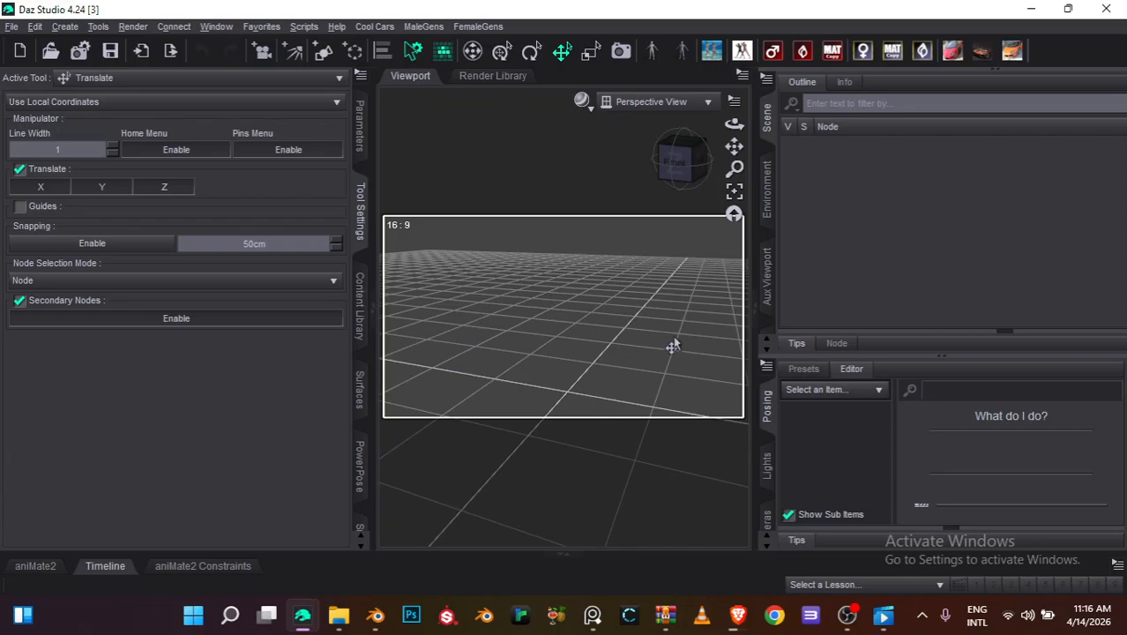
Look through the Environment, Aux Viewport, Figure Setup and Scene panes and the window options
{"action": "left_click", "coordinate": [766, 265]}
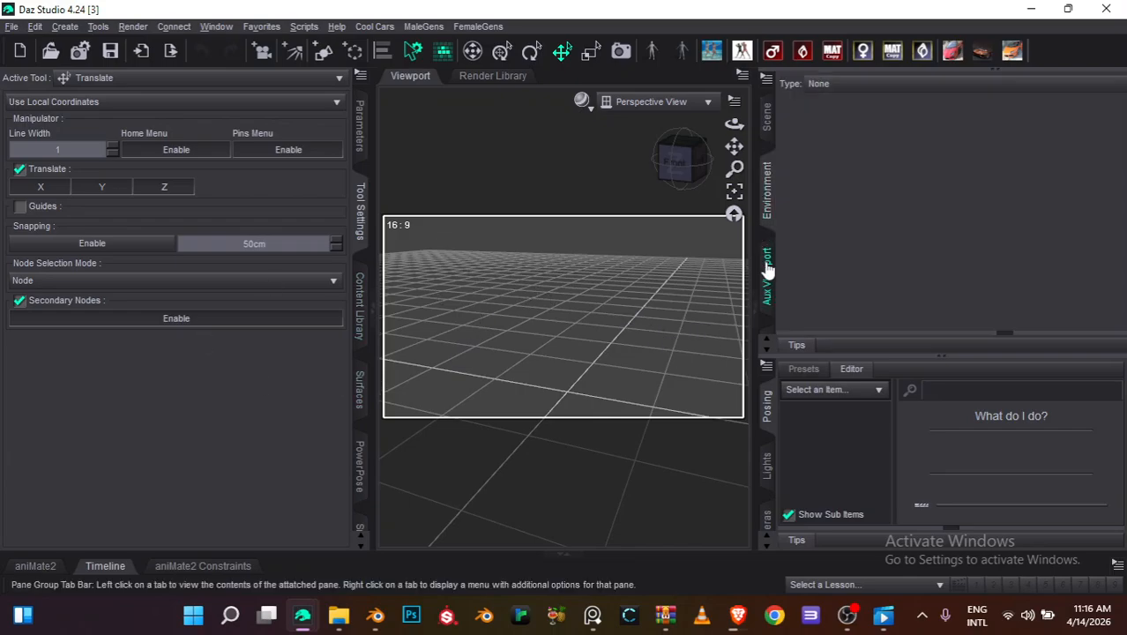
{"action": "left_click", "coordinate": [768, 348]}
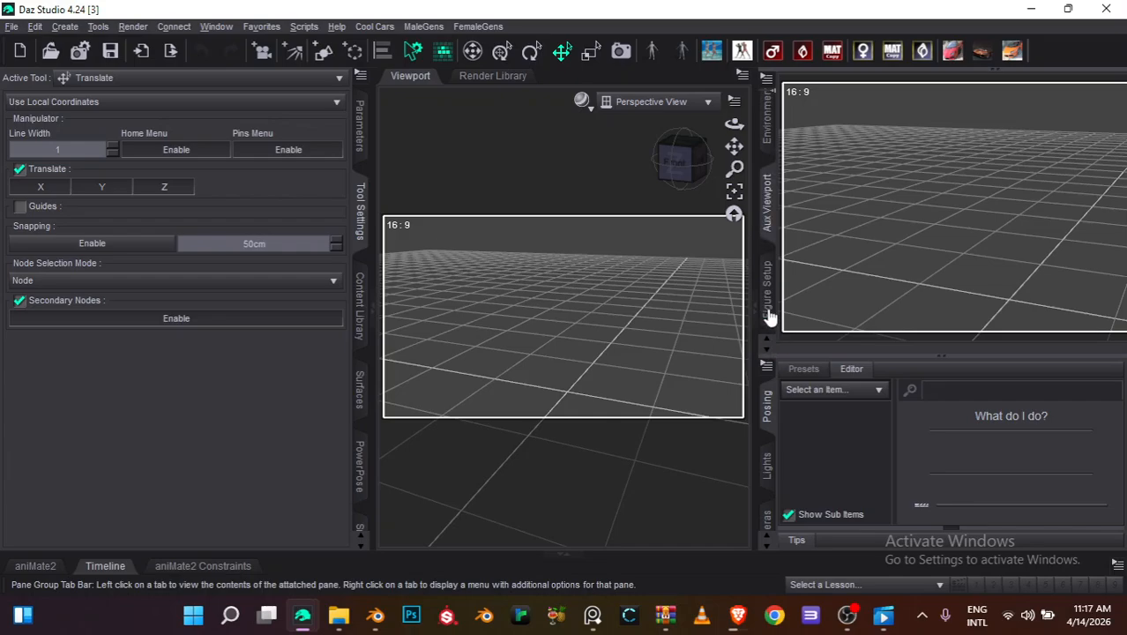
{"action": "left_click", "coordinate": [769, 212]}
{"action": "left_click", "coordinate": [765, 141]}
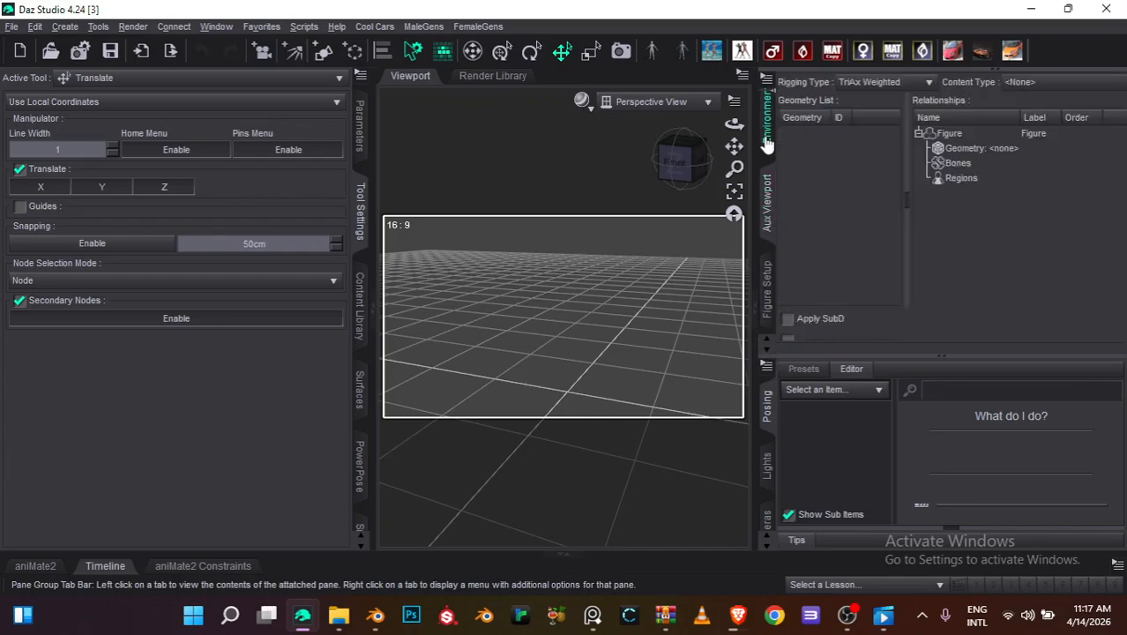
{"action": "left_click", "coordinate": [765, 342]}
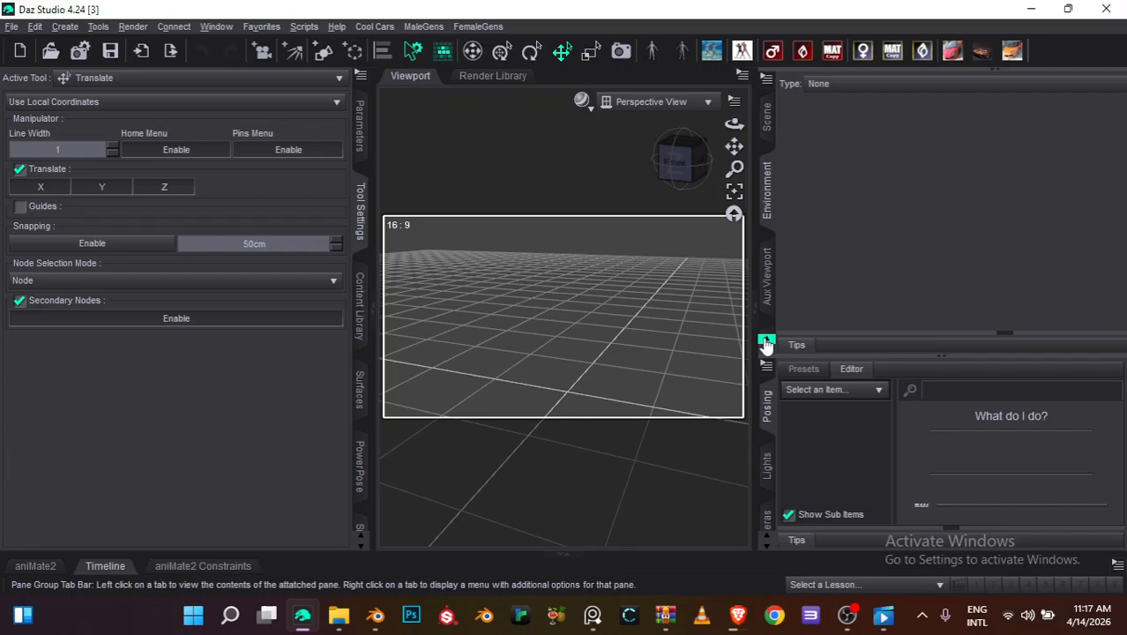
{"action": "left_click", "coordinate": [766, 131]}
{"action": "left_click", "coordinate": [767, 190]}
{"action": "left_click", "coordinate": [770, 267]}
{"action": "left_click", "coordinate": [766, 119]}
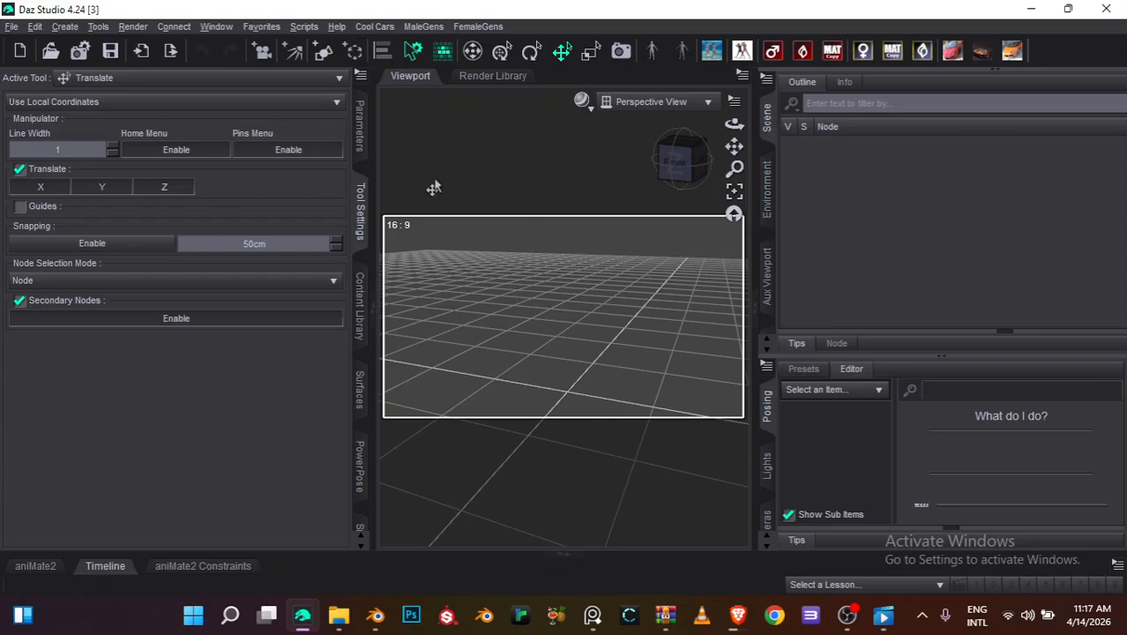
{"action": "left_click", "coordinate": [216, 26]}
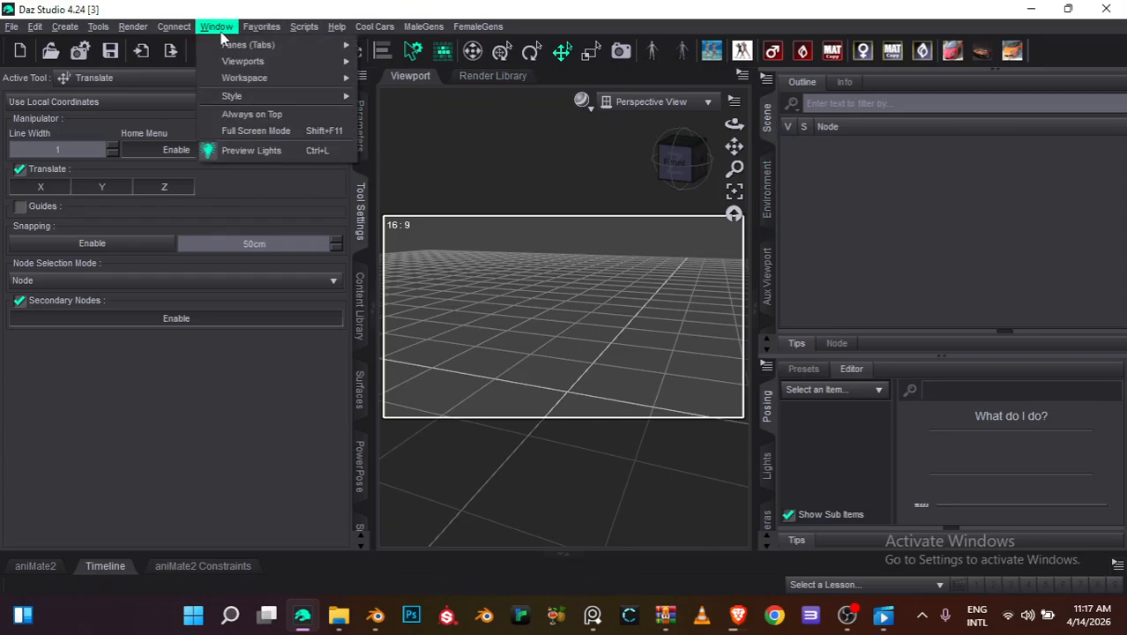
{"action": "left_click", "coordinate": [719, 7]}
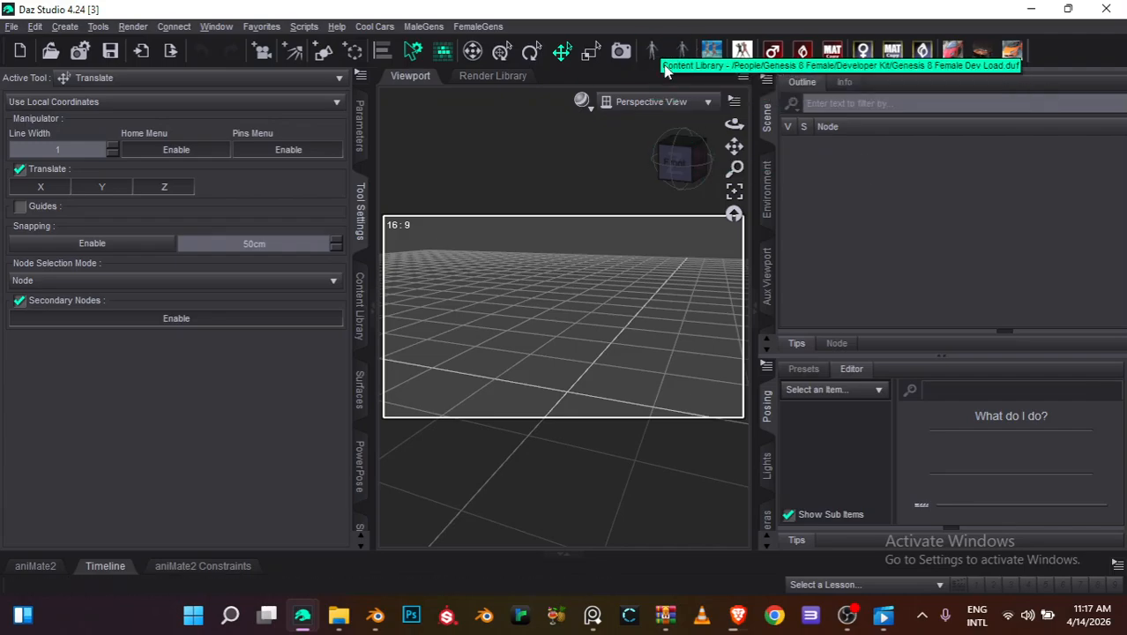
Check the file listing in Smart Content
{"action": "left_click", "coordinate": [360, 546]}
{"action": "left_click", "coordinate": [365, 481]}
{"action": "left_click", "coordinate": [365, 371]}
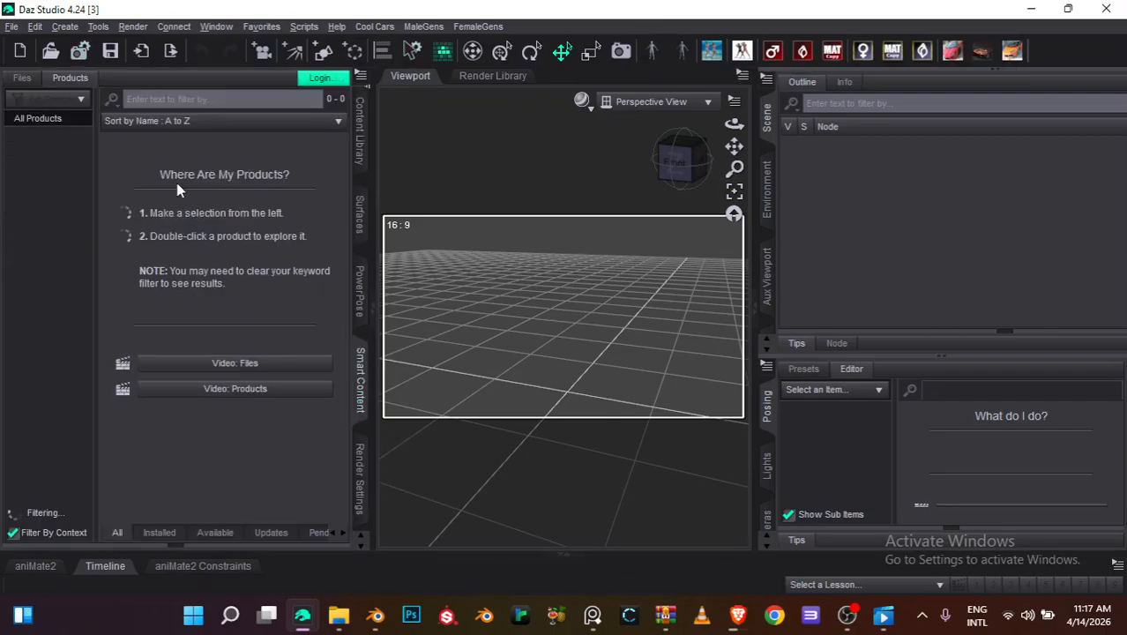
{"action": "left_click", "coordinate": [14, 80]}
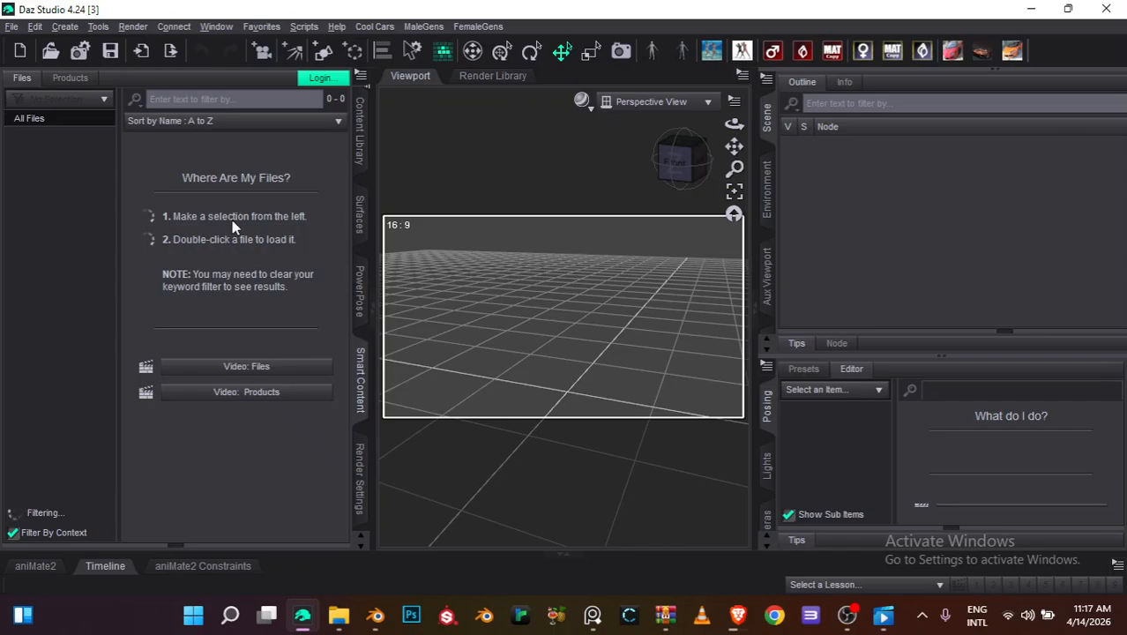
Show the Content Library and select the Second Instance script in the Second-Instance folder
{"action": "left_click", "coordinate": [369, 126]}
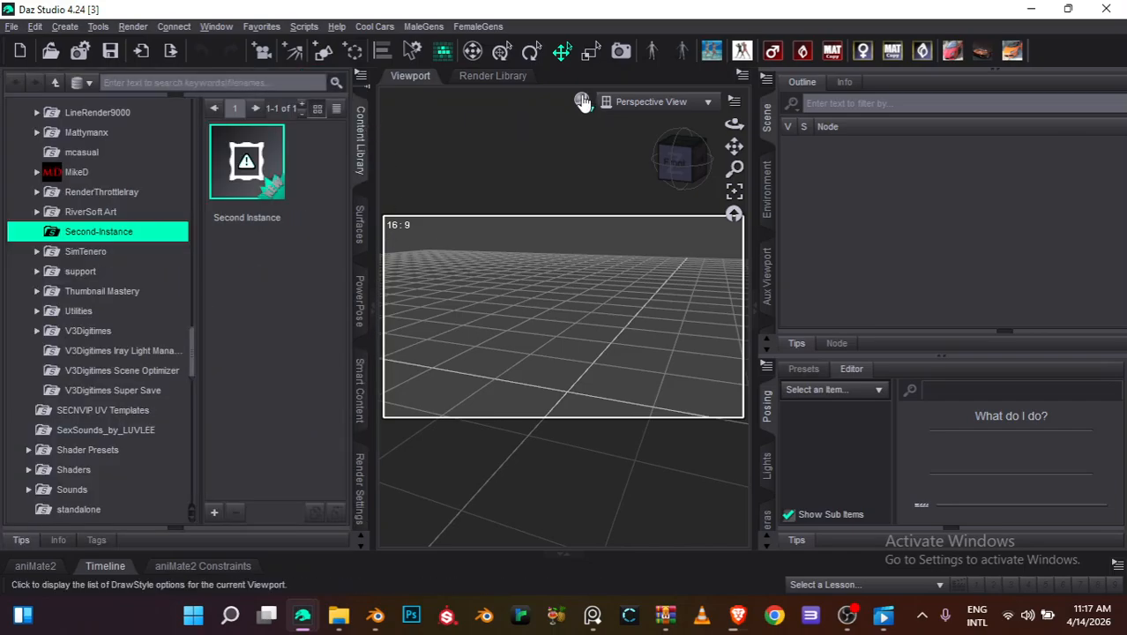
{"action": "left_click", "coordinate": [146, 212]}
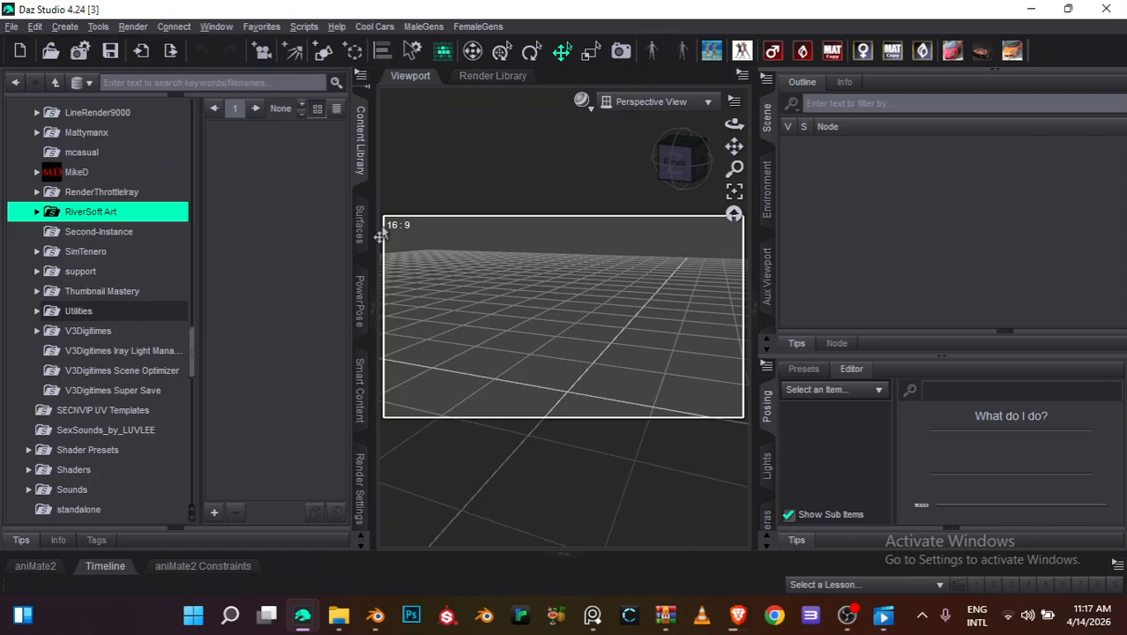
{"action": "left_click", "coordinate": [121, 234]}
{"action": "left_click", "coordinate": [237, 166]}
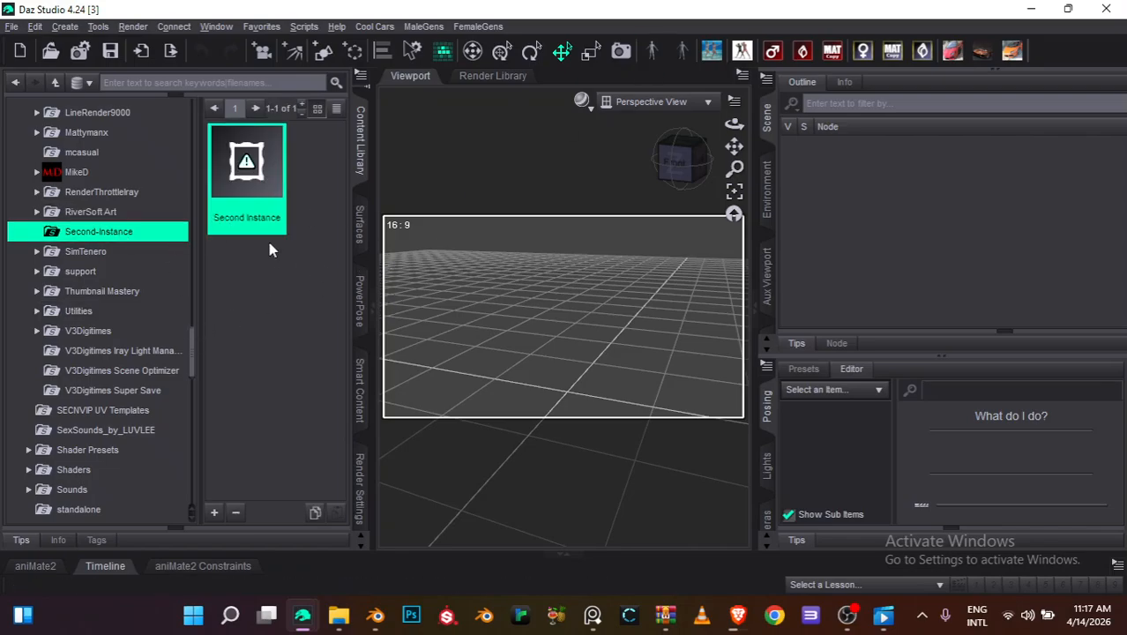
{"action": "right_click", "coordinate": [259, 191]}
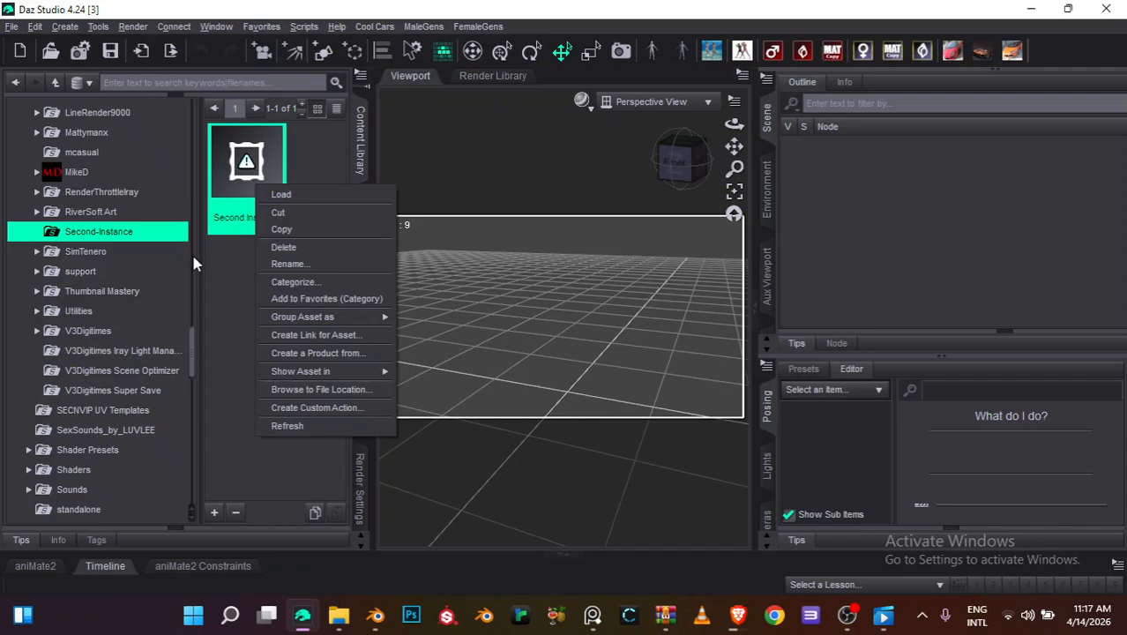
{"action": "left_click", "coordinate": [113, 228]}
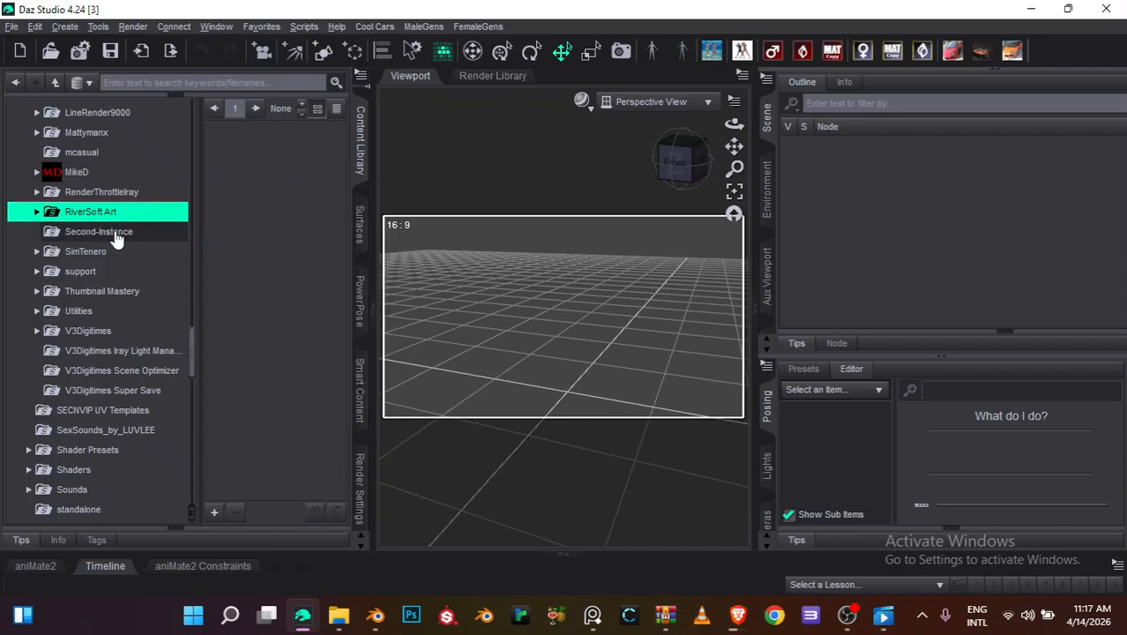
Create a custom action named Second Instance from the Second Instance script, rooted in Main Menu Bar > Favorites
{"action": "left_click", "coordinate": [188, 351]}
{"action": "scroll", "coordinate": [190, 349], "scroll_direction": "up", "scroll_amount": 2}
{"action": "left_click", "coordinate": [110, 272]}
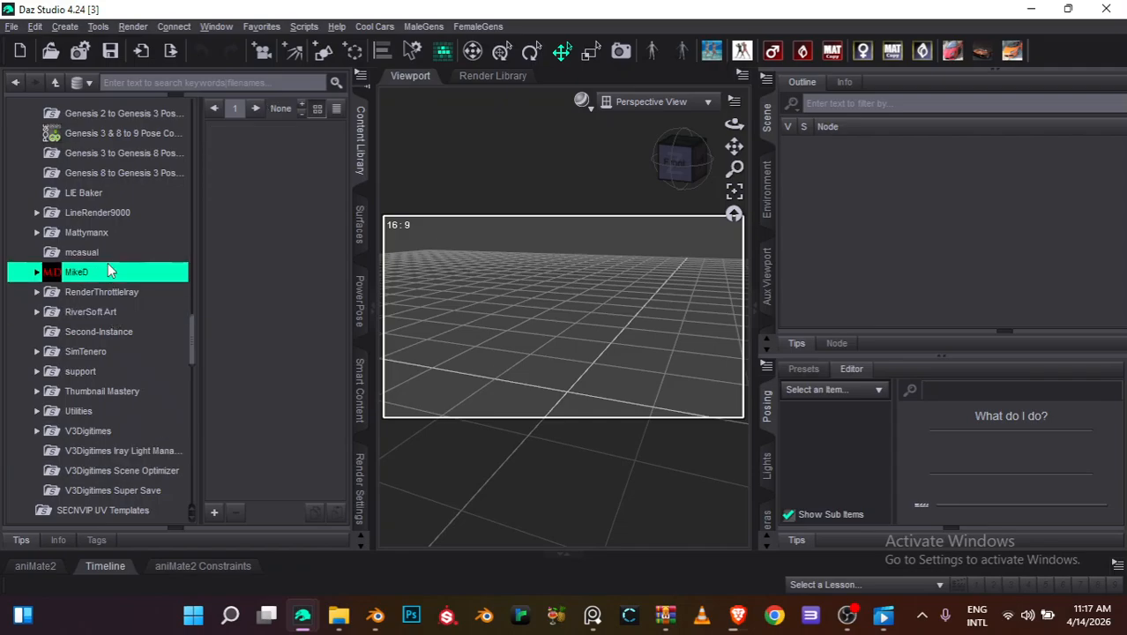
{"action": "left_click", "coordinate": [111, 236]}
{"action": "left_click", "coordinate": [110, 334]}
{"action": "left_click", "coordinate": [261, 172]}
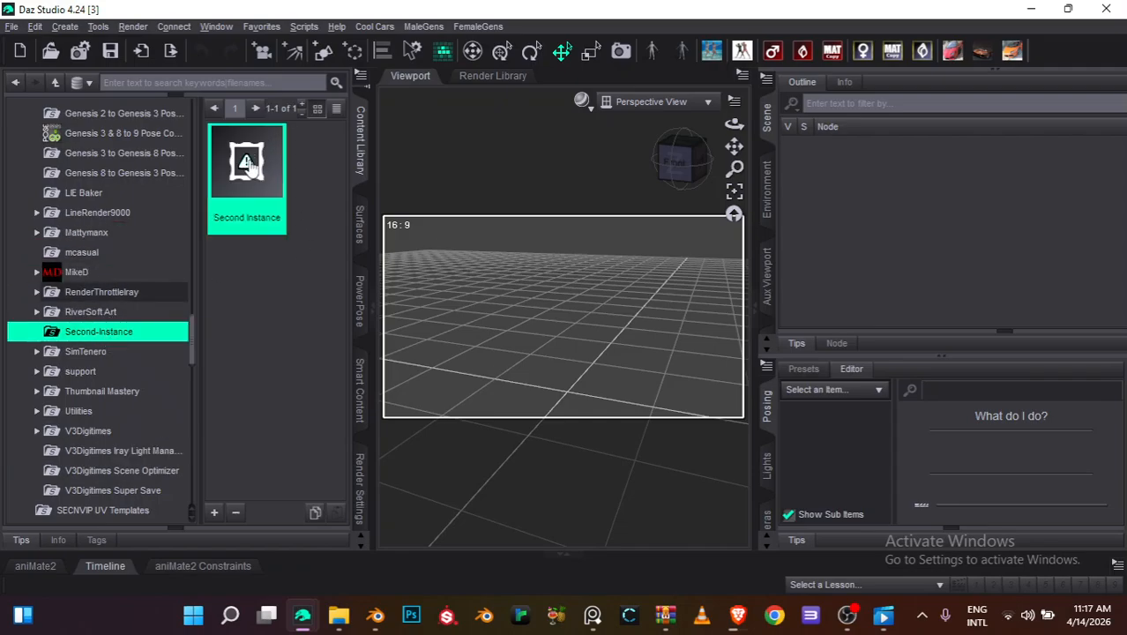
{"action": "right_click", "coordinate": [248, 164]}
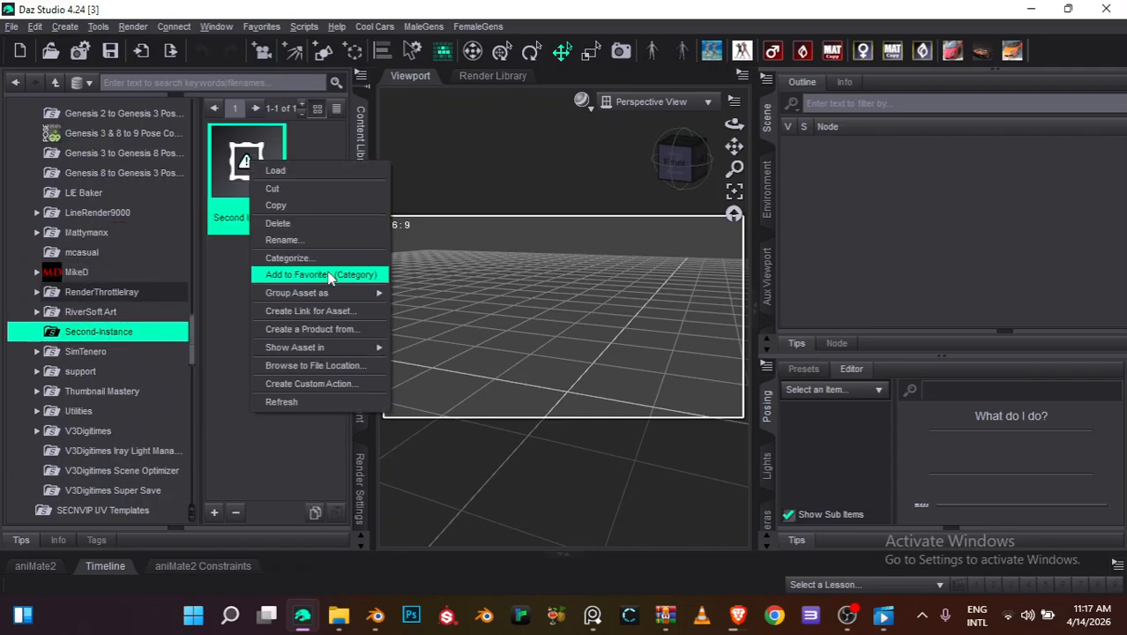
{"action": "left_click", "coordinate": [323, 389]}
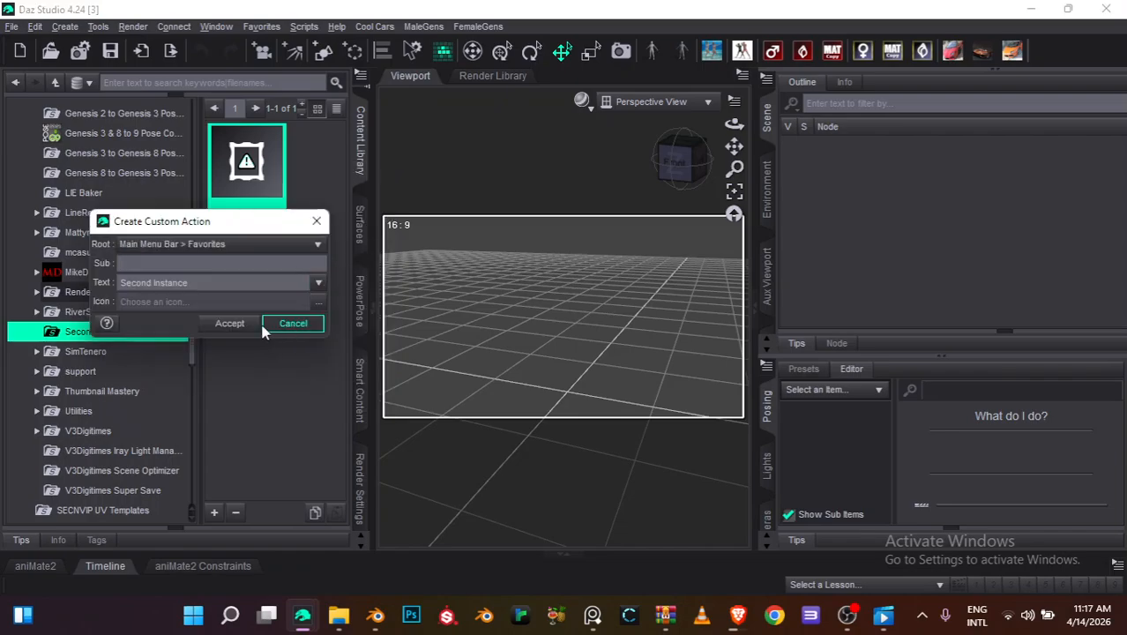
{"action": "left_click", "coordinate": [229, 323]}
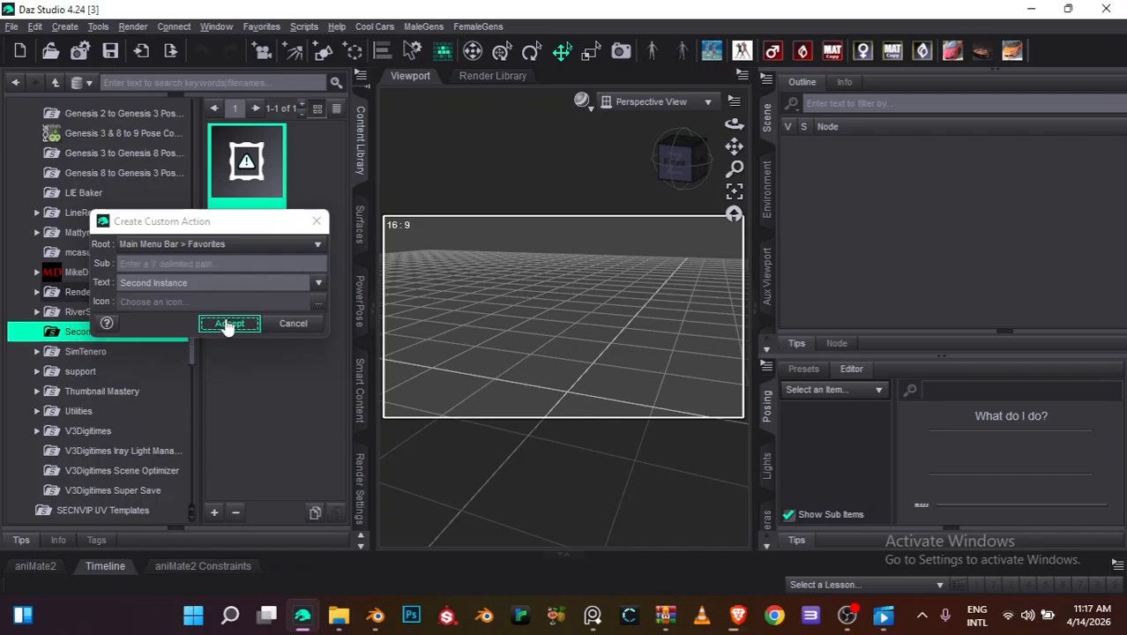
Open the workspace customization and expand the items of the Main toolbar down to its last entries
{"action": "left_click", "coordinate": [580, 332]}
{"action": "left_click", "coordinate": [216, 26]}
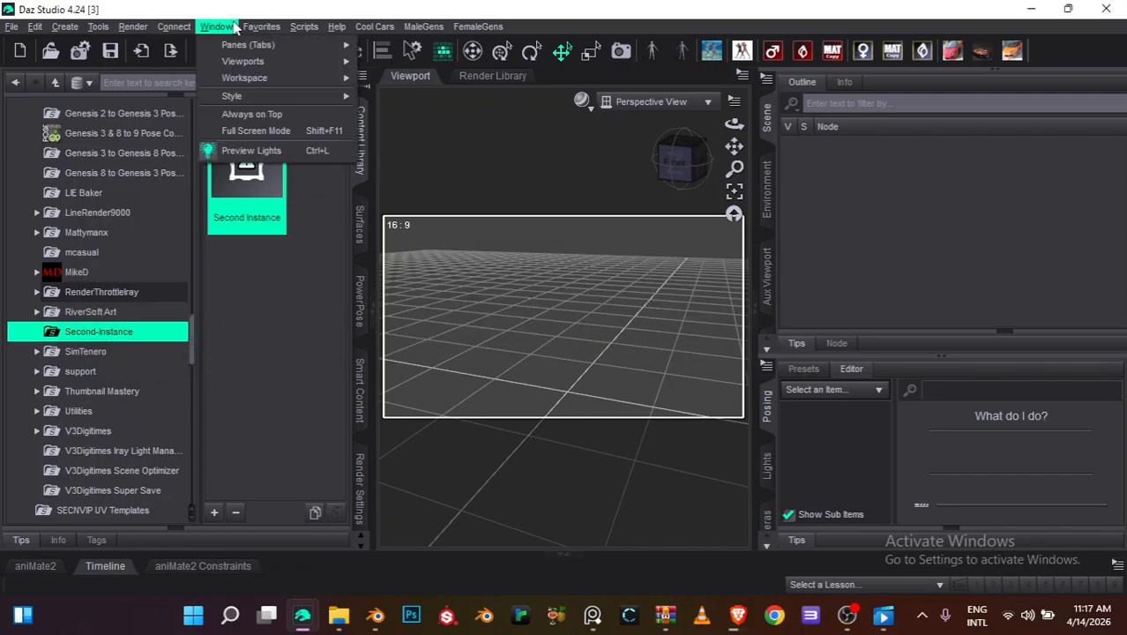
{"action": "mouse_move", "coordinate": [272, 84]}
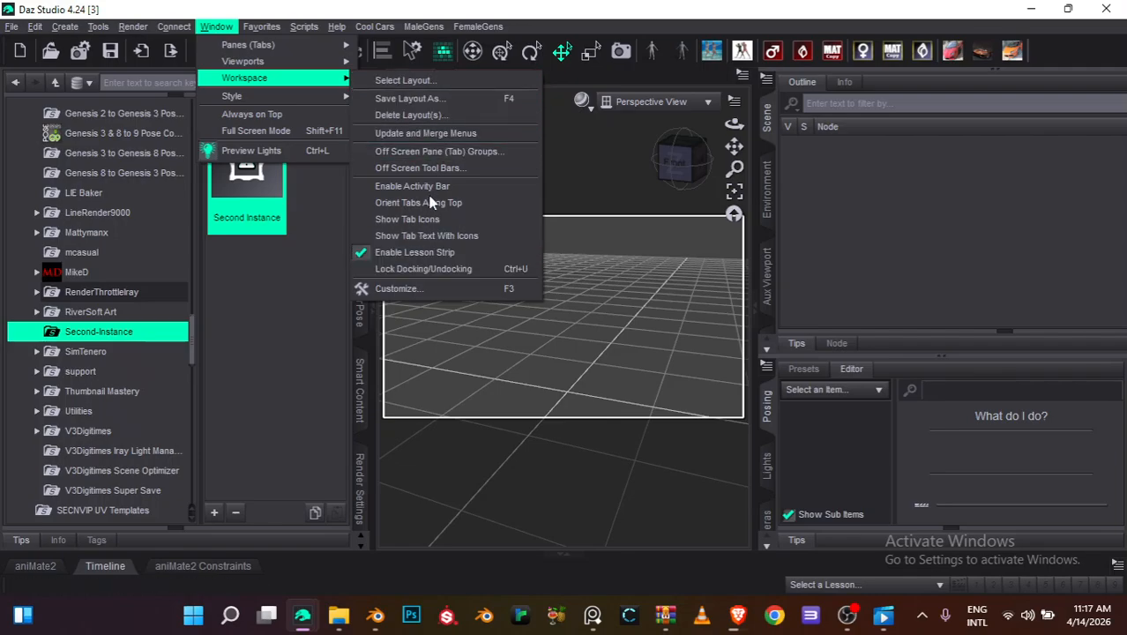
{"action": "left_click", "coordinate": [408, 287]}
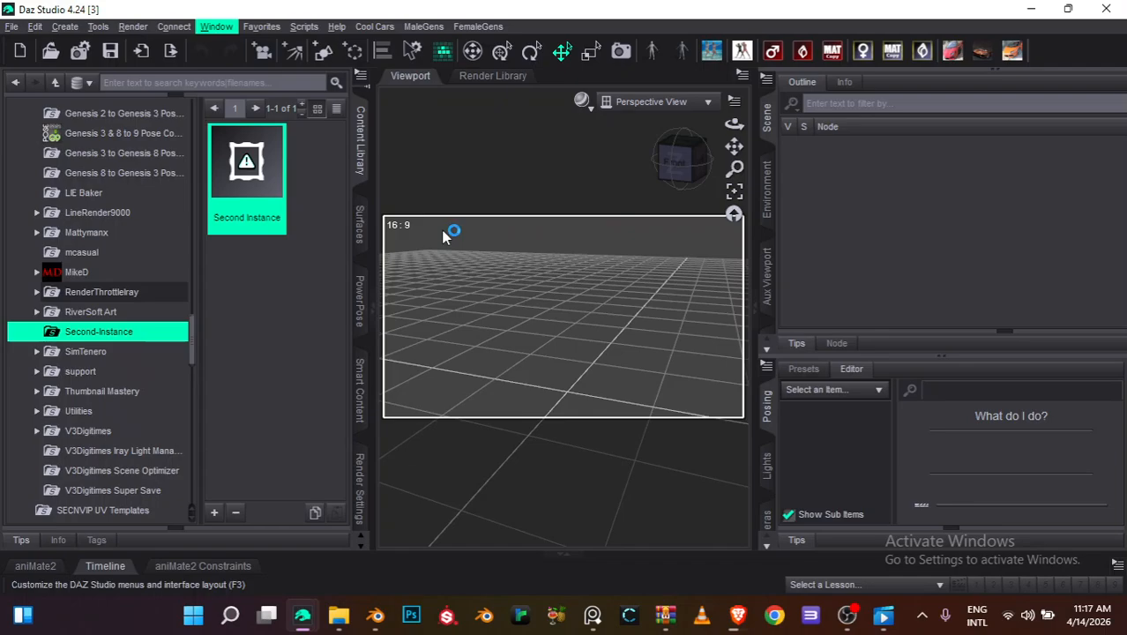
{"action": "left_click", "coordinate": [495, 103]}
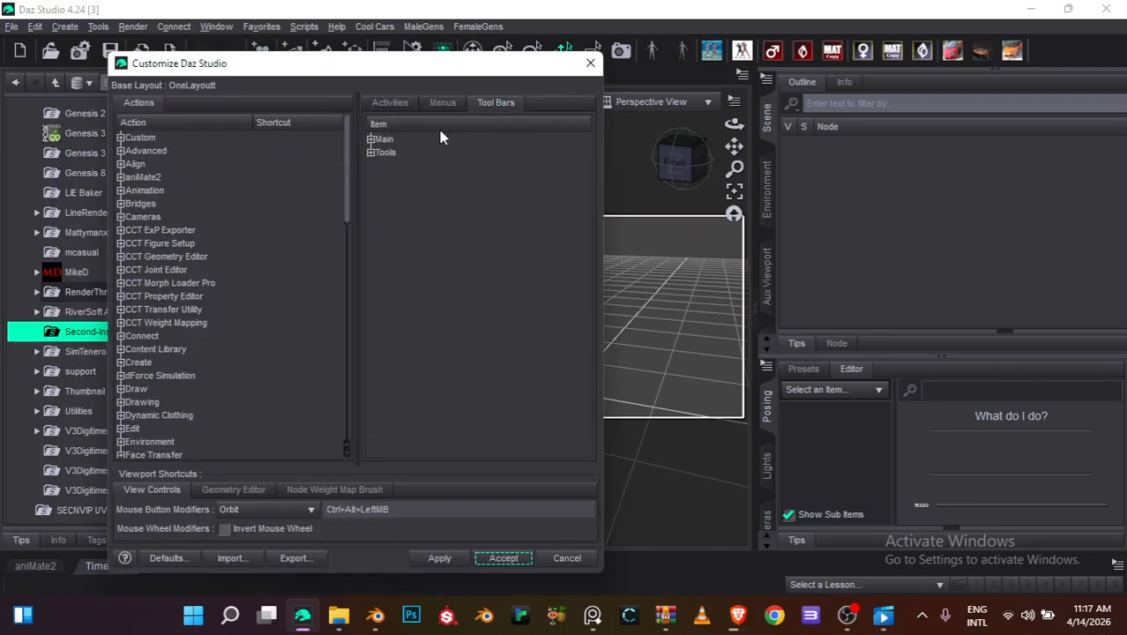
{"action": "left_click", "coordinate": [370, 139]}
{"action": "left_click_drag", "start_coordinate": [593, 178], "coordinate": [580, 390]}
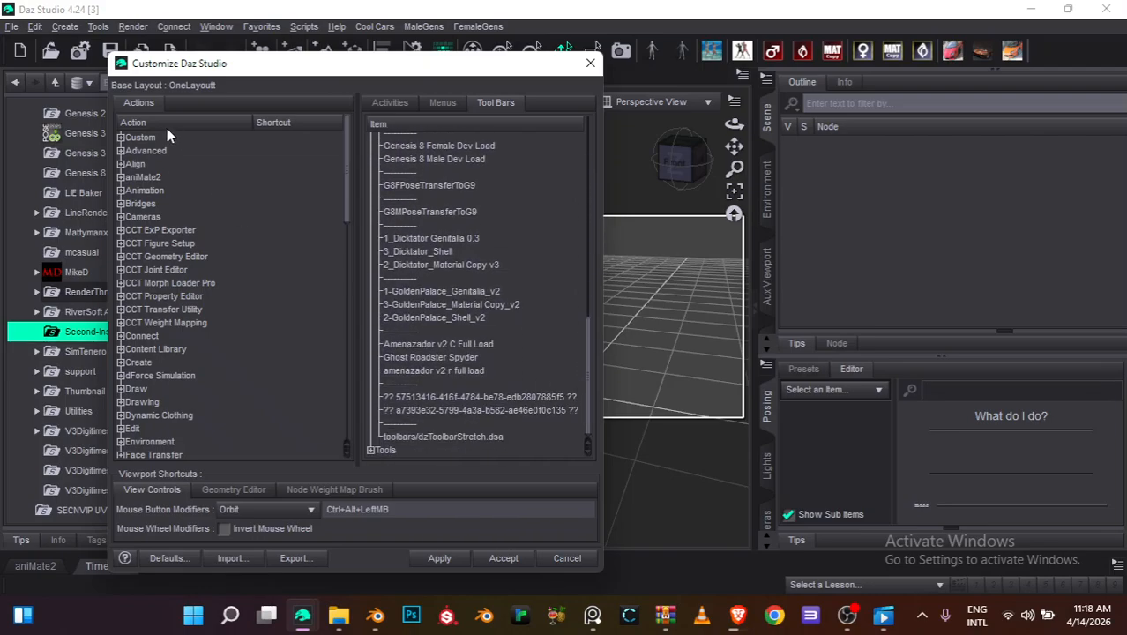
Expand the Custom actions and remove the two unresolved "??" entries from the end of the Main toolbar
{"action": "left_click", "coordinate": [121, 138]}
{"action": "left_click", "coordinate": [459, 410]}
{"action": "right_click", "coordinate": [454, 407]}
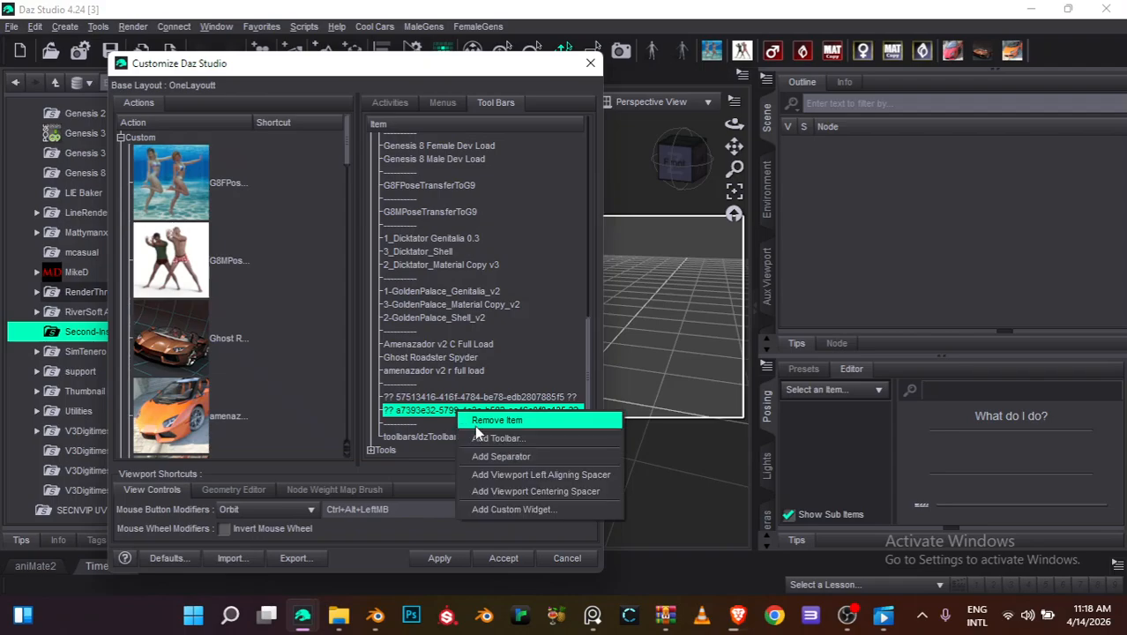
{"action": "left_click", "coordinate": [456, 413]}
{"action": "left_click", "coordinate": [455, 413]}
{"action": "right_click", "coordinate": [453, 409]}
{"action": "left_click", "coordinate": [488, 415]}
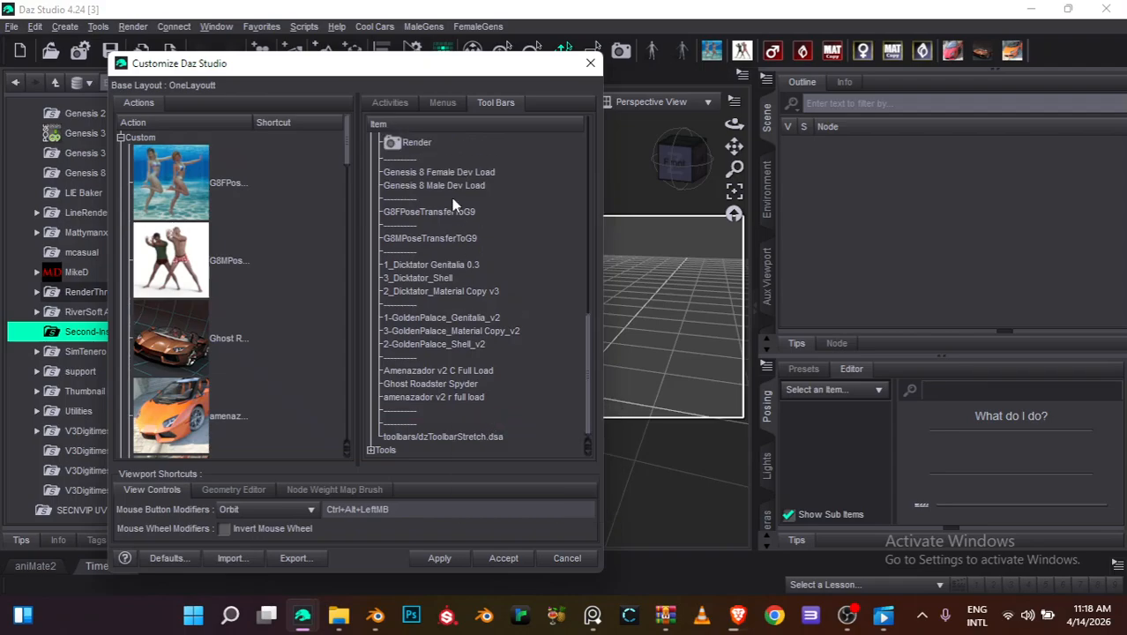
Add the Second Instance custom action to the Main toolbar between its last two separators, applying and accepting the customization
{"action": "left_click_drag", "start_coordinate": [343, 157], "coordinate": [355, 287]}
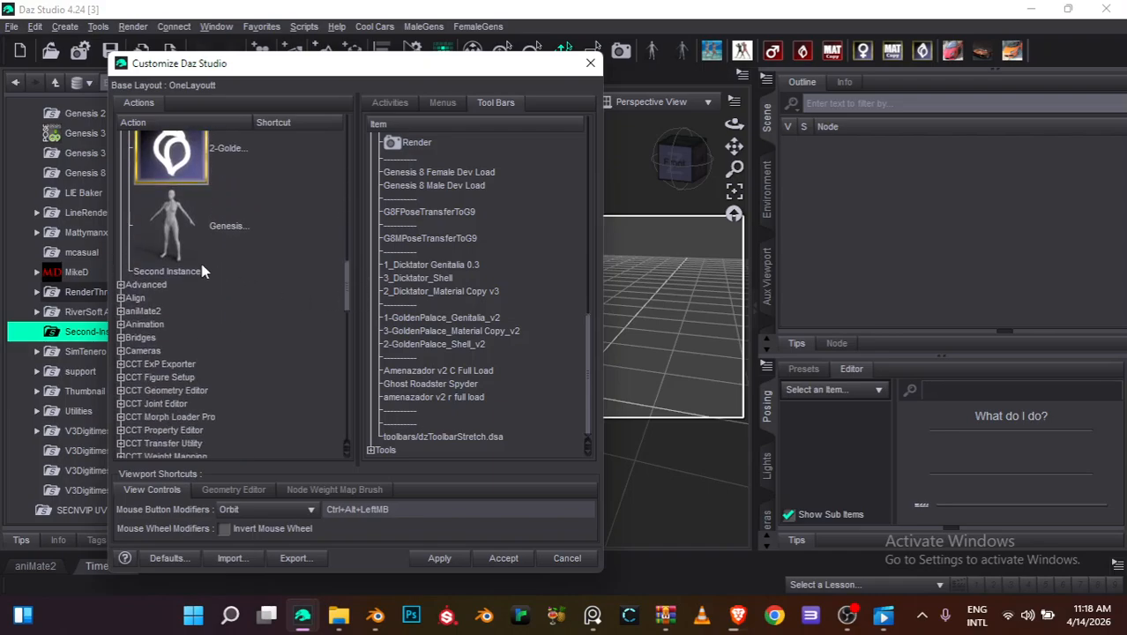
{"action": "left_click", "coordinate": [173, 275]}
{"action": "left_click_drag", "start_coordinate": [393, 366], "coordinate": [462, 421]}
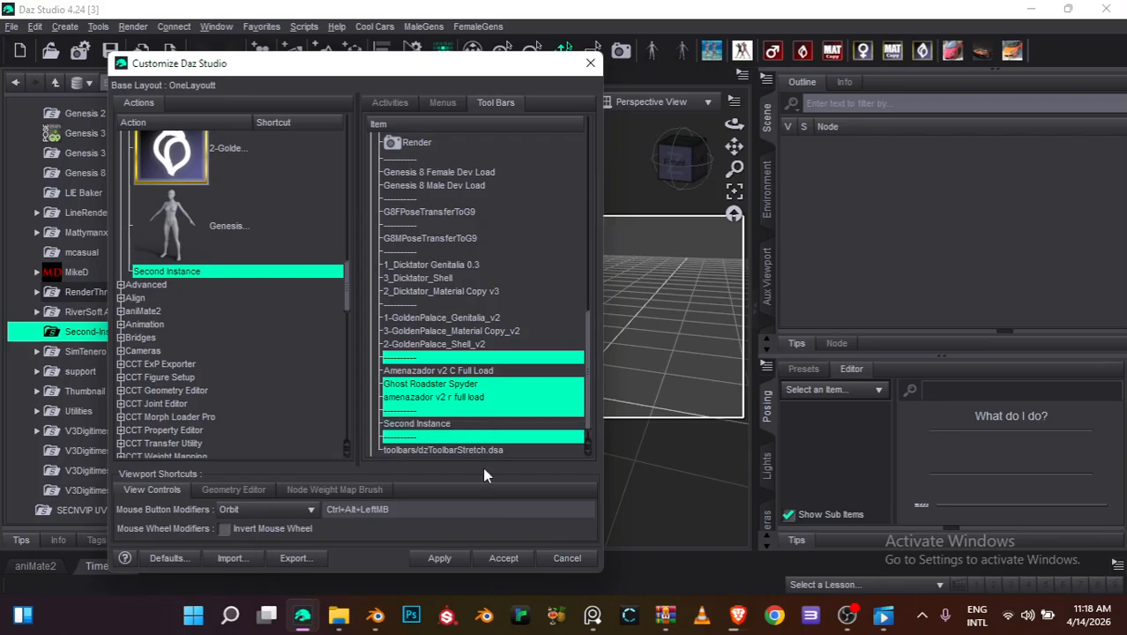
{"action": "left_click", "coordinate": [454, 556]}
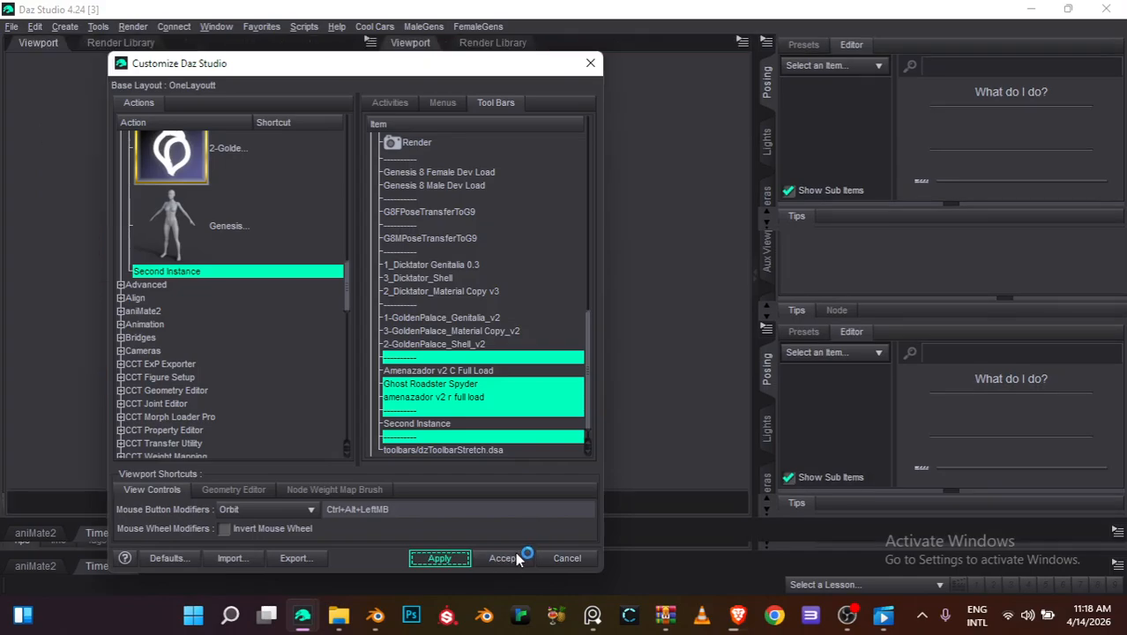
{"action": "left_click", "coordinate": [511, 554]}
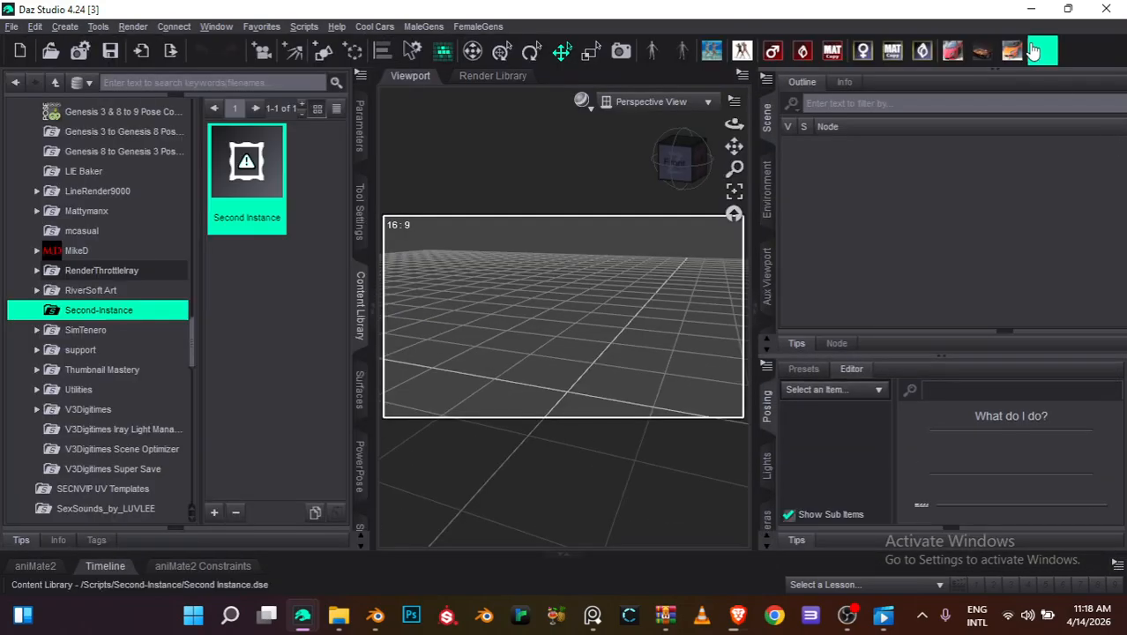
Run Second Instance from the toolbar and launch an application instance named # with Start Process enabled
{"action": "left_click", "coordinate": [1034, 51]}
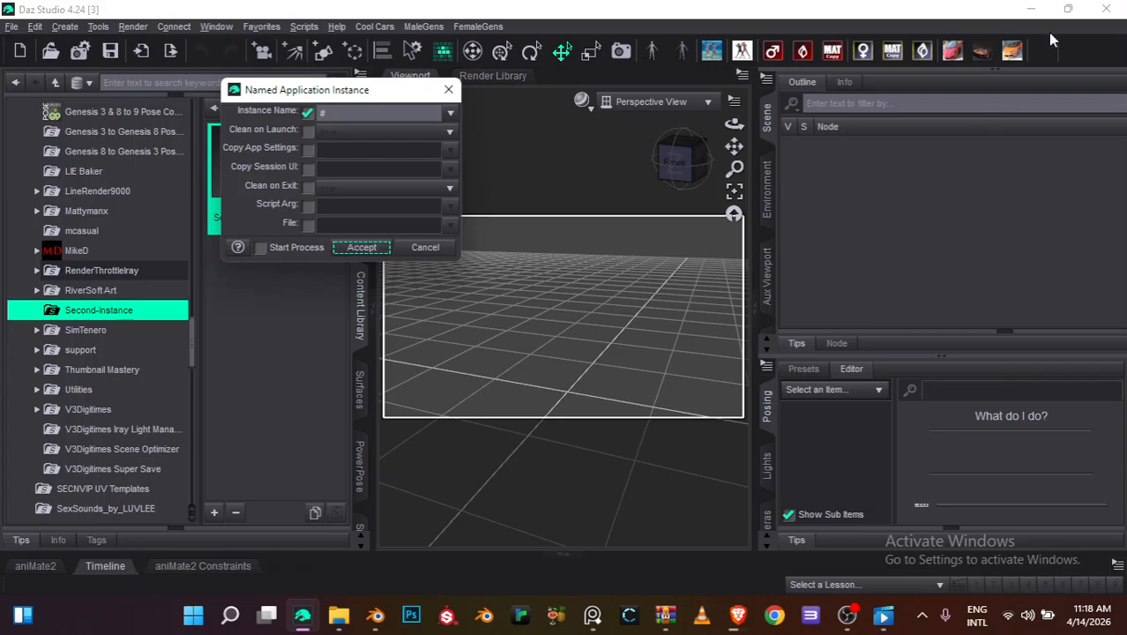
{"action": "left_click", "coordinate": [261, 247]}
{"action": "left_click", "coordinate": [361, 247]}
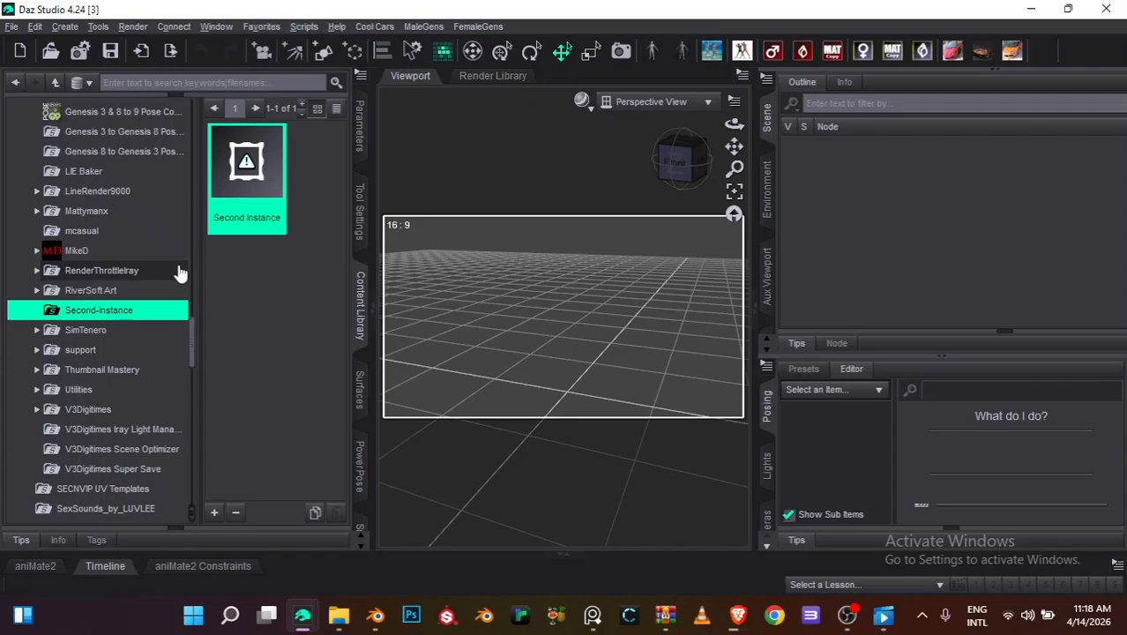
Open the Genesis 9 Characters folder in the content library and go to its last characters
{"action": "left_click_drag", "start_coordinate": [194, 348], "coordinate": [196, 252]}
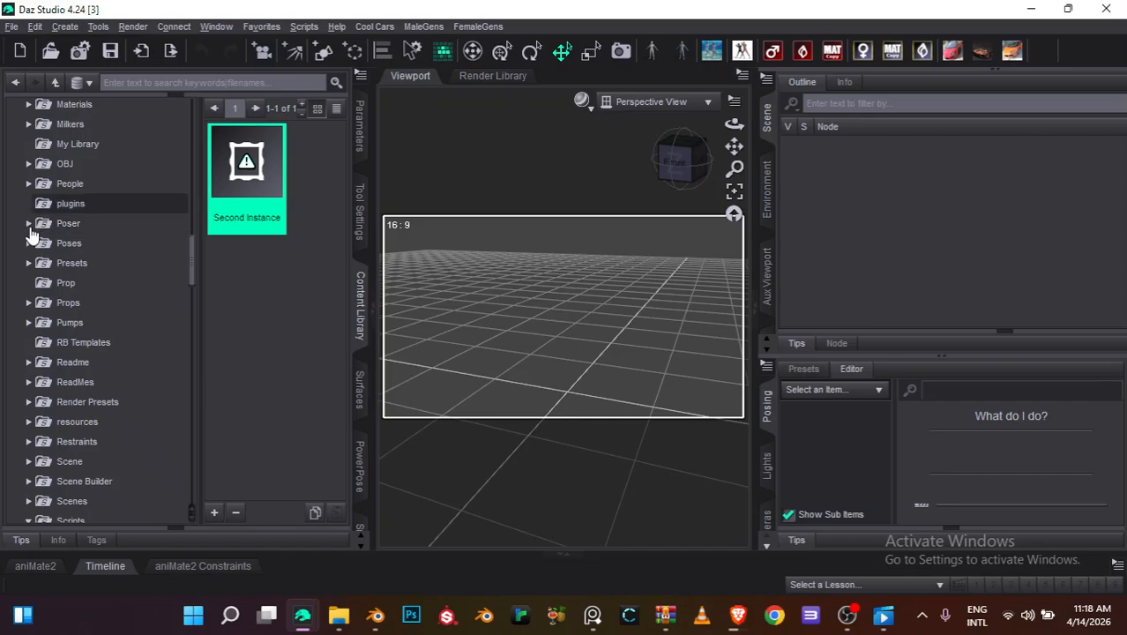
{"action": "left_click_drag", "start_coordinate": [193, 246], "coordinate": [198, 292]}
{"action": "left_click", "coordinate": [37, 140]}
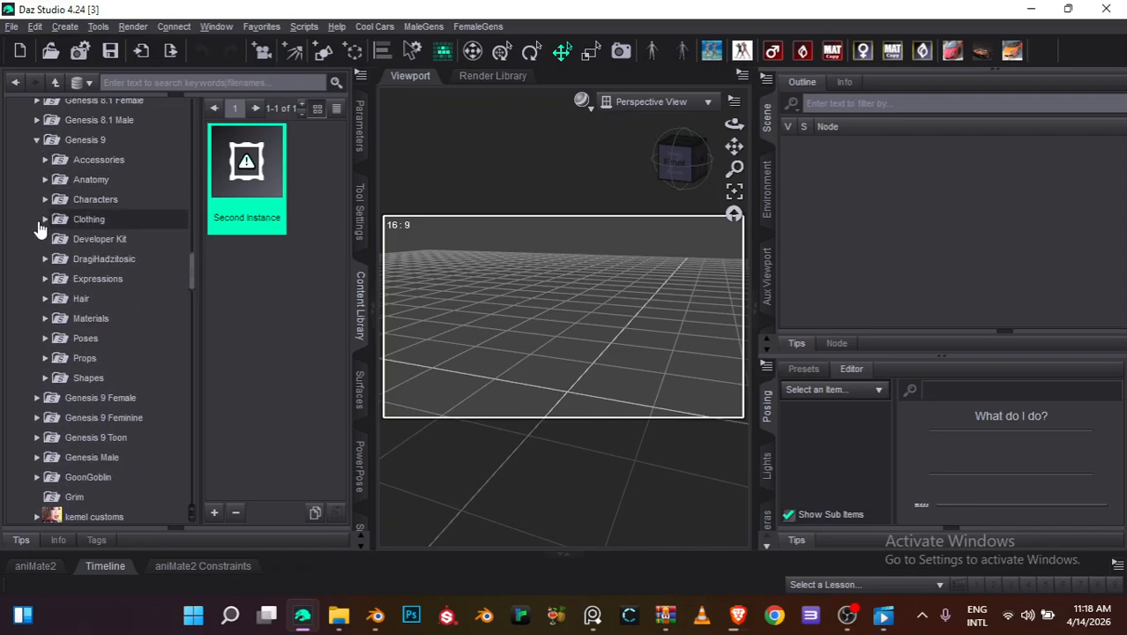
{"action": "left_click", "coordinate": [47, 201]}
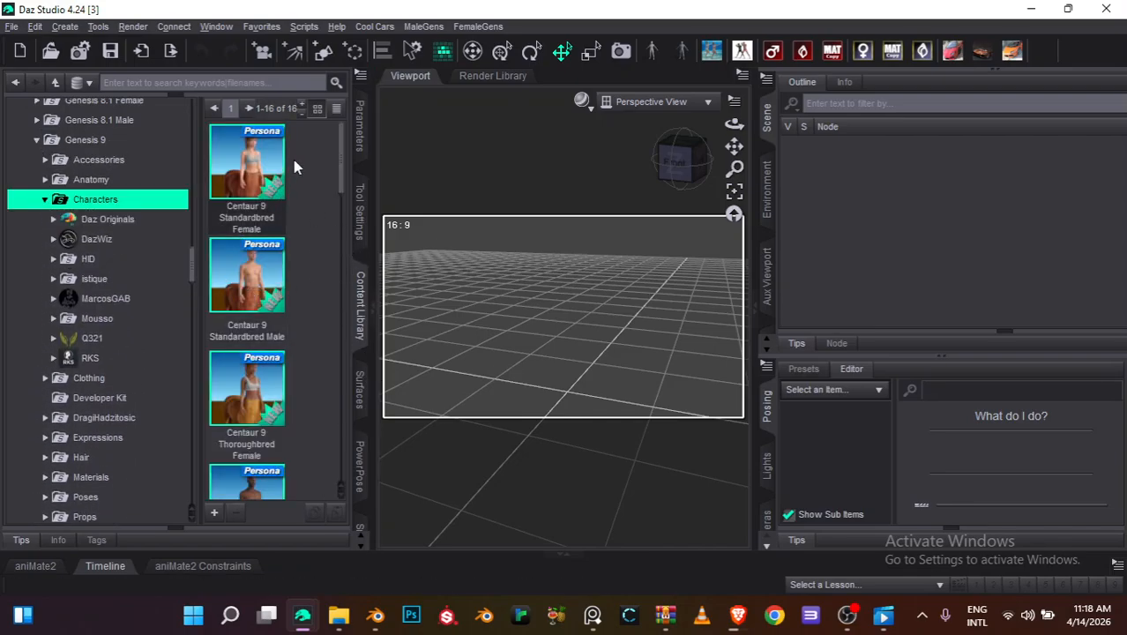
{"action": "left_click_drag", "start_coordinate": [343, 164], "coordinate": [328, 473]}
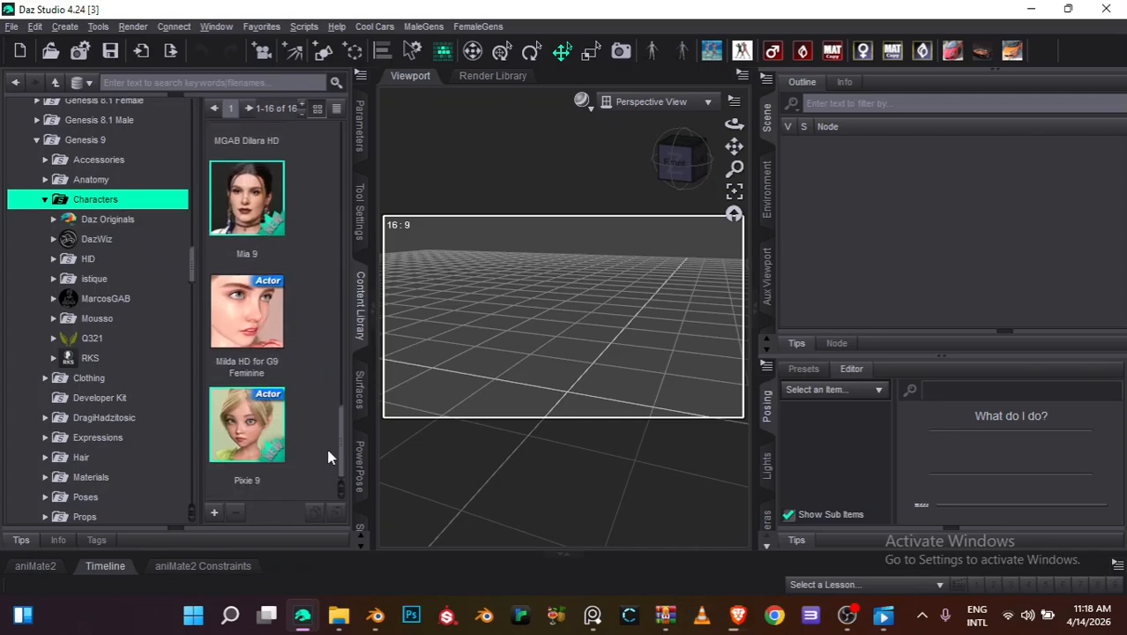
Create a custom action for the Pixie 9 character under Main Menu Bar > Favorites with its own icon
{"action": "left_click", "coordinate": [244, 460]}
{"action": "right_click", "coordinate": [257, 445]}
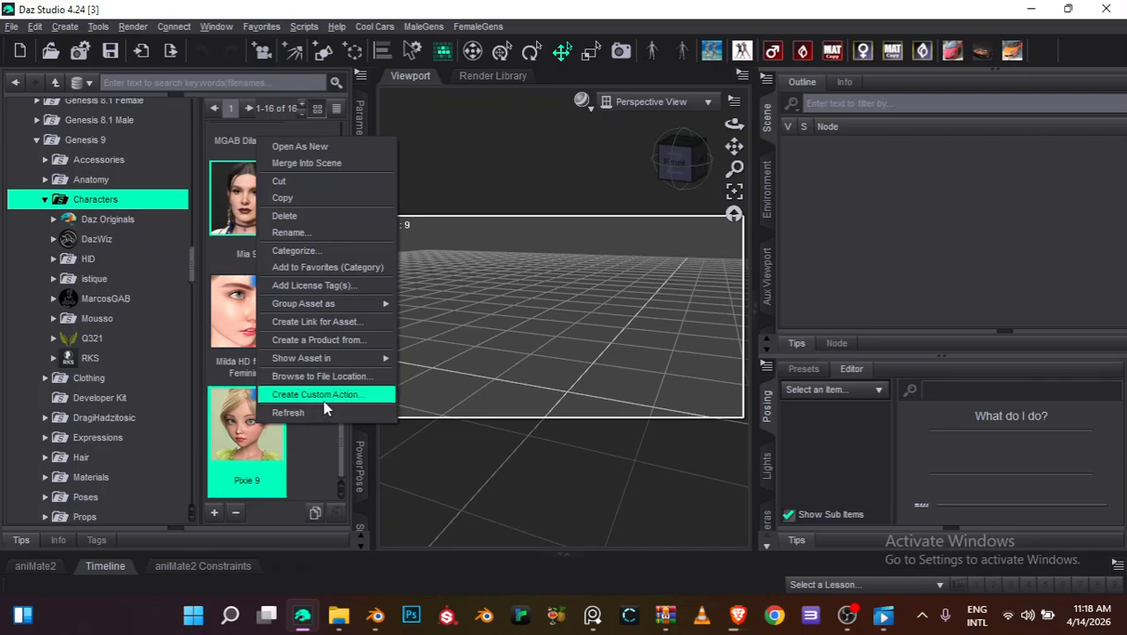
{"action": "left_click", "coordinate": [324, 401]}
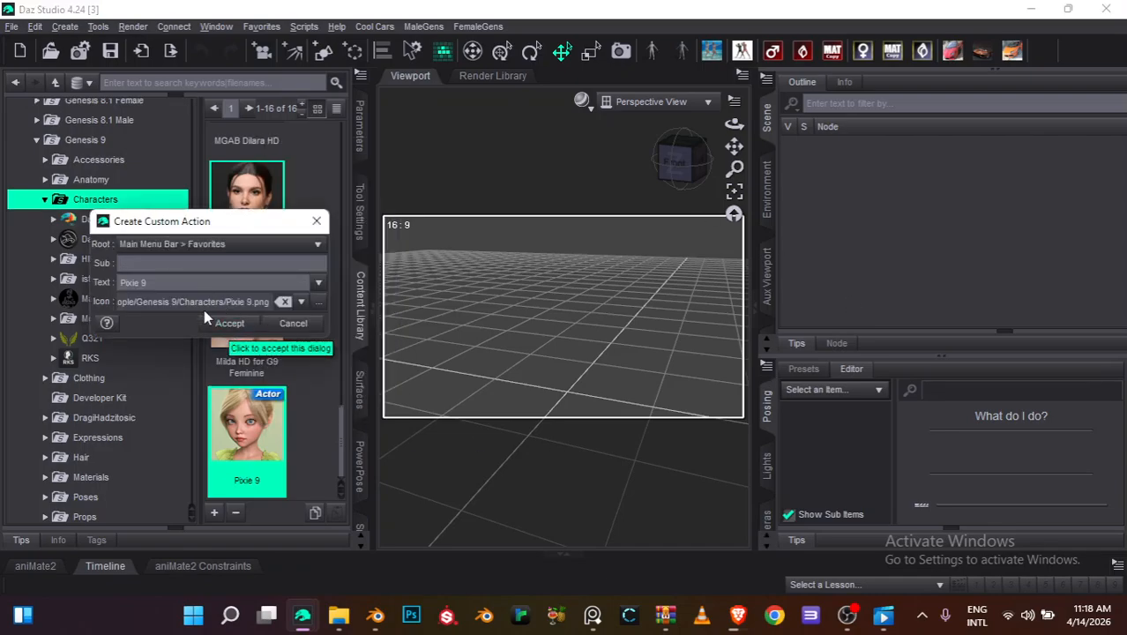
{"action": "left_click", "coordinate": [229, 324]}
{"action": "left_click", "coordinate": [549, 328]}
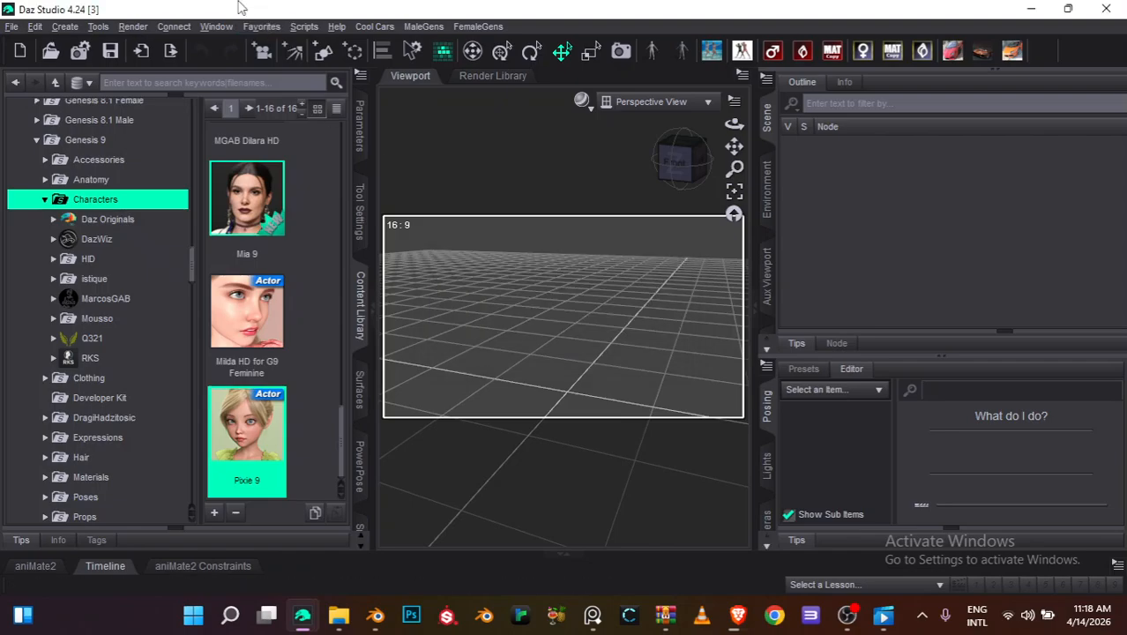
Open the workspace customization, expand the Main toolbar, and find Pixie 9 among the Custom actions
{"action": "left_click", "coordinate": [216, 27]}
{"action": "mouse_move", "coordinate": [263, 80]}
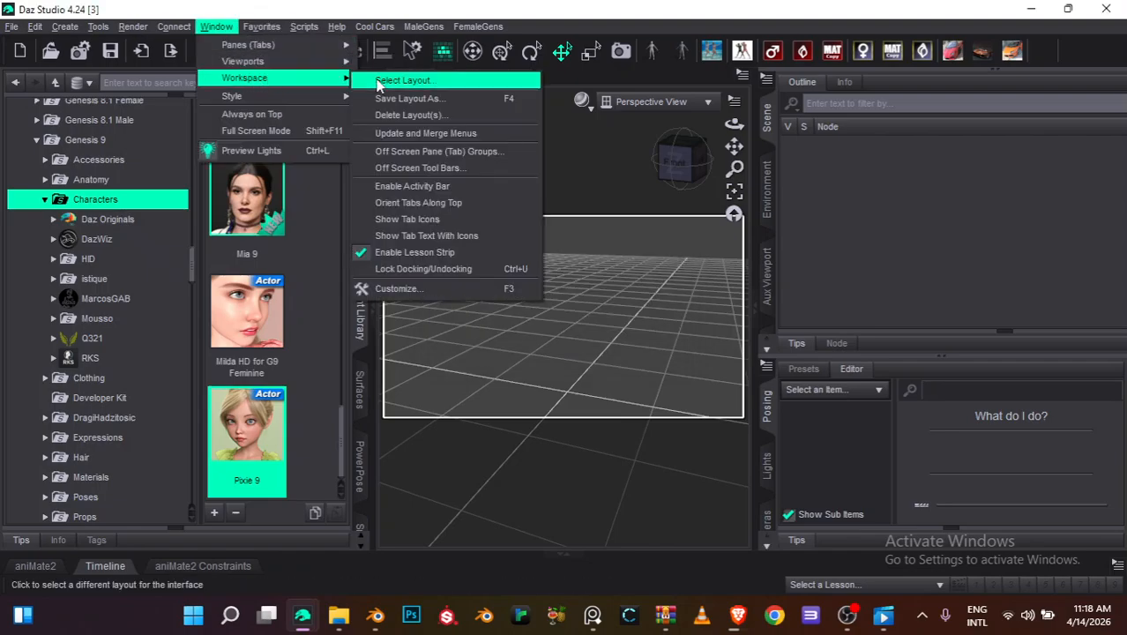
{"action": "left_click", "coordinate": [388, 288]}
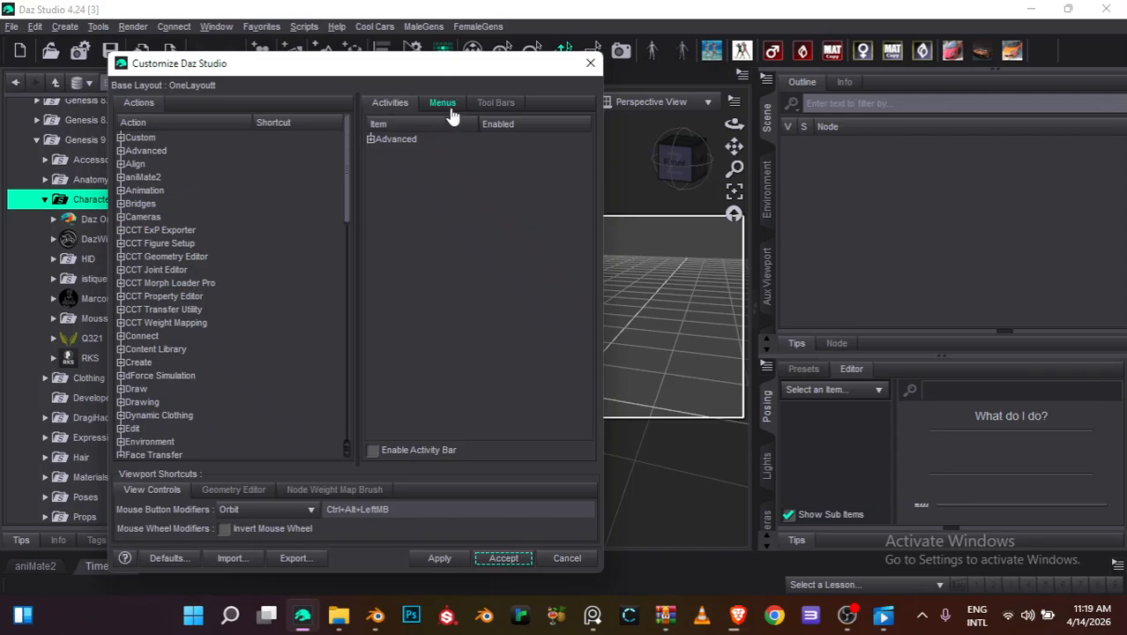
{"action": "left_click", "coordinate": [494, 102]}
{"action": "left_click", "coordinate": [371, 139]}
{"action": "left_click", "coordinate": [122, 139]}
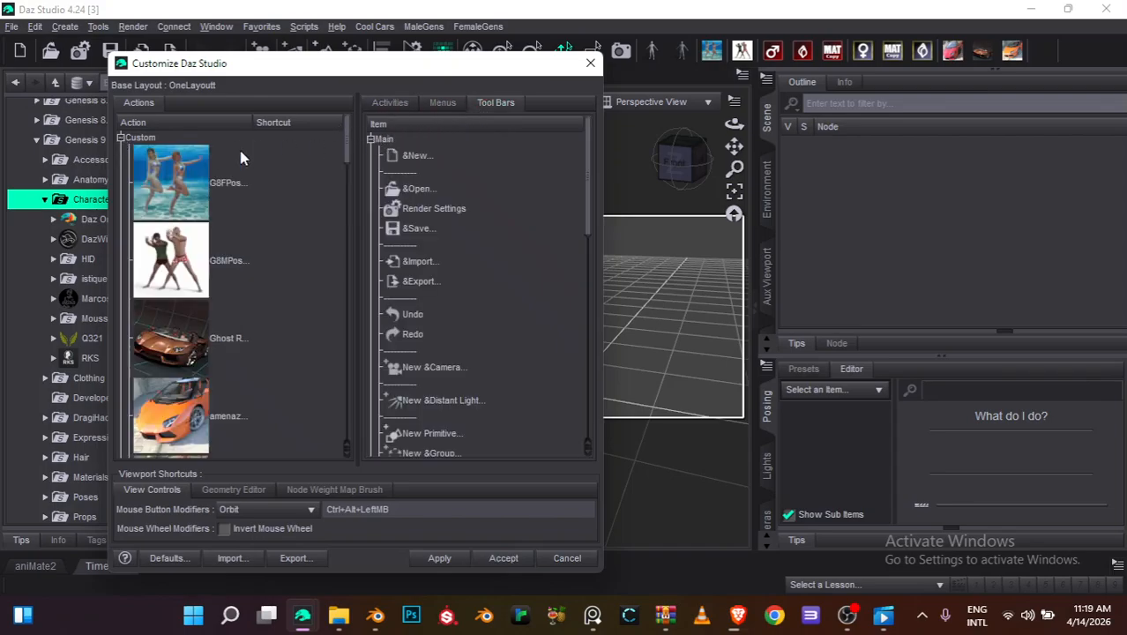
{"action": "left_click_drag", "start_coordinate": [350, 150], "coordinate": [370, 296]}
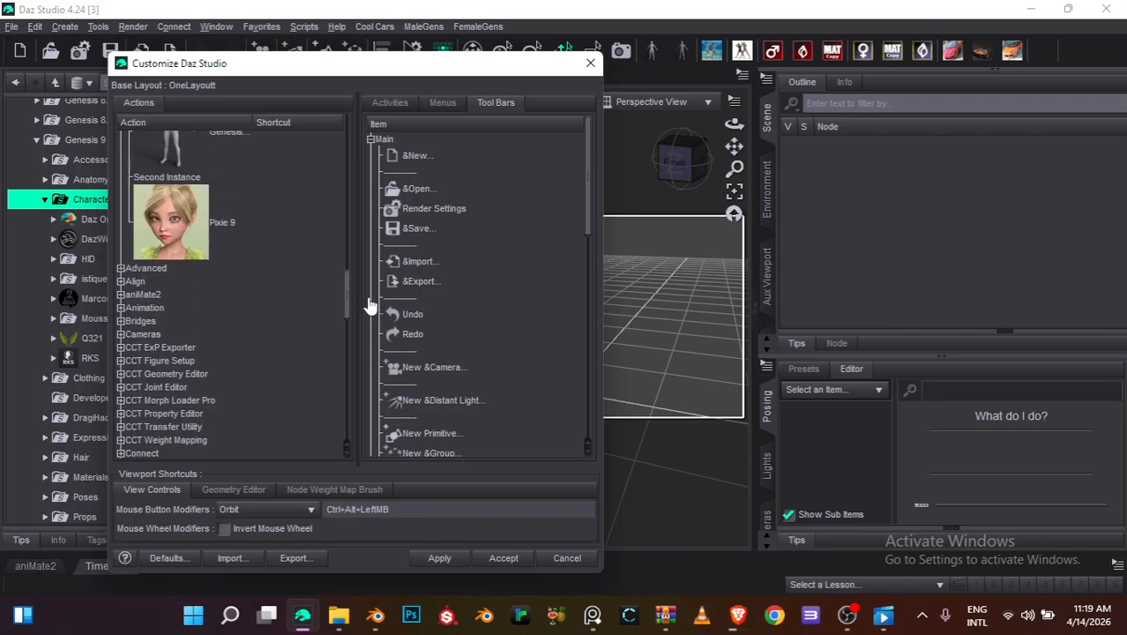
Add the Pixie 9 custom action to the Main toolbar directly after Second Instance, applying and accepting the customization
{"action": "left_click_drag", "start_coordinate": [583, 182], "coordinate": [576, 406]}
{"action": "left_click", "coordinate": [196, 321]}
{"action": "left_click_drag", "start_coordinate": [170, 309], "coordinate": [436, 441]}
{"action": "left_click", "coordinate": [440, 559]}
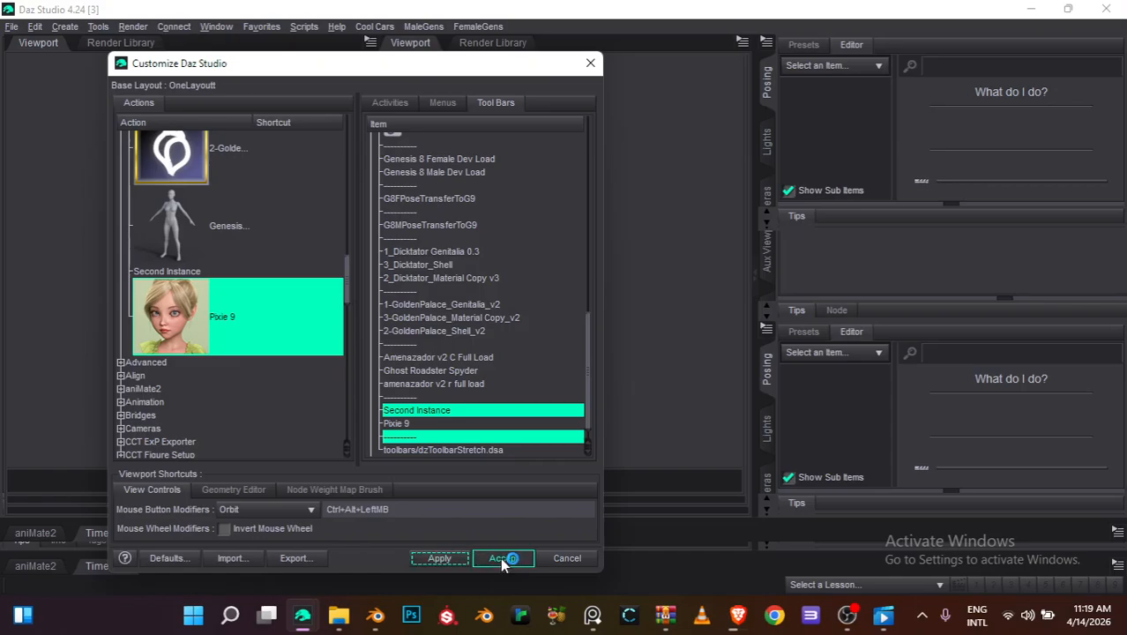
{"action": "left_click", "coordinate": [494, 560]}
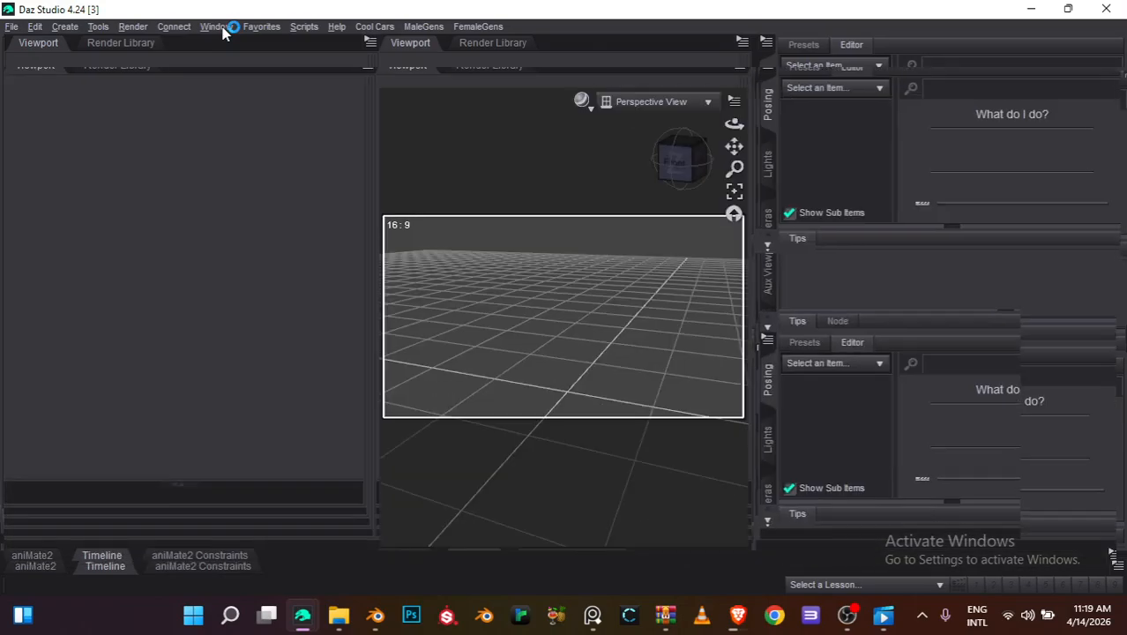
Start saving the workspace layout as "Layout Used for first example" with actions, menus and toolbars set to Custom
{"action": "left_click", "coordinate": [219, 27]}
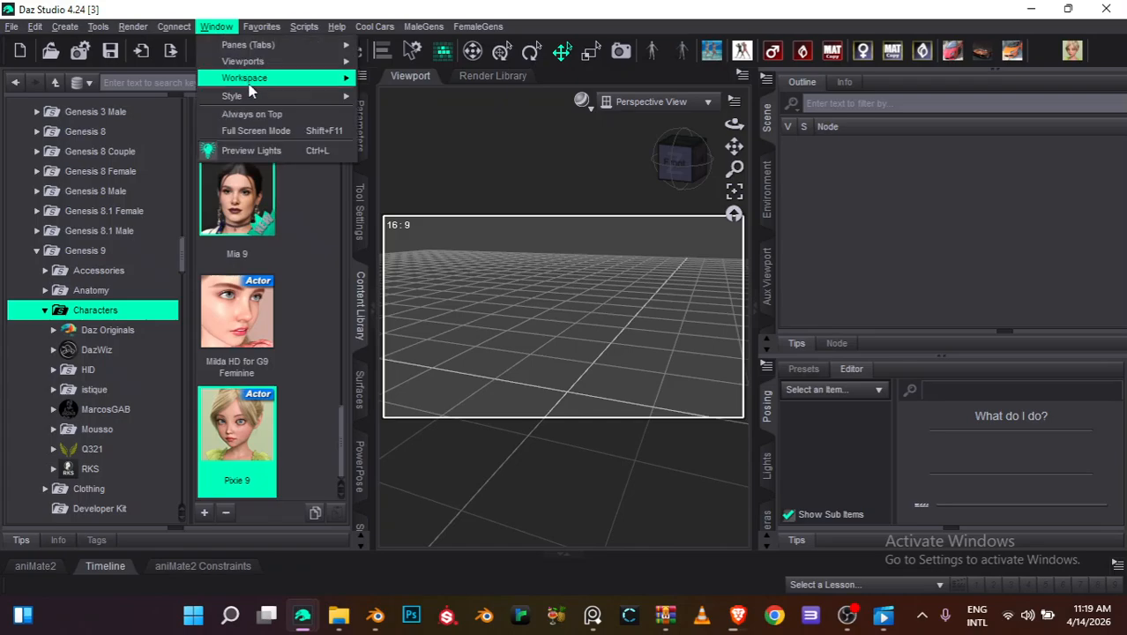
{"action": "mouse_move", "coordinate": [264, 78]}
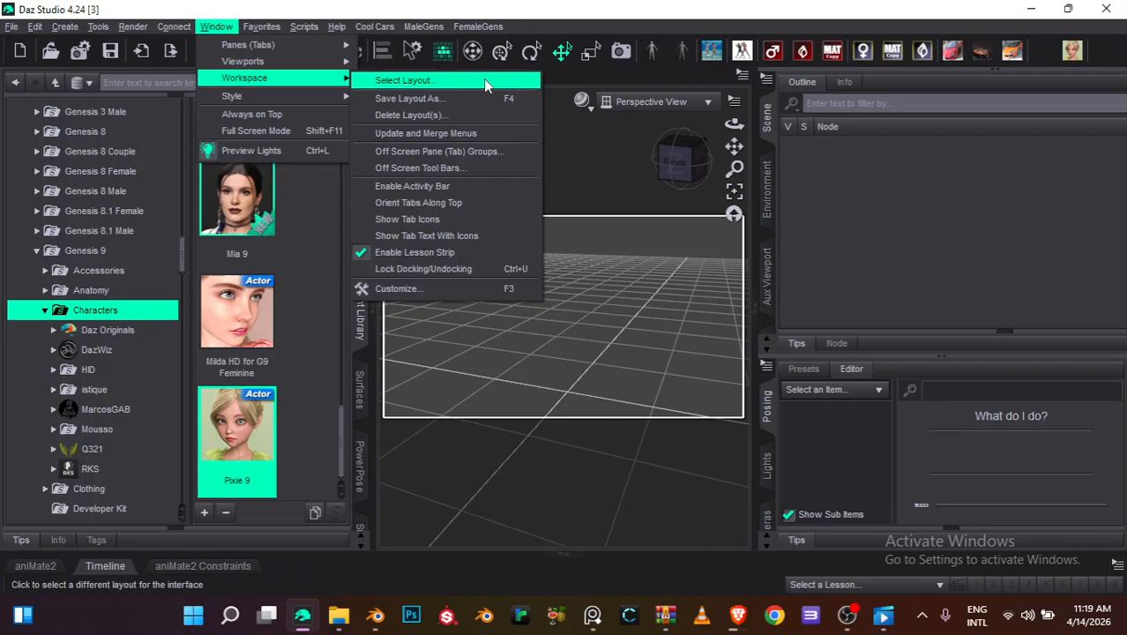
{"action": "left_click", "coordinate": [427, 102]}
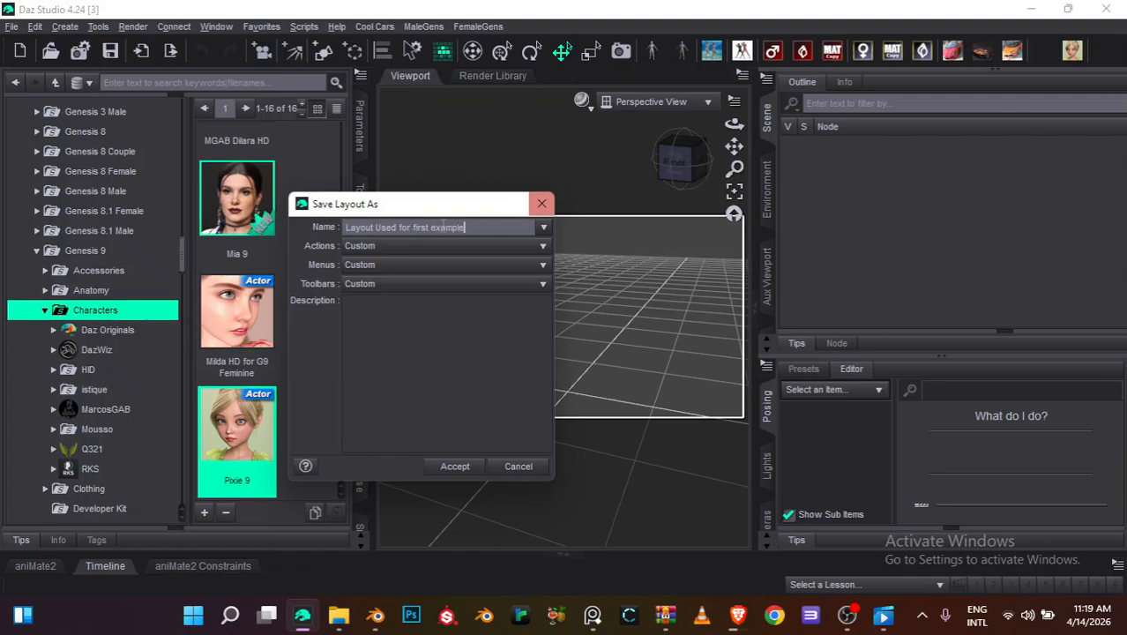
{"action": "left_click", "coordinate": [400, 248]}
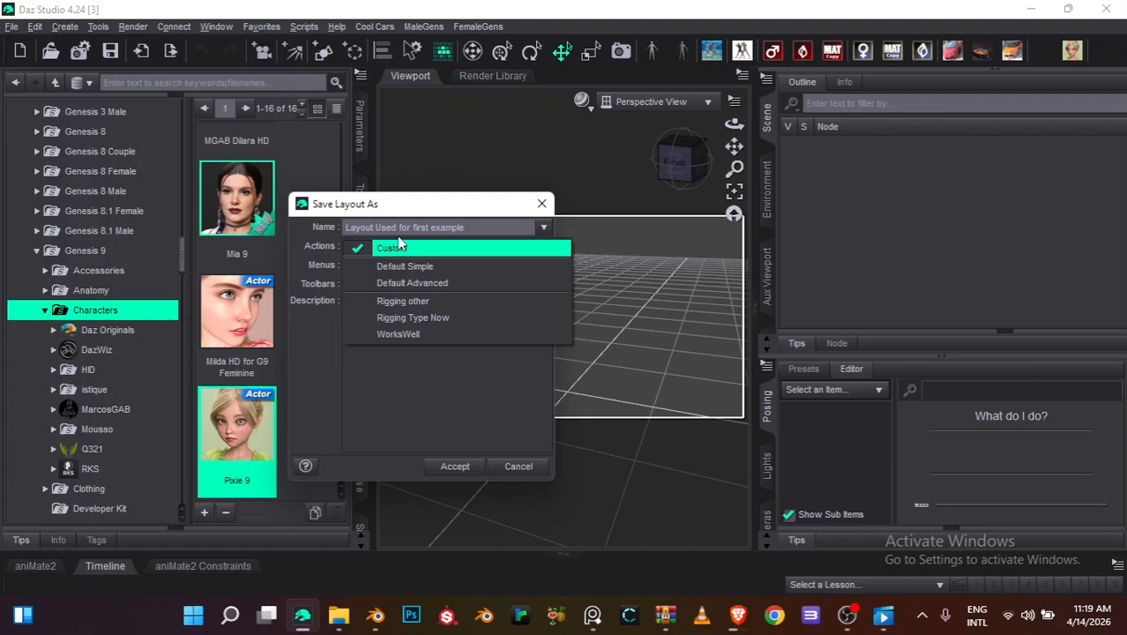
{"action": "left_click", "coordinate": [395, 248]}
{"action": "left_click", "coordinate": [396, 265]}
{"action": "left_click", "coordinate": [409, 268]}
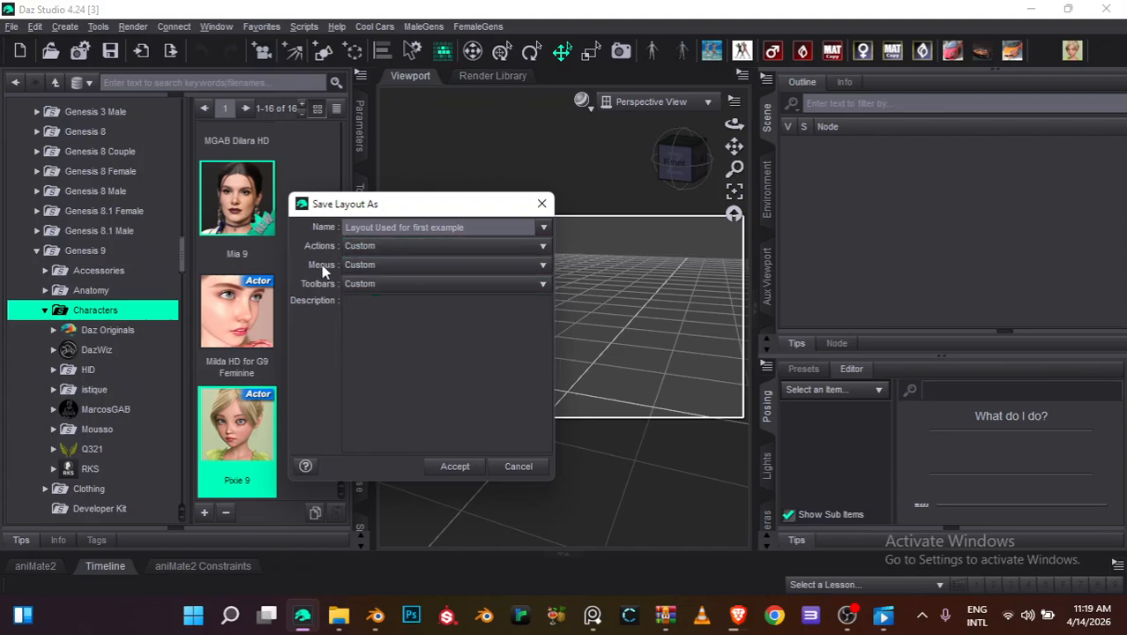
{"action": "left_click", "coordinate": [379, 284]}
{"action": "left_click", "coordinate": [373, 284]}
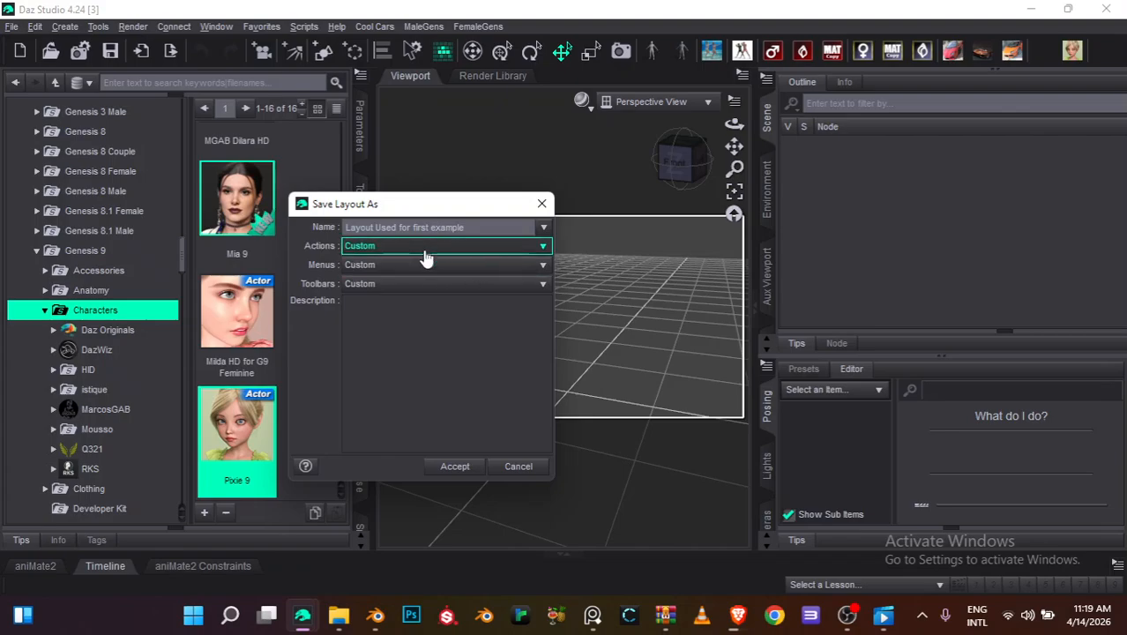
Describe the layout as "This is the first one for example purposes" and save it
{"action": "left_click", "coordinate": [413, 312]}
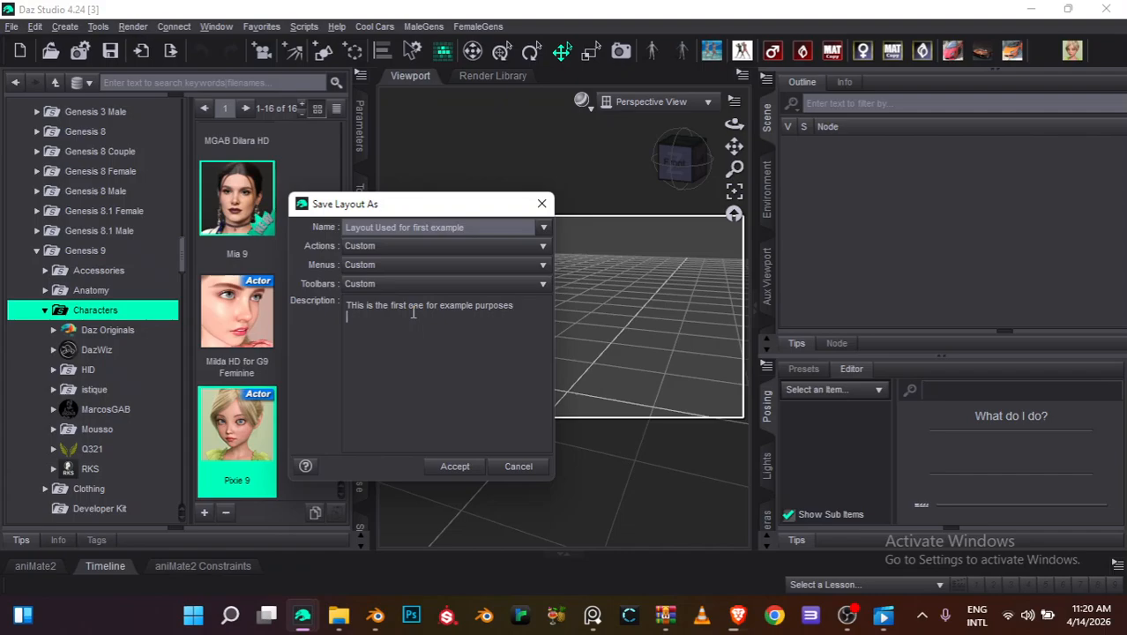
{"action": "left_click", "coordinate": [450, 461]}
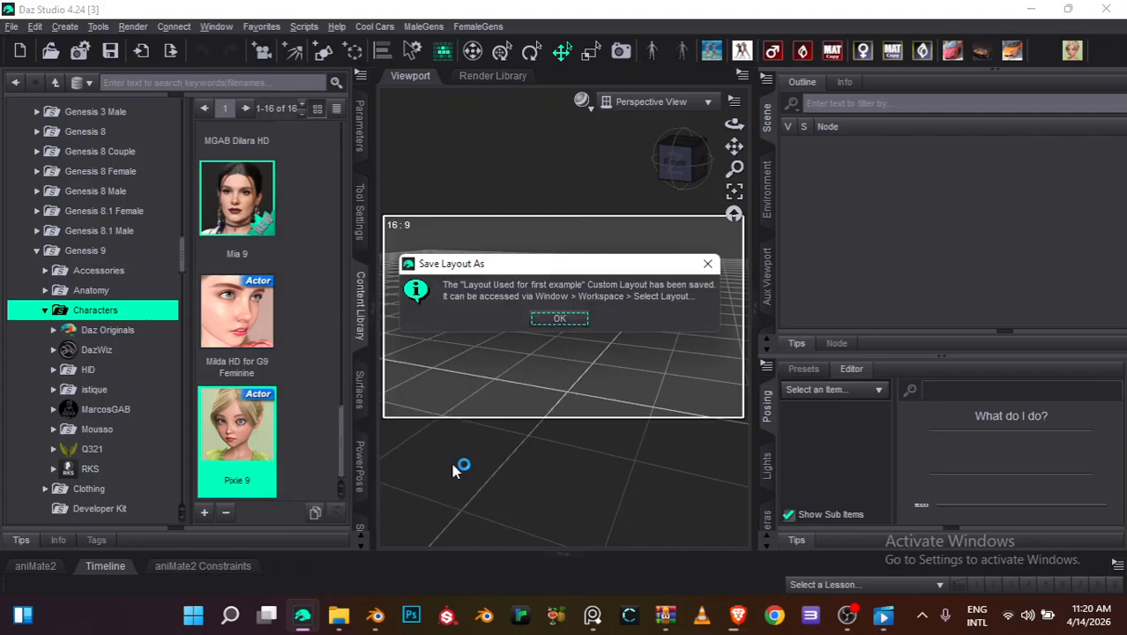
{"action": "left_click", "coordinate": [555, 317]}
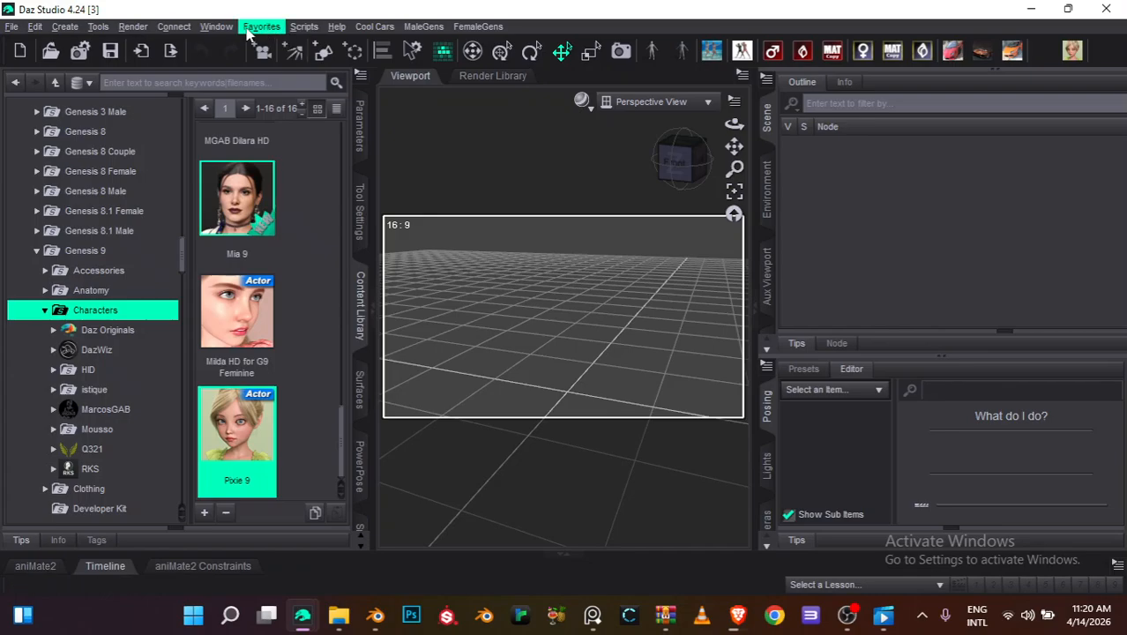
Open the workspace layout selection and examine the previews of the Hollywood Blvd, Self Serve and City Limits layouts
{"action": "left_click", "coordinate": [216, 27]}
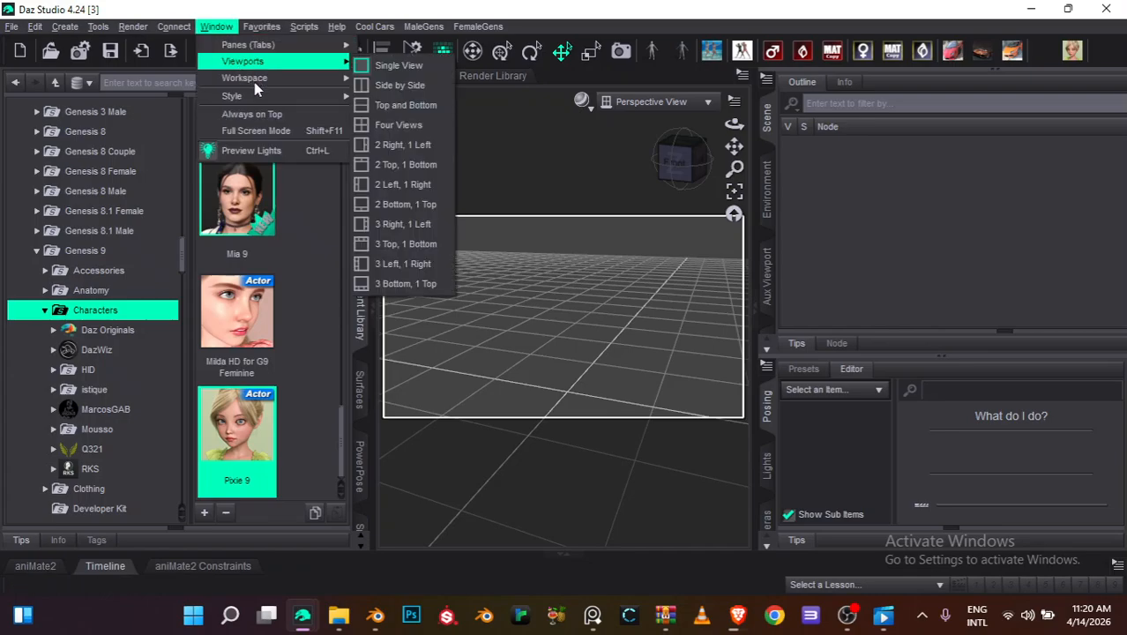
{"action": "mouse_move", "coordinate": [256, 79]}
{"action": "left_click", "coordinate": [402, 77]}
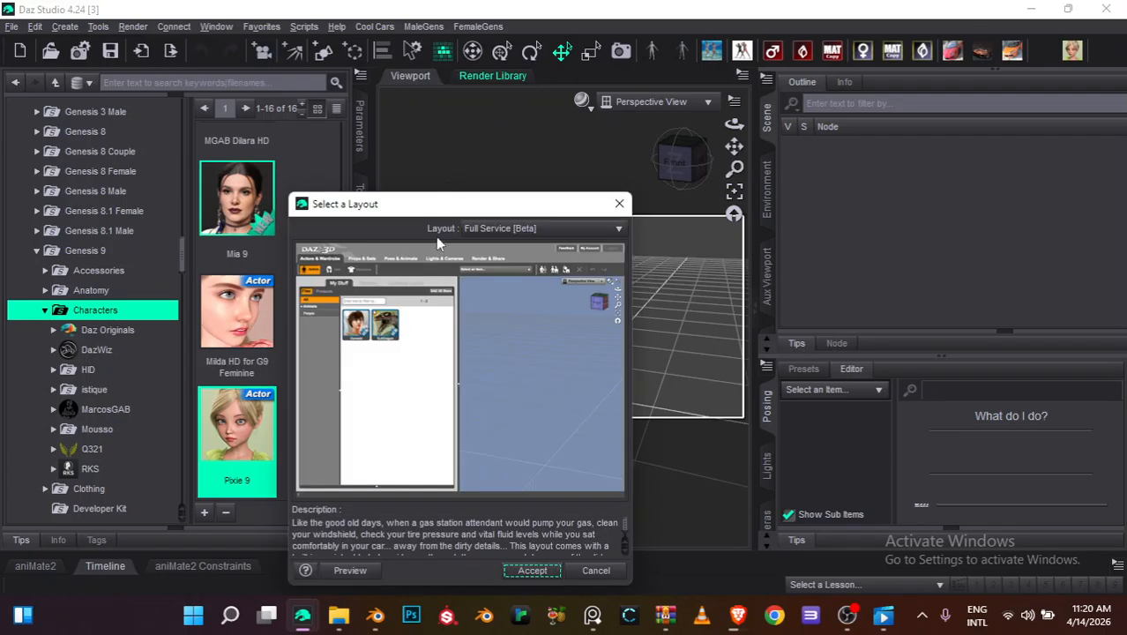
{"action": "left_click", "coordinate": [491, 228]}
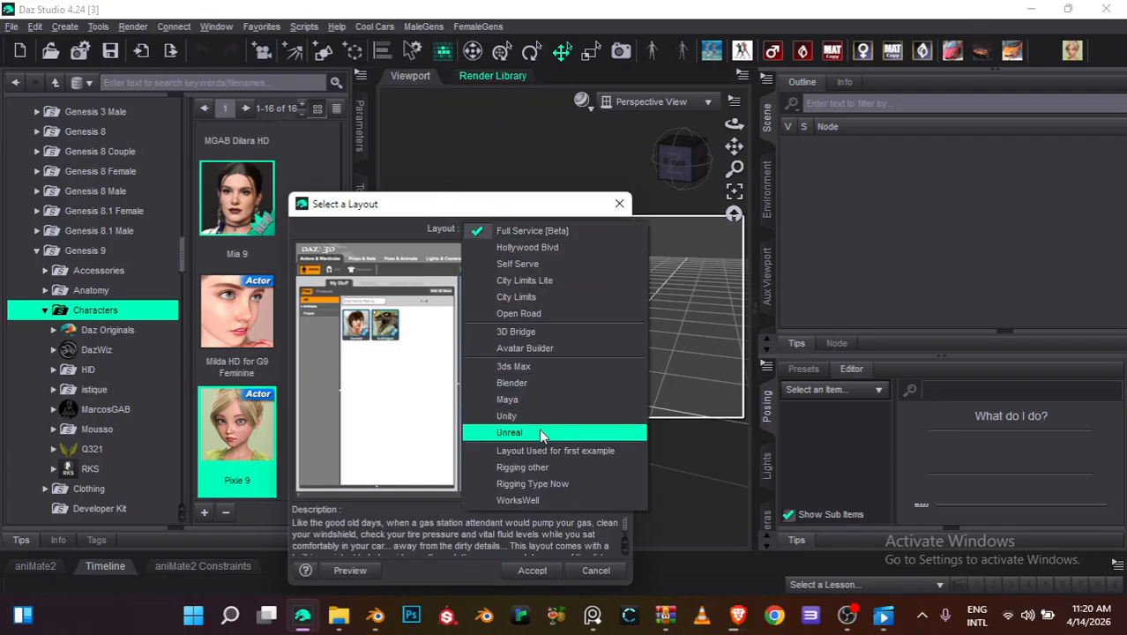
{"action": "left_click", "coordinate": [536, 249]}
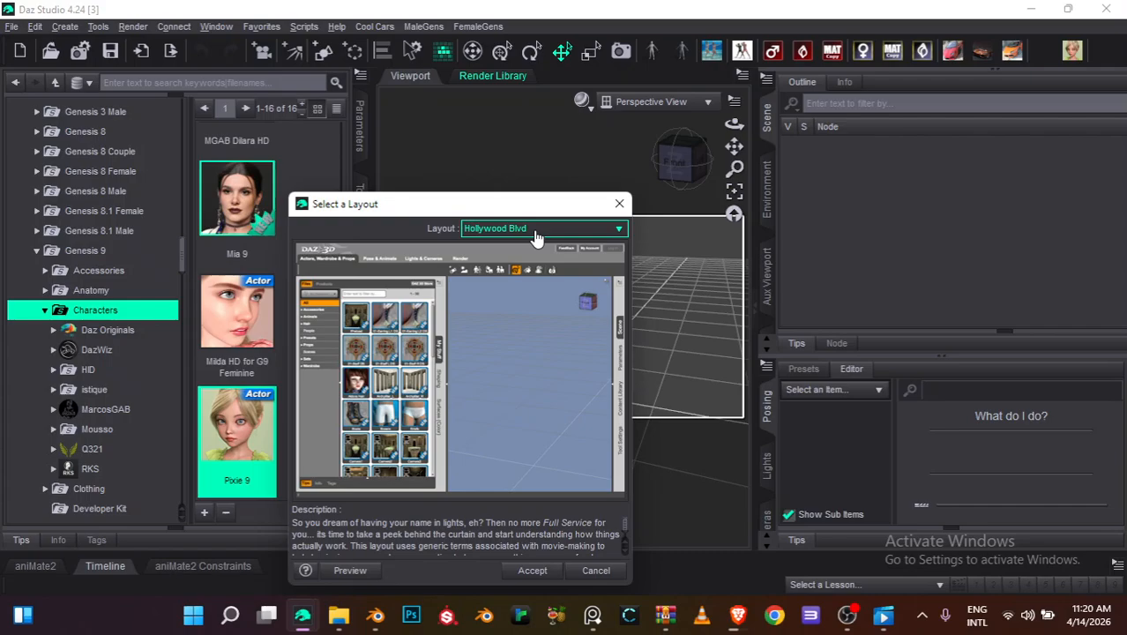
{"action": "left_click", "coordinate": [536, 231]}
{"action": "left_click", "coordinate": [533, 248]}
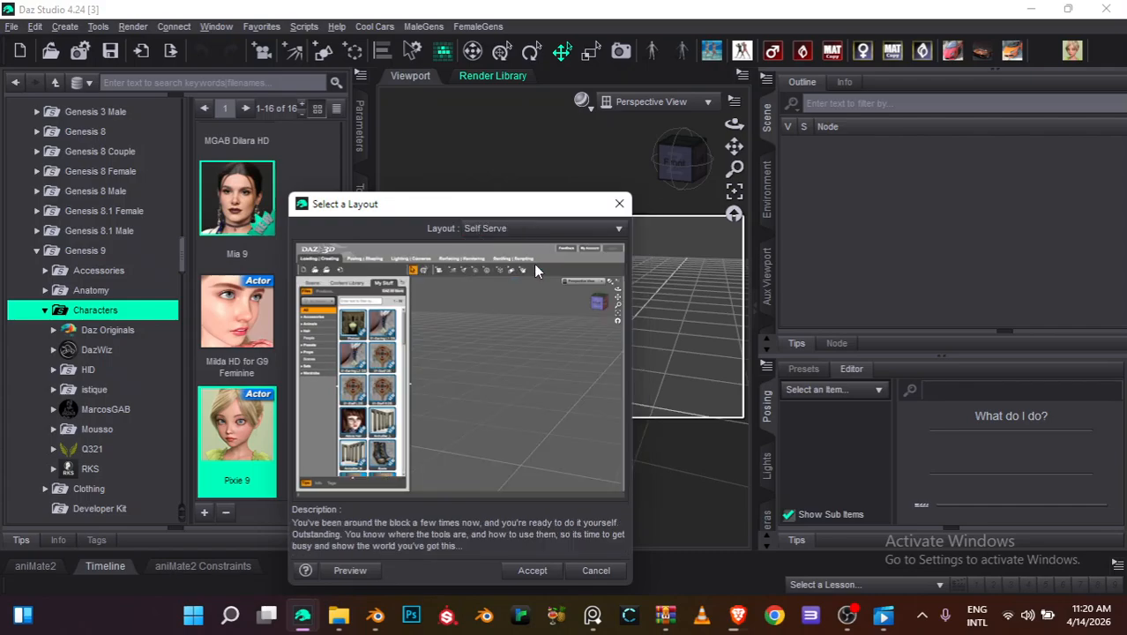
{"action": "left_click", "coordinate": [533, 231]}
{"action": "left_click", "coordinate": [534, 263]}
{"action": "left_click", "coordinate": [534, 228]}
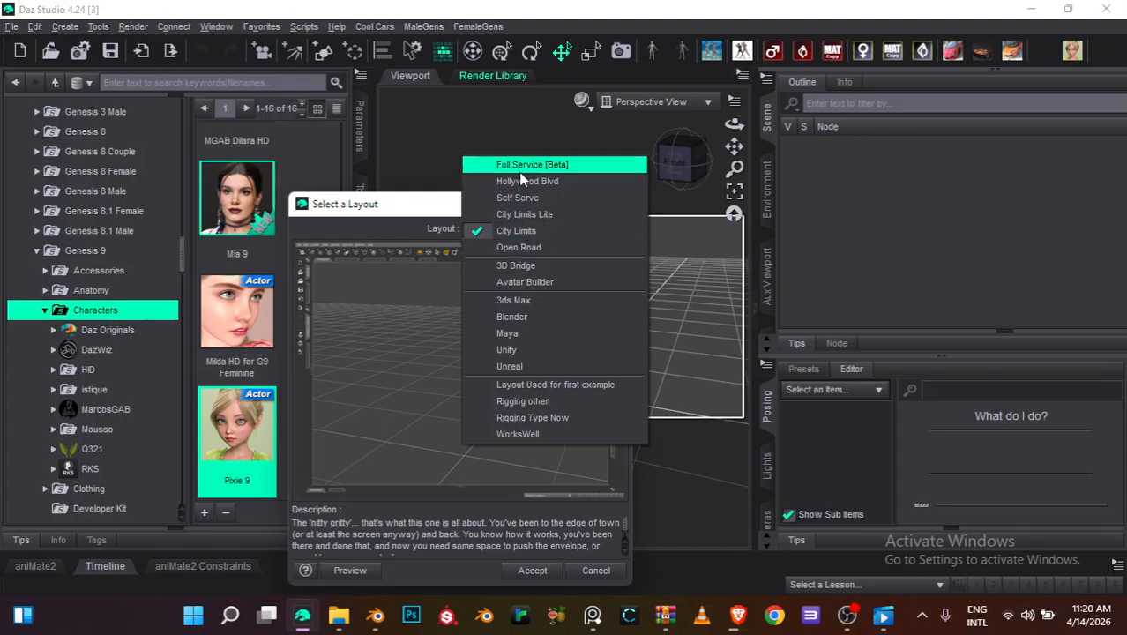
{"action": "left_click", "coordinate": [540, 232]}
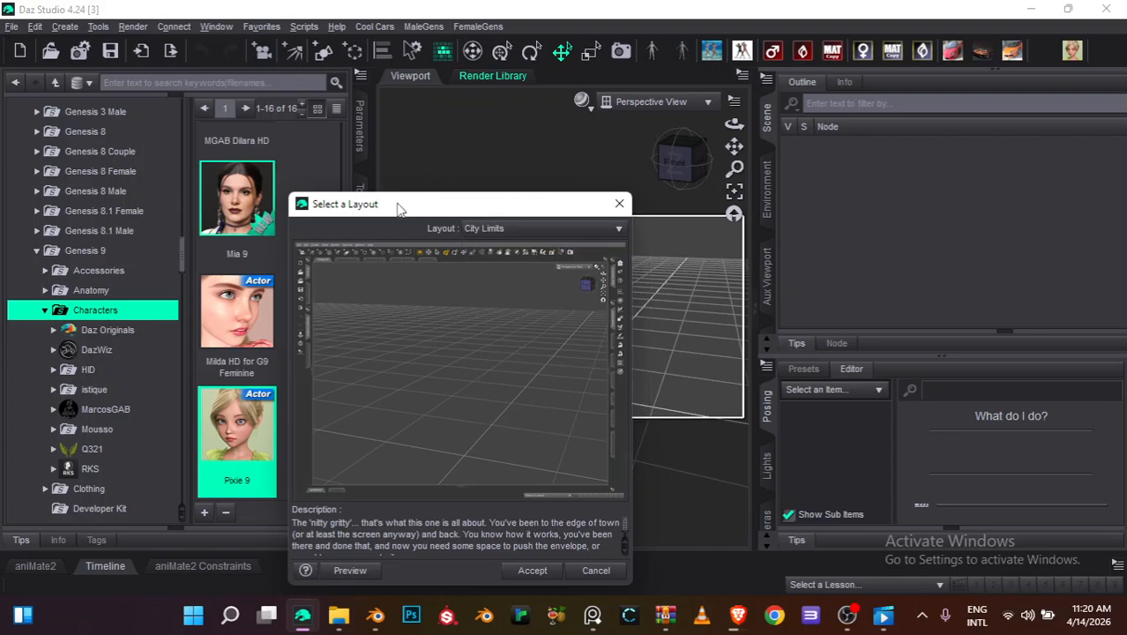
Examine the previews and descriptions of the Open Road, City Limits, 3D Bridge and Avatar Builder layouts
{"action": "left_click", "coordinate": [541, 230]}
{"action": "left_click", "coordinate": [553, 252]}
{"action": "left_click", "coordinate": [553, 231]}
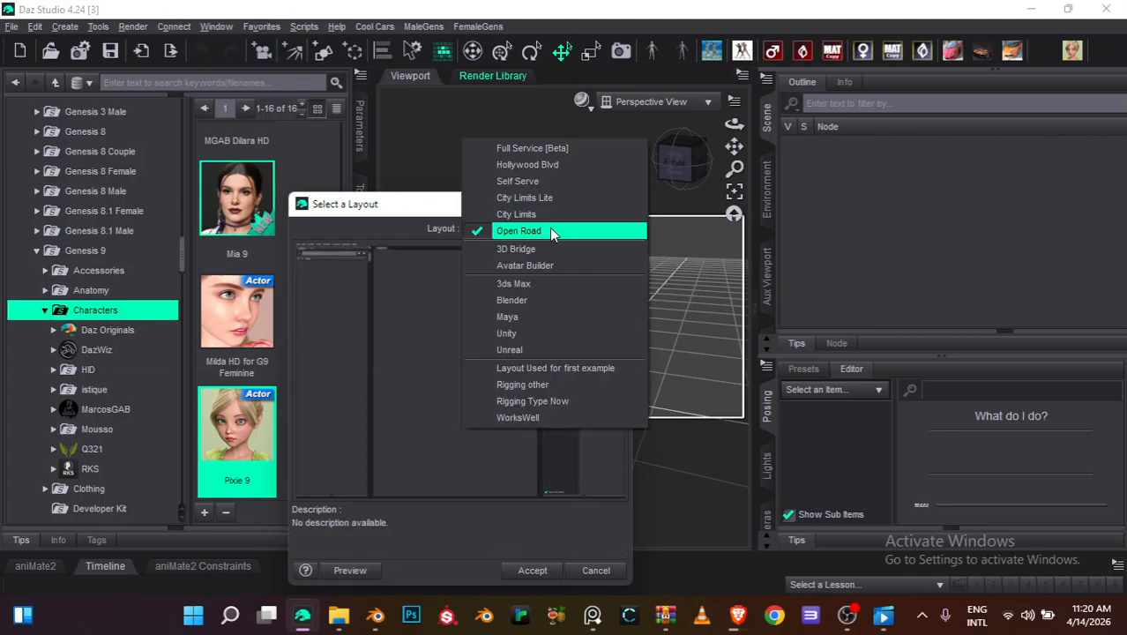
{"action": "left_click", "coordinate": [558, 217]}
{"action": "left_click", "coordinate": [613, 229]}
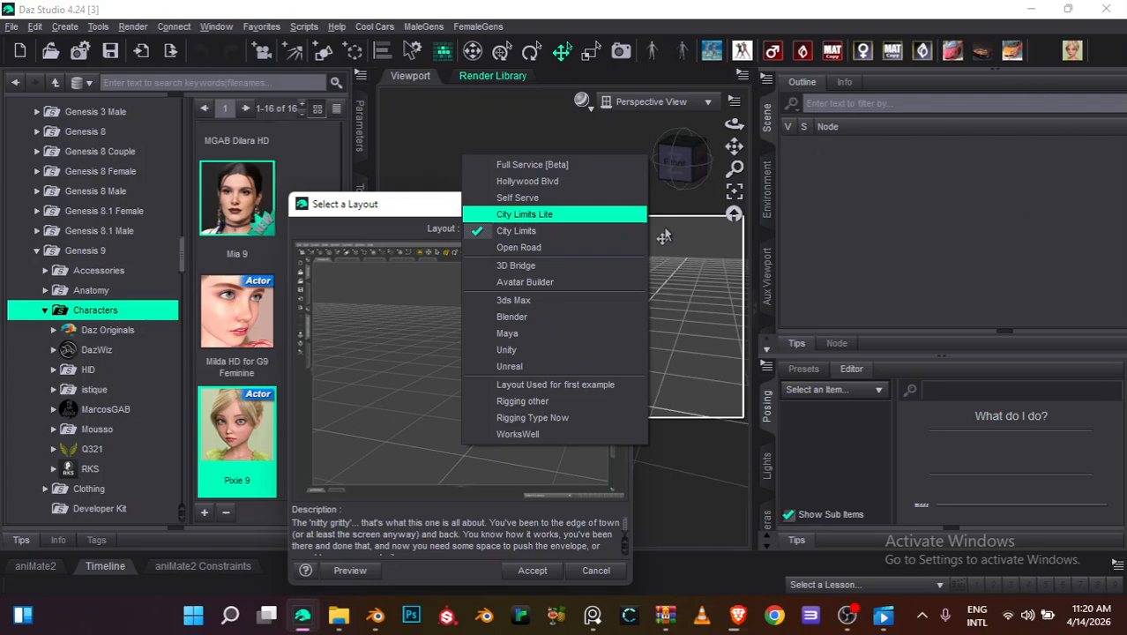
{"action": "left_click", "coordinate": [529, 265]}
{"action": "left_click", "coordinate": [531, 231]}
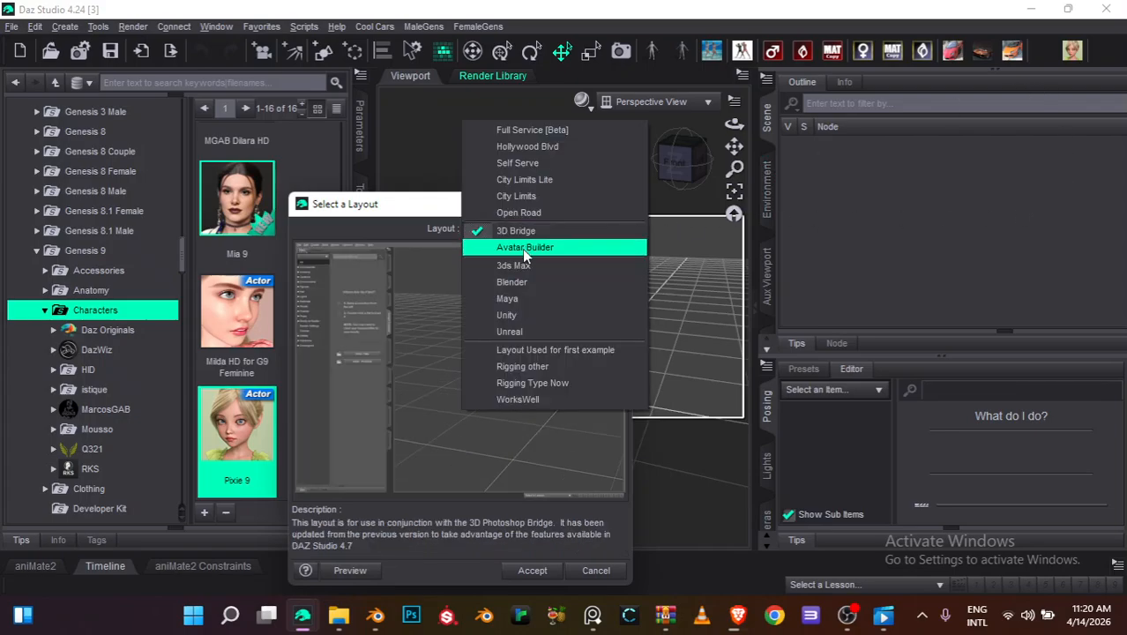
{"action": "left_click", "coordinate": [525, 248]}
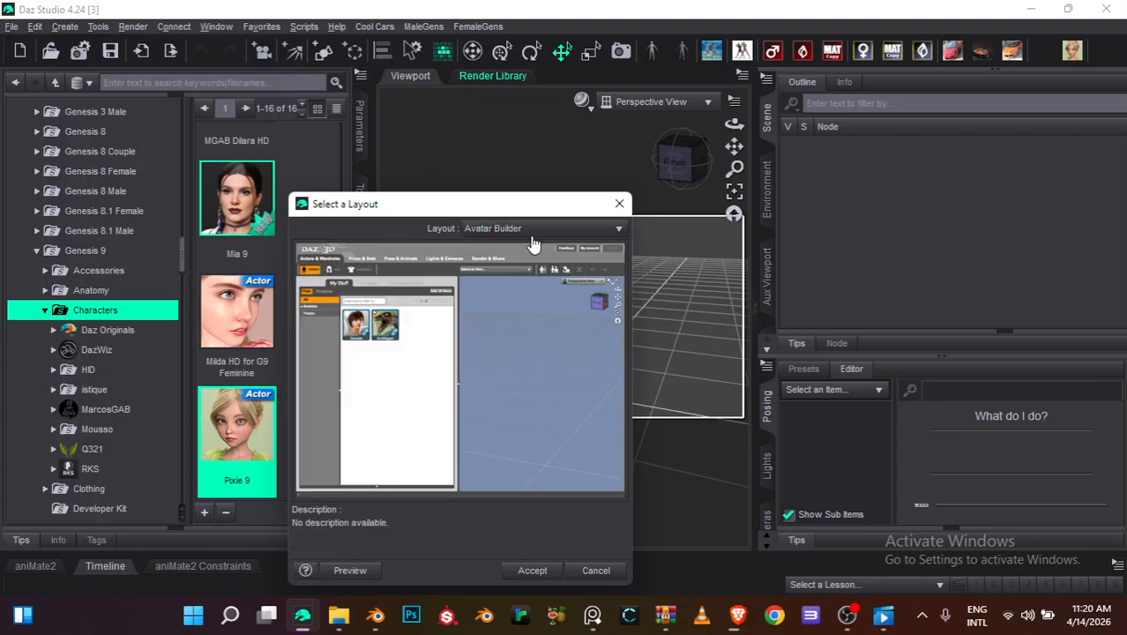
Examine the previews and descriptions of the 3D Bridge, 3ds Max and Blender layouts
{"action": "left_click", "coordinate": [536, 231]}
{"action": "left_click", "coordinate": [529, 213]}
{"action": "left_click", "coordinate": [538, 228]}
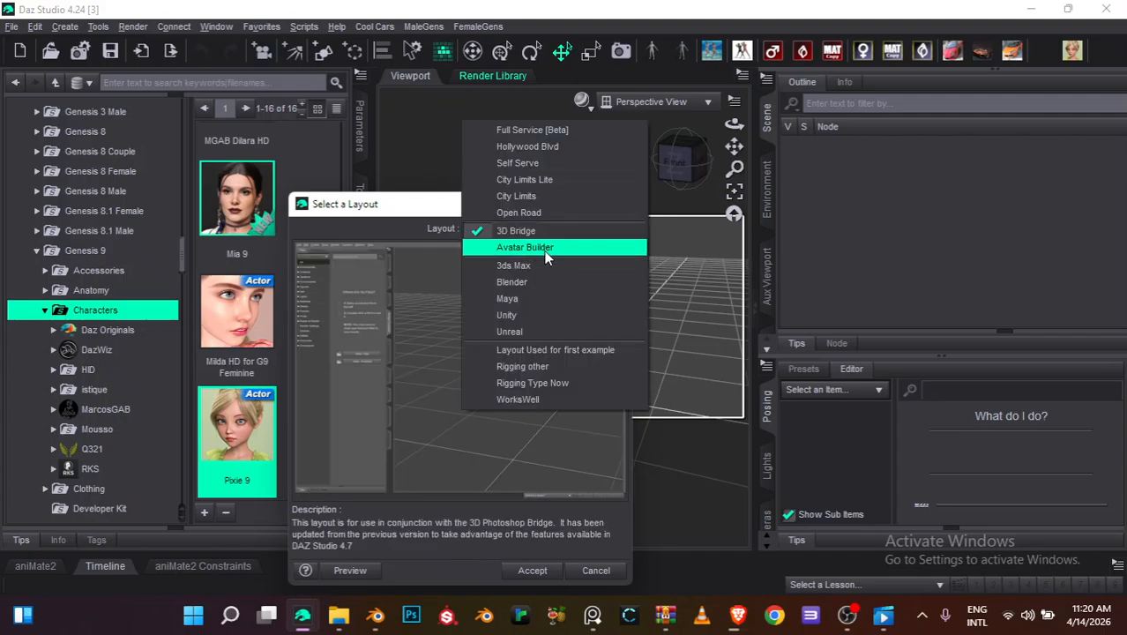
{"action": "left_click", "coordinate": [529, 268]}
{"action": "left_click", "coordinate": [534, 230]}
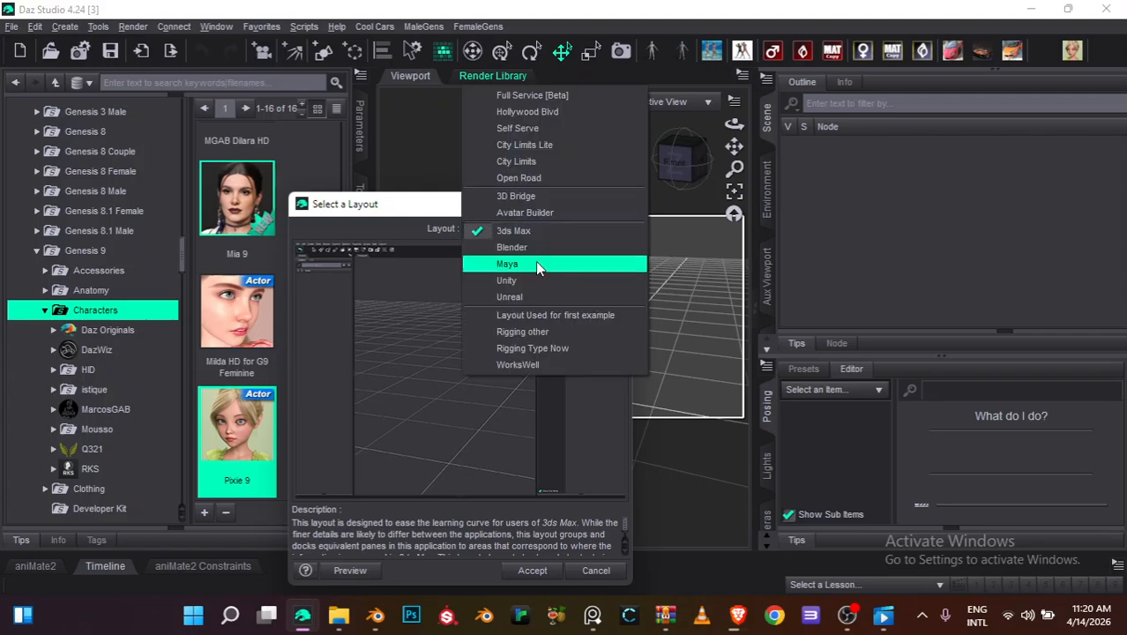
{"action": "left_click", "coordinate": [523, 248]}
{"action": "left_click", "coordinate": [529, 230]}
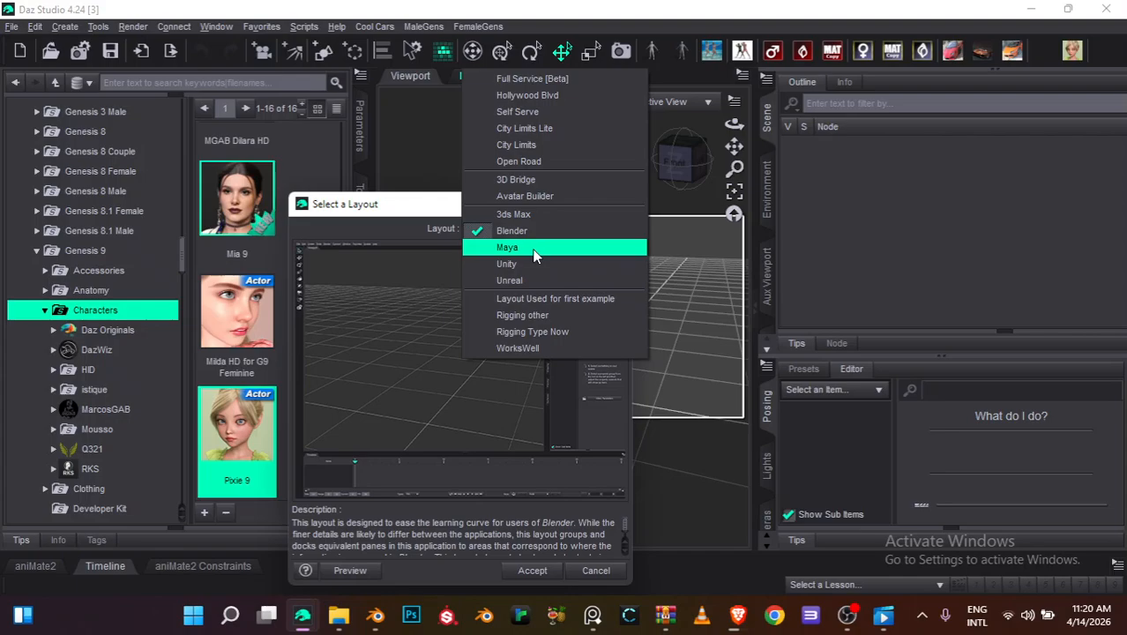
Examine the previews of the Maya, Unity and Unreal layouts, returning to 3ds Max
{"action": "left_click", "coordinate": [540, 248]}
{"action": "left_click", "coordinate": [534, 229]}
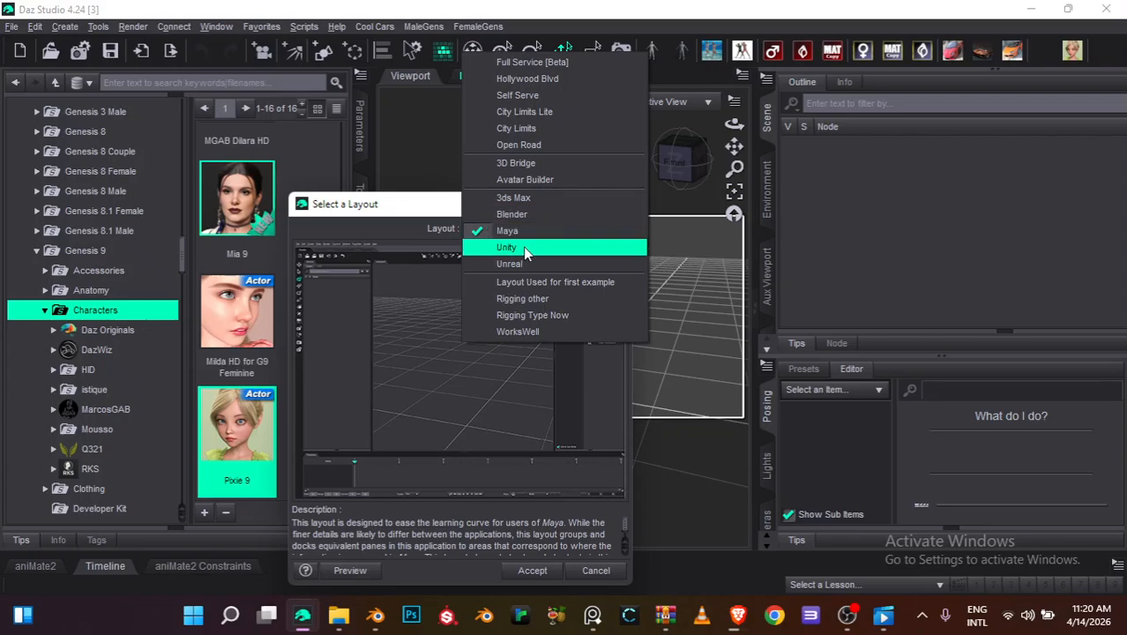
{"action": "left_click", "coordinate": [528, 249]}
{"action": "left_click", "coordinate": [541, 231]}
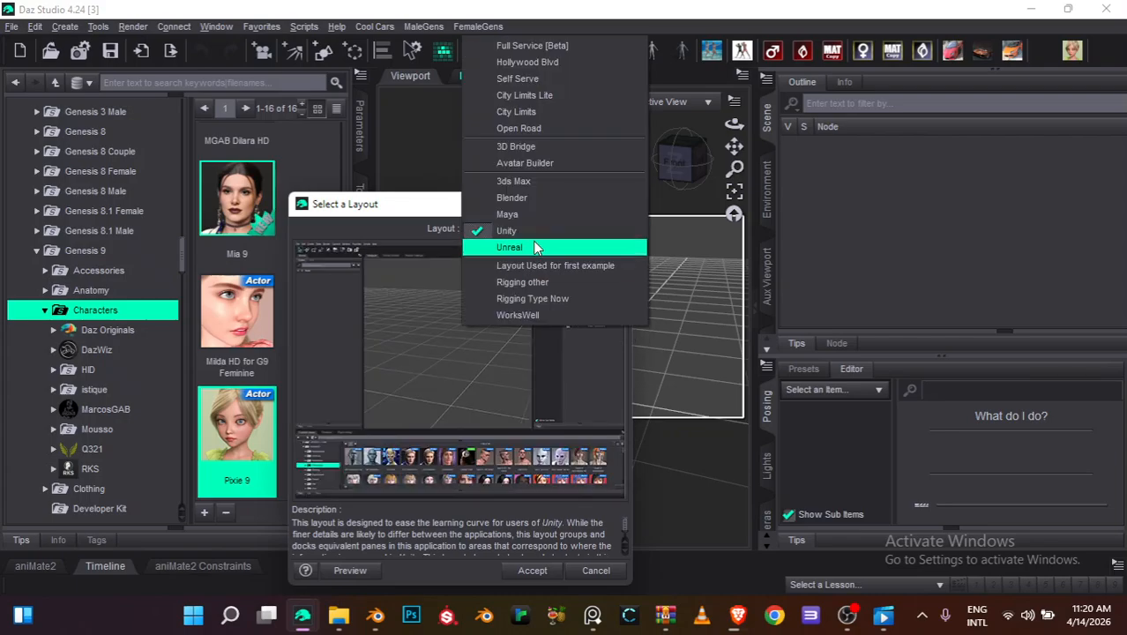
{"action": "left_click", "coordinate": [529, 247]}
{"action": "left_click", "coordinate": [517, 231]}
{"action": "left_click", "coordinate": [518, 165]}
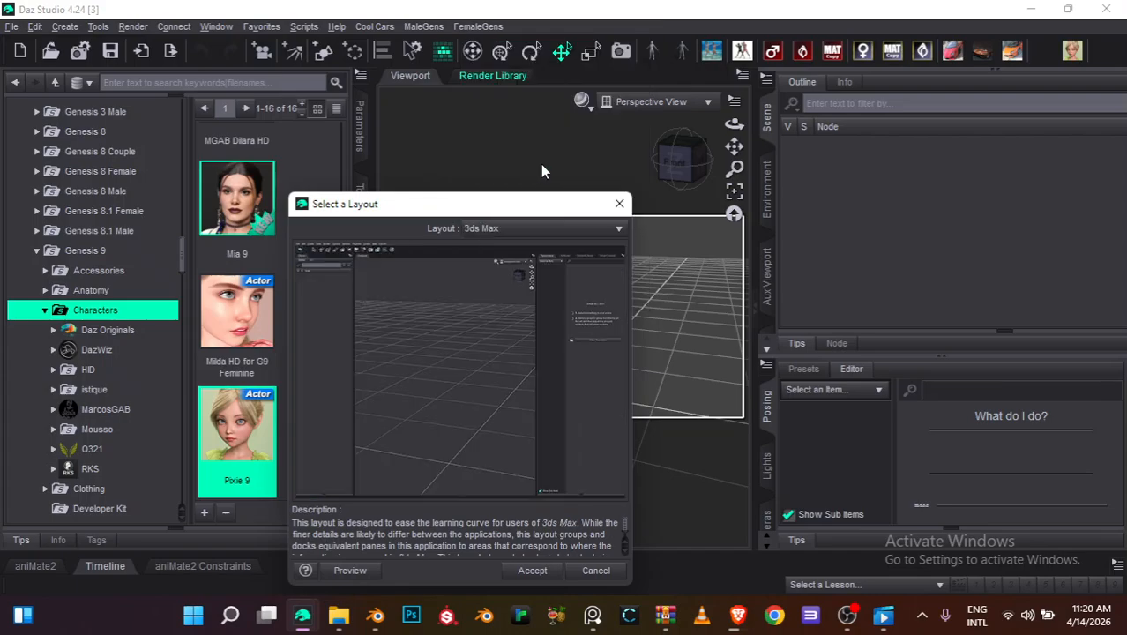
Check the preview of "Layout Used for first example", then apply the Rigging other layout to the workspace
{"action": "left_click", "coordinate": [535, 230]}
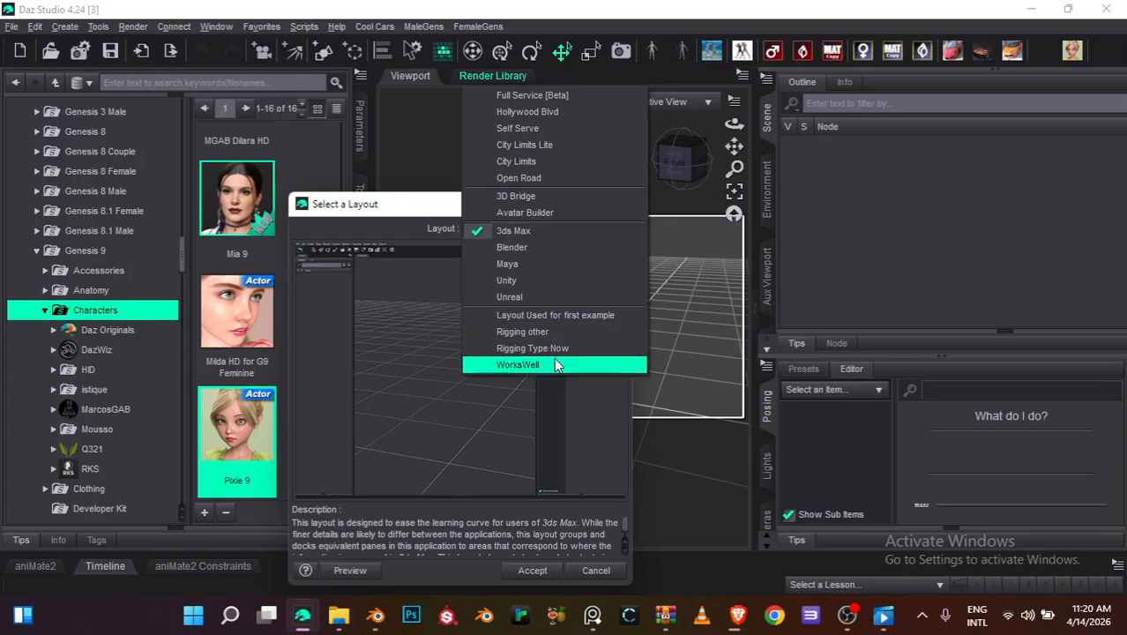
{"action": "left_click", "coordinate": [554, 316]}
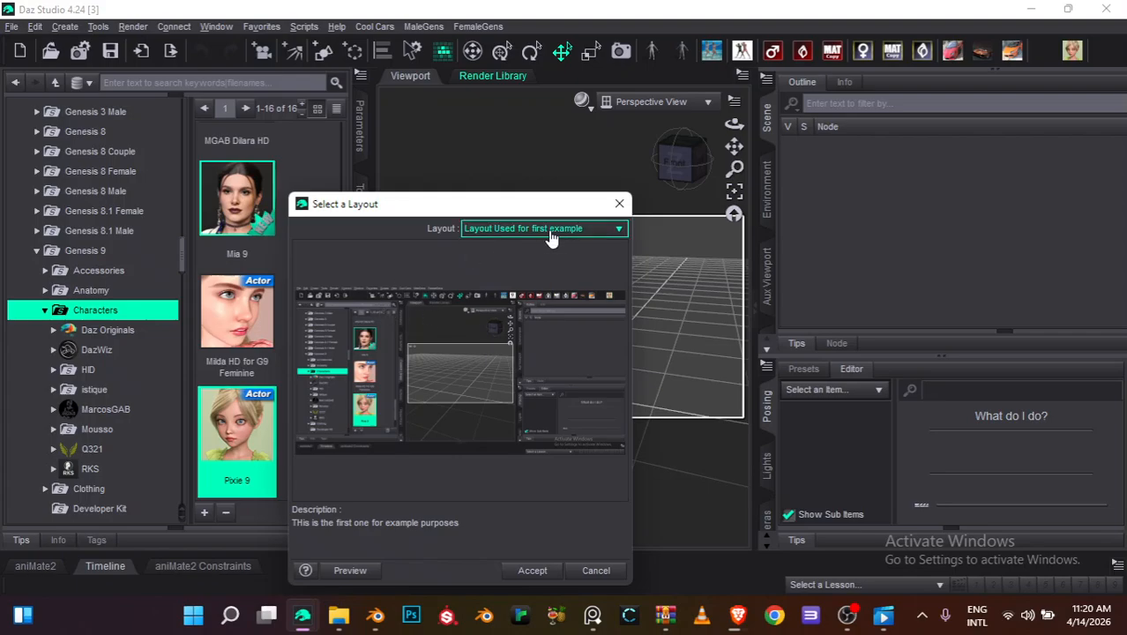
{"action": "left_click", "coordinate": [542, 232]}
{"action": "left_click", "coordinate": [547, 246]}
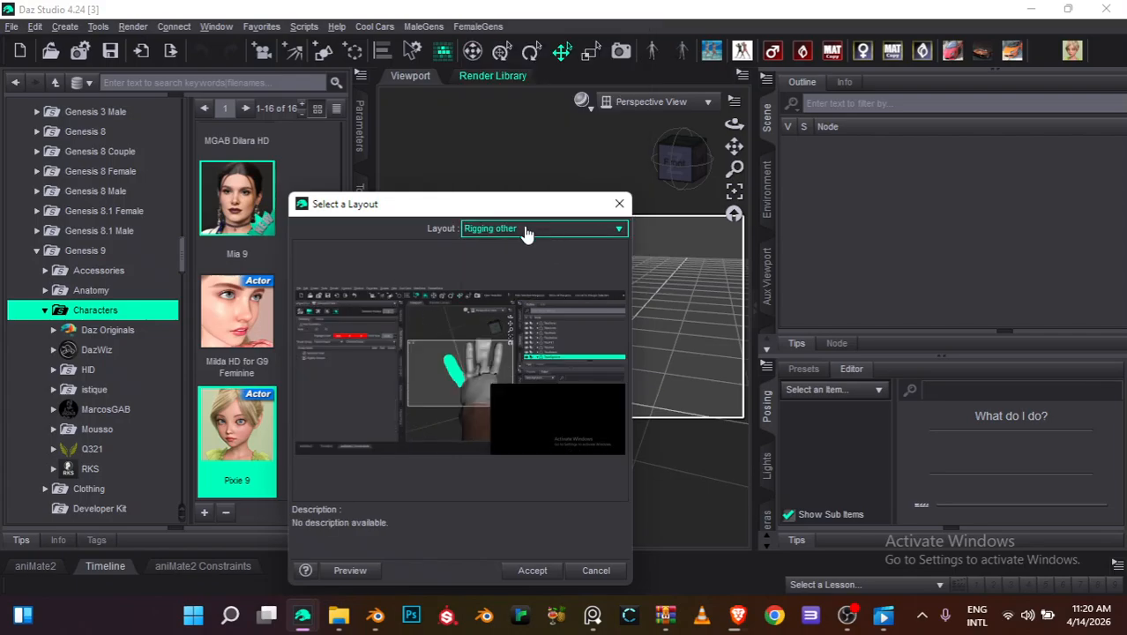
{"action": "left_click", "coordinate": [533, 571]}
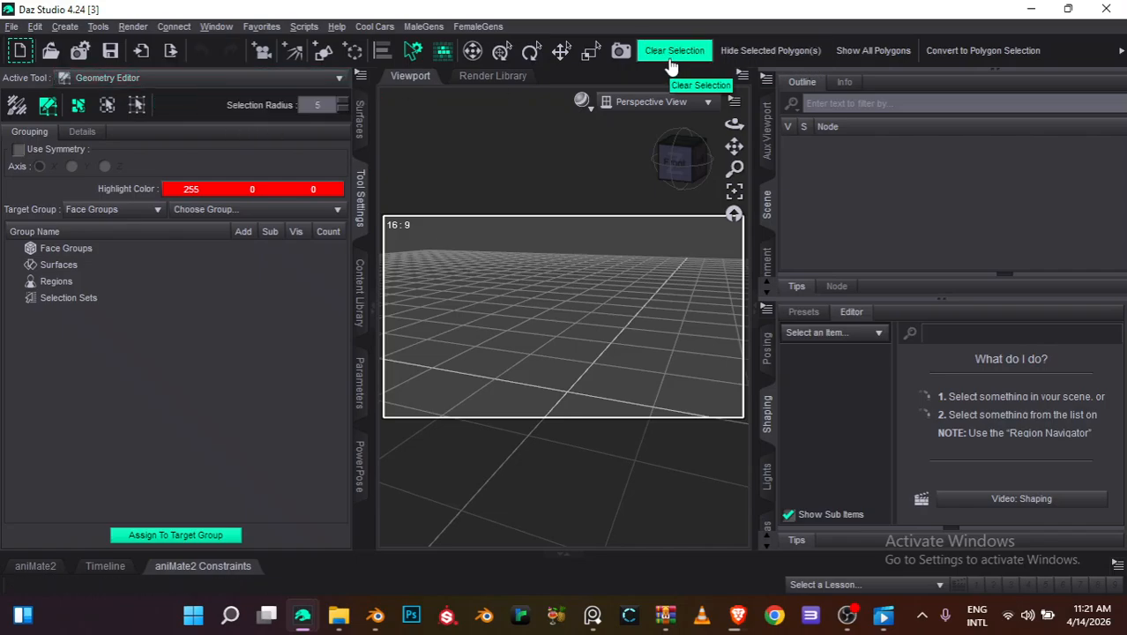
Open the Render Settings pane and dock it in the same pane group as PowerPose
{"action": "left_click", "coordinate": [1121, 51]}
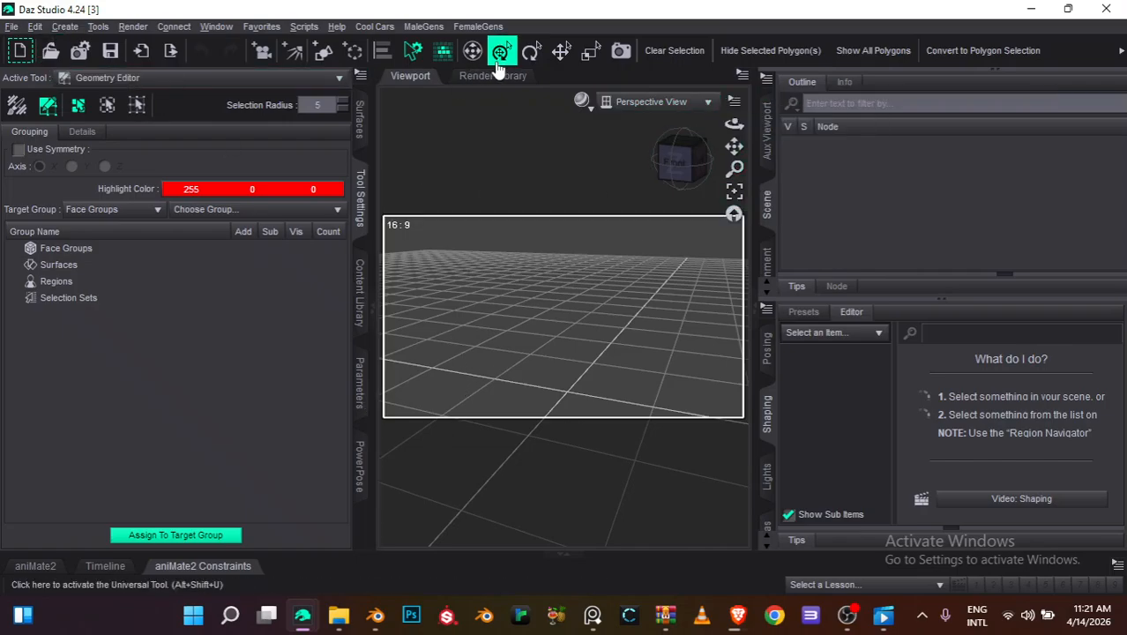
{"action": "left_click", "coordinate": [80, 51]}
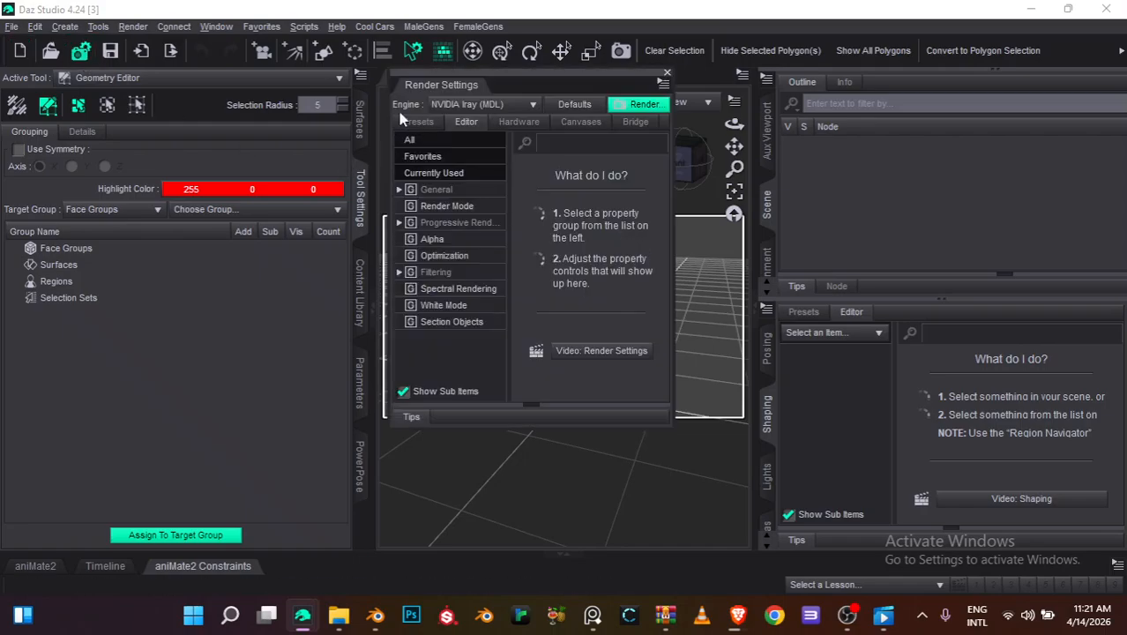
{"action": "left_click", "coordinate": [360, 465]}
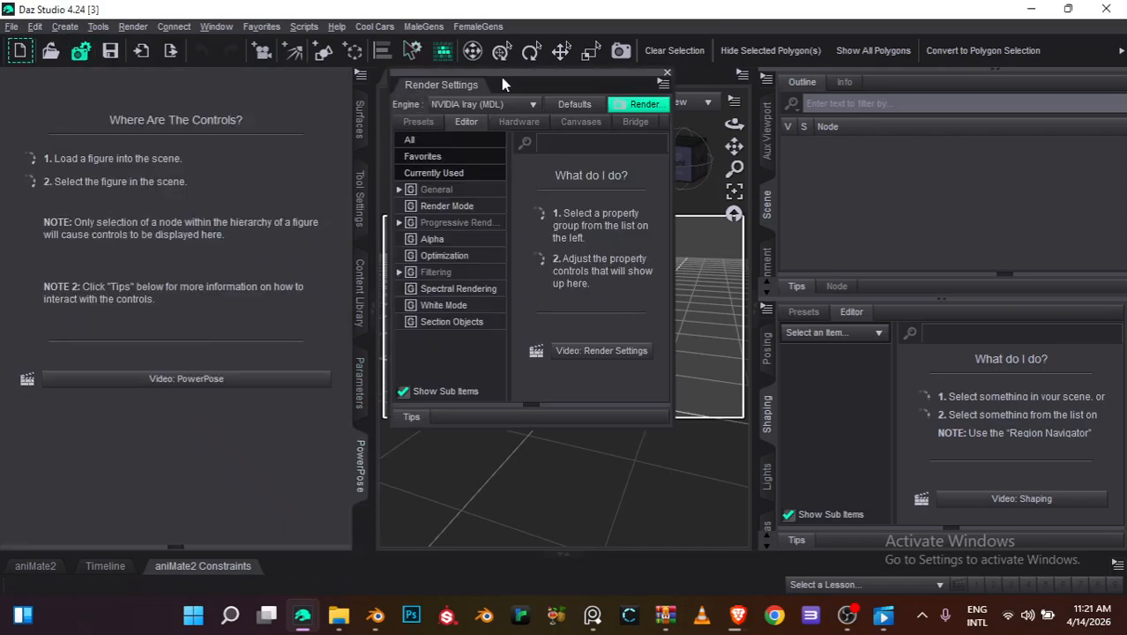
{"action": "left_click_drag", "start_coordinate": [362, 518], "coordinate": [360, 521]}
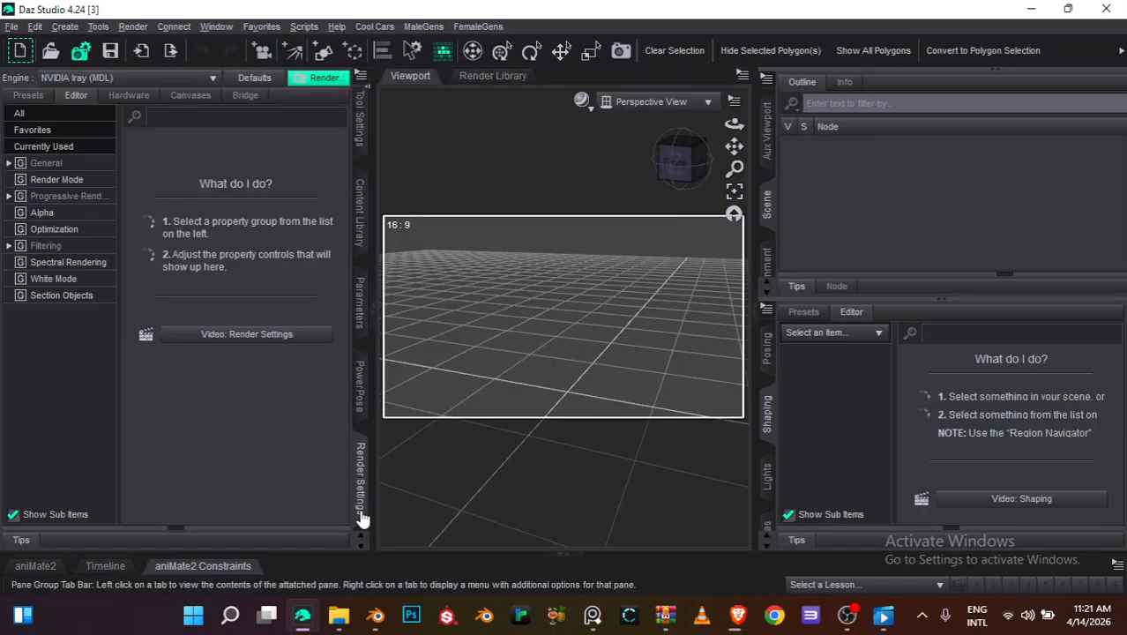
Close the Surfaces pane in the group that holds Tool Settings and Content Library
{"action": "left_click", "coordinate": [362, 139]}
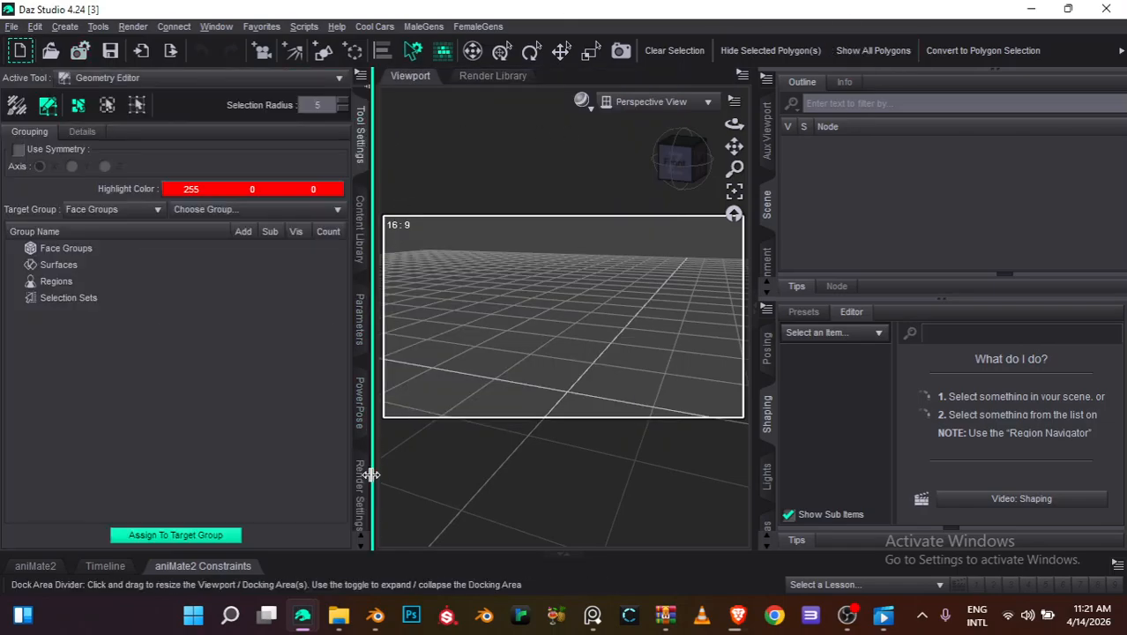
{"action": "left_click", "coordinate": [360, 538]}
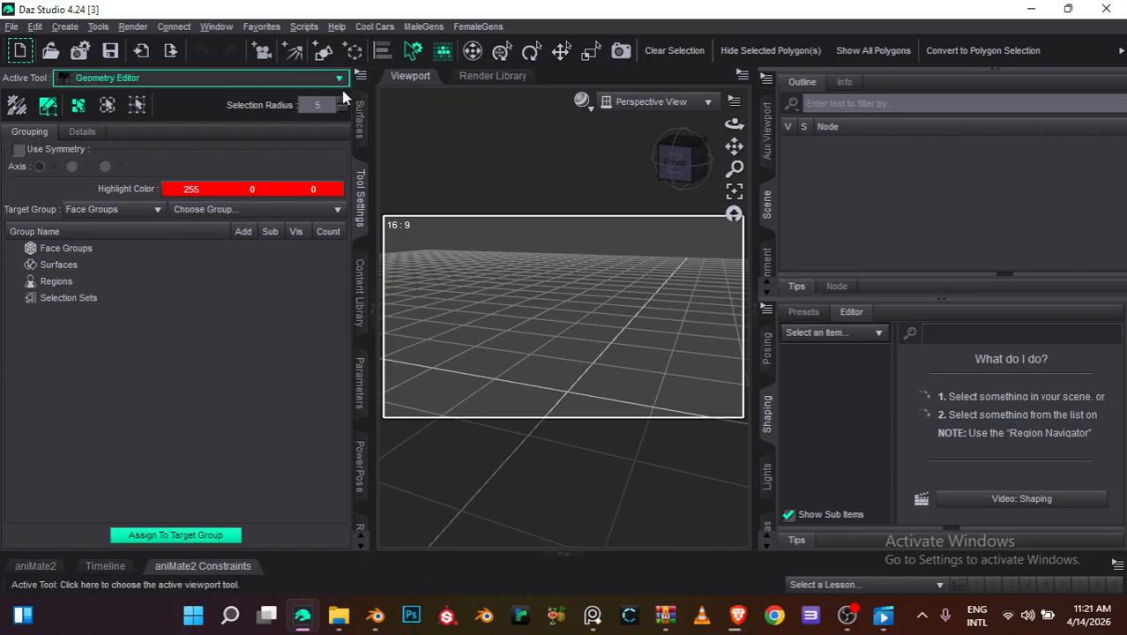
{"action": "left_click", "coordinate": [360, 116]}
{"action": "right_click", "coordinate": [356, 125]}
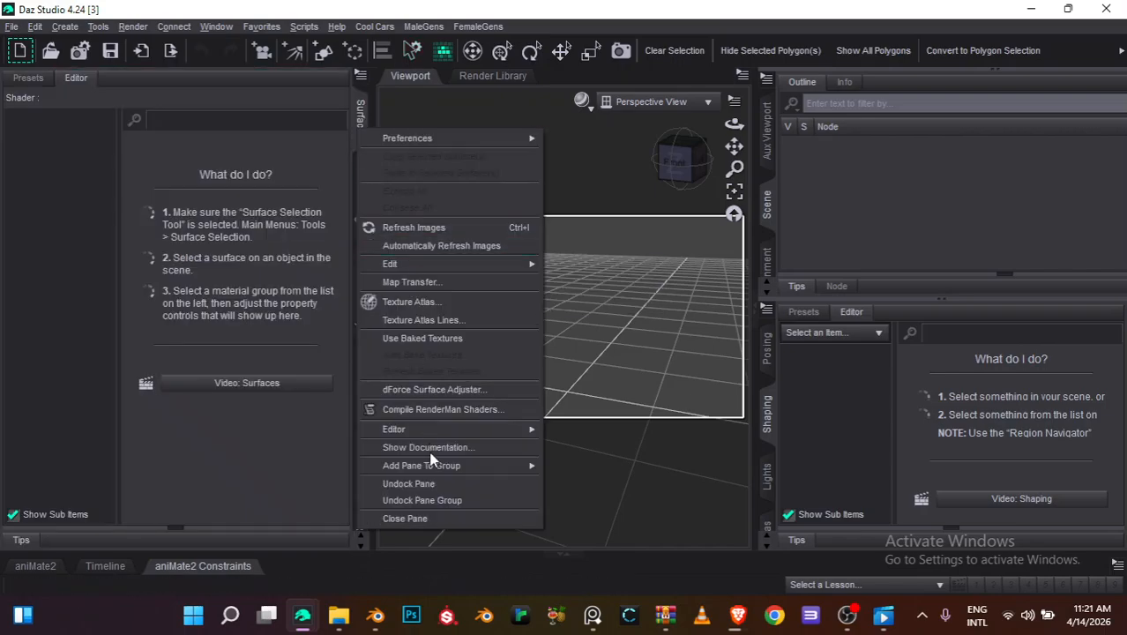
{"action": "left_click", "coordinate": [418, 504]}
Undock the Tool Settings pane and dock it beside aniMate2 Constraints in the animation pane group
{"action": "left_click", "coordinate": [360, 127]}
{"action": "right_click", "coordinate": [362, 133]}
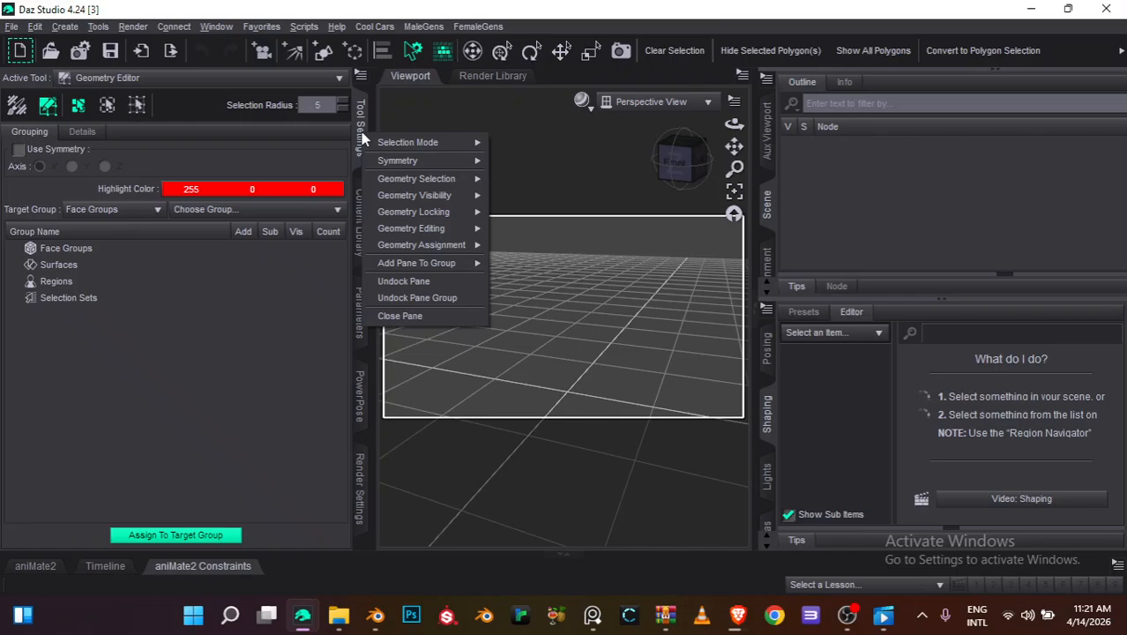
{"action": "left_click", "coordinate": [435, 283]}
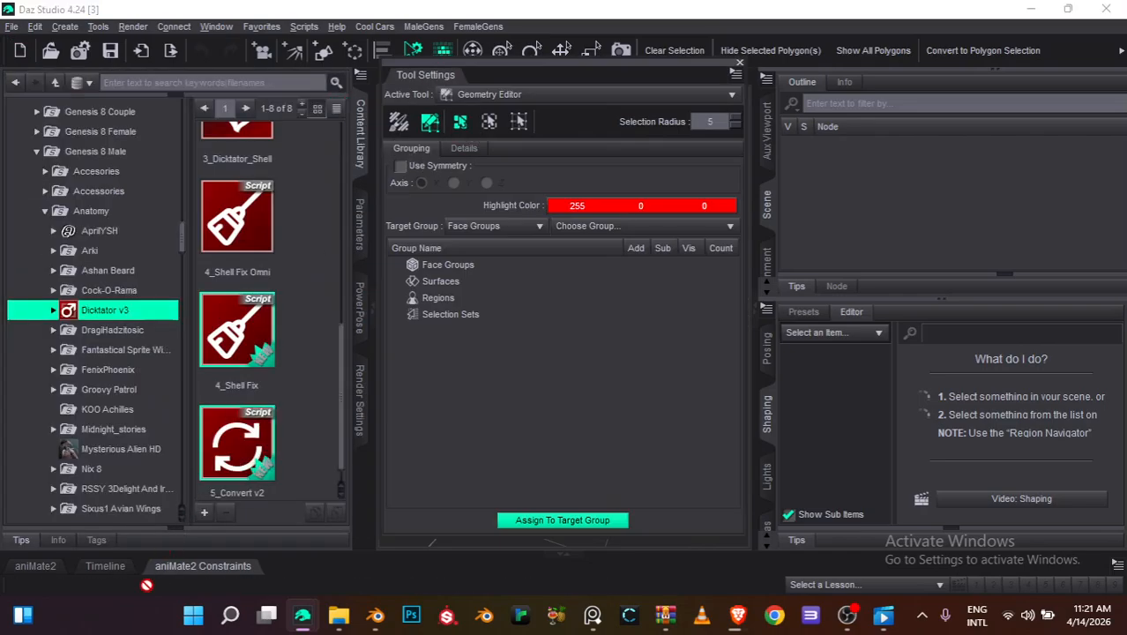
{"action": "left_click_drag", "start_coordinate": [148, 585], "coordinate": [148, 571]}
Collapse the Anatomy folder under Genesis 8 Male and look through the aniMate2 Constraints, Timeline and aniMate2 panes
{"action": "left_click", "coordinate": [98, 191]}
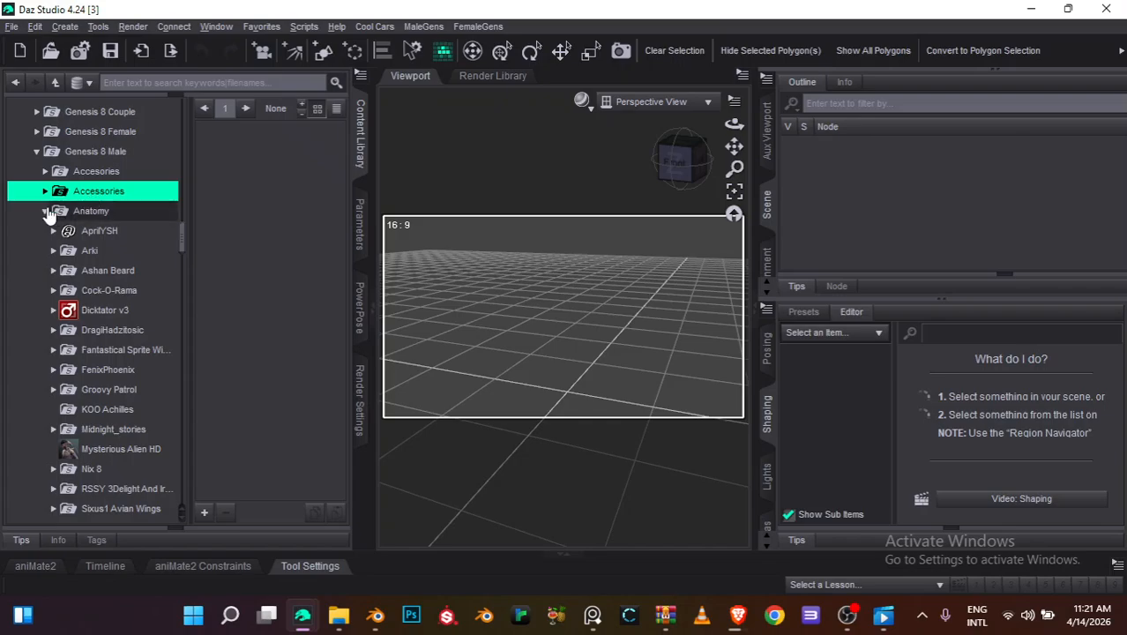
{"action": "left_click", "coordinate": [46, 211]}
{"action": "left_click", "coordinate": [308, 565]}
{"action": "left_click", "coordinate": [203, 343]}
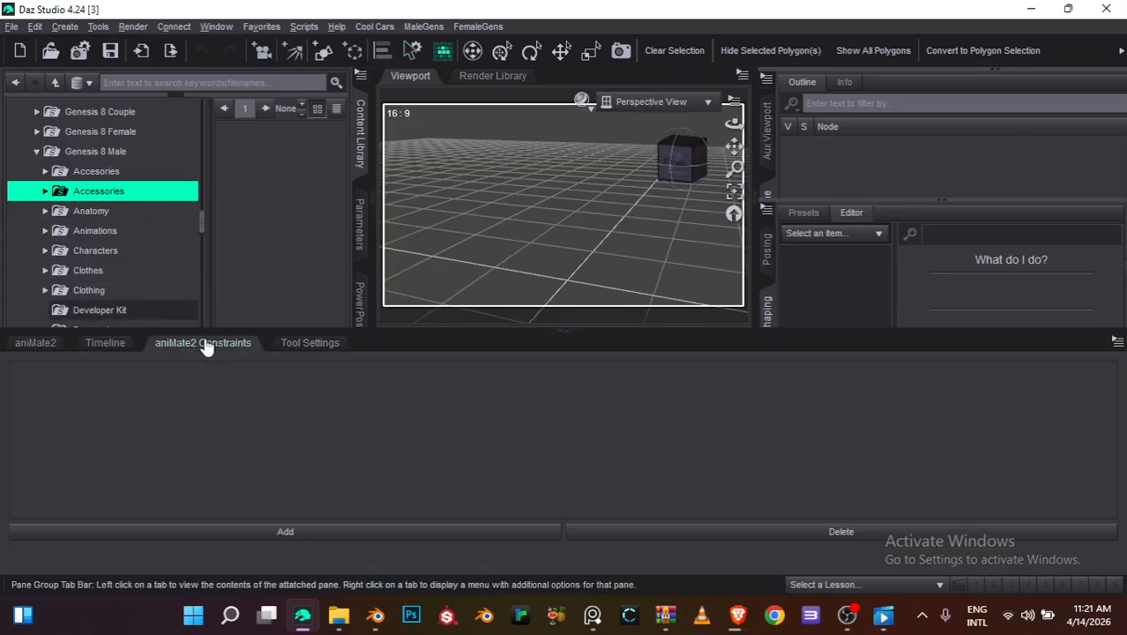
{"action": "left_click", "coordinate": [105, 343]}
{"action": "left_click", "coordinate": [35, 343]}
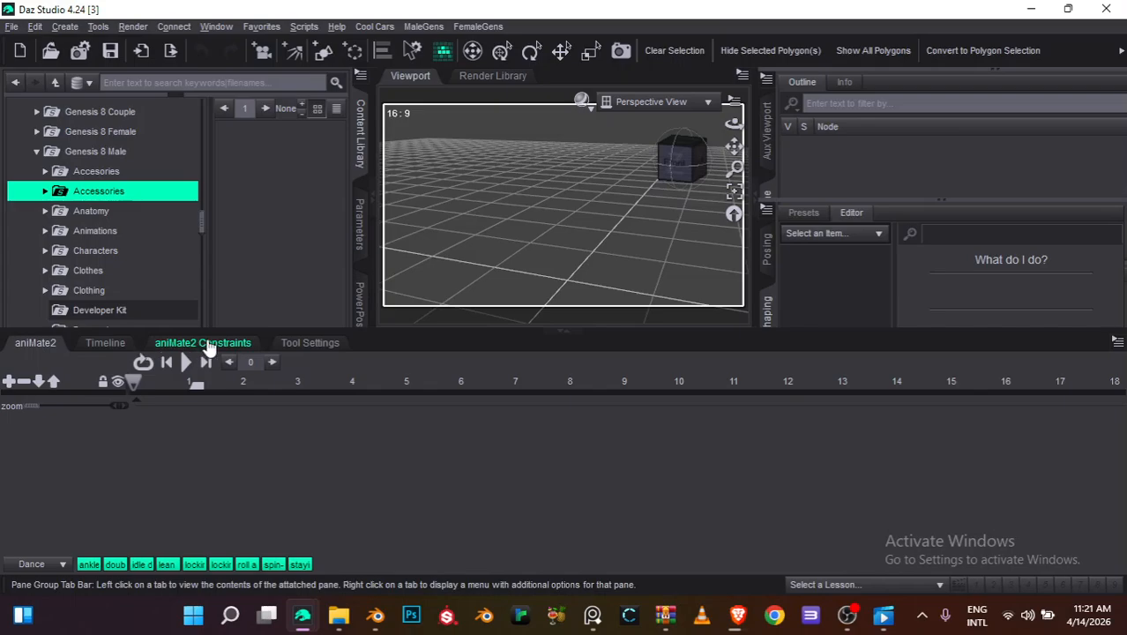
Close the Tool Settings and aniMate2 Constraints panes
{"action": "left_click", "coordinate": [309, 343]}
{"action": "right_click", "coordinate": [298, 346]}
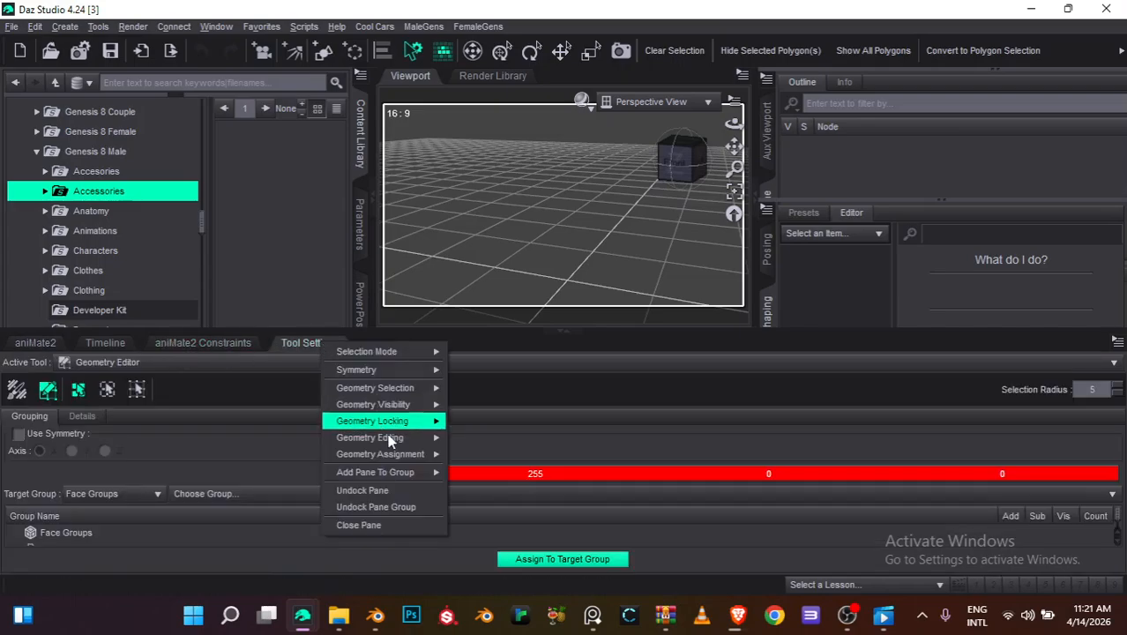
{"action": "left_click", "coordinate": [389, 526]}
{"action": "right_click", "coordinate": [198, 350]}
{"action": "left_click", "coordinate": [239, 418]}
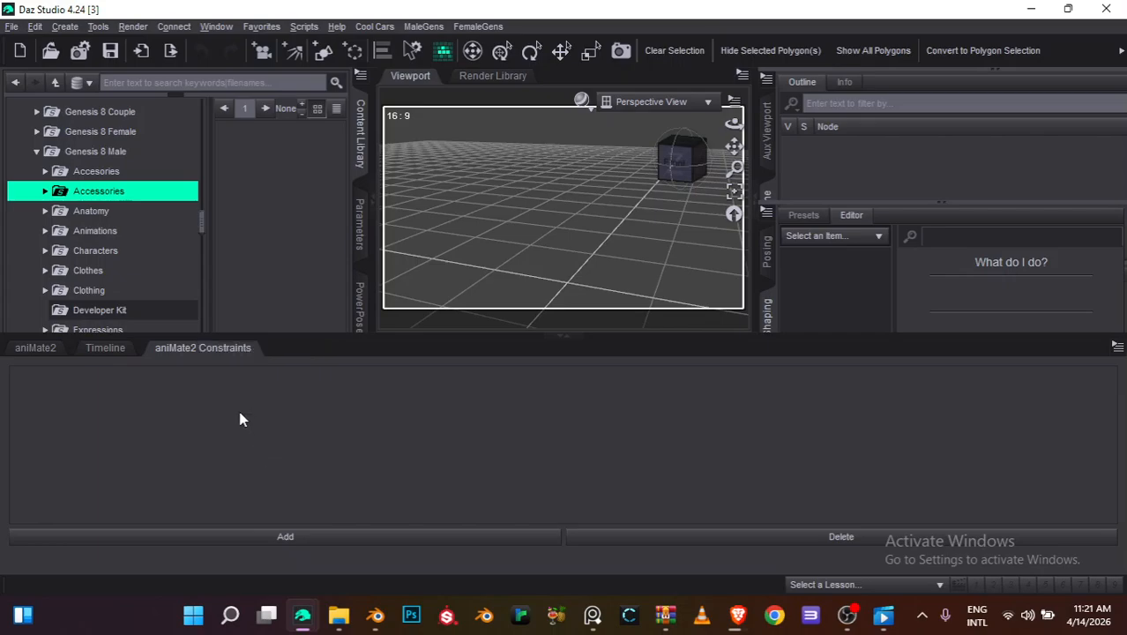
{"action": "right_click", "coordinate": [219, 350]}
{"action": "left_click", "coordinate": [255, 410]}
Close the Timeline and aniMate2 panes to clear the rest of the animation pane group
{"action": "right_click", "coordinate": [123, 351]}
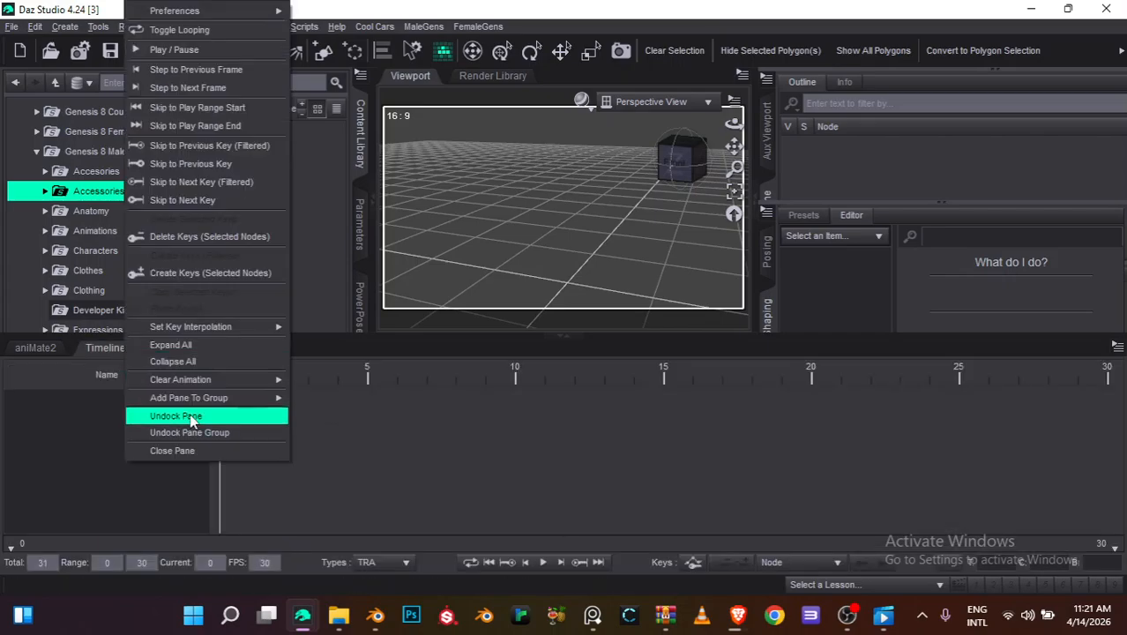
{"action": "left_click", "coordinate": [159, 448]}
{"action": "right_click", "coordinate": [50, 355]}
{"action": "left_click", "coordinate": [100, 429]}
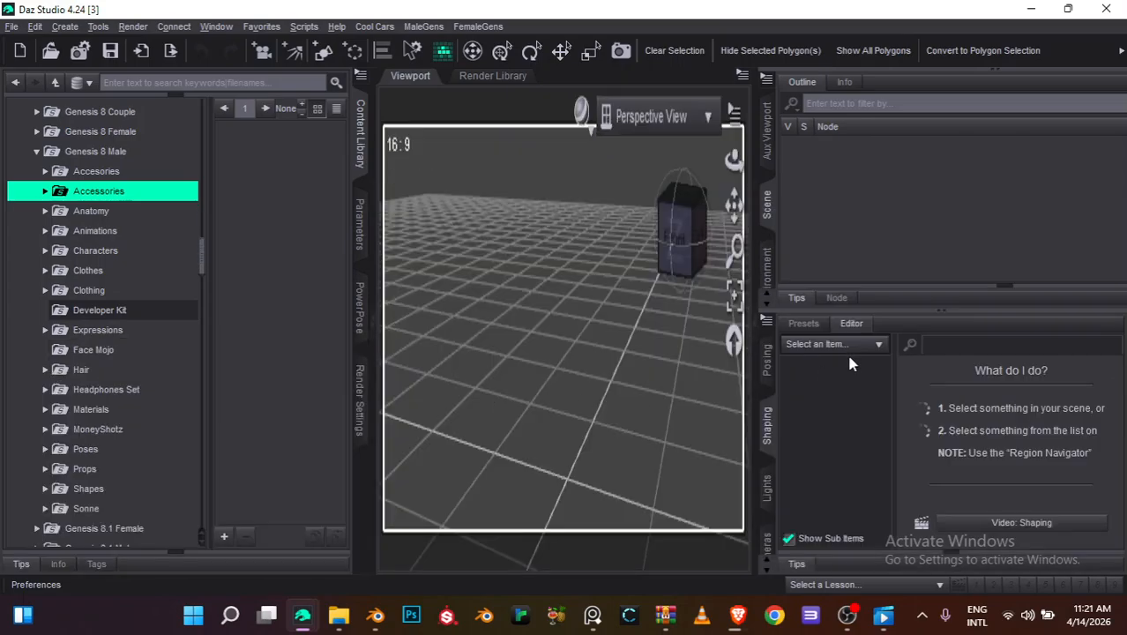
Close the Figure Setup pane in the group that holds Scene and Environment
{"action": "left_click", "coordinate": [766, 305]}
{"action": "left_click", "coordinate": [766, 264]}
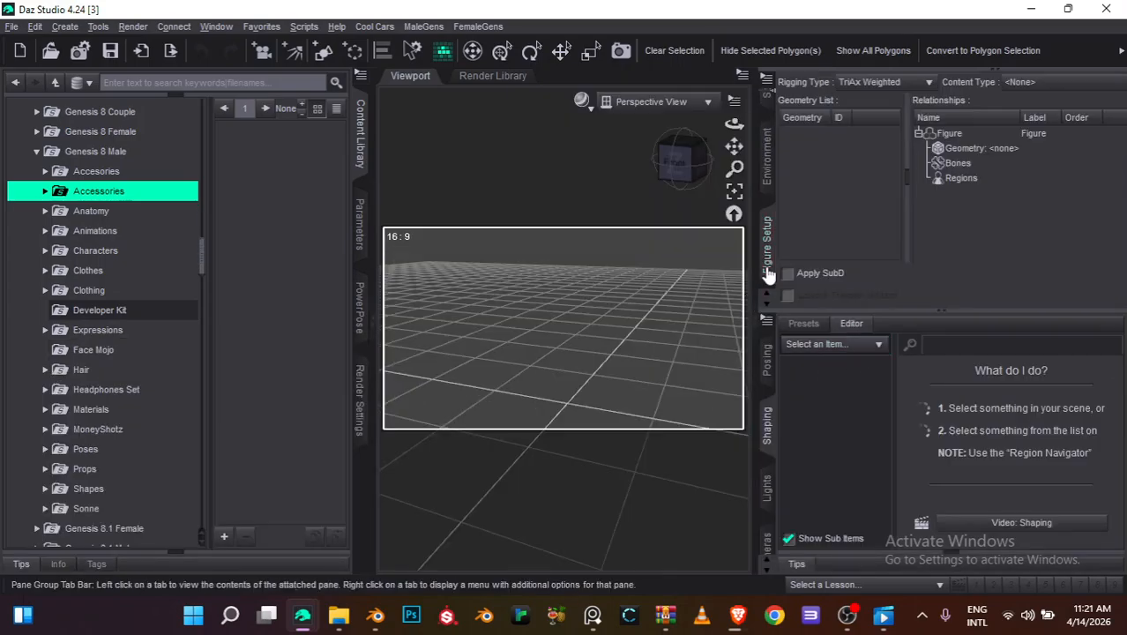
{"action": "right_click", "coordinate": [767, 271]}
{"action": "left_click", "coordinate": [793, 445]}
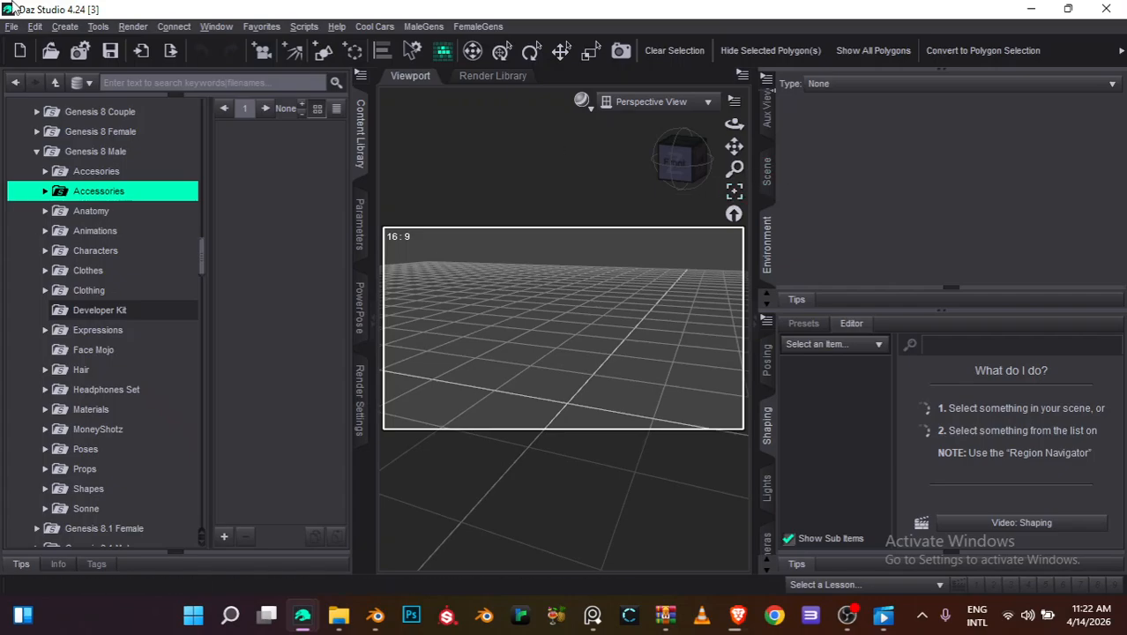
{"action": "left_click", "coordinate": [216, 26]}
{"action": "mouse_move", "coordinate": [282, 78]}
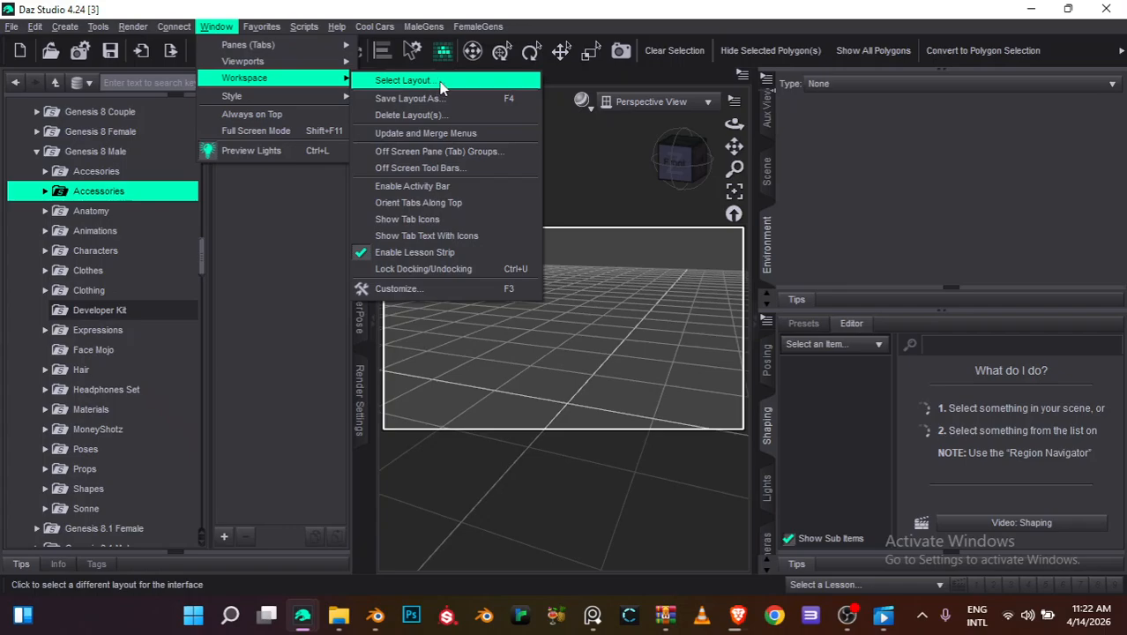
{"action": "left_click", "coordinate": [439, 99]}
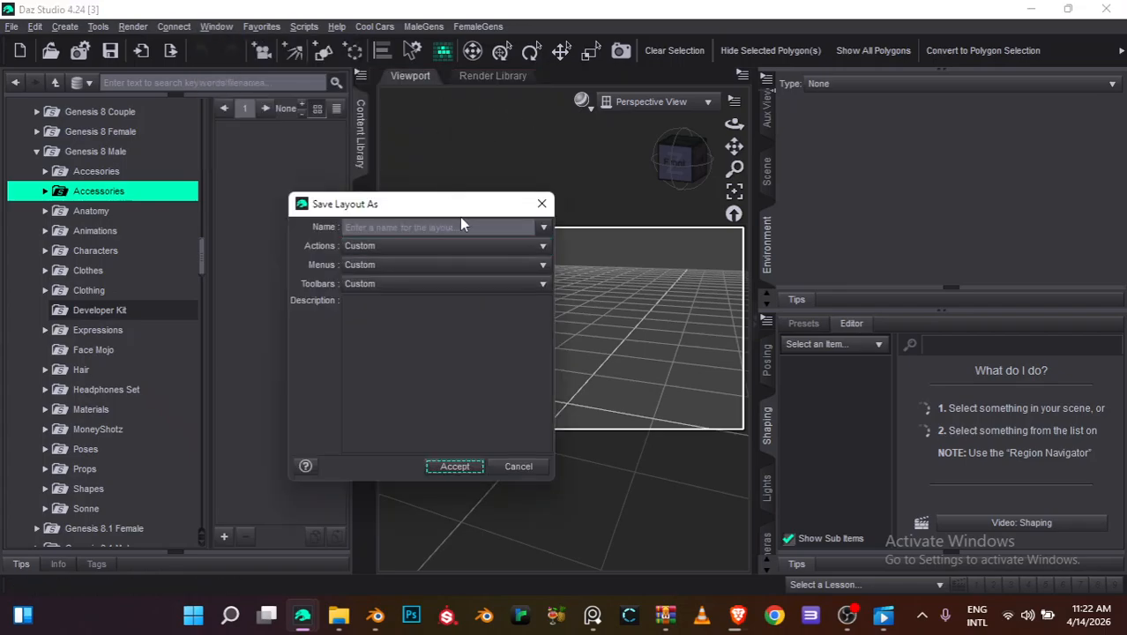
{"action": "left_click", "coordinate": [542, 203]}
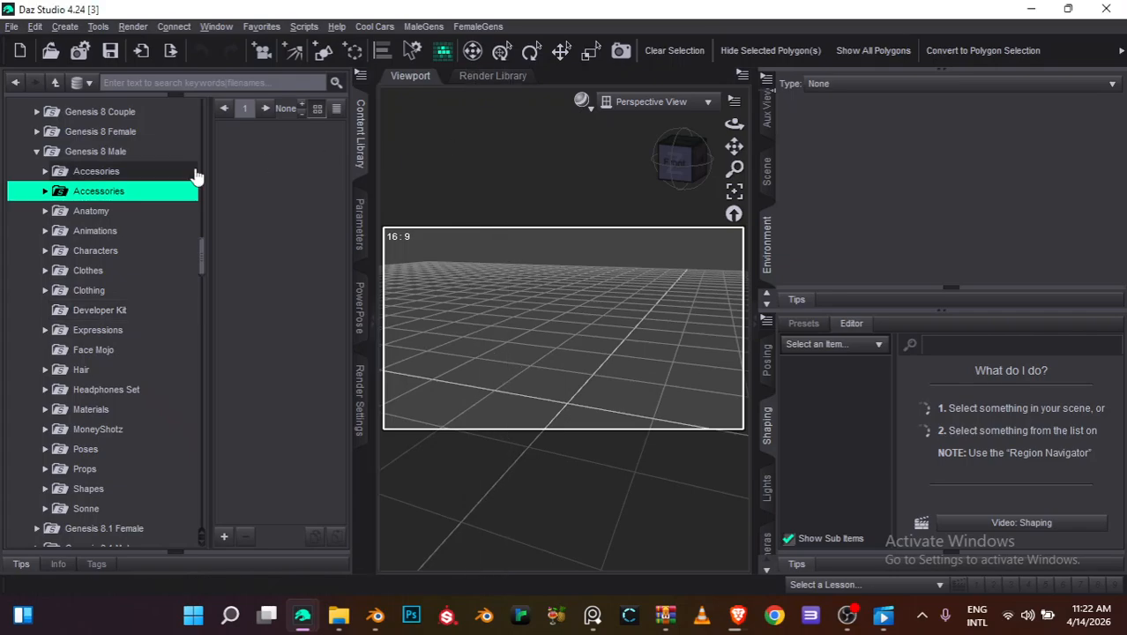
Narrow the Content Library's folder list and collapse the expanded My DAZ 3D Library folder near its start
{"action": "left_click_drag", "start_coordinate": [209, 168], "coordinate": [146, 151]}
{"action": "scroll", "coordinate": [128, 179], "scroll_direction": "up", "scroll_amount": 7}
{"action": "scroll", "coordinate": [129, 165], "scroll_direction": "down", "scroll_amount": 10}
{"action": "scroll", "coordinate": [118, 148], "scroll_direction": "up", "scroll_amount": 8}
{"action": "scroll", "coordinate": [89, 150], "scroll_direction": "up", "scroll_amount": 7}
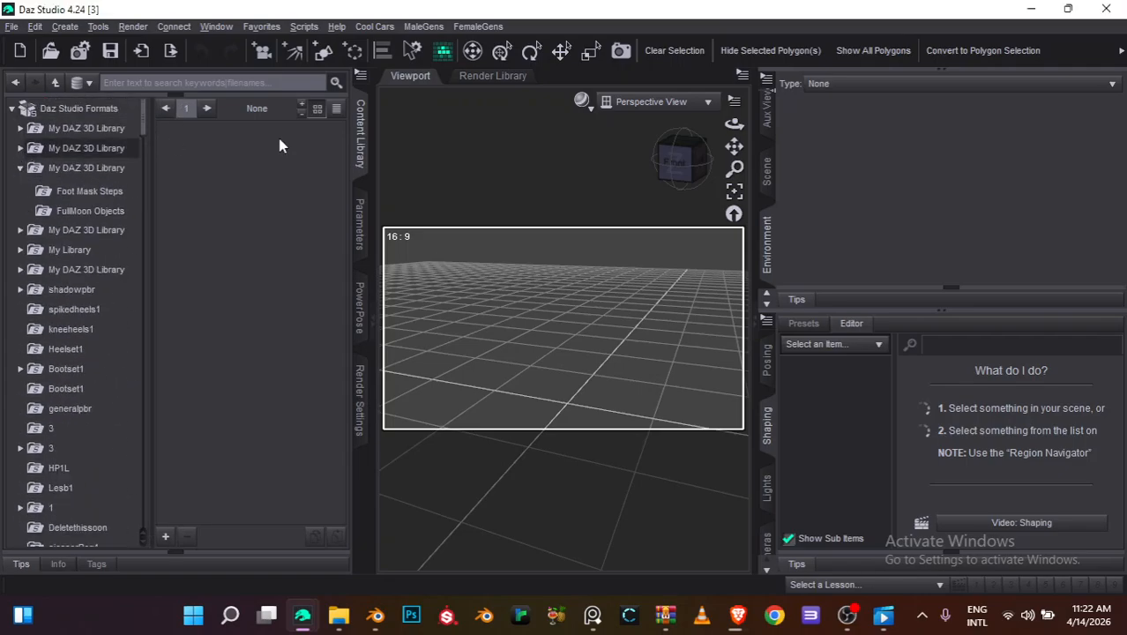
{"action": "left_click_drag", "start_coordinate": [754, 119], "coordinate": [551, 128]}
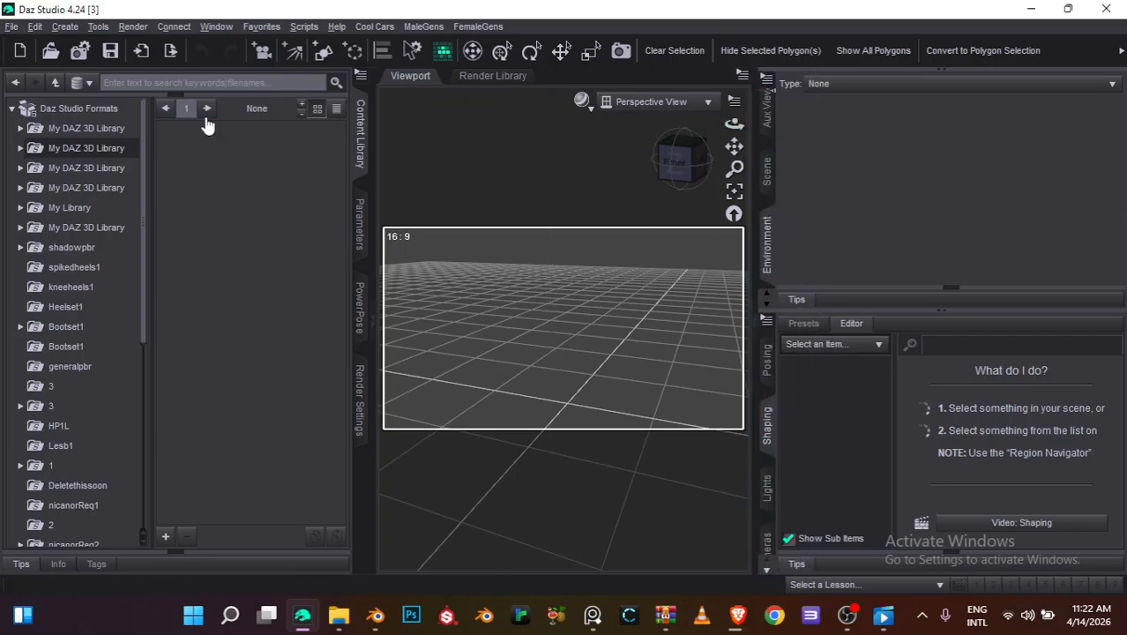
Switch the workspace to the saved Rigging Type Now layout
{"action": "left_click", "coordinate": [216, 25]}
{"action": "mouse_move", "coordinate": [251, 79]}
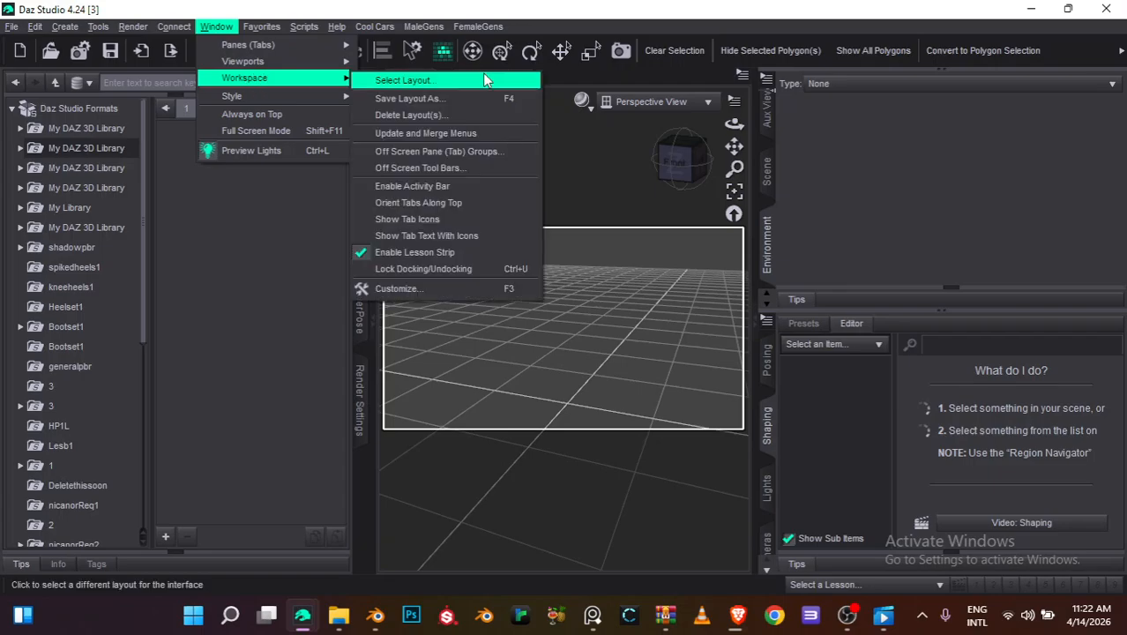
{"action": "left_click", "coordinate": [388, 78]}
{"action": "left_click", "coordinate": [506, 231]}
{"action": "left_click", "coordinate": [565, 263]}
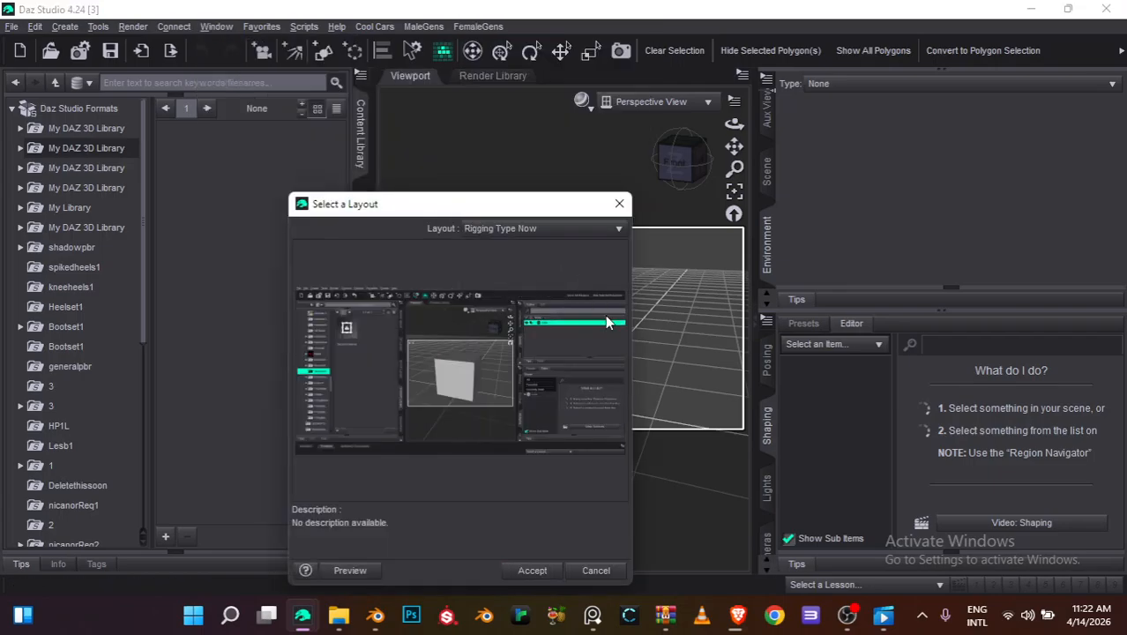
{"action": "left_click", "coordinate": [532, 571]}
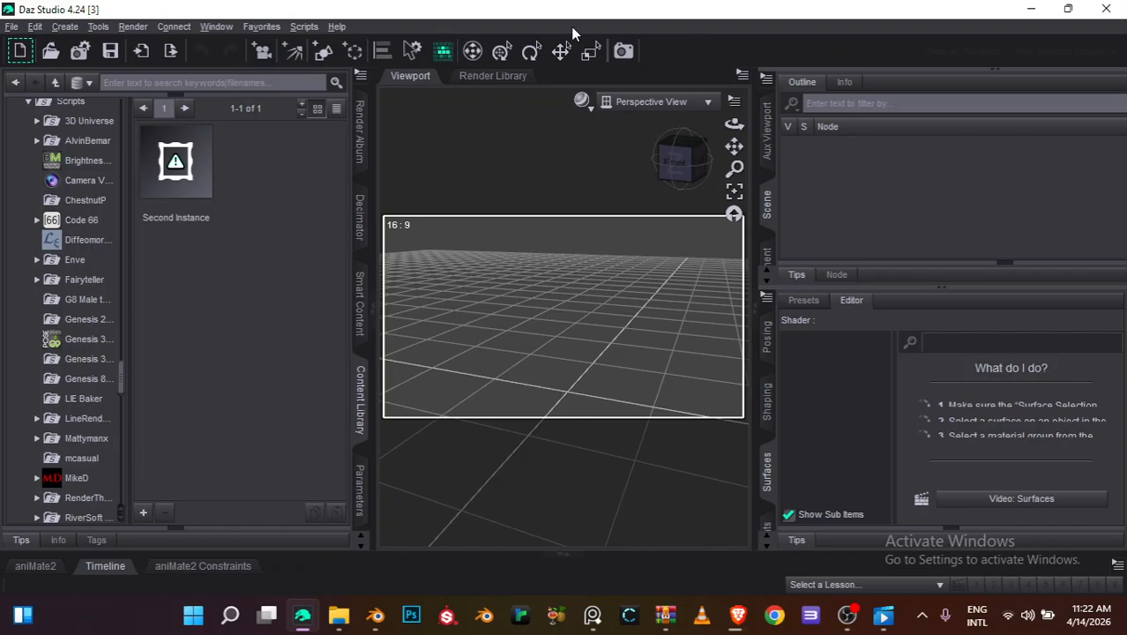
{"action": "left_click", "coordinate": [216, 26]}
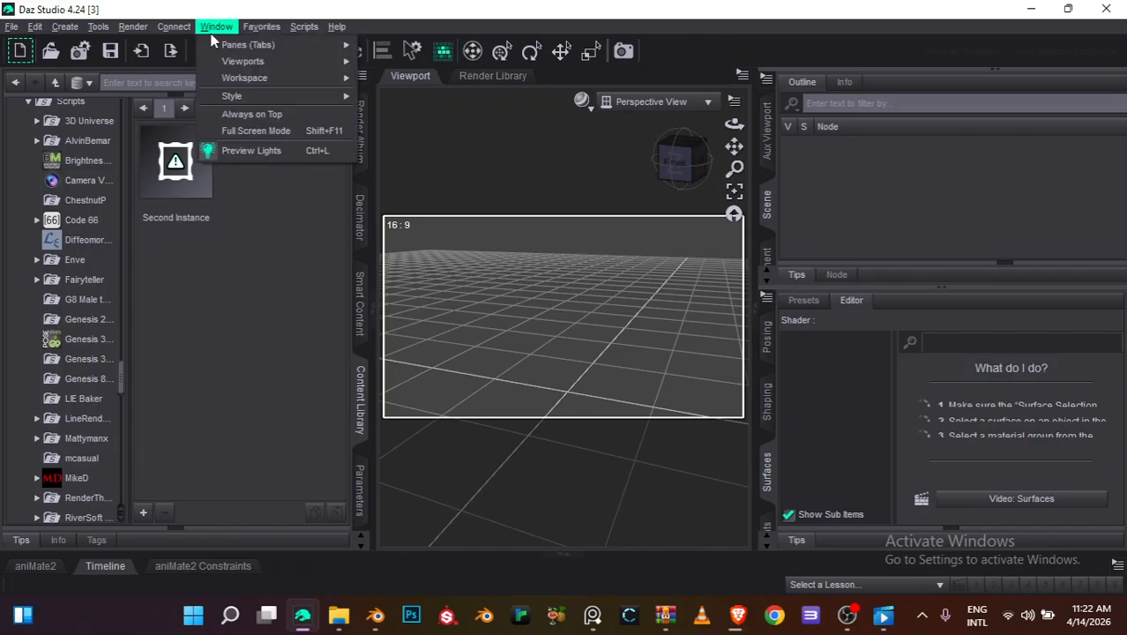
{"action": "mouse_move", "coordinate": [291, 78]}
{"action": "left_click", "coordinate": [302, 15]}
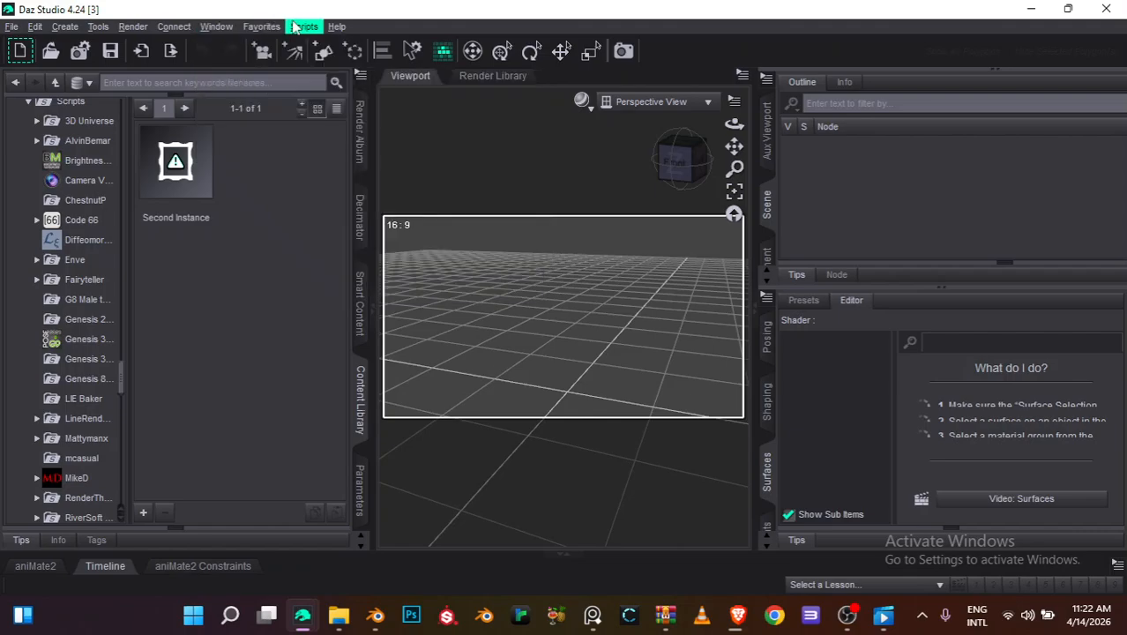
{"action": "left_click", "coordinate": [215, 29]}
{"action": "left_click", "coordinate": [215, 29]}
Switch the workspace to the saved WorksWell layout
{"action": "left_click", "coordinate": [216, 27]}
{"action": "mouse_move", "coordinate": [282, 78]}
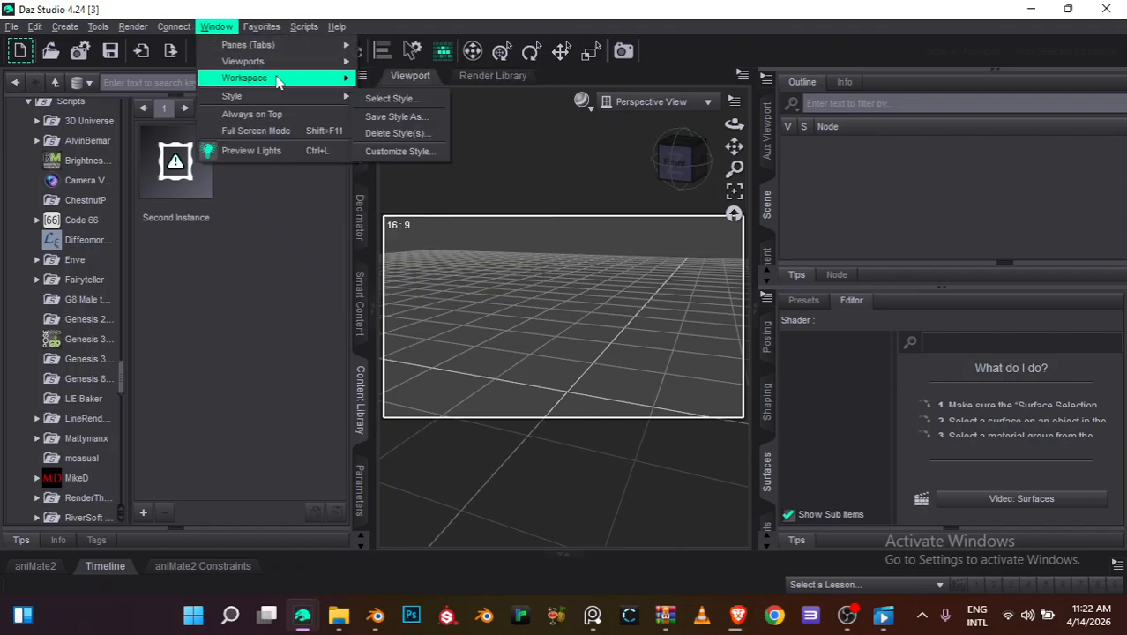
{"action": "left_click", "coordinate": [400, 82]}
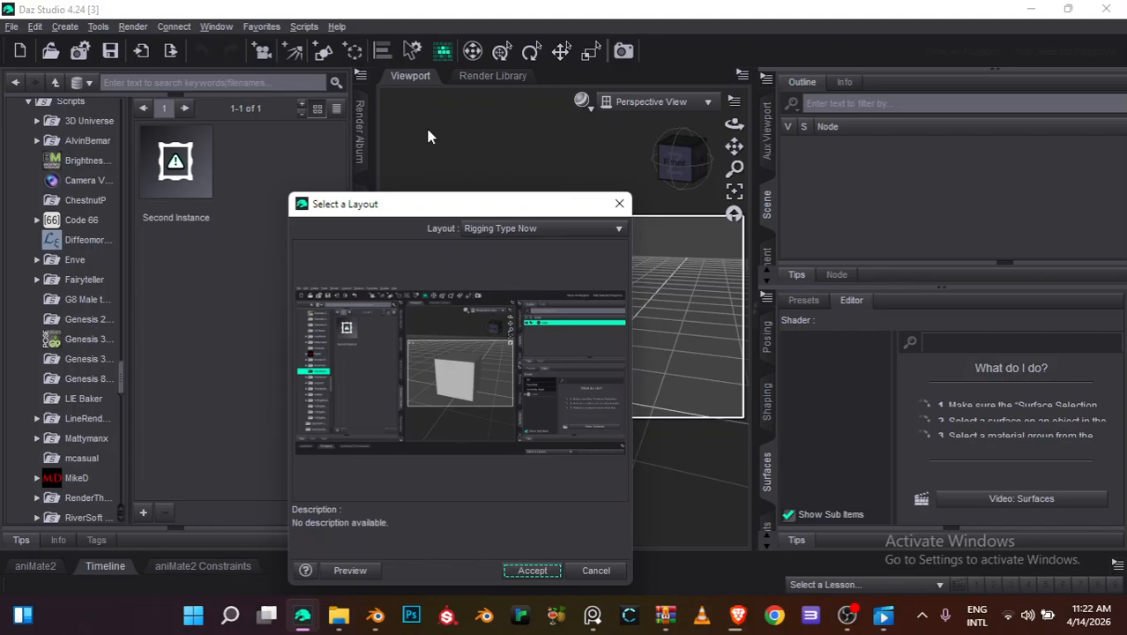
{"action": "left_click", "coordinate": [542, 228]}
{"action": "left_click", "coordinate": [549, 274]}
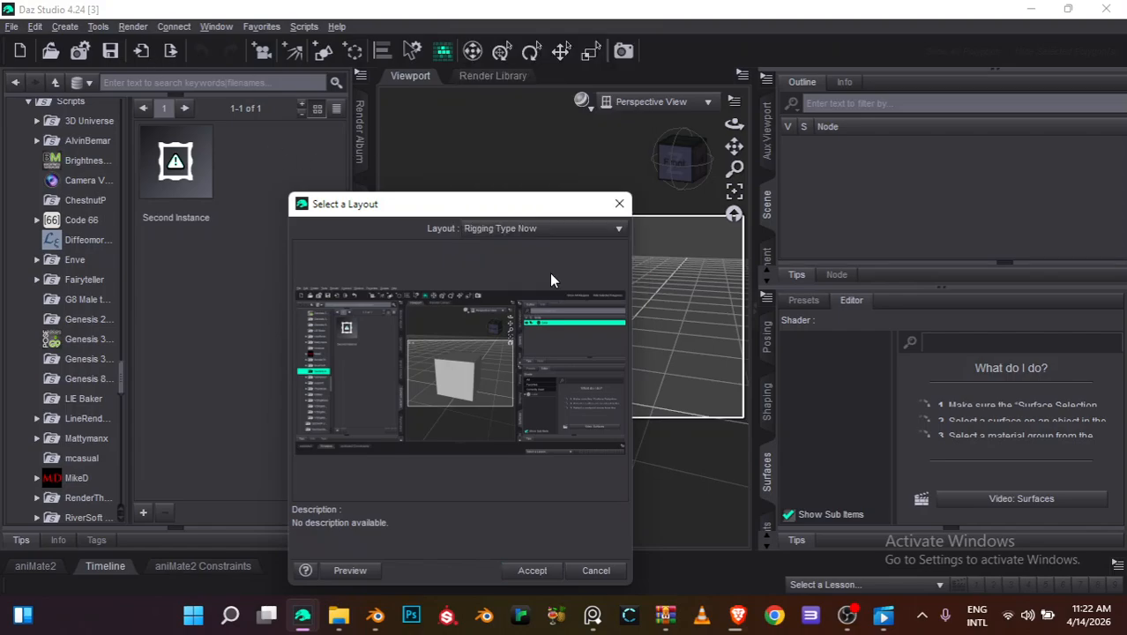
{"action": "left_click", "coordinate": [533, 571]}
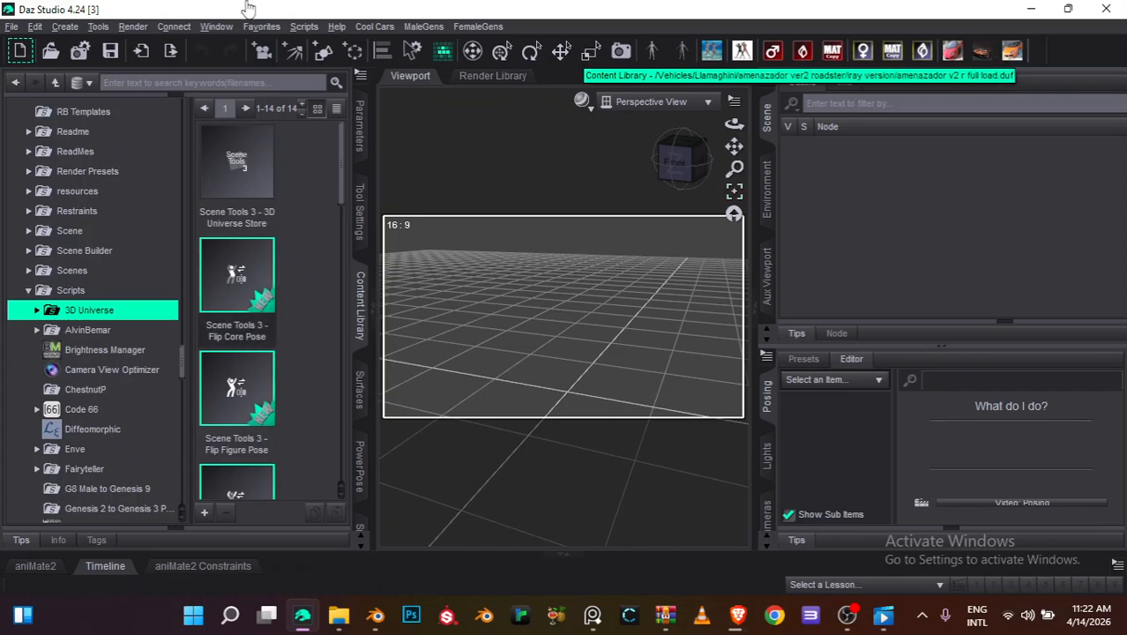
Switch the workspace to the built-in City Limits Lite layout
{"action": "left_click", "coordinate": [216, 26]}
{"action": "mouse_move", "coordinate": [274, 77]}
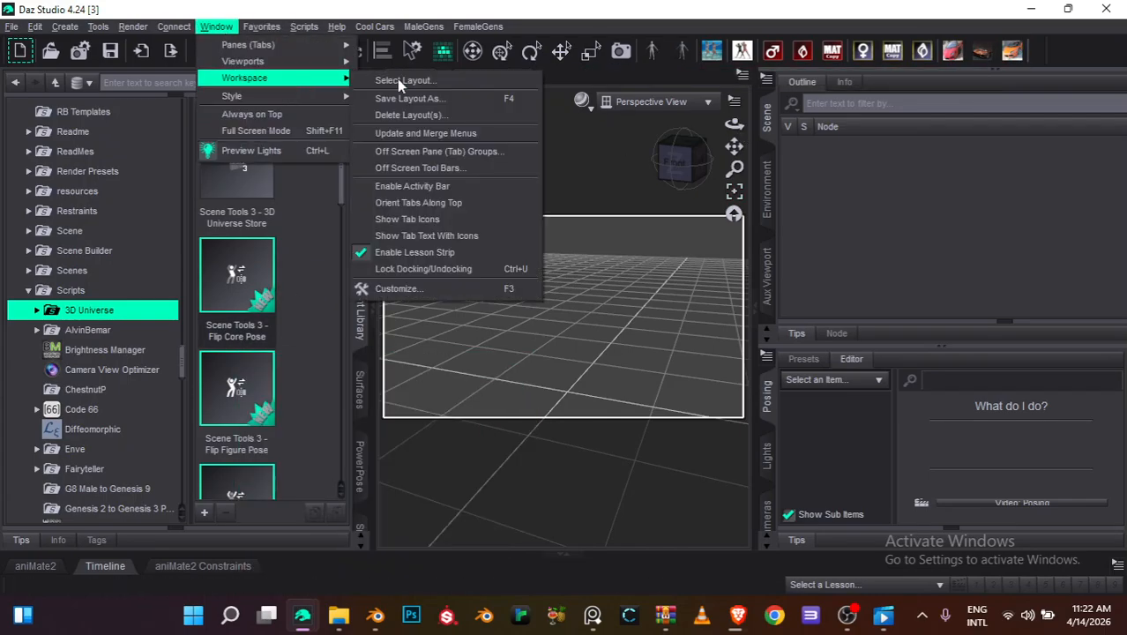
{"action": "left_click", "coordinate": [401, 80]}
{"action": "left_click", "coordinate": [501, 228]}
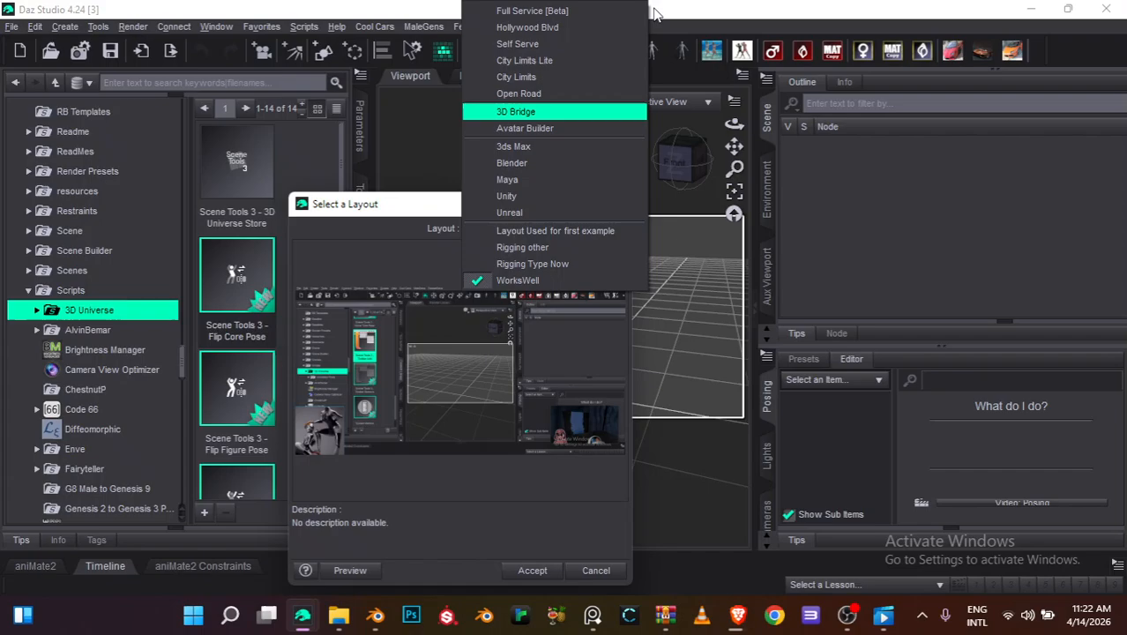
{"action": "left_click", "coordinate": [563, 61]}
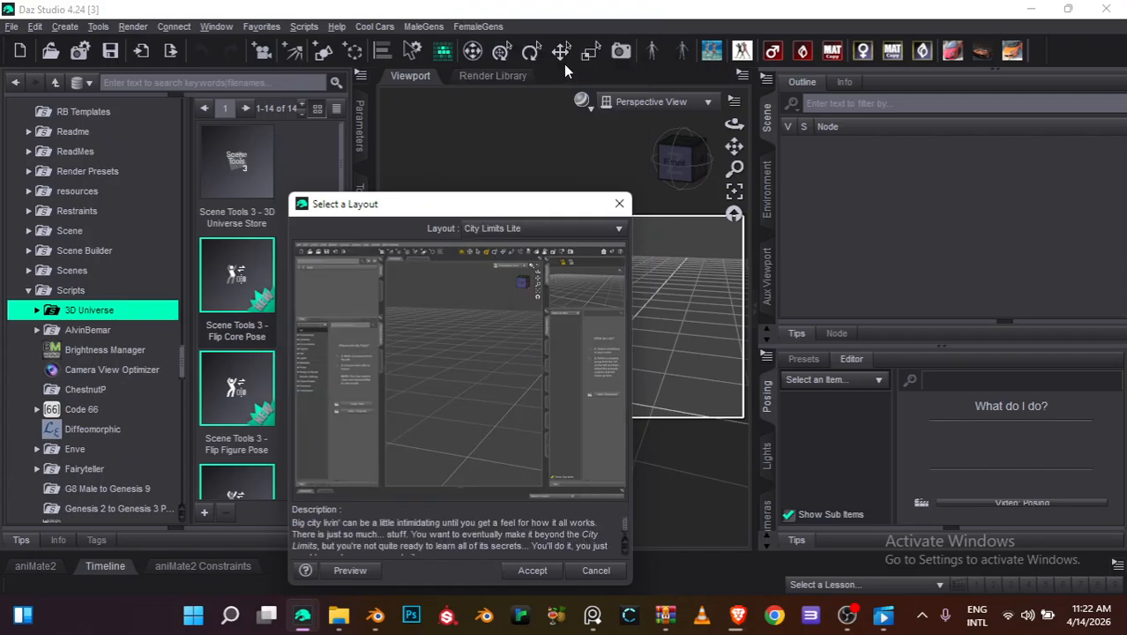
{"action": "left_click", "coordinate": [522, 231]}
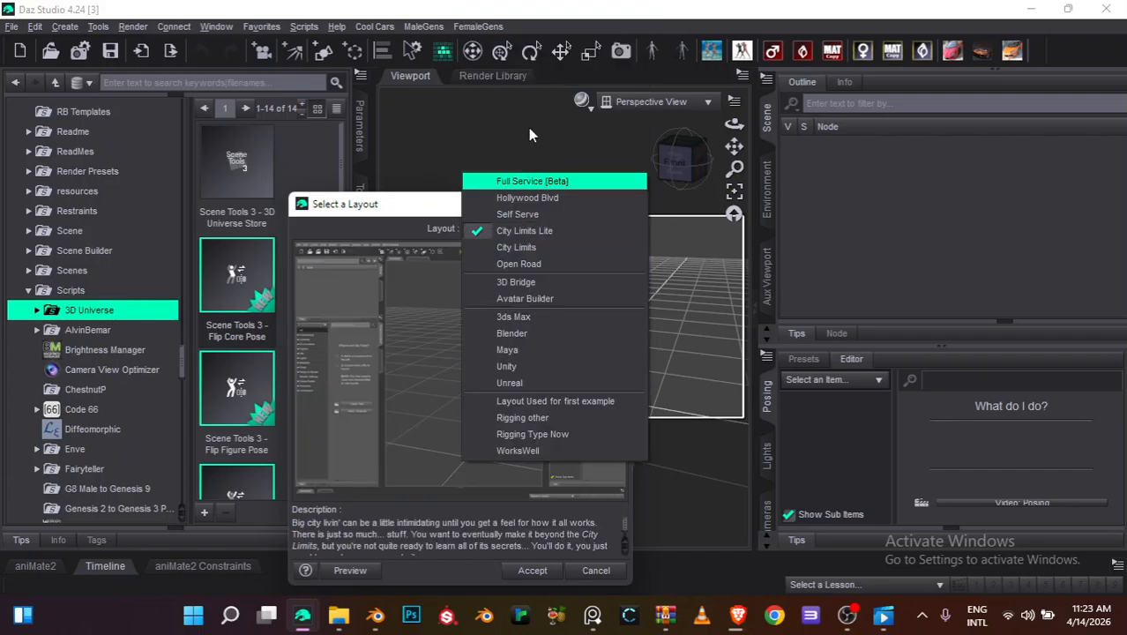
{"action": "left_click", "coordinate": [516, 231]}
{"action": "left_click", "coordinate": [533, 570]}
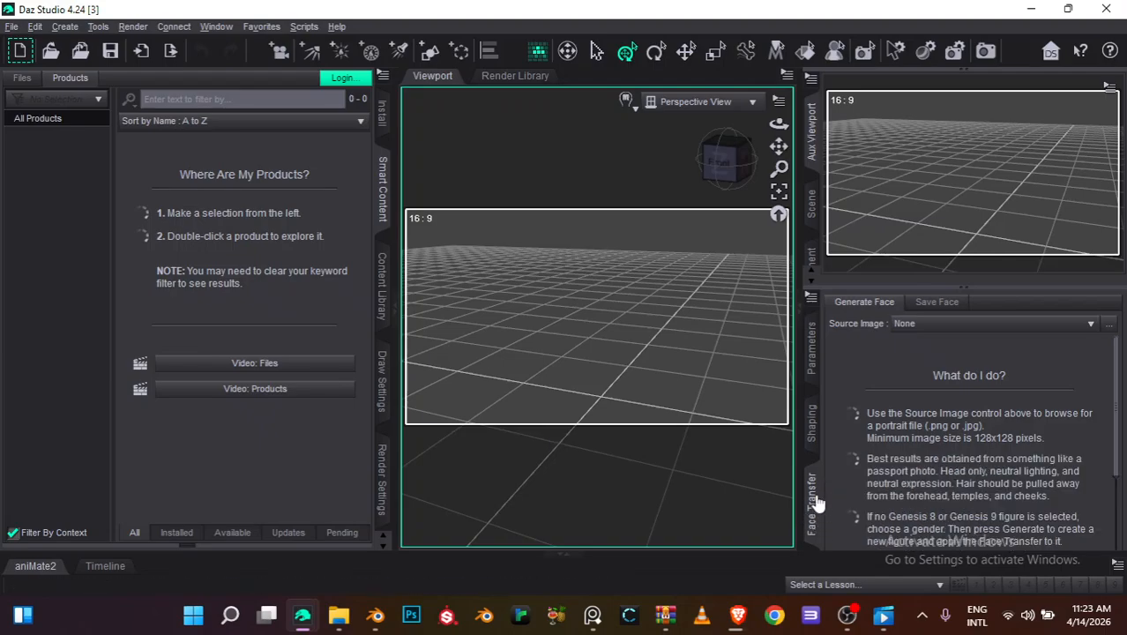
Close the Face Transfer pane and dock the Parameters pane between Content Library and Draw Settings
{"action": "right_click", "coordinate": [812, 485]}
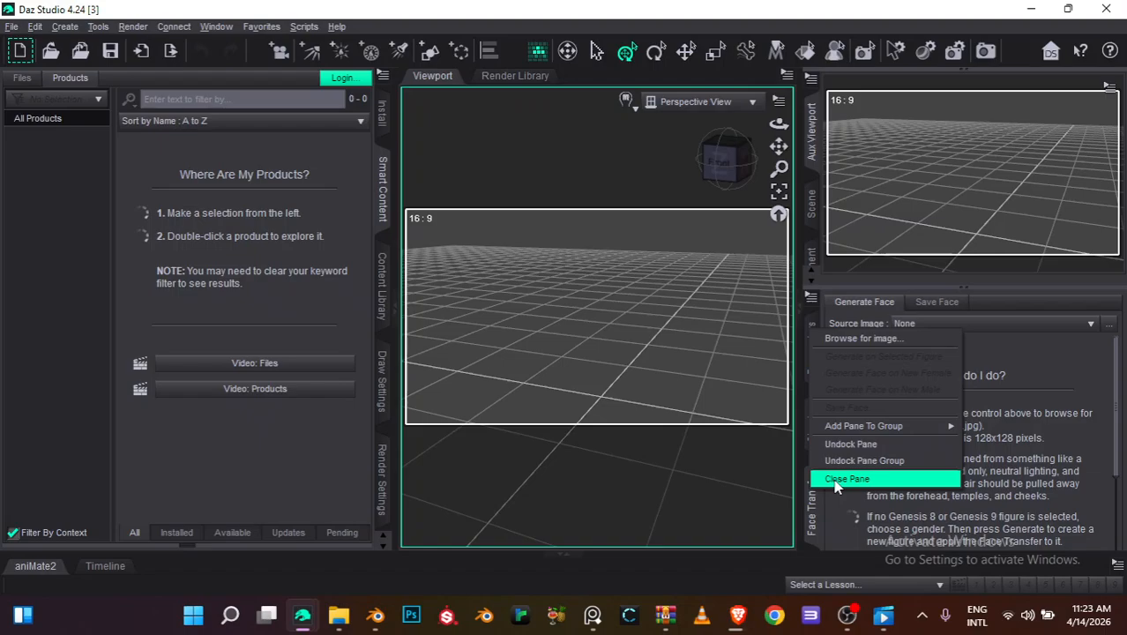
{"action": "left_click", "coordinate": [852, 480]}
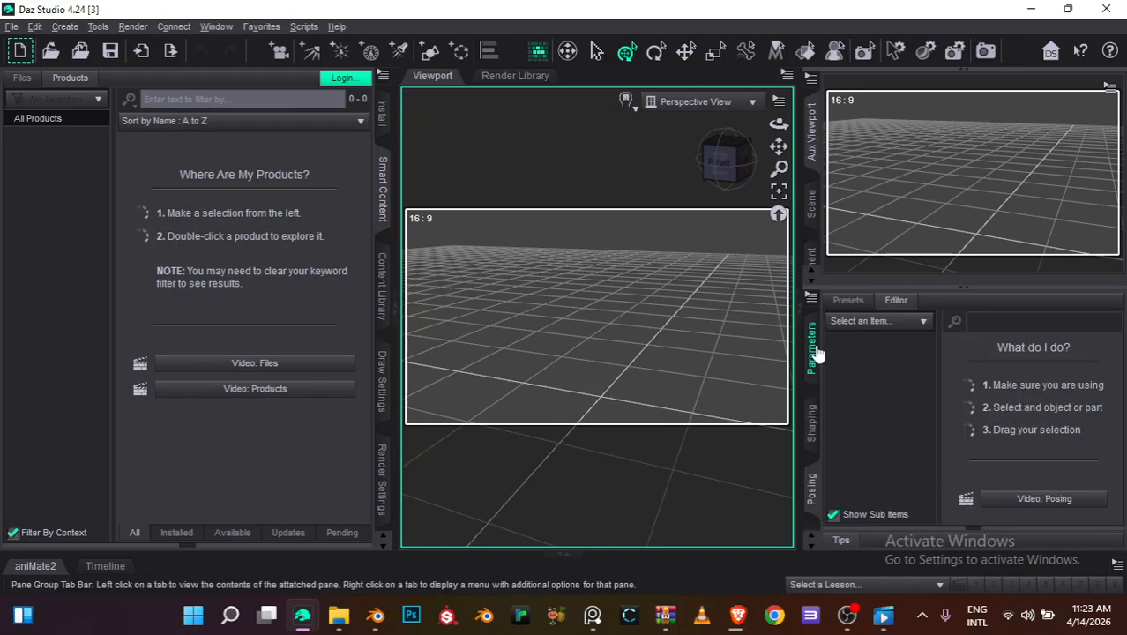
{"action": "left_click", "coordinate": [814, 351]}
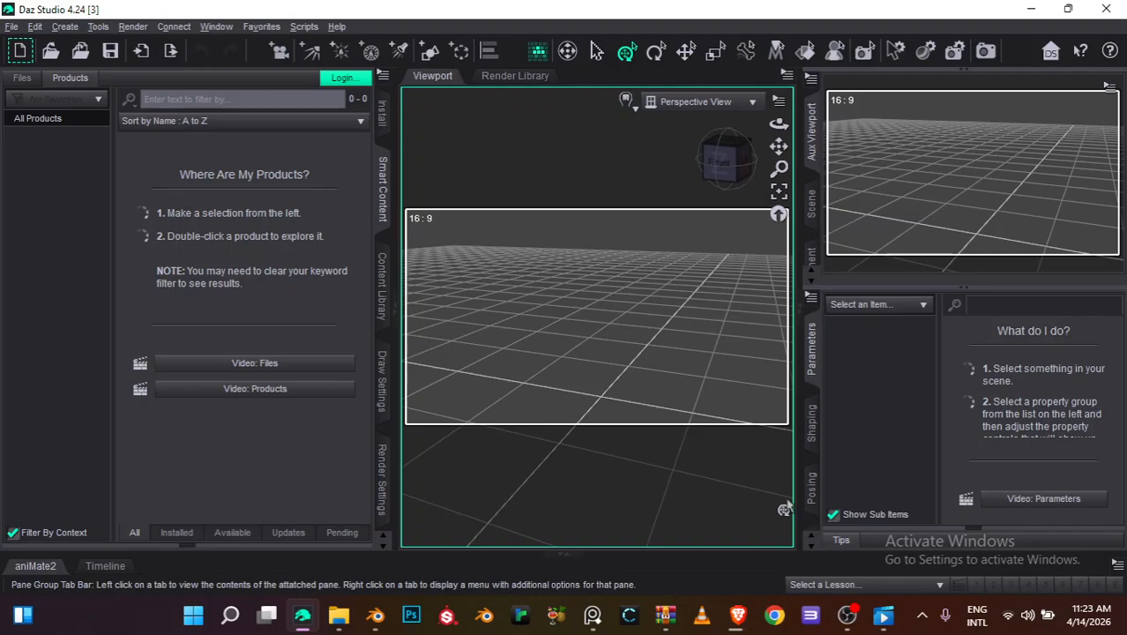
{"action": "left_click_drag", "start_coordinate": [808, 351], "coordinate": [746, 302]}
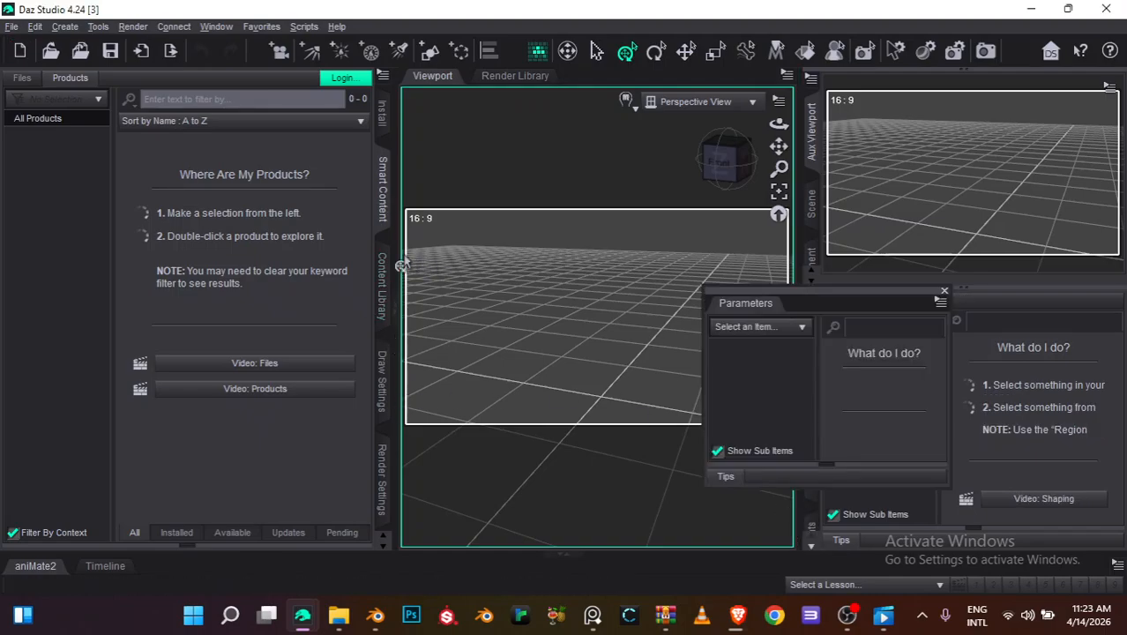
{"action": "left_click", "coordinate": [381, 258]}
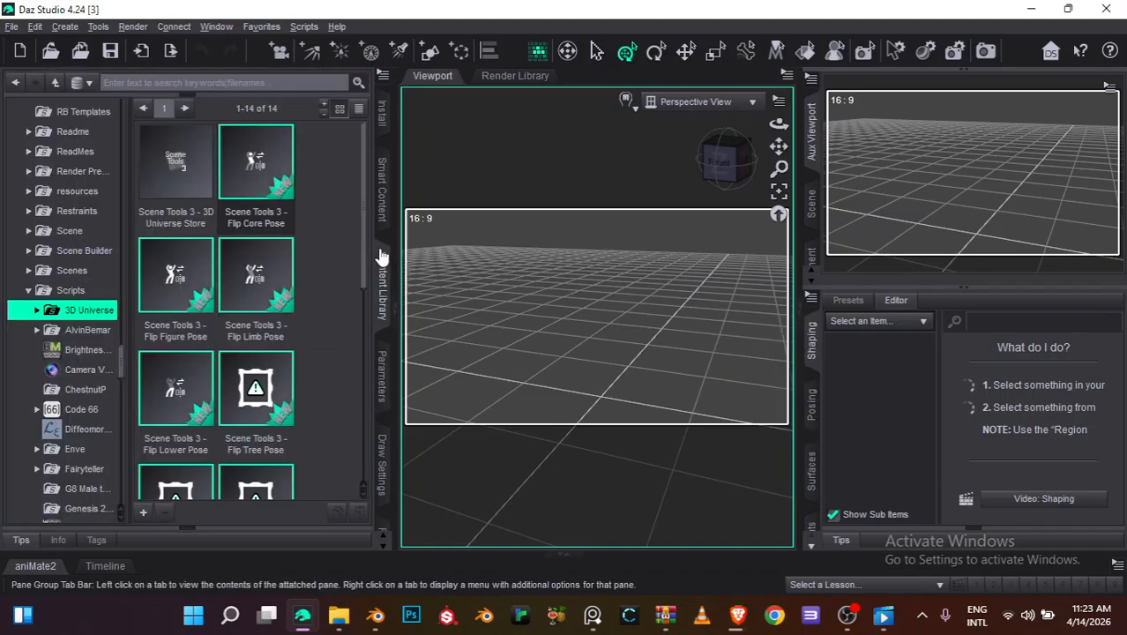
Place the Posing pane ahead of Shaping and dock the Surfaces pane after Draw Settings in the Content Library's group
{"action": "left_click", "coordinate": [813, 362]}
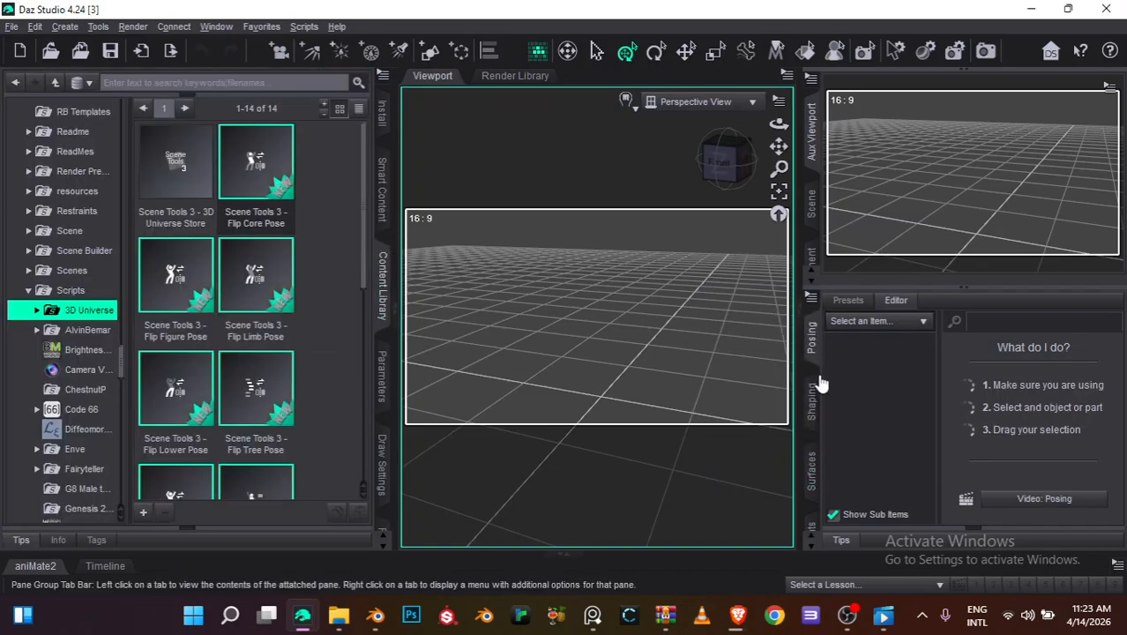
{"action": "left_click", "coordinate": [812, 476]}
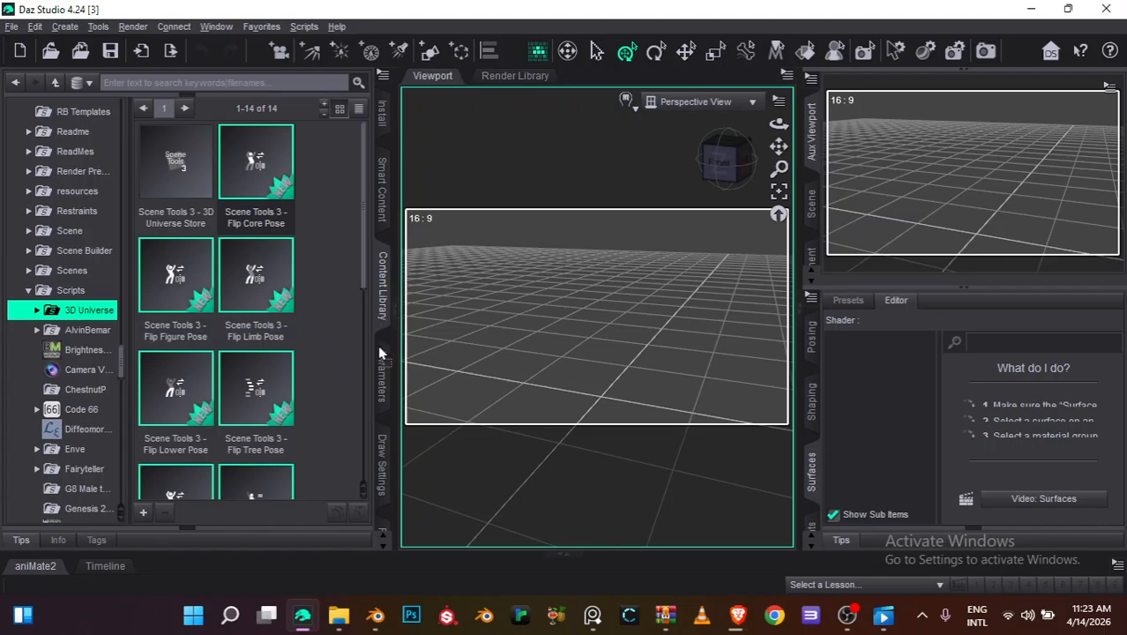
{"action": "left_click", "coordinate": [377, 427]}
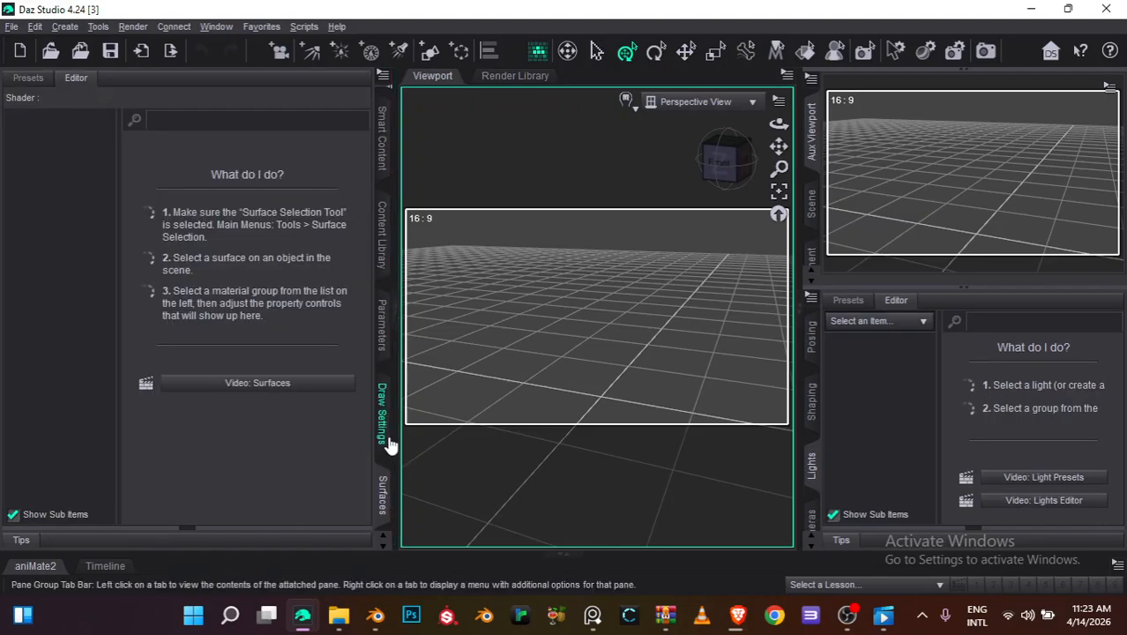
Move the Draw Settings pane to the end of its group, after Simulation Settings
{"action": "left_click", "coordinate": [382, 536]}
{"action": "left_click", "coordinate": [384, 174]}
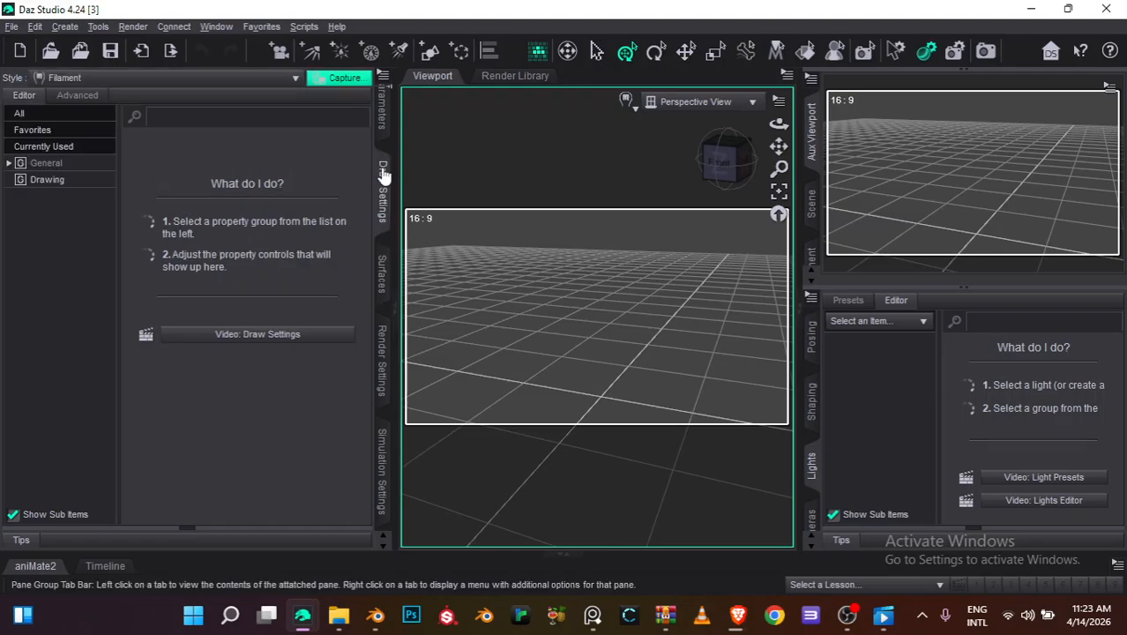
{"action": "left_click_drag", "start_coordinate": [383, 174], "coordinate": [377, 518]}
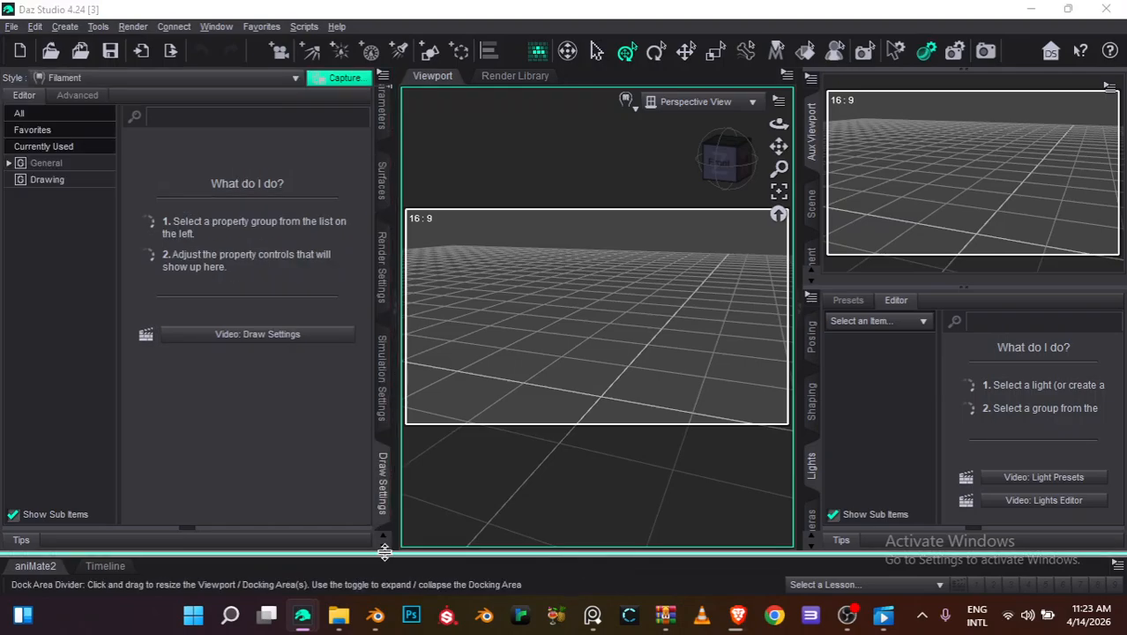
{"action": "left_click", "coordinate": [383, 537]}
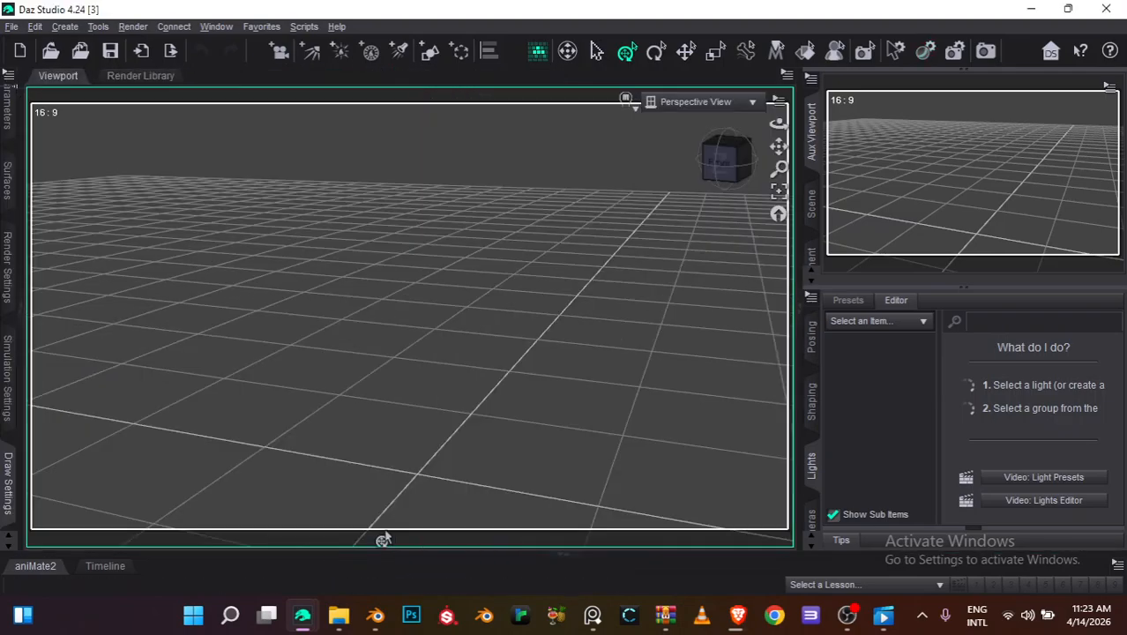
Expand the collapsed pane group and close its Simulation Settings pane
{"action": "left_click", "coordinate": [10, 397]}
{"action": "right_click", "coordinate": [384, 390]}
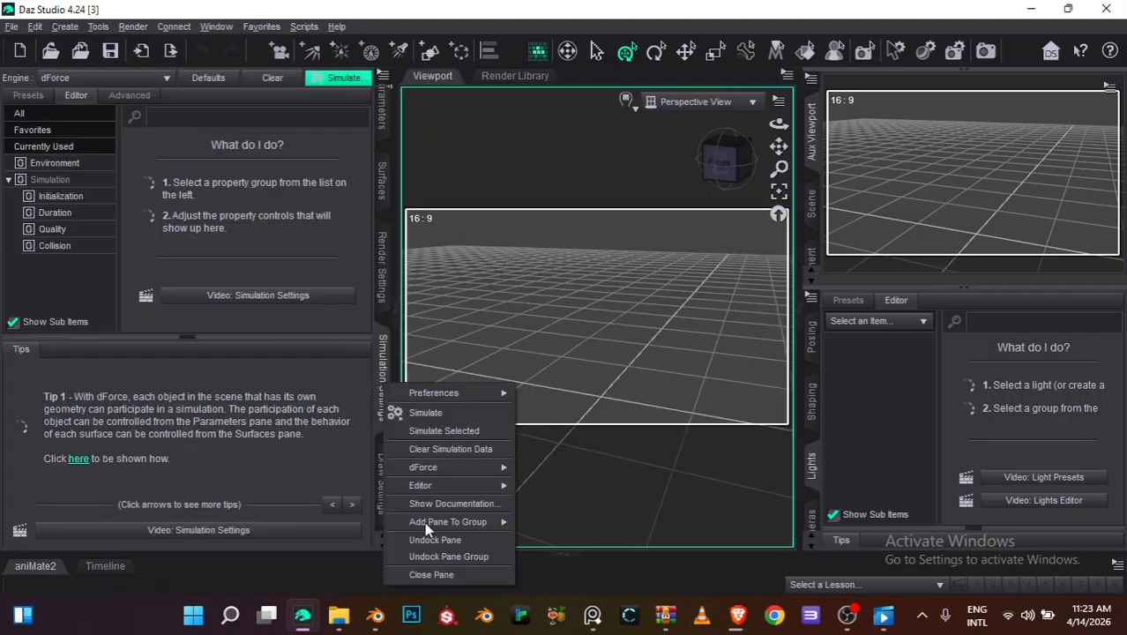
{"action": "left_click", "coordinate": [422, 575]}
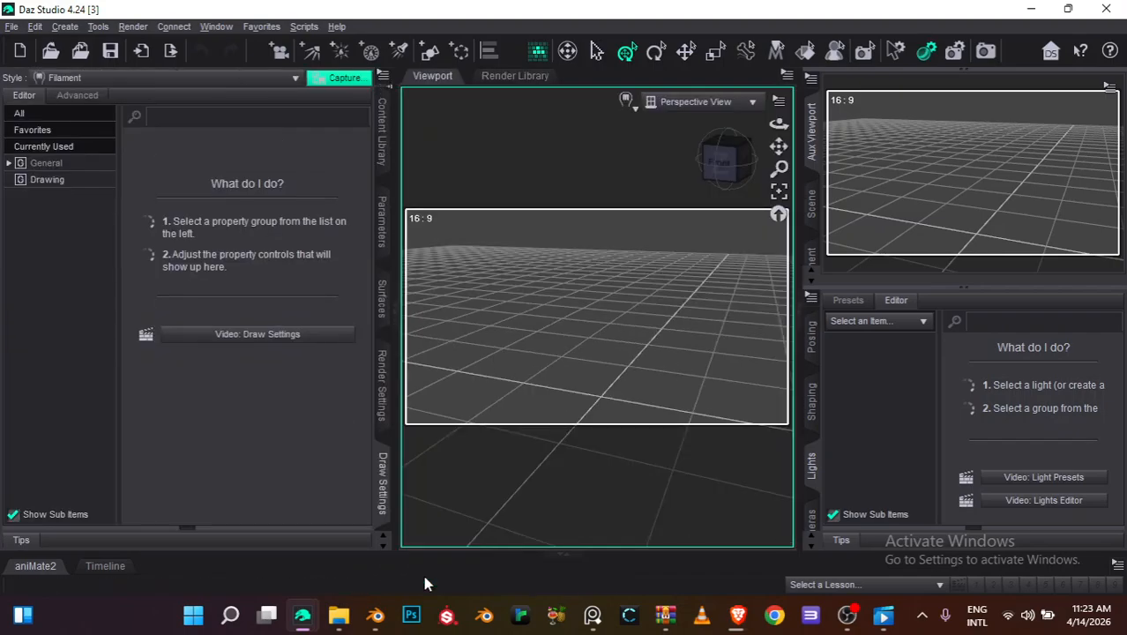
Look through the Content Library, Install, Smart Content, Parameters, Surfaces and Render Settings panes of the rearranged group
{"action": "left_click", "coordinate": [382, 114]}
{"action": "left_click", "coordinate": [383, 534]}
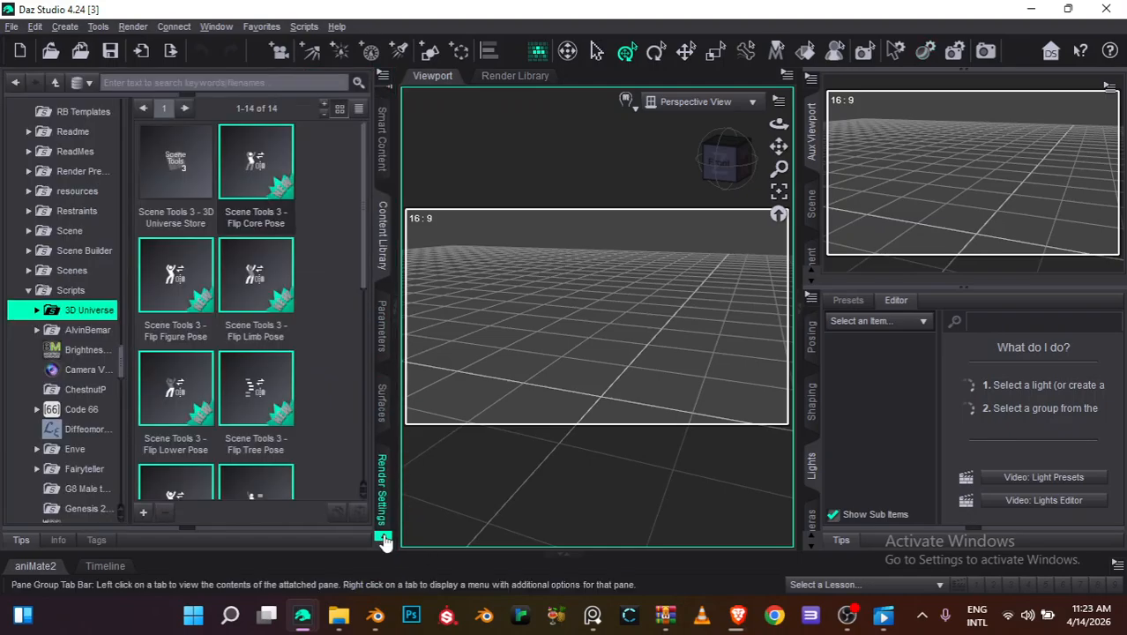
{"action": "left_click", "coordinate": [382, 535]}
{"action": "left_click", "coordinate": [385, 161]}
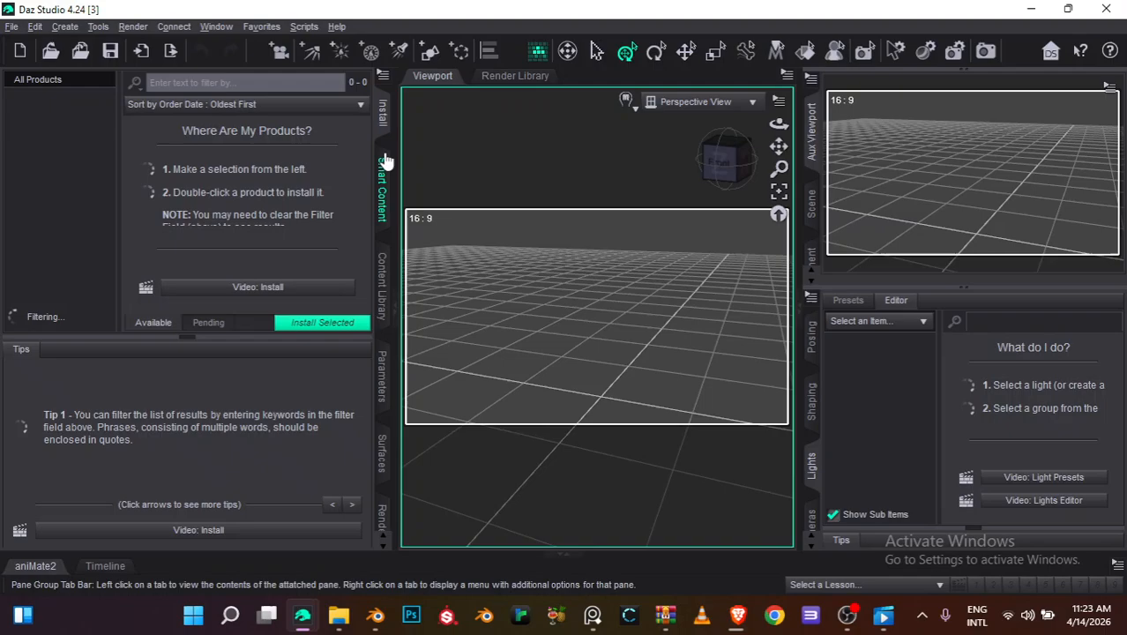
{"action": "left_click", "coordinate": [188, 338]}
{"action": "left_click", "coordinate": [379, 203]}
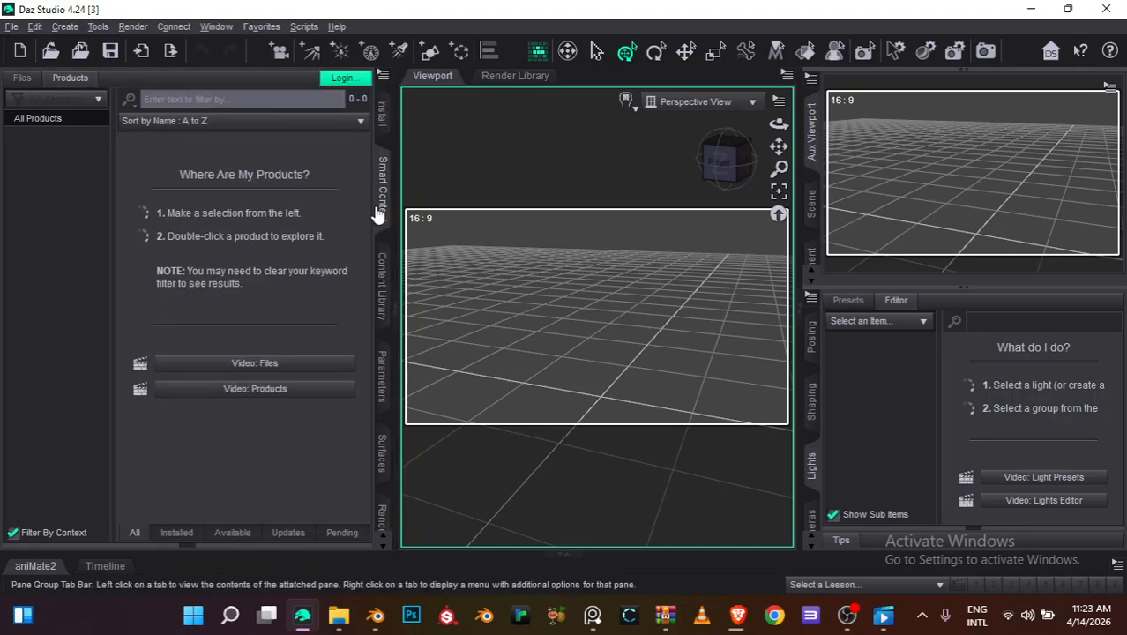
{"action": "left_click", "coordinate": [383, 297]}
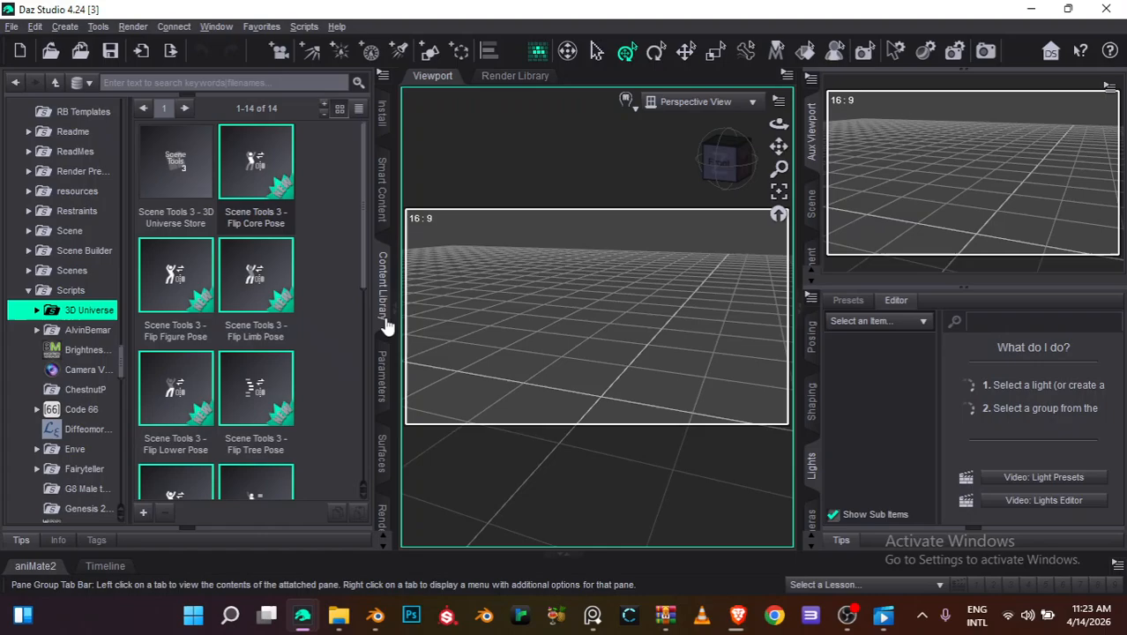
{"action": "left_click", "coordinate": [383, 384]}
{"action": "left_click", "coordinate": [384, 445]}
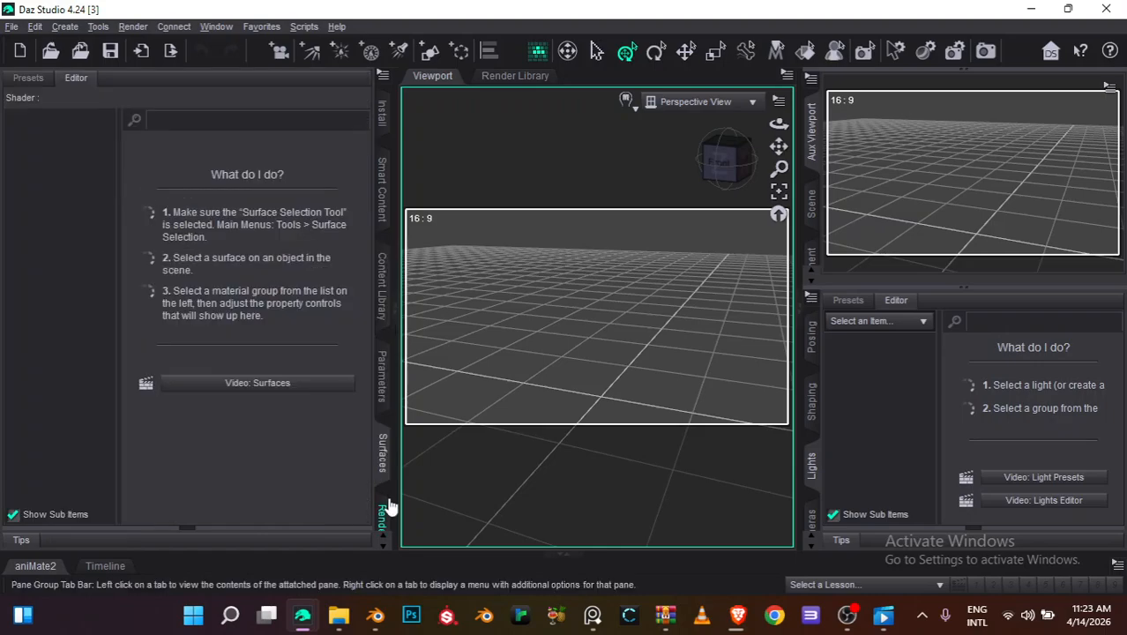
{"action": "left_click", "coordinate": [382, 511]}
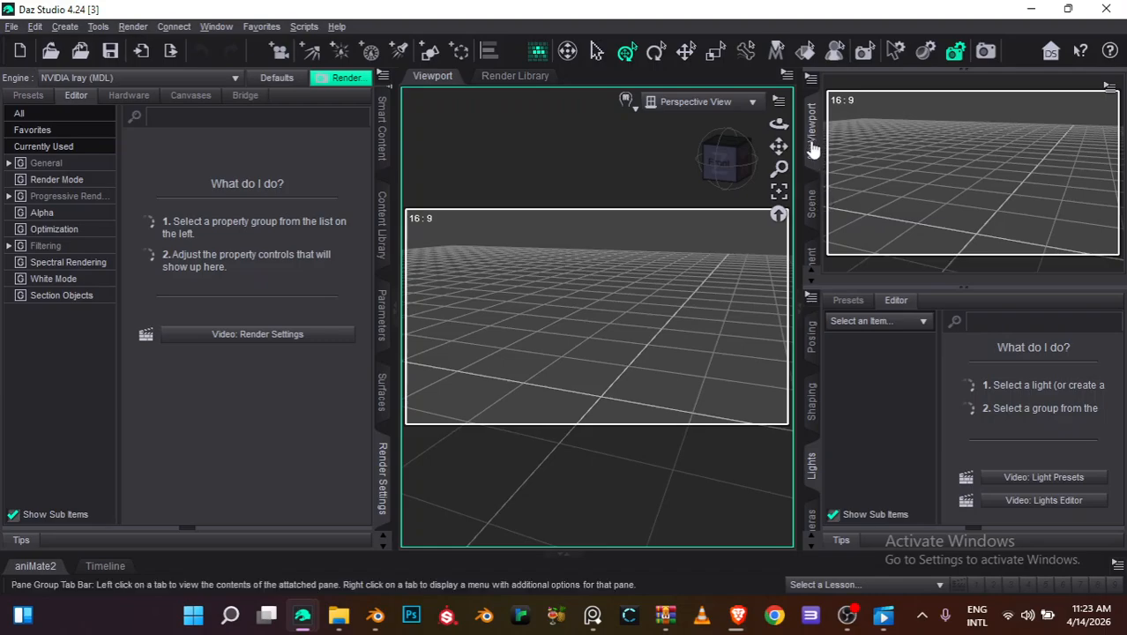
Bring the Scene pane forward in the Aux Viewport's group and set the main viewport's draw style to Texture Shaded
{"action": "left_click", "coordinate": [812, 205]}
{"action": "left_click", "coordinate": [813, 137]}
{"action": "left_click", "coordinate": [813, 212]}
{"action": "left_click", "coordinate": [626, 99]}
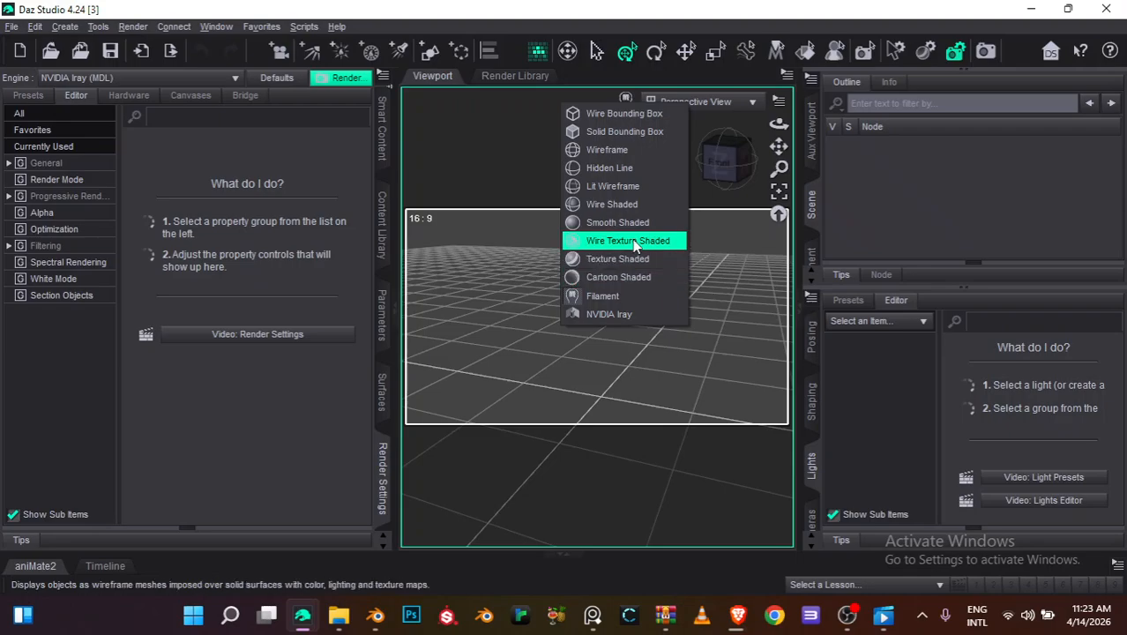
{"action": "left_click", "coordinate": [631, 257]}
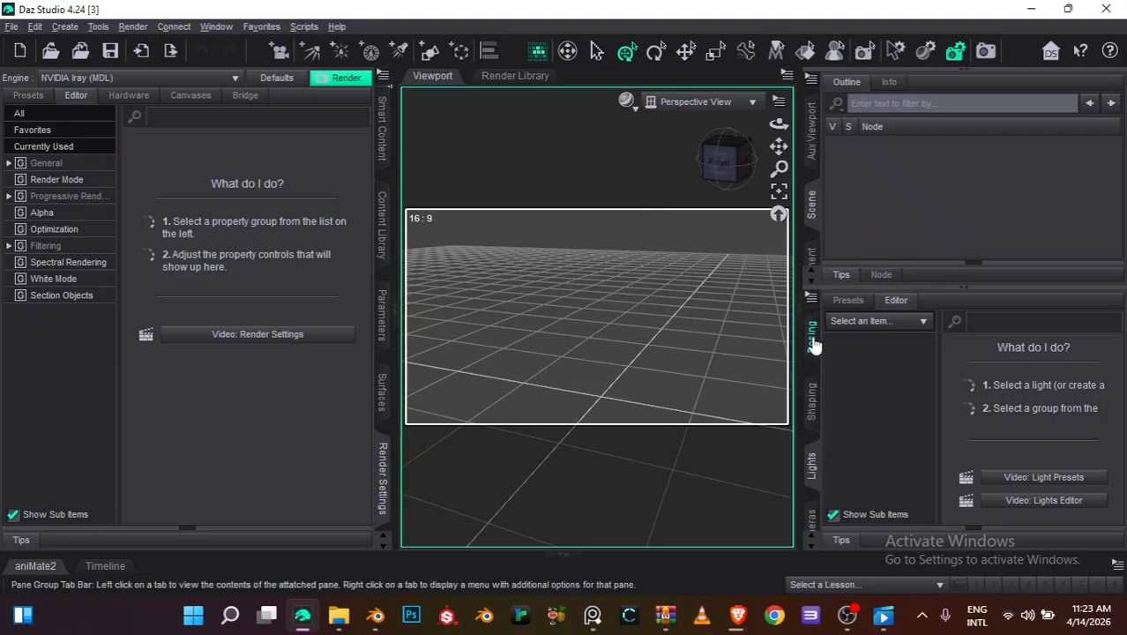
Bring the Posing pane forward in the group that holds the Shaping, Lights and Cameras panes
{"action": "left_click", "coordinate": [811, 548]}
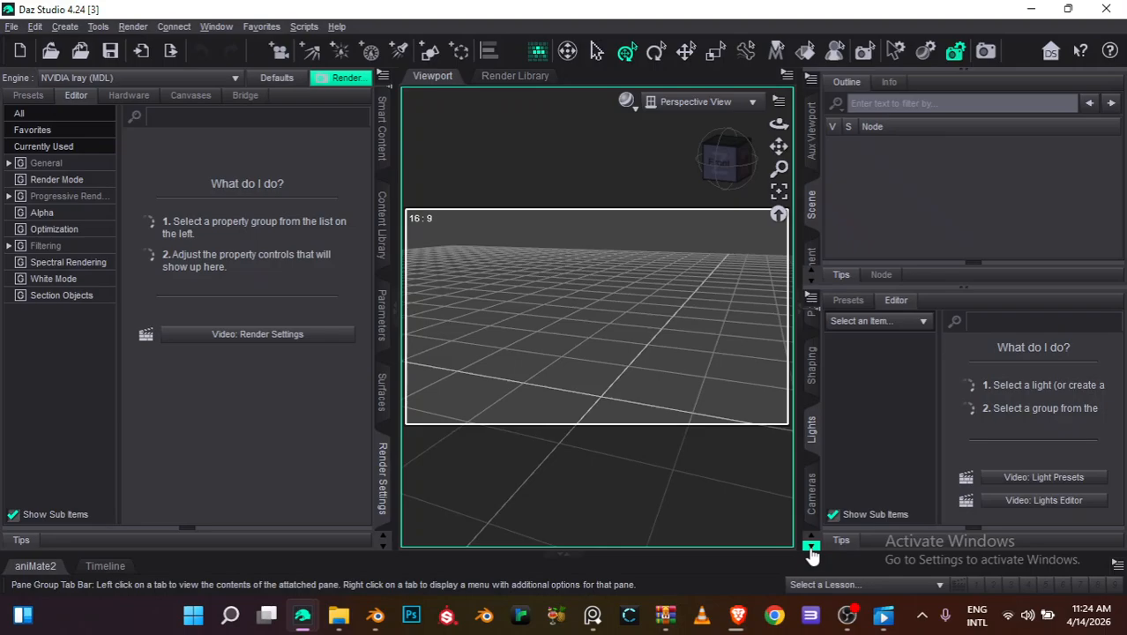
{"action": "left_click", "coordinate": [811, 540]}
{"action": "left_click", "coordinate": [810, 363]}
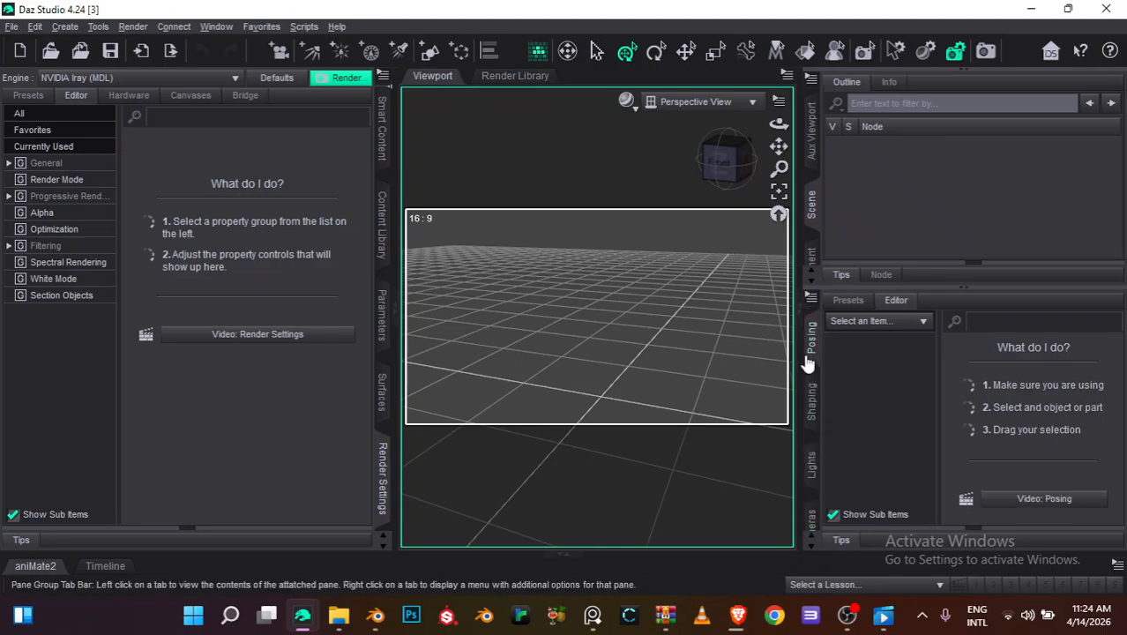
Show the Genesis 8 Male folder in the Content Library and widen the folder list
{"action": "left_click", "coordinate": [383, 231]}
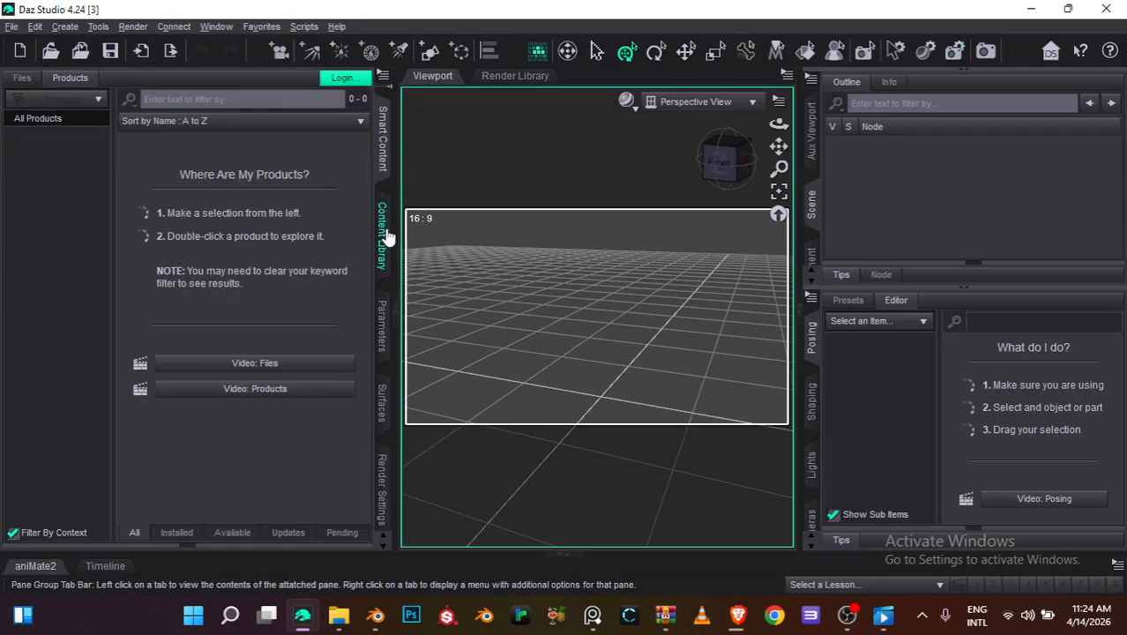
{"action": "scroll", "coordinate": [118, 365], "scroll_direction": "down", "scroll_amount": 7}
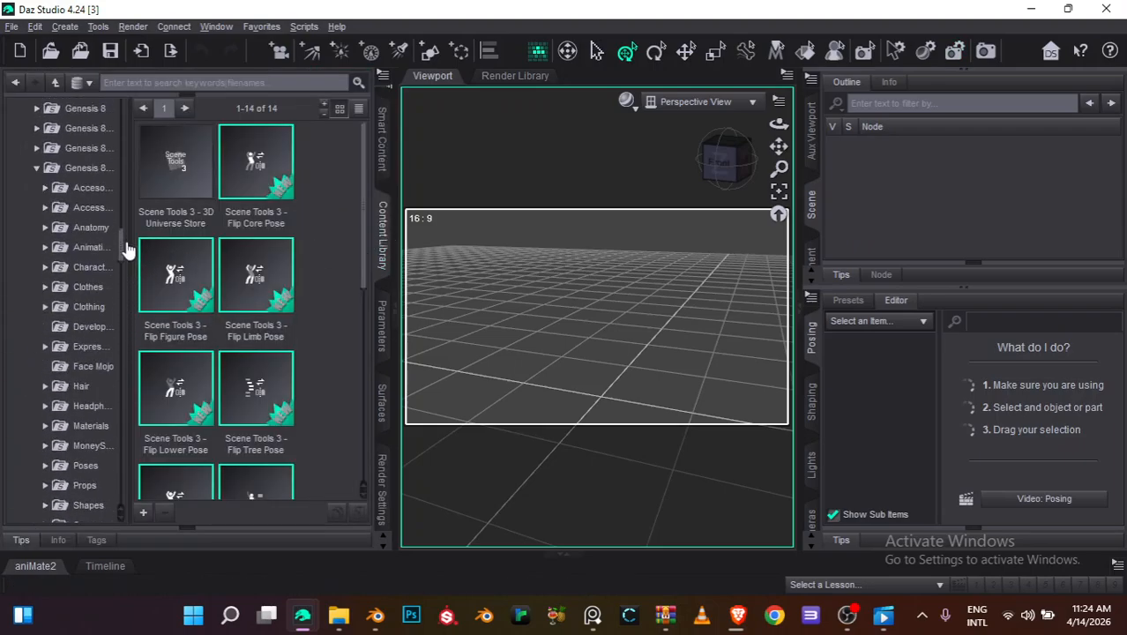
{"action": "left_click_drag", "start_coordinate": [131, 166], "coordinate": [187, 166]}
{"action": "left_click", "coordinate": [49, 217]}
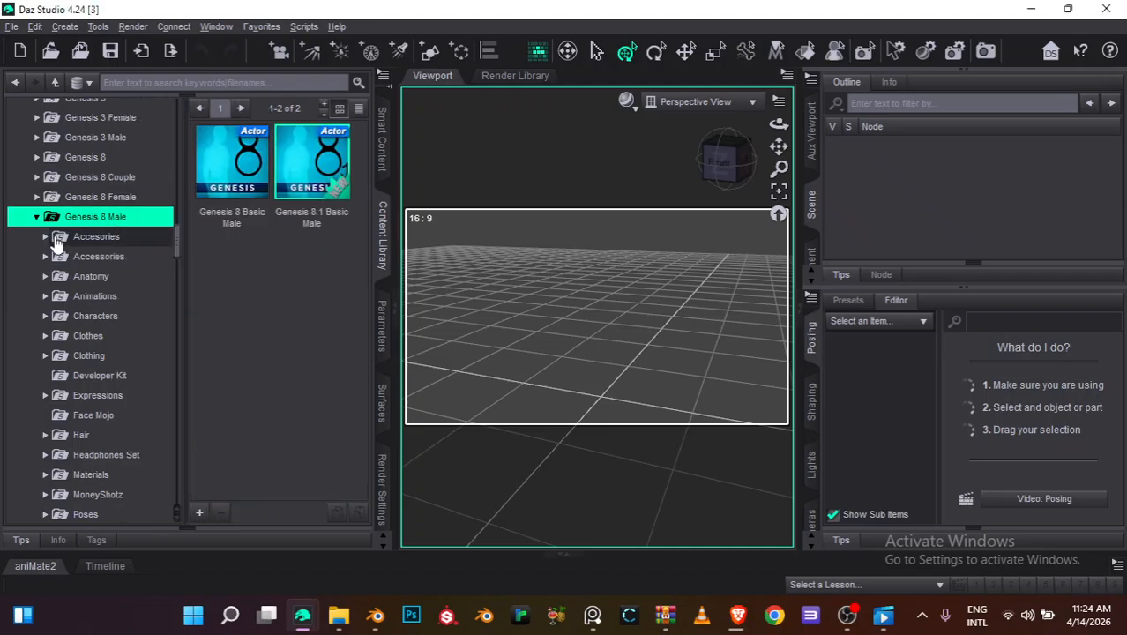
Create a custom action for the Genesis 8 Basic Male figure under Main Menu Bar > Favorites
{"action": "right_click", "coordinate": [253, 192]}
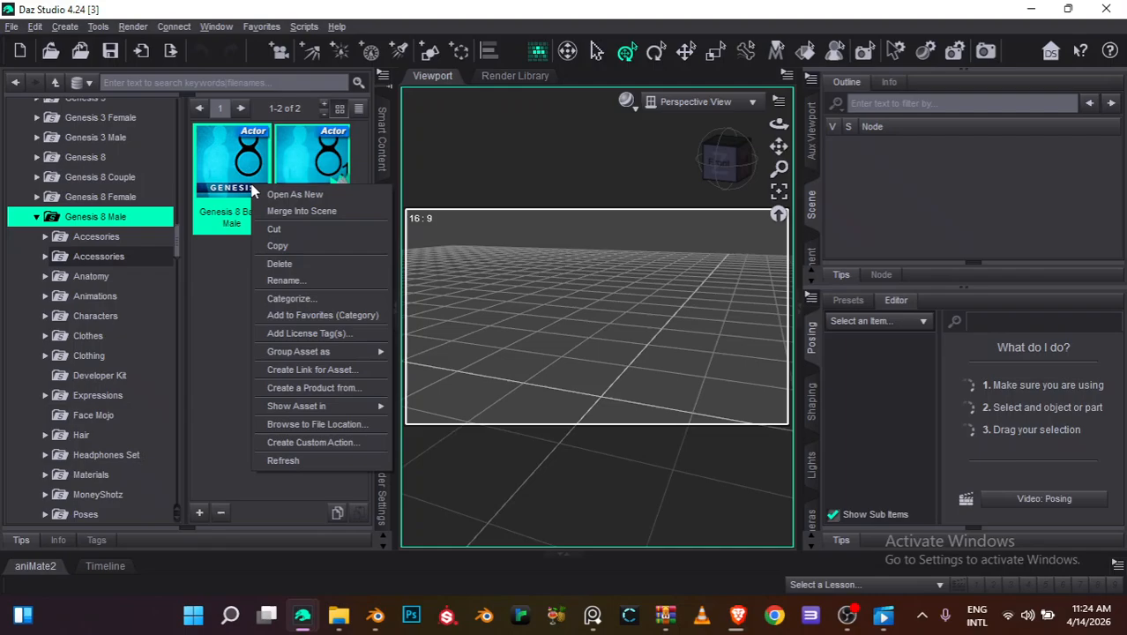
{"action": "left_click", "coordinate": [311, 443]}
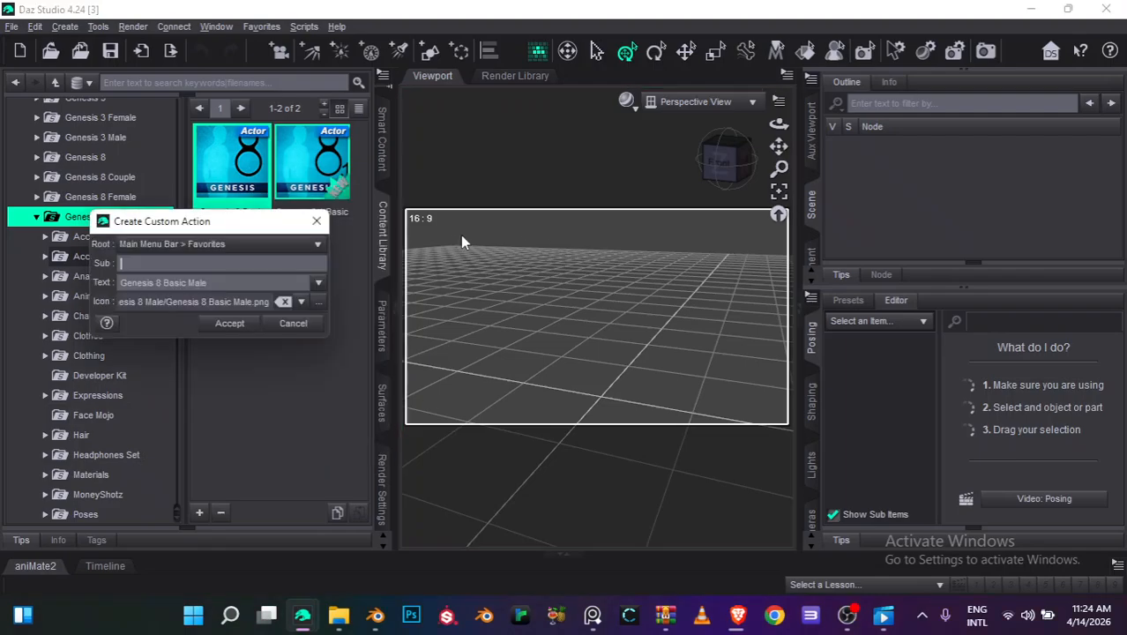
{"action": "left_click", "coordinate": [231, 324]}
{"action": "key", "text": "Return"}
Create a custom action for Genesis 8 Basic Female, and collapse the Genesis 8 Male and Genesis 9 folders
{"action": "left_click", "coordinate": [100, 197]}
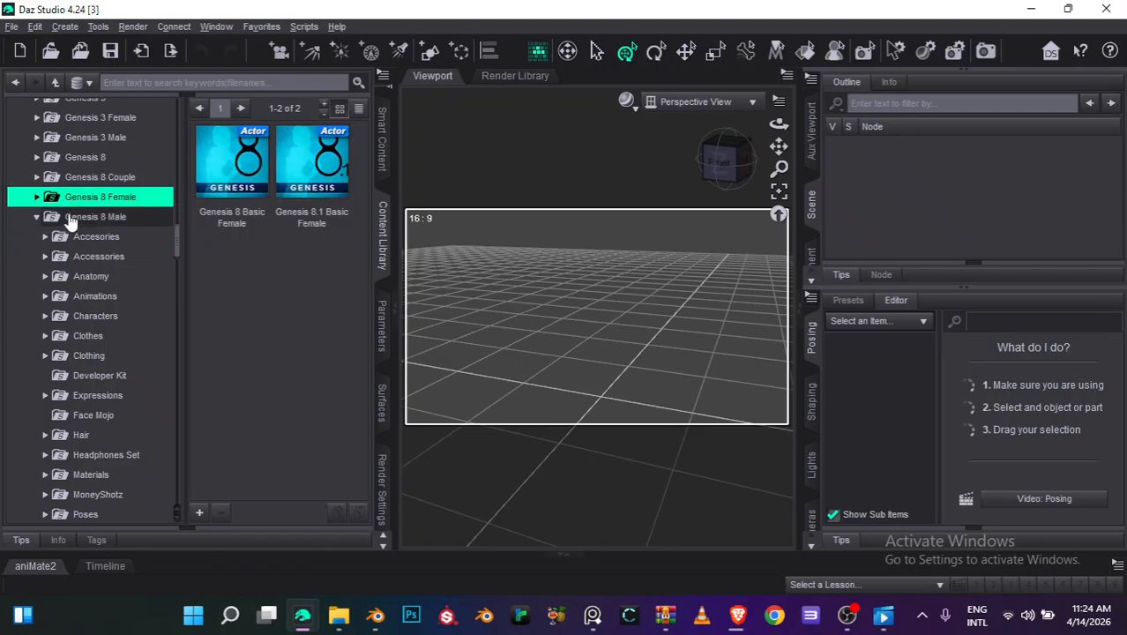
{"action": "left_click", "coordinate": [37, 216]}
{"action": "right_click", "coordinate": [249, 199]}
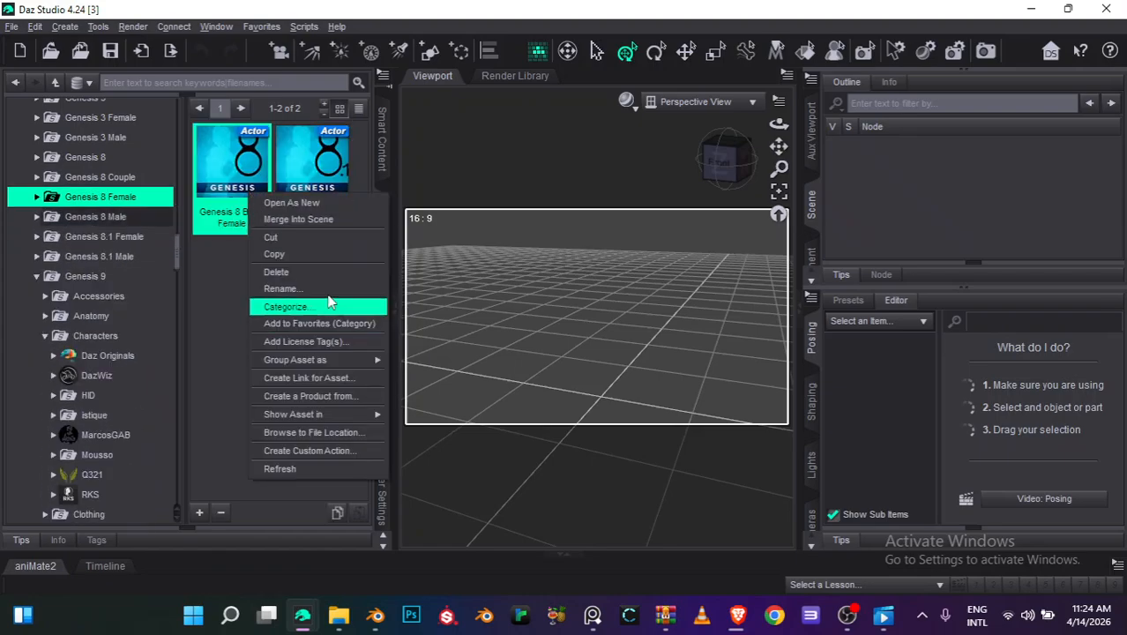
{"action": "left_click", "coordinate": [353, 451]}
{"action": "left_click", "coordinate": [229, 324]}
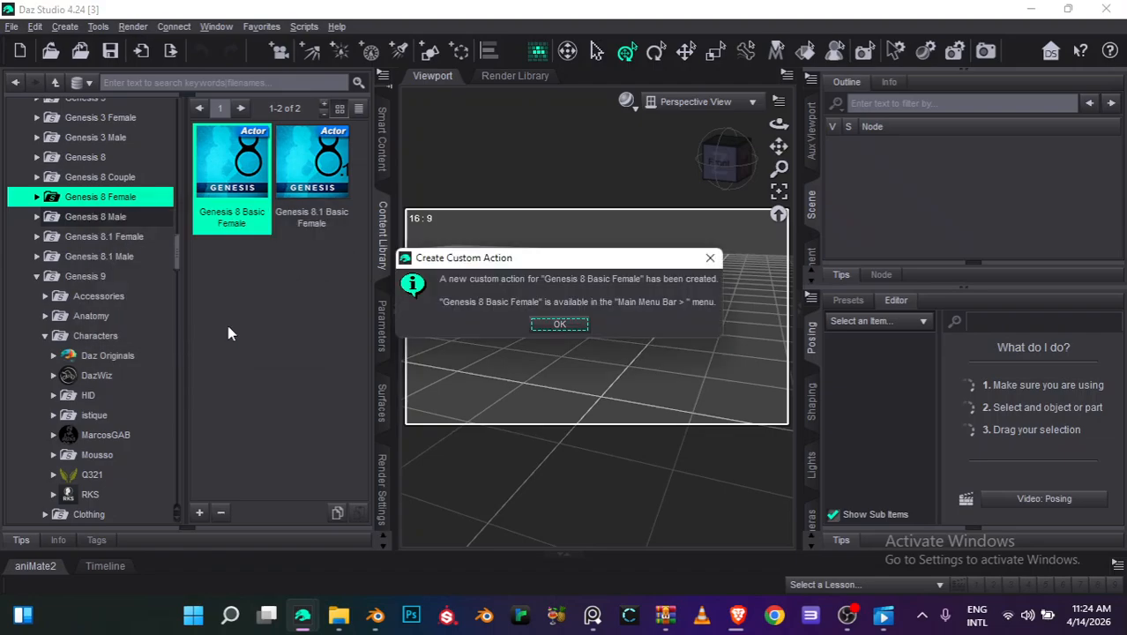
{"action": "left_click", "coordinate": [559, 324]}
{"action": "left_click", "coordinate": [36, 276]}
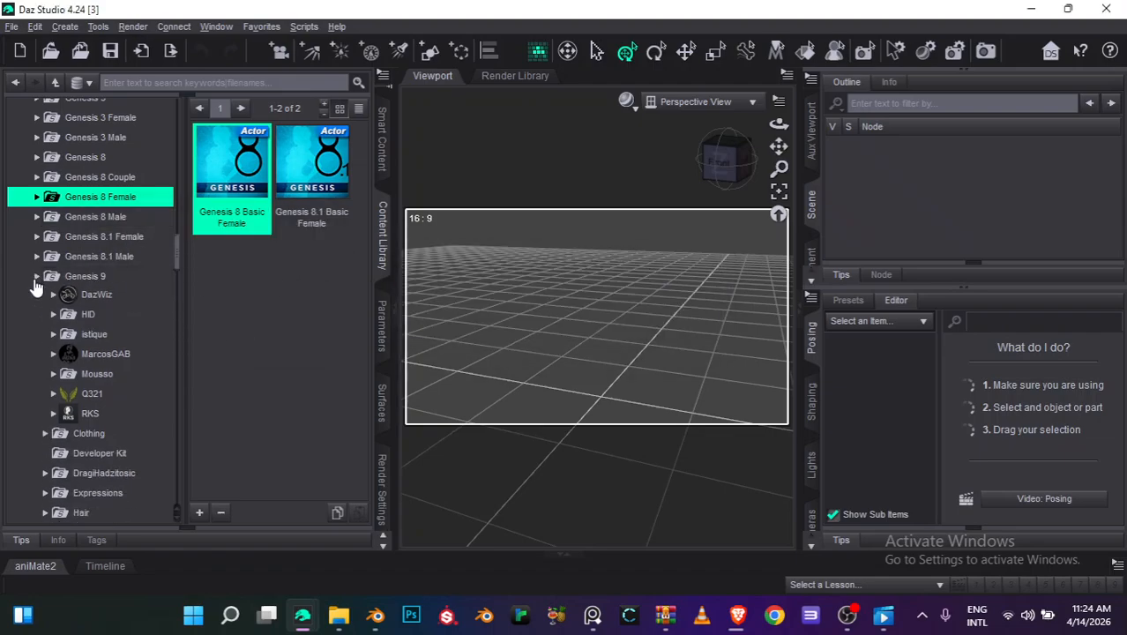
Open the workspace customization settings and locate the Genesis 8 figures among the custom actions
{"action": "left_click", "coordinate": [216, 27]}
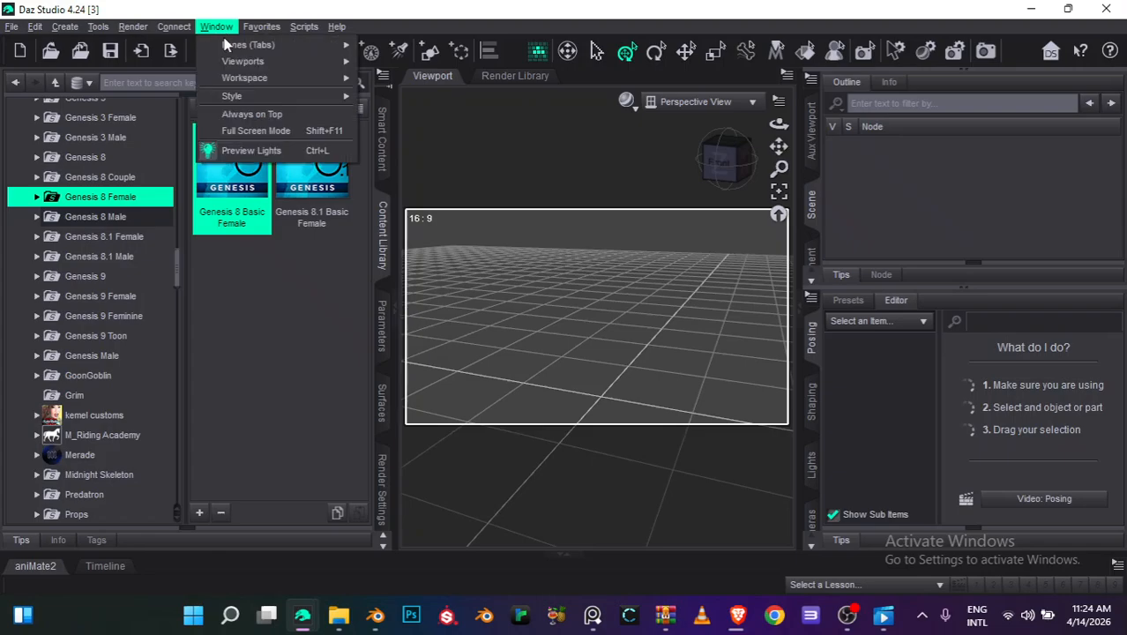
{"action": "mouse_move", "coordinate": [256, 81]}
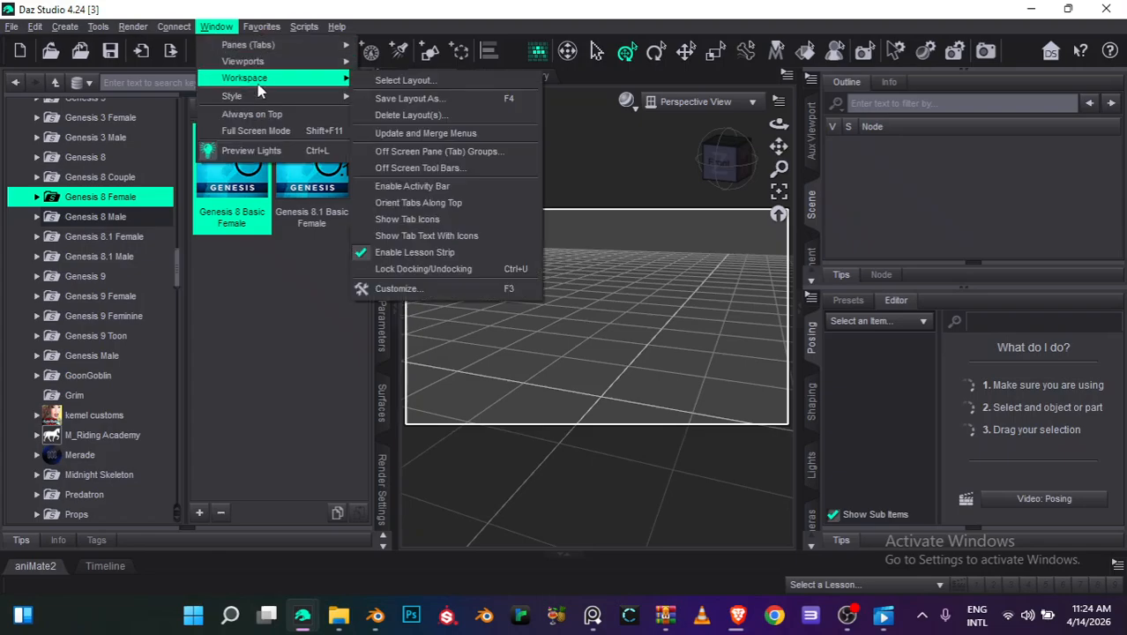
{"action": "left_click", "coordinate": [446, 284]}
{"action": "left_click", "coordinate": [442, 106]}
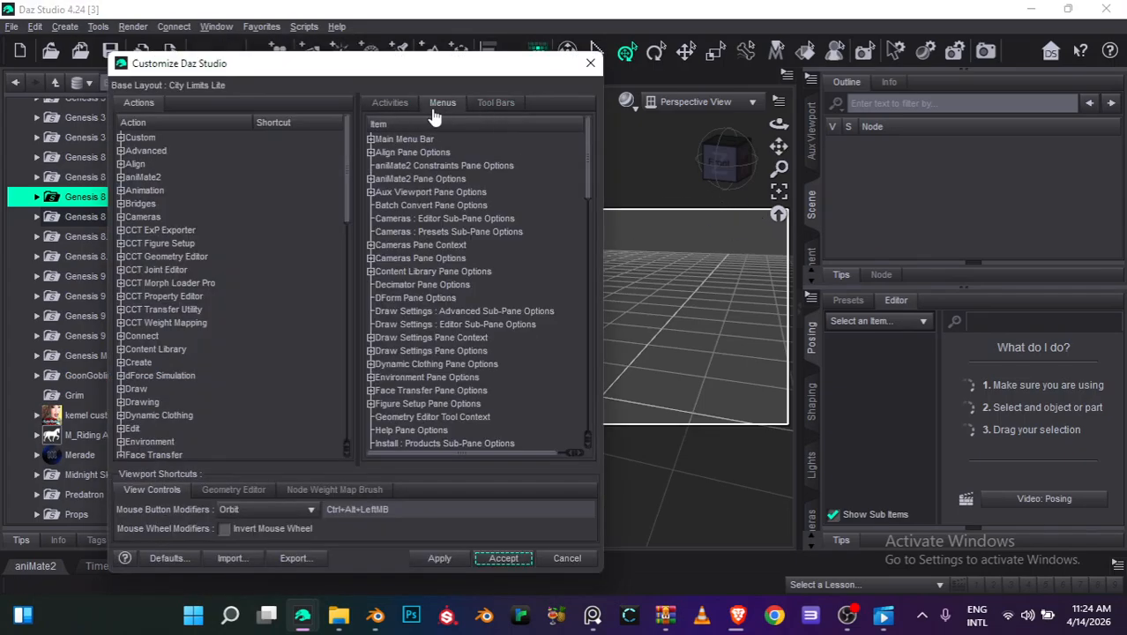
{"action": "left_click", "coordinate": [390, 103]}
{"action": "left_click", "coordinate": [373, 141]}
{"action": "left_click", "coordinate": [123, 138]}
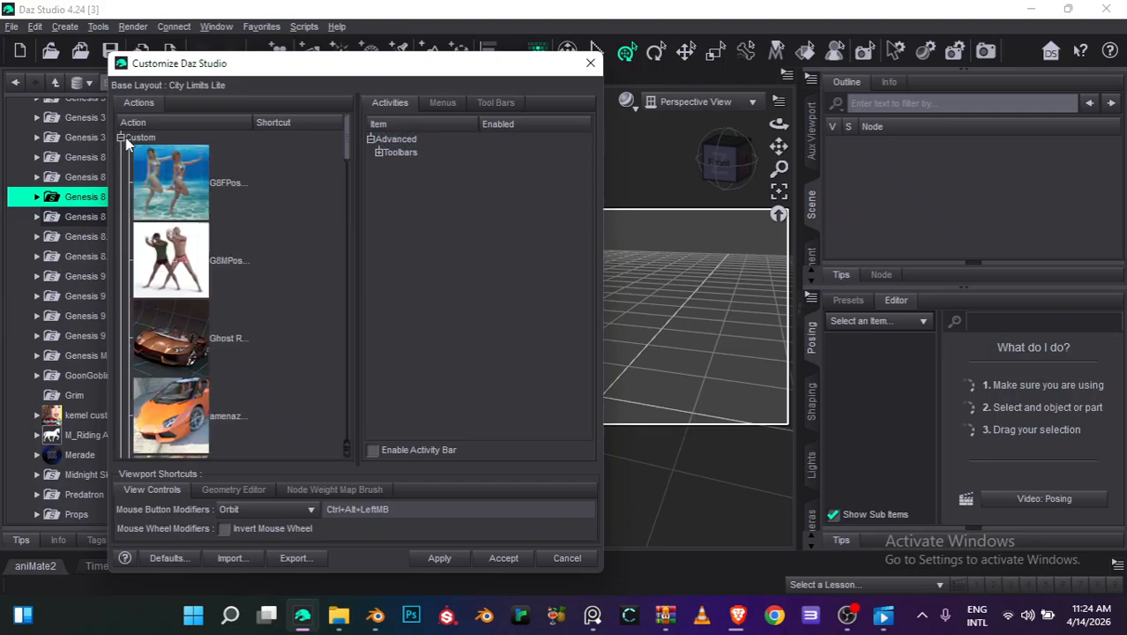
{"action": "left_click_drag", "start_coordinate": [358, 149], "coordinate": [360, 315]}
{"action": "left_click", "coordinate": [251, 167]}
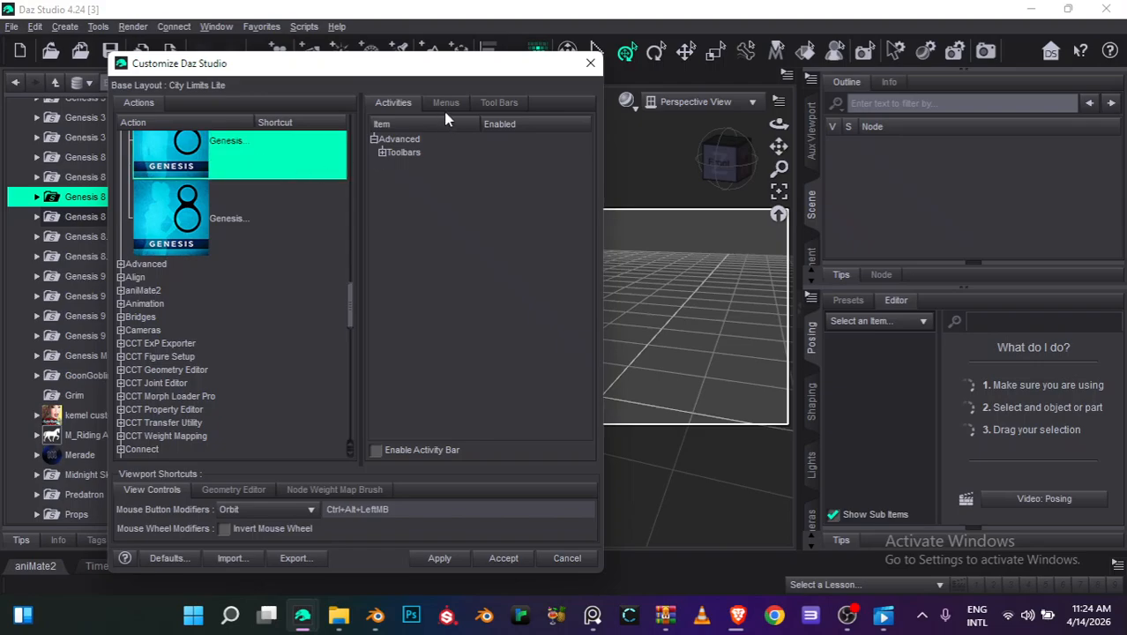
Expand the Main toolbar's item list alongside the custom Genesis 8 actions
{"action": "left_click", "coordinate": [500, 103]}
{"action": "left_click", "coordinate": [375, 139]}
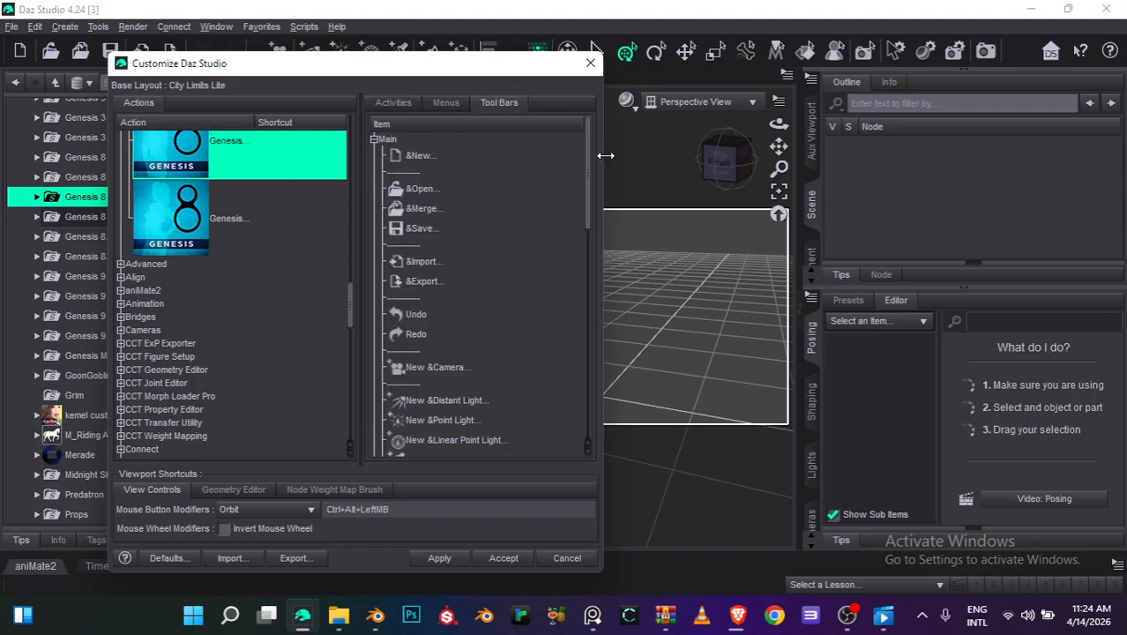
{"action": "left_click_drag", "start_coordinate": [588, 167], "coordinate": [588, 323]}
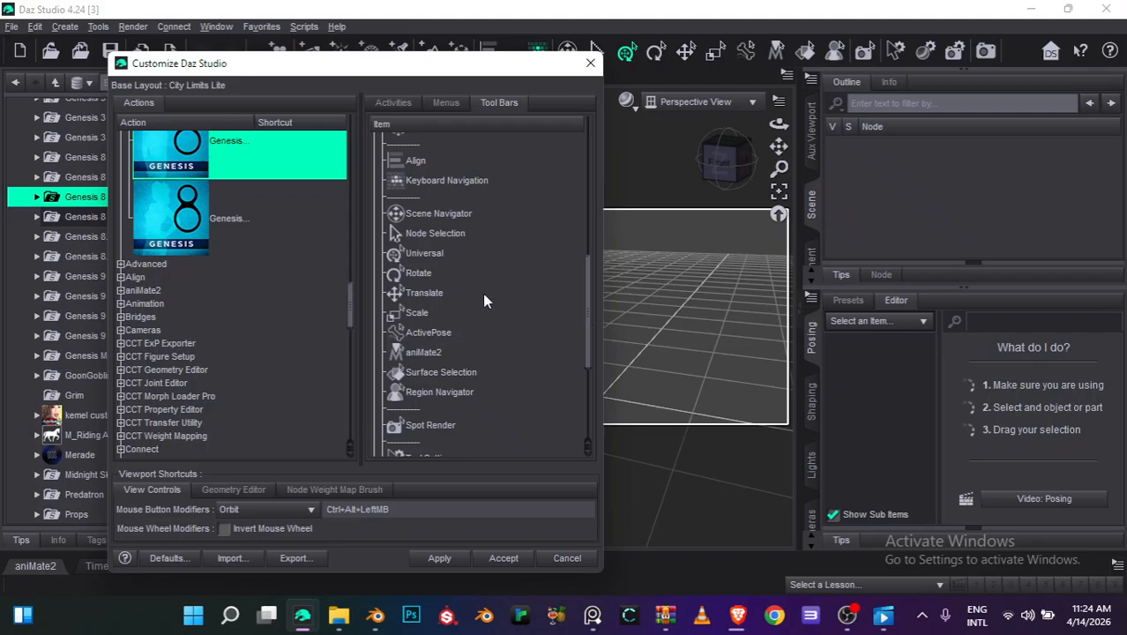
{"action": "left_click_drag", "start_coordinate": [351, 300], "coordinate": [351, 262]}
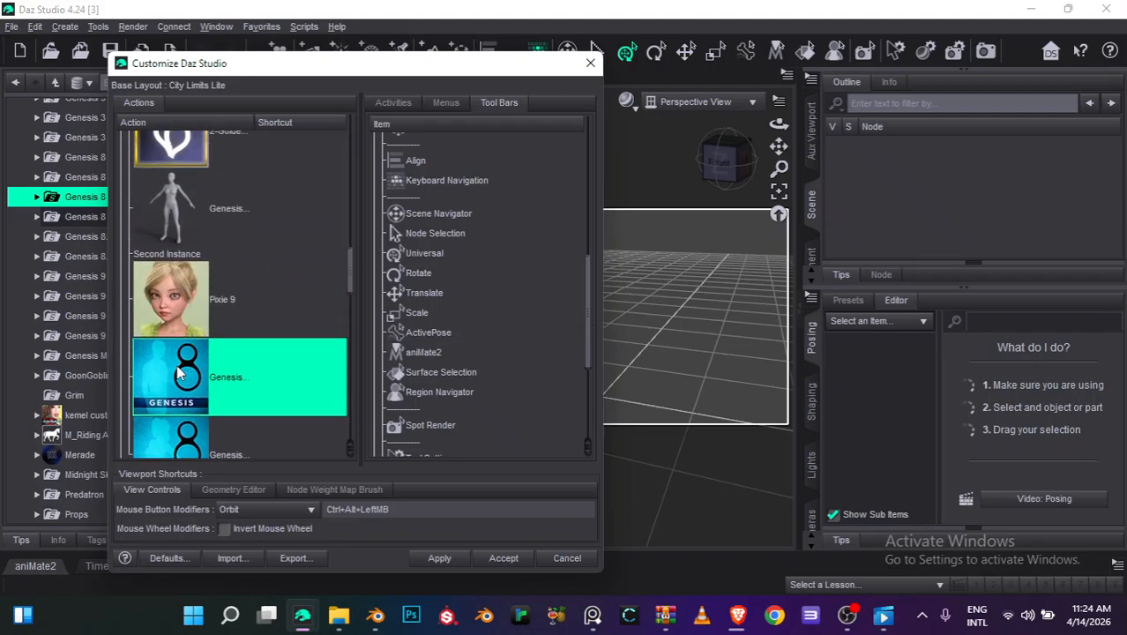
Move the Help Browser item directly after Render in the Main toolbar
{"action": "left_click_drag", "start_coordinate": [345, 430], "coordinate": [429, 363]}
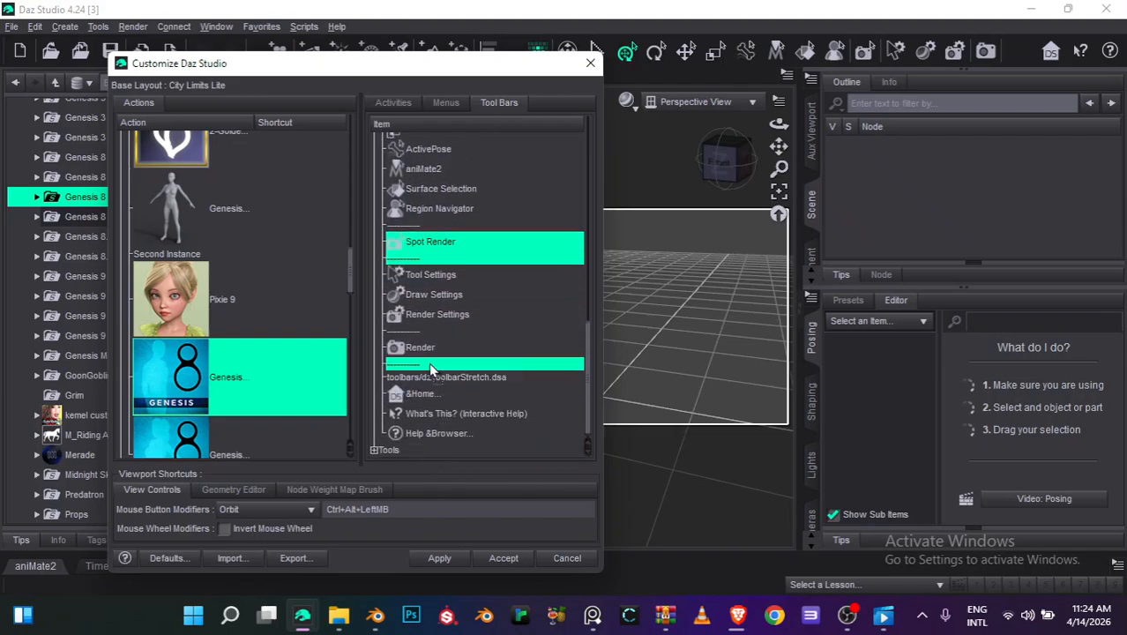
{"action": "left_click_drag", "start_coordinate": [502, 344], "coordinate": [493, 371]}
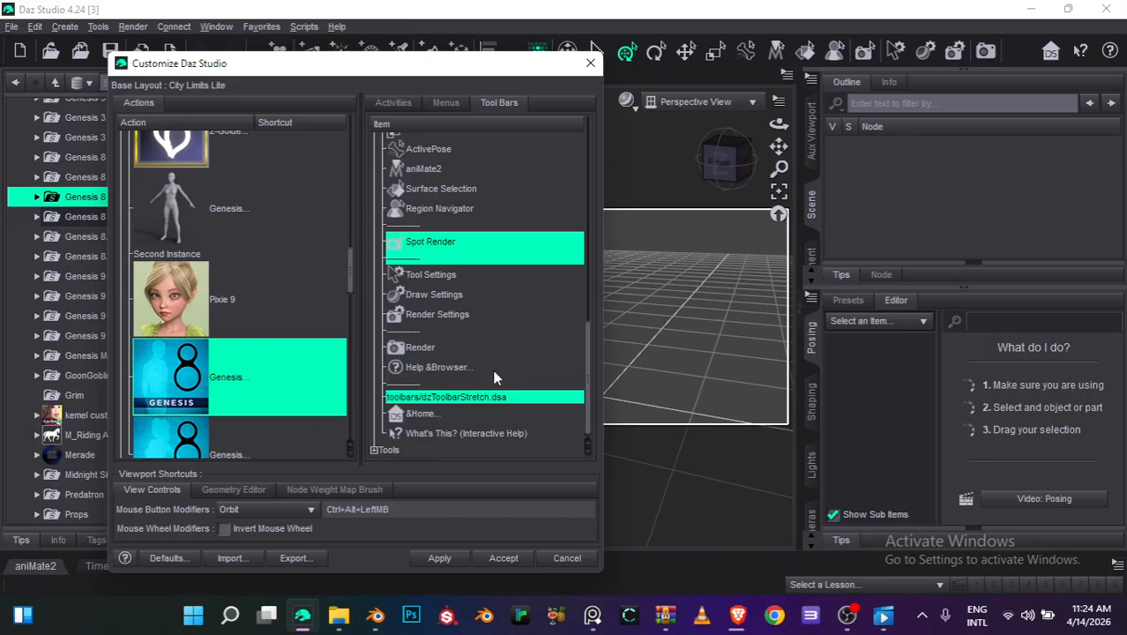
{"action": "left_click_drag", "start_coordinate": [588, 352], "coordinate": [600, 397]}
Add the Genesis 8 Basic Female and Genesis 8 Basic Male custom actions to the Main toolbar after Render
{"action": "left_click", "coordinate": [459, 367]}
{"action": "left_click", "coordinate": [308, 308]}
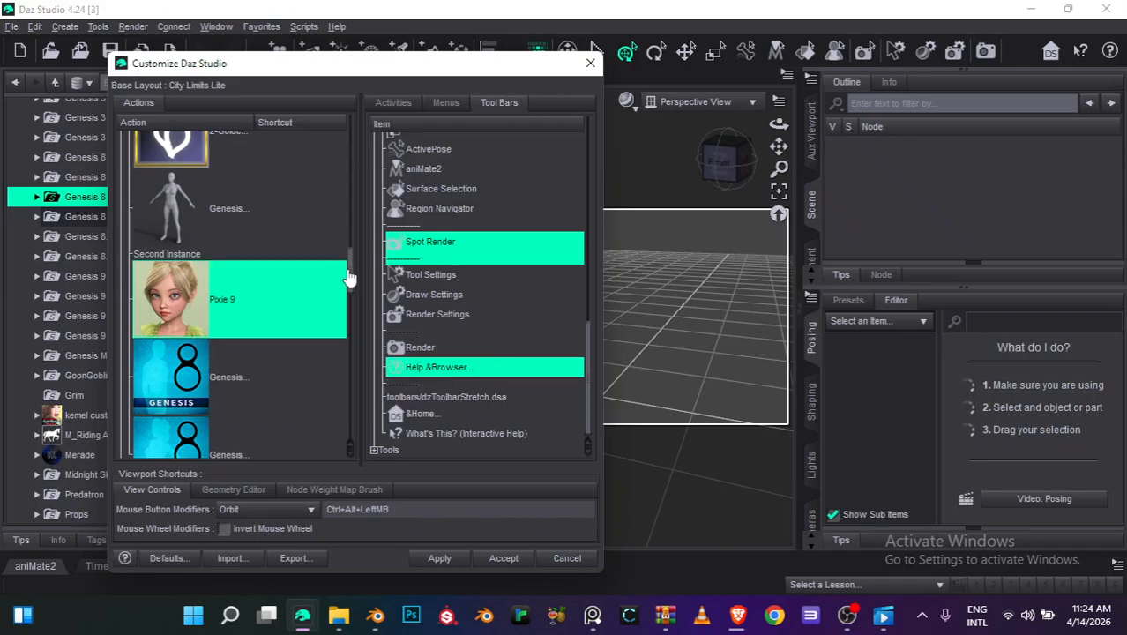
{"action": "left_click_drag", "start_coordinate": [349, 278], "coordinate": [349, 300]}
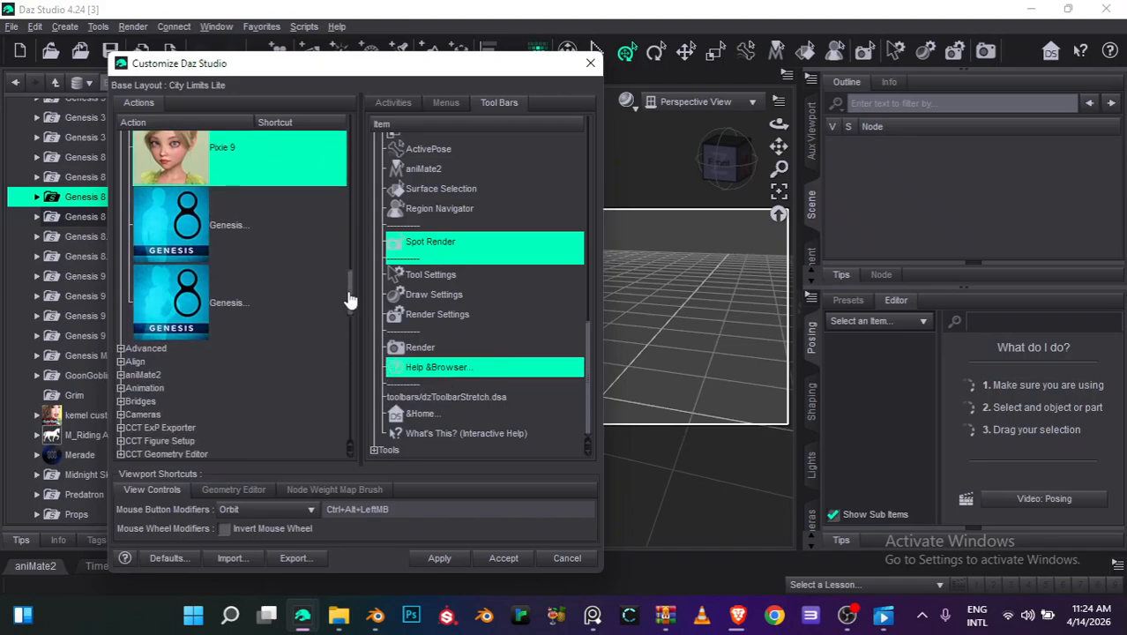
{"action": "left_click", "coordinate": [268, 247]}
{"action": "left_click_drag", "start_coordinate": [364, 341], "coordinate": [438, 365]}
{"action": "left_click", "coordinate": [198, 305]}
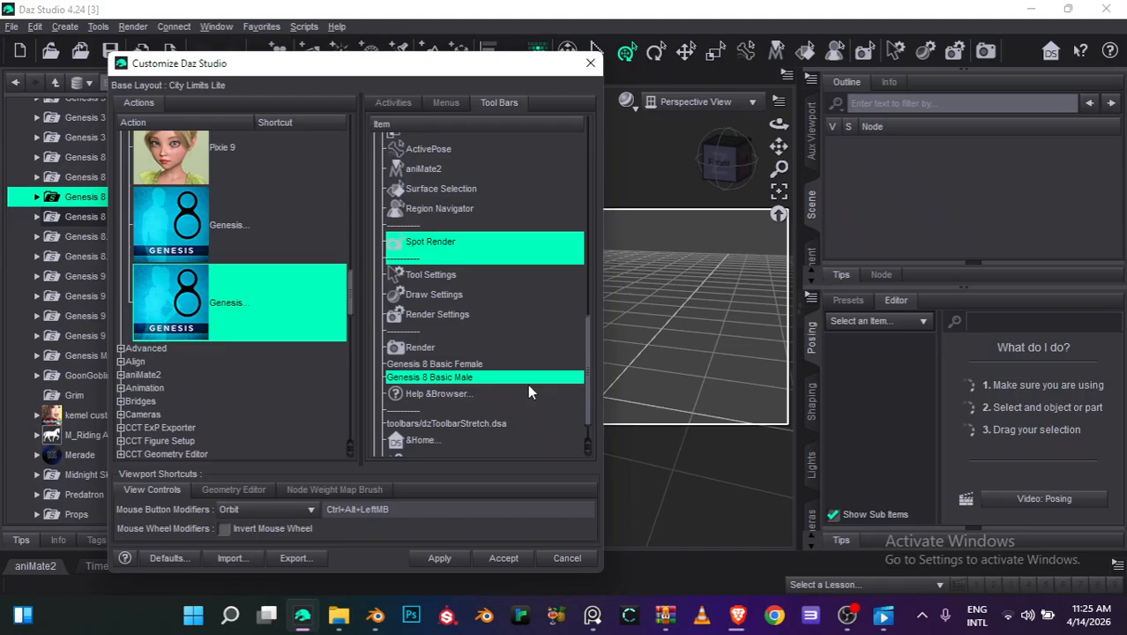
Remove the Help Browser, Home, What's This and Draw Settings items from the Main toolbar
{"action": "right_click", "coordinate": [436, 395]}
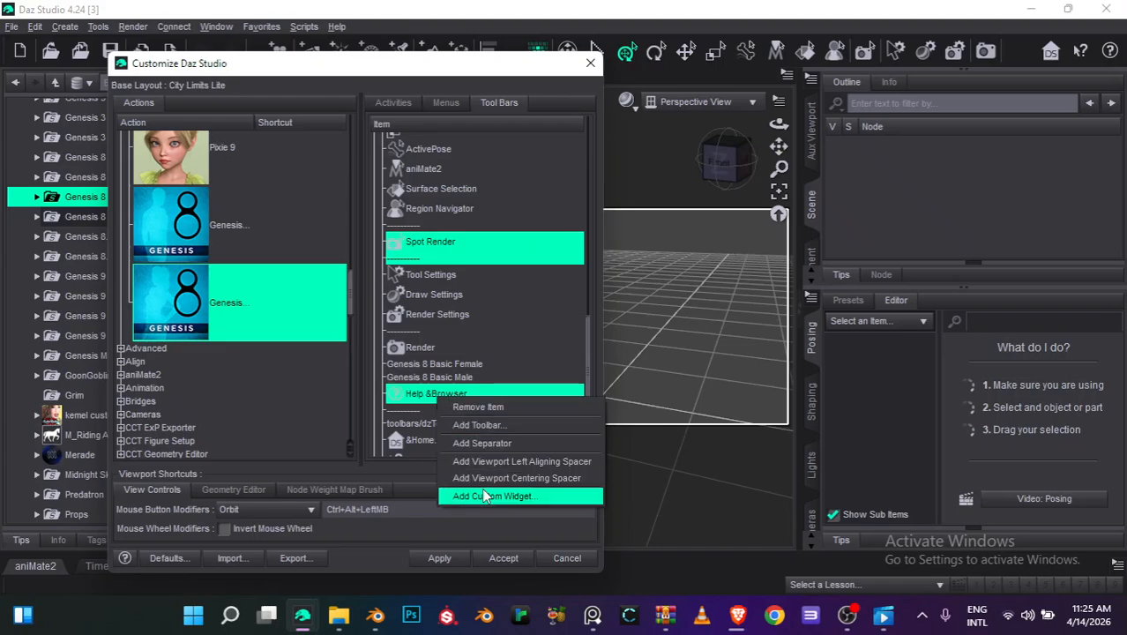
{"action": "left_click", "coordinate": [483, 409]}
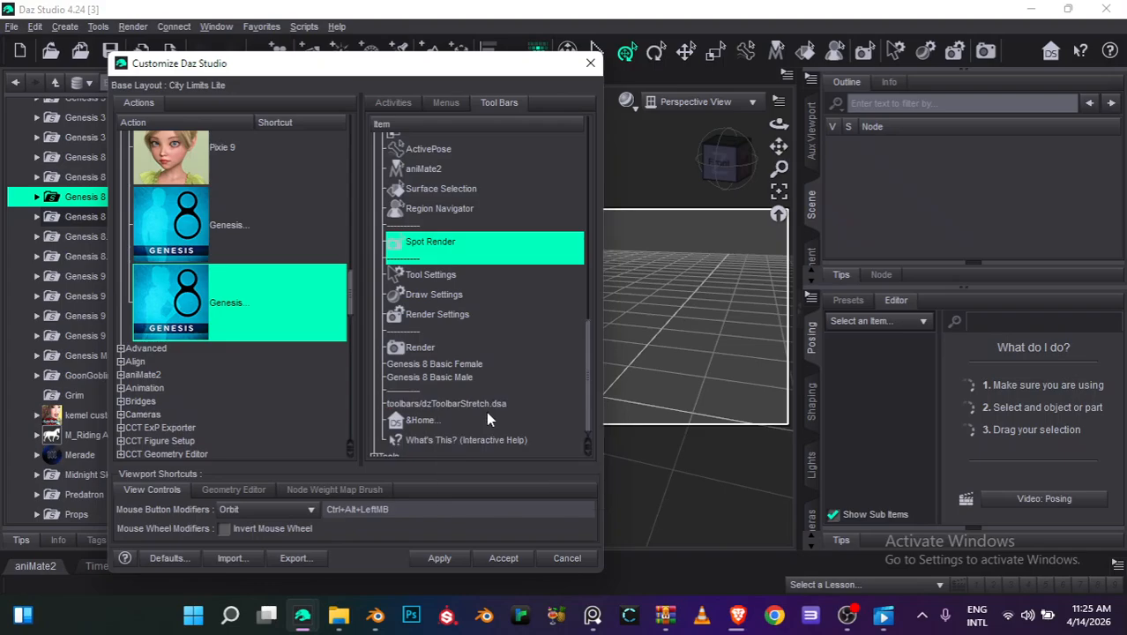
{"action": "left_click", "coordinate": [430, 423]}
{"action": "right_click", "coordinate": [432, 430]}
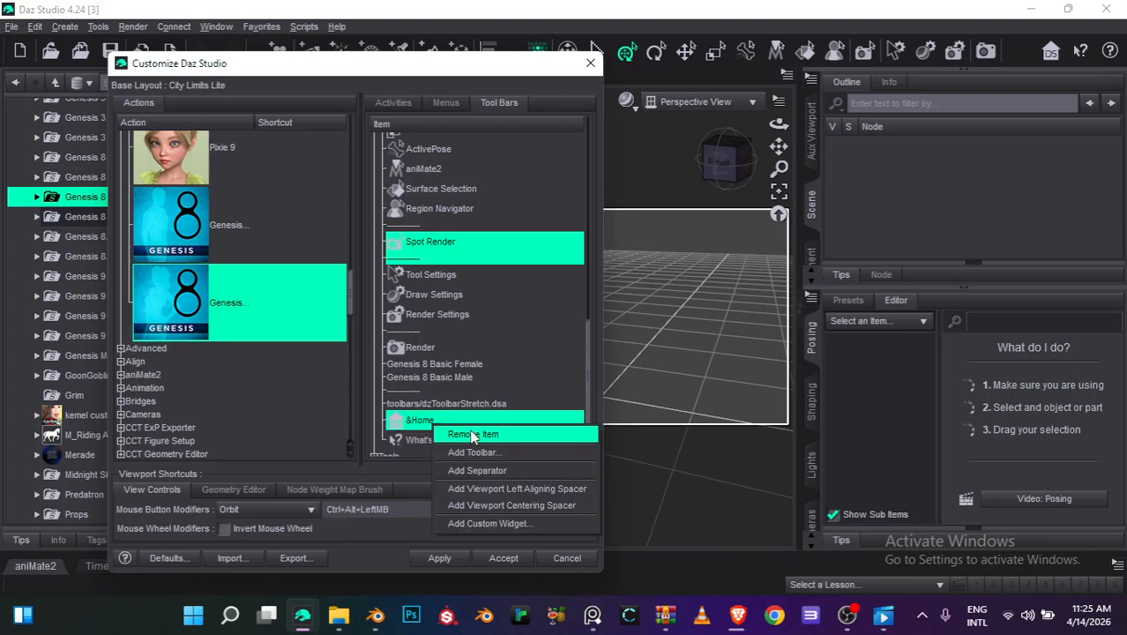
{"action": "left_click", "coordinate": [476, 438]}
{"action": "left_click", "coordinate": [449, 431]}
{"action": "right_click", "coordinate": [449, 432]}
{"action": "left_click", "coordinate": [476, 439]}
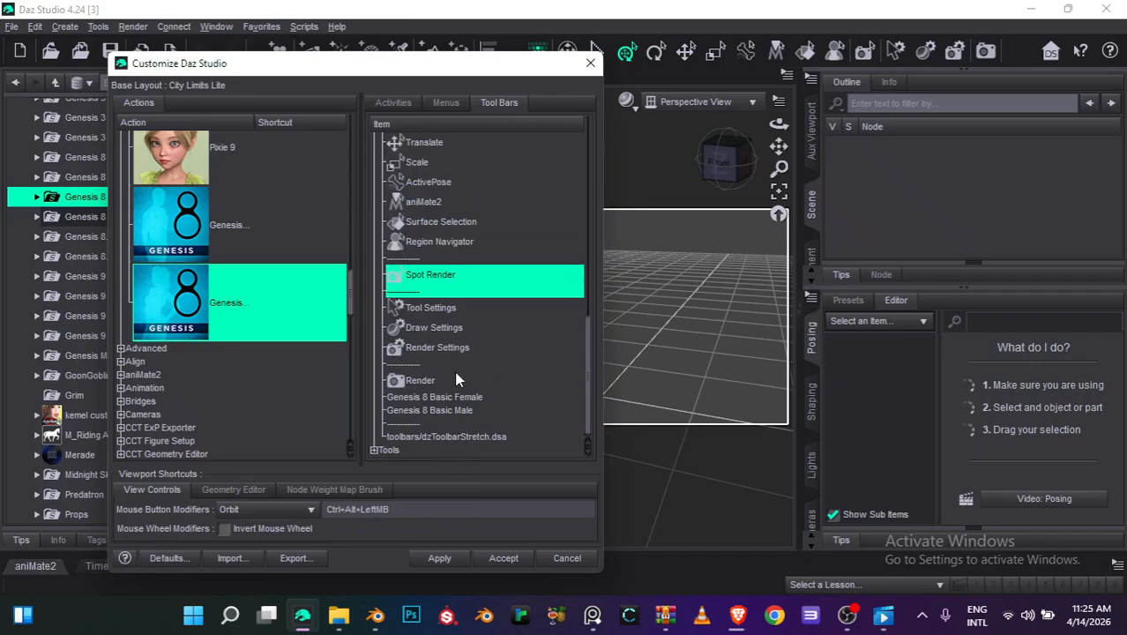
{"action": "left_click", "coordinate": [449, 329]}
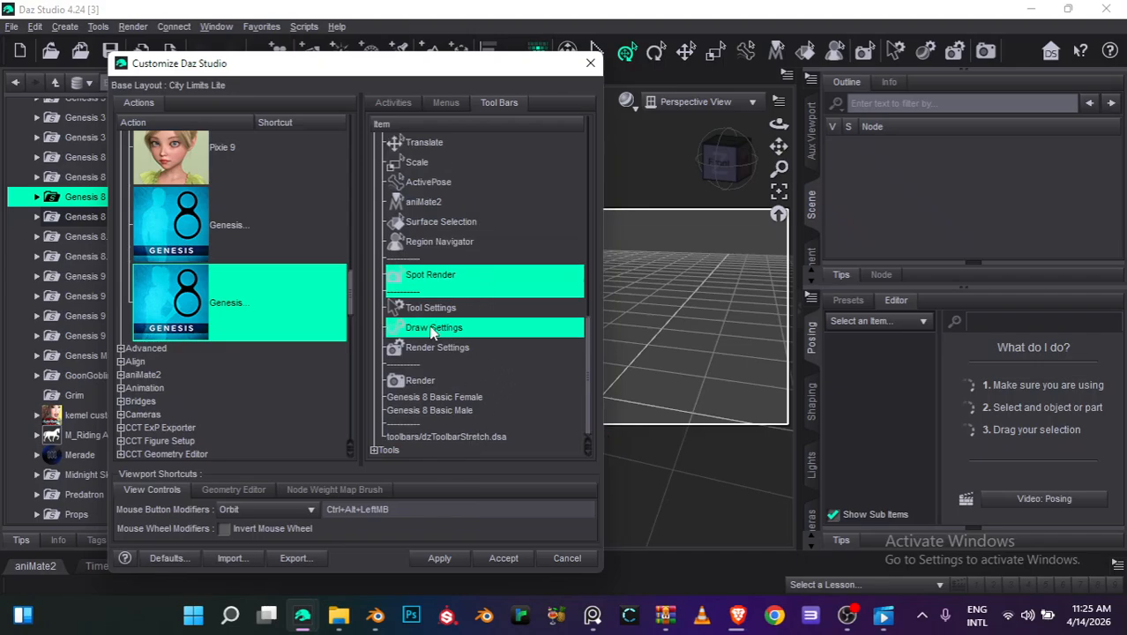
{"action": "right_click", "coordinate": [432, 332]}
{"action": "left_click", "coordinate": [472, 337]}
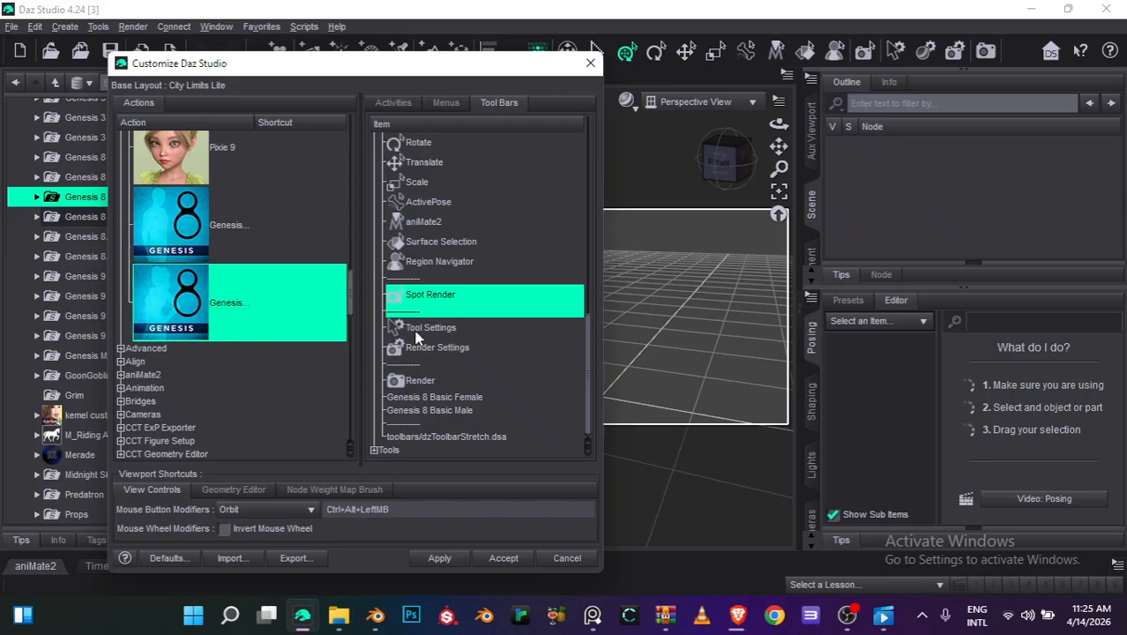
Move Render Settings between Surface Selection and Region Navigator, and place Scale directly after Keyboard Navigation in the Main toolbar
{"action": "left_click", "coordinate": [432, 338]}
{"action": "left_click", "coordinate": [452, 351]}
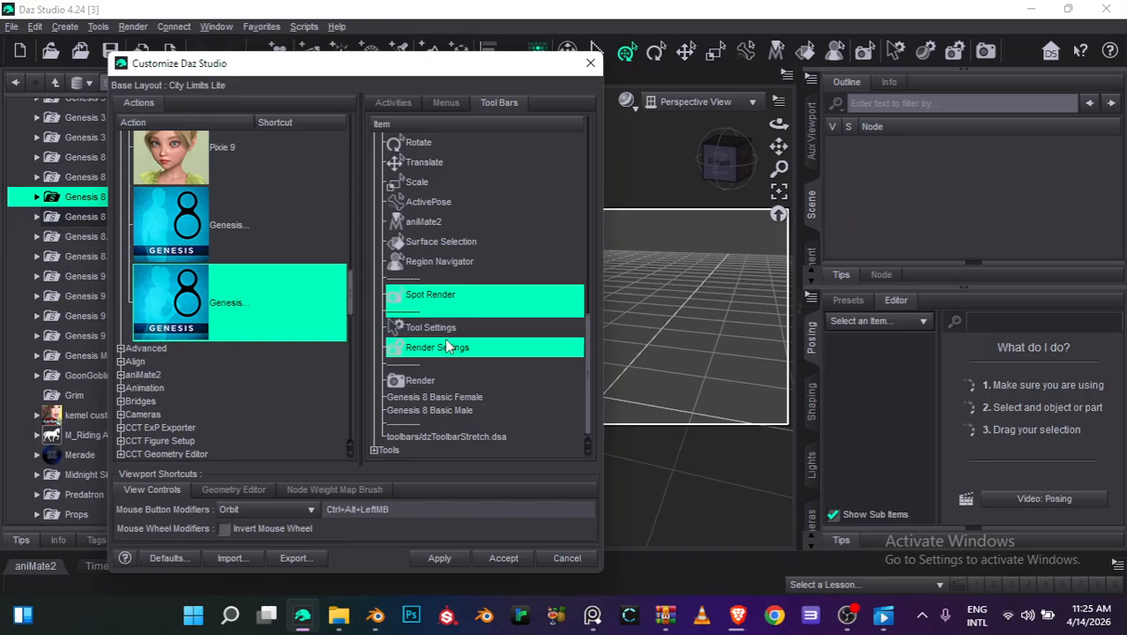
{"action": "left_click", "coordinate": [583, 362]}
{"action": "left_click_drag", "start_coordinate": [587, 356], "coordinate": [589, 324]}
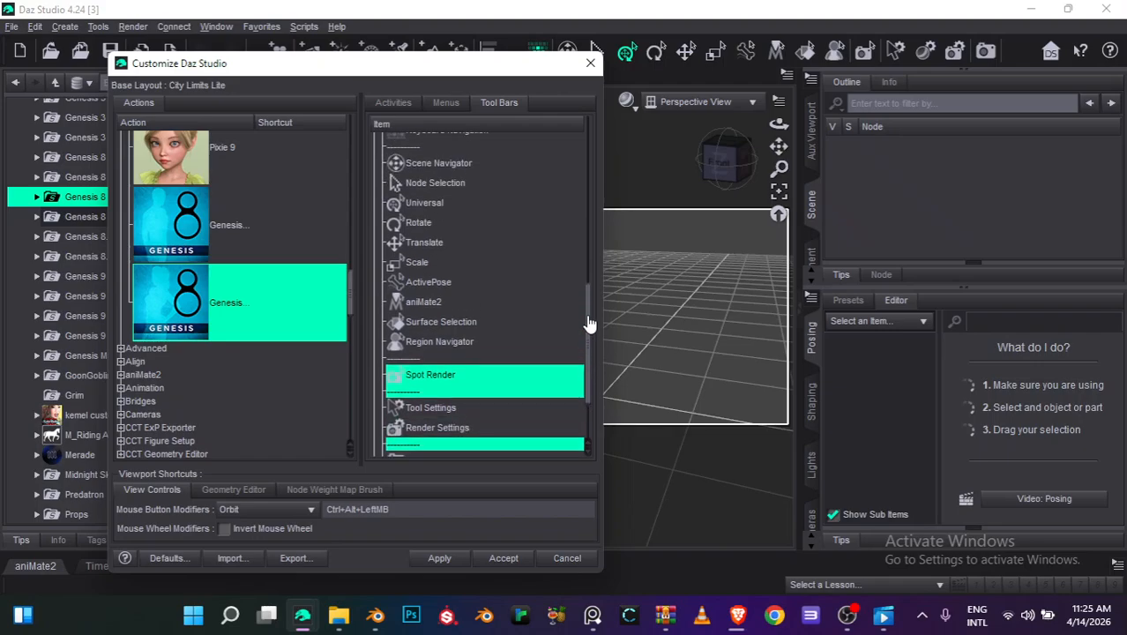
{"action": "left_click_drag", "start_coordinate": [400, 424], "coordinate": [416, 340]}
{"action": "left_click_drag", "start_coordinate": [424, 262], "coordinate": [427, 151]}
Place New Distant Light after New Point Light in the Main toolbar and apply the toolbar changes
{"action": "left_click_drag", "start_coordinate": [590, 316], "coordinate": [588, 227]}
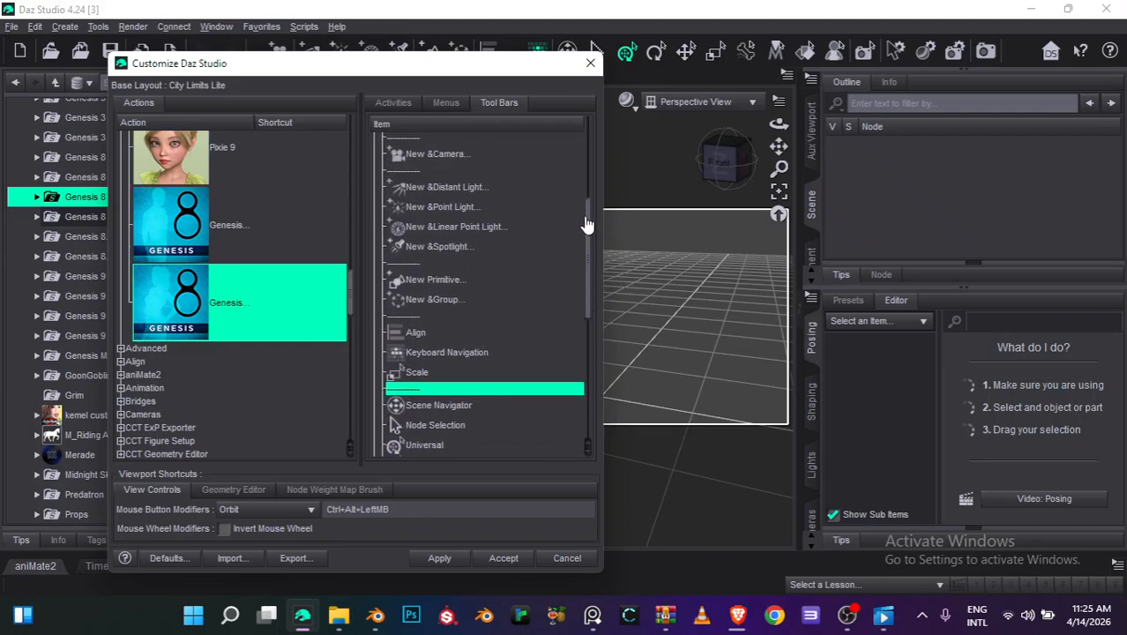
{"action": "left_click_drag", "start_coordinate": [582, 188], "coordinate": [589, 128]}
{"action": "left_click_drag", "start_coordinate": [589, 168], "coordinate": [589, 251]}
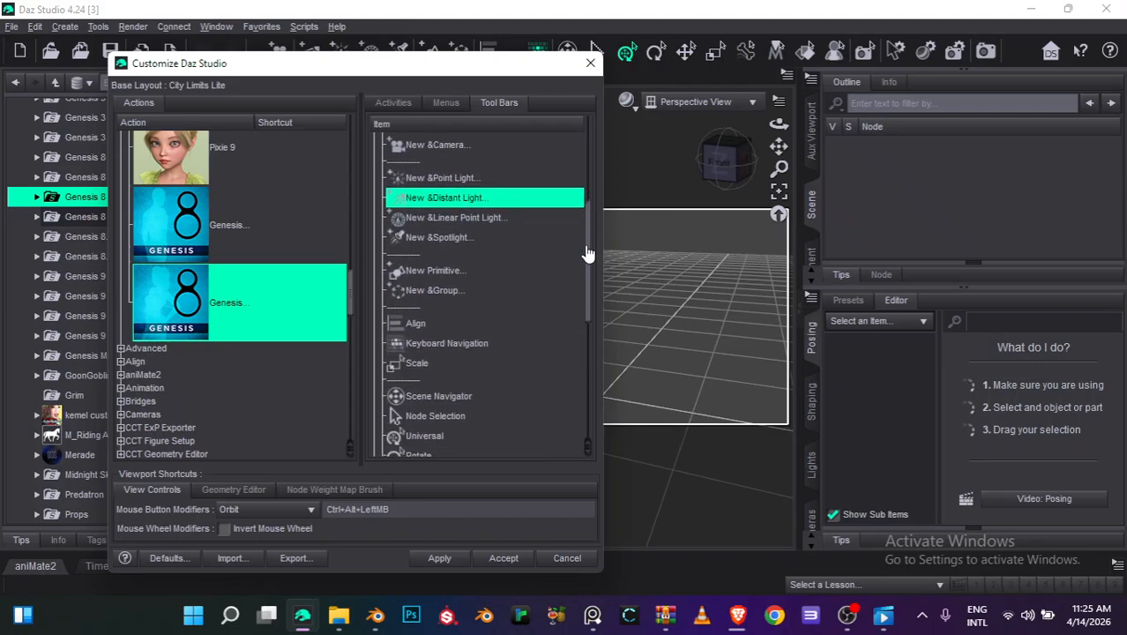
{"action": "left_click", "coordinate": [450, 558]}
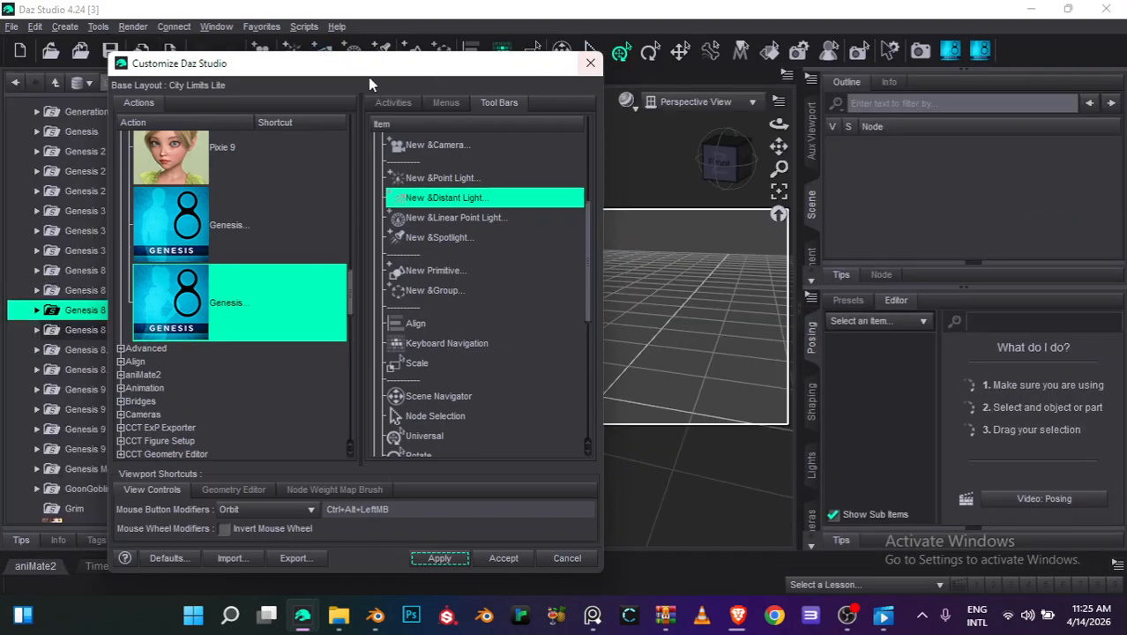
Cancel the open customization dialog and reopen the workspace customization for the City Limits Lite layout
{"action": "mouse_move", "coordinate": [357, 77]}
{"action": "left_mouse_down"}
{"action": "mouse_move", "coordinate": [547, 238]}
{"action": "mouse_move", "coordinate": [417, 144]}
{"action": "mouse_move", "coordinate": [365, 90]}
{"action": "mouse_move", "coordinate": [372, 60]}
{"action": "left_mouse_up"}
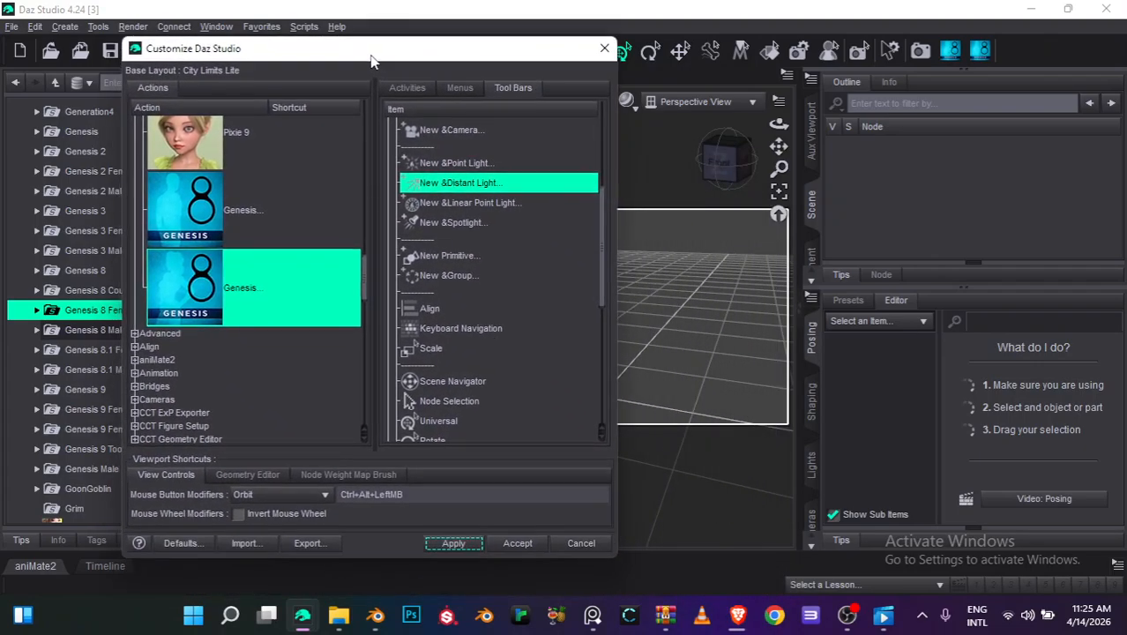
{"action": "left_click", "coordinate": [577, 543]}
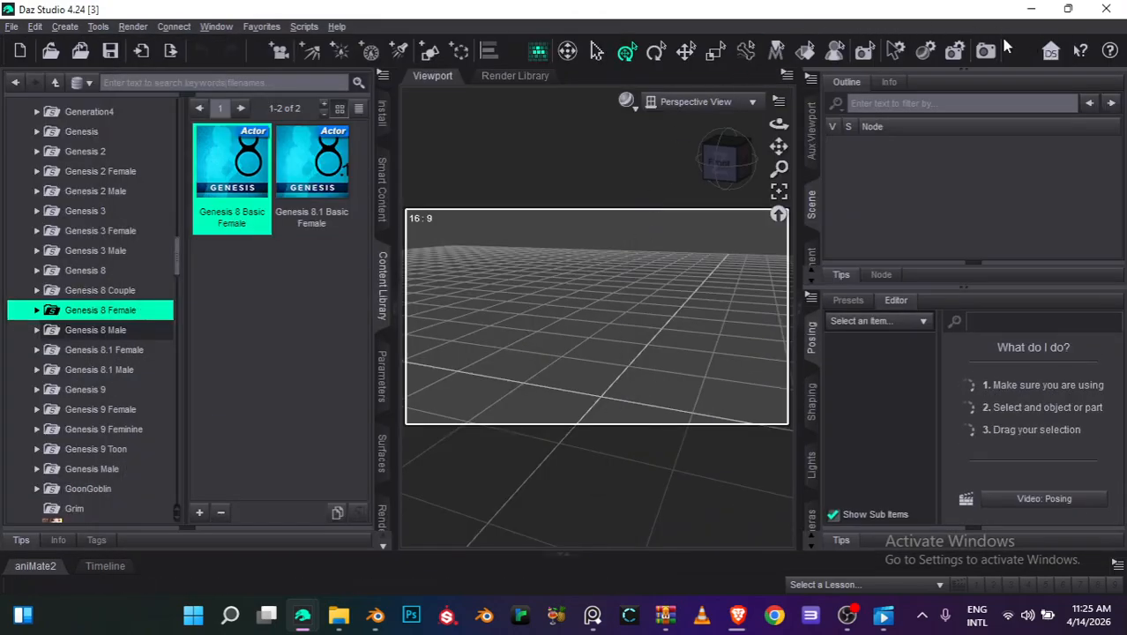
{"action": "left_click", "coordinate": [216, 26]}
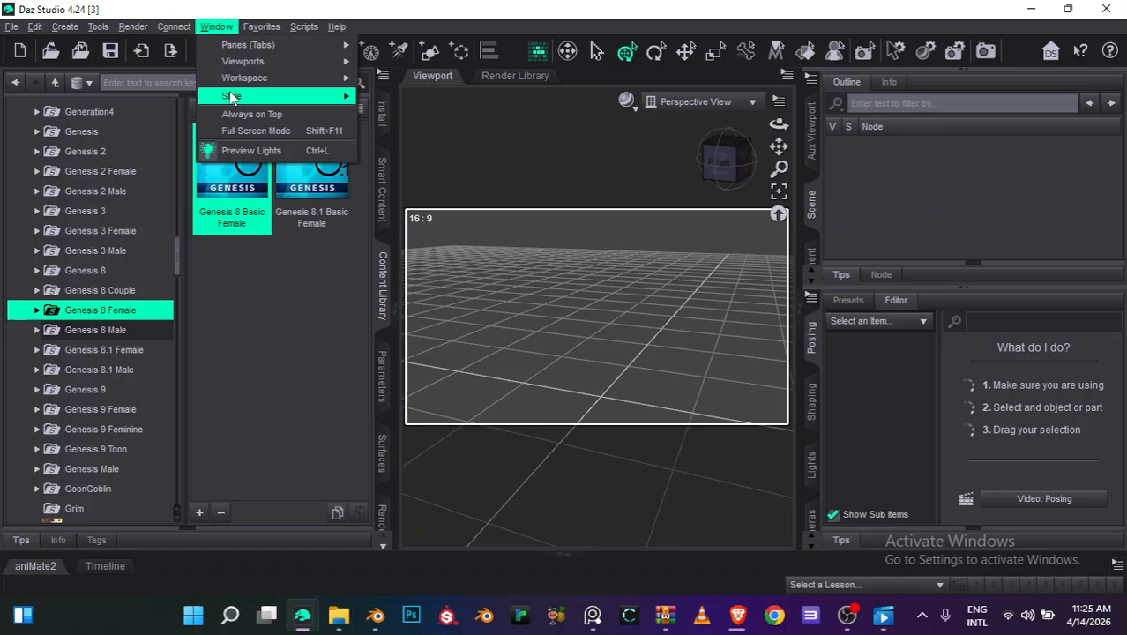
{"action": "left_click", "coordinate": [408, 305]}
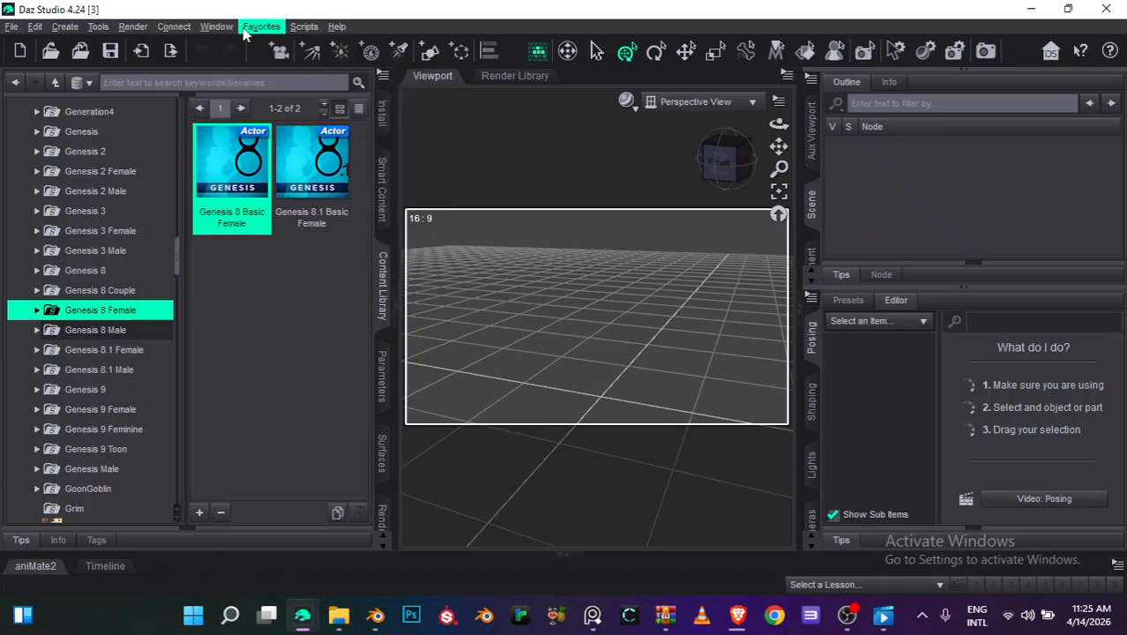
{"action": "left_click", "coordinate": [216, 26]}
{"action": "mouse_move", "coordinate": [284, 51]}
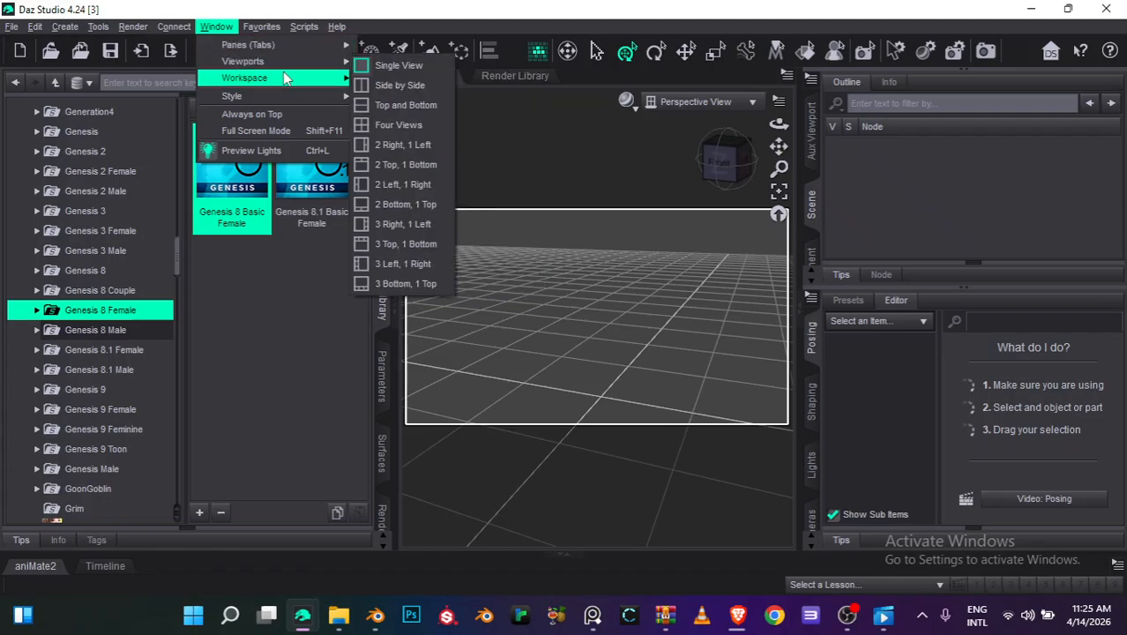
{"action": "mouse_move", "coordinate": [244, 78]}
{"action": "left_click", "coordinate": [399, 288]}
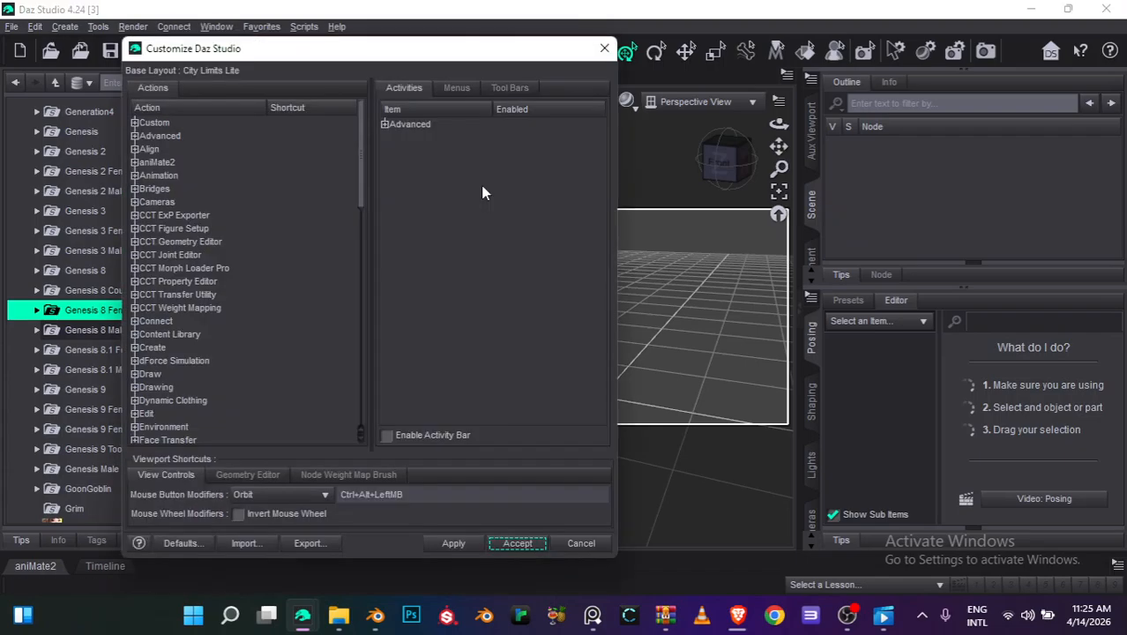
Examine the main menu bar entries and the items contained in the Main and Tools toolbars
{"action": "left_click", "coordinate": [454, 88]}
{"action": "left_click", "coordinate": [385, 125]}
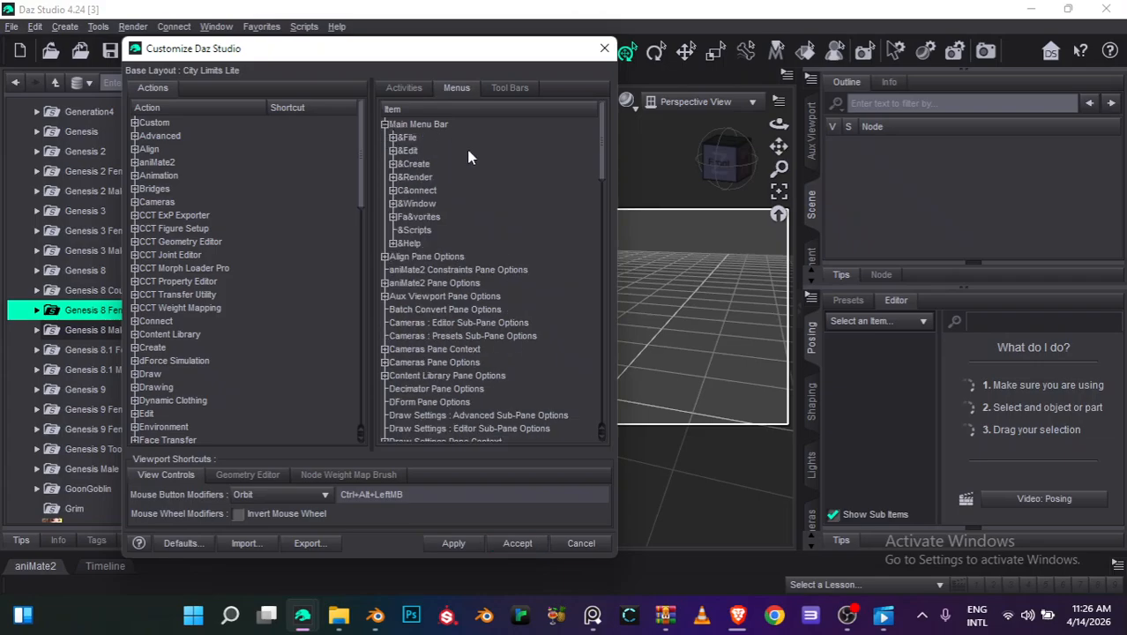
{"action": "left_click", "coordinate": [507, 88]}
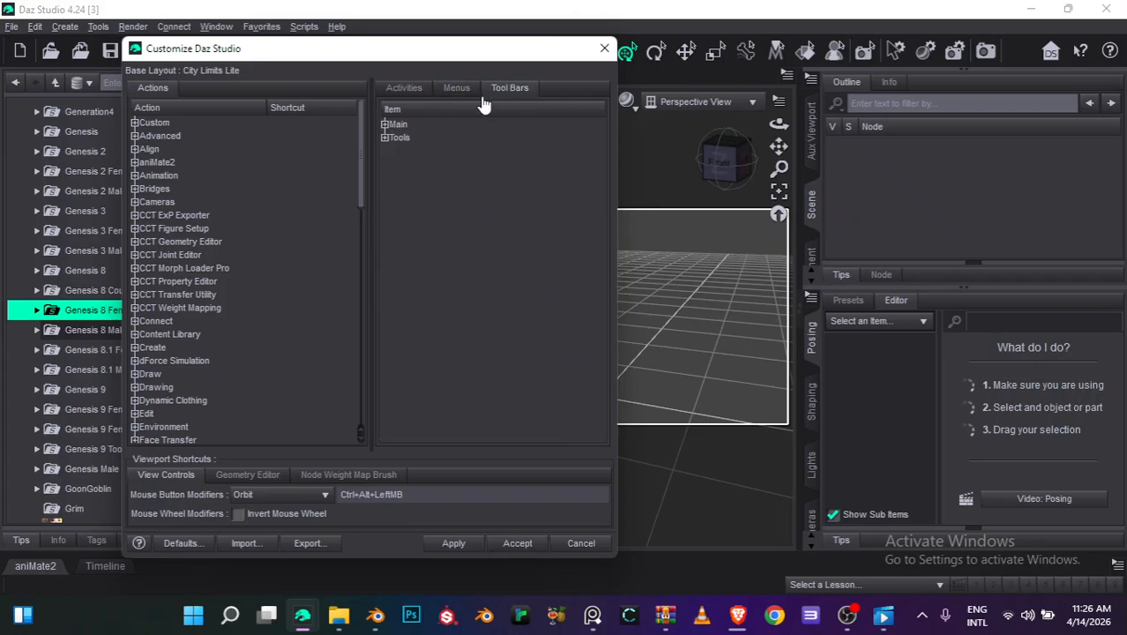
{"action": "left_click", "coordinate": [384, 136]}
{"action": "left_click", "coordinate": [383, 124]}
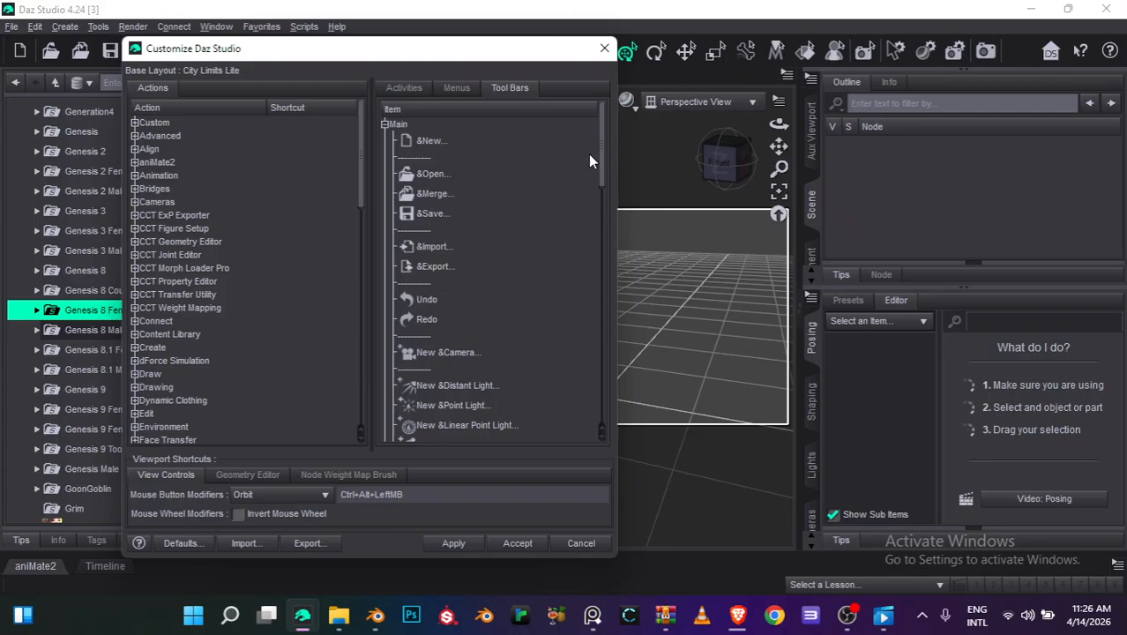
{"action": "left_click_drag", "start_coordinate": [600, 152], "coordinate": [605, 187]}
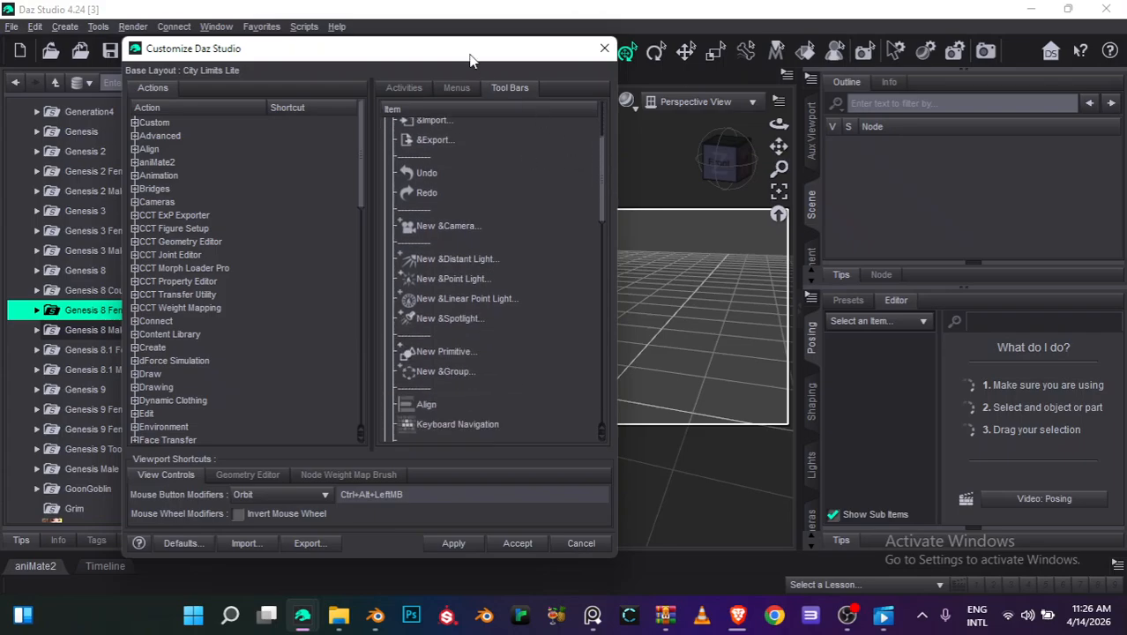
{"action": "left_click_drag", "start_coordinate": [470, 60], "coordinate": [389, 92]}
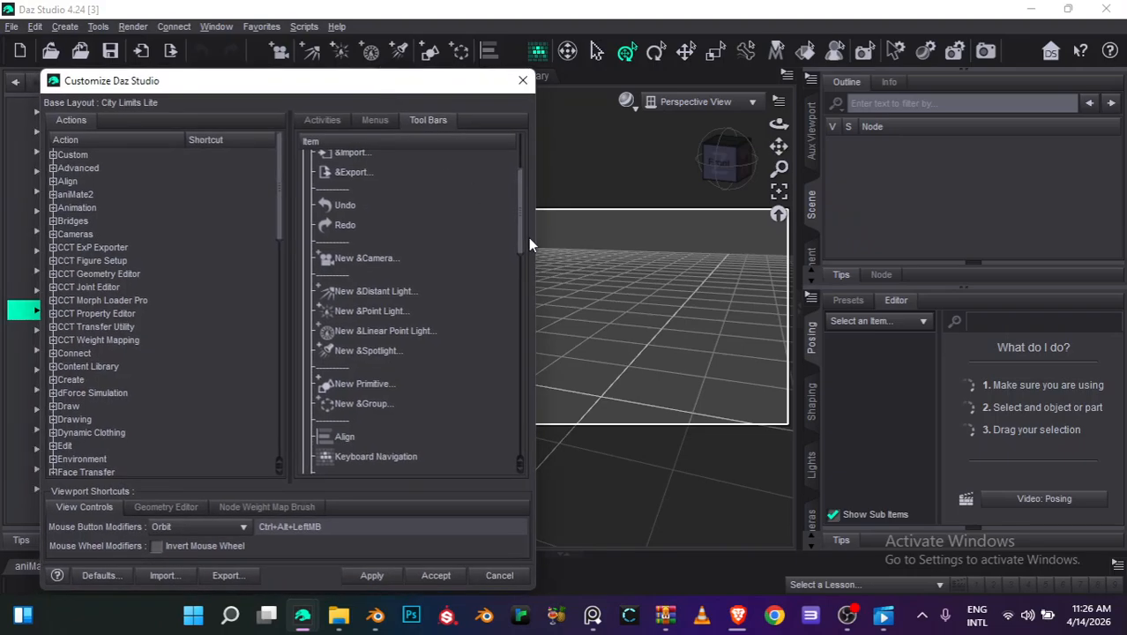
{"action": "left_click_drag", "start_coordinate": [524, 232], "coordinate": [523, 418]}
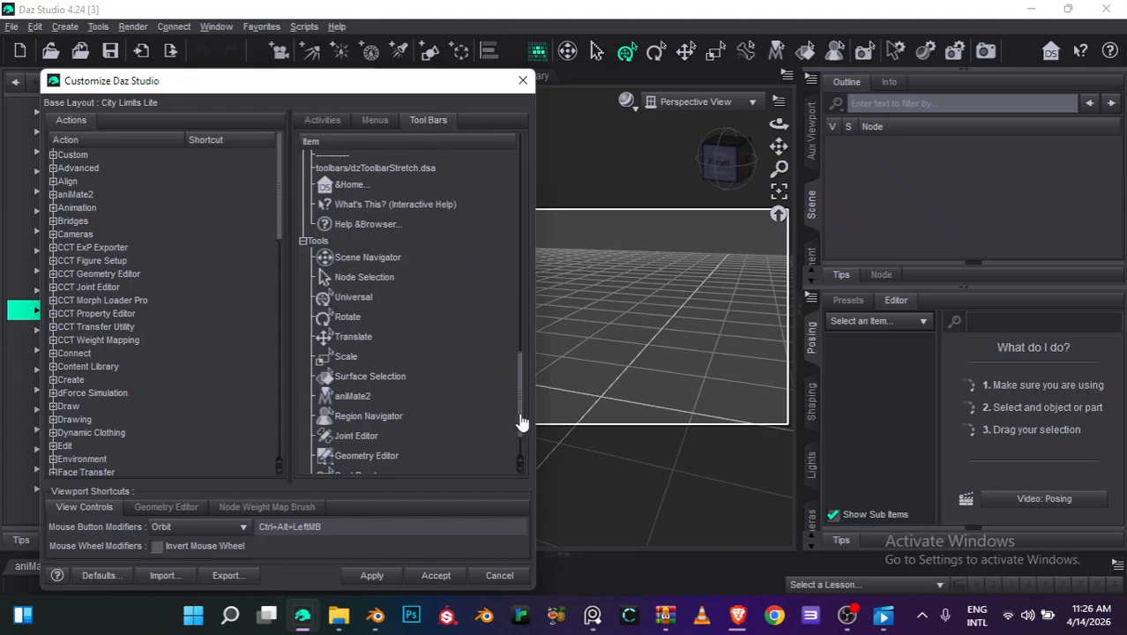
{"action": "left_click_drag", "start_coordinate": [522, 412], "coordinate": [484, 392]}
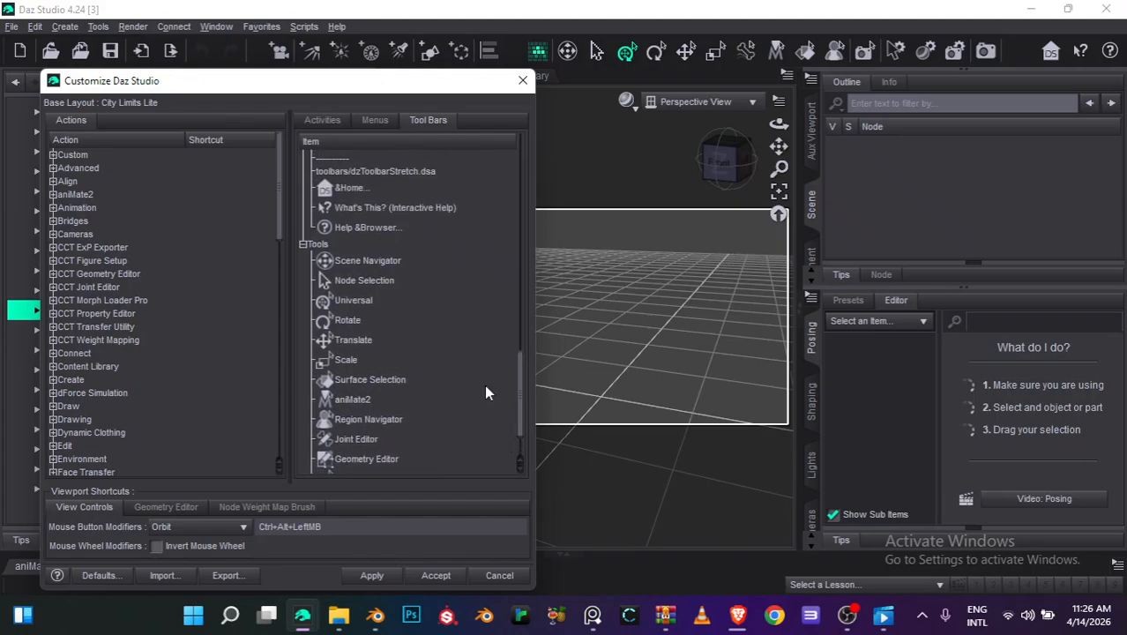
{"action": "left_click", "coordinate": [301, 244]}
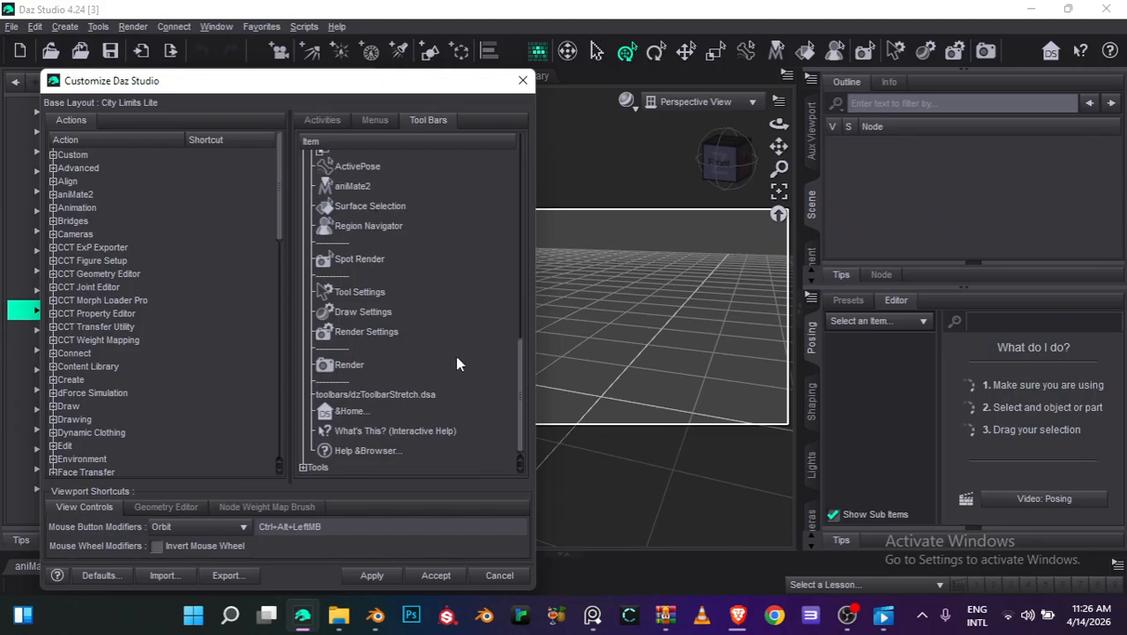
Remove the Draw Settings and Spot Render items from the Main toolbar
{"action": "left_click", "coordinate": [394, 335]}
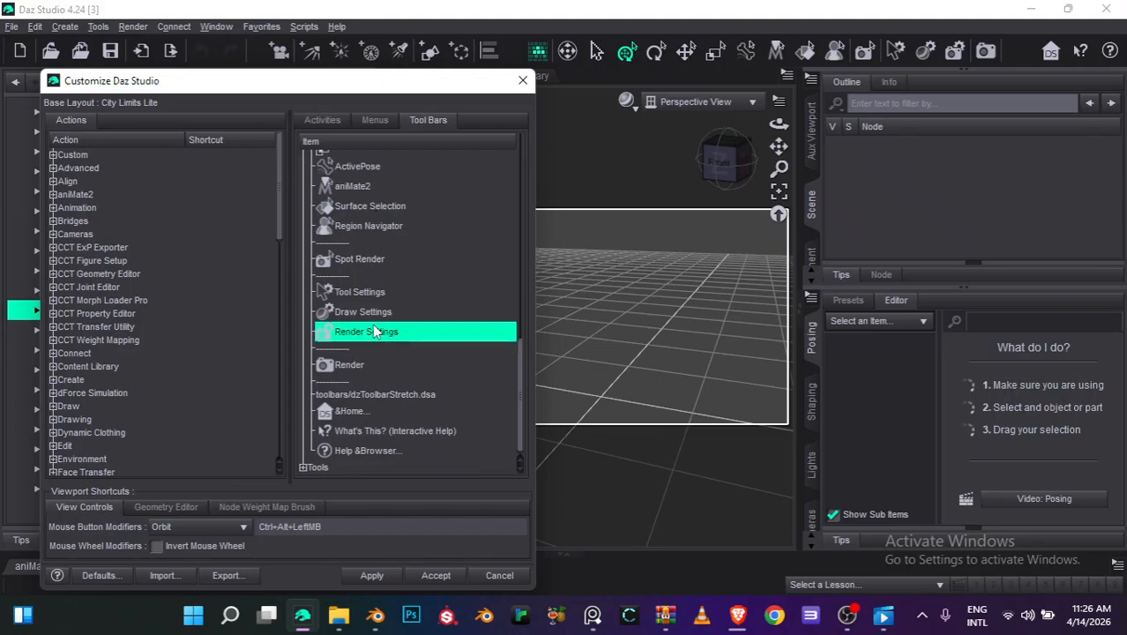
{"action": "left_click", "coordinate": [362, 311]}
{"action": "right_click", "coordinate": [361, 312]}
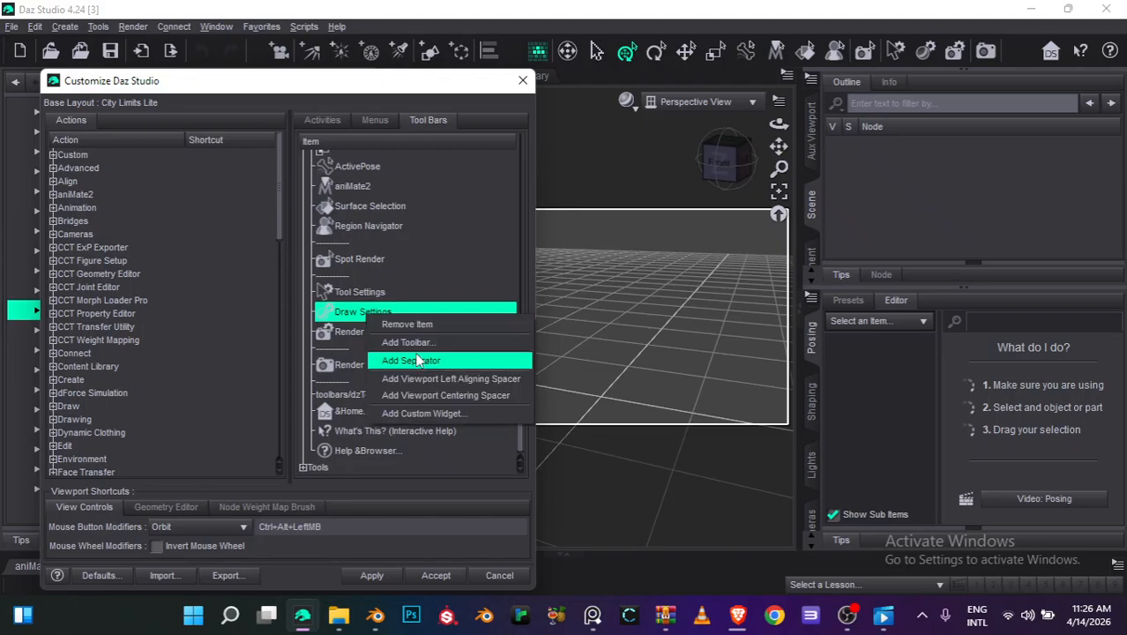
{"action": "left_click", "coordinate": [413, 319]}
{"action": "left_click", "coordinate": [390, 308]}
{"action": "left_click", "coordinate": [391, 267]}
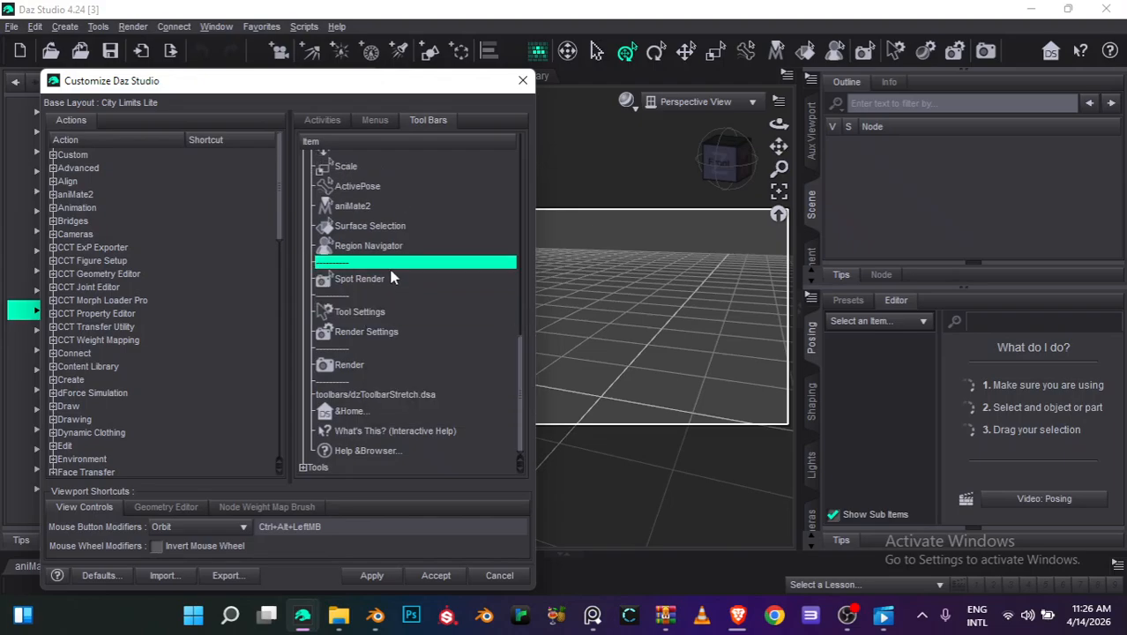
{"action": "left_click", "coordinate": [393, 281]}
{"action": "right_click", "coordinate": [369, 282]}
{"action": "left_click", "coordinate": [393, 294]}
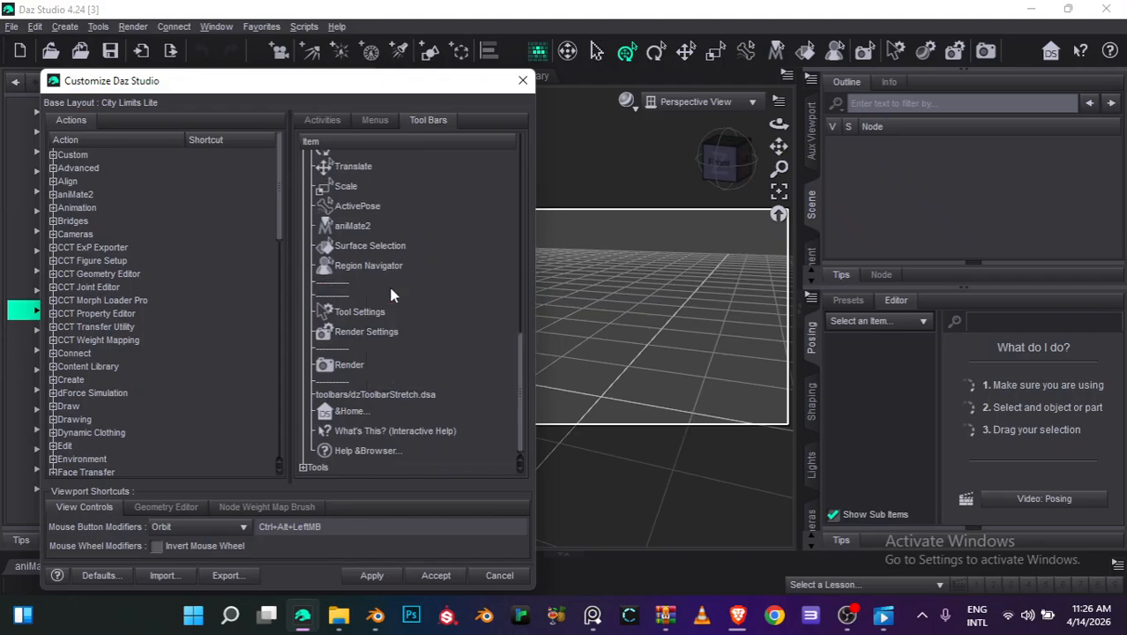
Remove the What's This, Home and Help Browser items from the Main toolbar
{"action": "left_click", "coordinate": [371, 432]}
{"action": "right_click", "coordinate": [370, 433]}
{"action": "left_click", "coordinate": [401, 439]}
{"action": "left_click", "coordinate": [402, 429]}
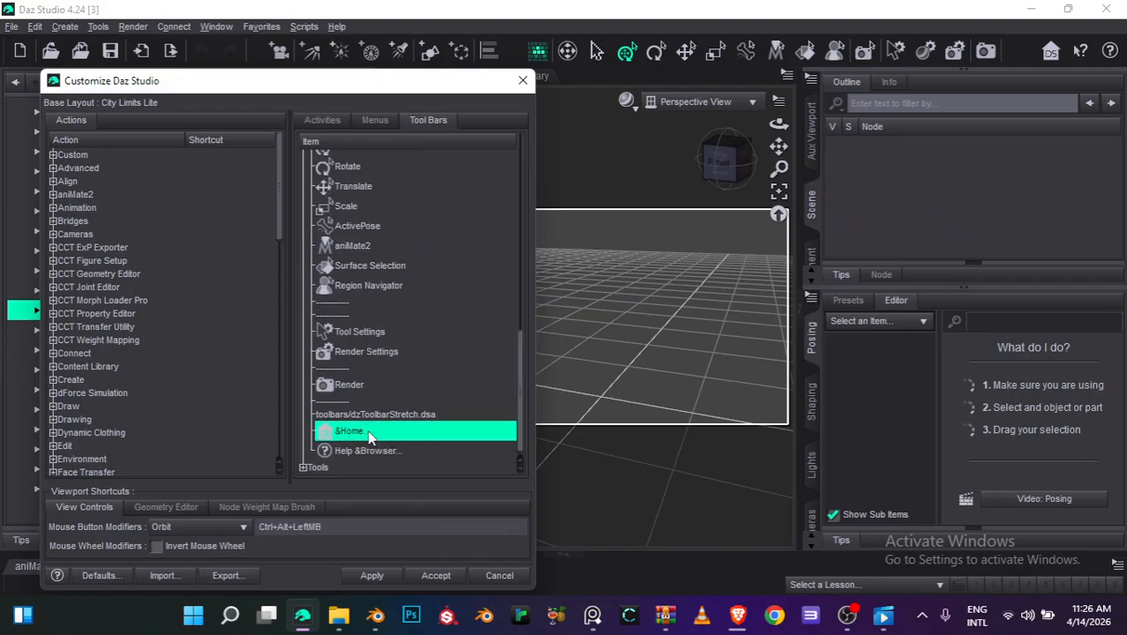
{"action": "right_click", "coordinate": [401, 430]}
{"action": "left_click", "coordinate": [395, 441]}
{"action": "left_click", "coordinate": [363, 451]}
{"action": "right_click", "coordinate": [352, 452]}
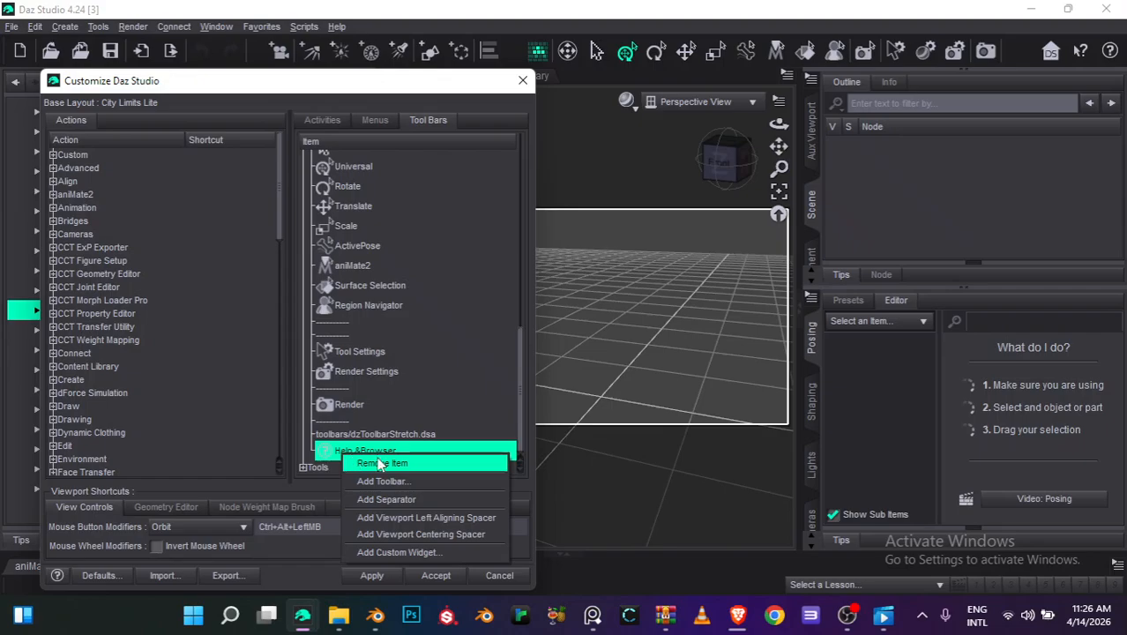
{"action": "left_click", "coordinate": [381, 463]}
Move a separator and the Render Settings item to directly after Keyboard Navigation in the Main toolbar
{"action": "left_click_drag", "start_coordinate": [519, 368], "coordinate": [520, 338]}
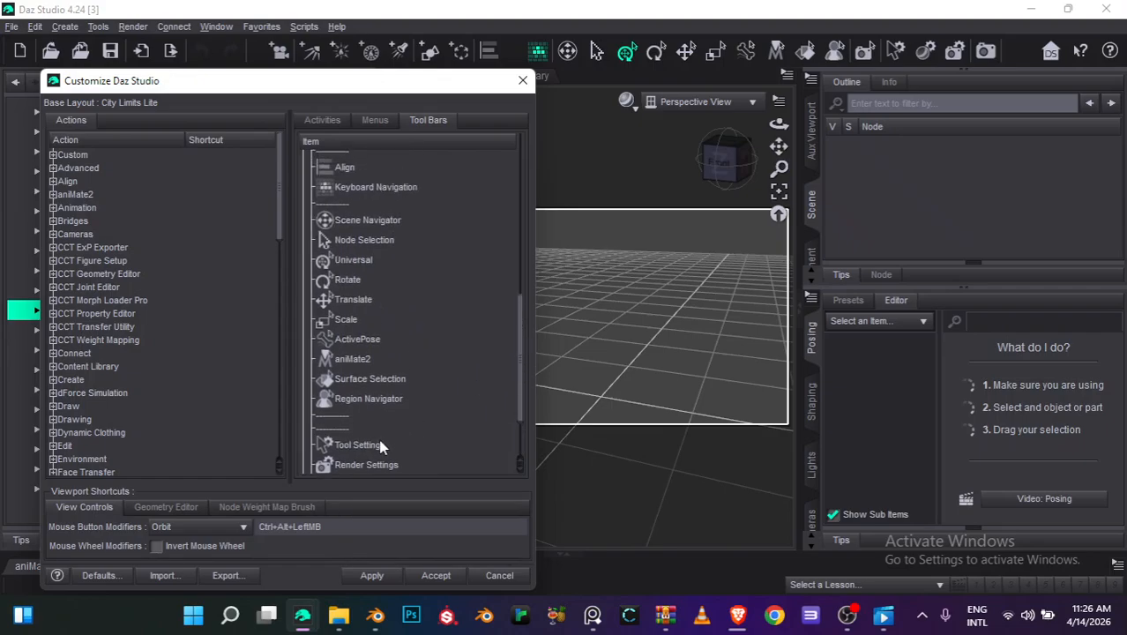
{"action": "left_click", "coordinate": [365, 448]}
{"action": "left_click", "coordinate": [337, 463]}
{"action": "left_click_drag", "start_coordinate": [334, 467], "coordinate": [381, 202]}
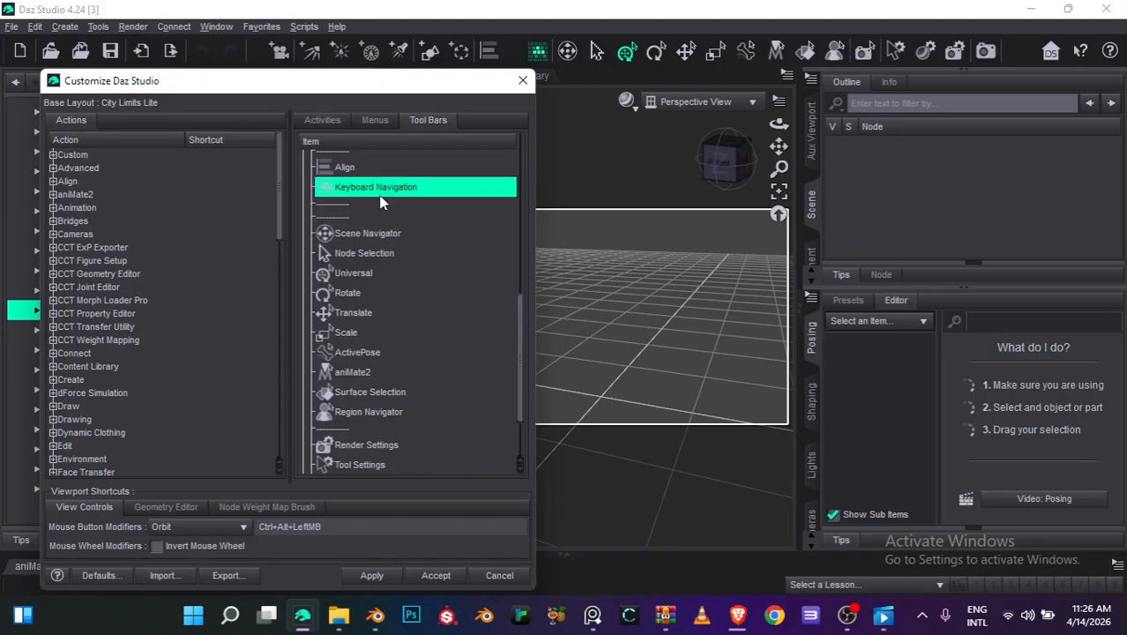
{"action": "left_click", "coordinate": [350, 466]}
{"action": "left_click_drag", "start_coordinate": [337, 447], "coordinate": [381, 206]}
{"action": "left_click_drag", "start_coordinate": [524, 317], "coordinate": [525, 220]}
Move Render Settings between Undo and Redo, and place Redo between Merge and Save in the Main toolbar
{"action": "left_click", "coordinate": [322, 450]}
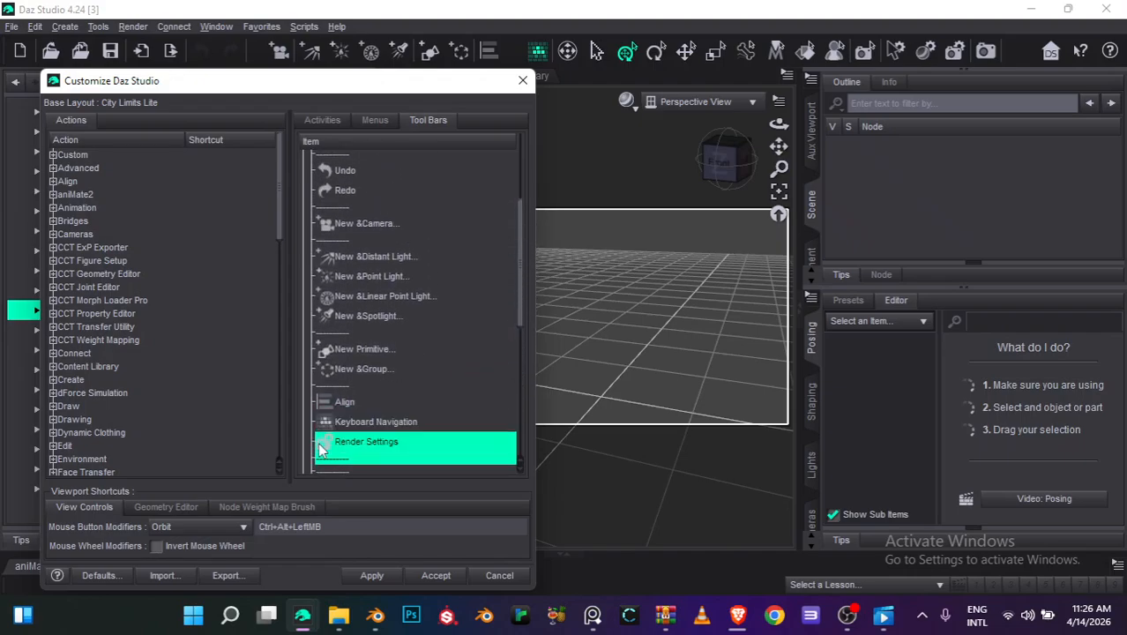
{"action": "left_click_drag", "start_coordinate": [330, 447], "coordinate": [352, 201]}
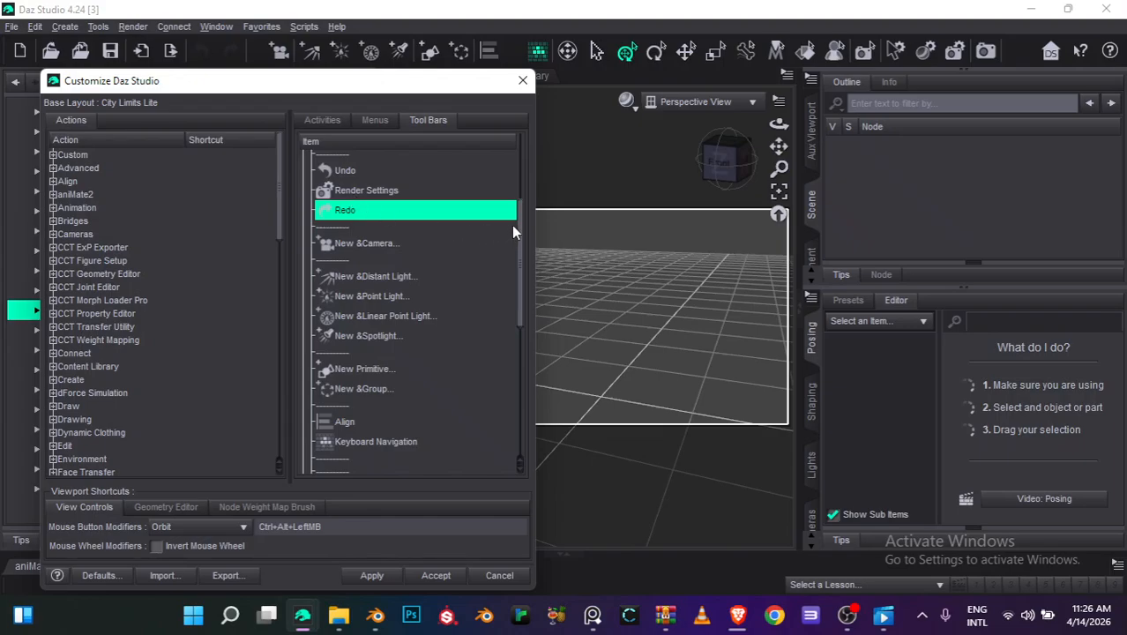
{"action": "left_click_drag", "start_coordinate": [514, 232], "coordinate": [517, 164]}
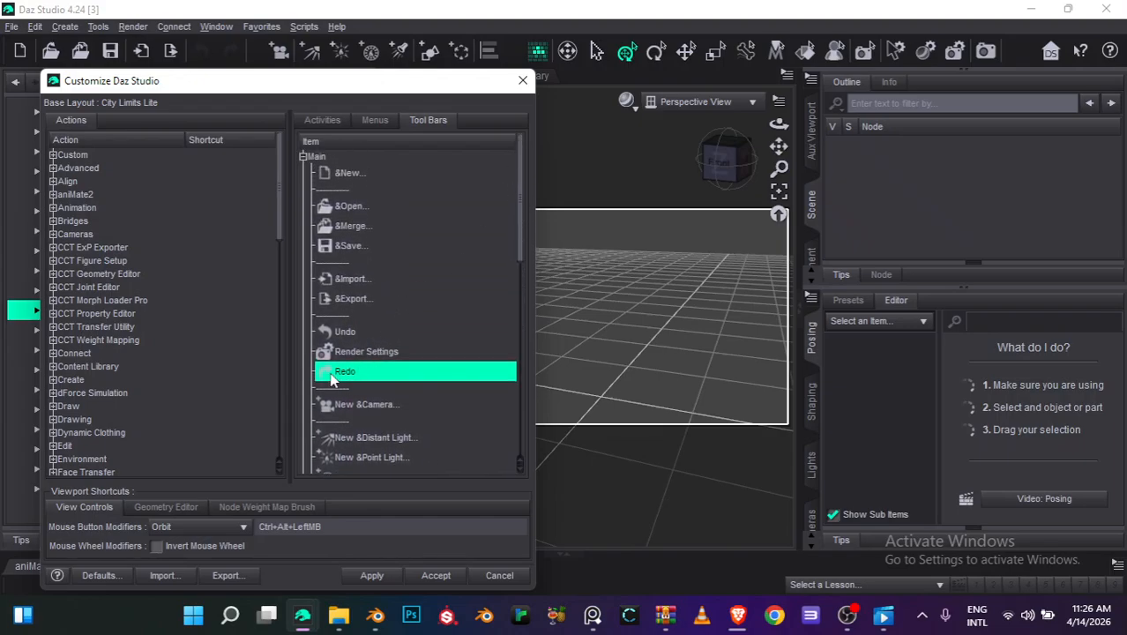
{"action": "left_click_drag", "start_coordinate": [327, 371], "coordinate": [365, 251]}
Remove Merge from the Main toolbar and place Render Settings directly after Open
{"action": "left_click", "coordinate": [359, 236]}
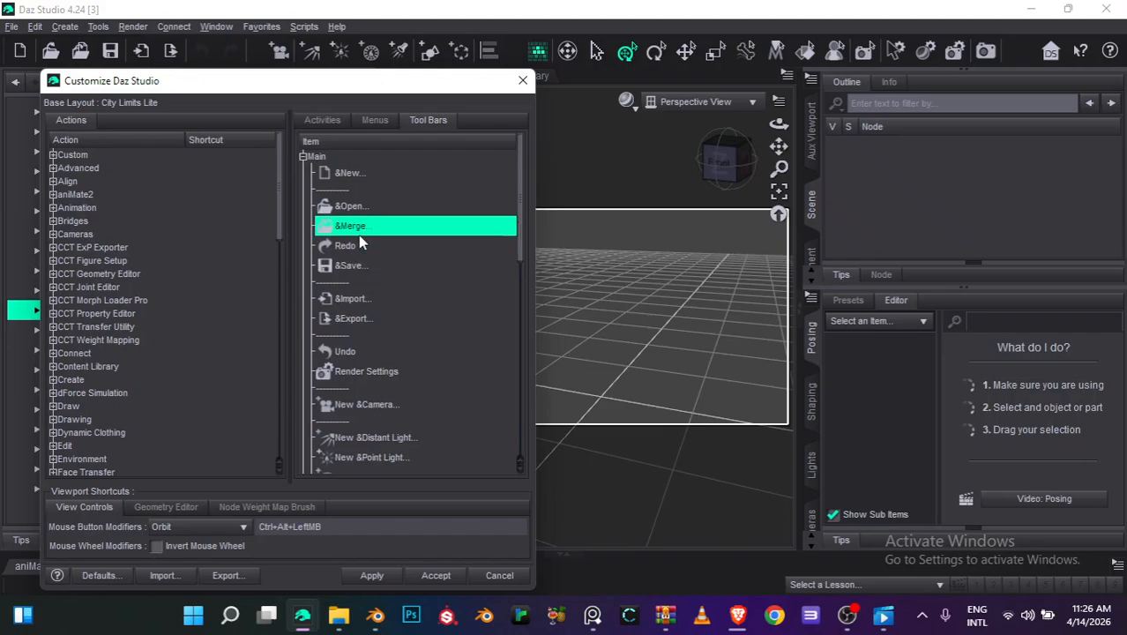
{"action": "right_click", "coordinate": [360, 232]}
{"action": "left_click", "coordinate": [396, 235]}
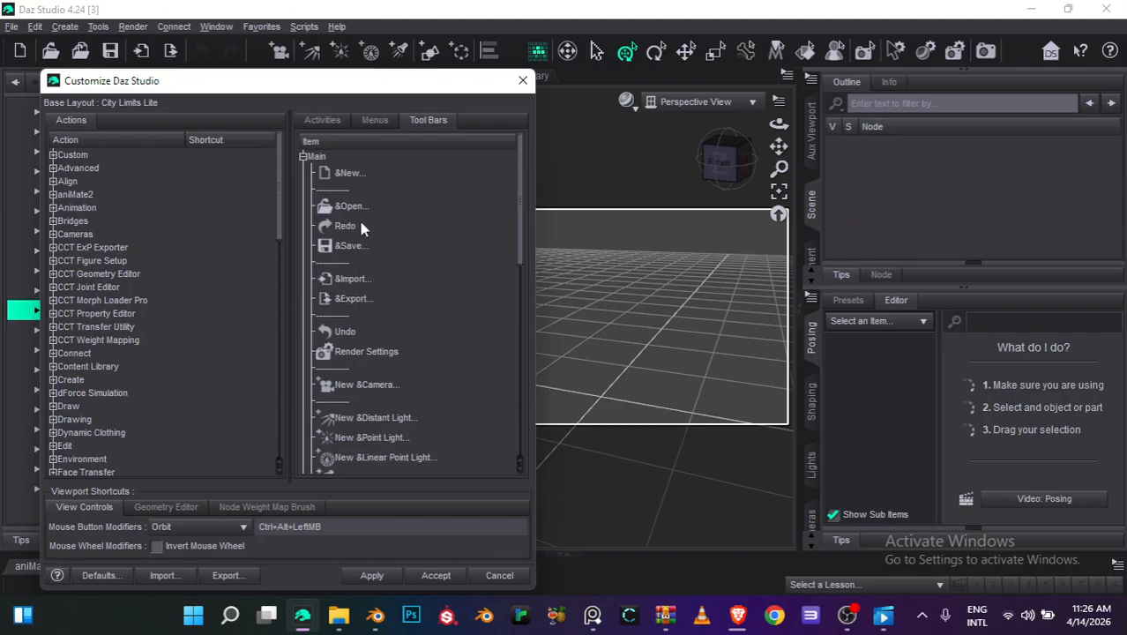
{"action": "left_click_drag", "start_coordinate": [375, 351], "coordinate": [354, 224]}
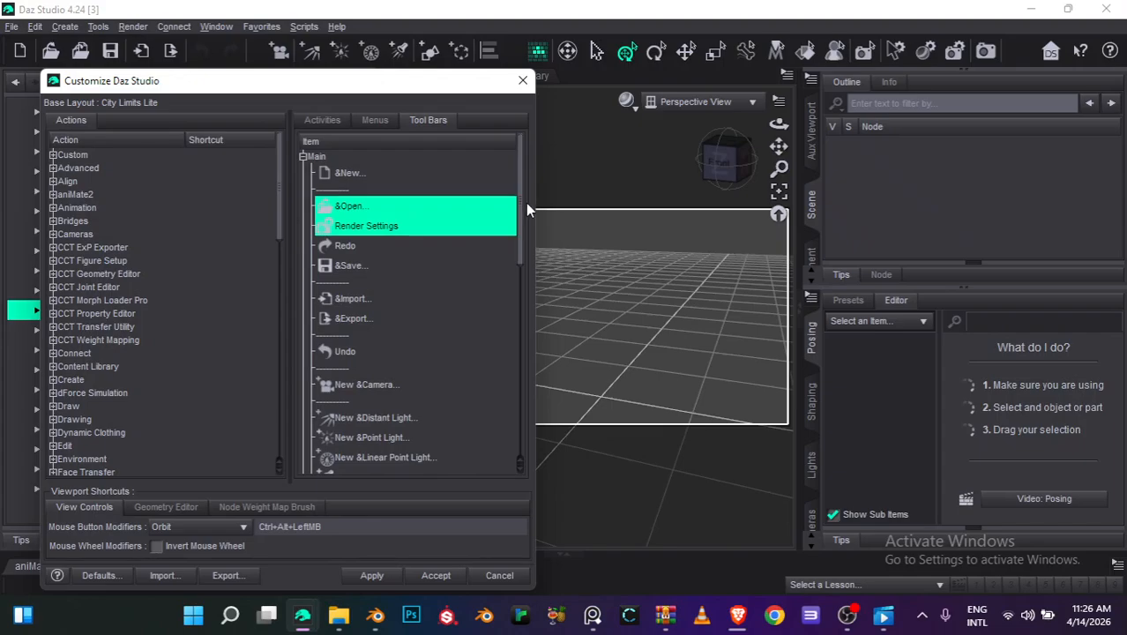
Remove the New Point Light, New Linear Point Light and New Spotlight items from the Main toolbar
{"action": "left_click_drag", "start_coordinate": [525, 209], "coordinate": [511, 319]}
{"action": "left_click", "coordinate": [383, 199]}
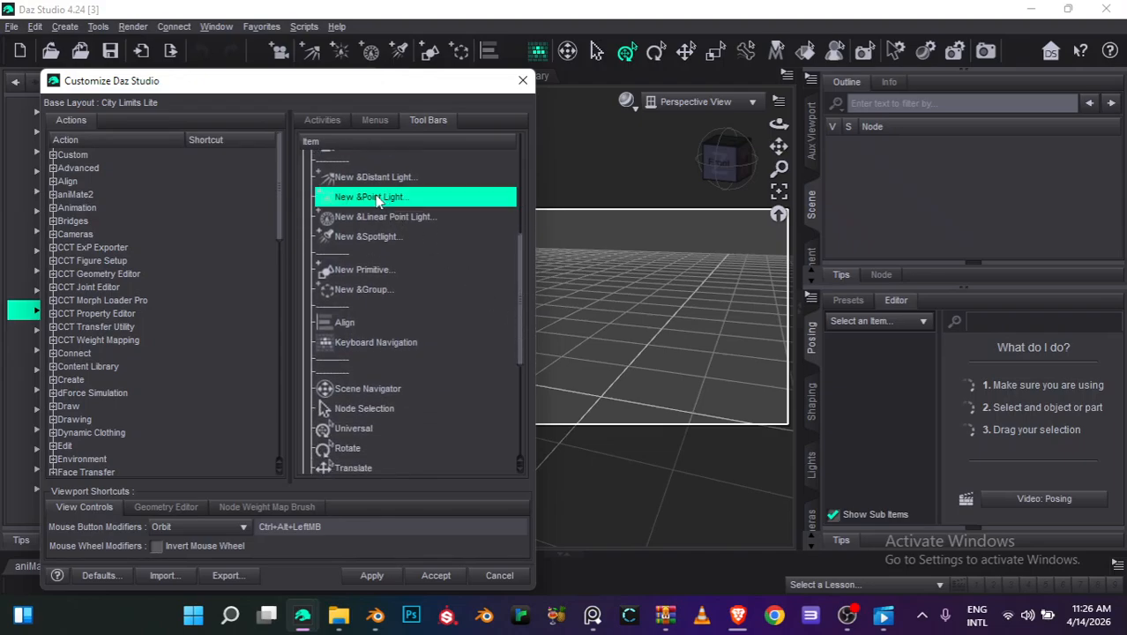
{"action": "left_click", "coordinate": [379, 179]}
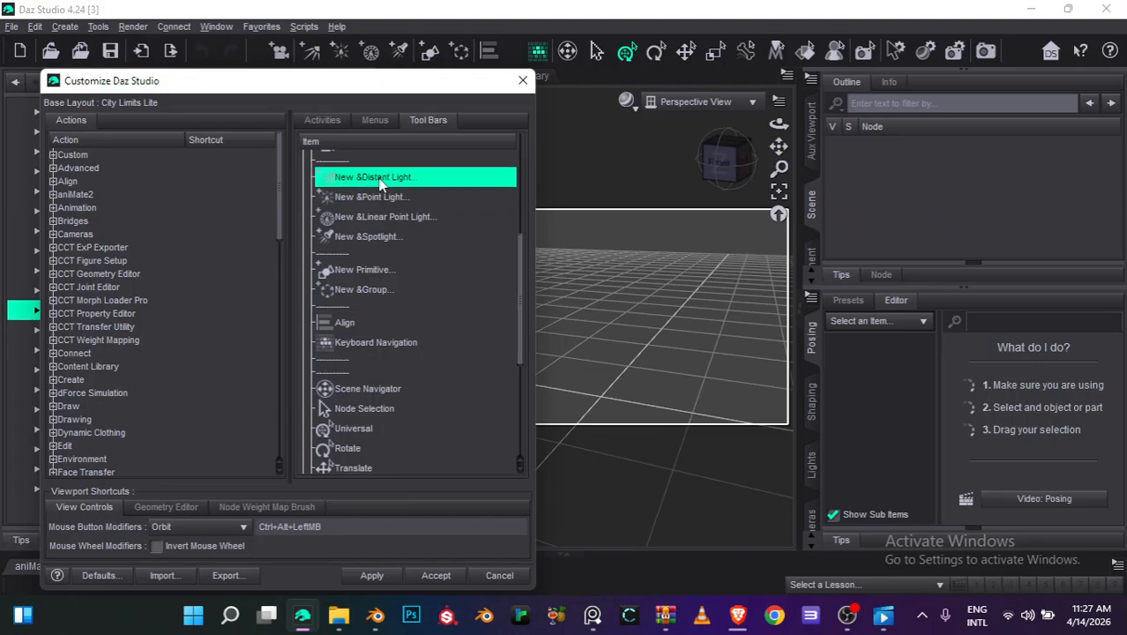
{"action": "left_click", "coordinate": [426, 197]}
{"action": "right_click", "coordinate": [389, 199]}
{"action": "left_click", "coordinate": [428, 206]}
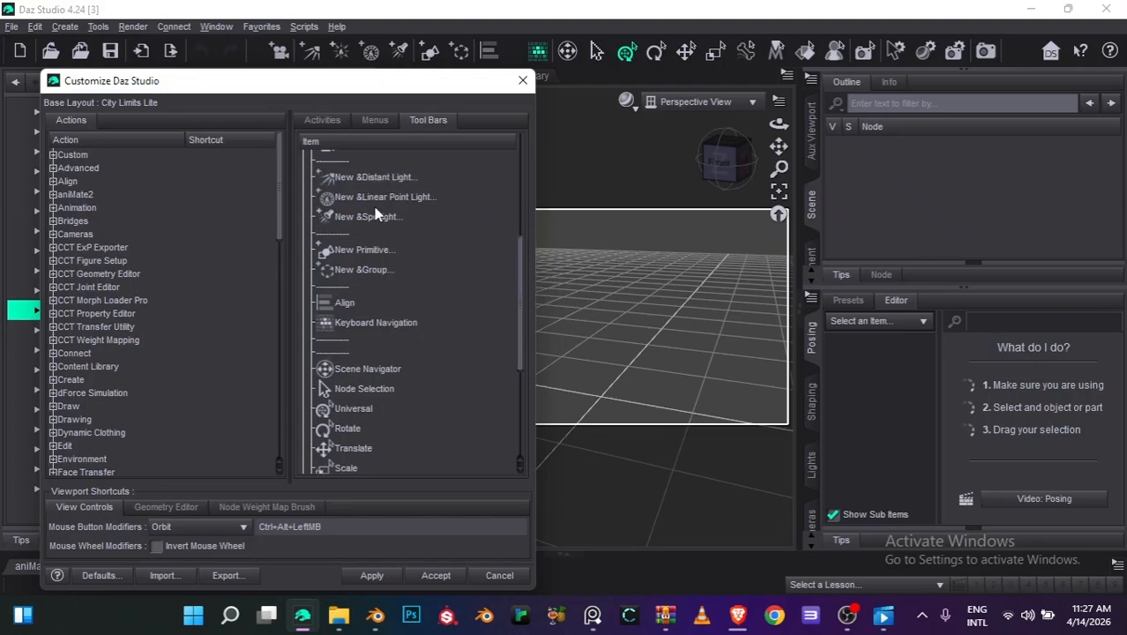
{"action": "left_click", "coordinate": [380, 197]}
{"action": "right_click", "coordinate": [377, 200]}
{"action": "left_click", "coordinate": [410, 211]}
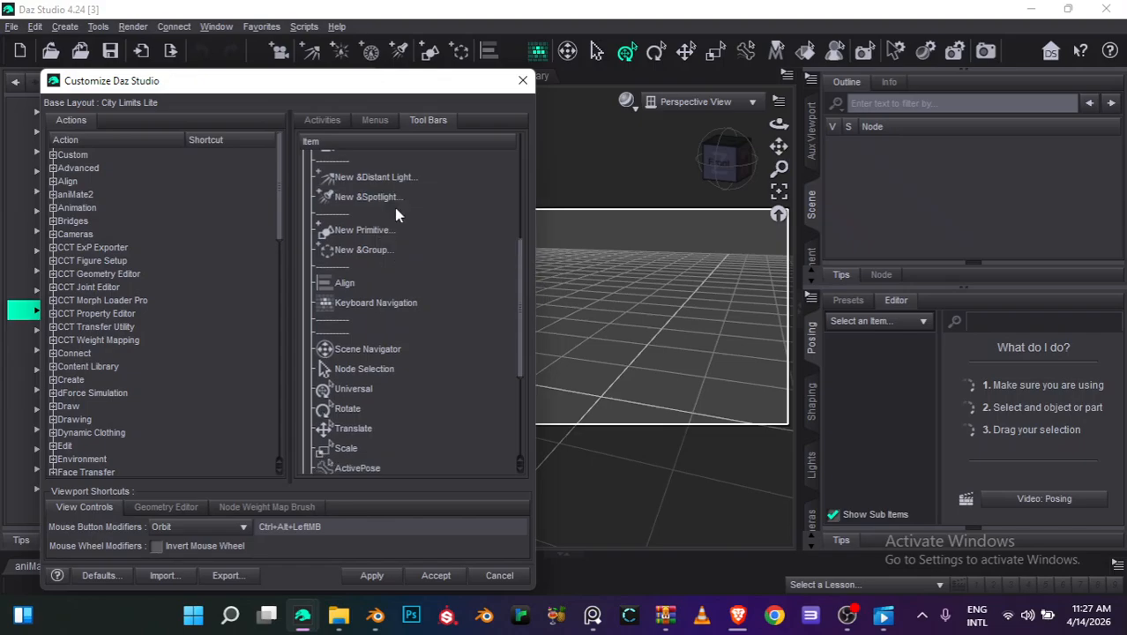
{"action": "left_click", "coordinate": [393, 198]}
{"action": "right_click", "coordinate": [392, 199]}
{"action": "left_click", "coordinate": [411, 210]}
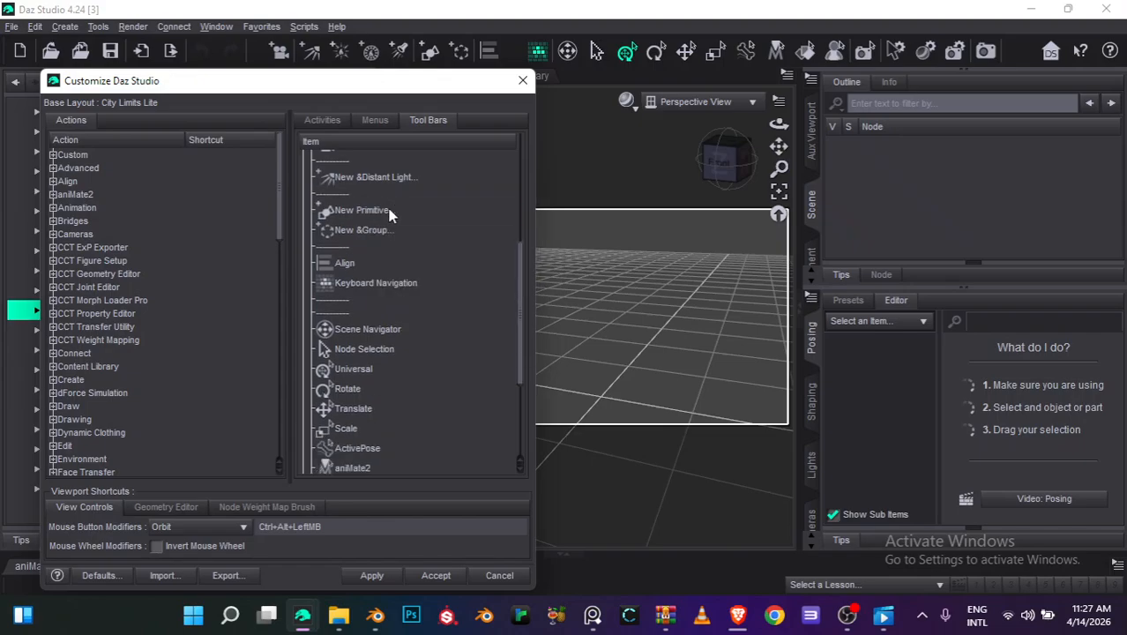
{"action": "left_click", "coordinate": [381, 231]}
{"action": "left_click", "coordinate": [390, 284]}
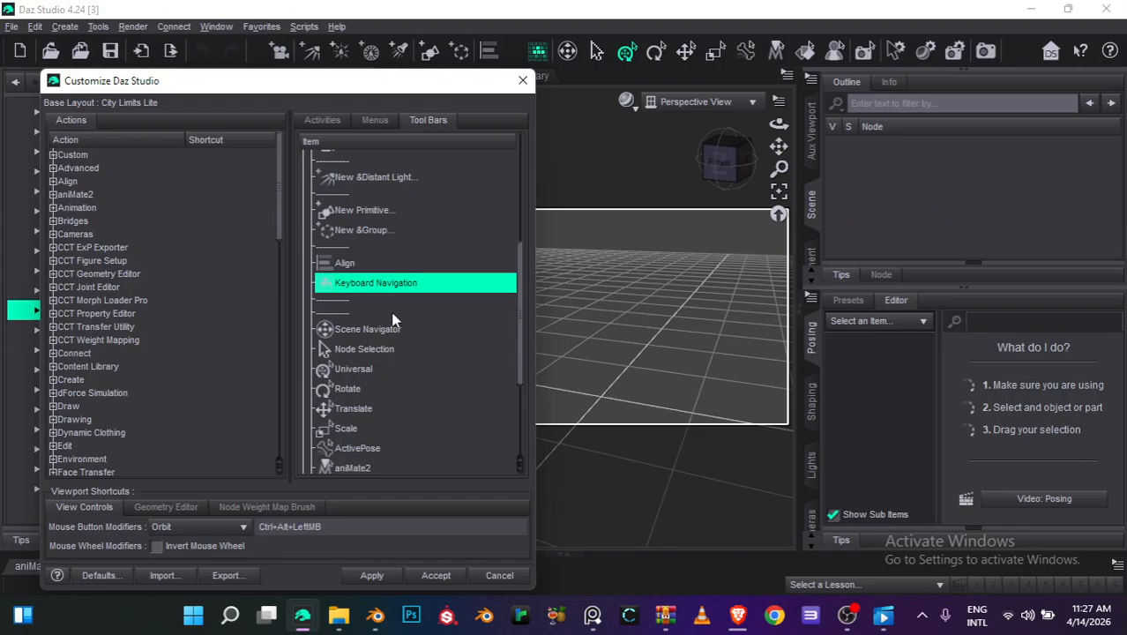
{"action": "left_click", "coordinate": [394, 328]}
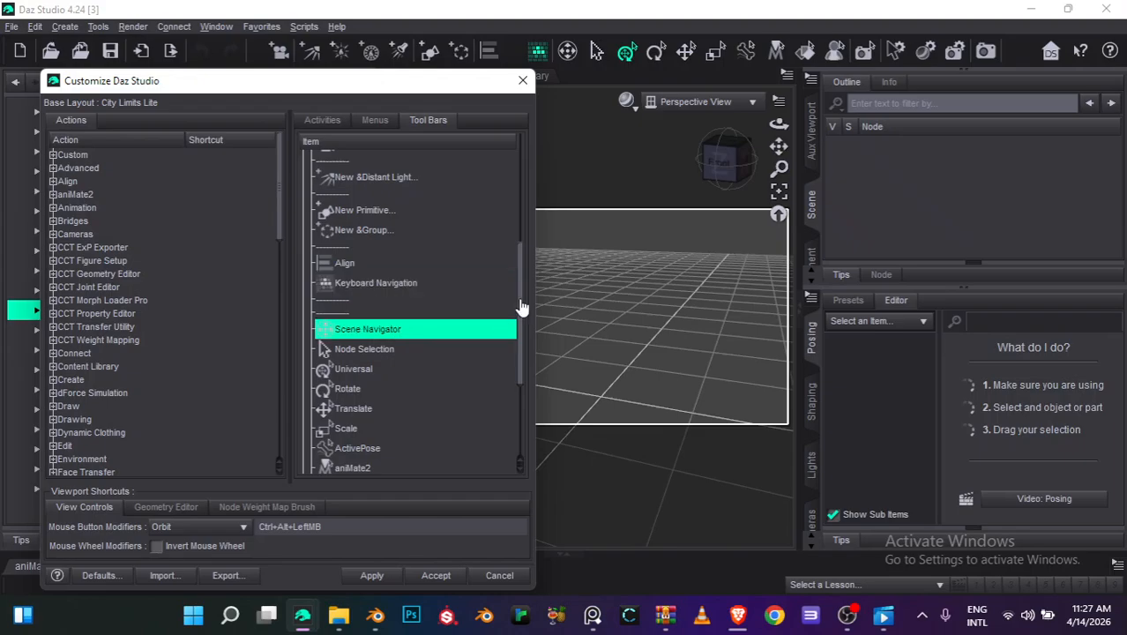
Remove the Surface Selection and ActivePose items from the Main toolbar
{"action": "left_click_drag", "start_coordinate": [521, 307], "coordinate": [521, 355]}
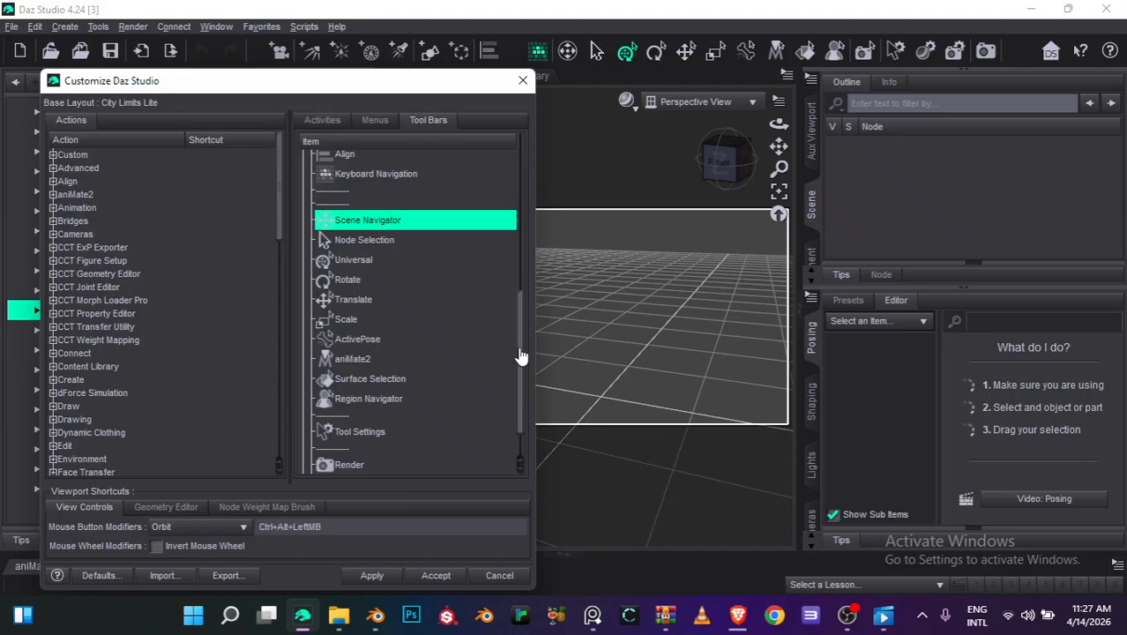
{"action": "left_click", "coordinate": [402, 242]}
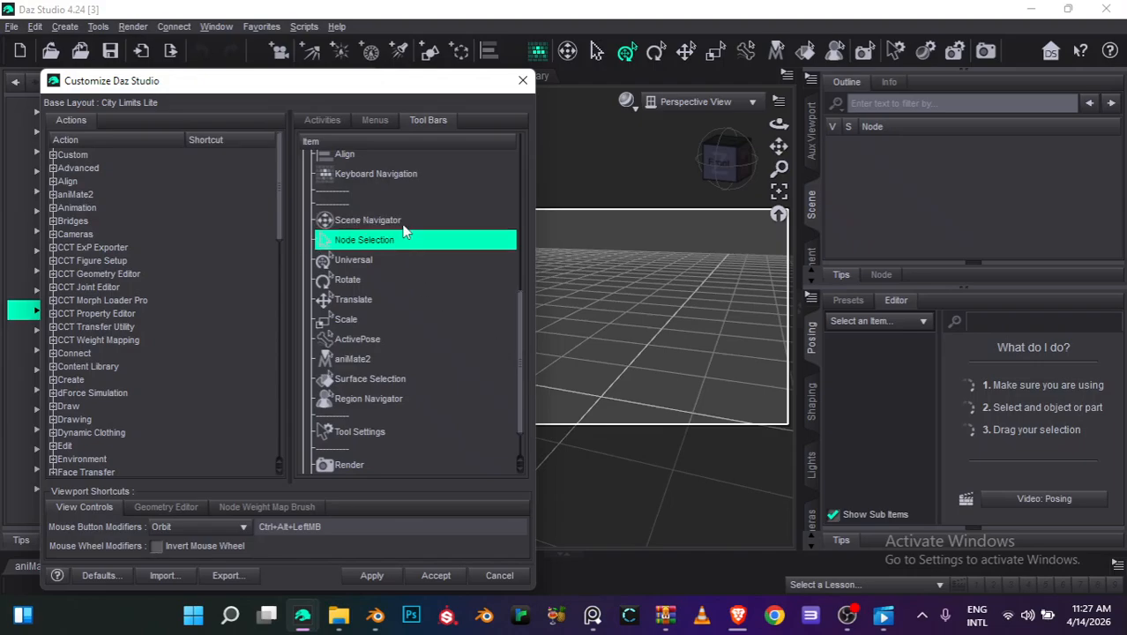
{"action": "left_click", "coordinate": [406, 227]}
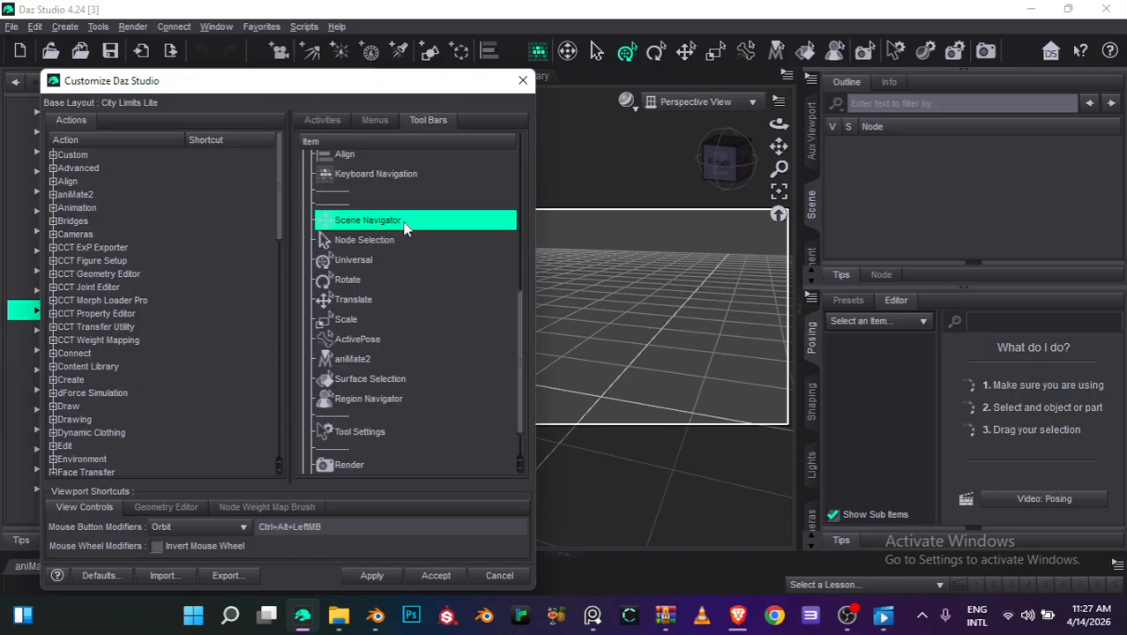
{"action": "right_click", "coordinate": [385, 389]}
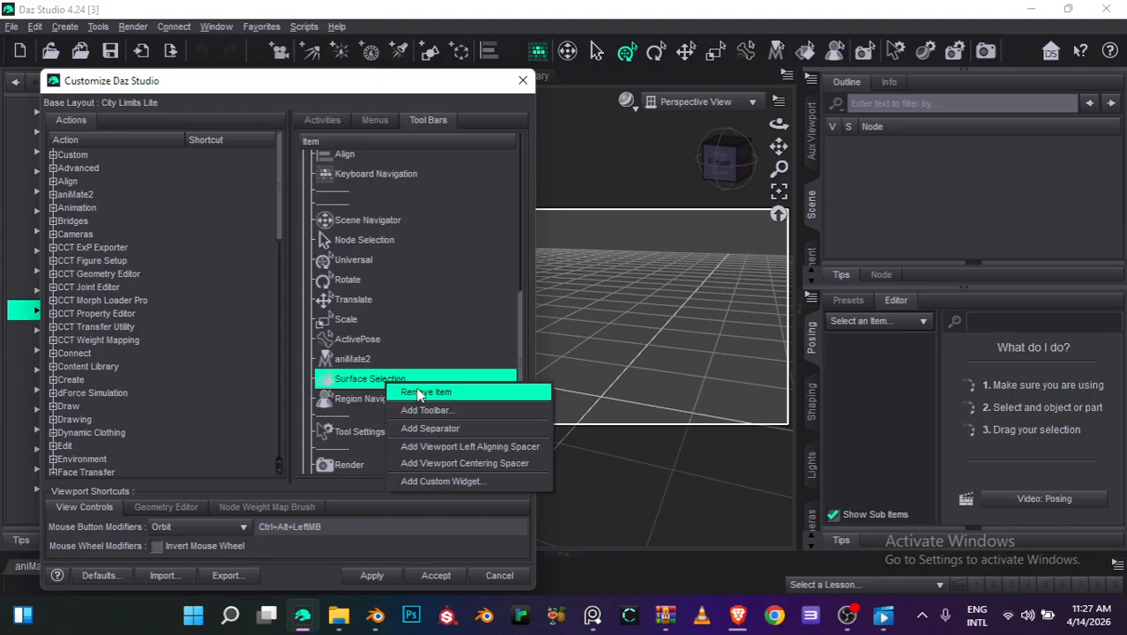
{"action": "left_click", "coordinate": [423, 393]}
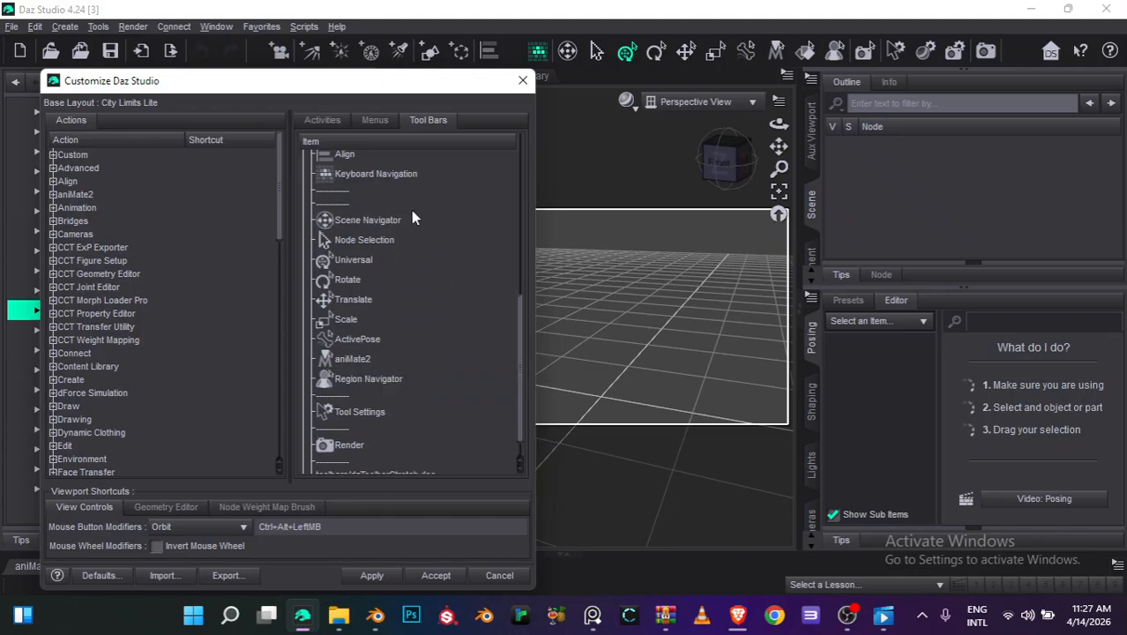
{"action": "left_click", "coordinate": [348, 343]}
{"action": "right_click", "coordinate": [351, 343]}
{"action": "left_click", "coordinate": [374, 352]}
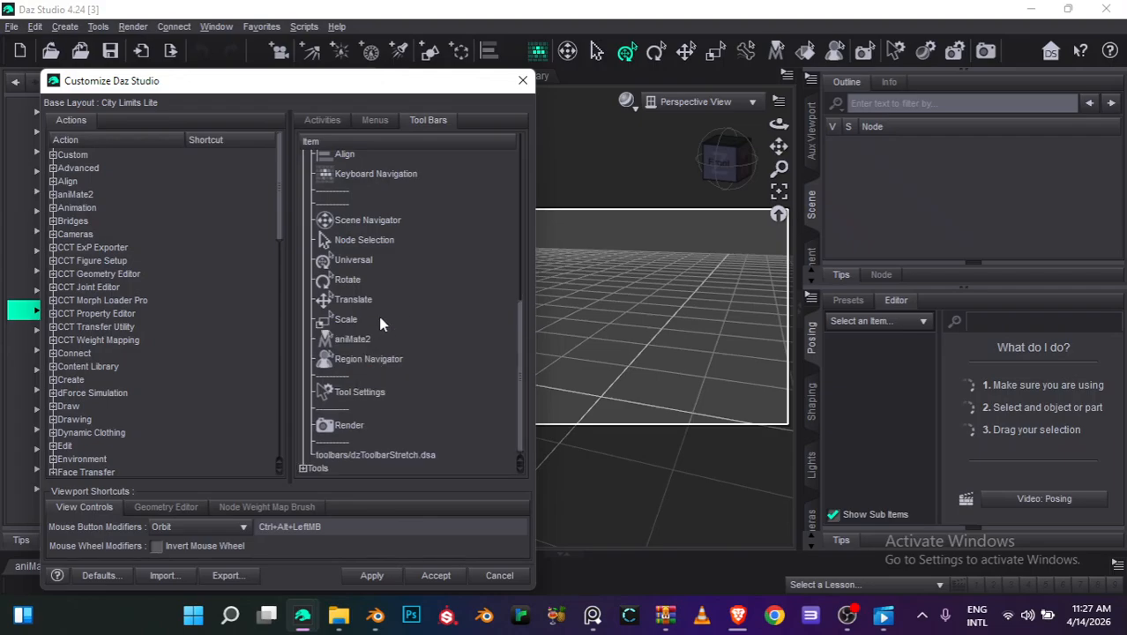
Remove the Scale and aniMate2 items from the Main toolbar
{"action": "left_click", "coordinate": [381, 320]}
{"action": "right_click", "coordinate": [382, 320]}
{"action": "left_click", "coordinate": [395, 329]}
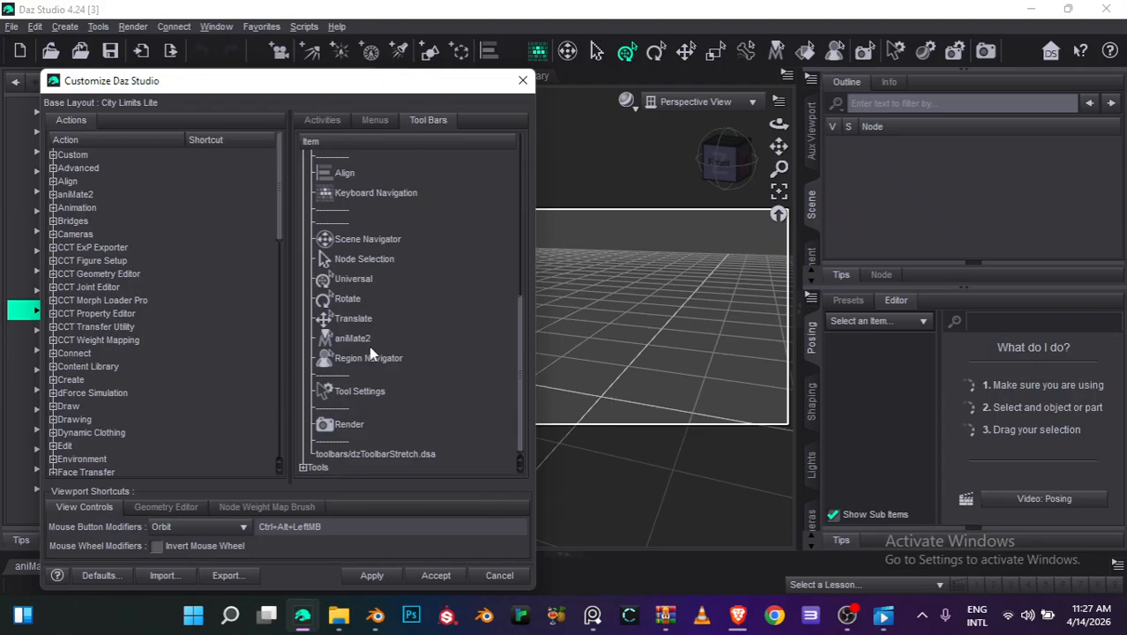
{"action": "left_click", "coordinate": [361, 338]}
{"action": "right_click", "coordinate": [365, 337]}
{"action": "left_click", "coordinate": [388, 347]}
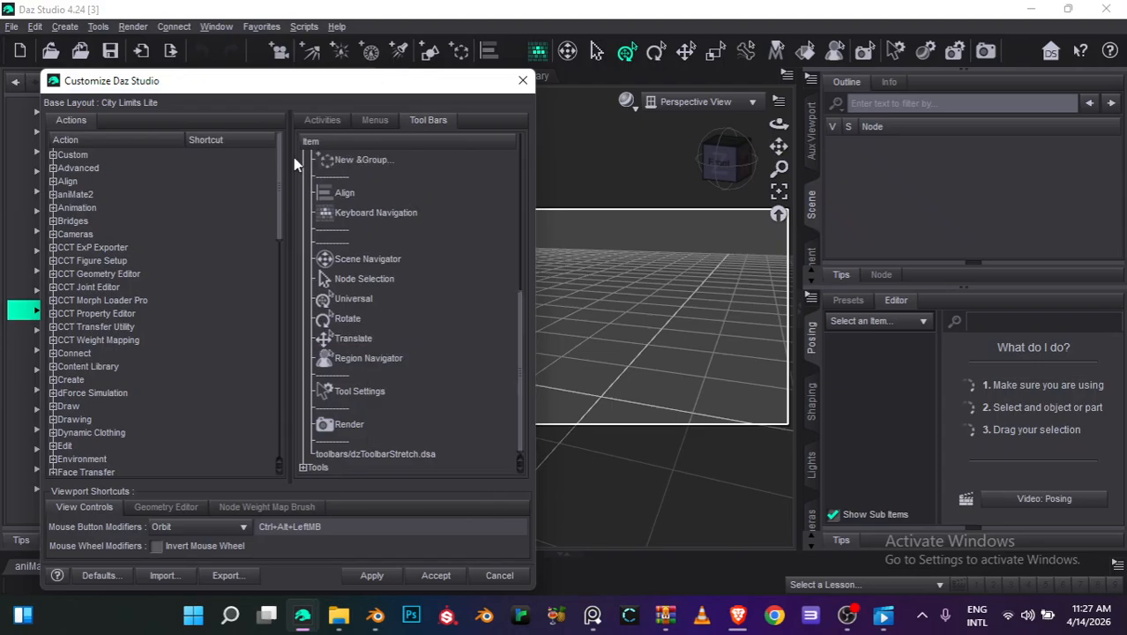
Remove the Region Navigator and Node Selection items from the Main toolbar and apply the toolbar changes
{"action": "left_click", "coordinate": [369, 356]}
{"action": "right_click", "coordinate": [374, 358]}
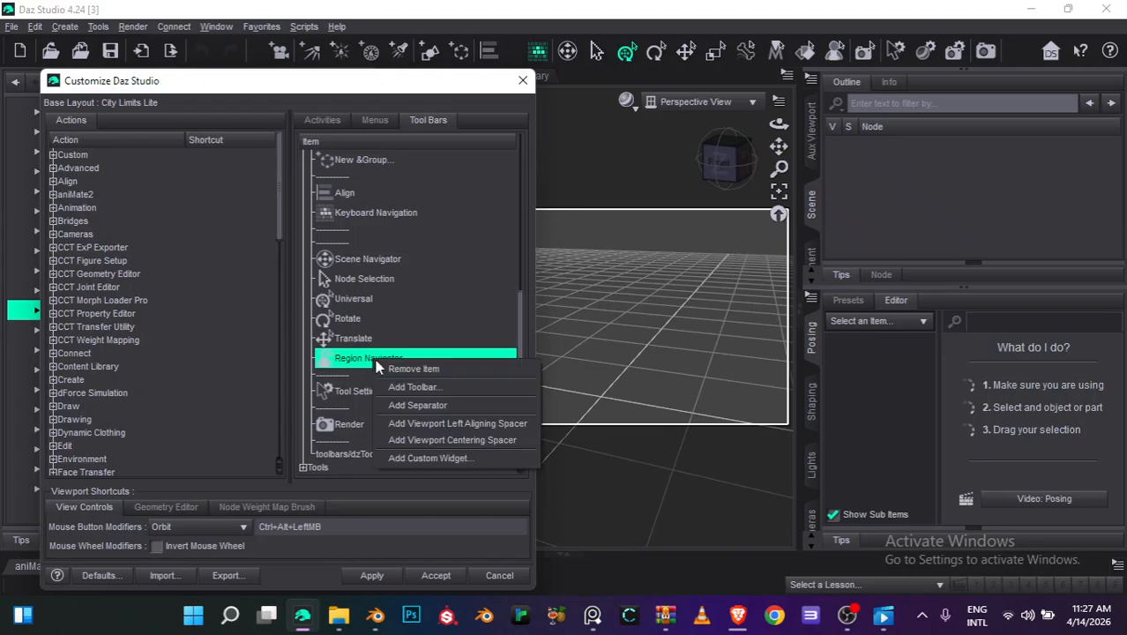
{"action": "left_click", "coordinate": [390, 367]}
{"action": "left_click", "coordinate": [343, 301]}
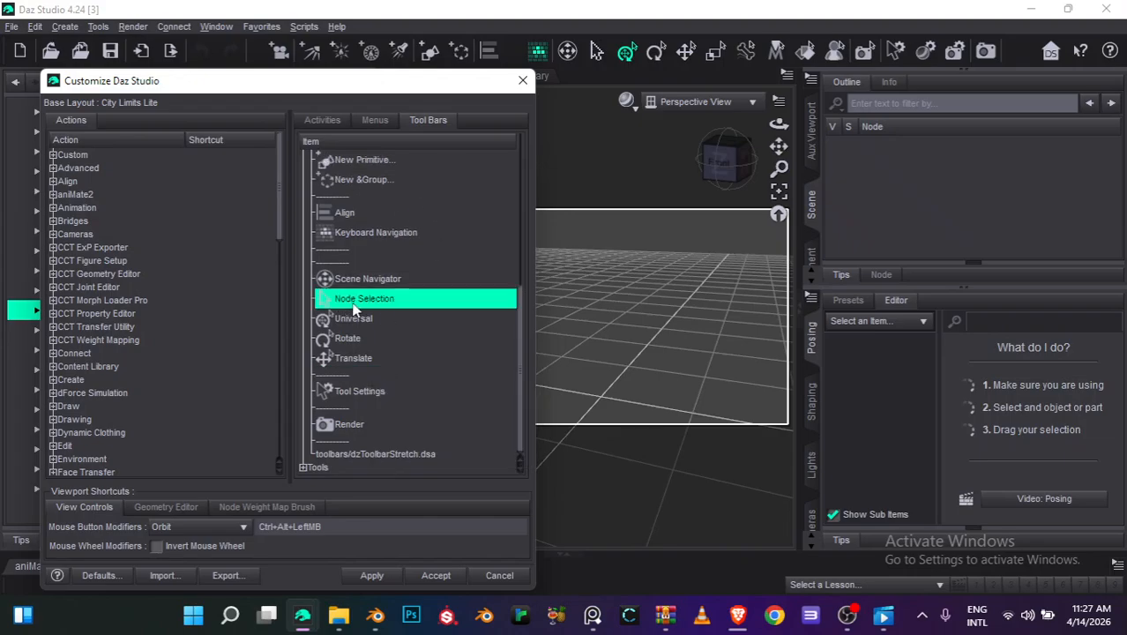
{"action": "right_click", "coordinate": [372, 306]}
{"action": "left_click", "coordinate": [390, 314]}
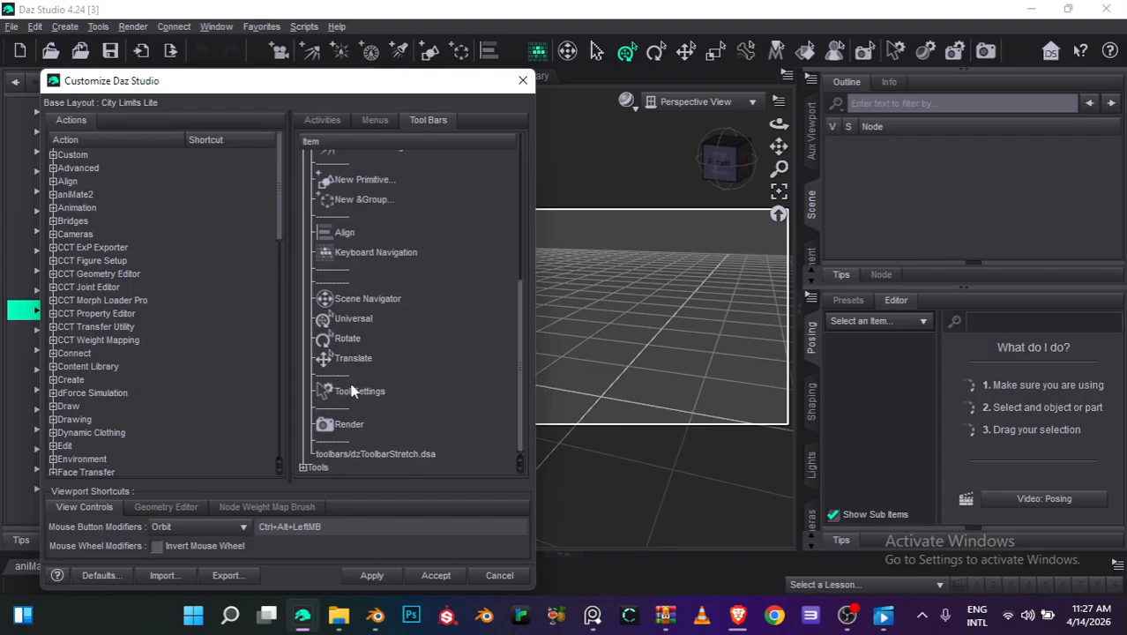
{"action": "left_click", "coordinate": [372, 575]}
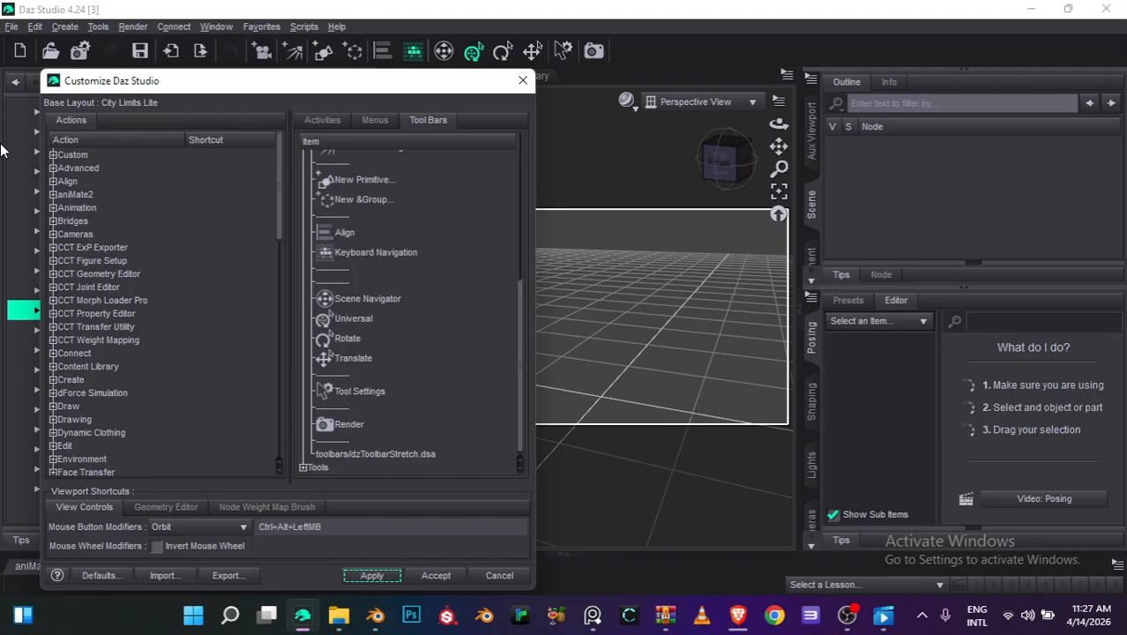
Add the custom action Genesis 8 Female Dev Load to the Main toolbar directly after Render
{"action": "left_click", "coordinate": [53, 156]}
{"action": "mouse_move", "coordinate": [280, 168]}
{"action": "left_mouse_down"}
{"action": "mouse_move", "coordinate": [289, 227]}
{"action": "mouse_move", "coordinate": [289, 181]}
{"action": "left_mouse_up"}
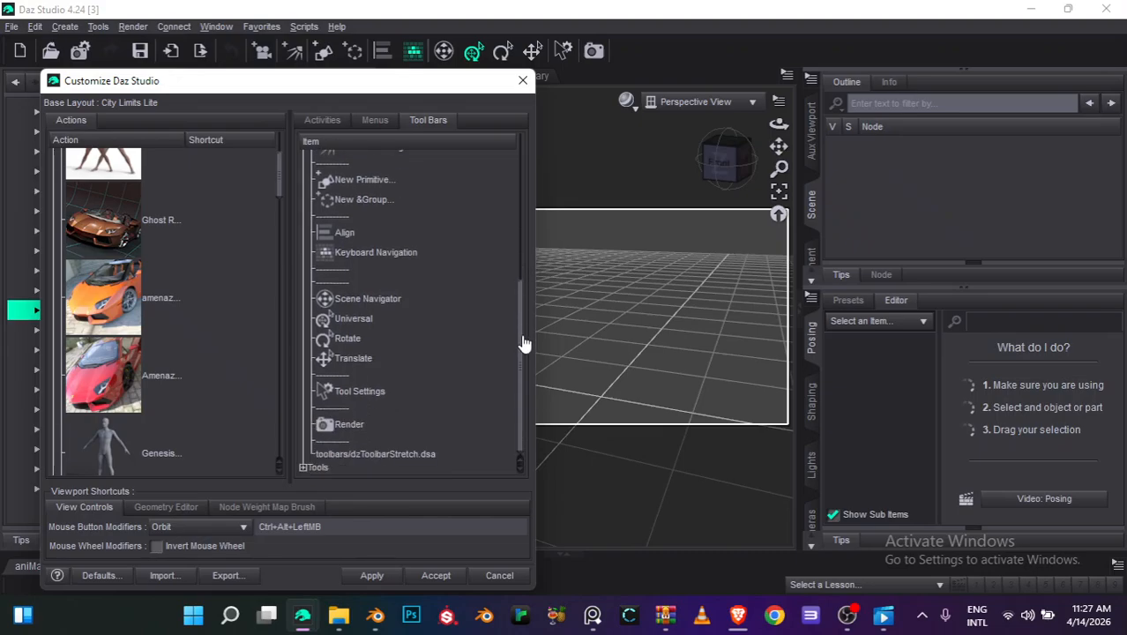
{"action": "left_click_drag", "start_coordinate": [279, 178], "coordinate": [292, 282]}
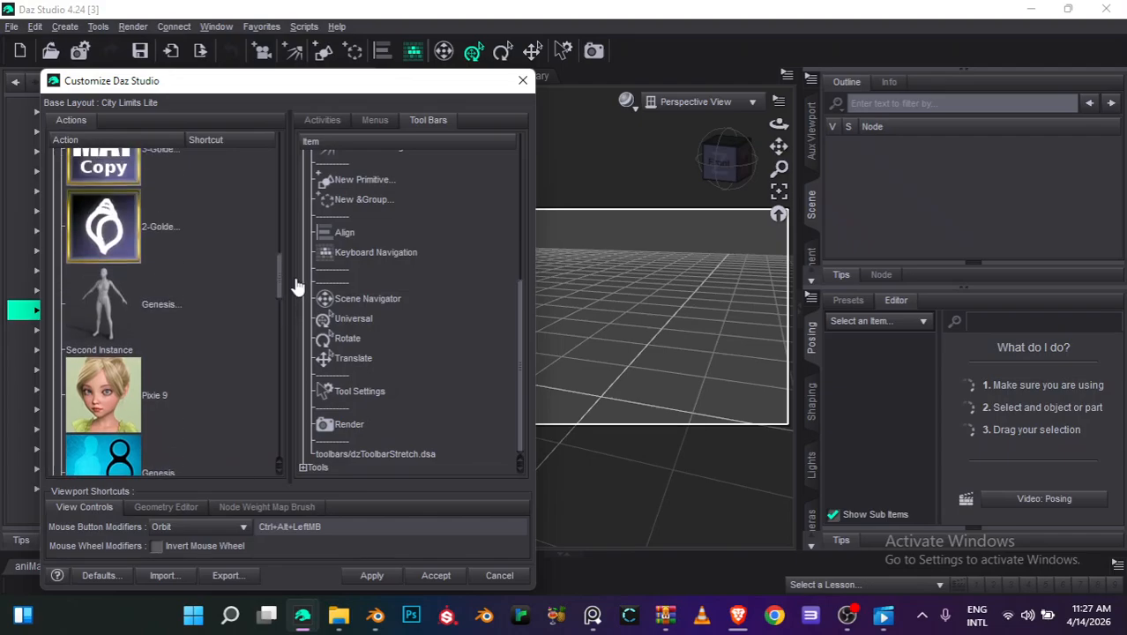
{"action": "left_click", "coordinate": [175, 306]}
{"action": "left_click_drag", "start_coordinate": [123, 306], "coordinate": [348, 444]}
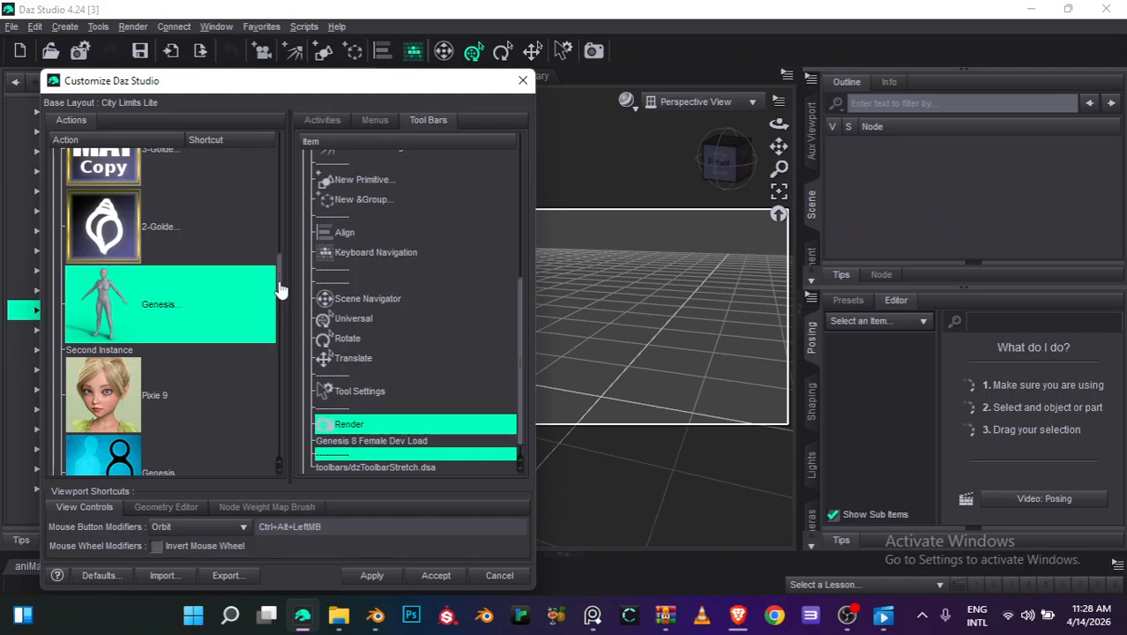
Move Genesis 8 Female Dev Load to directly before toolbars/dzToolbarStretch.dsa, after the separator that follows Render
{"action": "left_click_drag", "start_coordinate": [282, 287], "coordinate": [277, 206]}
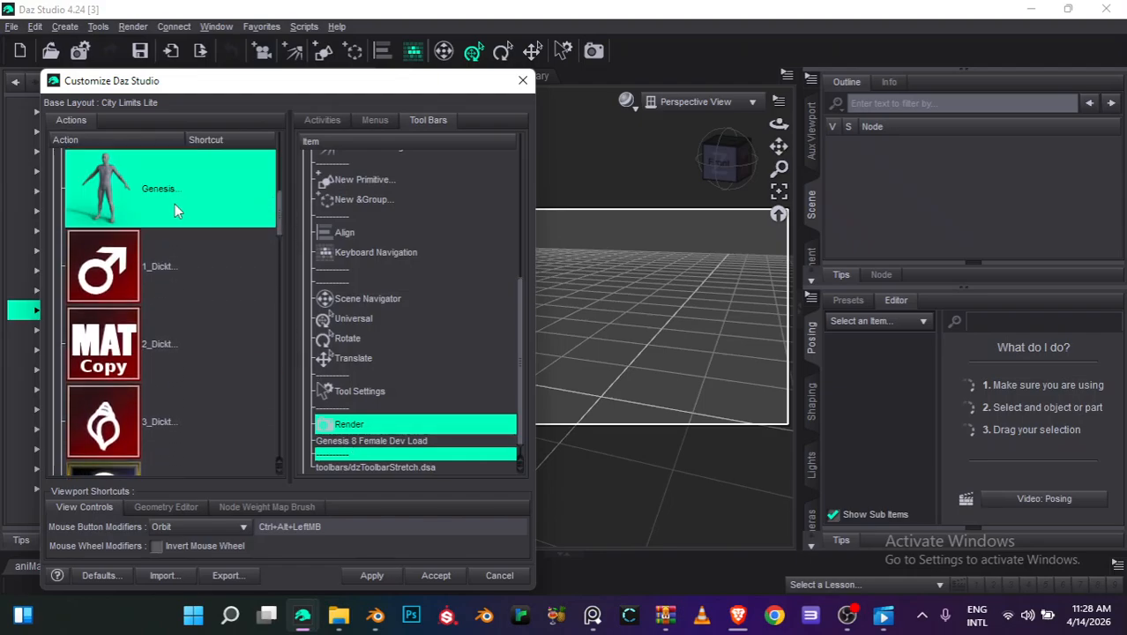
{"action": "left_click_drag", "start_coordinate": [104, 182], "coordinate": [452, 415]}
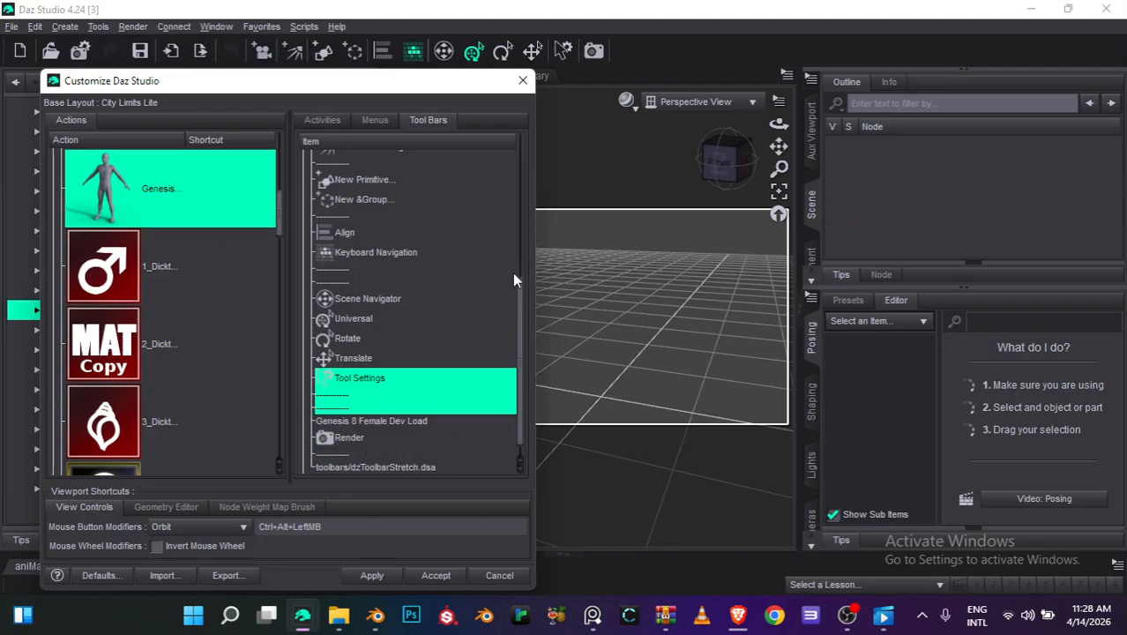
{"action": "left_click_drag", "start_coordinate": [520, 306], "coordinate": [524, 351]}
{"action": "left_click", "coordinate": [392, 414]}
{"action": "left_click", "coordinate": [353, 411]}
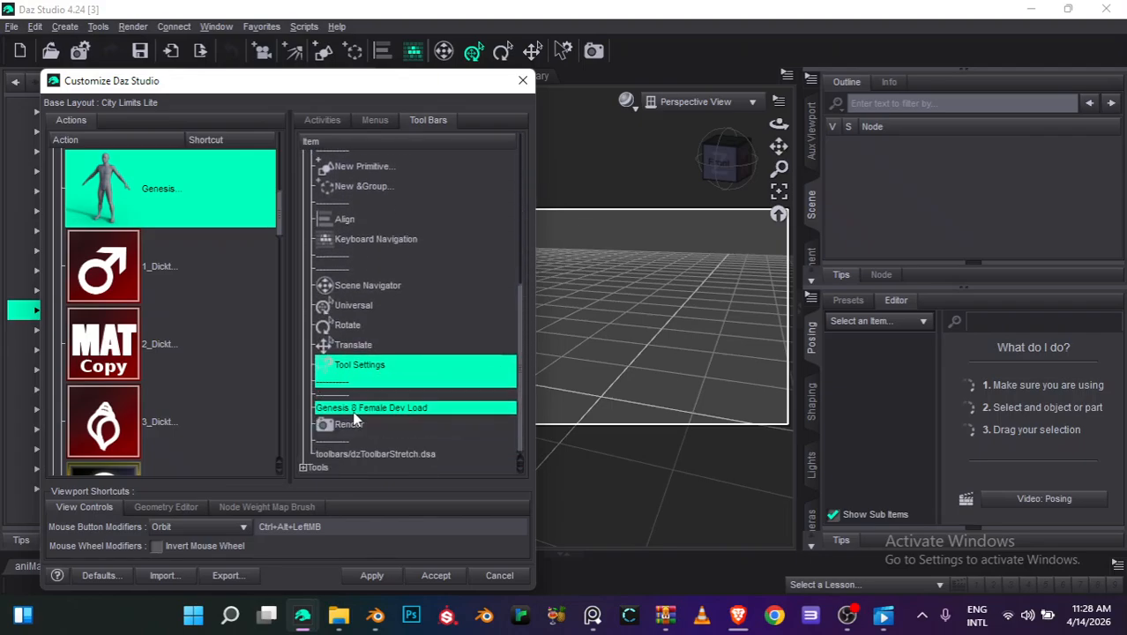
{"action": "left_click_drag", "start_coordinate": [325, 408], "coordinate": [395, 428]}
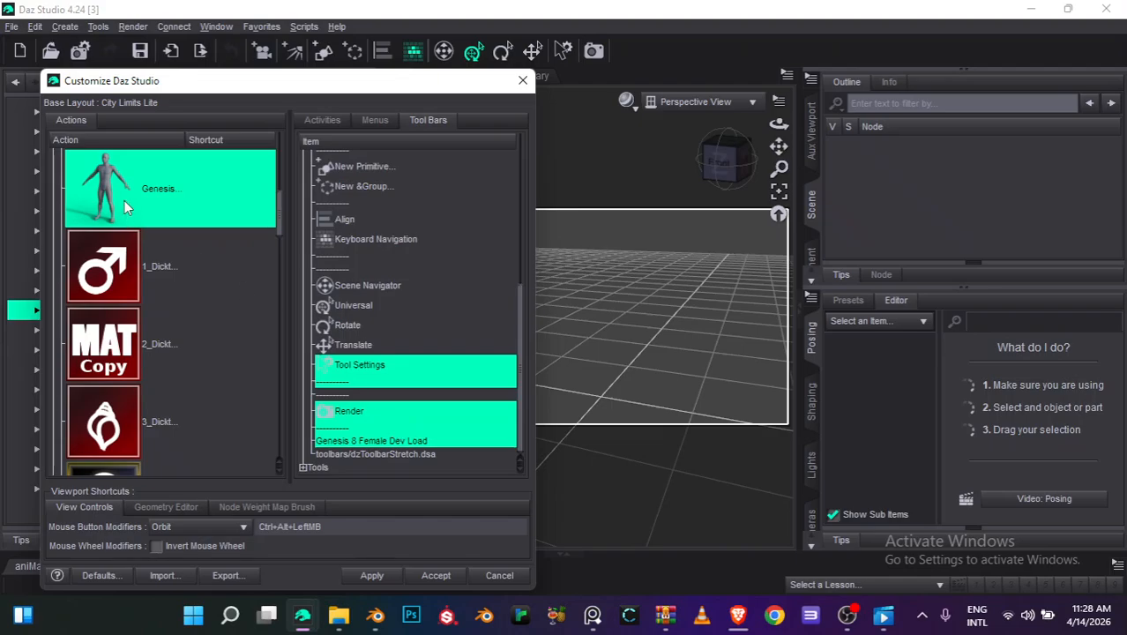
Add the custom action Genesis 8 Male Dev Load directly before Genesis 8 Female Dev Load, and add a separator at the Main toolbar's end
{"action": "left_click_drag", "start_coordinate": [124, 194], "coordinate": [379, 439]}
{"action": "left_click_drag", "start_coordinate": [521, 302], "coordinate": [522, 329]}
{"action": "right_click", "coordinate": [353, 453]}
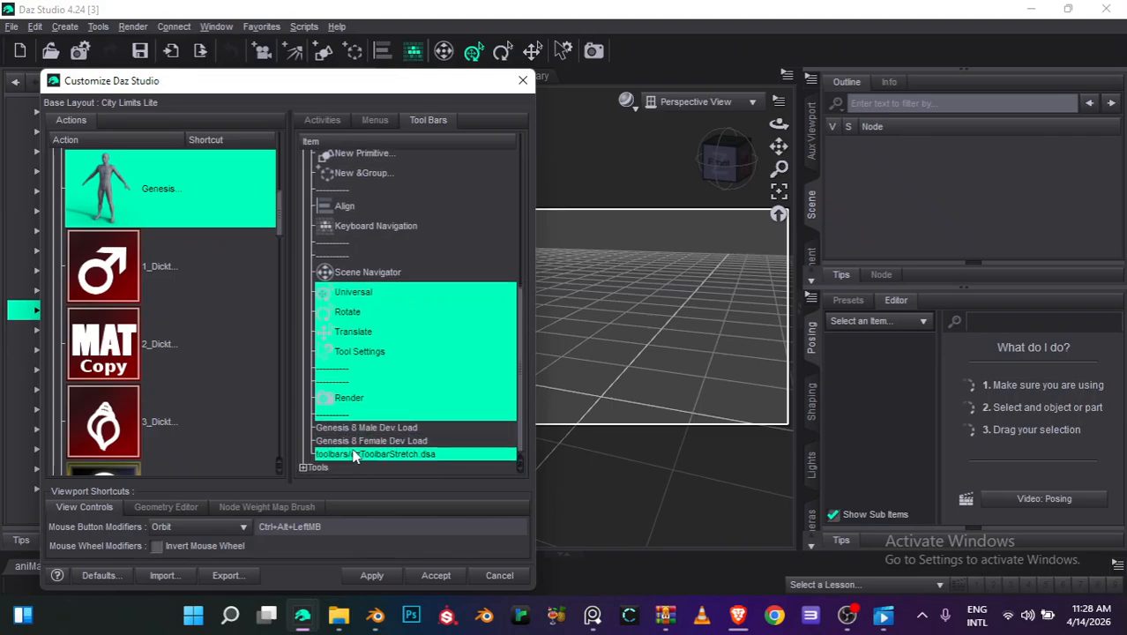
{"action": "left_click", "coordinate": [411, 497]}
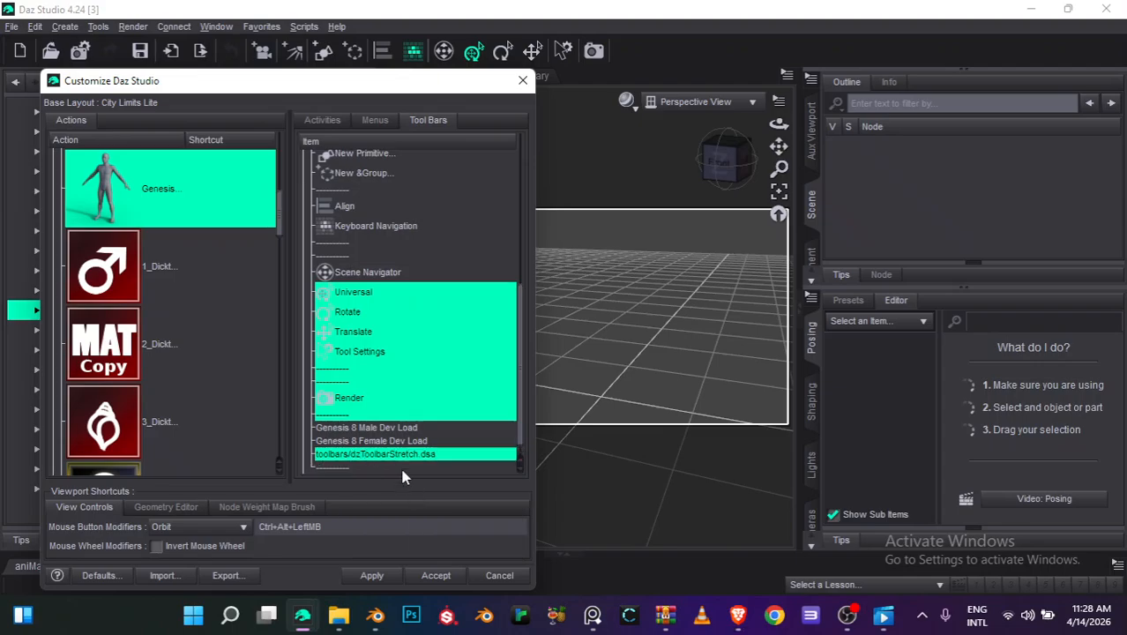
Clear the extra separator and Render selections and add a second separator after toolbars/dzToolbarStretch.dsa
{"action": "left_click_drag", "start_coordinate": [523, 331], "coordinate": [521, 390]}
{"action": "left_click", "coordinate": [407, 440], "text": "ctrl"}
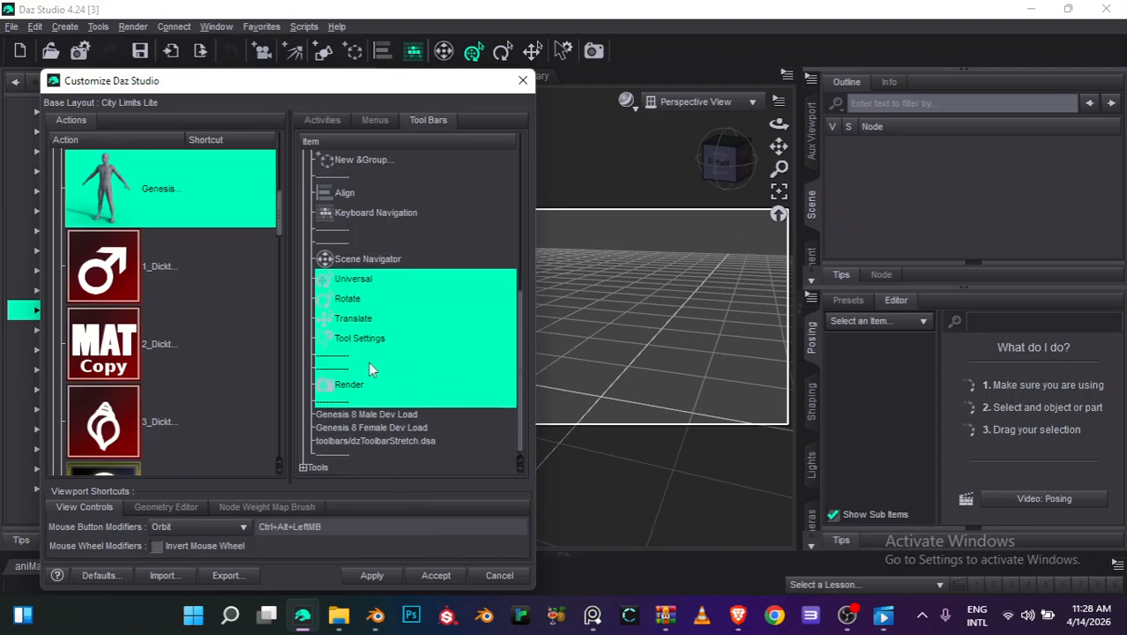
{"action": "left_click", "coordinate": [342, 363], "text": "ctrl"}
{"action": "left_click", "coordinate": [341, 357], "text": "ctrl"}
{"action": "left_click", "coordinate": [367, 386], "text": "ctrl"}
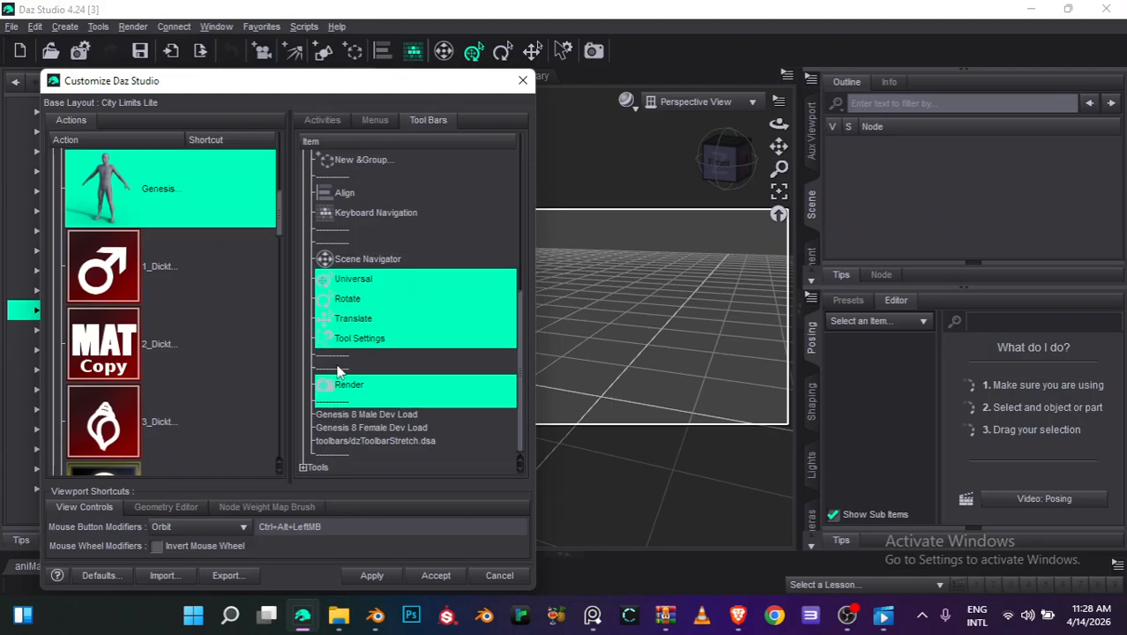
{"action": "left_click", "coordinate": [337, 367], "text": "ctrl"}
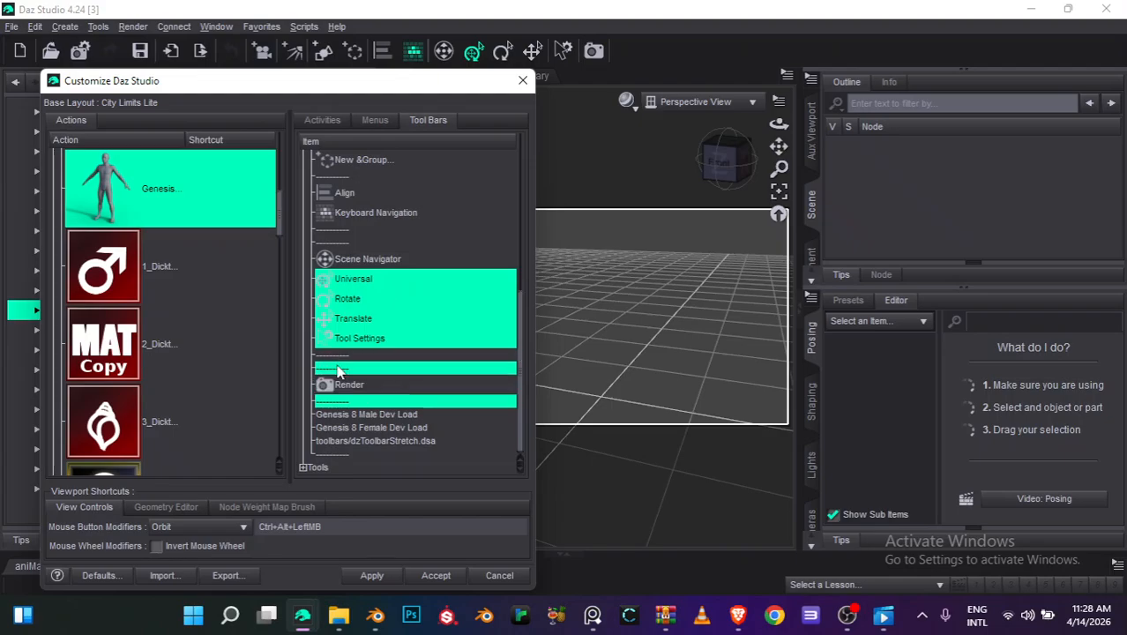
{"action": "left_click", "coordinate": [362, 443], "text": "ctrl"}
{"action": "right_click", "coordinate": [361, 443]}
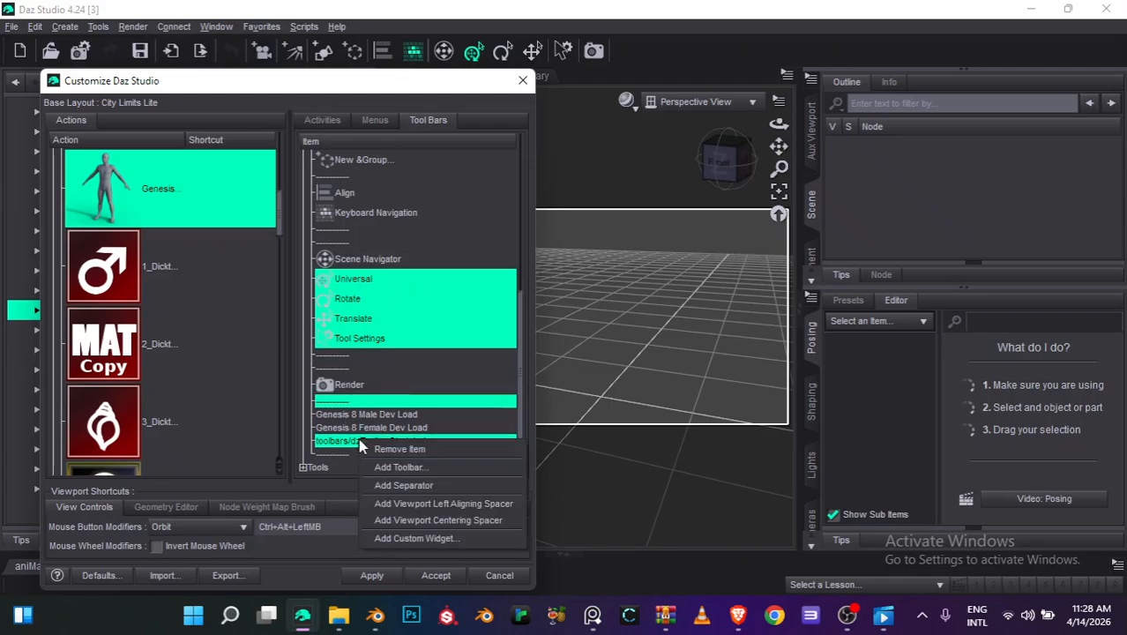
{"action": "left_click", "coordinate": [404, 486]}
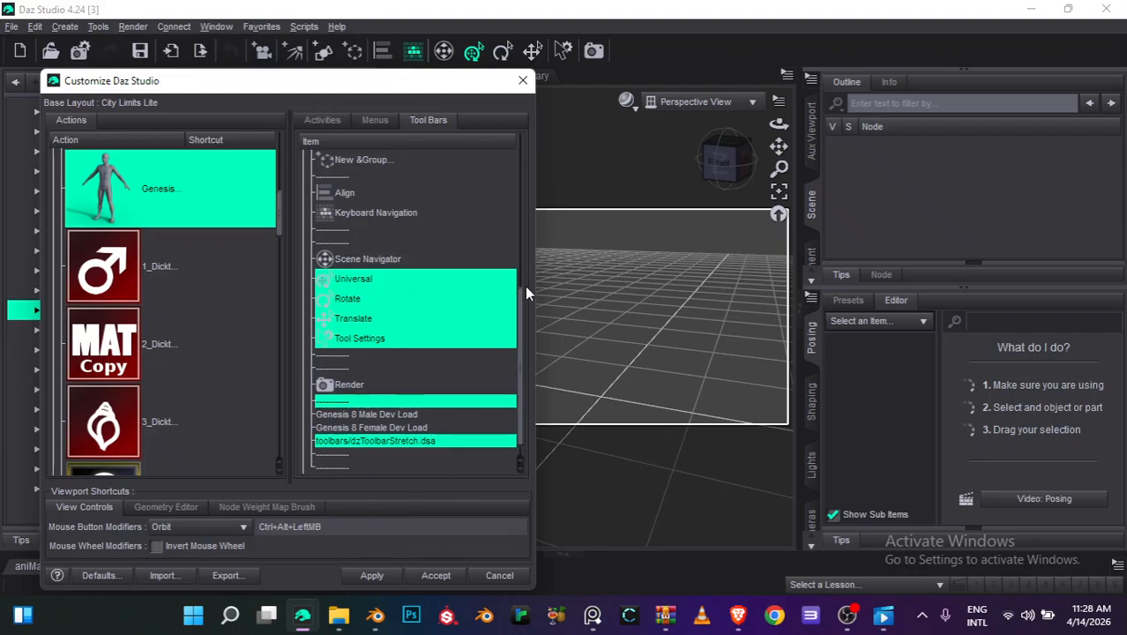
Add the custom action Second Instance between the two separators at the end of the Main toolbar
{"action": "scroll", "coordinate": [524, 371], "scroll_direction": "down", "scroll_amount": 1}
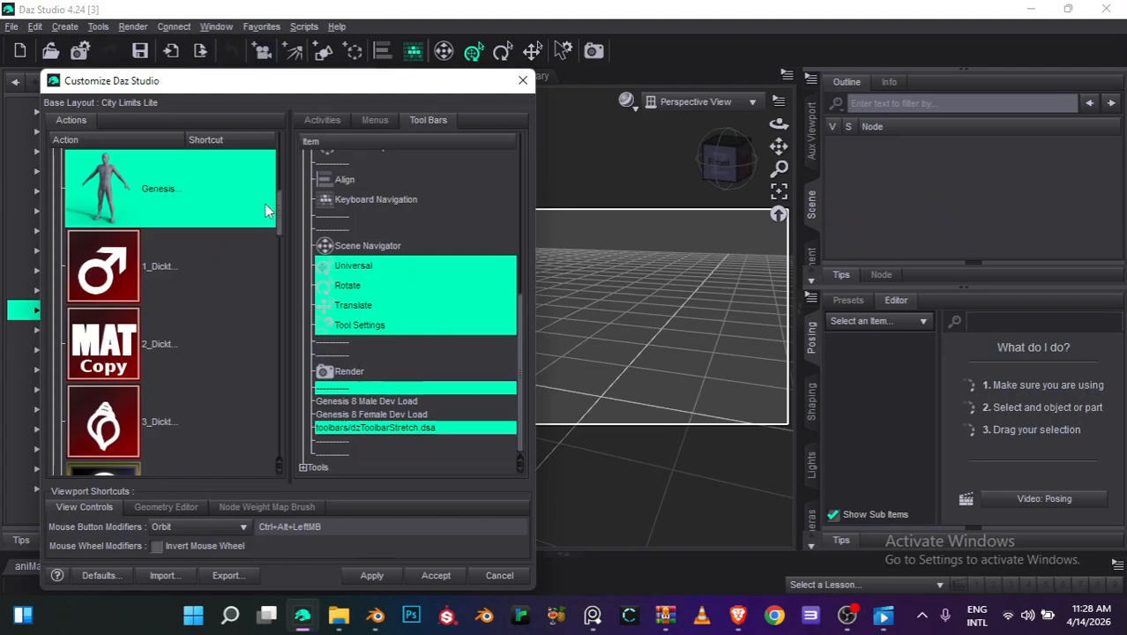
{"action": "scroll", "coordinate": [283, 201], "scroll_direction": "down", "scroll_amount": 1}
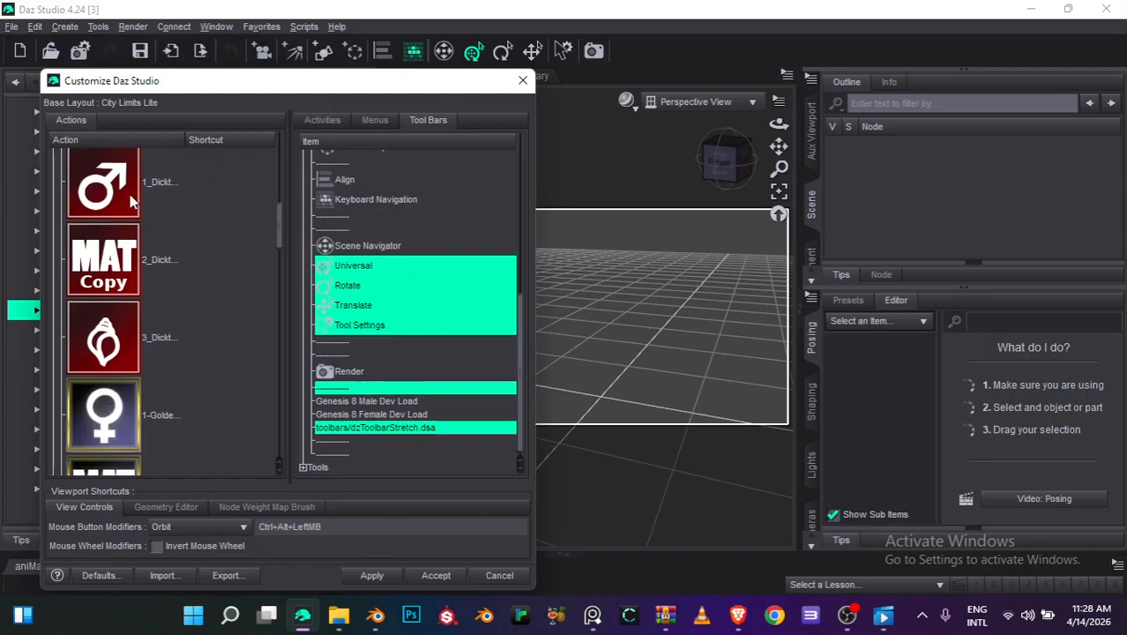
{"action": "left_click", "coordinate": [219, 187]}
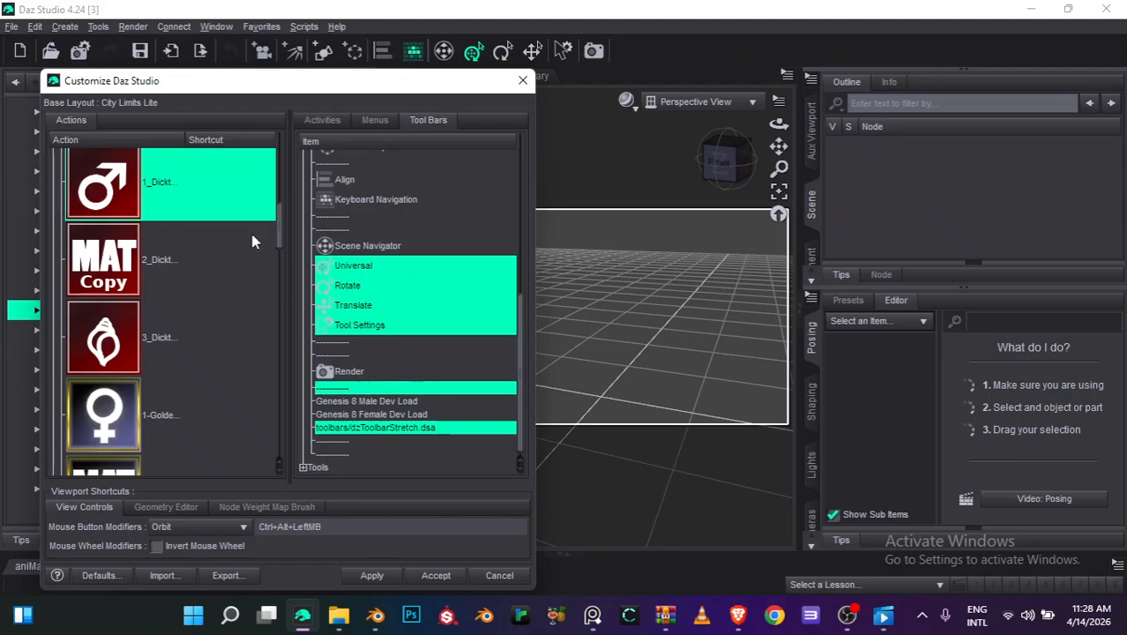
{"action": "scroll", "coordinate": [279, 234], "scroll_direction": "down", "scroll_amount": 2}
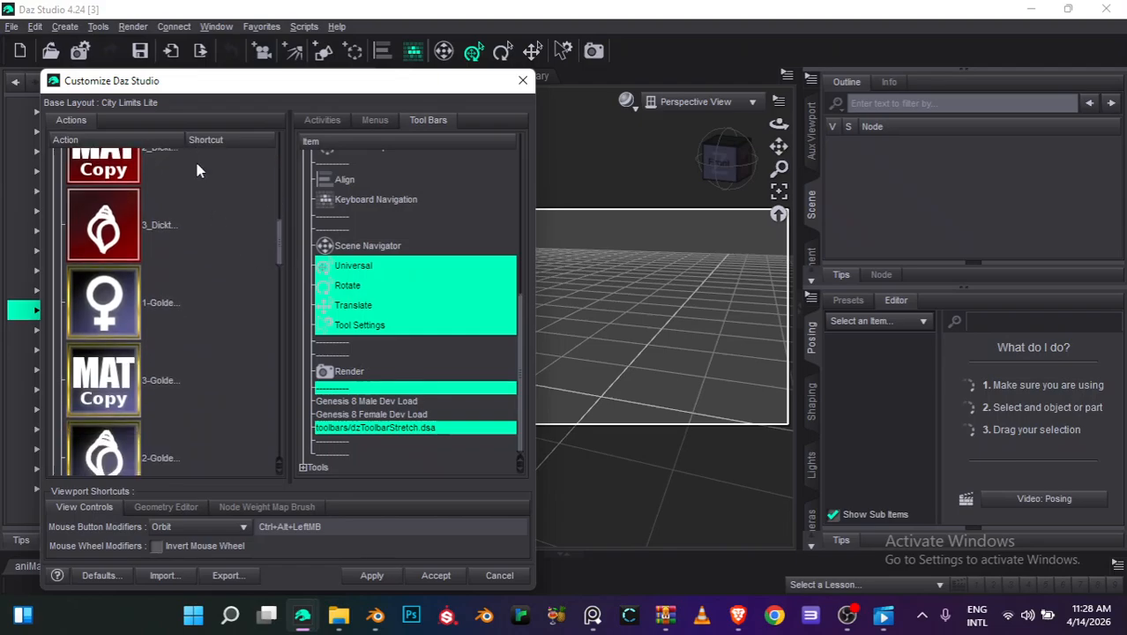
{"action": "scroll", "coordinate": [280, 264], "scroll_direction": "down", "scroll_amount": 5}
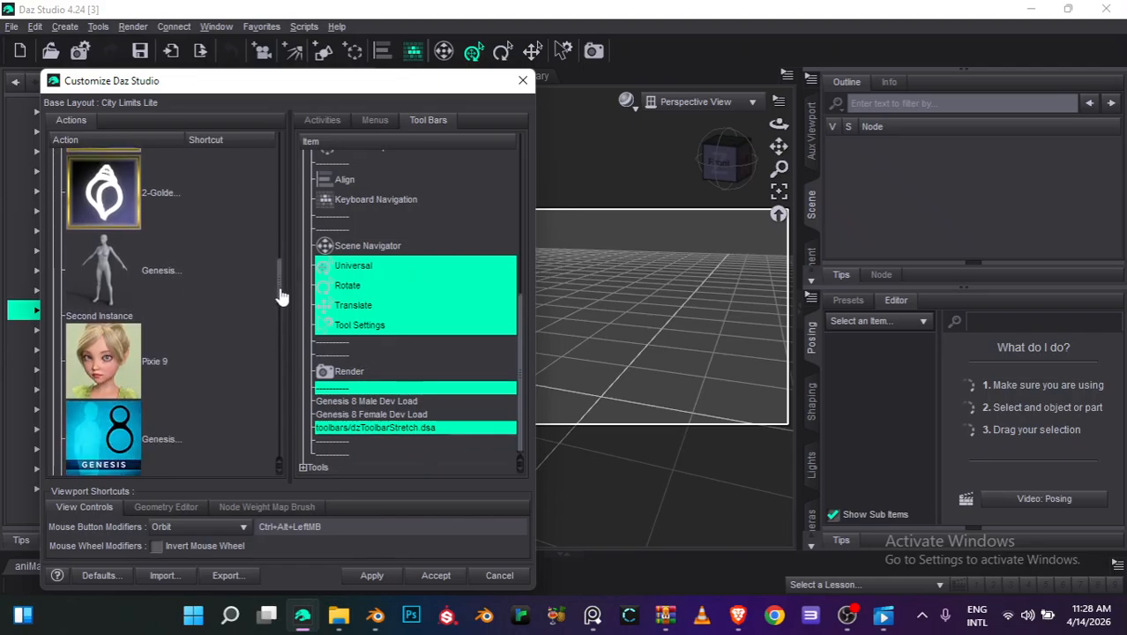
{"action": "left_click_drag", "start_coordinate": [282, 296], "coordinate": [276, 255]}
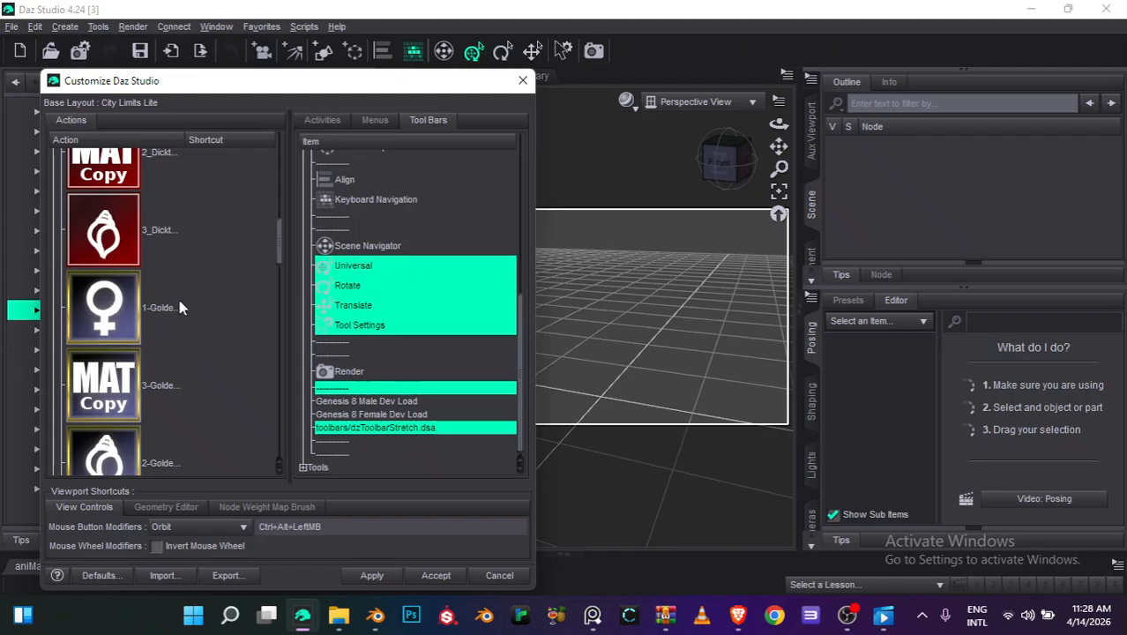
{"action": "left_click_drag", "start_coordinate": [278, 238], "coordinate": [280, 304]}
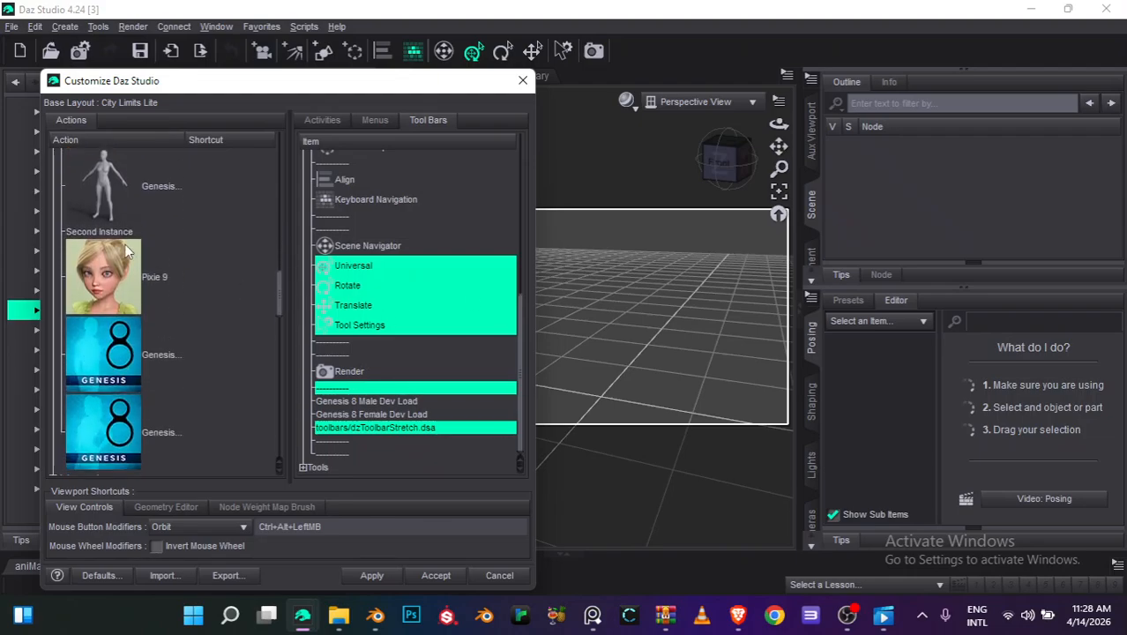
{"action": "left_click", "coordinate": [203, 293]}
{"action": "left_click_drag", "start_coordinate": [283, 302], "coordinate": [279, 273]}
{"action": "left_click", "coordinate": [92, 357]}
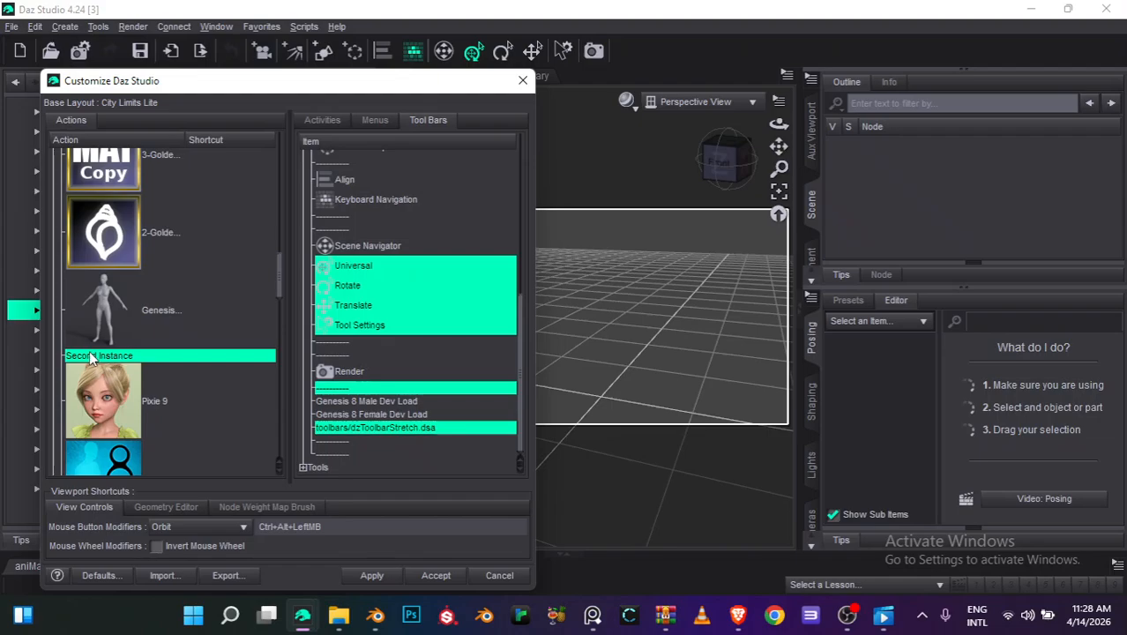
{"action": "left_click_drag", "start_coordinate": [92, 357], "coordinate": [327, 455]}
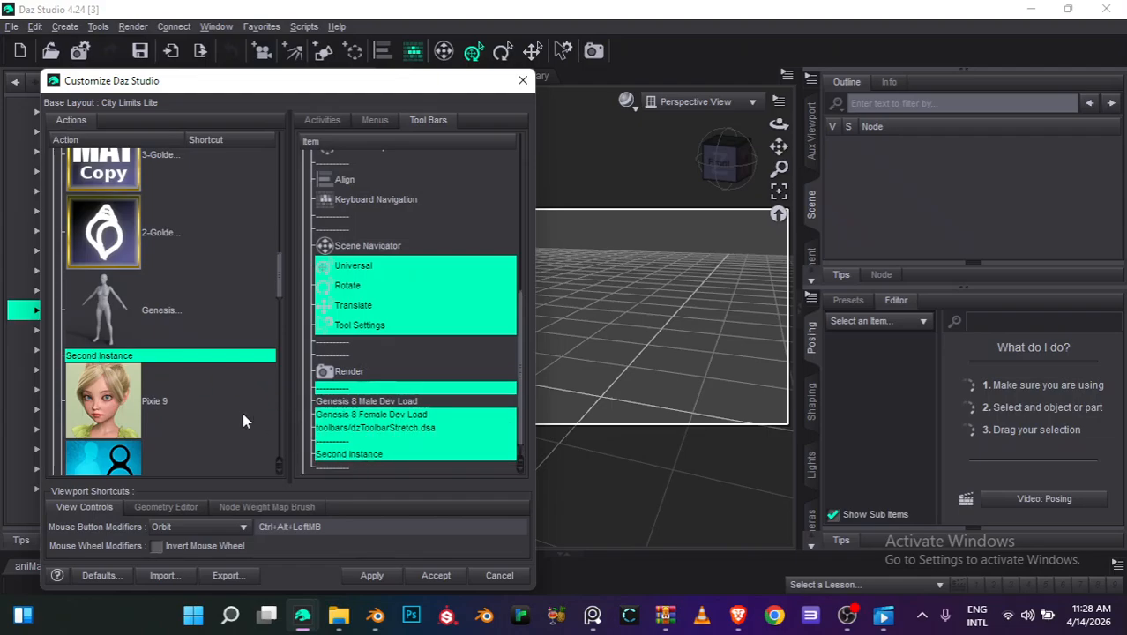
{"action": "right_click", "coordinate": [170, 362]}
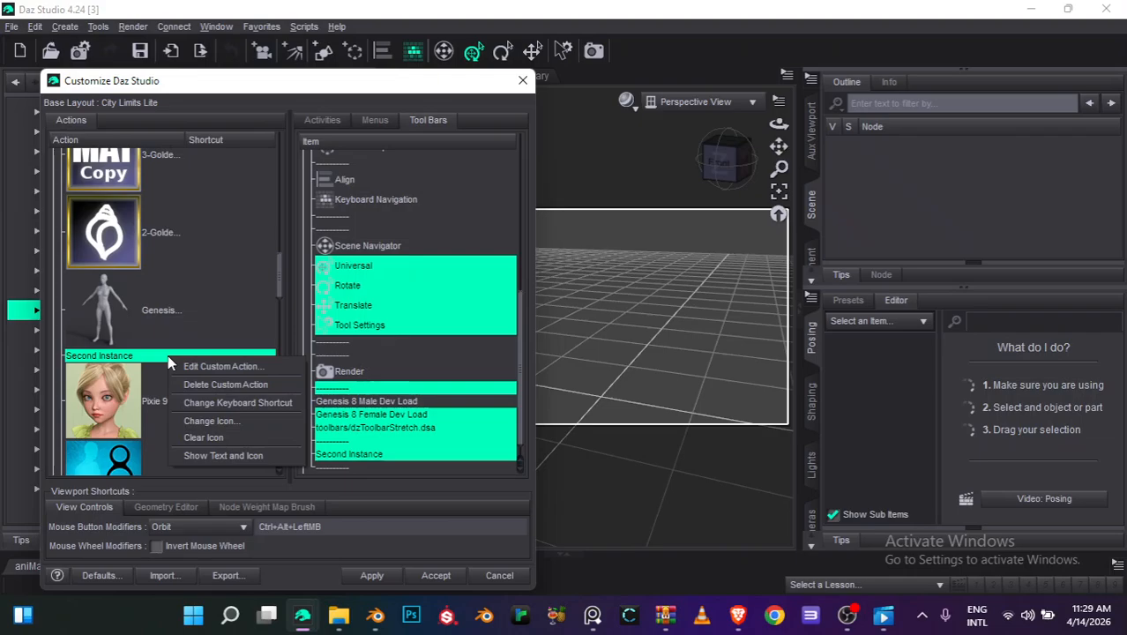
{"action": "left_click", "coordinate": [211, 418]}
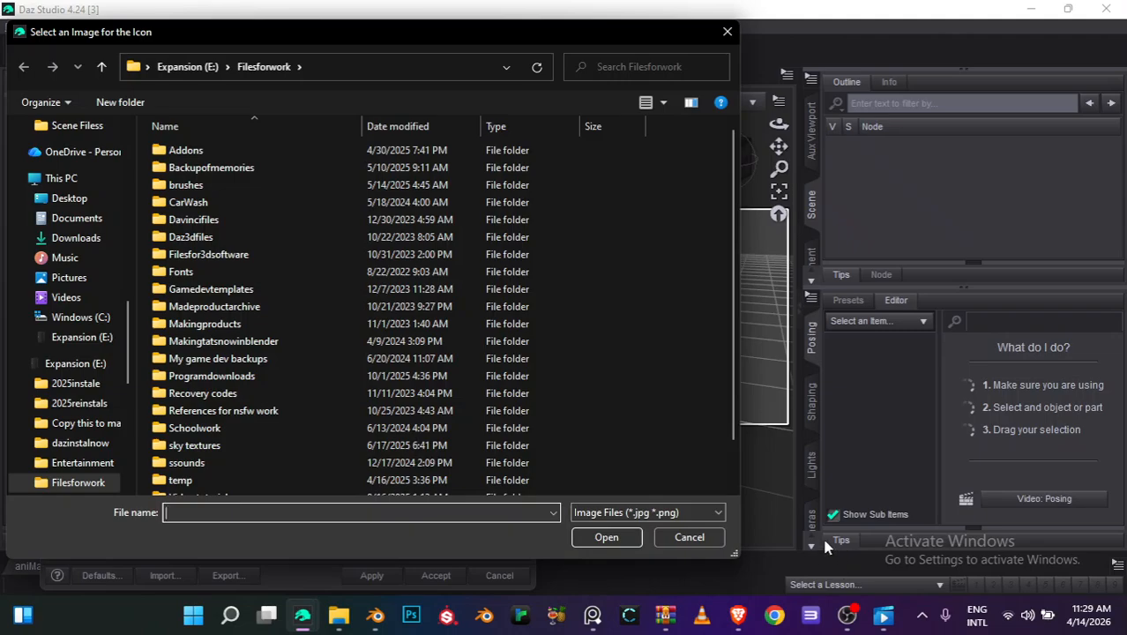
{"action": "scroll", "coordinate": [735, 257], "scroll_direction": "down", "scroll_amount": 1}
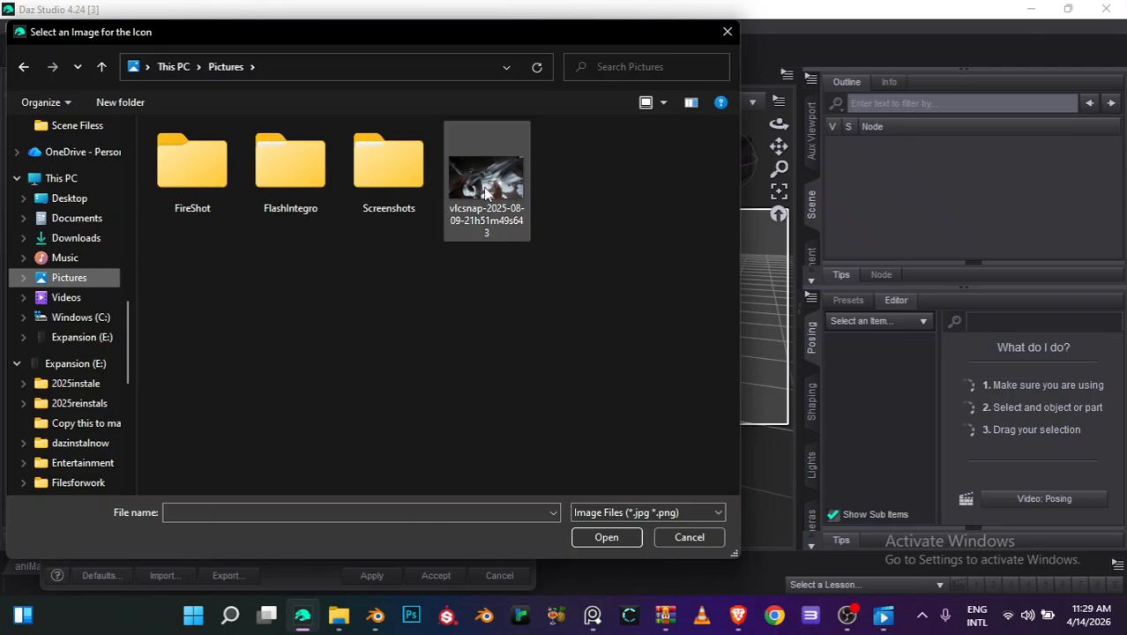
{"action": "double_click", "coordinate": [485, 189]}
Remove Second Instance from the Main toolbar and add the custom action back between the last two separators
{"action": "left_click_drag", "start_coordinate": [281, 240], "coordinate": [282, 315]}
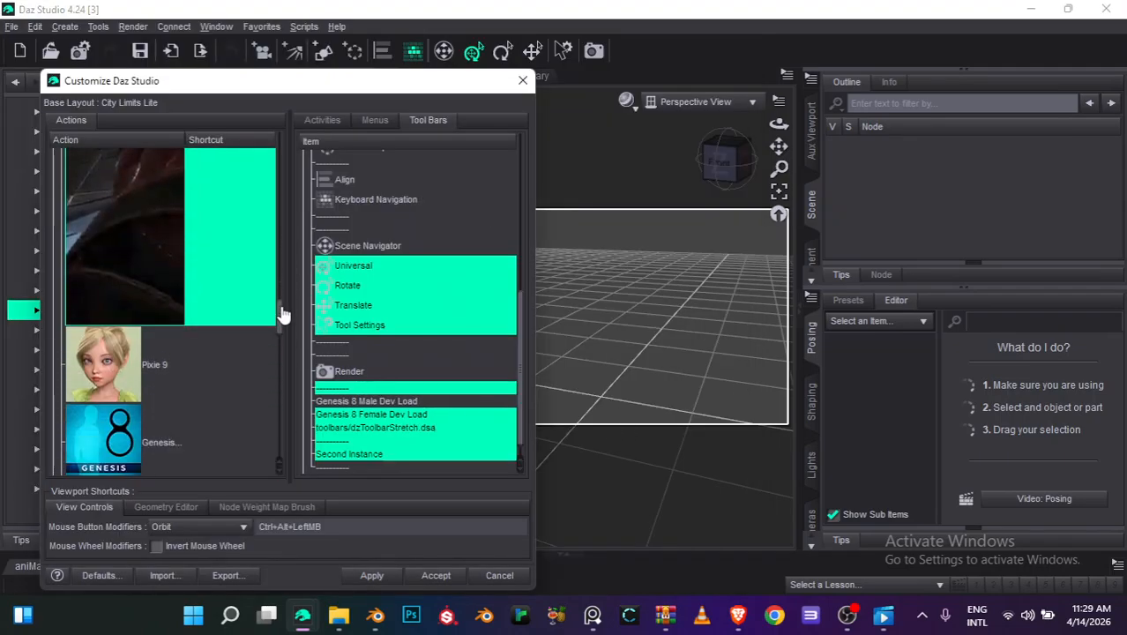
{"action": "right_click", "coordinate": [369, 455]}
{"action": "left_click", "coordinate": [393, 463]}
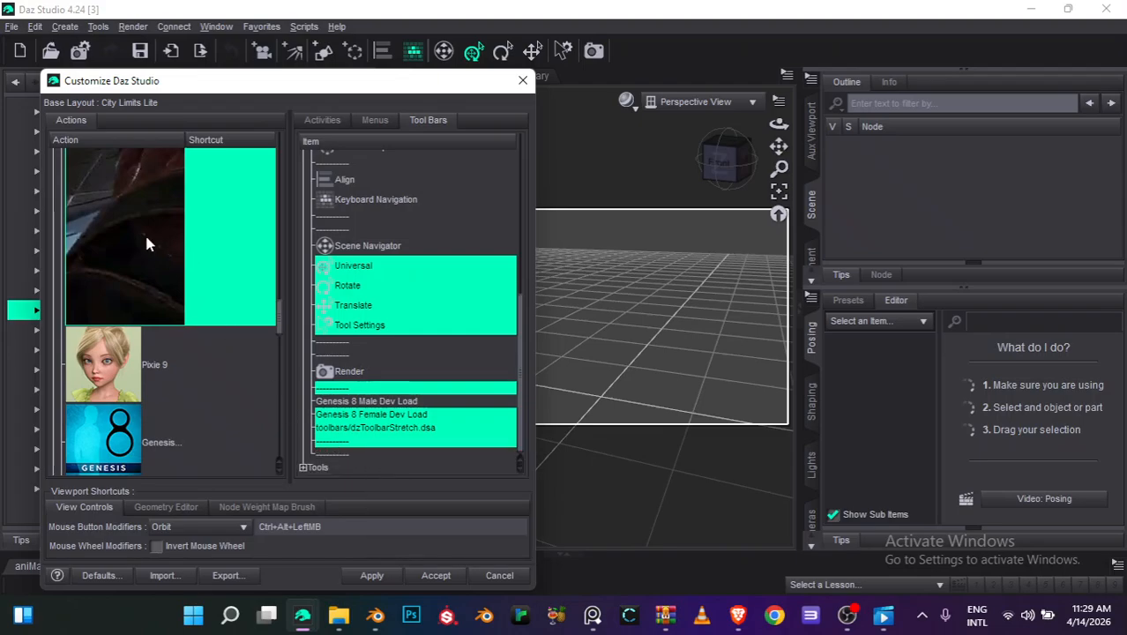
{"action": "left_click_drag", "start_coordinate": [147, 244], "coordinate": [348, 452]}
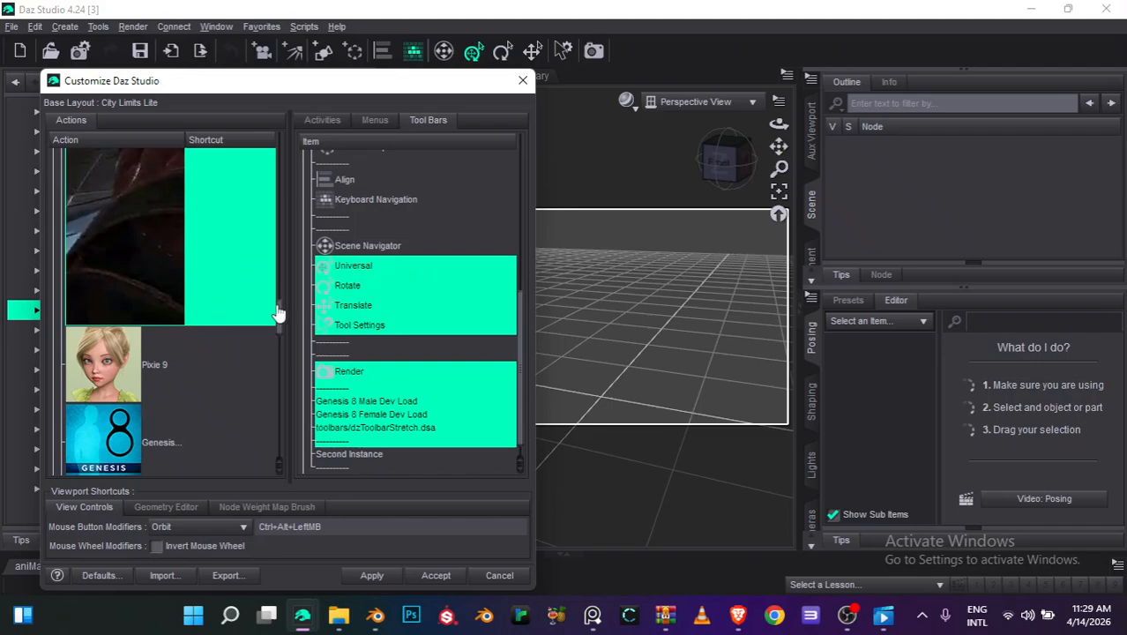
{"action": "left_click_drag", "start_coordinate": [279, 313], "coordinate": [281, 298]}
{"action": "right_click", "coordinate": [168, 290]}
{"action": "left_click", "coordinate": [190, 292]}
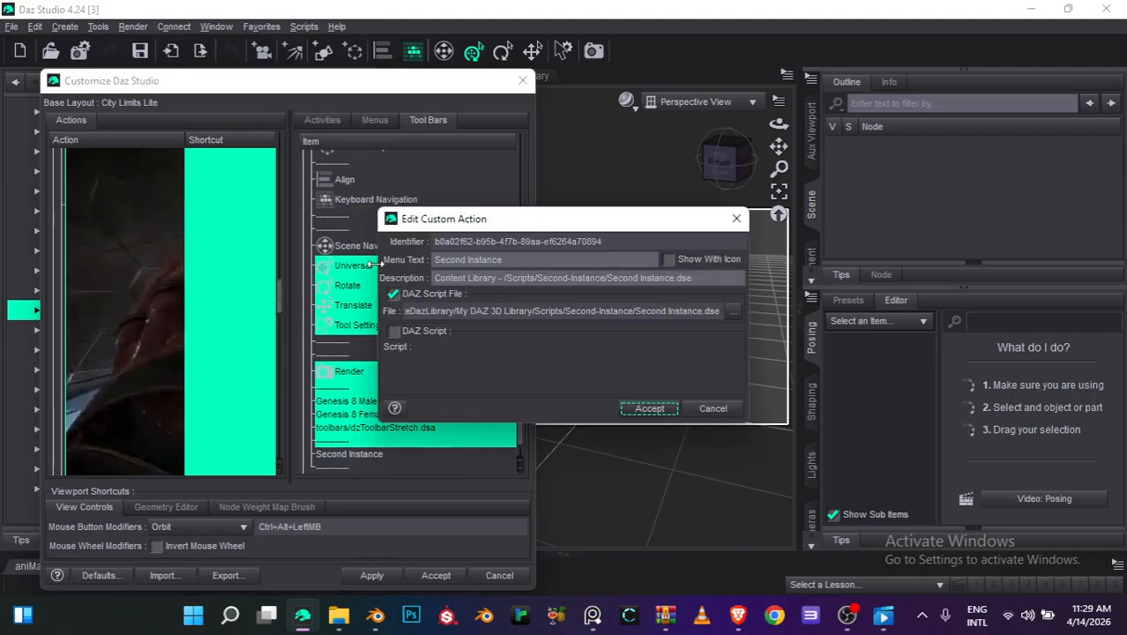
{"action": "left_click", "coordinate": [736, 219]}
{"action": "right_click", "coordinate": [200, 225]}
{"action": "left_click", "coordinate": [286, 325]}
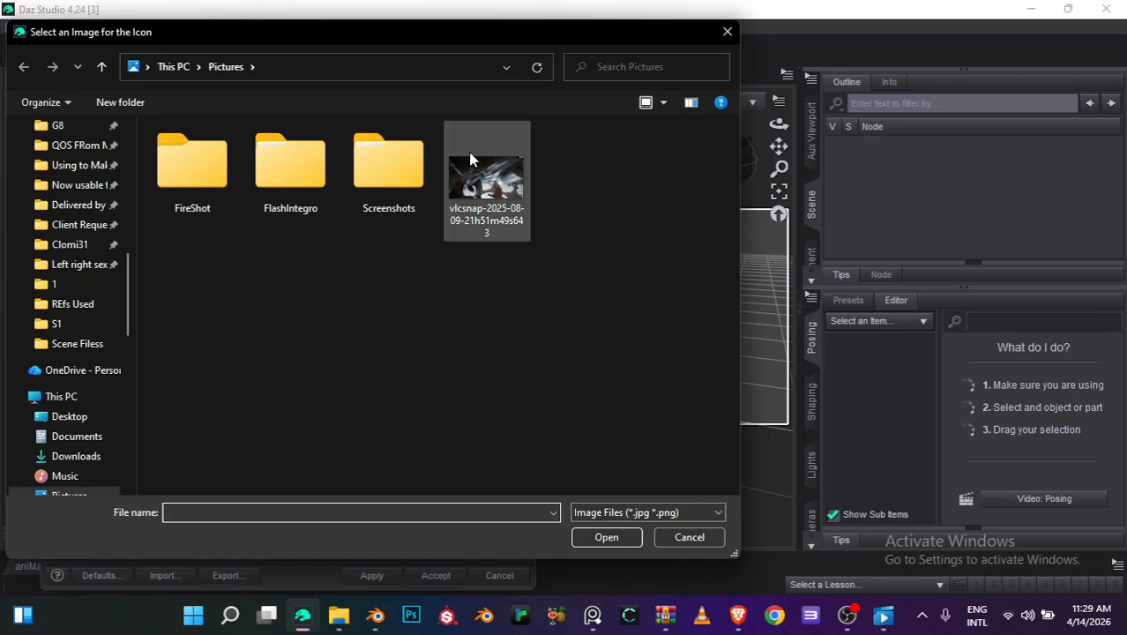
{"action": "double_click", "coordinate": [388, 168]}
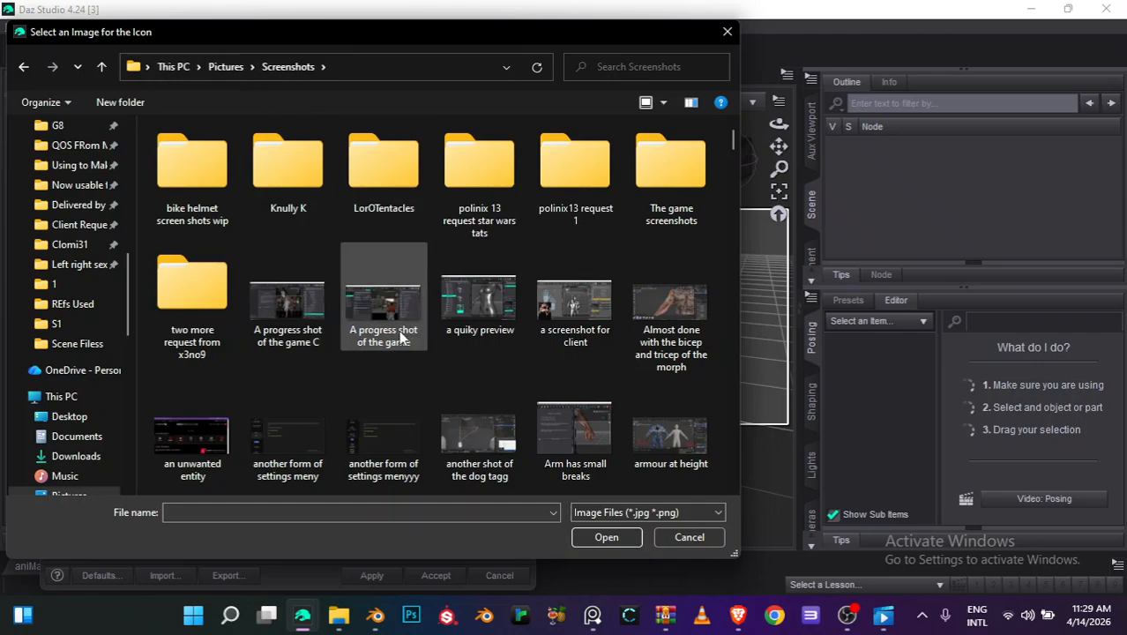
{"action": "left_click", "coordinate": [231, 71]}
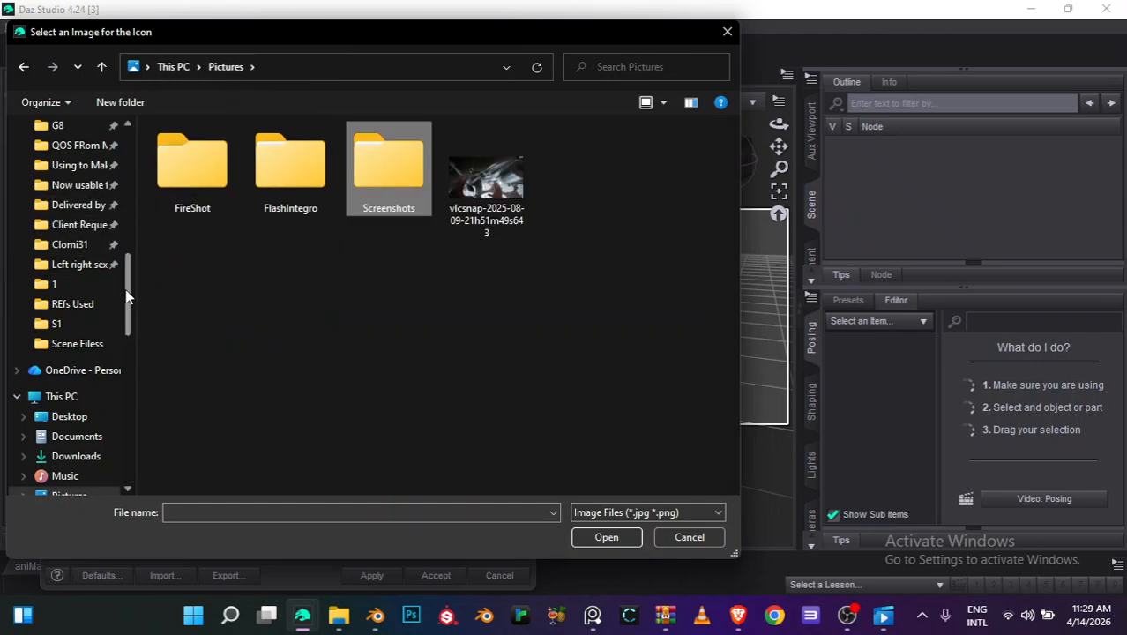
{"action": "double_click", "coordinate": [477, 179]}
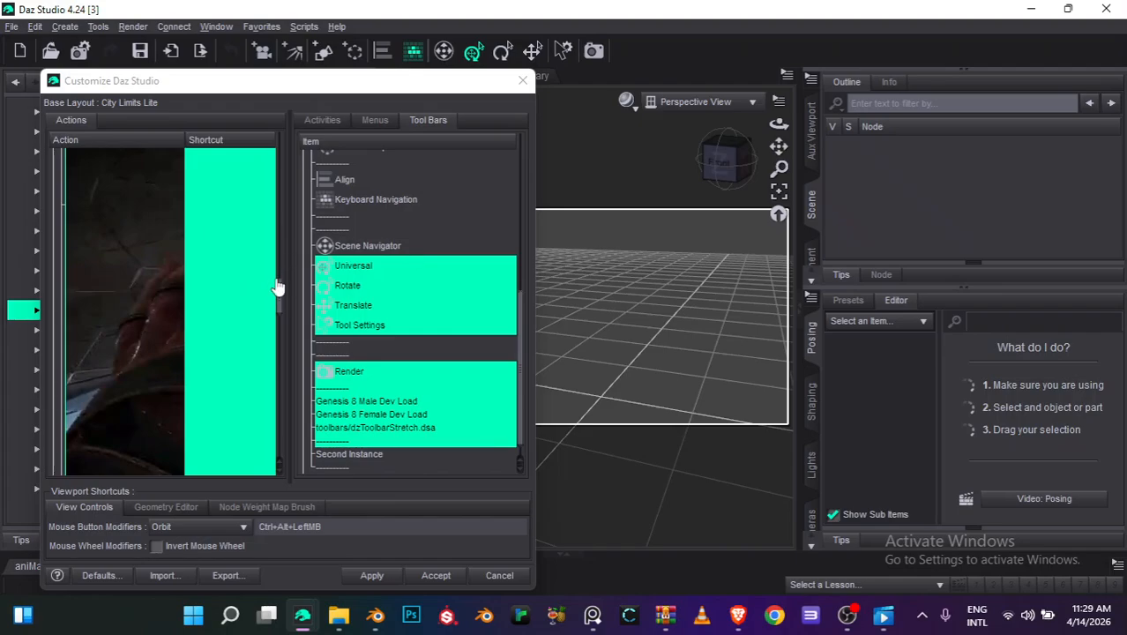
{"action": "left_click", "coordinate": [371, 575]}
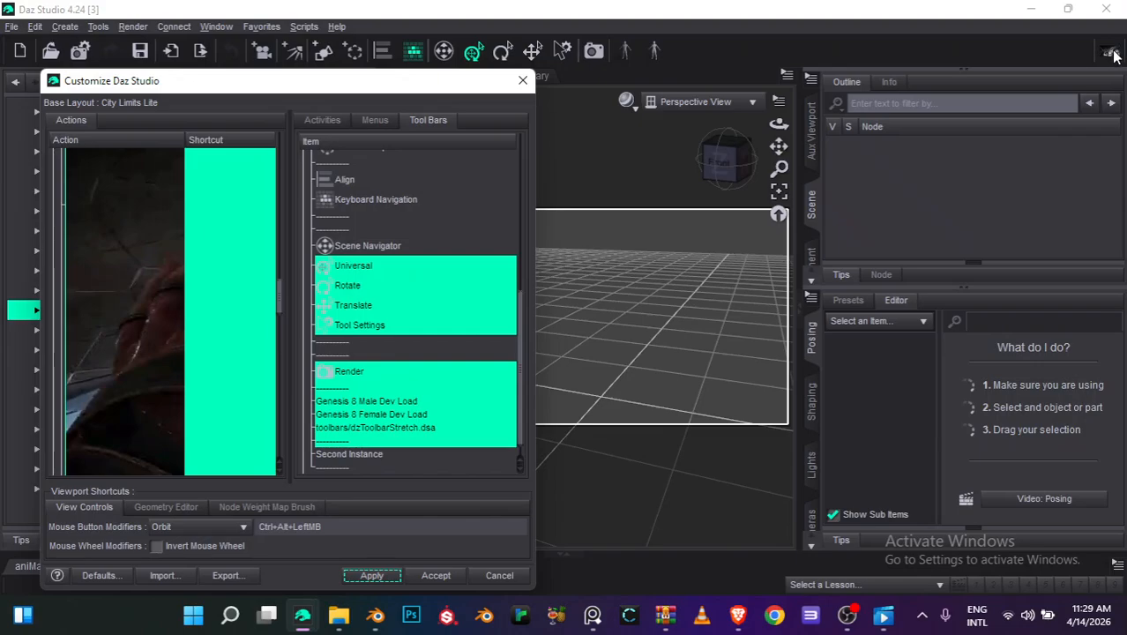
Find the custom action G8FPoseTransferToG9 and add it directly after Second Instance in the Main toolbar
{"action": "left_click_drag", "start_coordinate": [516, 368], "coordinate": [520, 402]}
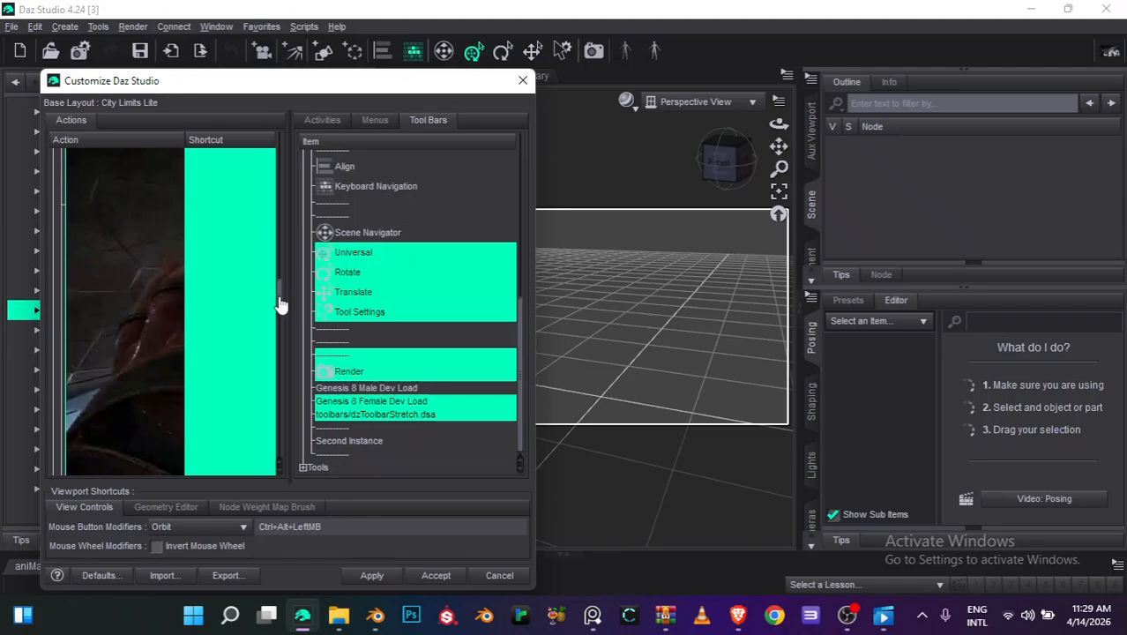
{"action": "left_click_drag", "start_coordinate": [282, 301], "coordinate": [287, 171]}
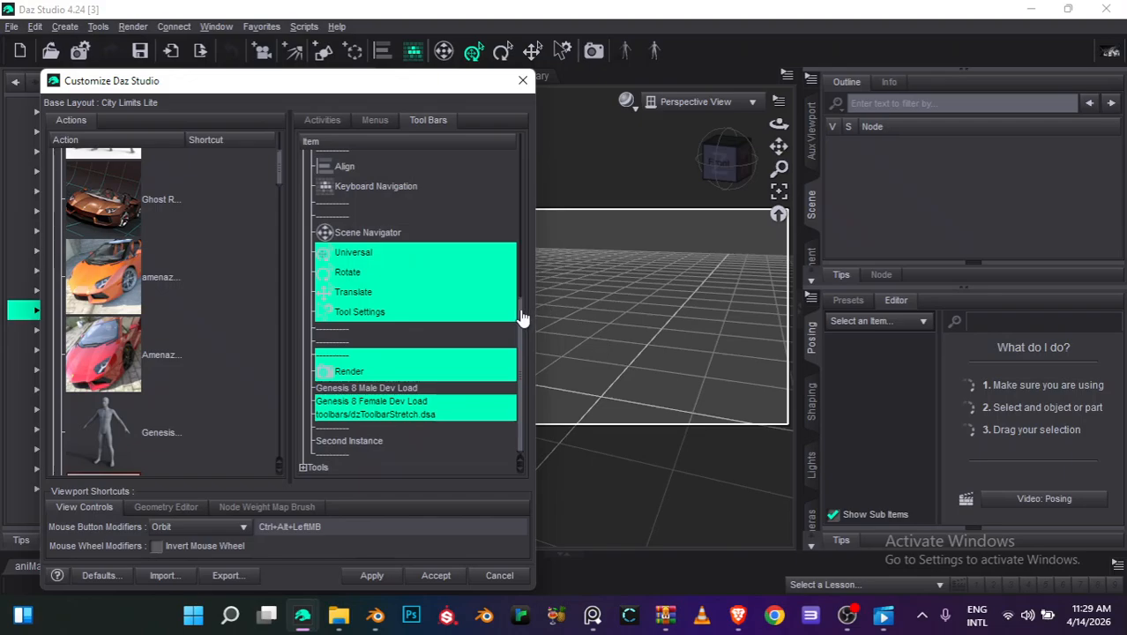
{"action": "left_click_drag", "start_coordinate": [523, 315], "coordinate": [526, 375]}
{"action": "left_click", "coordinate": [250, 168]}
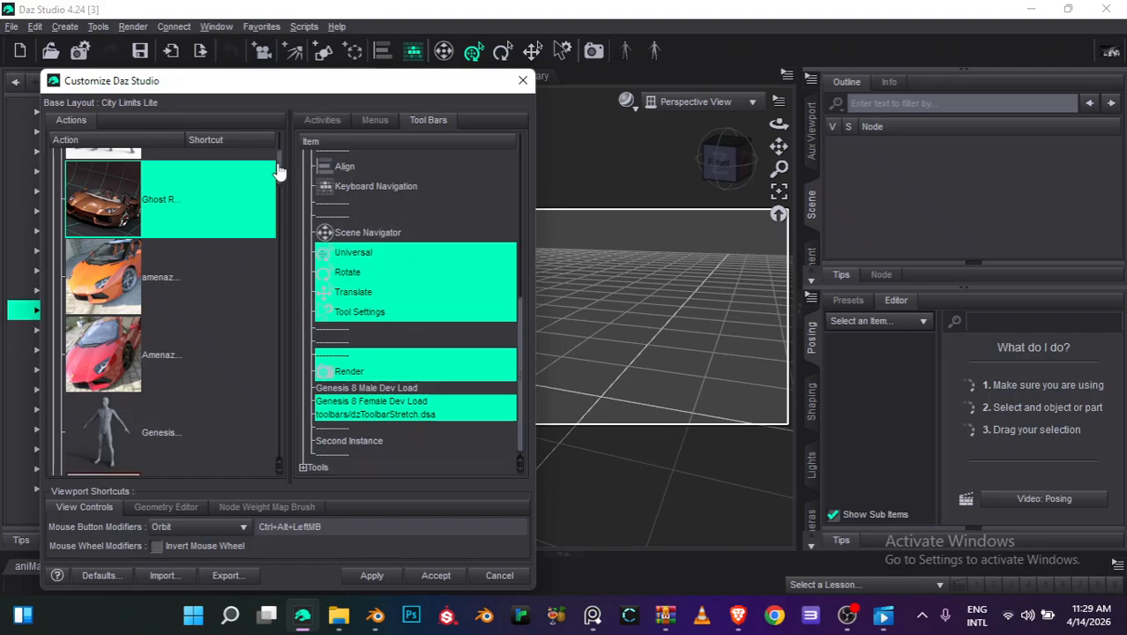
{"action": "left_click_drag", "start_coordinate": [282, 169], "coordinate": [296, 279]}
{"action": "left_click_drag", "start_coordinate": [296, 336], "coordinate": [292, 136]}
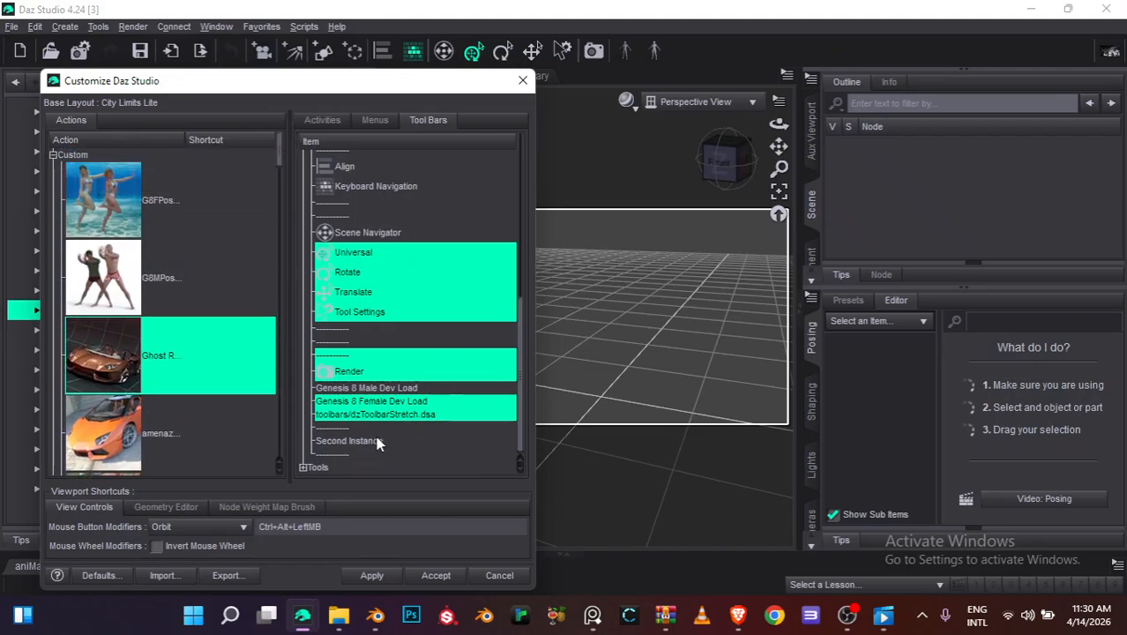
{"action": "left_click", "coordinate": [119, 218]}
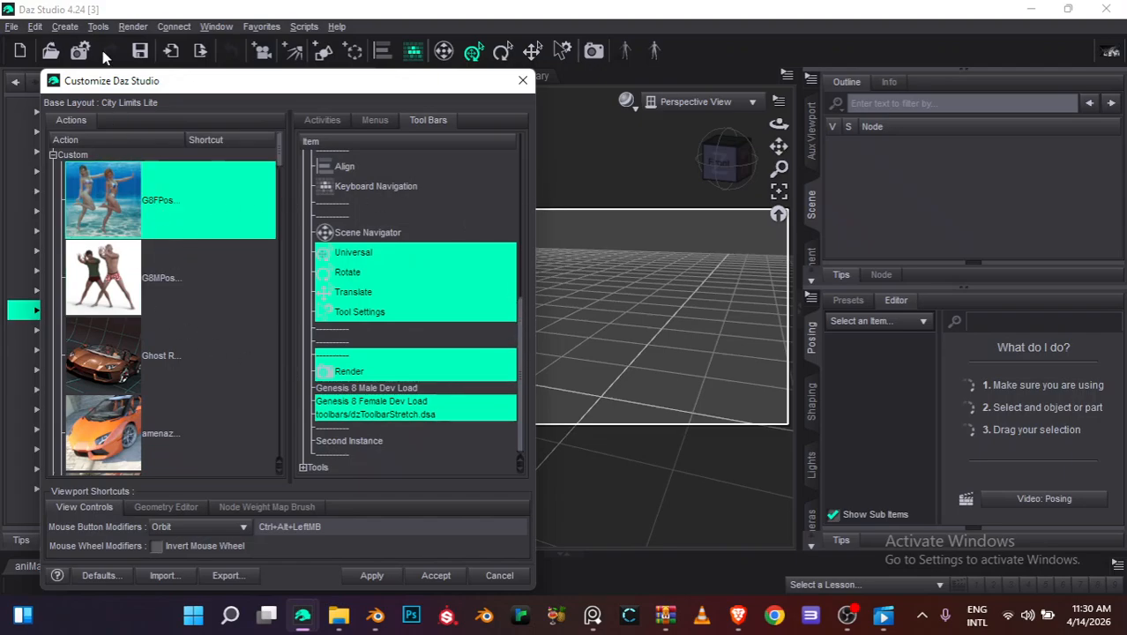
{"action": "left_click_drag", "start_coordinate": [176, 235], "coordinate": [358, 445]}
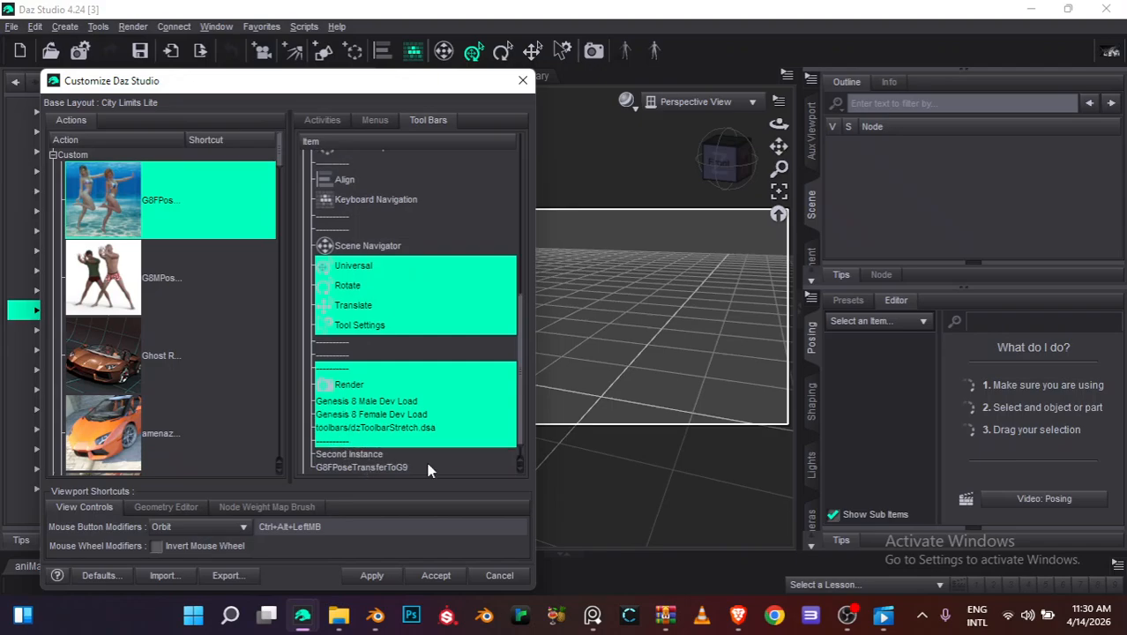
Reorder the Main toolbar's end as Render, two separators, G8FPoseTransferToG9, Genesis 8 Male Dev Load, Genesis 8 Female Dev Load, Second Instance, toolbars/dzToolbarStretch.dsa
{"action": "left_click_drag", "start_coordinate": [520, 315], "coordinate": [515, 391]}
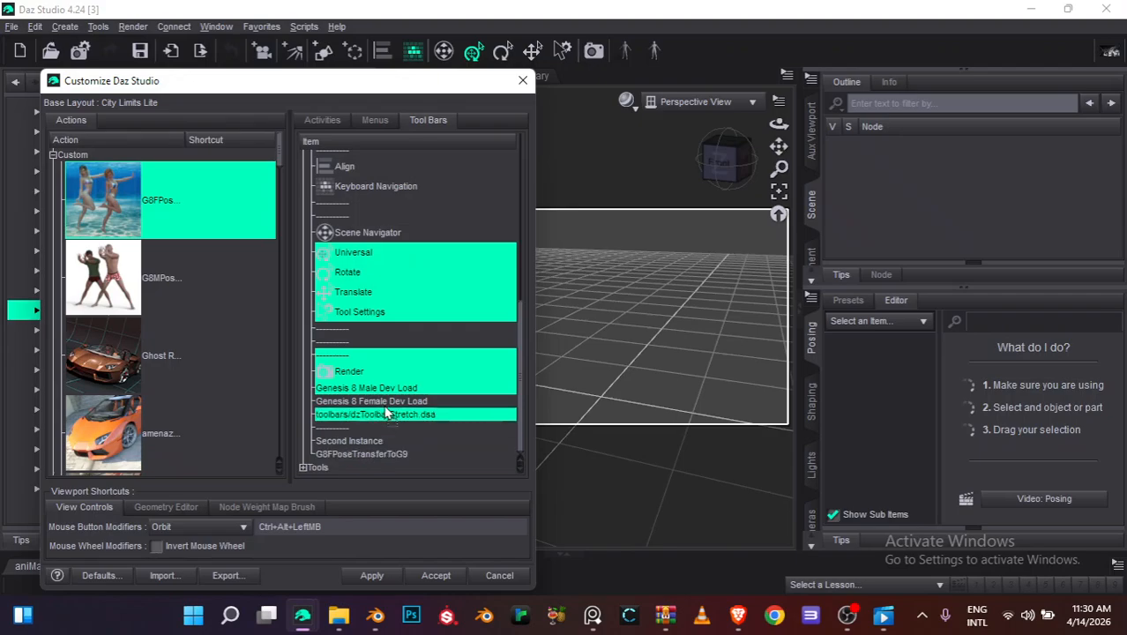
{"action": "left_click_drag", "start_coordinate": [352, 388], "coordinate": [353, 388]}
{"action": "left_click_drag", "start_coordinate": [346, 455], "coordinate": [377, 408]}
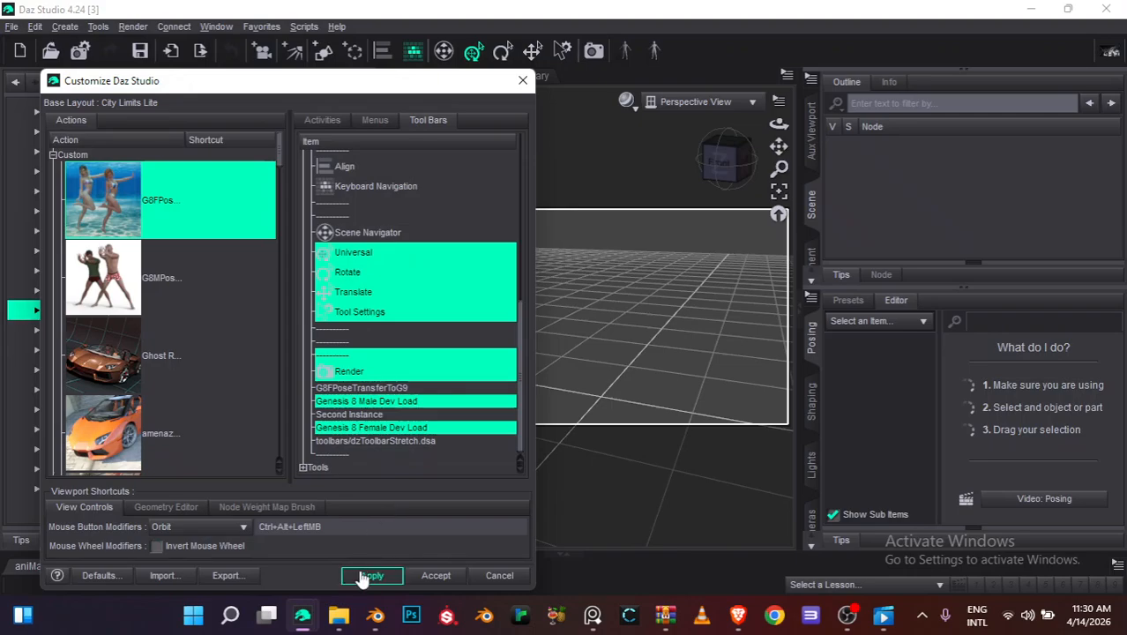
{"action": "left_click_drag", "start_coordinate": [372, 424], "coordinate": [342, 339]}
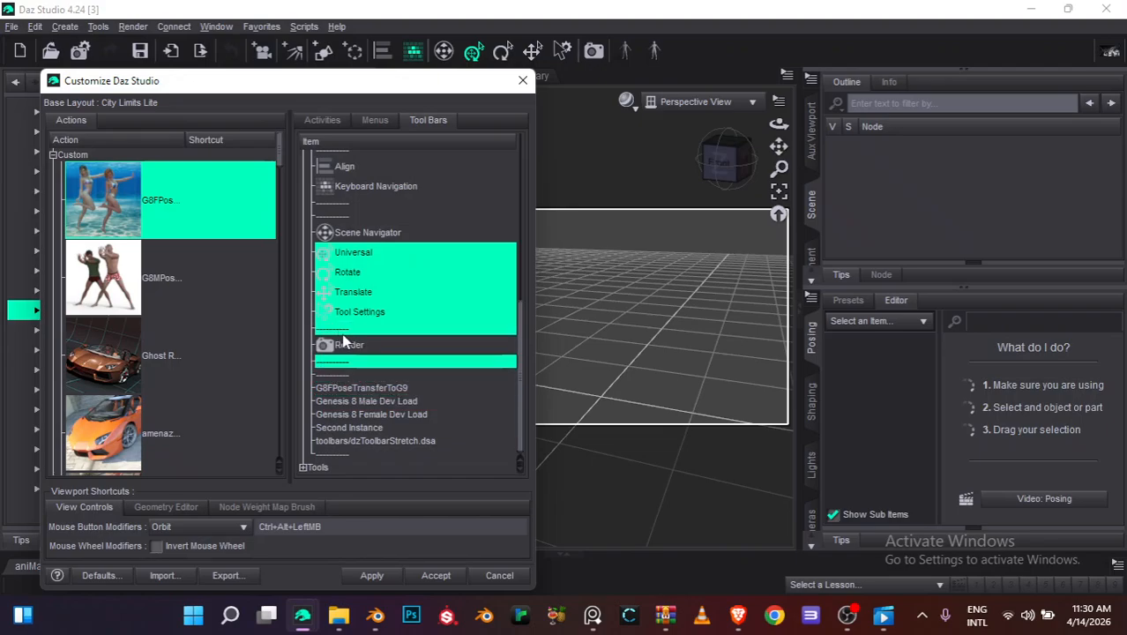
Move G8FPoseTransferToG9 between Genesis 8 Female Dev Load and Second Instance
{"action": "left_click", "coordinate": [351, 389]}
{"action": "left_click", "coordinate": [361, 403]}
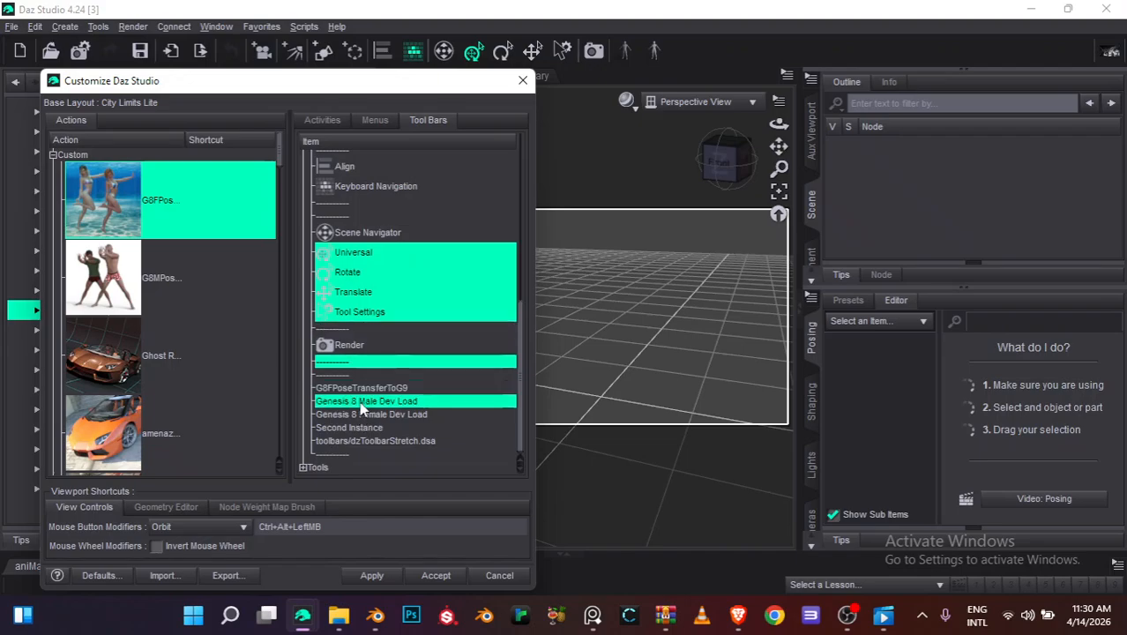
{"action": "left_click", "coordinate": [372, 389]}
{"action": "left_click", "coordinate": [371, 401]}
{"action": "left_click_drag", "start_coordinate": [350, 388], "coordinate": [343, 420]}
Add a separator between Genesis 8 Female Dev Load and G8FPoseTransferToG9
{"action": "left_click", "coordinate": [353, 414]}
{"action": "right_click", "coordinate": [350, 415]}
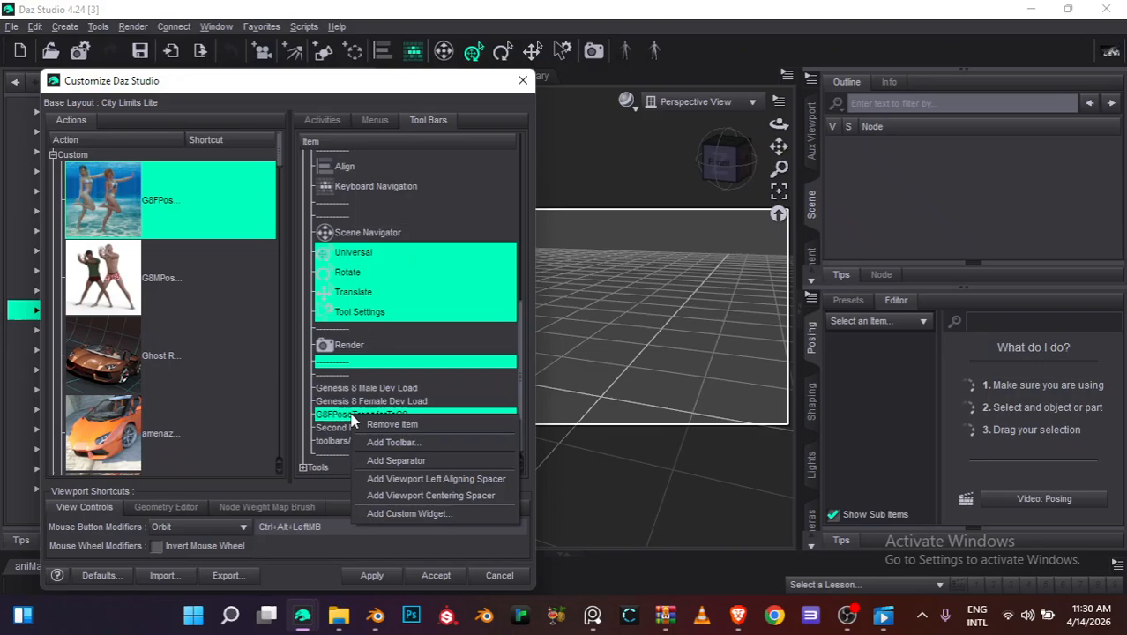
{"action": "left_click", "coordinate": [389, 463]}
{"action": "left_click_drag", "start_coordinate": [341, 428], "coordinate": [346, 415]}
{"action": "scroll", "coordinate": [519, 403], "scroll_direction": "down", "scroll_amount": 1}
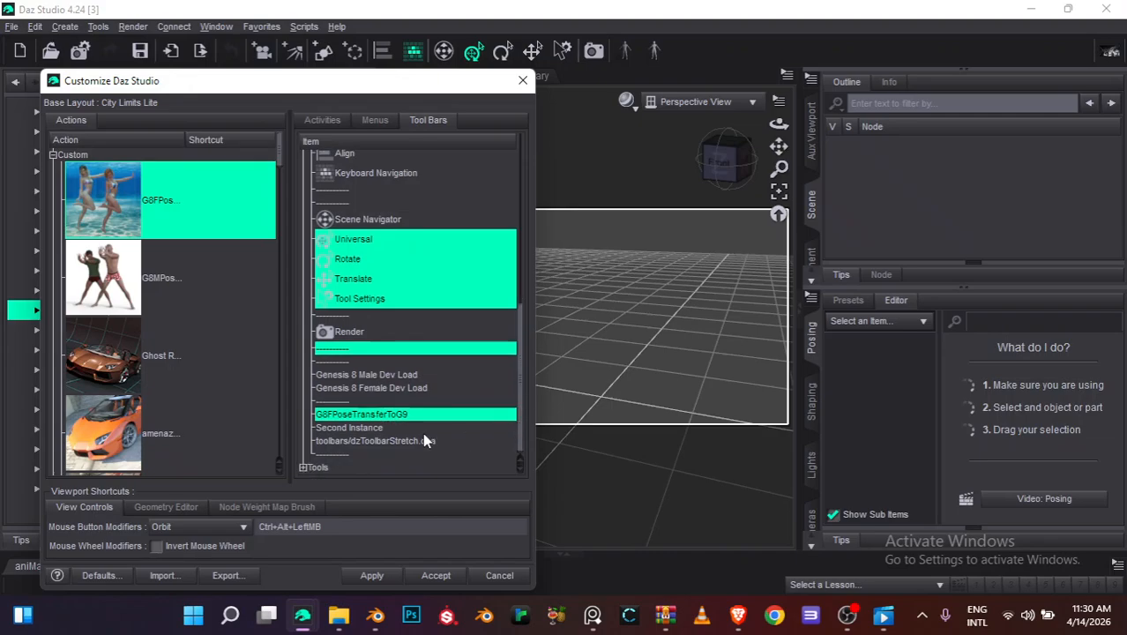
Add a separator between G8FPoseTransferToG9 and Second Instance
{"action": "left_click", "coordinate": [360, 428]}
{"action": "right_click", "coordinate": [358, 432]}
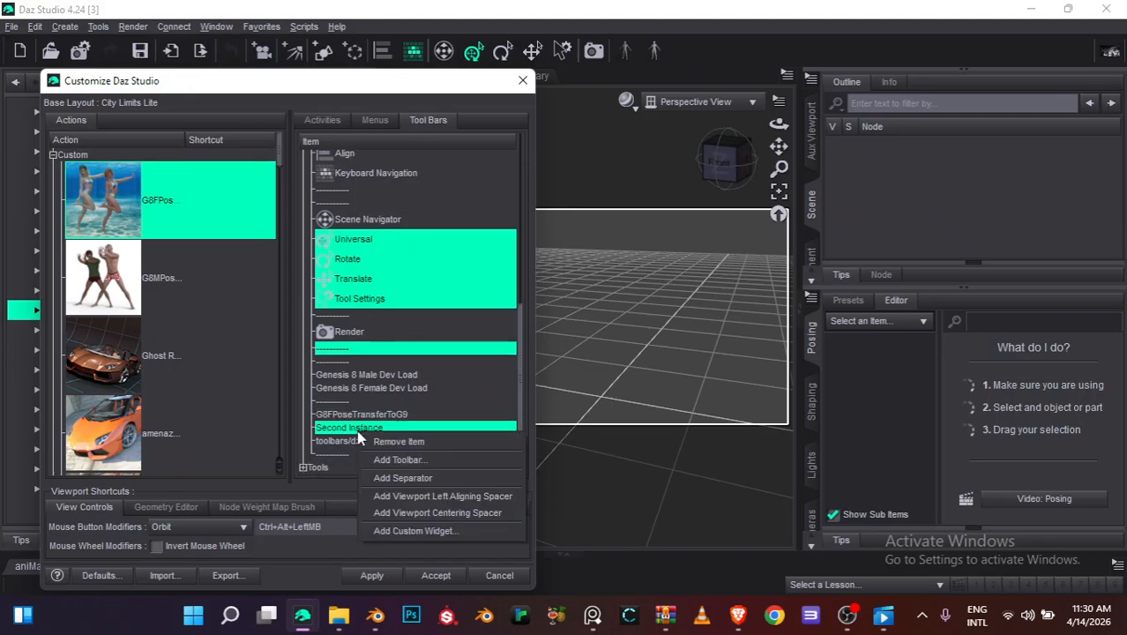
{"action": "left_click", "coordinate": [408, 478]}
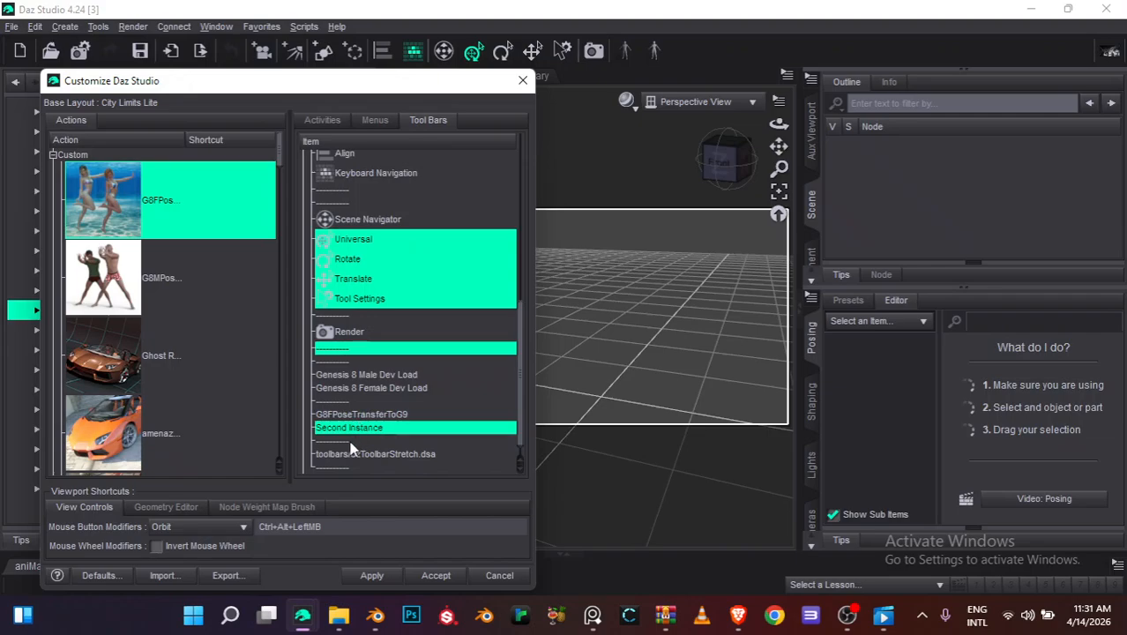
{"action": "left_click", "coordinate": [347, 440]}
{"action": "left_click_drag", "start_coordinate": [349, 430], "coordinate": [341, 444]}
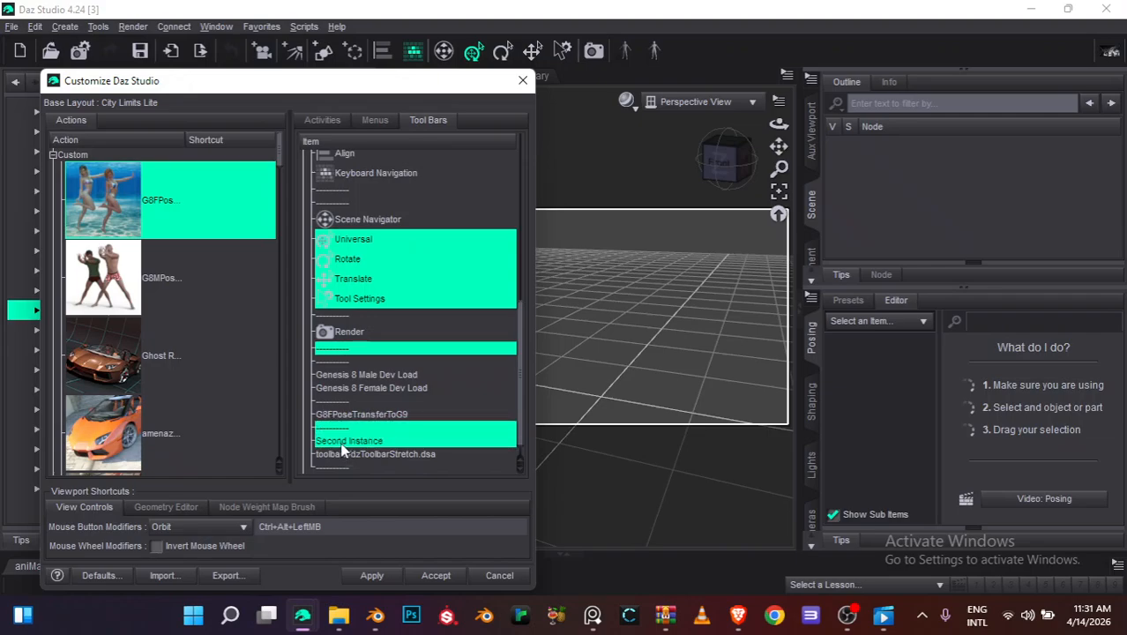
Add a separator between Second Instance and toolbars/dzToolbarStretch.dsa
{"action": "left_click", "coordinate": [352, 452]}
{"action": "right_click", "coordinate": [352, 453]}
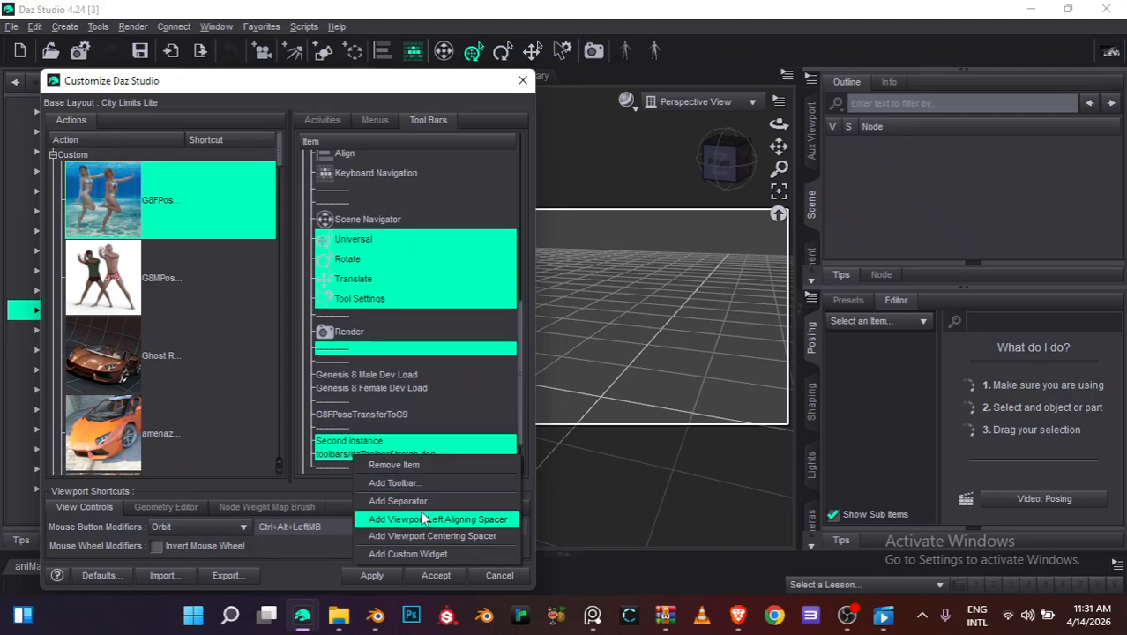
{"action": "left_click", "coordinate": [420, 502]}
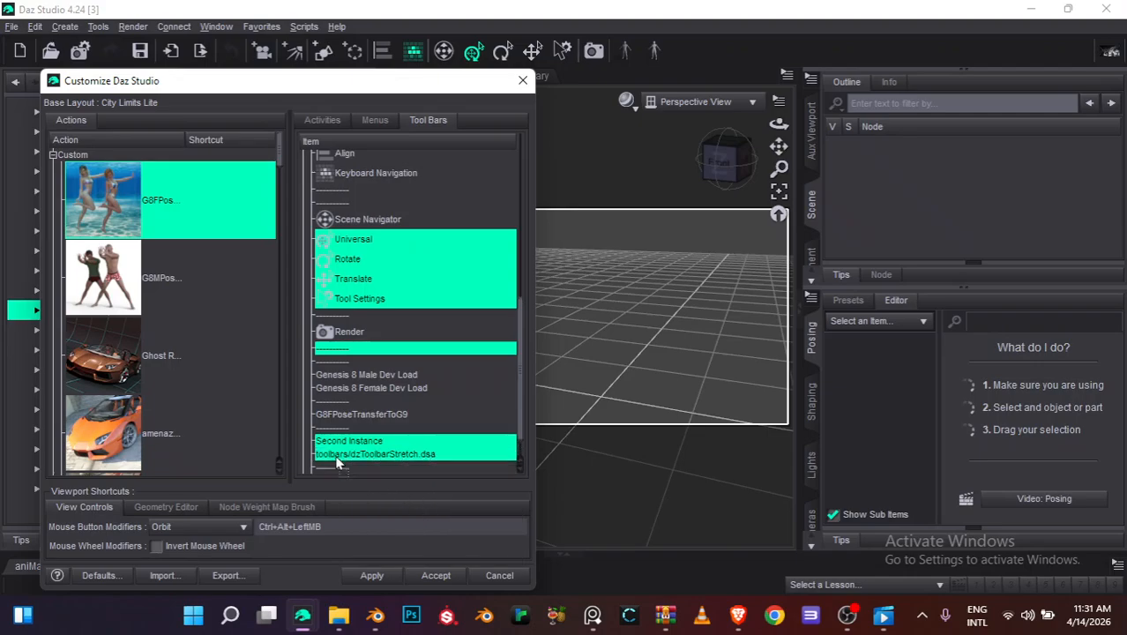
{"action": "left_click_drag", "start_coordinate": [358, 451], "coordinate": [357, 459]}
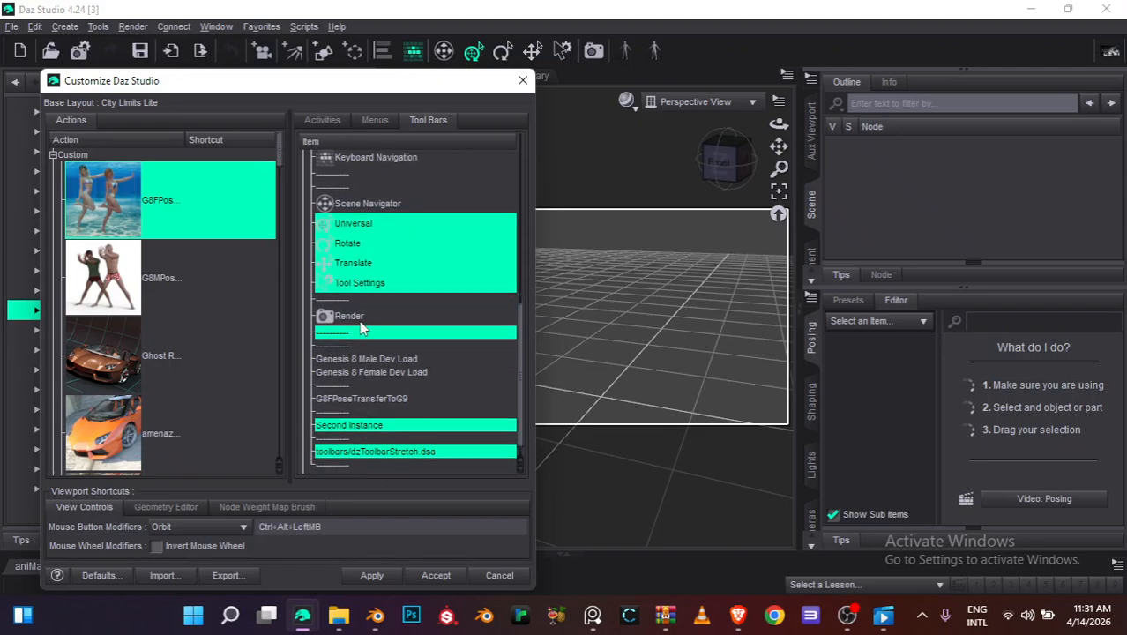
Add the custom action G8MPoseTransferToG9 directly after G8FPoseTransferToG9, and apply and accept the customization
{"action": "left_click", "coordinate": [183, 280]}
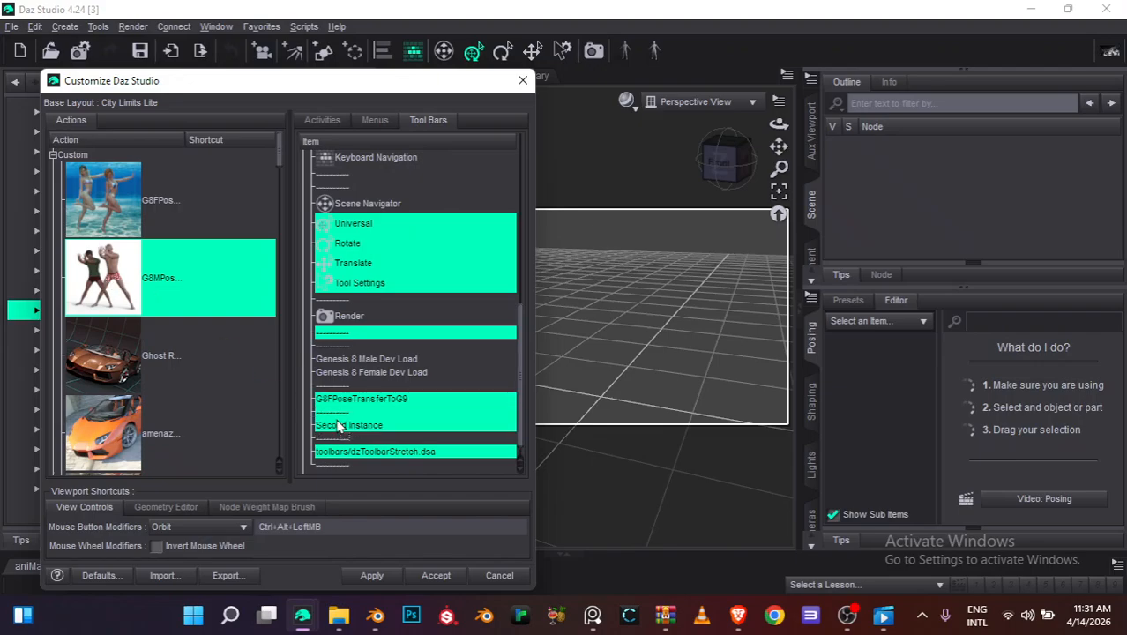
{"action": "left_click_drag", "start_coordinate": [344, 404], "coordinate": [341, 419]}
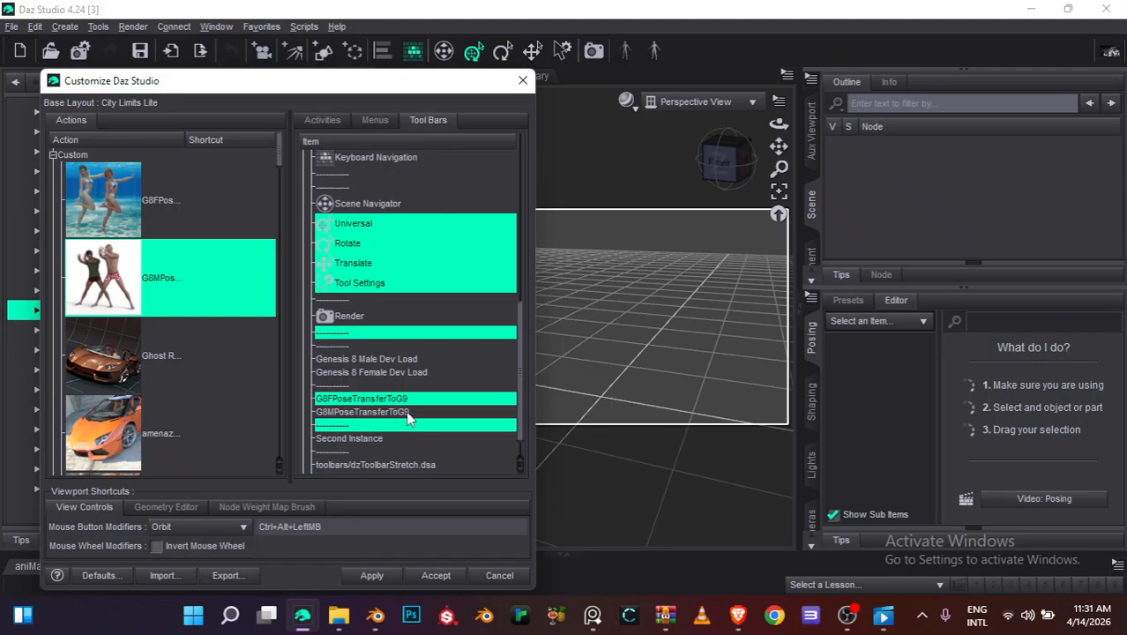
{"action": "left_click", "coordinate": [386, 573]}
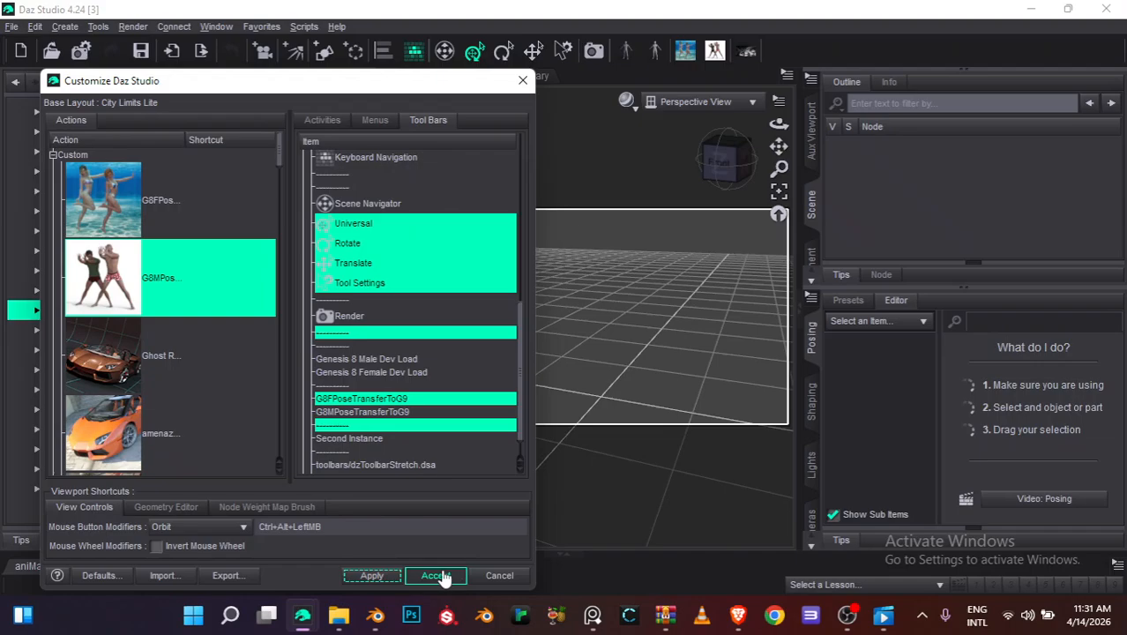
{"action": "left_click", "coordinate": [436, 575]}
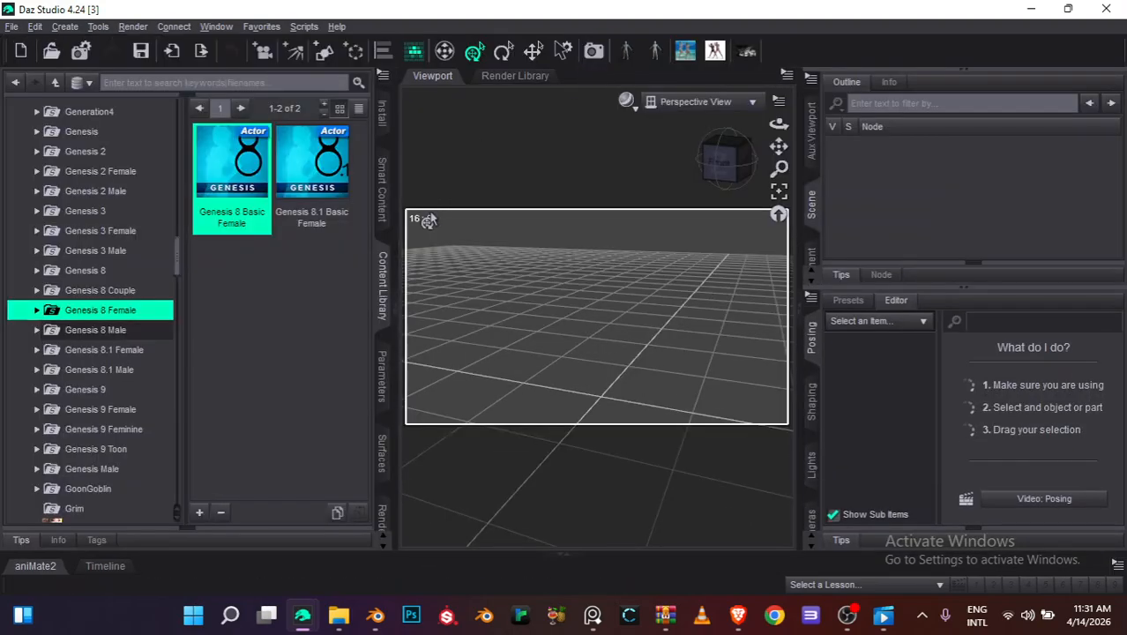
Review the side pane groups, including Install, Content Library, Aux Viewport and Scene, and the panes that can be added to the Viewport group
{"action": "left_click", "coordinate": [383, 538]}
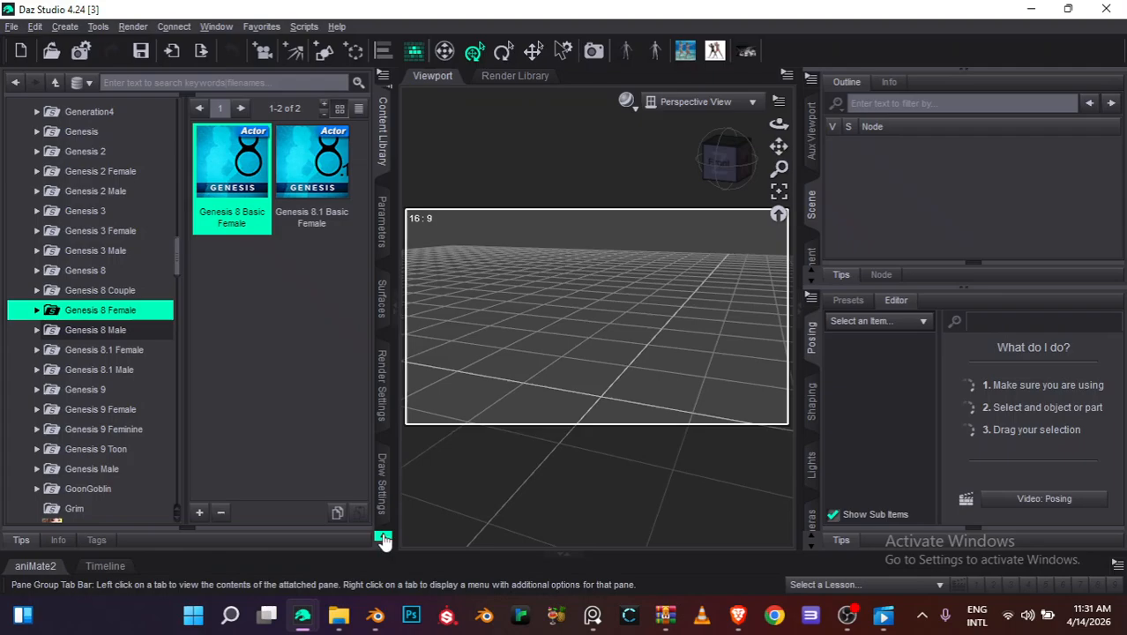
{"action": "left_click", "coordinate": [383, 536]}
{"action": "left_click", "coordinate": [383, 537]}
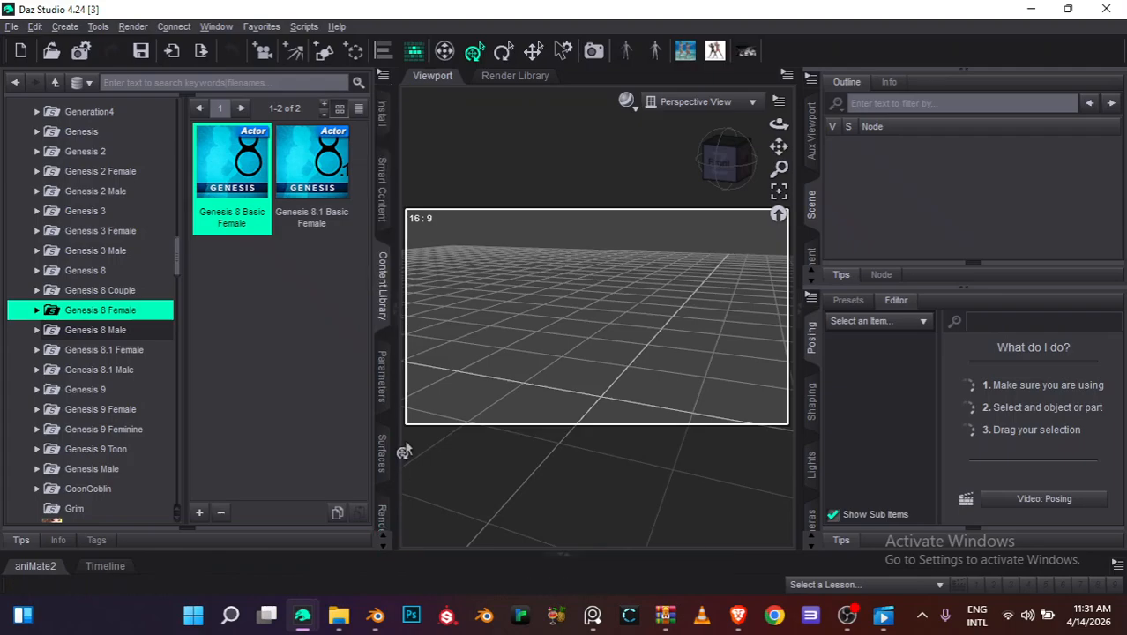
{"action": "left_click", "coordinate": [385, 196]}
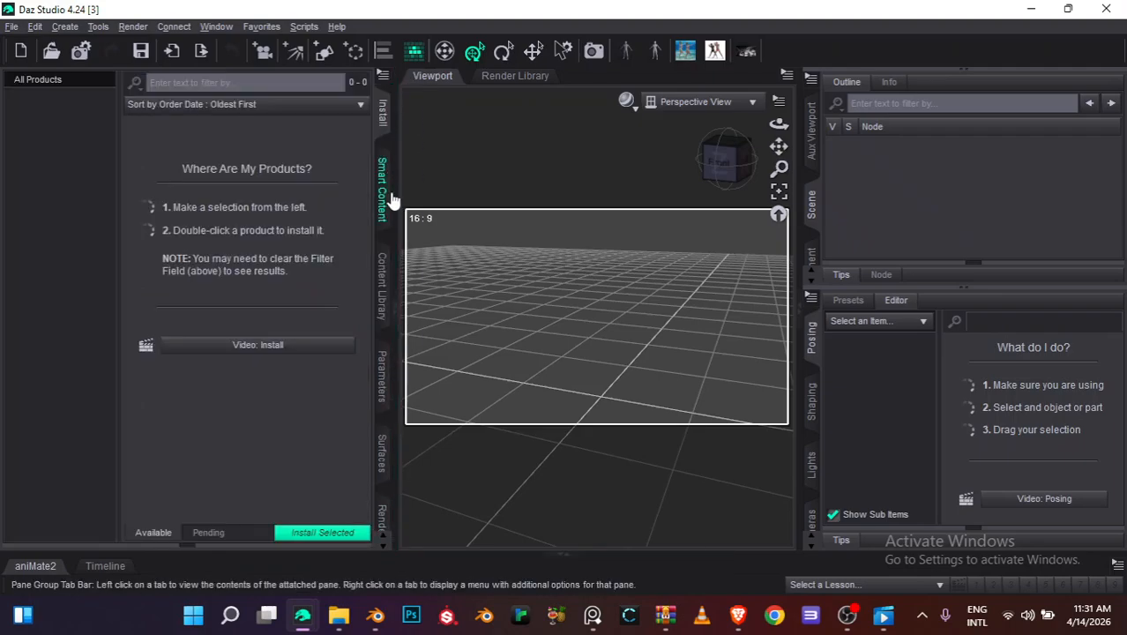
{"action": "left_click", "coordinate": [385, 286]}
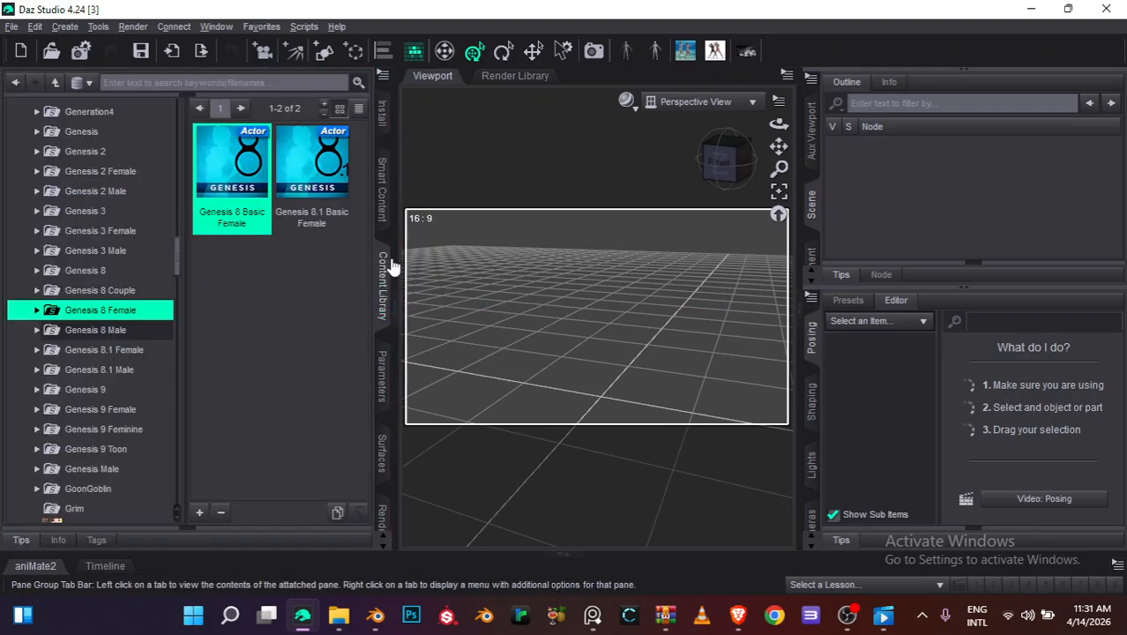
{"action": "left_click", "coordinate": [382, 101]}
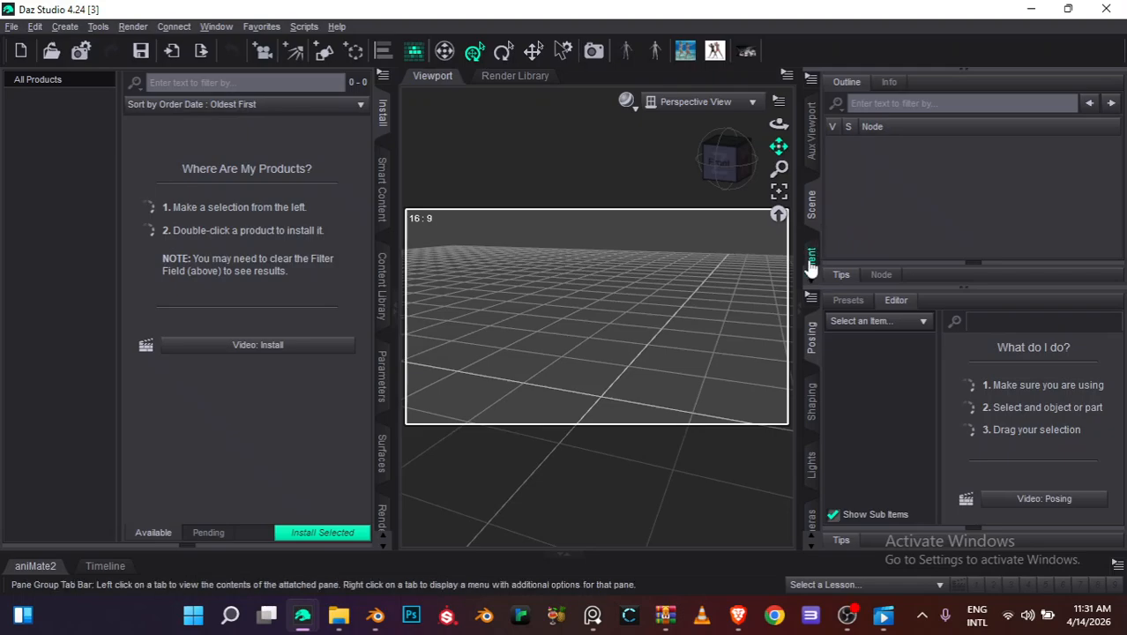
{"action": "left_click", "coordinate": [811, 256]}
{"action": "left_click", "coordinate": [812, 274]}
{"action": "left_click", "coordinate": [811, 144]}
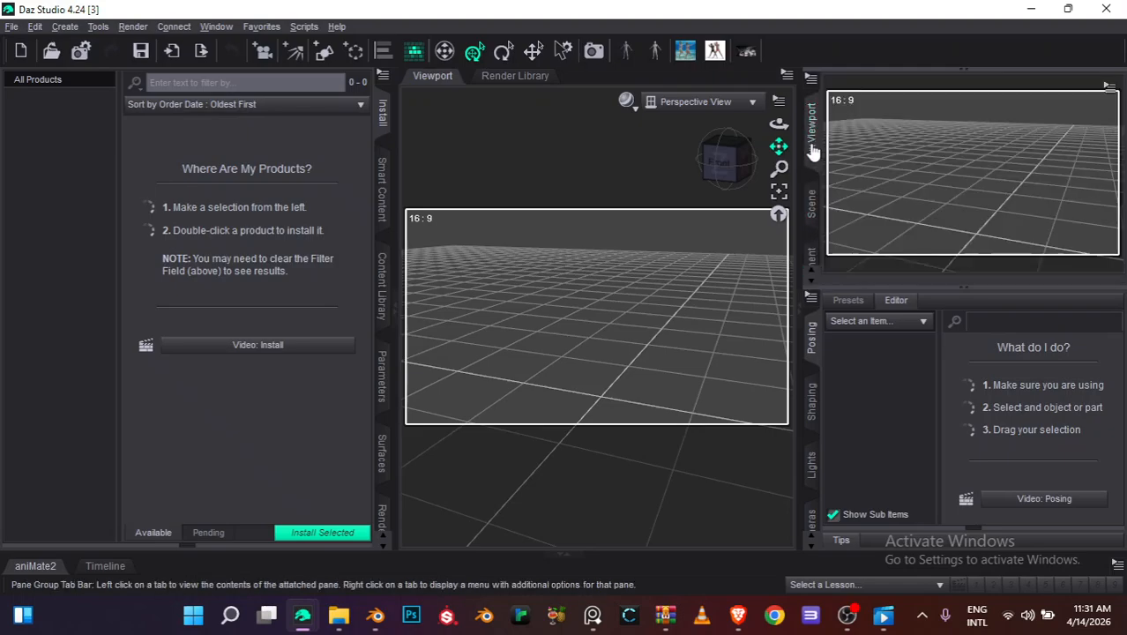
{"action": "left_click", "coordinate": [811, 201]}
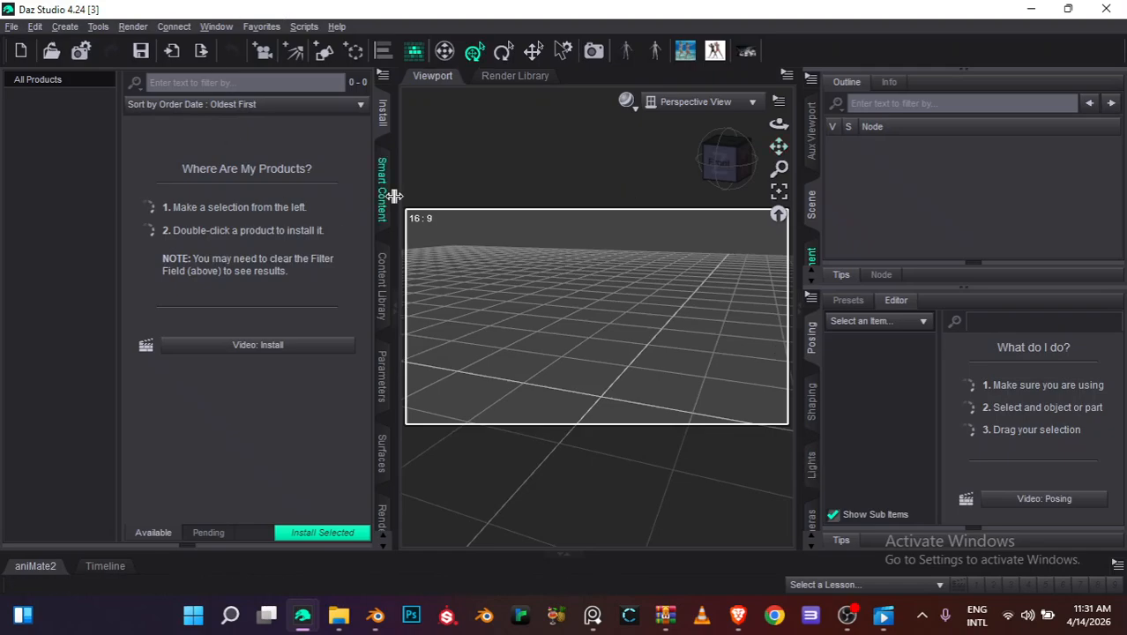
{"action": "right_click", "coordinate": [592, 72]}
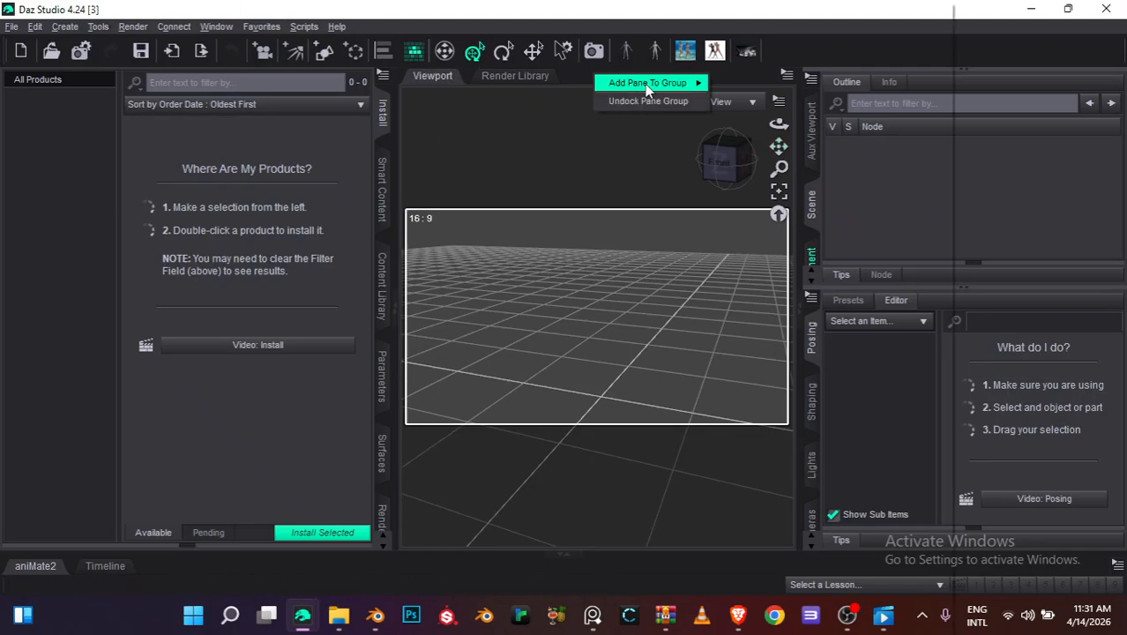
{"action": "mouse_move", "coordinate": [645, 84]}
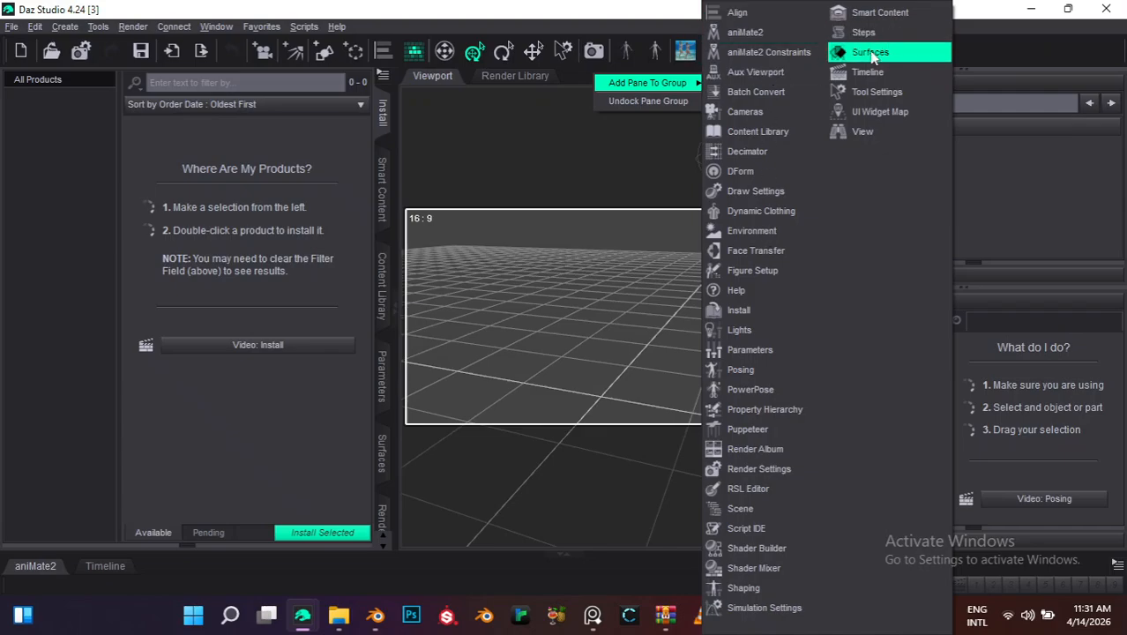
Expand the aniMate2 and Timeline pane group and add the aniMate2 Constraints pane to it
{"action": "left_click", "coordinate": [35, 565]}
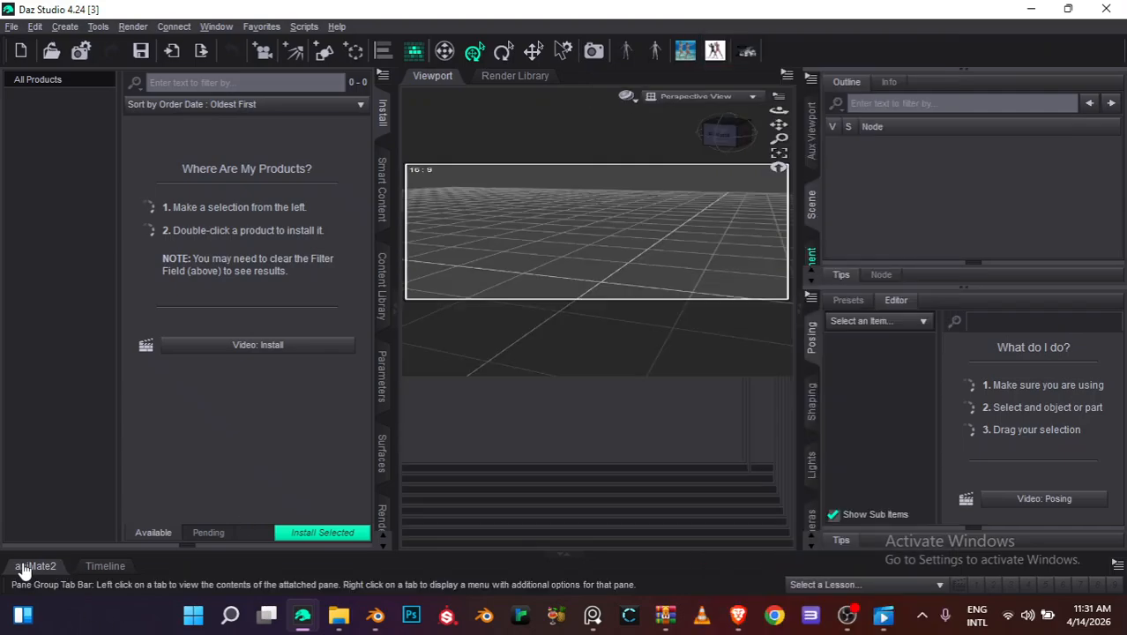
{"action": "left_click", "coordinate": [36, 397]}
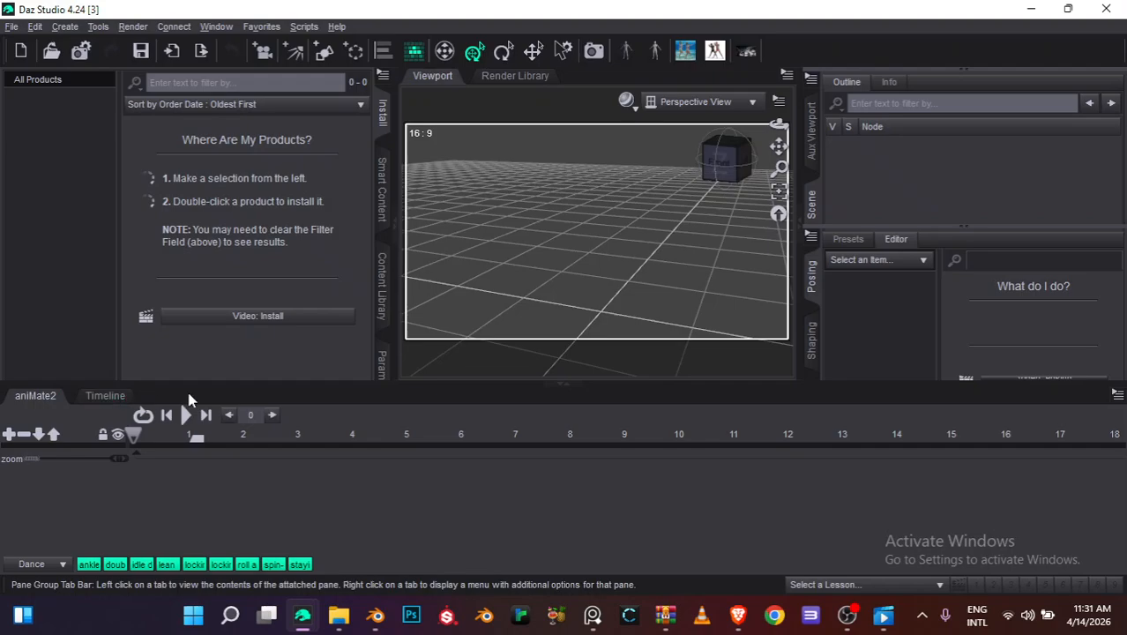
{"action": "right_click", "coordinate": [188, 399]}
{"action": "mouse_move", "coordinate": [295, 410]}
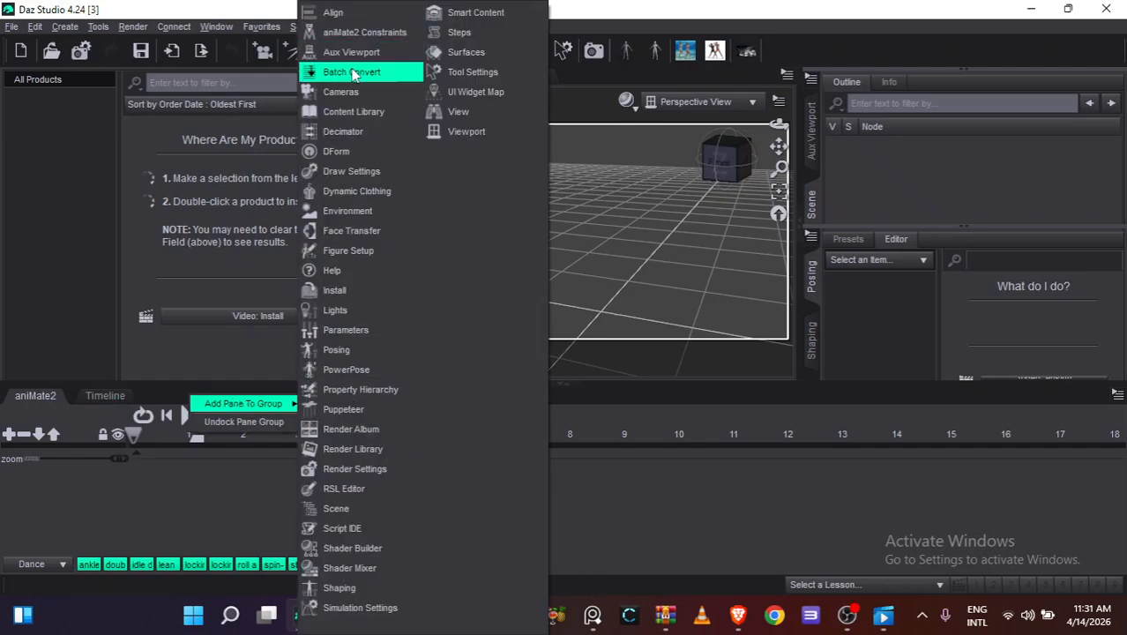
{"action": "left_click", "coordinate": [361, 32]}
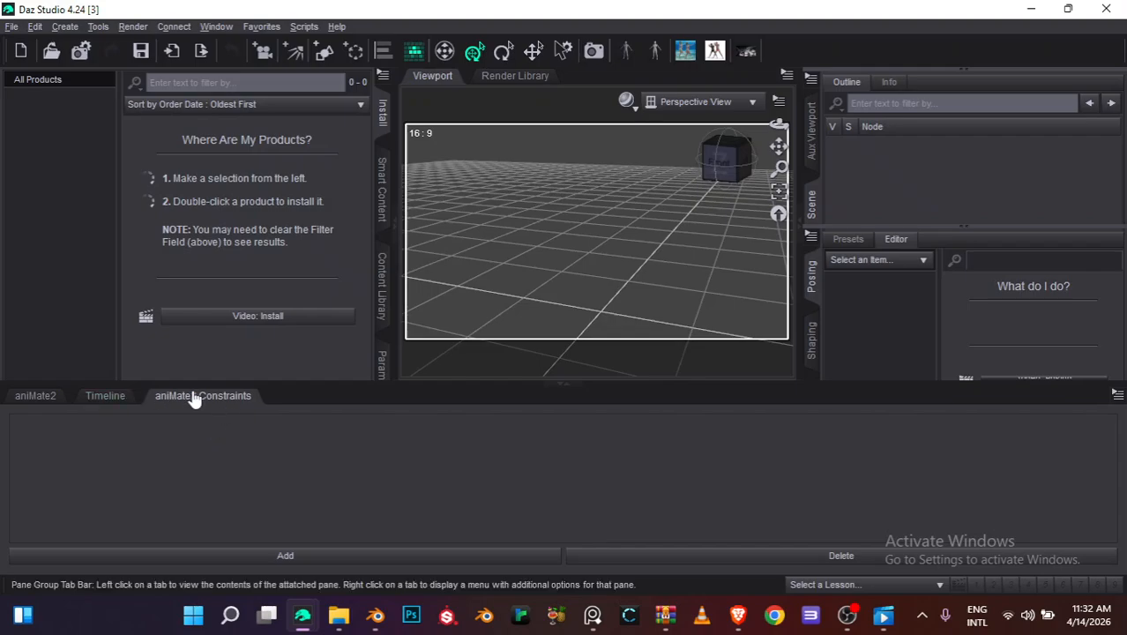
Add the Batch Convert pane to the group that holds aniMate2, Timeline and aniMate2 Constraints
{"action": "right_click", "coordinate": [346, 386]}
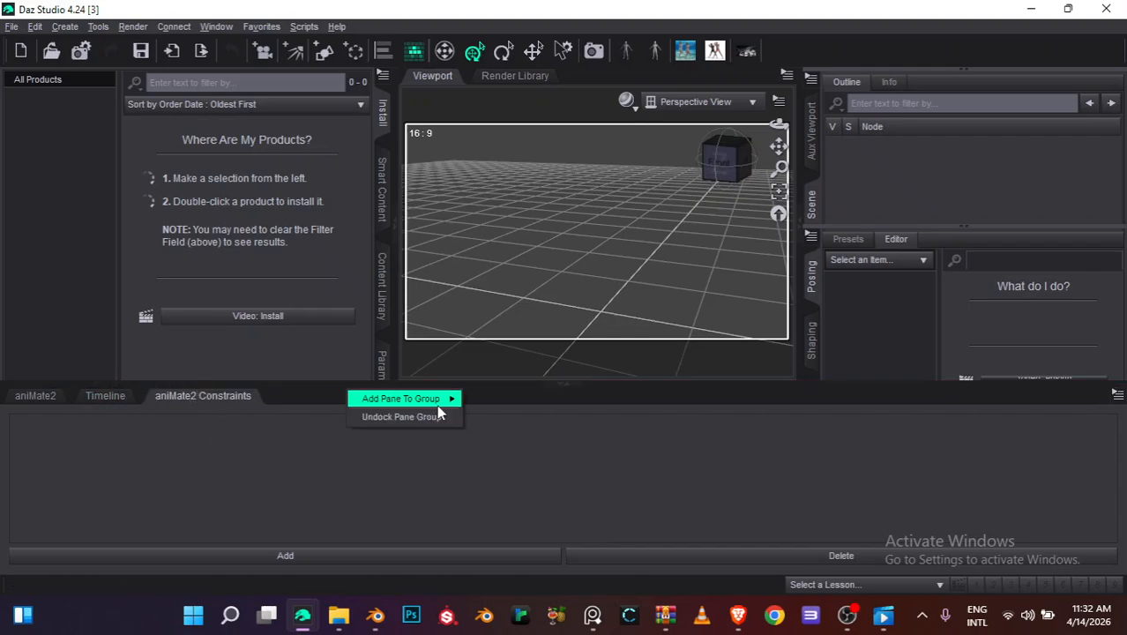
{"action": "mouse_move", "coordinate": [451, 399]}
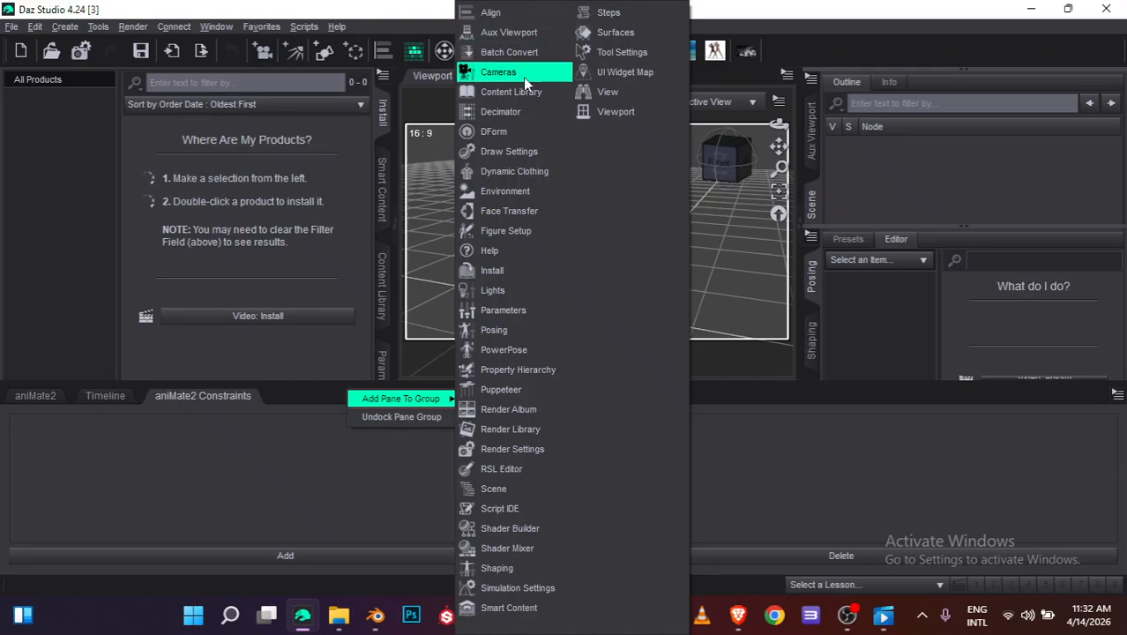
{"action": "left_click", "coordinate": [511, 52]}
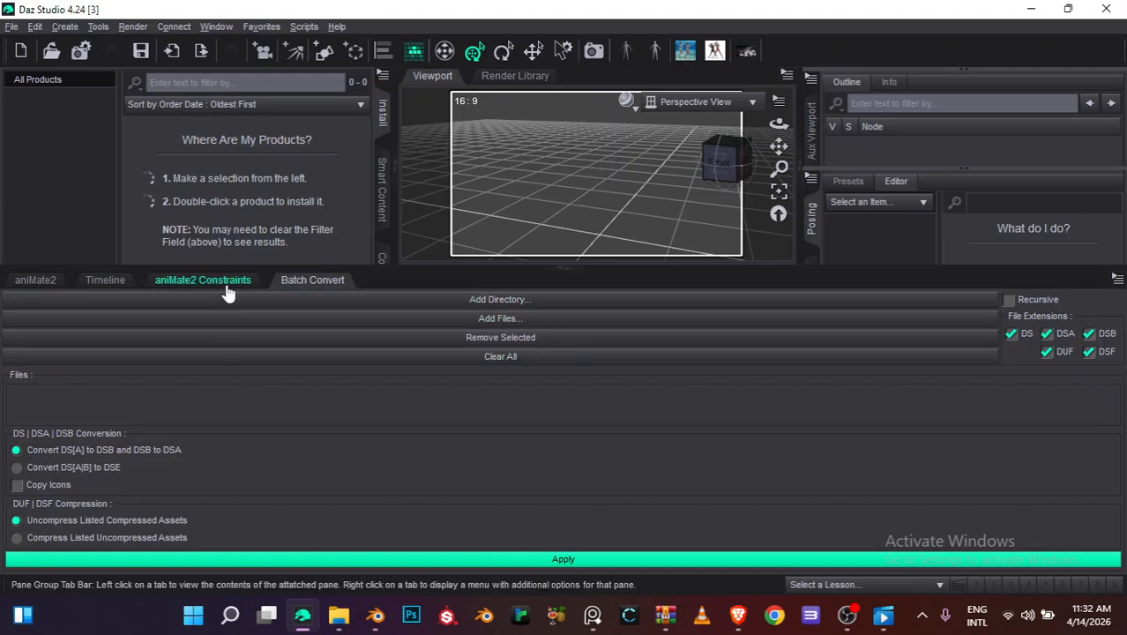
Check the Timeline, aniMate2 Constraints and Batch Convert panes, and collapse their pane group with Timeline selected
{"action": "left_click", "coordinate": [106, 282]}
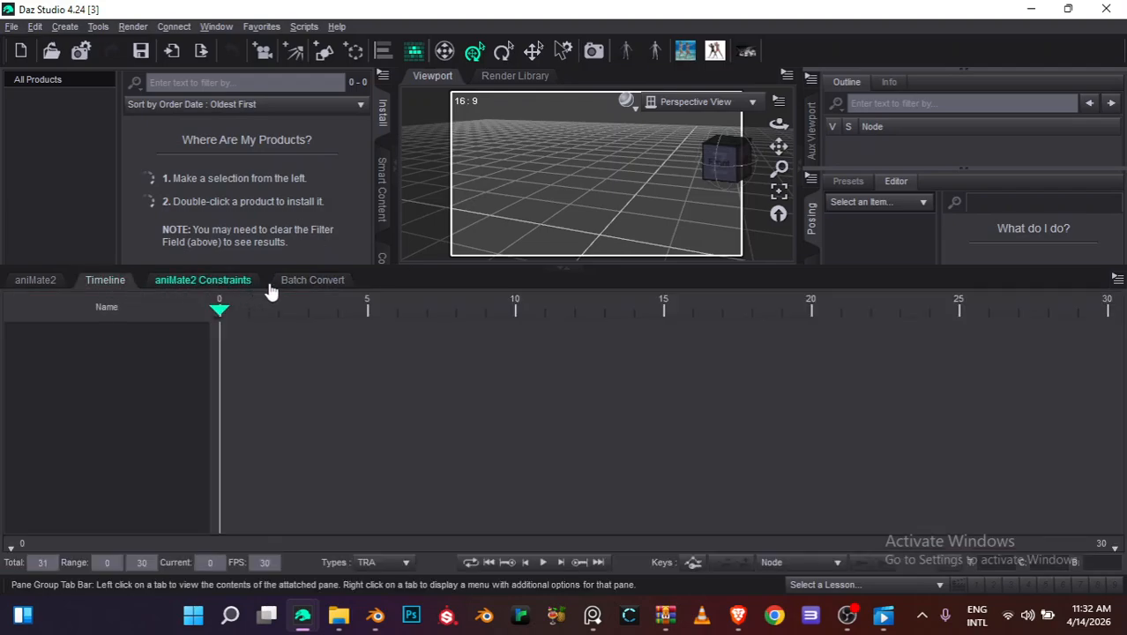
{"action": "left_click", "coordinate": [226, 282]}
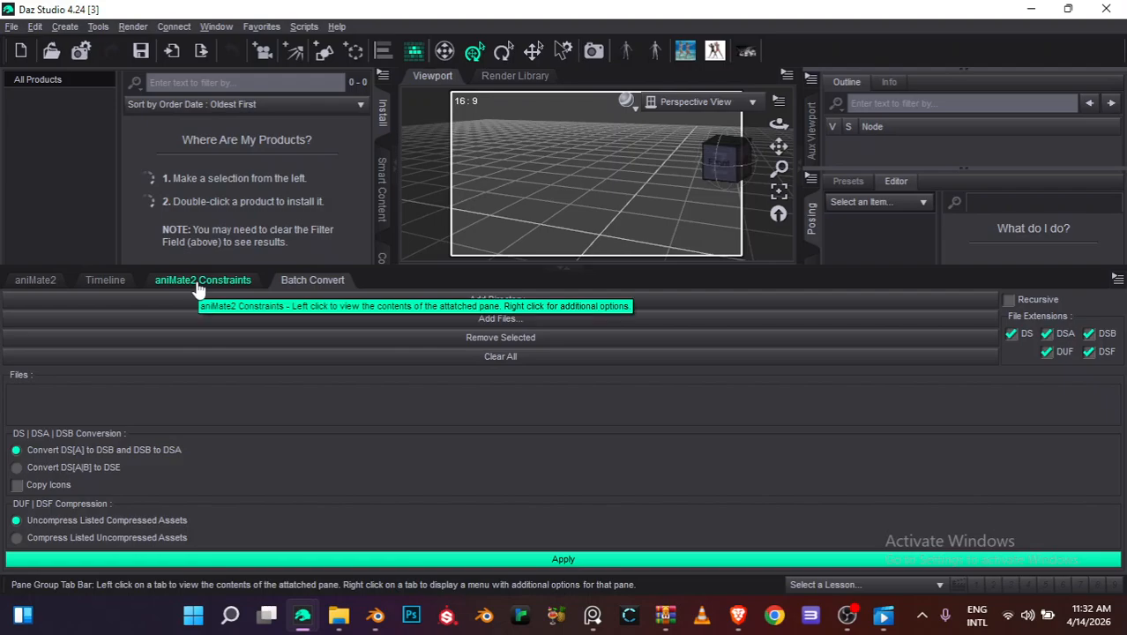
{"action": "left_click", "coordinate": [200, 284]}
{"action": "left_click", "coordinate": [293, 283]}
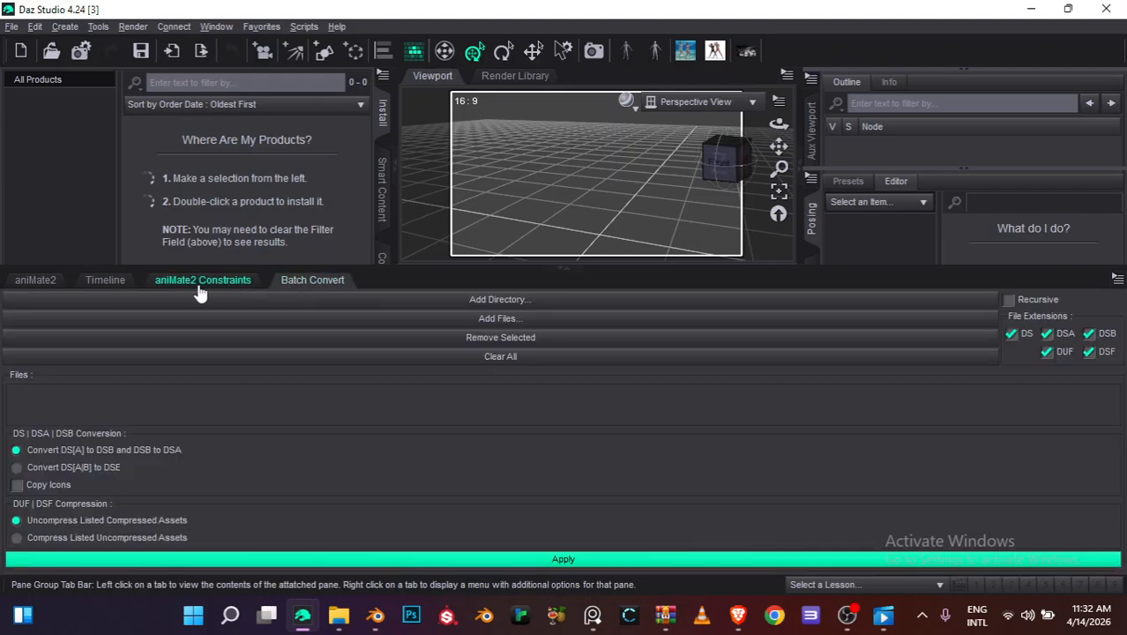
{"action": "left_click", "coordinate": [123, 285]}
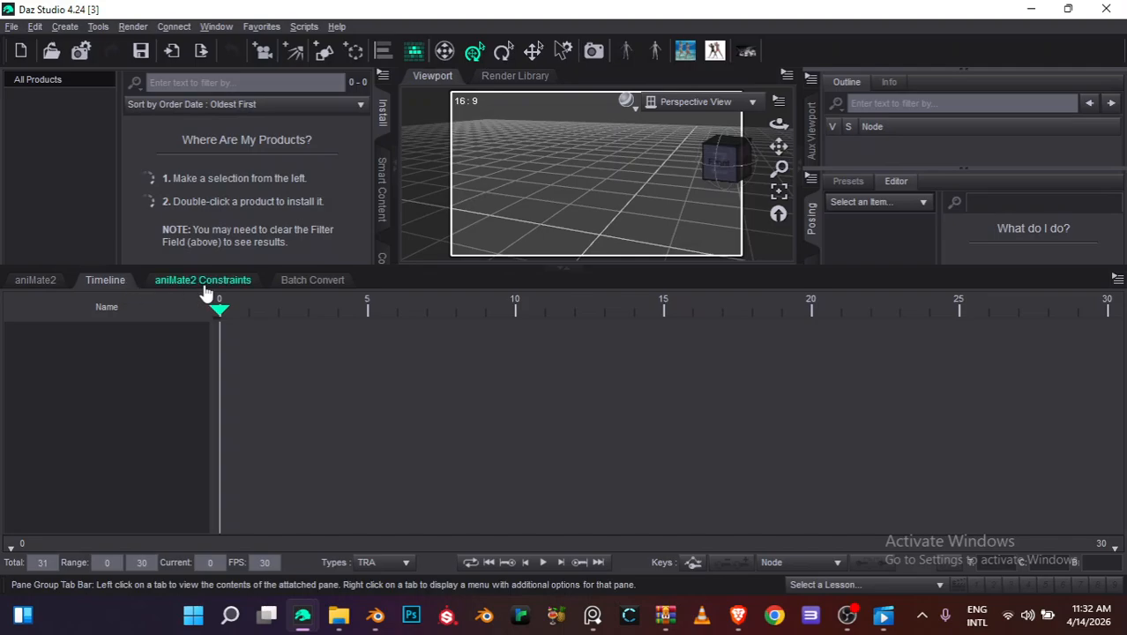
{"action": "right_click", "coordinate": [397, 284]}
{"action": "mouse_move", "coordinate": [459, 294]}
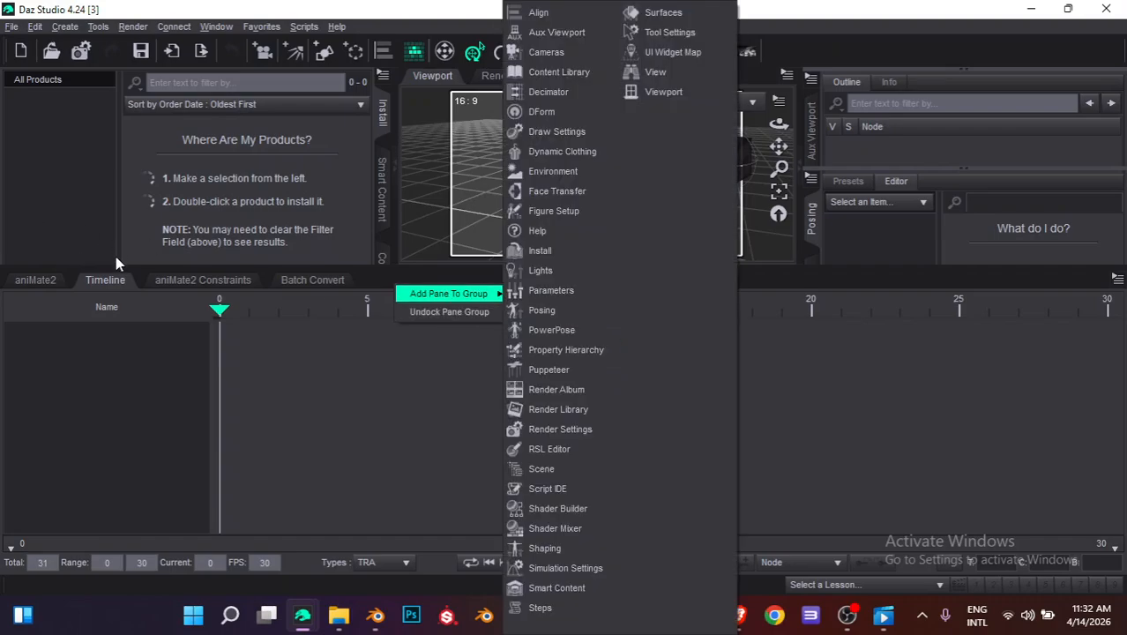
{"action": "left_click", "coordinate": [110, 284]}
{"action": "left_click", "coordinate": [110, 284]}
Show the Puppeteer pane and dock it after Draw Settings in the pane group that holds Install and Content Library
{"action": "left_click", "coordinate": [203, 27]}
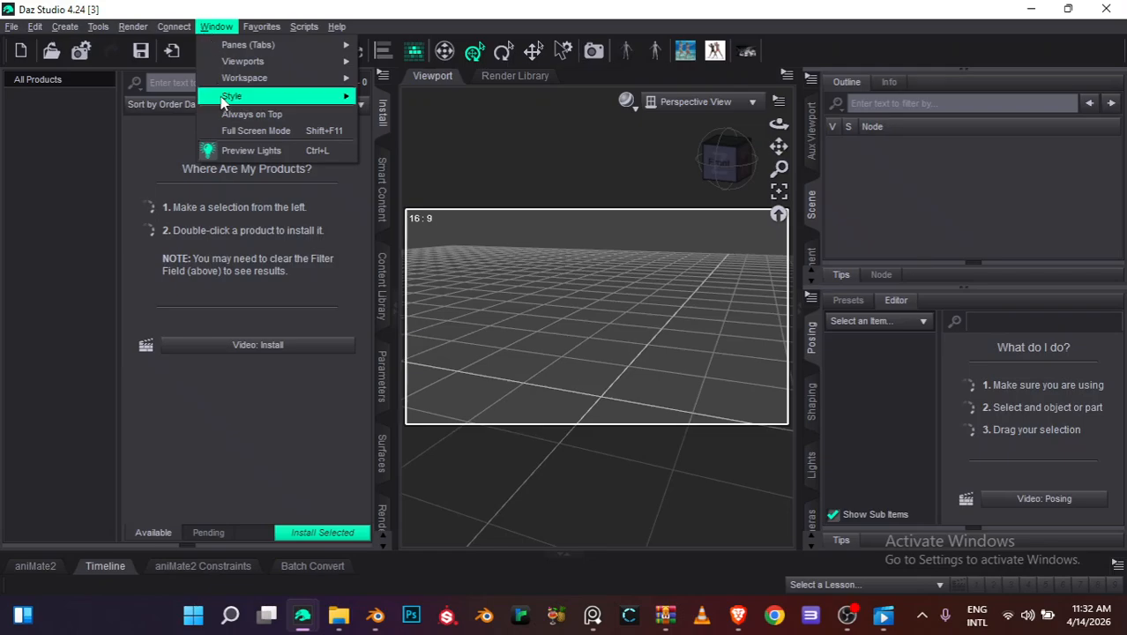
{"action": "mouse_move", "coordinate": [291, 44]}
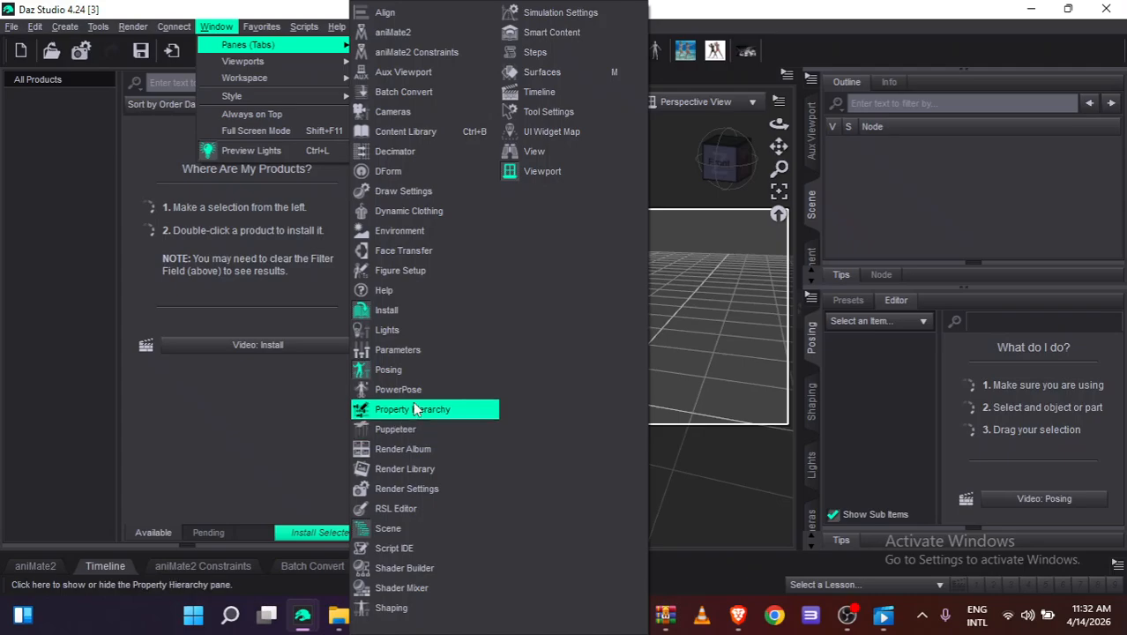
{"action": "left_click", "coordinate": [399, 429]}
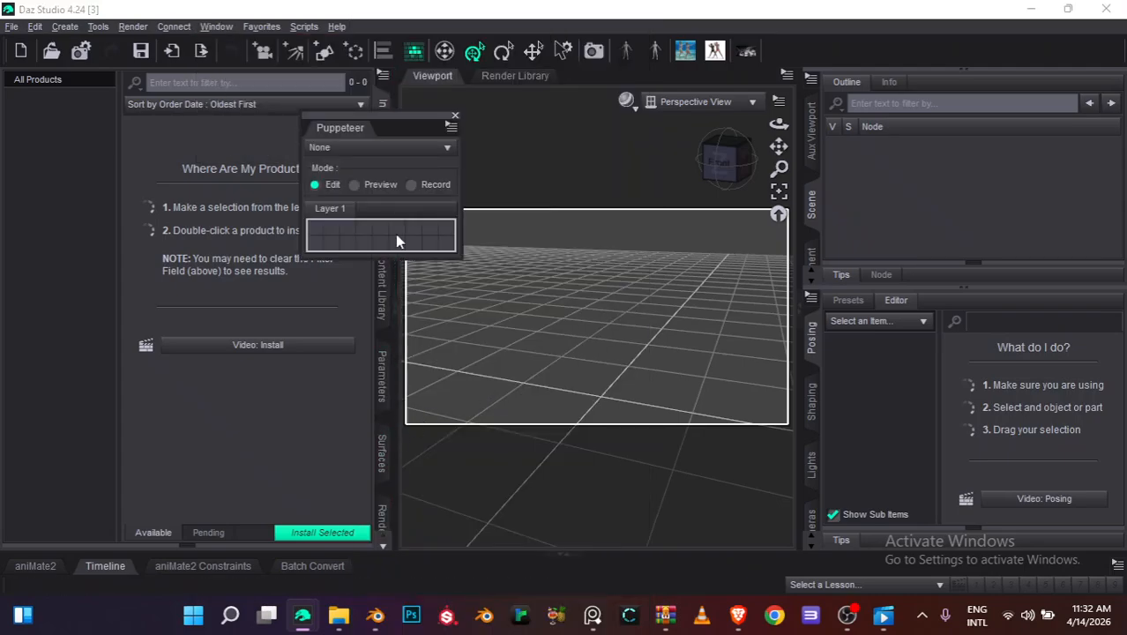
{"action": "left_click", "coordinate": [384, 548]}
{"action": "left_click", "coordinate": [383, 548]}
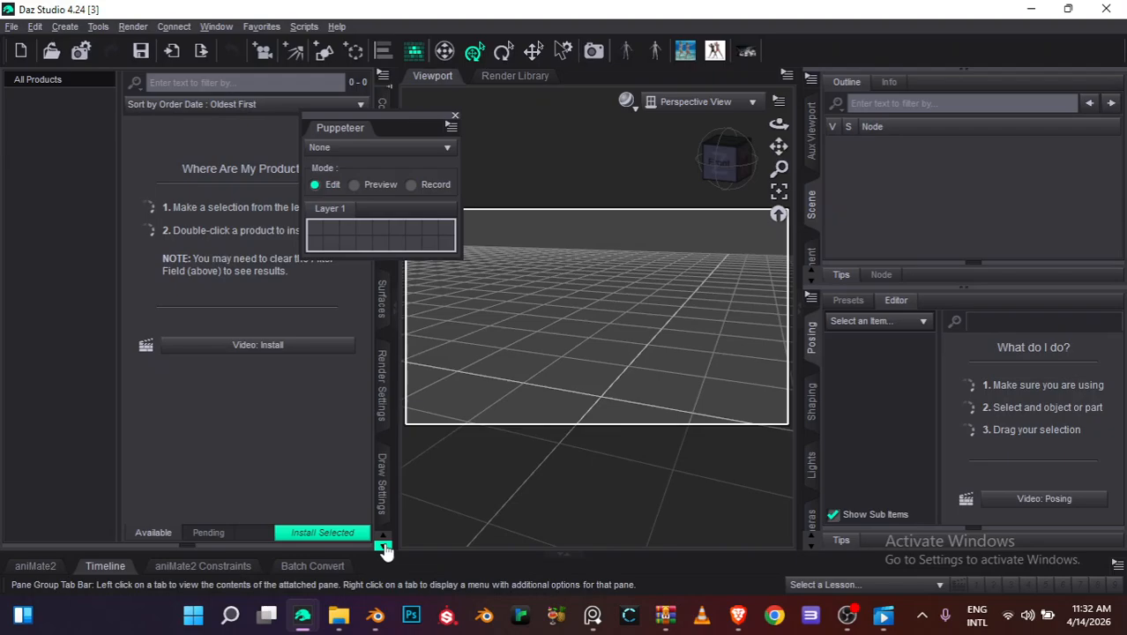
{"action": "left_click", "coordinate": [216, 27]}
{"action": "mouse_move", "coordinate": [240, 77]}
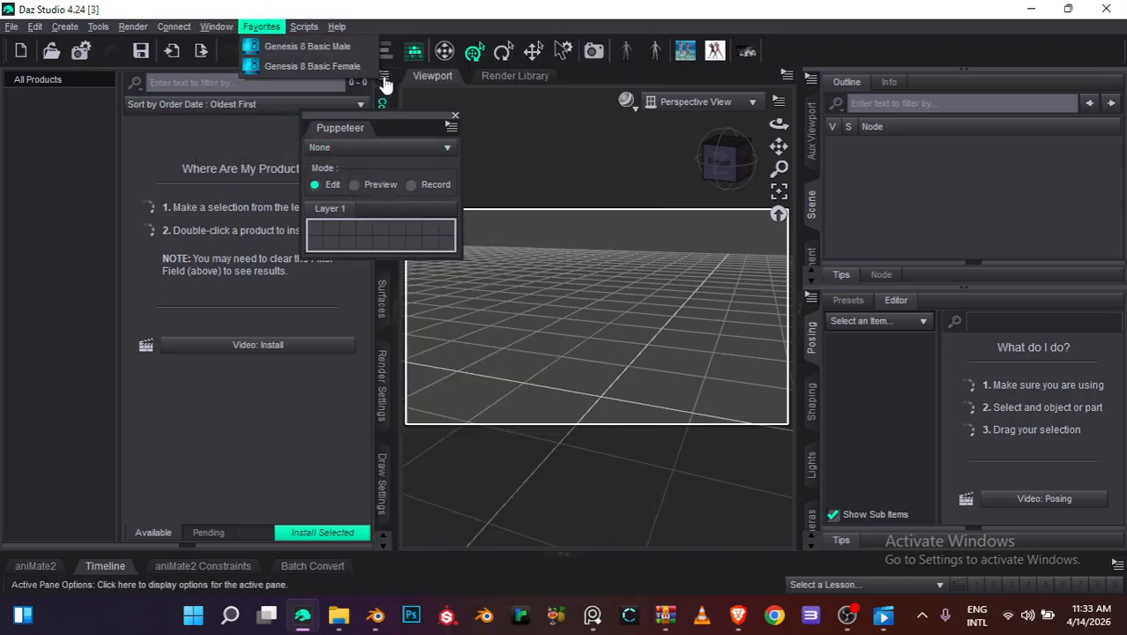
{"action": "left_click", "coordinate": [384, 76]}
{"action": "left_click", "coordinate": [368, 131]}
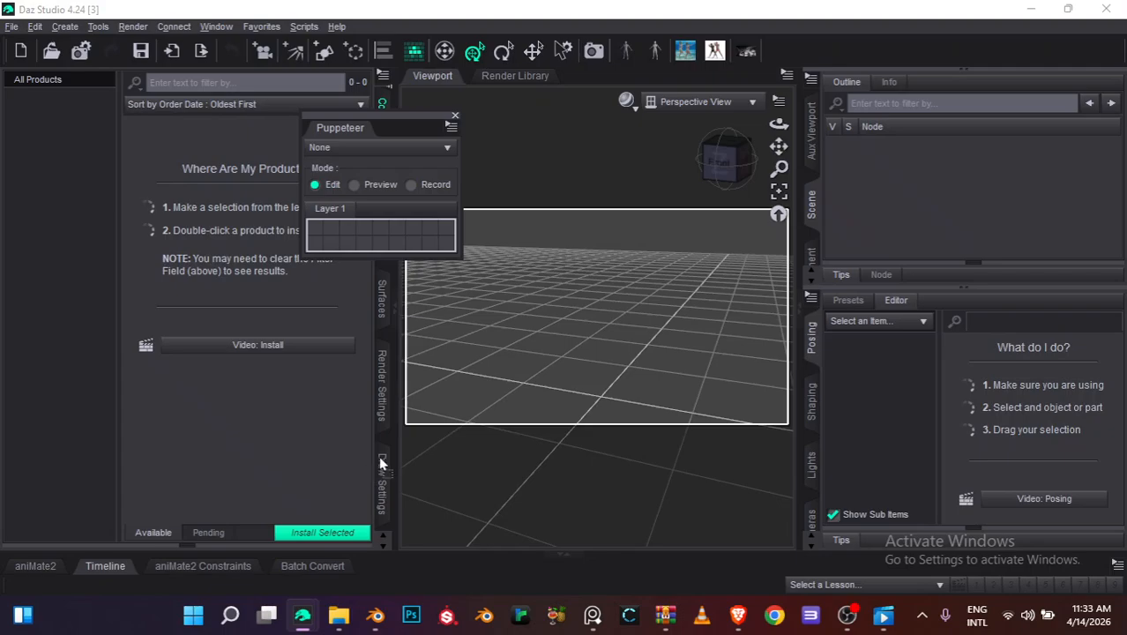
Show the PowerPose pane, dock it between Parameters and Surfaces, and make it the active pane
{"action": "left_click", "coordinate": [216, 27]}
{"action": "mouse_move", "coordinate": [230, 85]}
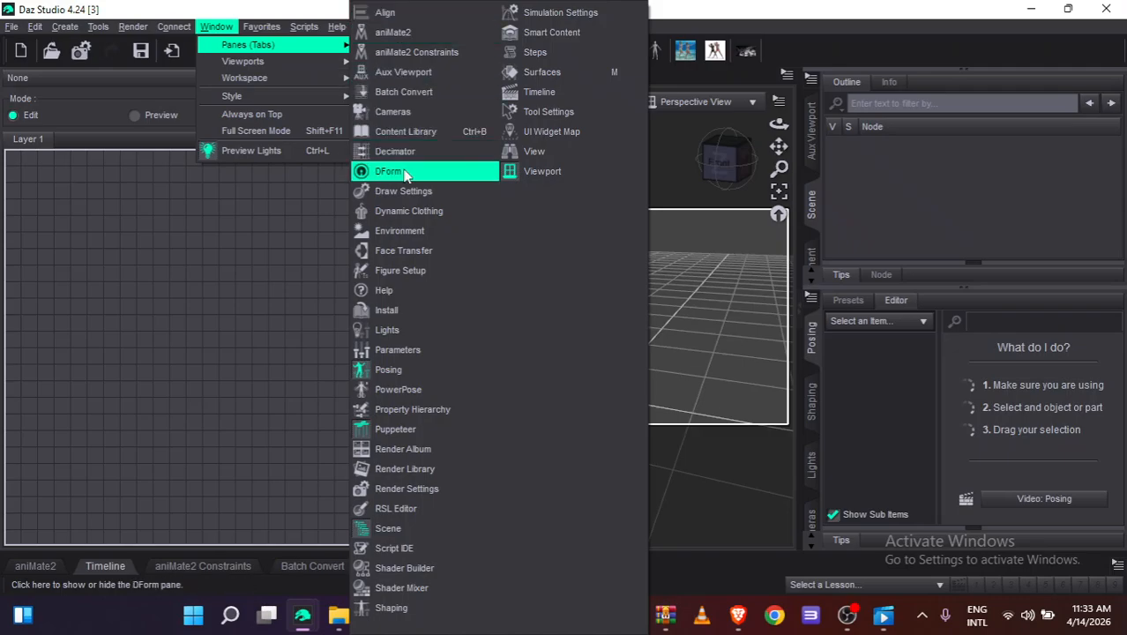
{"action": "left_click", "coordinate": [415, 390]}
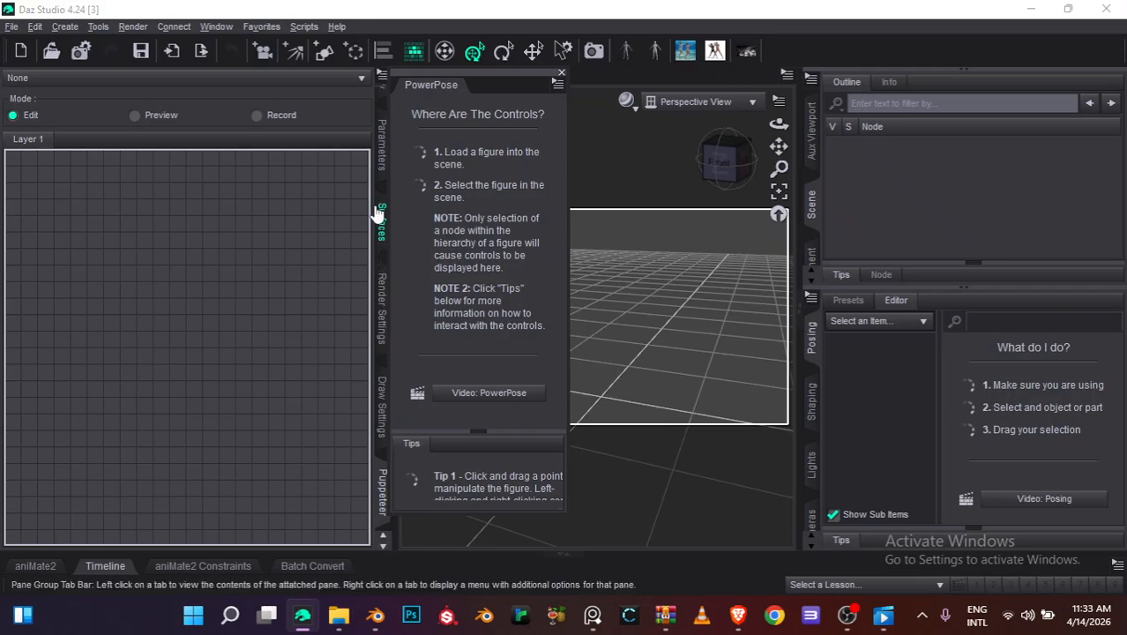
{"action": "left_click_drag", "start_coordinate": [410, 79], "coordinate": [382, 174]}
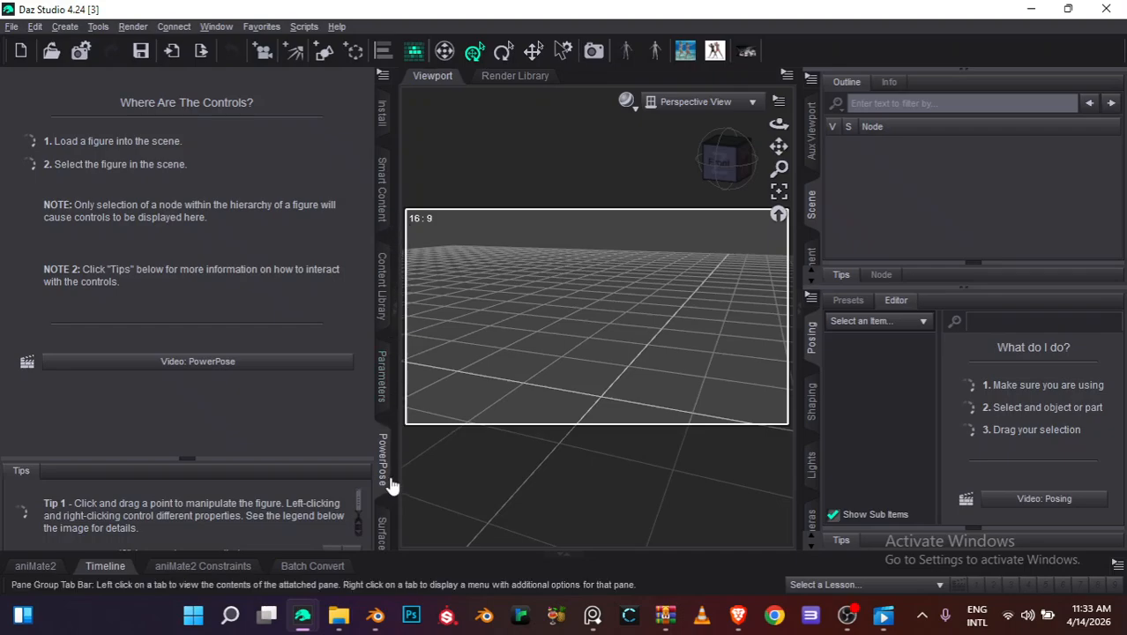
{"action": "left_click", "coordinate": [385, 402]}
{"action": "left_click", "coordinate": [384, 447]}
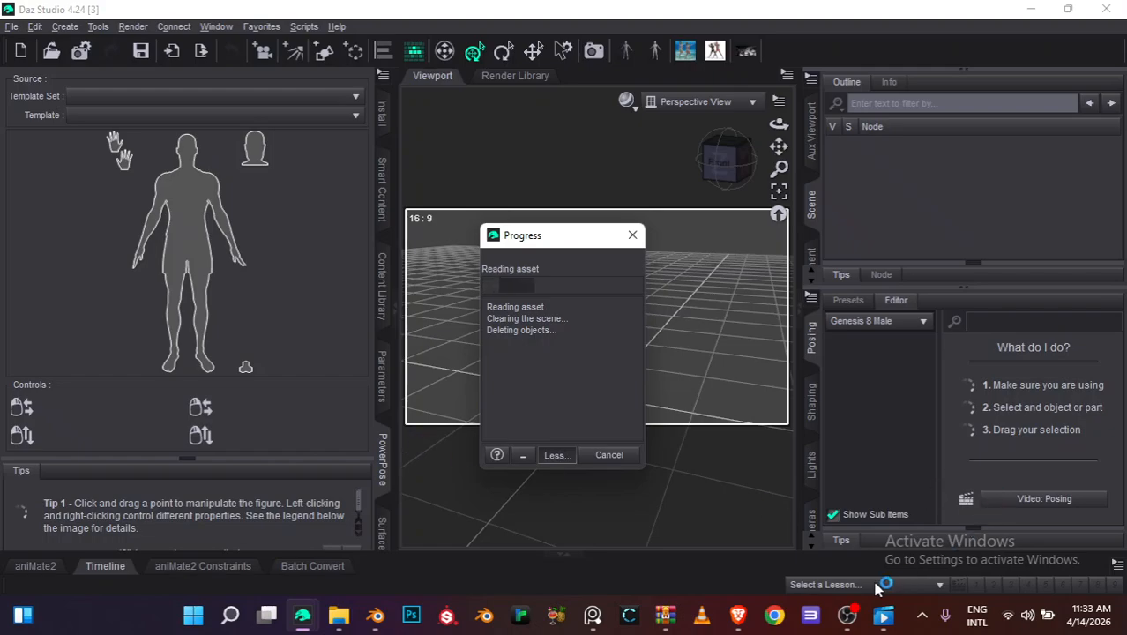
{"action": "mouse_move", "coordinate": [839, 535]}
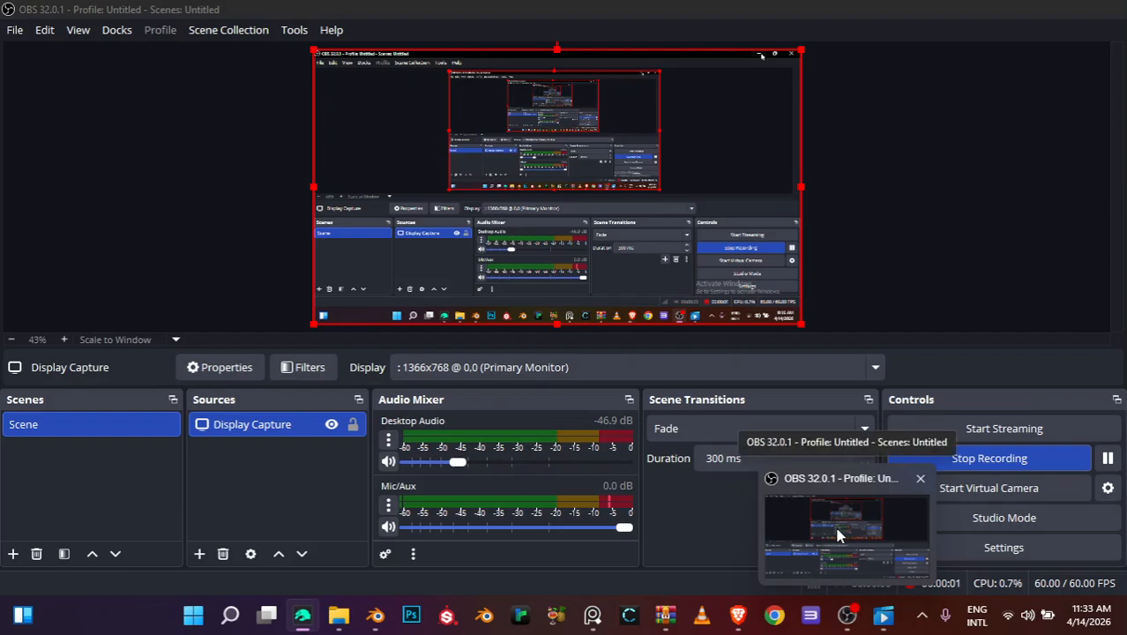
{"action": "left_click", "coordinate": [838, 533]}
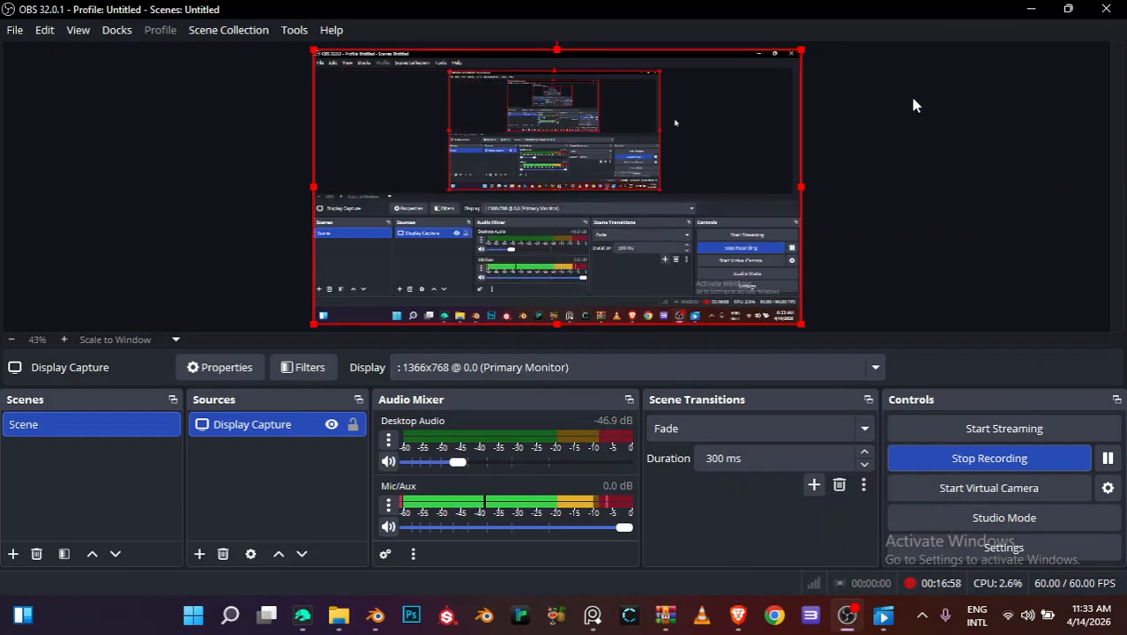
{"action": "left_click", "coordinate": [1030, 11]}
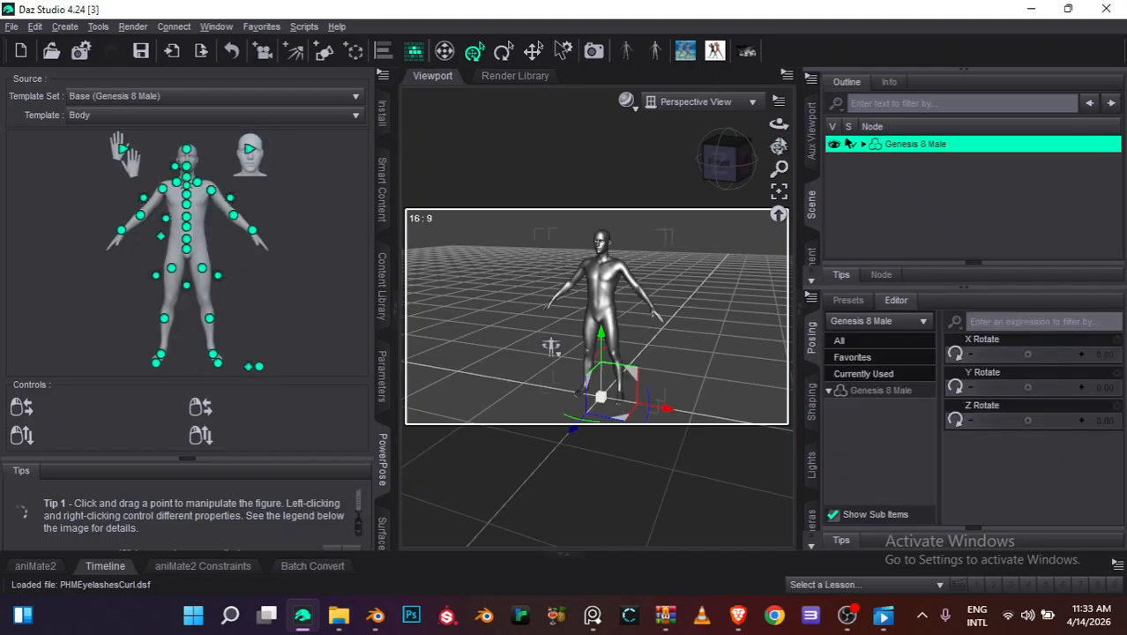
In the Parameters pane, set the Resolution Level of Genesis 8 Male to Base under Mesh Resolution
{"action": "left_click_drag", "start_coordinate": [780, 165], "coordinate": [735, 251]}
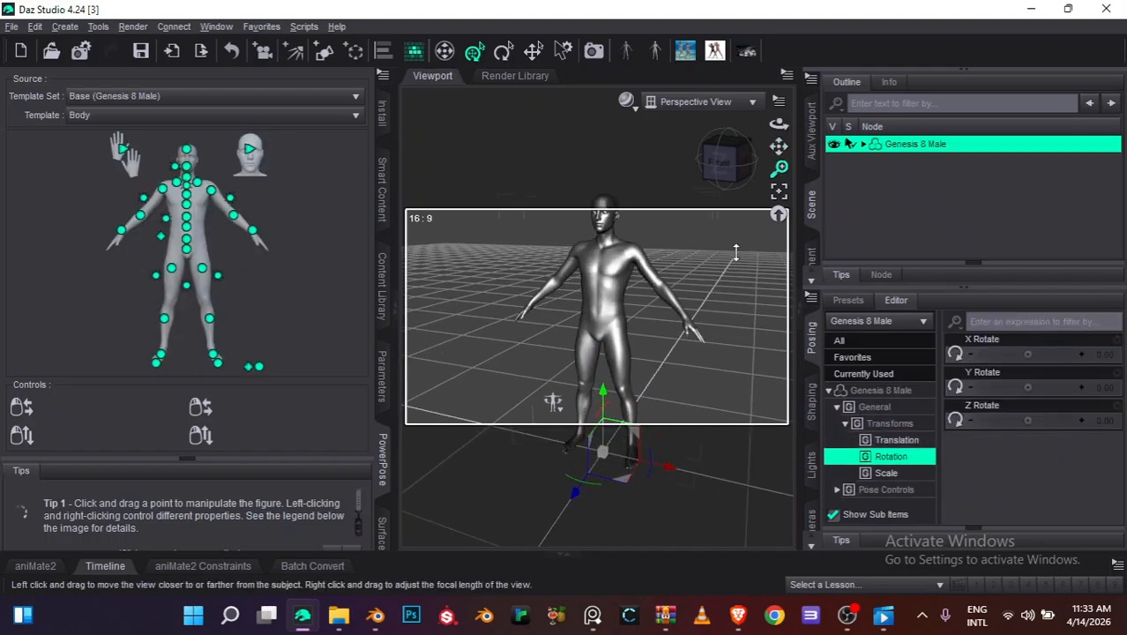
{"action": "left_click", "coordinate": [733, 257]}
{"action": "left_click_drag", "start_coordinate": [780, 168], "coordinate": [763, 86]}
{"action": "left_click", "coordinate": [385, 369]}
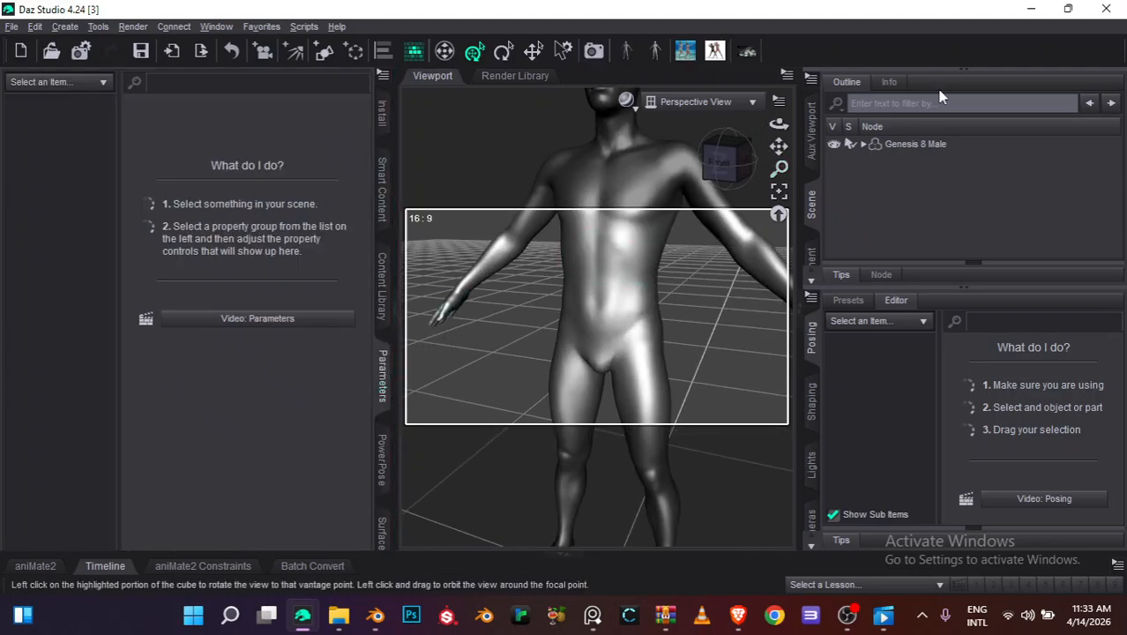
{"action": "left_click", "coordinate": [917, 144]}
{"action": "left_click", "coordinate": [66, 284]}
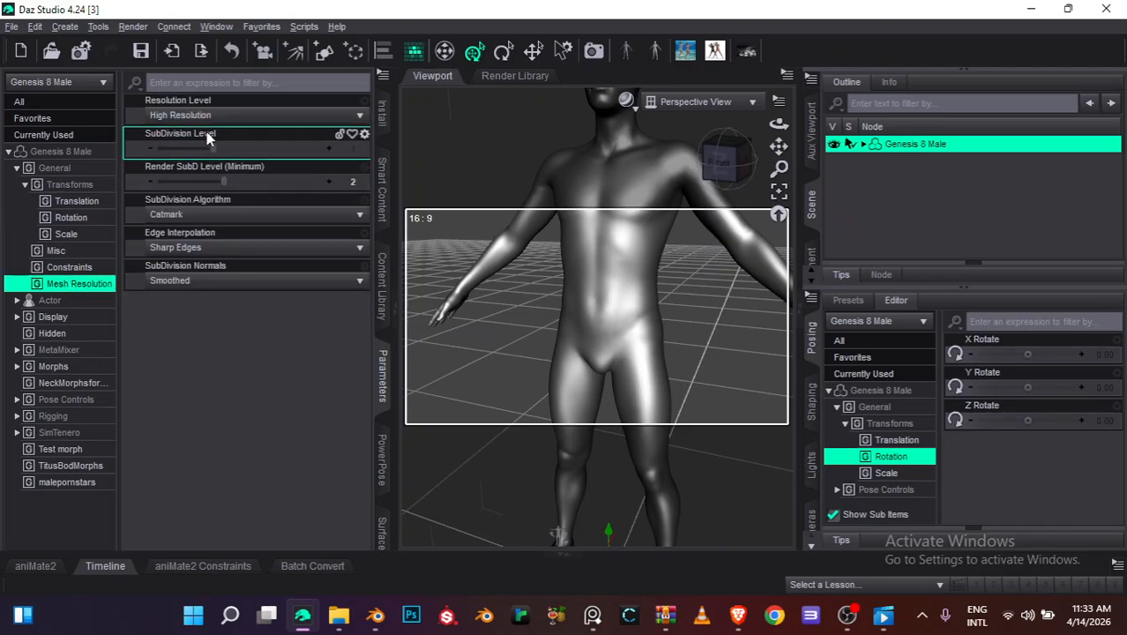
{"action": "left_click", "coordinate": [213, 115]}
{"action": "left_click", "coordinate": [212, 131]}
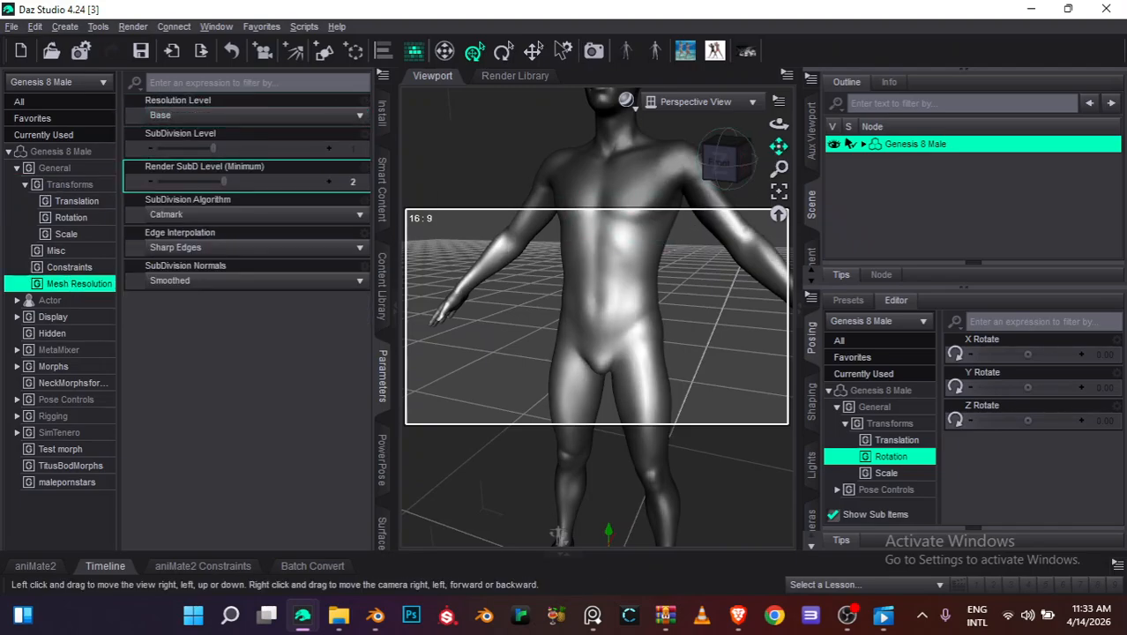
{"action": "left_click_drag", "start_coordinate": [779, 147], "coordinate": [741, 325]}
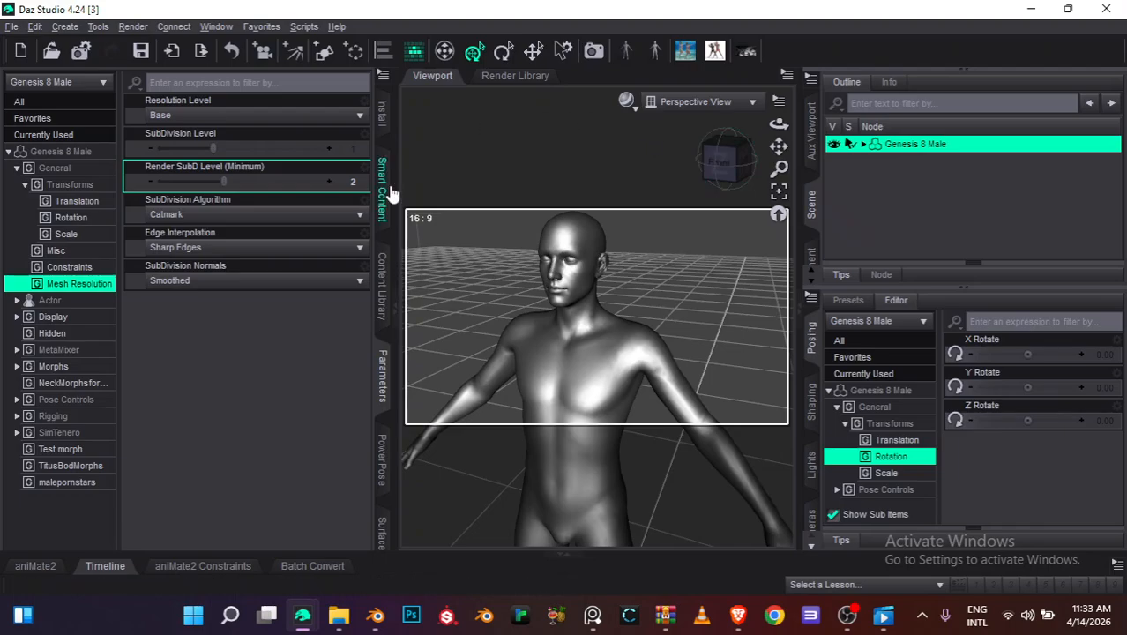
Collapse and reopen the Parameters pane, select the right shoulder, and try changing its bend before undoing it
{"action": "left_click", "coordinate": [382, 375]}
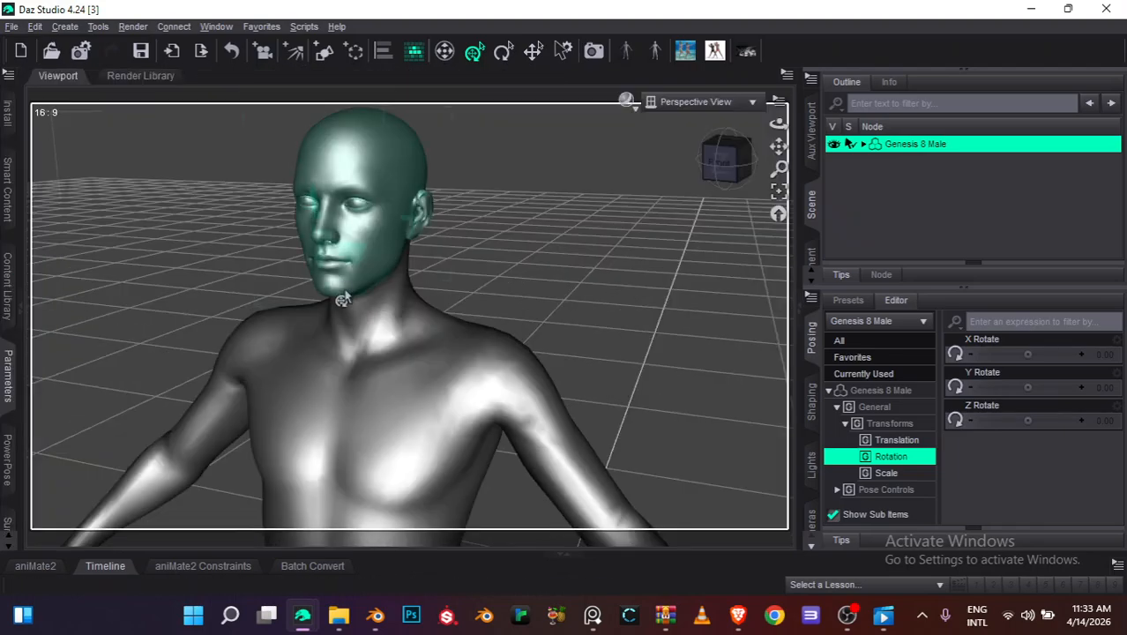
{"action": "left_click", "coordinate": [5, 398]}
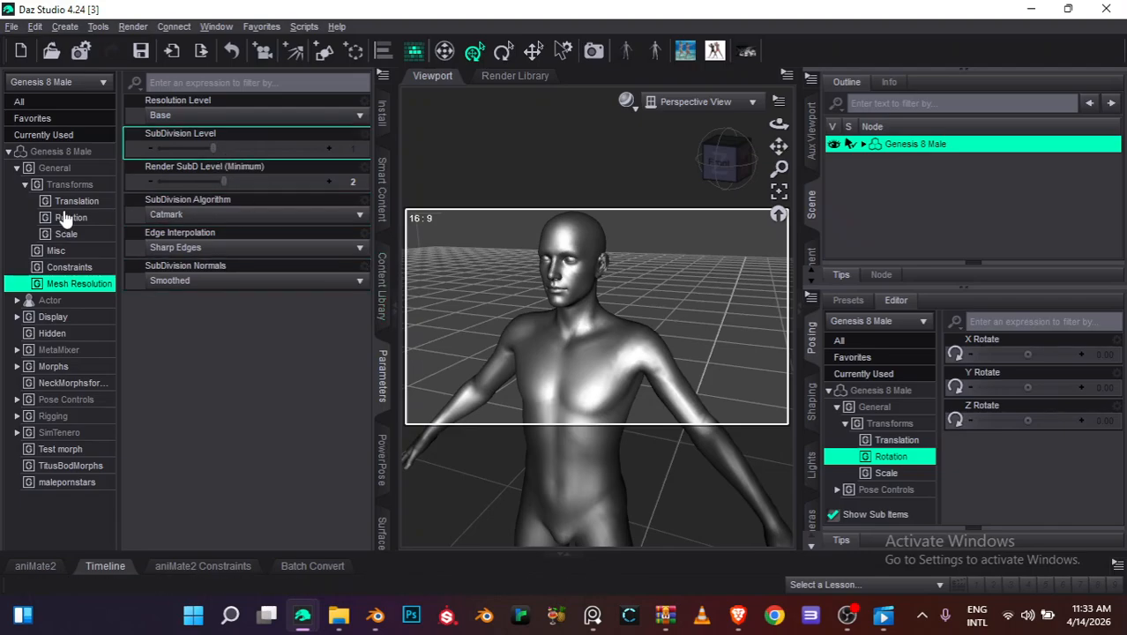
{"action": "left_click", "coordinate": [518, 370]}
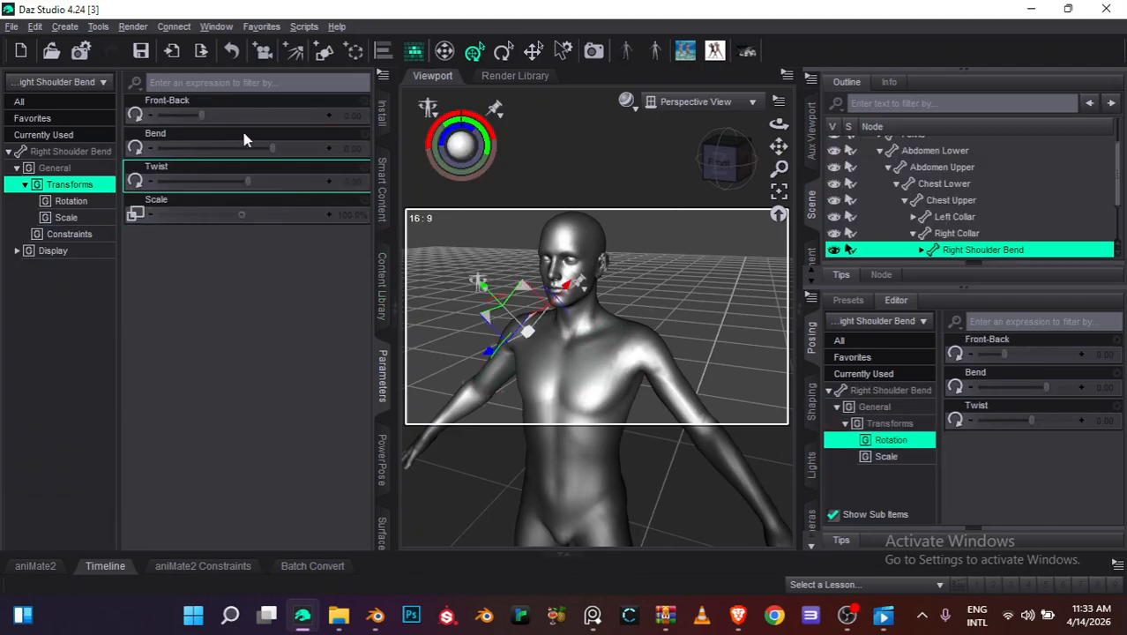
{"action": "left_click_drag", "start_coordinate": [247, 147], "coordinate": [308, 202]}
{"action": "key", "text": "ctrl+z"}
{"action": "right_click", "coordinate": [319, 273]}
{"action": "left_click", "coordinate": [377, 484]}
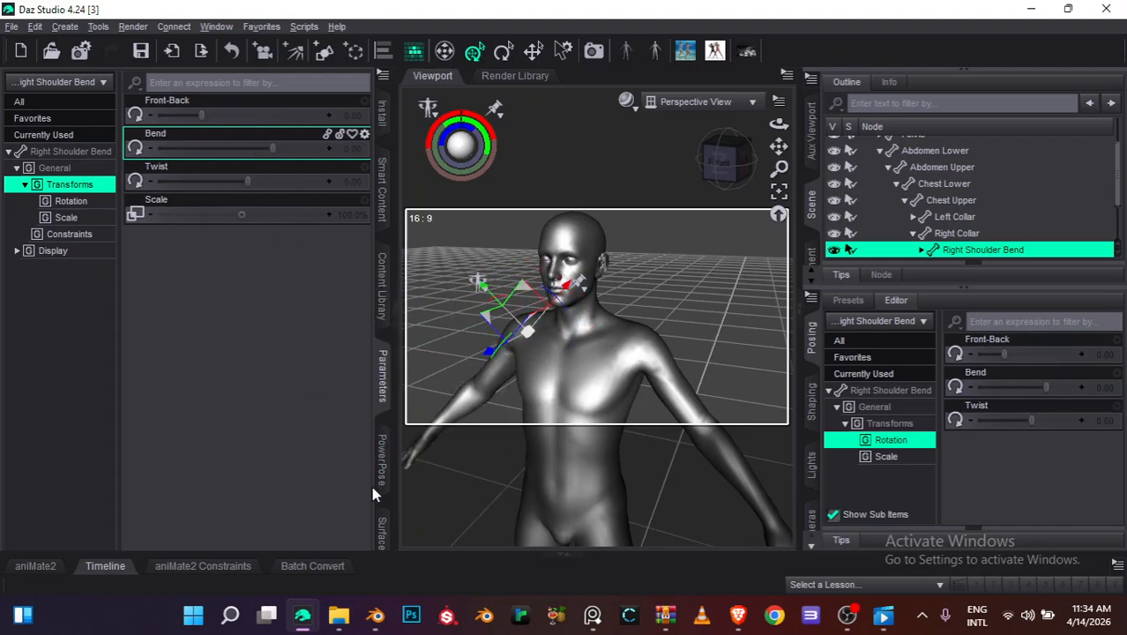
With the PowerPose Body template, swing both arms forward and bend the thighs and shins into a crouch
{"action": "left_click", "coordinate": [381, 476]}
{"action": "left_click_drag", "start_coordinate": [186, 187], "coordinate": [52, 160]}
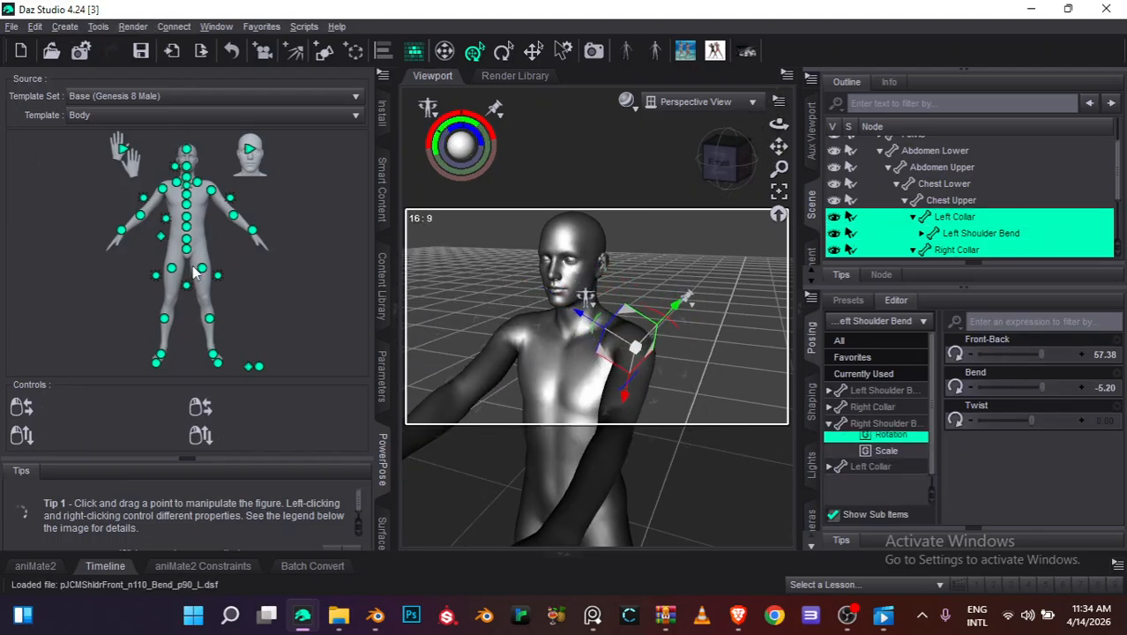
{"action": "left_click_drag", "start_coordinate": [187, 287], "coordinate": [188, 223]}
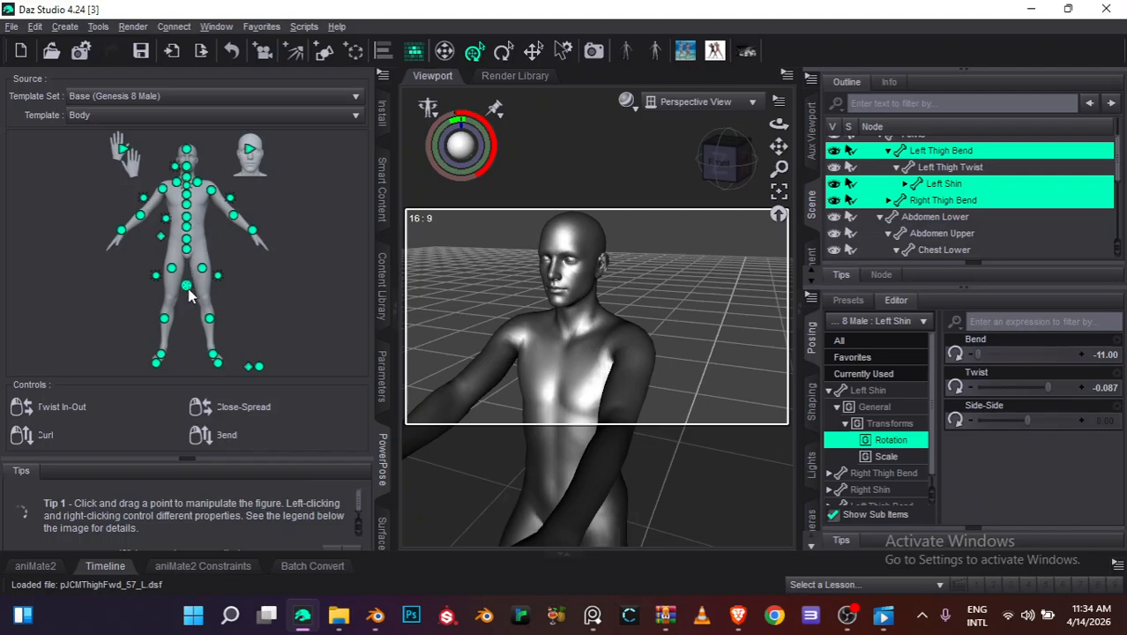
{"action": "left_click_drag", "start_coordinate": [188, 294], "coordinate": [276, 299]}
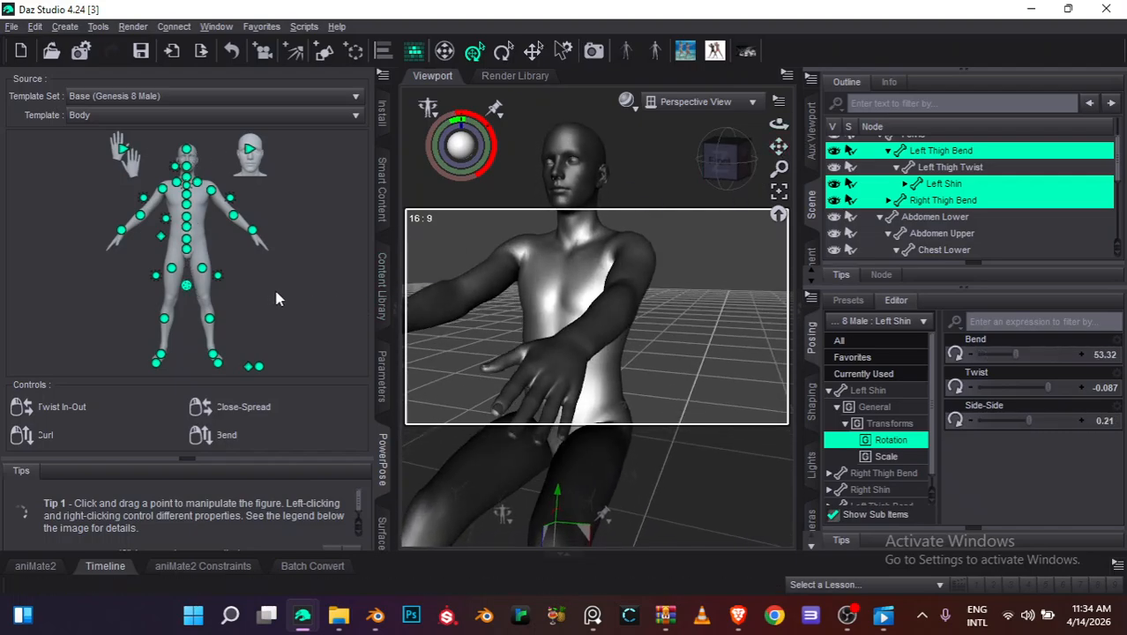
{"action": "left_click_drag", "start_coordinate": [185, 289], "coordinate": [196, 397]}
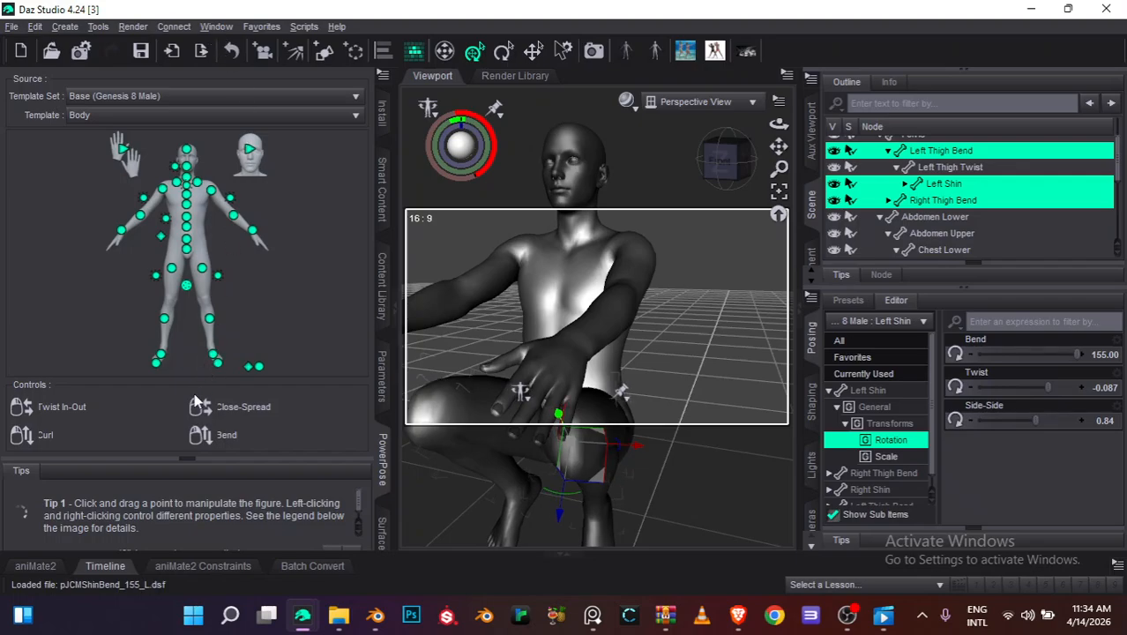
Collapse the PowerPose tips and use the body control points to turn the head, lower both arms and twist the torso
{"action": "left_click", "coordinate": [184, 467]}
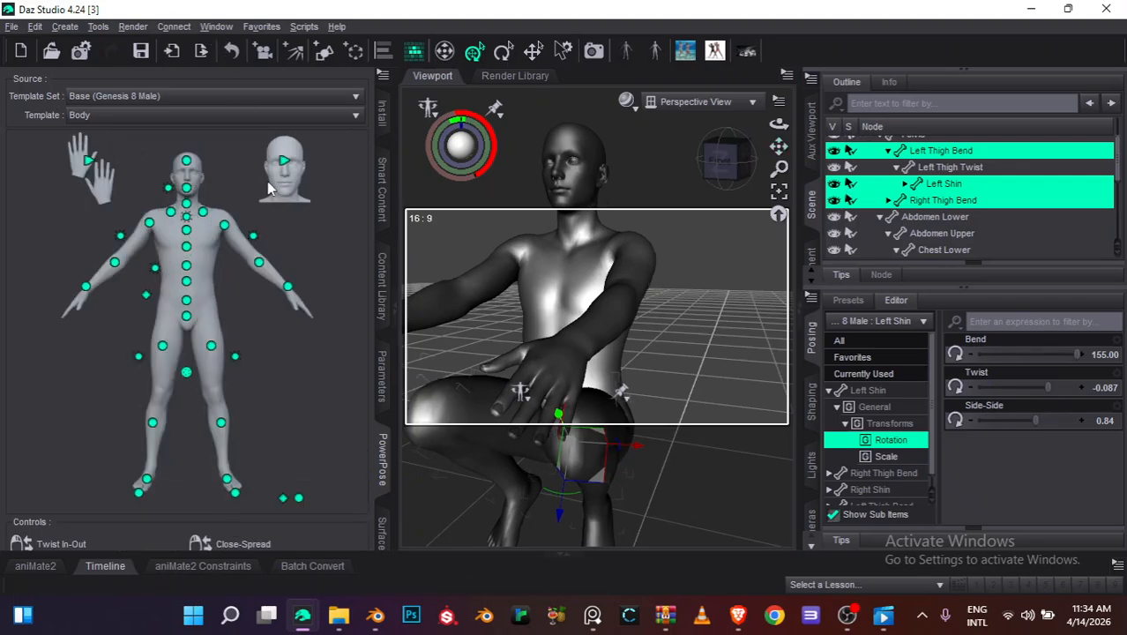
{"action": "left_click_drag", "start_coordinate": [170, 196], "coordinate": [298, 270]}
{"action": "left_click_drag", "start_coordinate": [187, 228], "coordinate": [246, 274]}
{"action": "left_click_drag", "start_coordinate": [155, 268], "coordinate": [258, 250]}
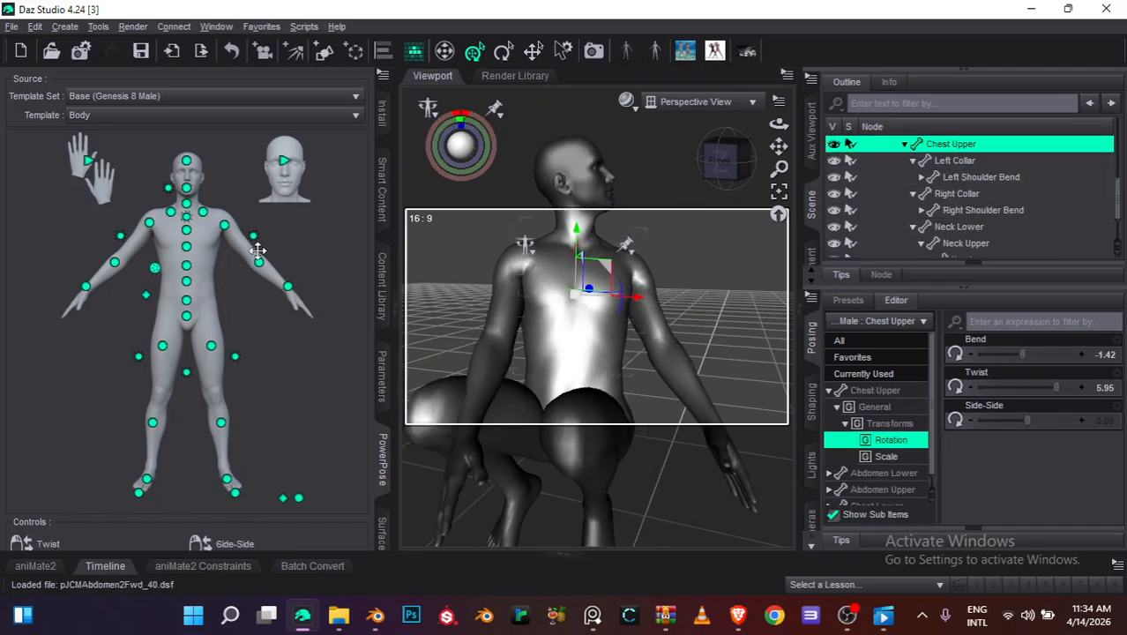
Set the right forearm's Bend to 128.54 with its rotation parameters, and restore the whole figure's pose
{"action": "left_click", "coordinate": [382, 375]}
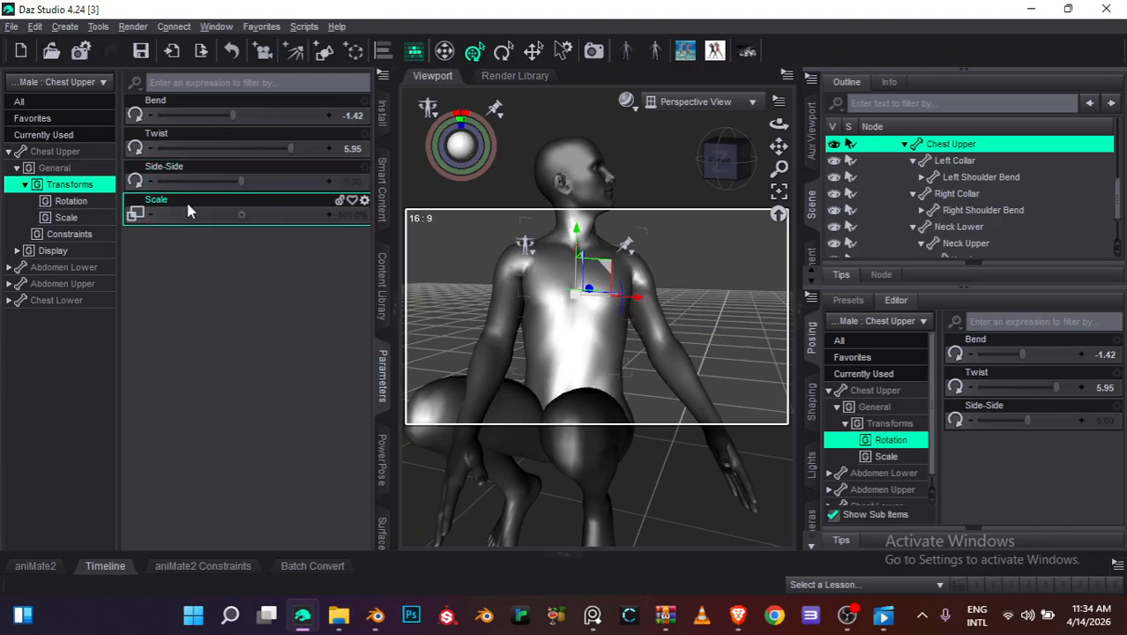
{"action": "left_click", "coordinate": [68, 218]}
{"action": "left_click", "coordinate": [484, 371]}
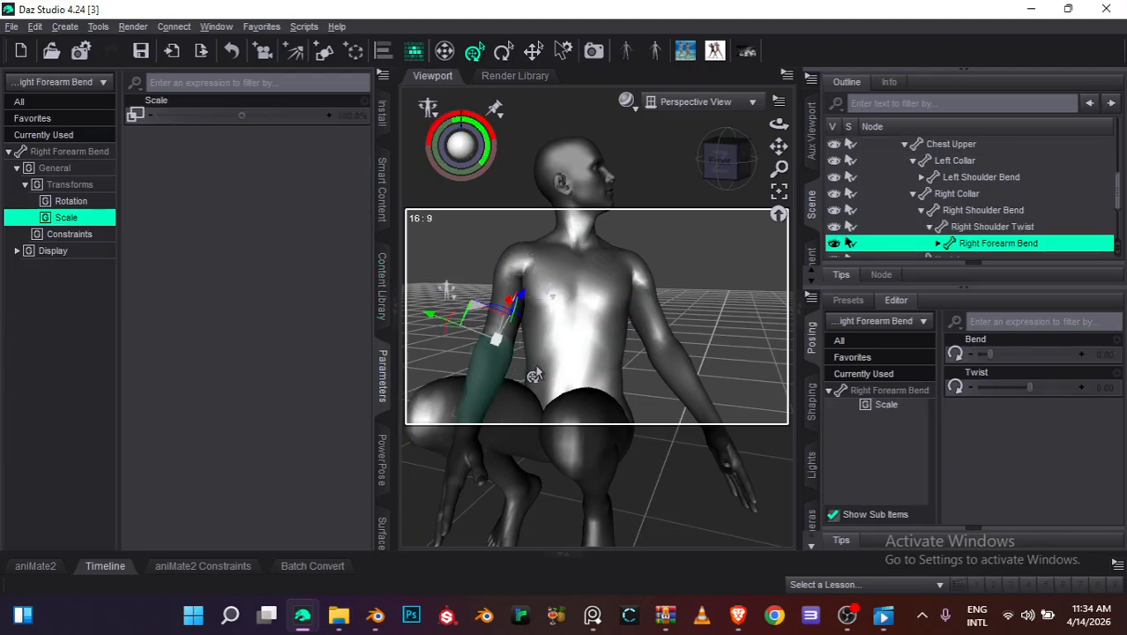
{"action": "left_click", "coordinate": [71, 201]}
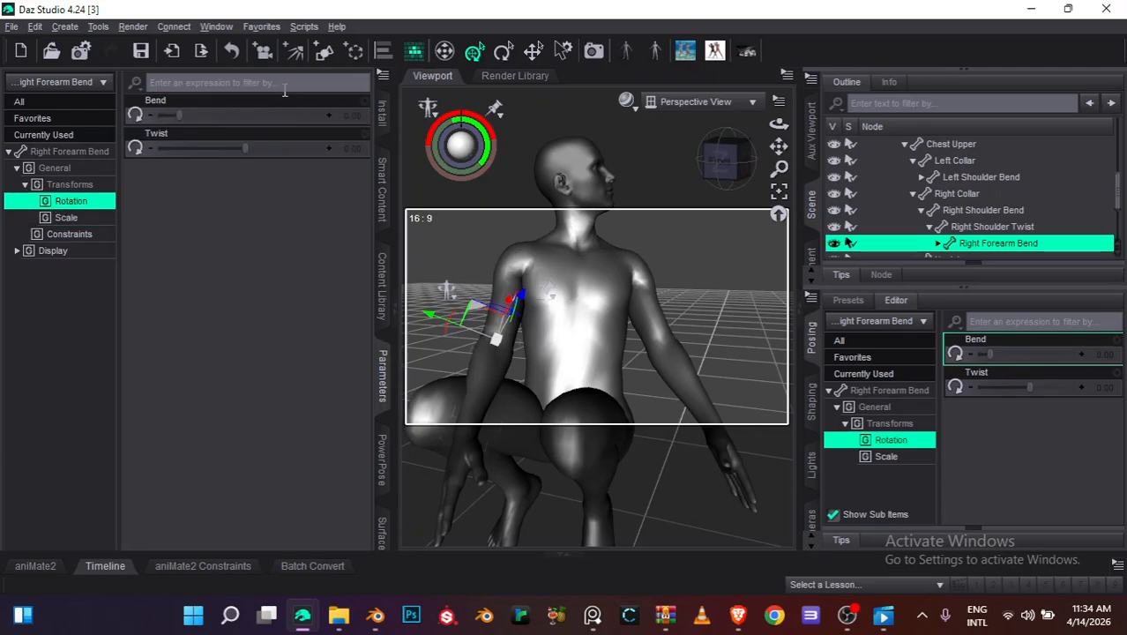
{"action": "left_click_drag", "start_coordinate": [192, 115], "coordinate": [215, 116]}
{"action": "left_click_drag", "start_coordinate": [1013, 354], "coordinate": [1071, 337]}
{"action": "mouse_move", "coordinate": [779, 125]}
{"action": "left_mouse_down"}
{"action": "mouse_move", "coordinate": [705, 148]}
{"action": "mouse_move", "coordinate": [773, 141]}
{"action": "left_mouse_up"}
{"action": "right_click", "coordinate": [442, 303]}
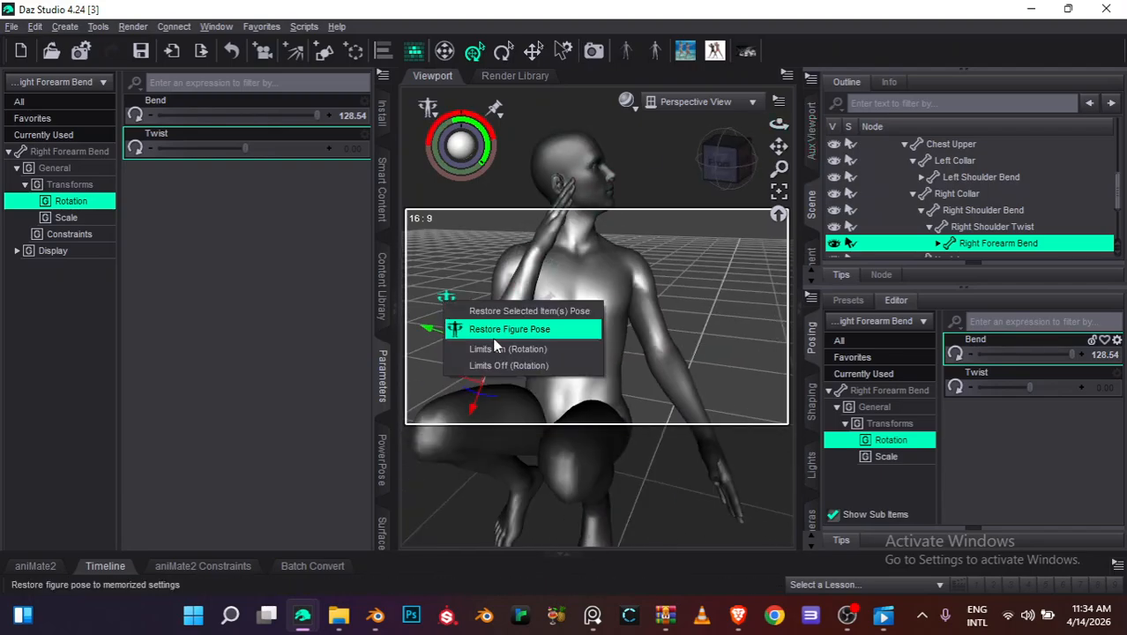
{"action": "left_click", "coordinate": [510, 332]}
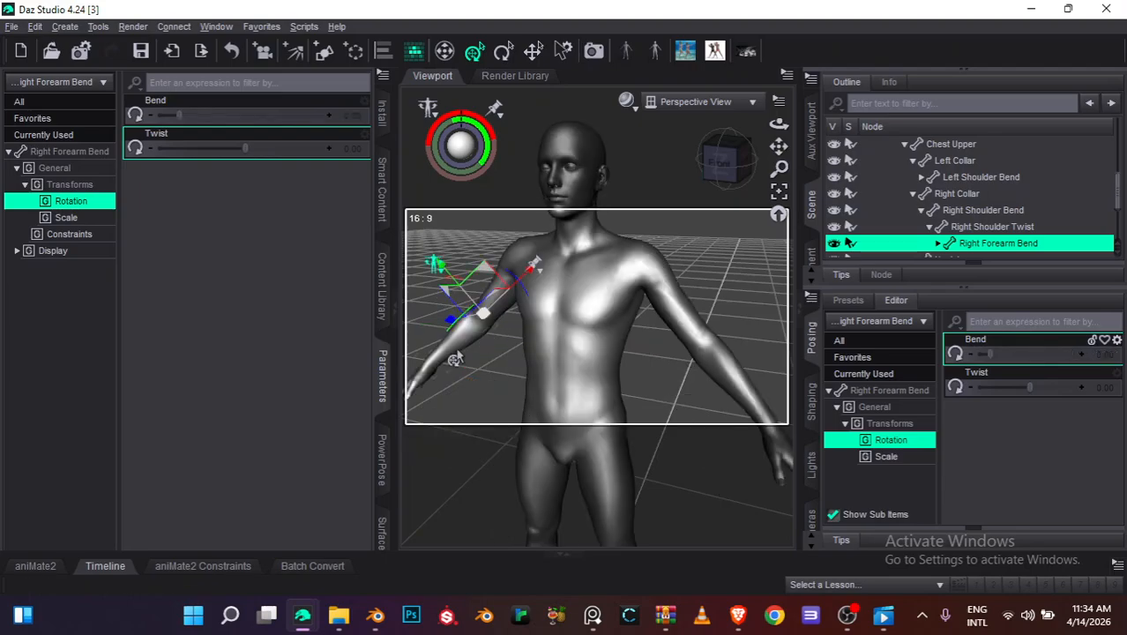
Close the Smart Content and Install panes in the pane group that holds Content Library
{"action": "left_click", "coordinate": [382, 459]}
{"action": "left_click", "coordinate": [383, 132]}
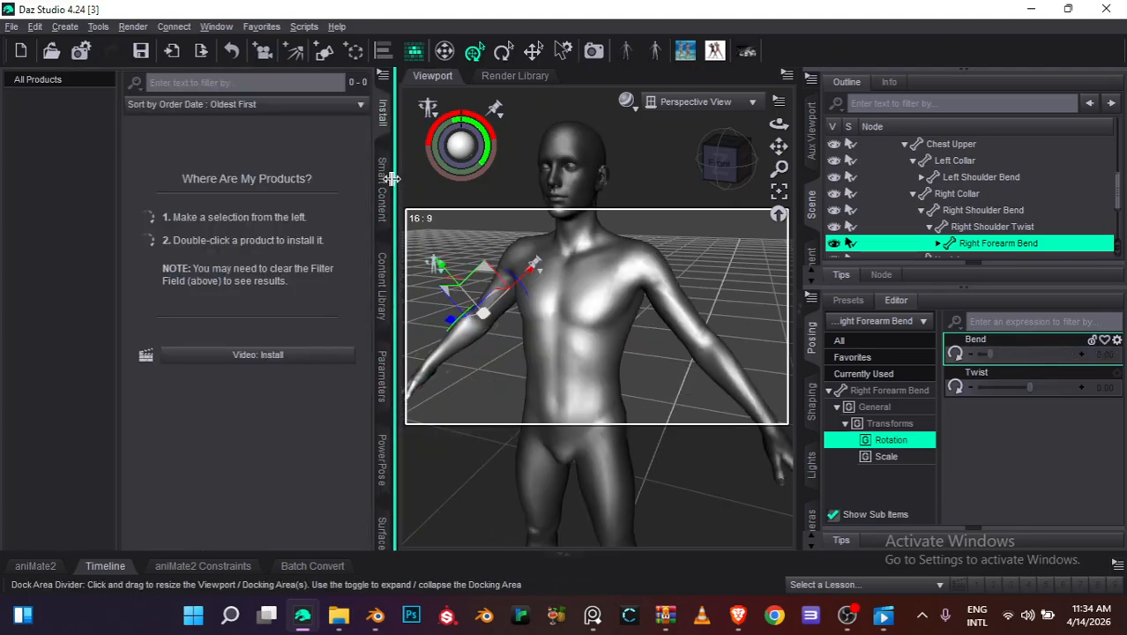
{"action": "left_click", "coordinate": [44, 81]}
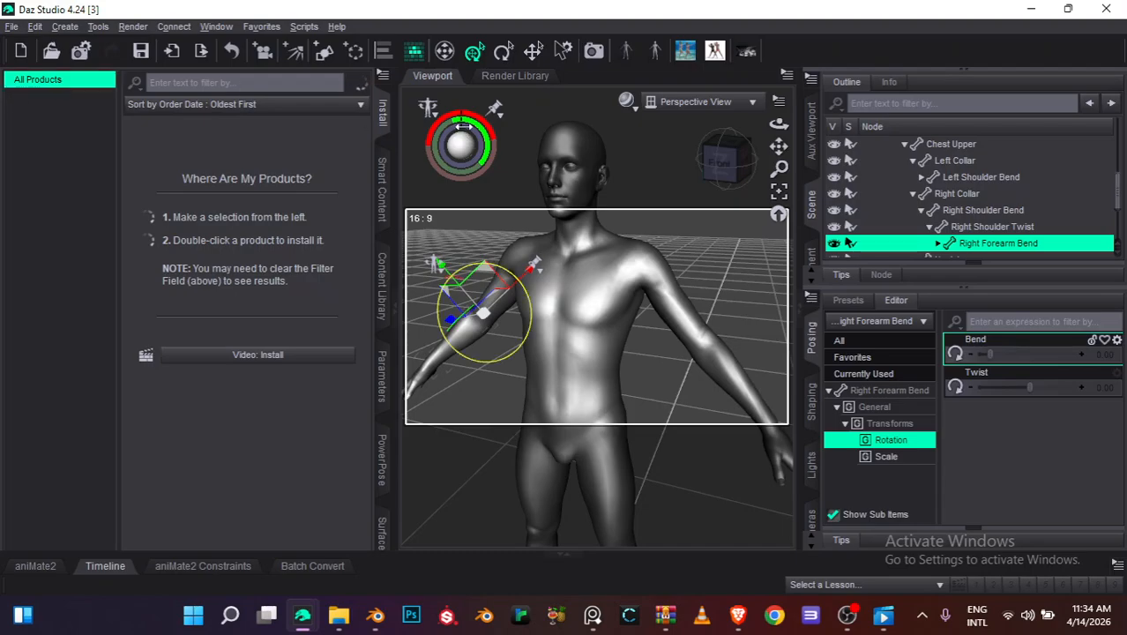
{"action": "right_click", "coordinate": [383, 118]}
{"action": "left_click", "coordinate": [383, 189]}
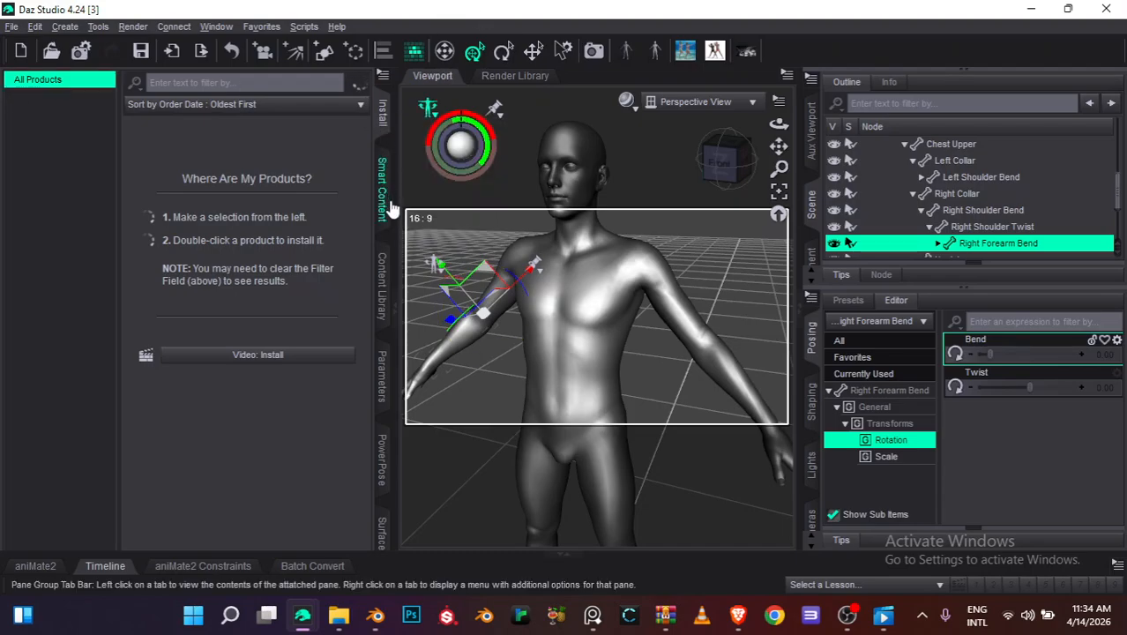
{"action": "right_click", "coordinate": [386, 176]}
{"action": "left_click", "coordinate": [460, 398]}
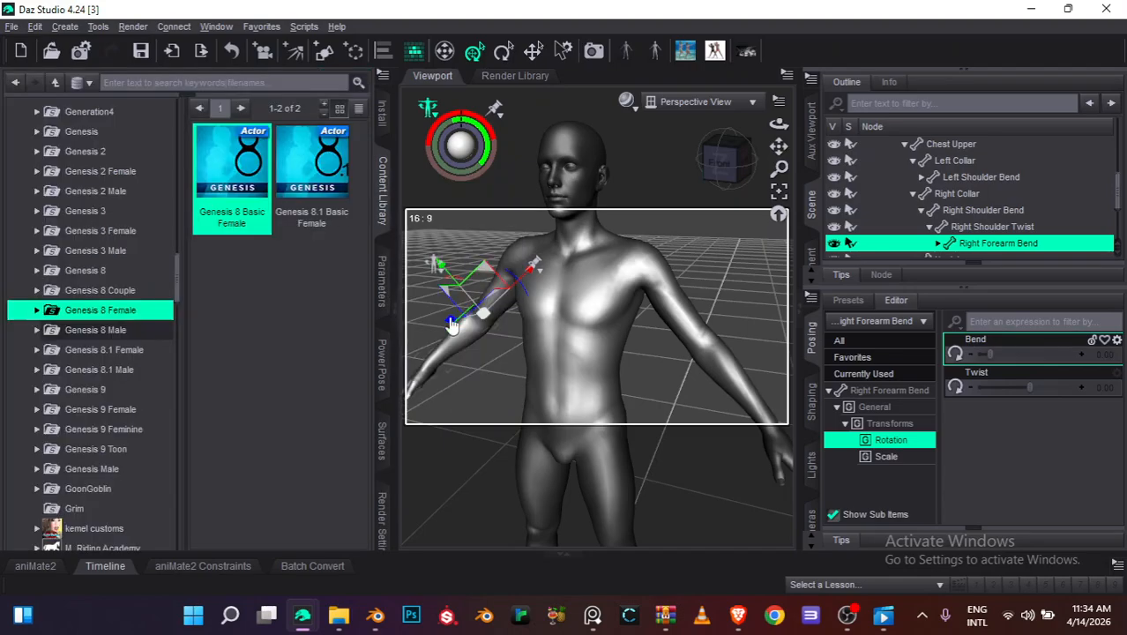
{"action": "left_click", "coordinate": [382, 115]}
{"action": "right_click", "coordinate": [384, 116]}
{"action": "left_click", "coordinate": [419, 233]}
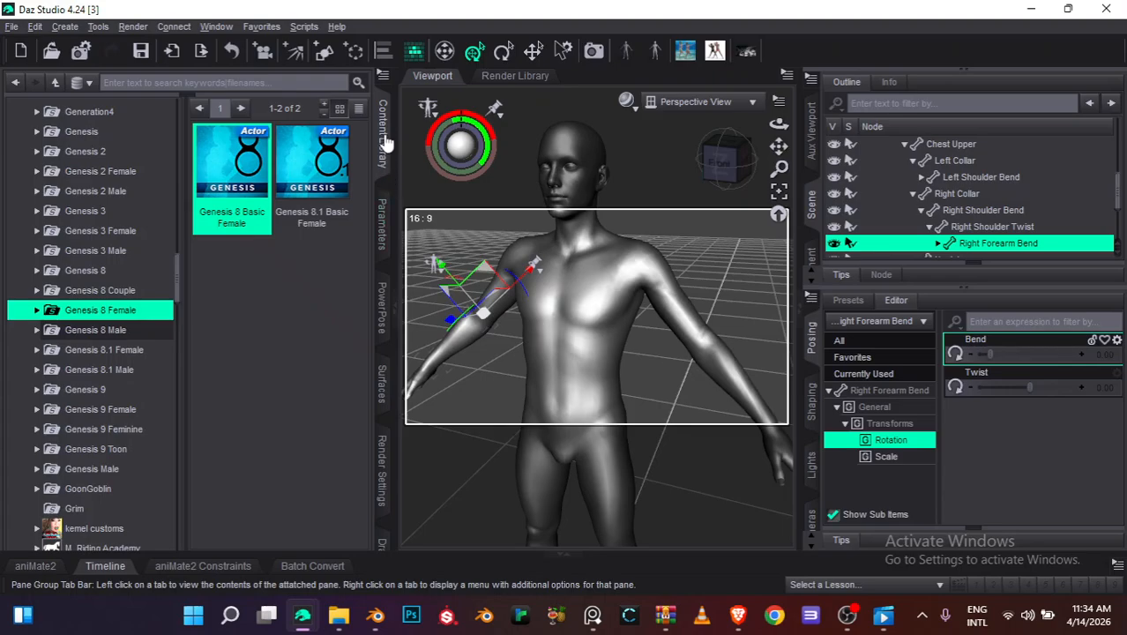
Check the Parameters, PowerPose, Surfaces, Render Settings and Draw Settings panes
{"action": "left_click", "coordinate": [382, 225]}
{"action": "left_click", "coordinate": [381, 309]}
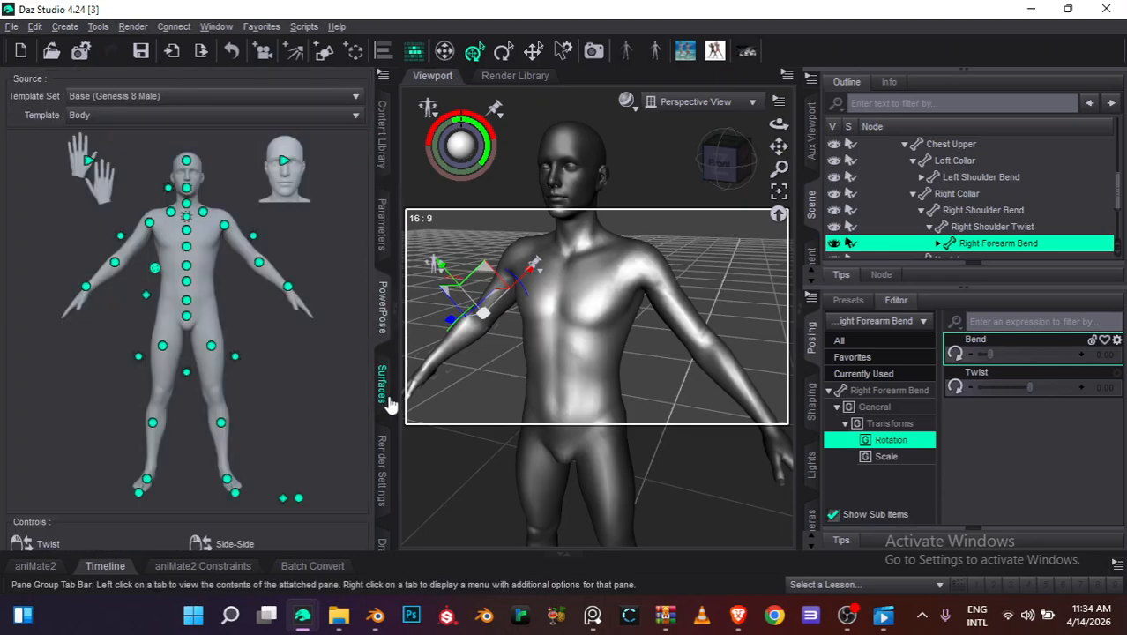
{"action": "left_click", "coordinate": [382, 381]}
{"action": "left_click", "coordinate": [386, 498]}
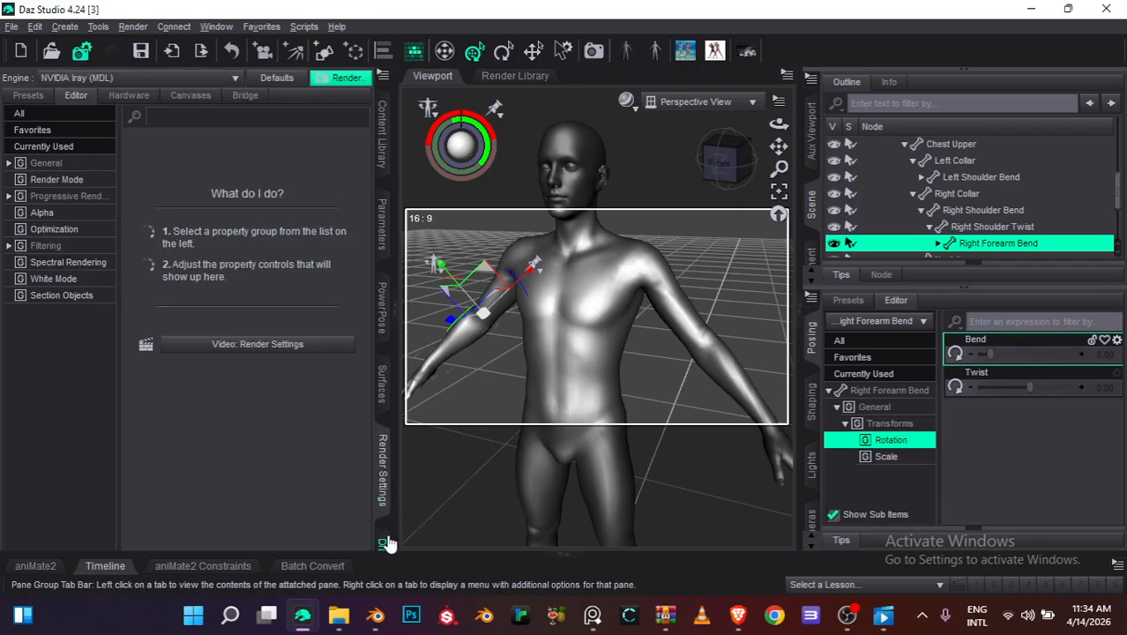
{"action": "left_click", "coordinate": [382, 538]}
{"action": "scroll", "coordinate": [382, 538], "scroll_direction": "up", "scroll_amount": 2}
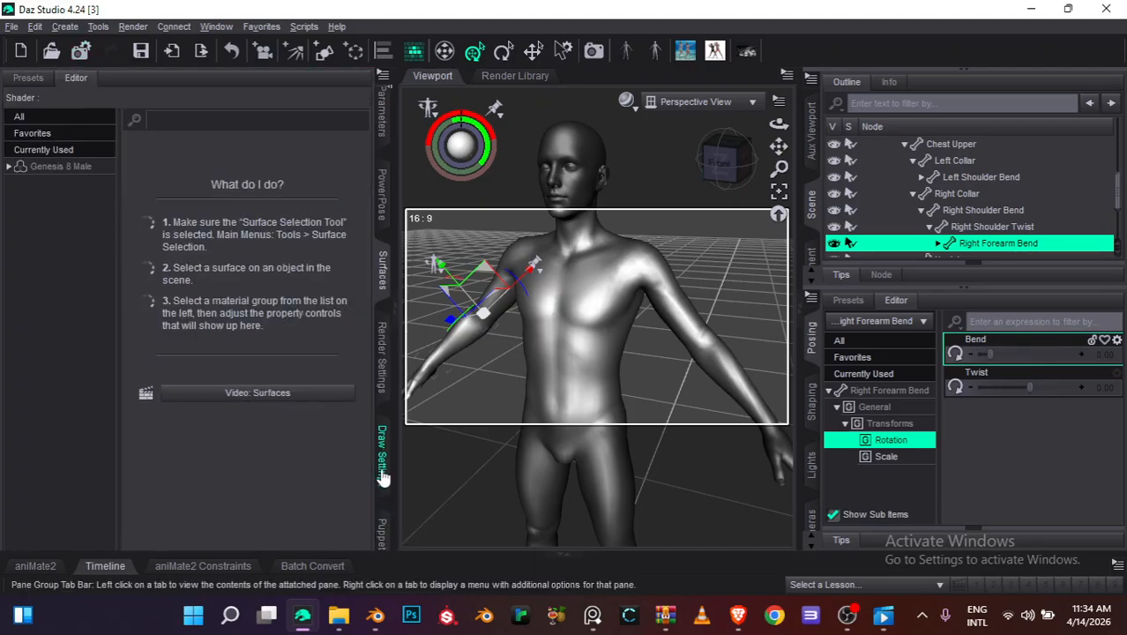
Move the Puppeteer pane between Surfaces and Render Settings in its pane group
{"action": "left_click", "coordinate": [382, 536]}
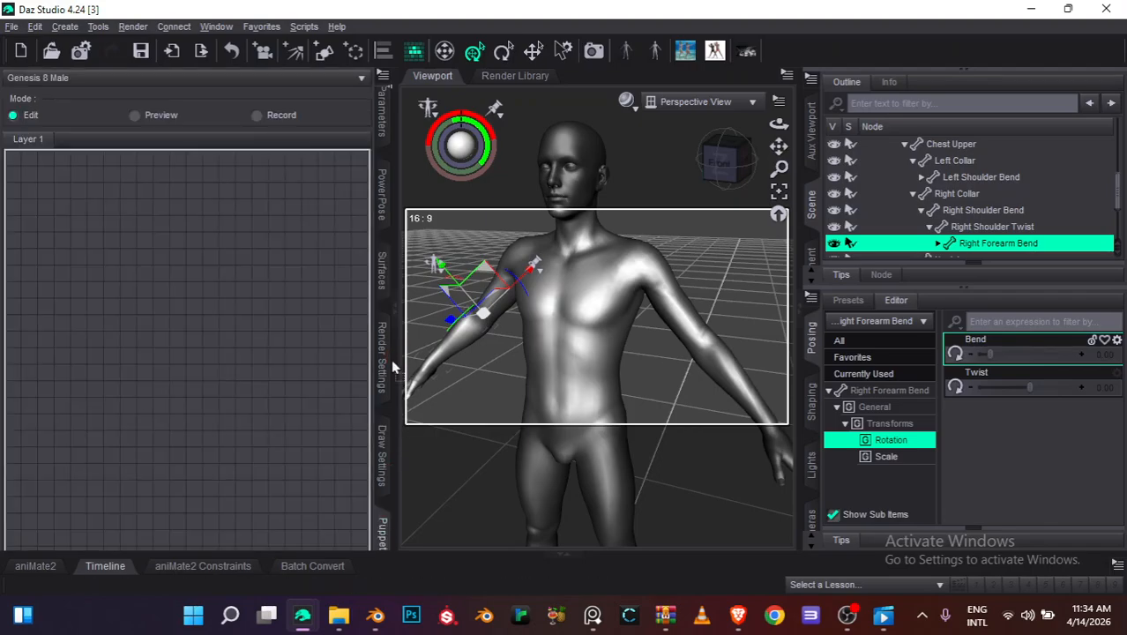
{"action": "left_click_drag", "start_coordinate": [383, 326], "coordinate": [382, 325]}
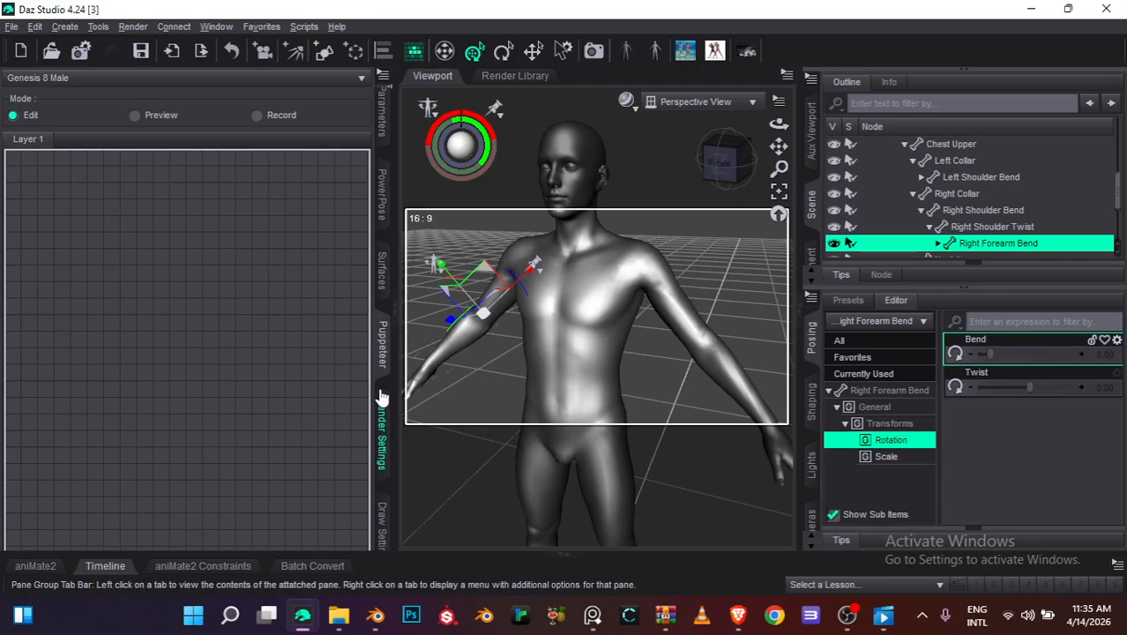
{"action": "left_click", "coordinate": [377, 490]}
{"action": "scroll", "coordinate": [383, 384], "scroll_direction": "up", "scroll_amount": 6}
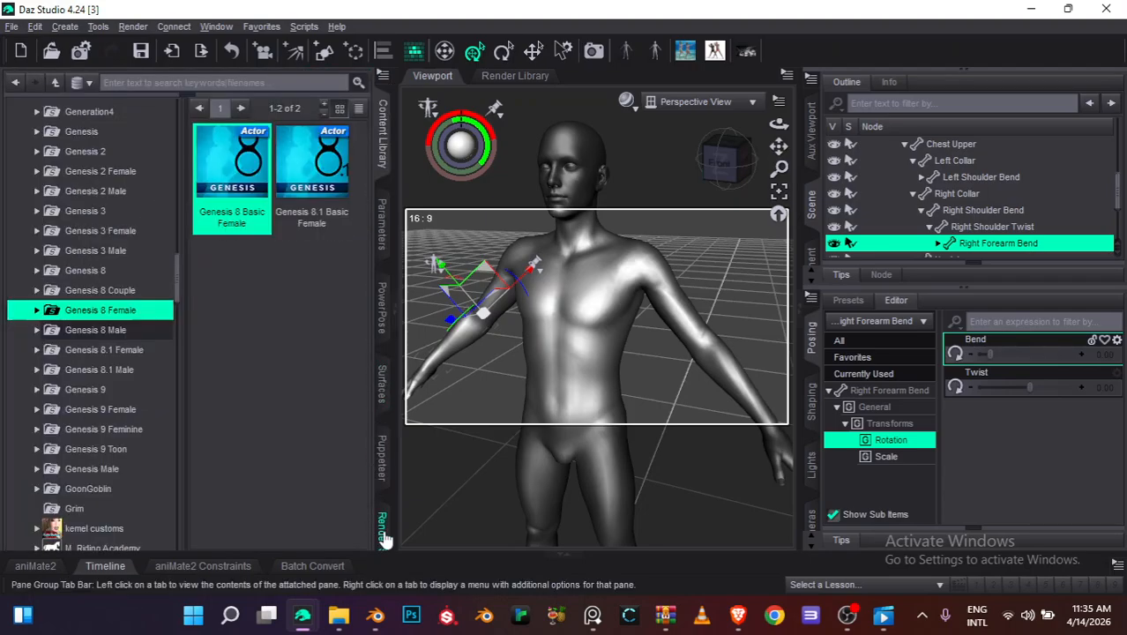
Look through the reordered panes, deselect the figure in the viewport, and show the Render Settings pane
{"action": "left_click", "coordinate": [383, 529]}
{"action": "scroll", "coordinate": [385, 539], "scroll_direction": "down", "scroll_amount": 1}
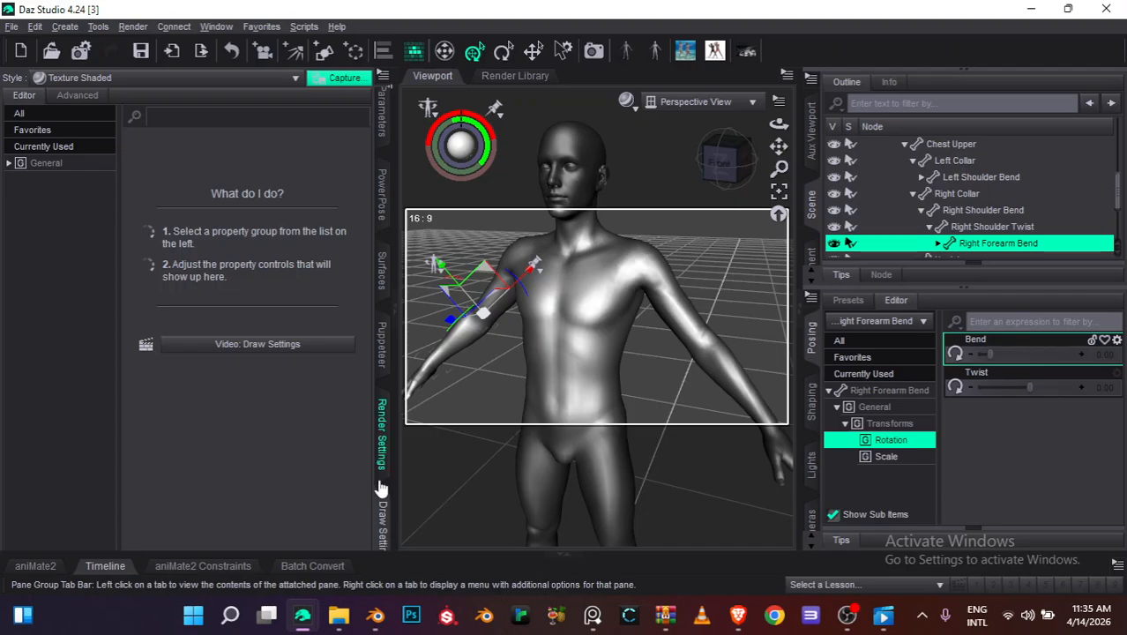
{"action": "scroll", "coordinate": [379, 488], "scroll_direction": "up", "scroll_amount": 6}
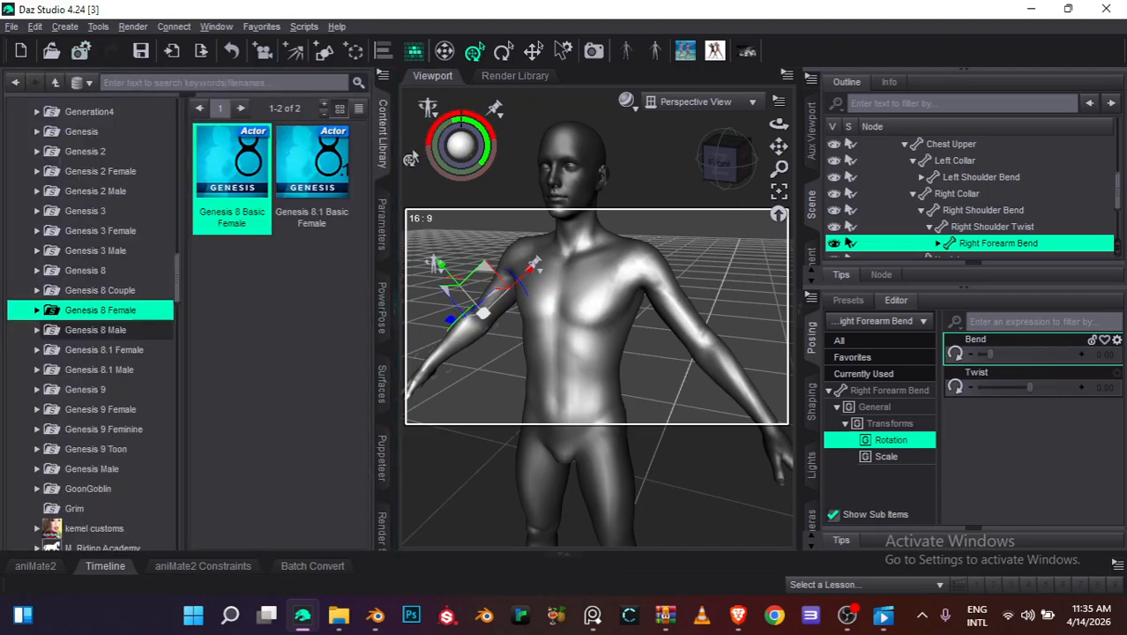
{"action": "left_click", "coordinate": [529, 213]}
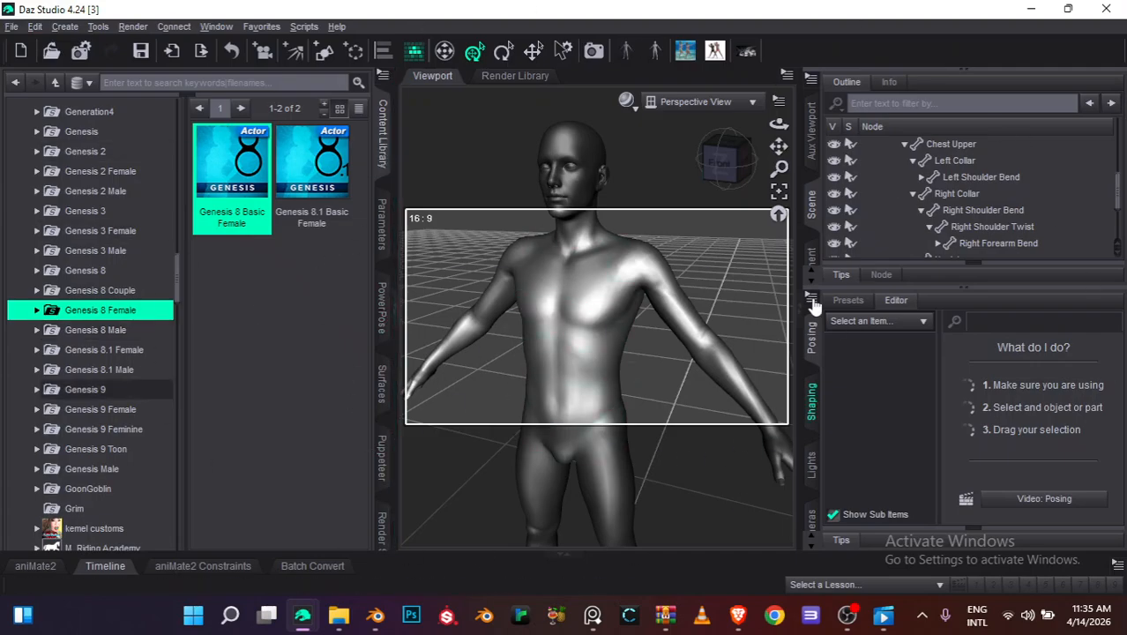
{"action": "left_click", "coordinate": [81, 51]}
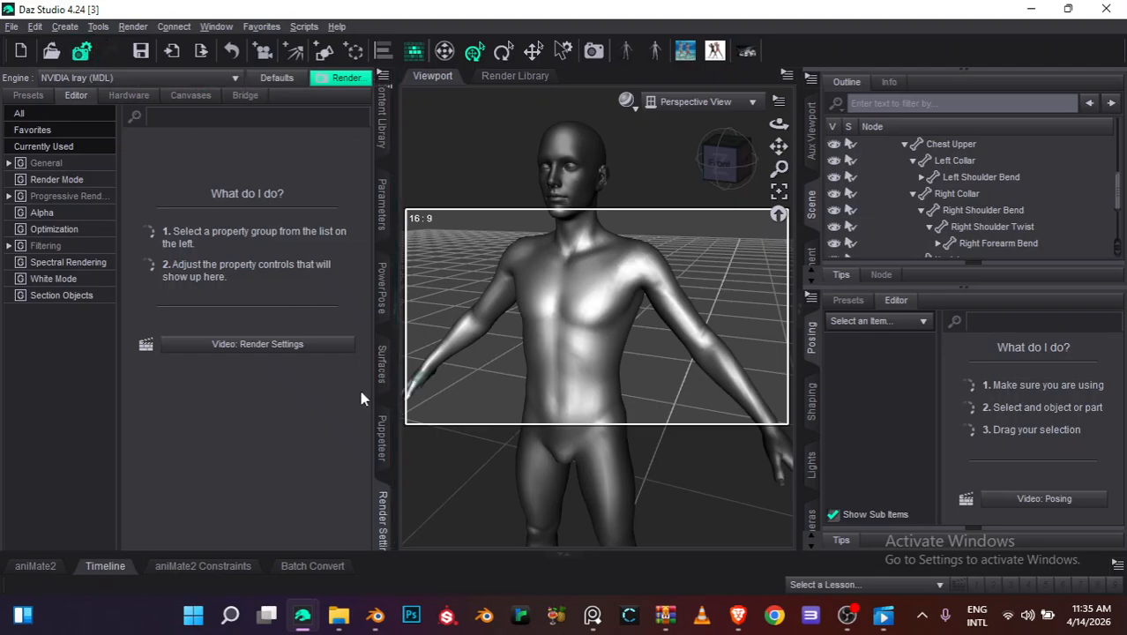
Compare the Content Library and Render Settings panes by switching between them, finishing on Content Library
{"action": "left_click", "coordinate": [387, 136]}
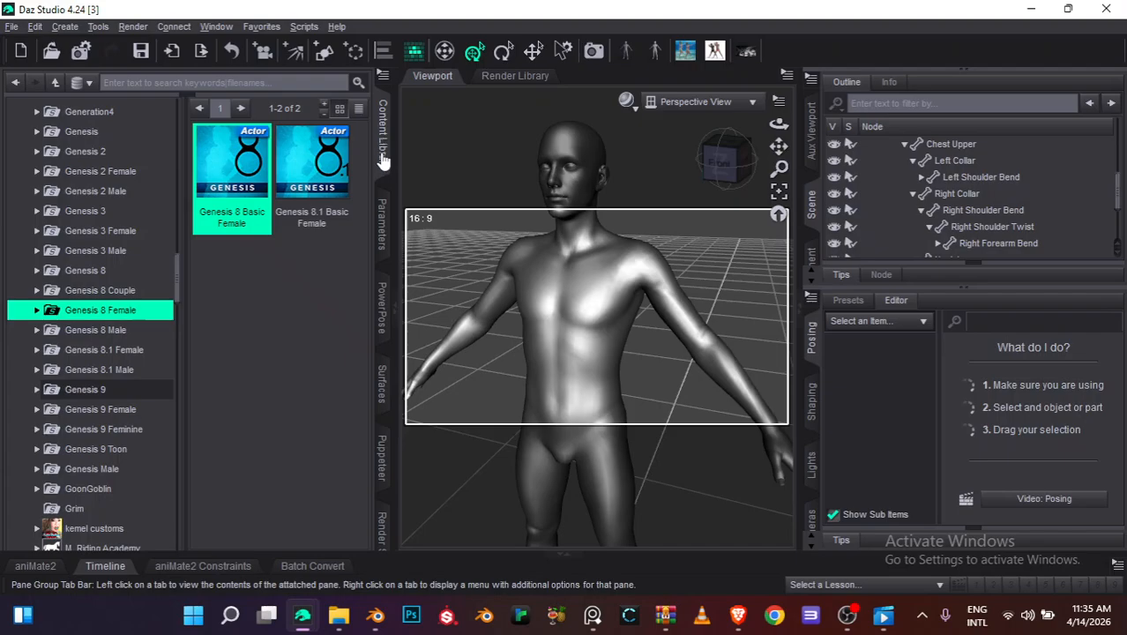
{"action": "left_click", "coordinate": [82, 50]}
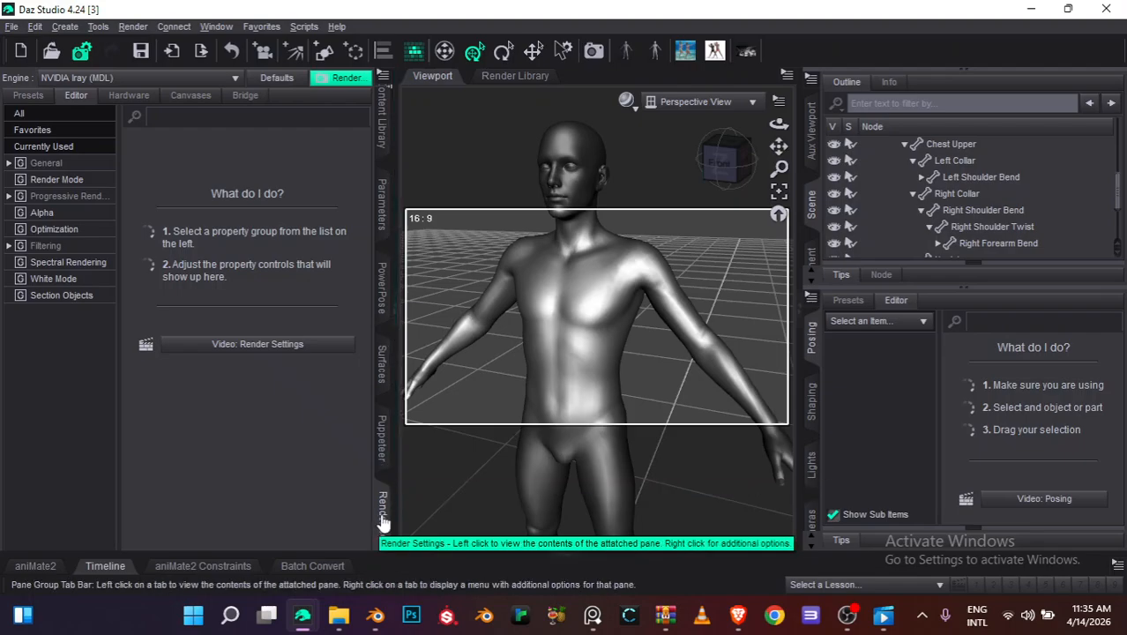
{"action": "left_click", "coordinate": [382, 123]}
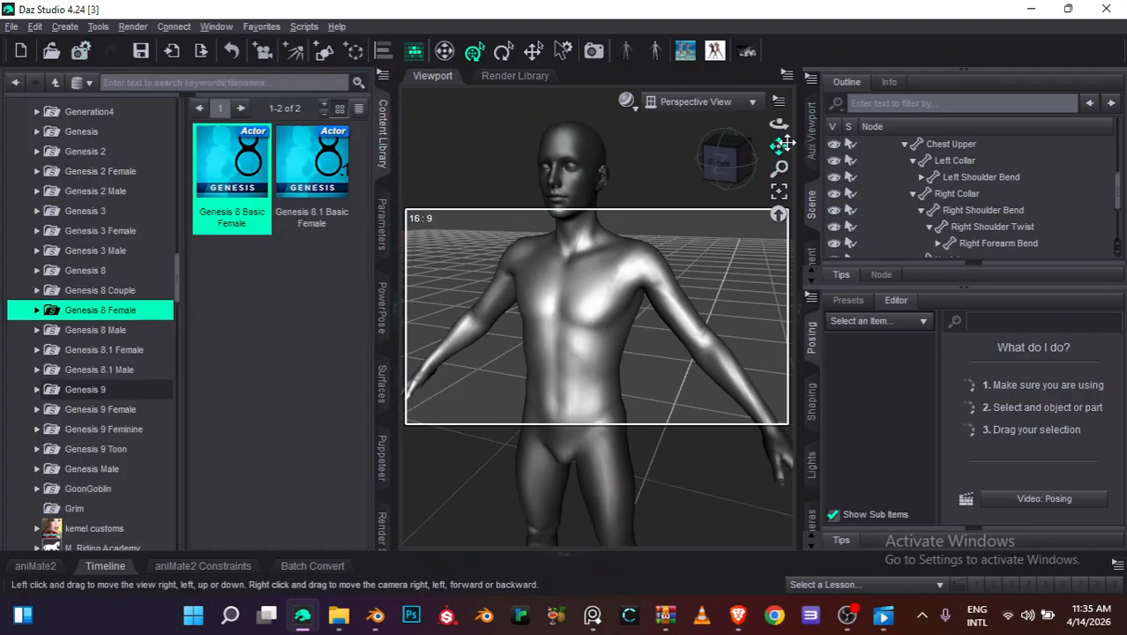
Pull the Genesis 8 Male figure's left hand inward toward the hip in the viewport, bending the left arm at the elbow
{"action": "left_click_drag", "start_coordinate": [778, 145], "coordinate": [577, 7]}
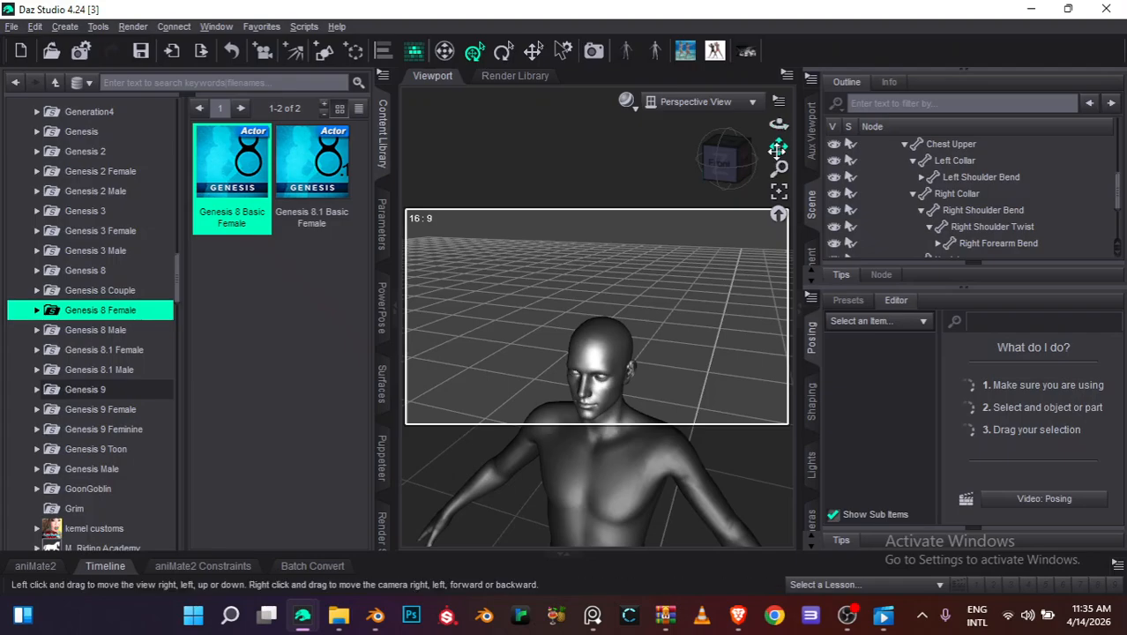
{"action": "left_click_drag", "start_coordinate": [779, 147], "coordinate": [780, 189]}
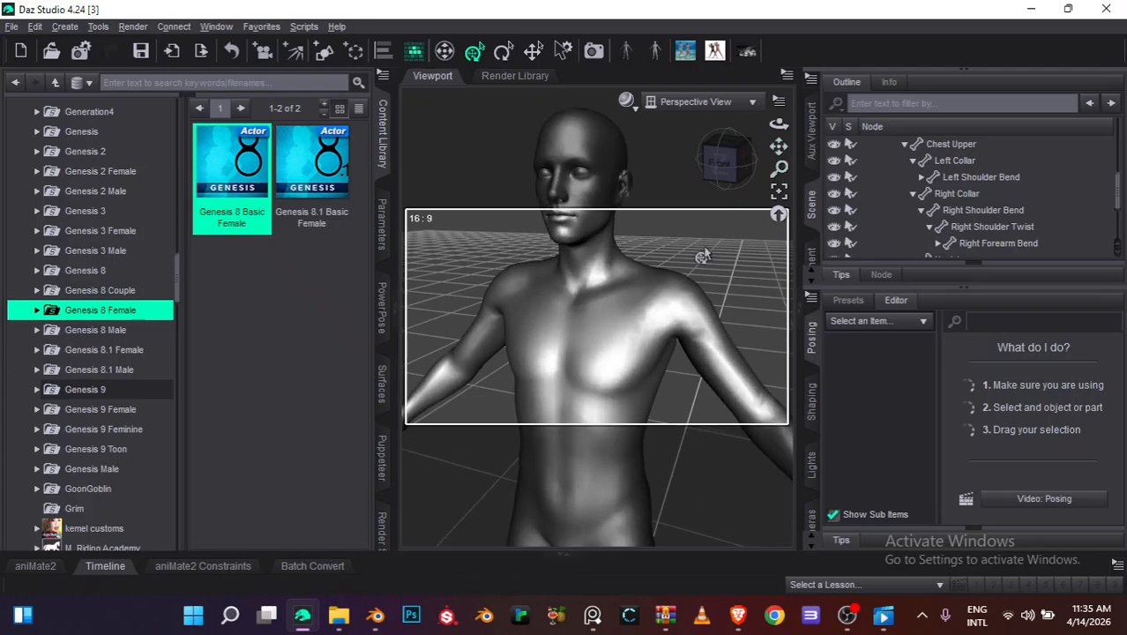
{"action": "left_click", "coordinate": [675, 309]}
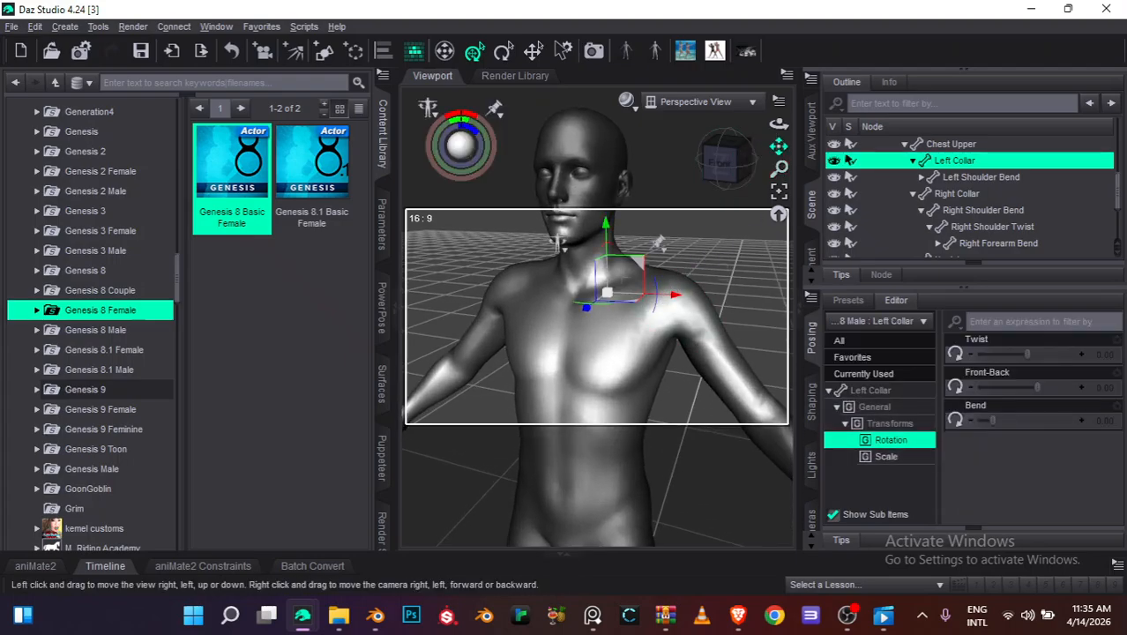
{"action": "mouse_move", "coordinate": [779, 147]}
{"action": "left_mouse_down"}
{"action": "mouse_move", "coordinate": [793, 119]}
{"action": "mouse_move", "coordinate": [787, 155]}
{"action": "left_mouse_up"}
{"action": "right_click", "coordinate": [994, 172]}
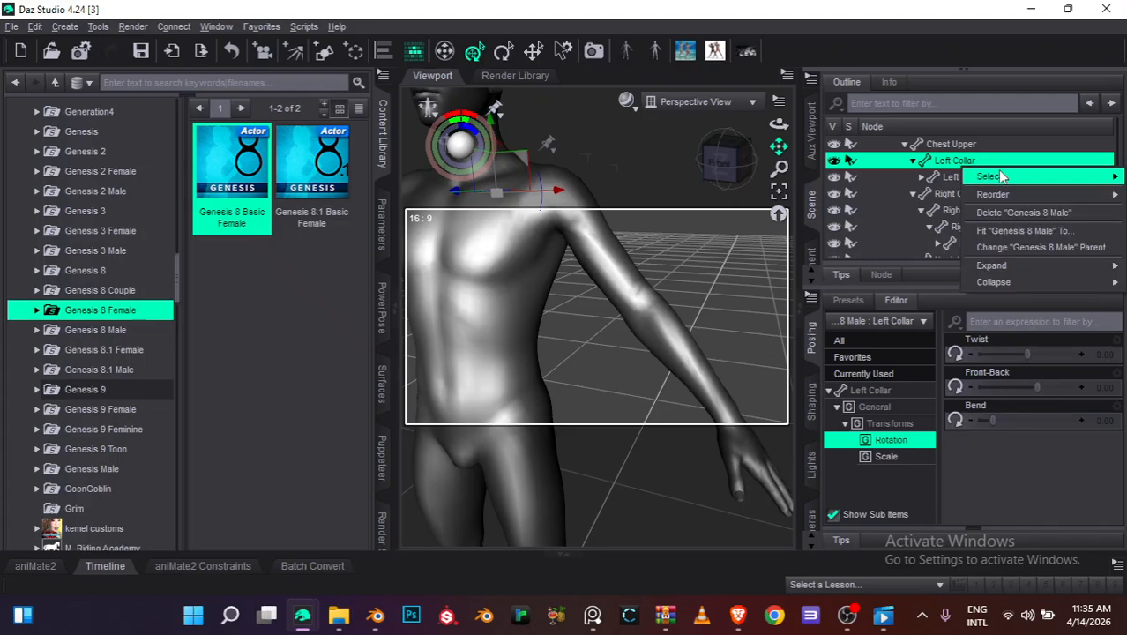
{"action": "left_click", "coordinate": [650, 357]}
{"action": "left_click_drag", "start_coordinate": [650, 357], "coordinate": [572, 404]}
{"action": "left_click", "coordinate": [572, 404]}
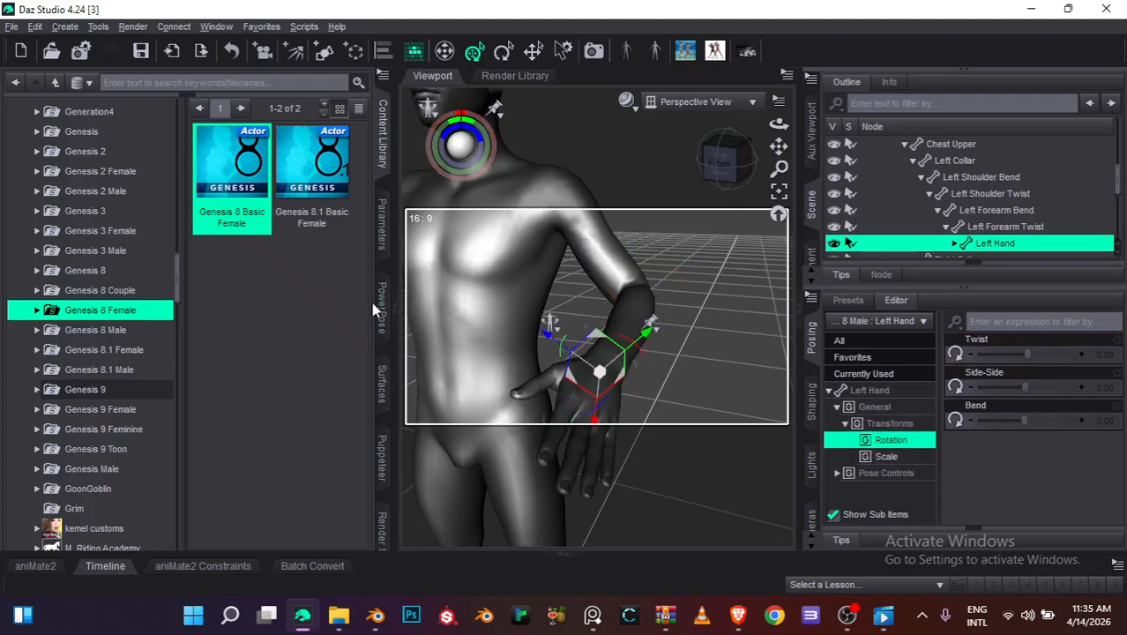
Curl the left hand's fingers and thumb into a fist using the PowerPose Hands template
{"action": "left_click", "coordinate": [382, 309]}
{"action": "left_click", "coordinate": [88, 162]}
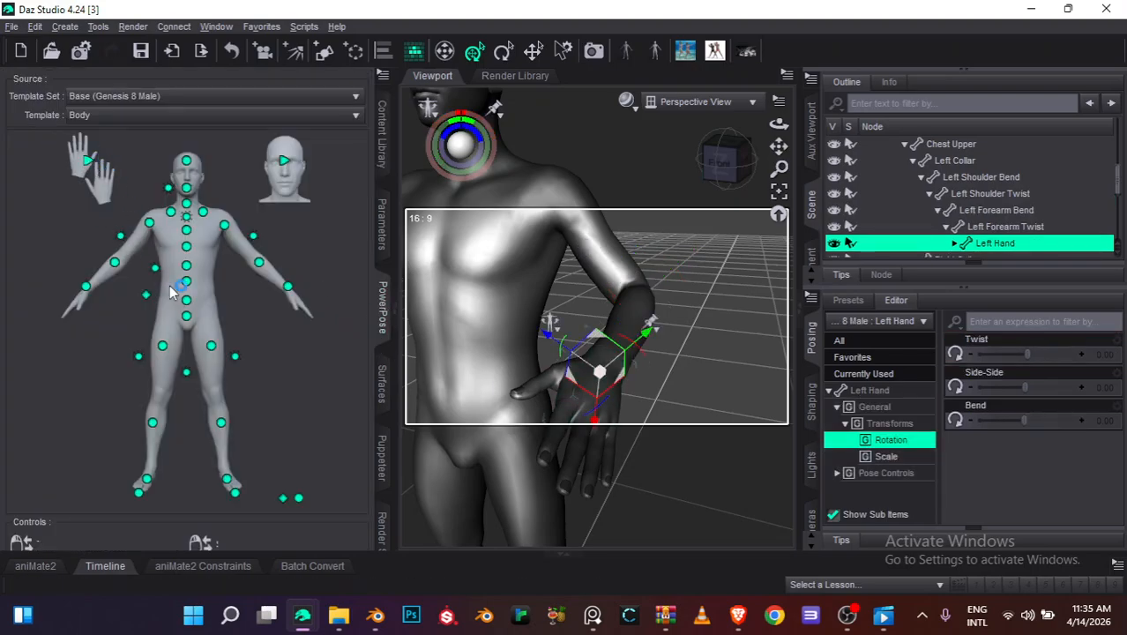
{"action": "left_click", "coordinate": [248, 438]}
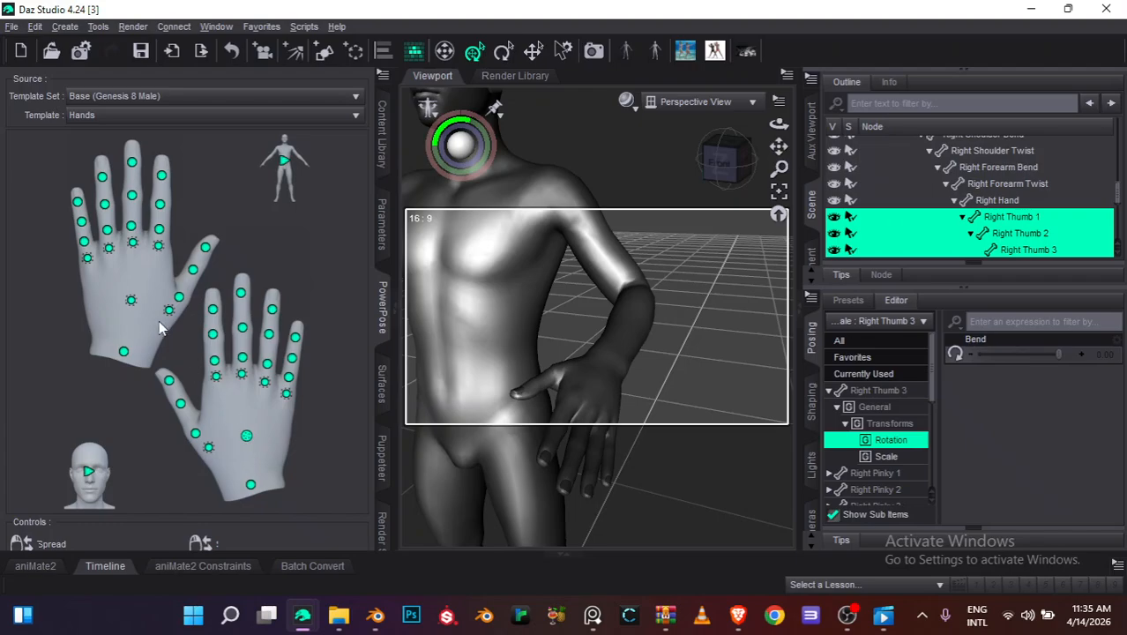
{"action": "left_click_drag", "start_coordinate": [131, 300], "coordinate": [157, 474]}
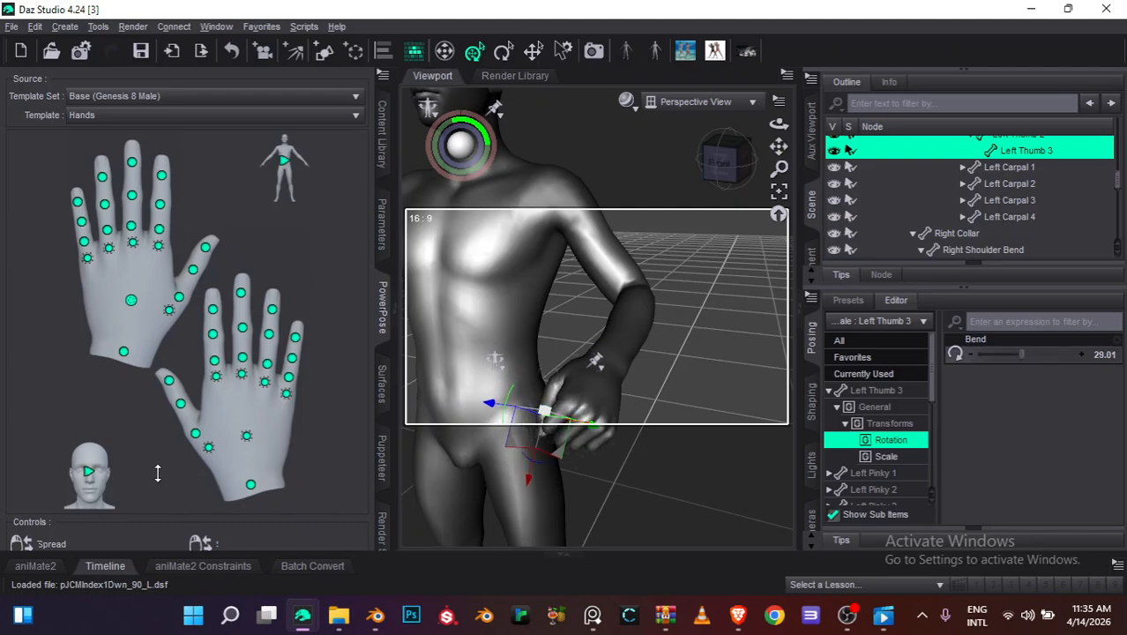
Select the Left Collar and all of its child bones in the scene hierarchy
{"action": "left_click_drag", "start_coordinate": [778, 124], "coordinate": [797, 125]}
{"action": "left_click", "coordinate": [568, 225]}
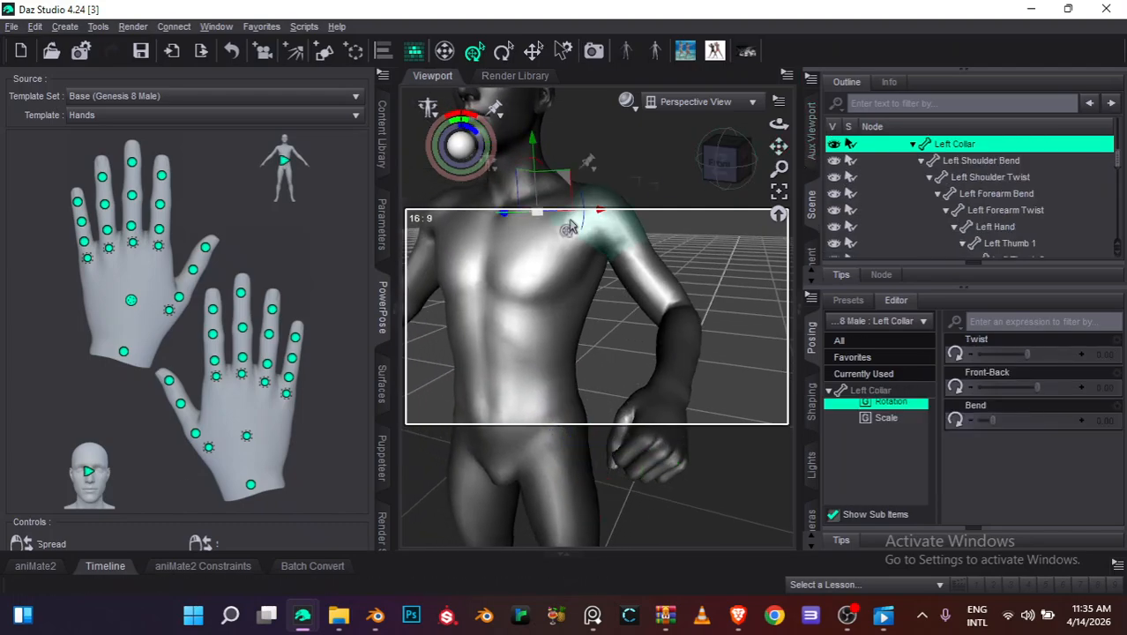
{"action": "right_click", "coordinate": [963, 150]}
{"action": "mouse_move", "coordinate": [990, 156]}
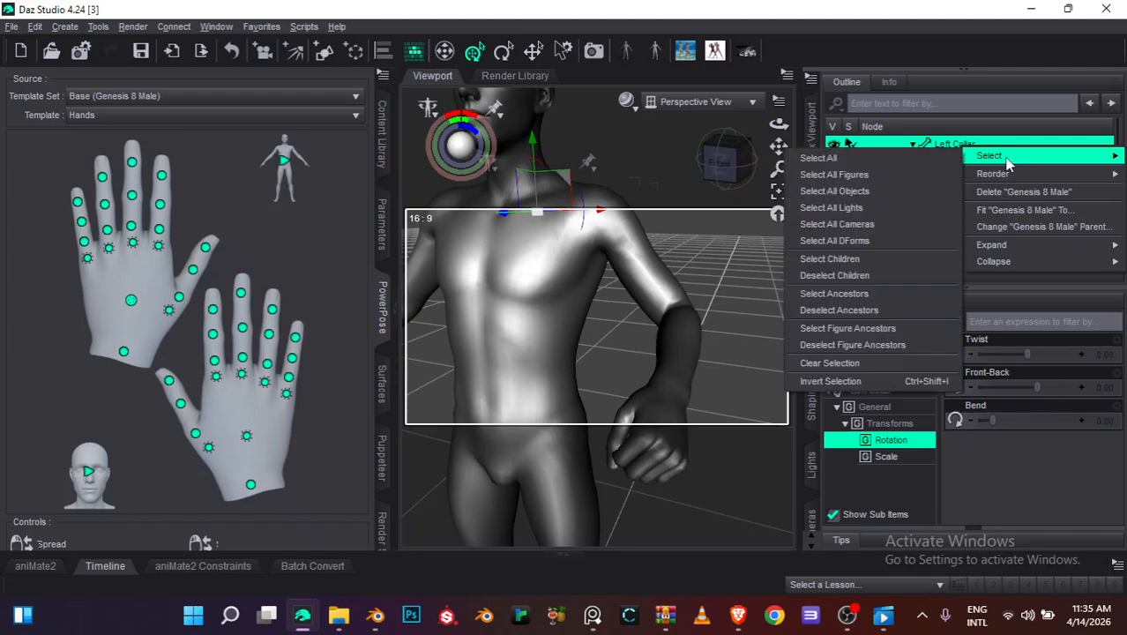
{"action": "left_click", "coordinate": [845, 259]}
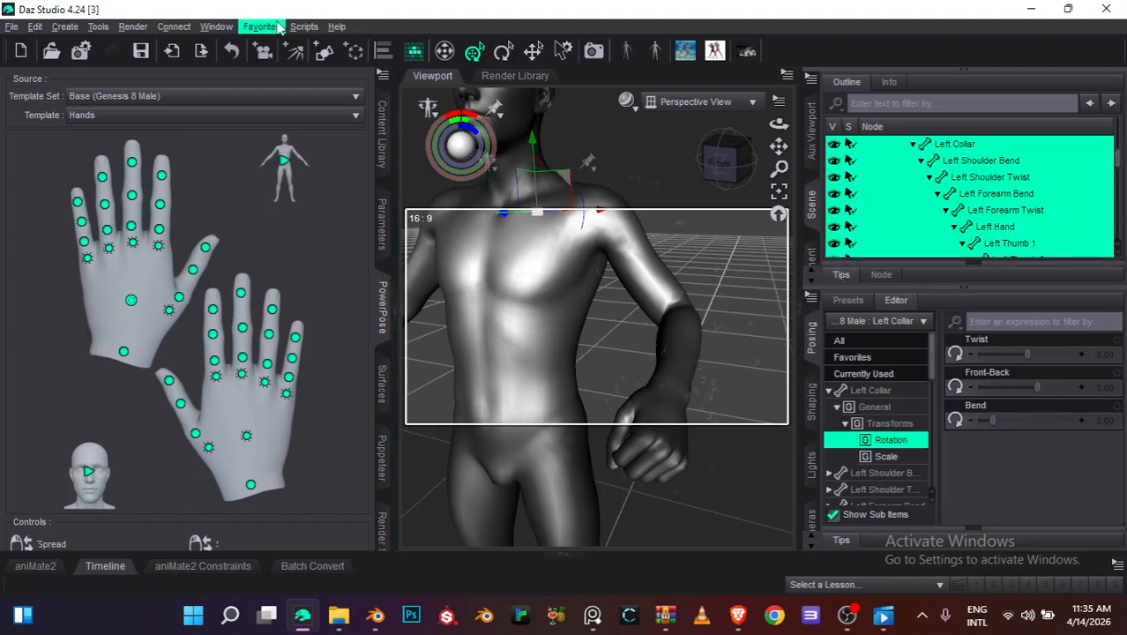
Apply Symmetry to the selected nodes from left to right, leaving the trunk nodes alone
{"action": "left_click", "coordinate": [382, 76]}
{"action": "left_click", "coordinate": [416, 206]}
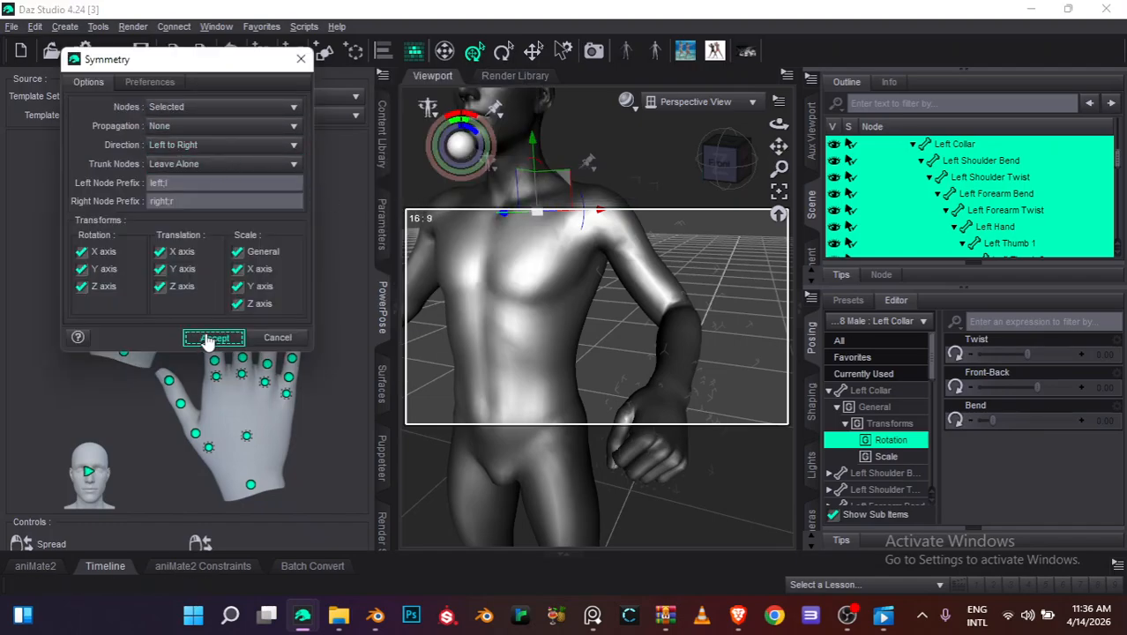
Apply the Left to Right symmetry to the selected left arm nodes with all rotation, translation and scale axes included
{"action": "left_click", "coordinate": [213, 339]}
{"action": "left_click_drag", "start_coordinate": [777, 148], "coordinate": [851, 121]}
{"action": "left_click_drag", "start_coordinate": [777, 169], "coordinate": [778, 252]}
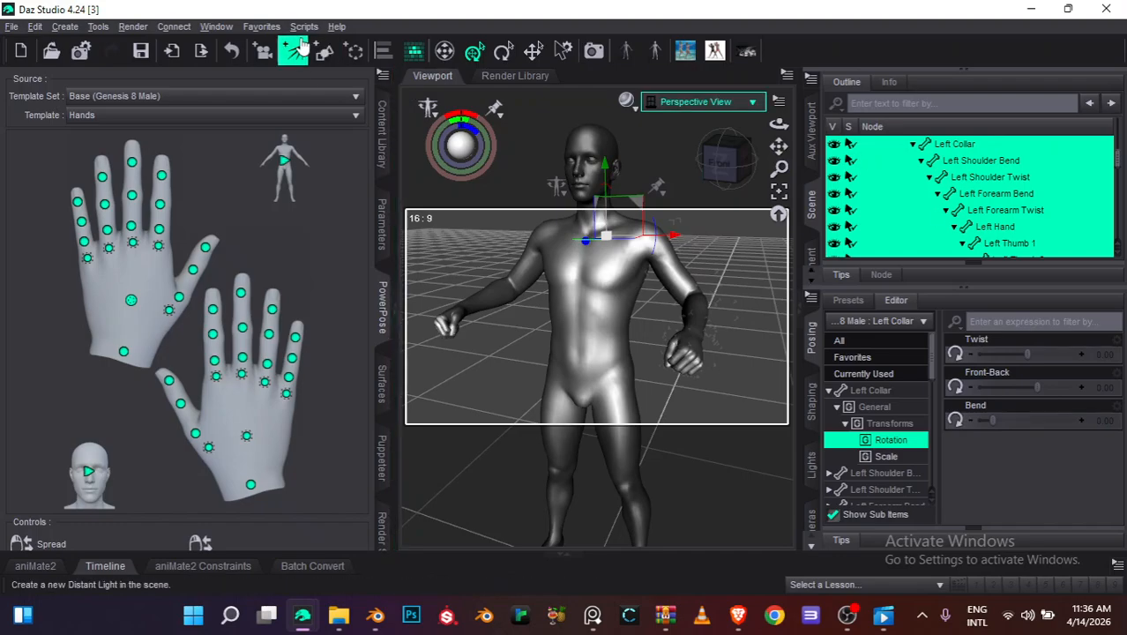
Open the interface customization settings and expand the Main toolbar's item list down to its last entries
{"action": "left_click", "coordinate": [232, 27]}
{"action": "mouse_move", "coordinate": [269, 81]}
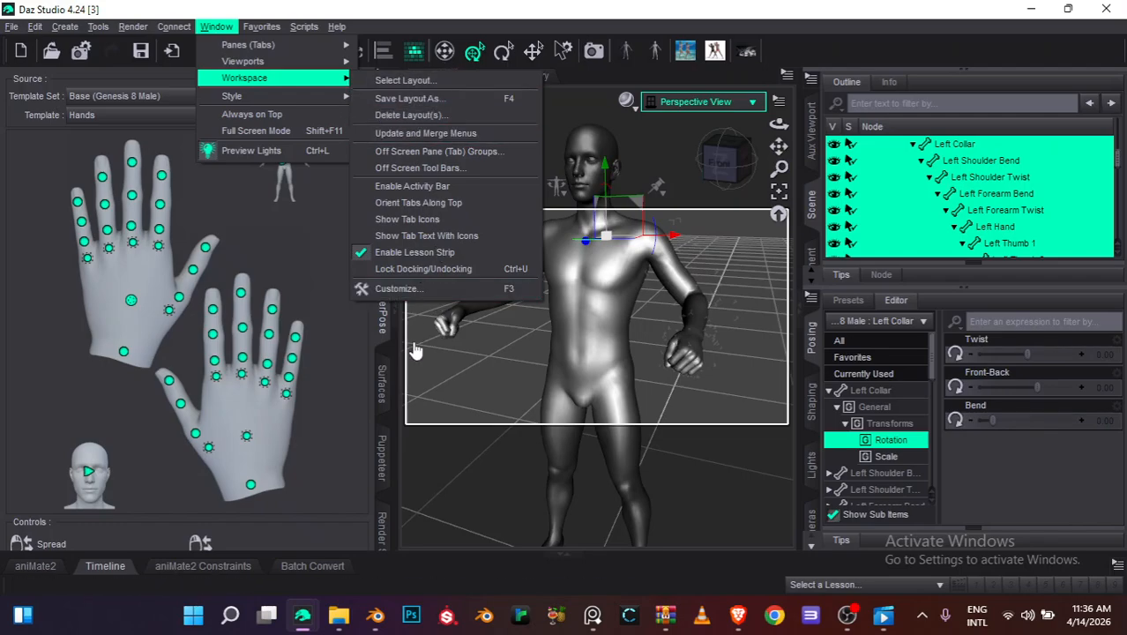
{"action": "left_click", "coordinate": [419, 294]}
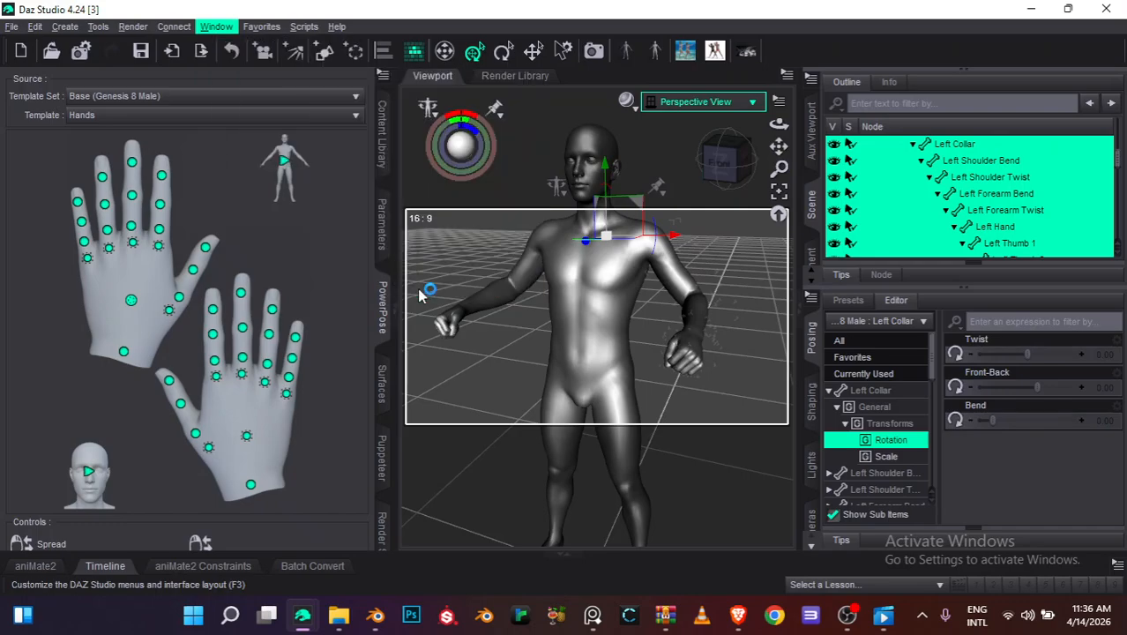
{"action": "left_click", "coordinate": [374, 116]}
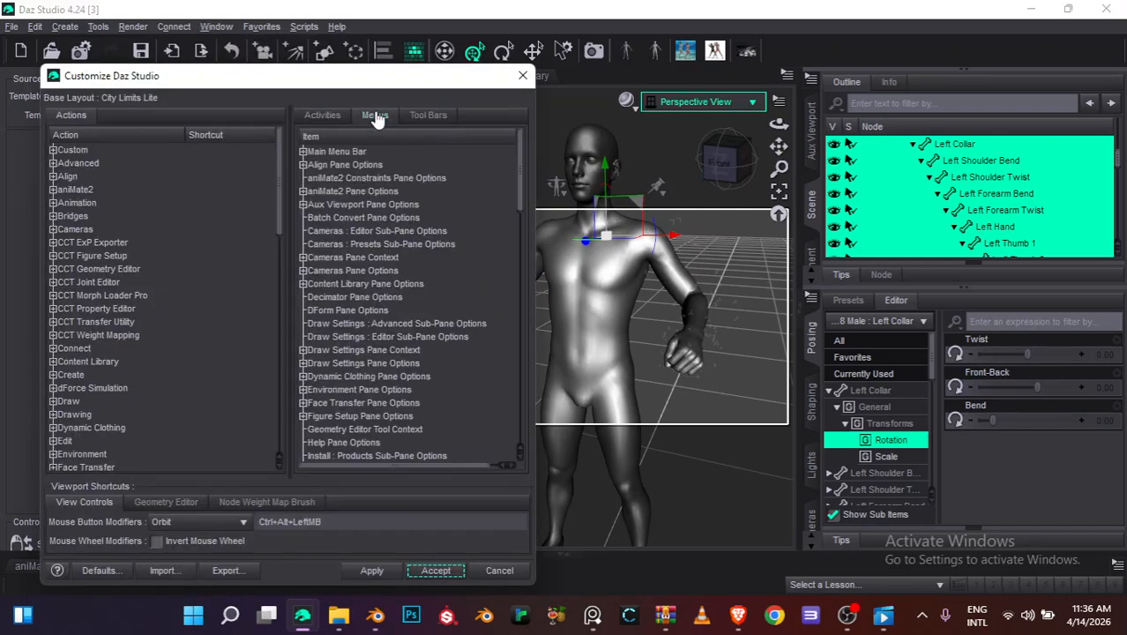
{"action": "left_click", "coordinate": [303, 152]}
{"action": "left_click", "coordinate": [429, 115]}
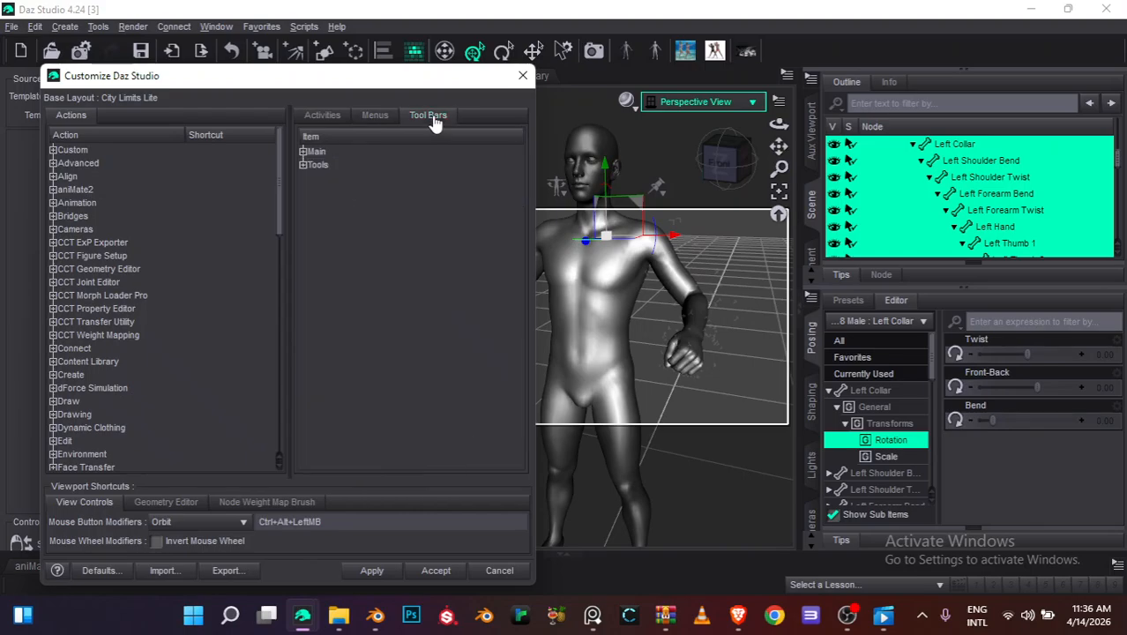
{"action": "left_click", "coordinate": [303, 152]}
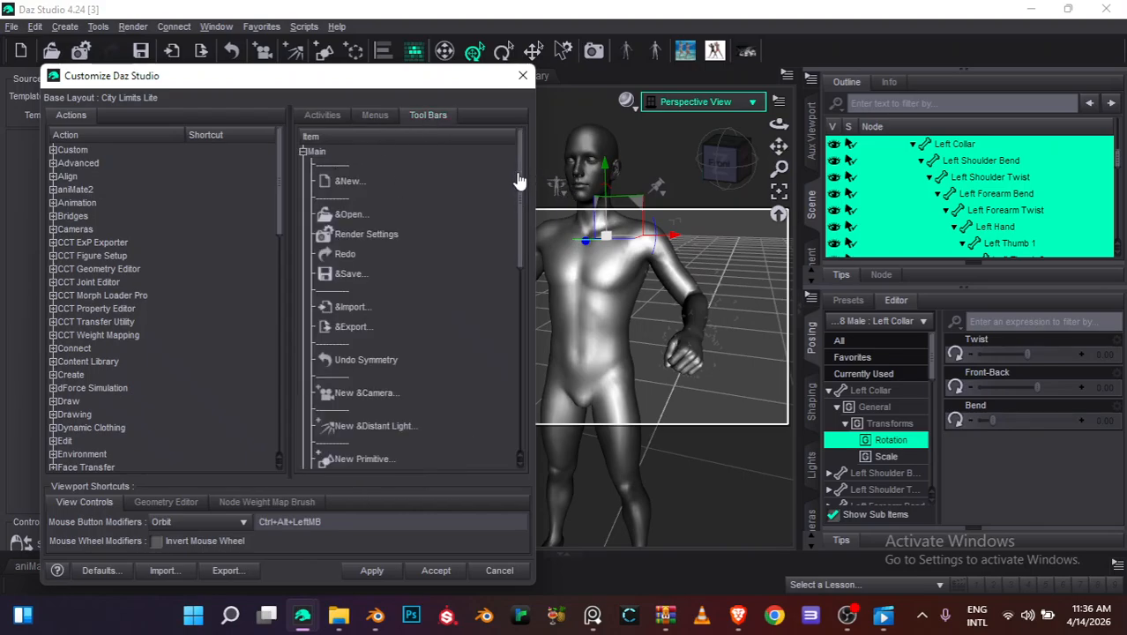
{"action": "left_click_drag", "start_coordinate": [519, 181], "coordinate": [524, 373]}
Expand the Parameters group in the list of available actions
{"action": "left_click_drag", "start_coordinate": [281, 172], "coordinate": [284, 292]}
{"action": "left_click", "coordinate": [53, 289]}
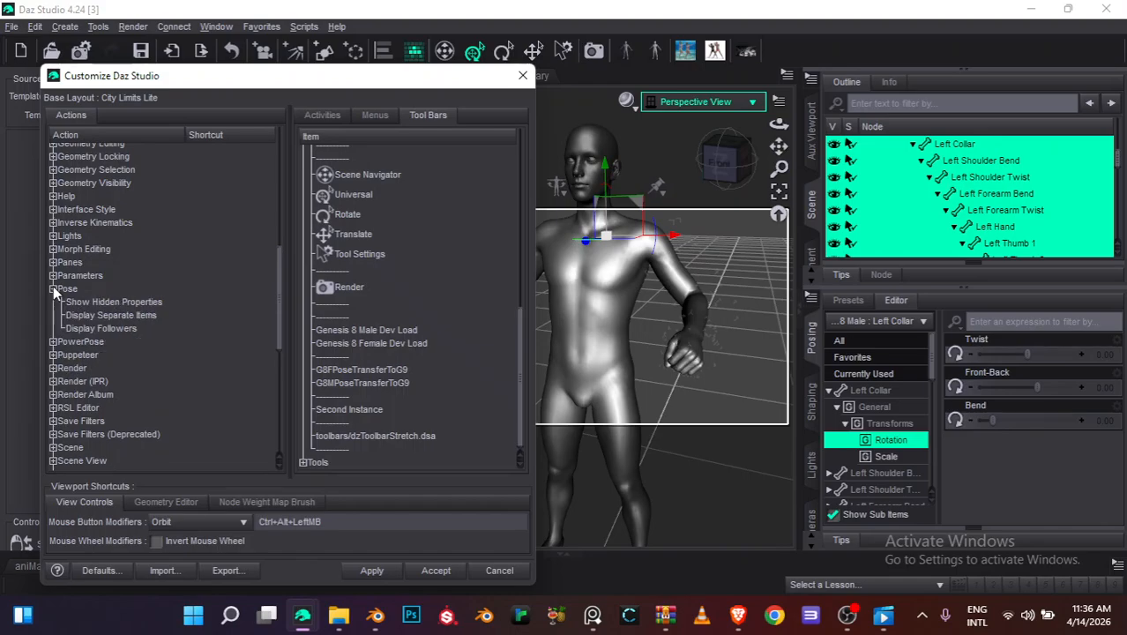
{"action": "left_click", "coordinate": [53, 288]}
{"action": "left_click", "coordinate": [53, 289]}
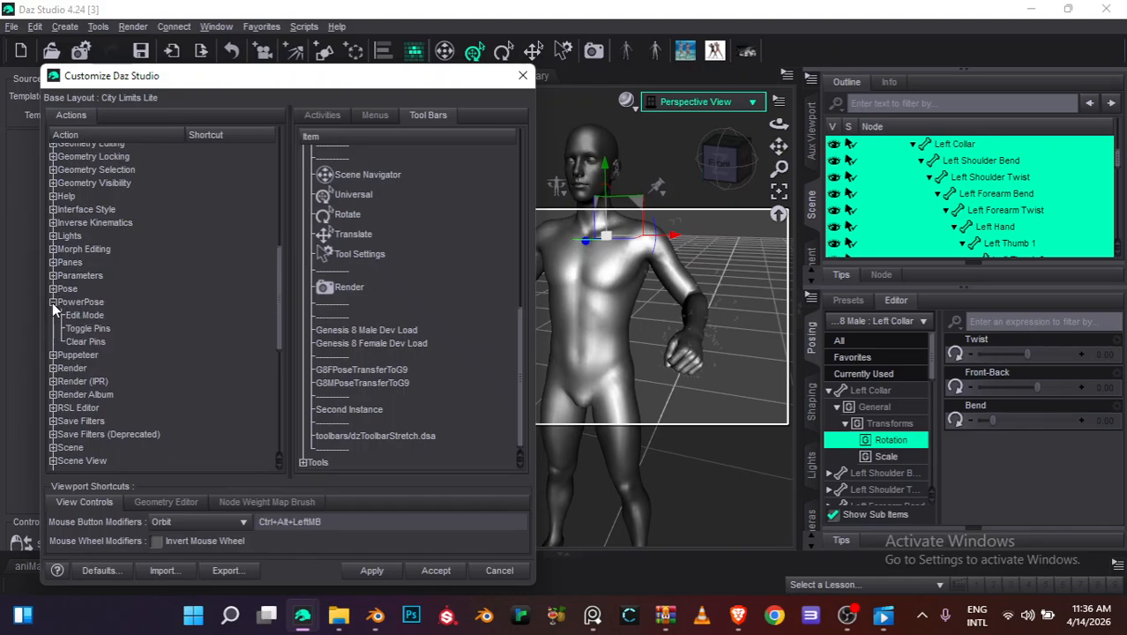
{"action": "left_click", "coordinate": [52, 288]}
{"action": "left_click", "coordinate": [52, 275]}
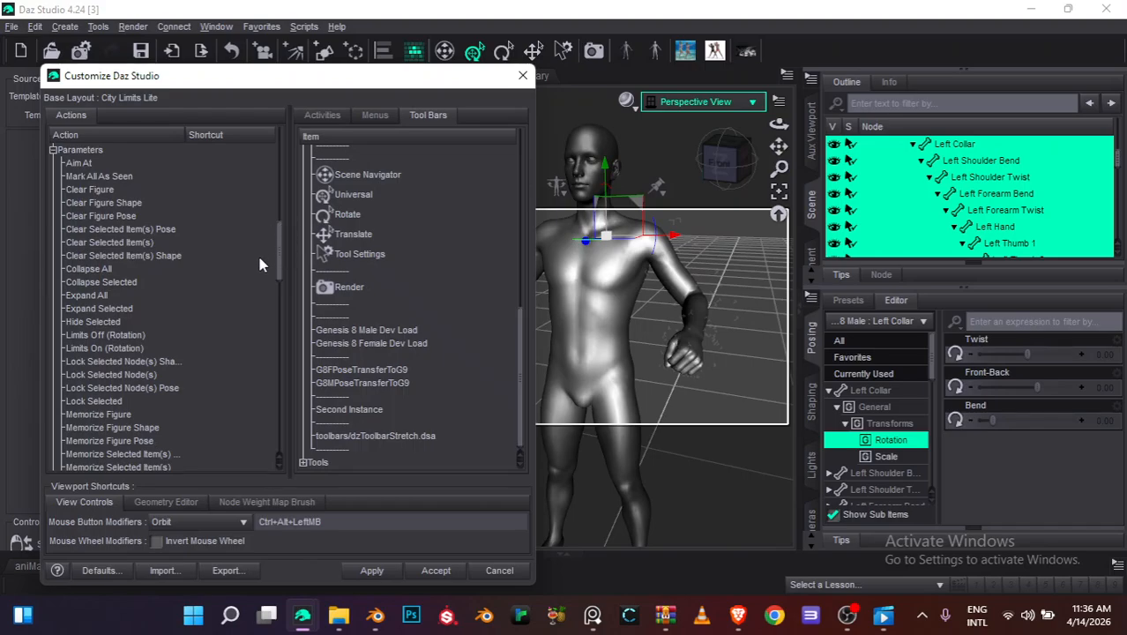
Assign the image "a quiky preview" from the Screenshots folder as the icon of the Clear Selected Item(s) Pose action
{"action": "left_click", "coordinate": [150, 230]}
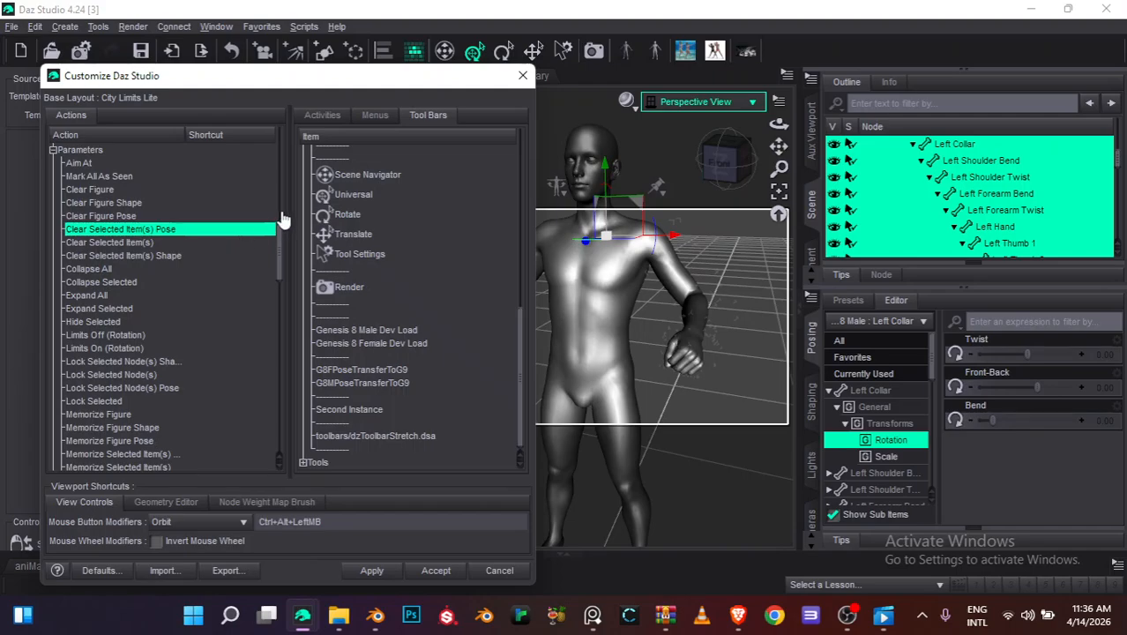
{"action": "right_click", "coordinate": [162, 231]}
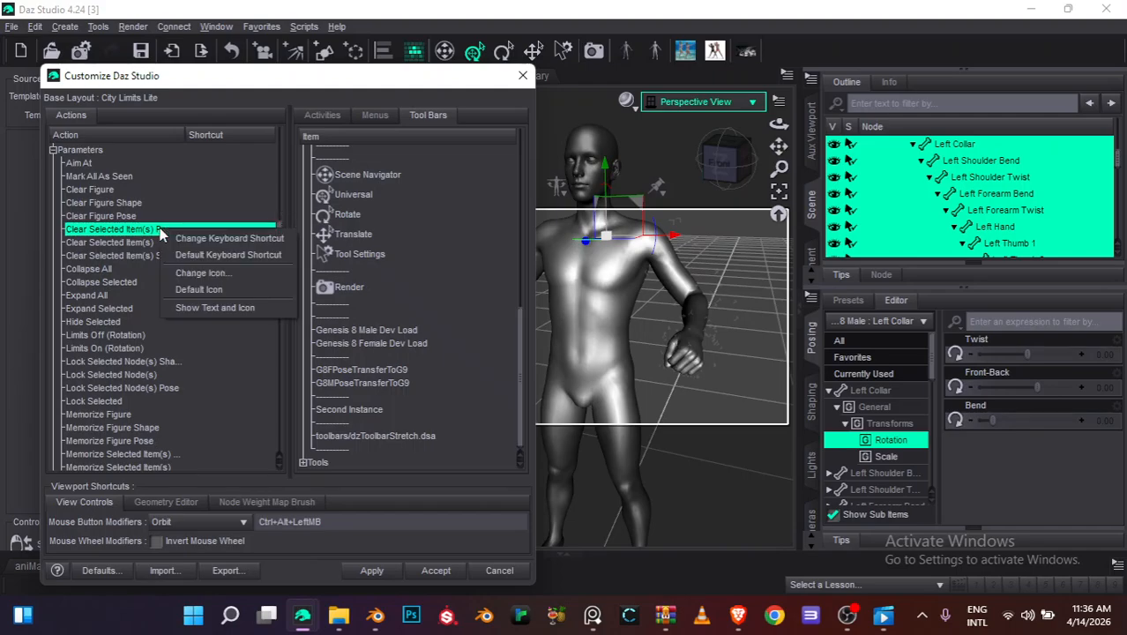
{"action": "left_click", "coordinate": [202, 275]}
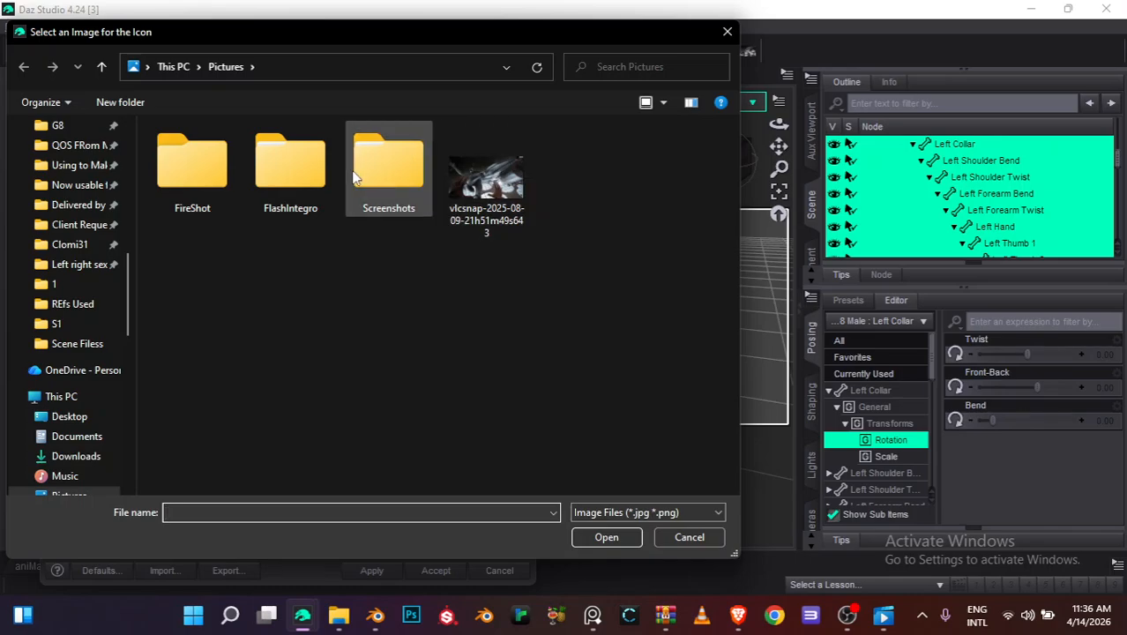
{"action": "double_click", "coordinate": [180, 176]}
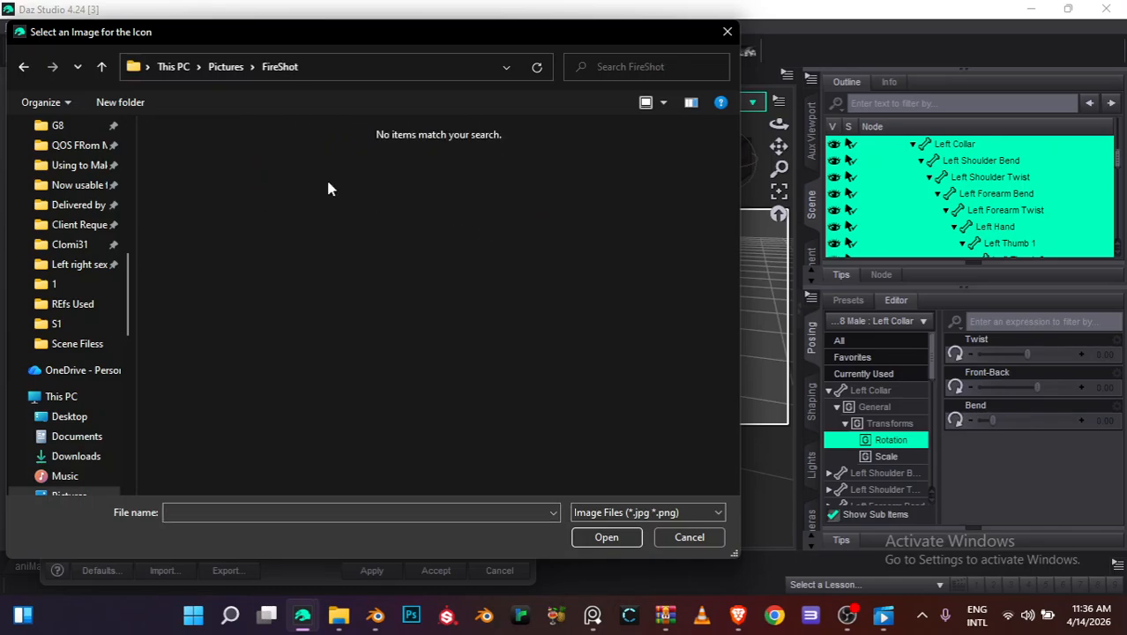
{"action": "left_click", "coordinate": [224, 66]}
{"action": "left_click", "coordinate": [226, 67]}
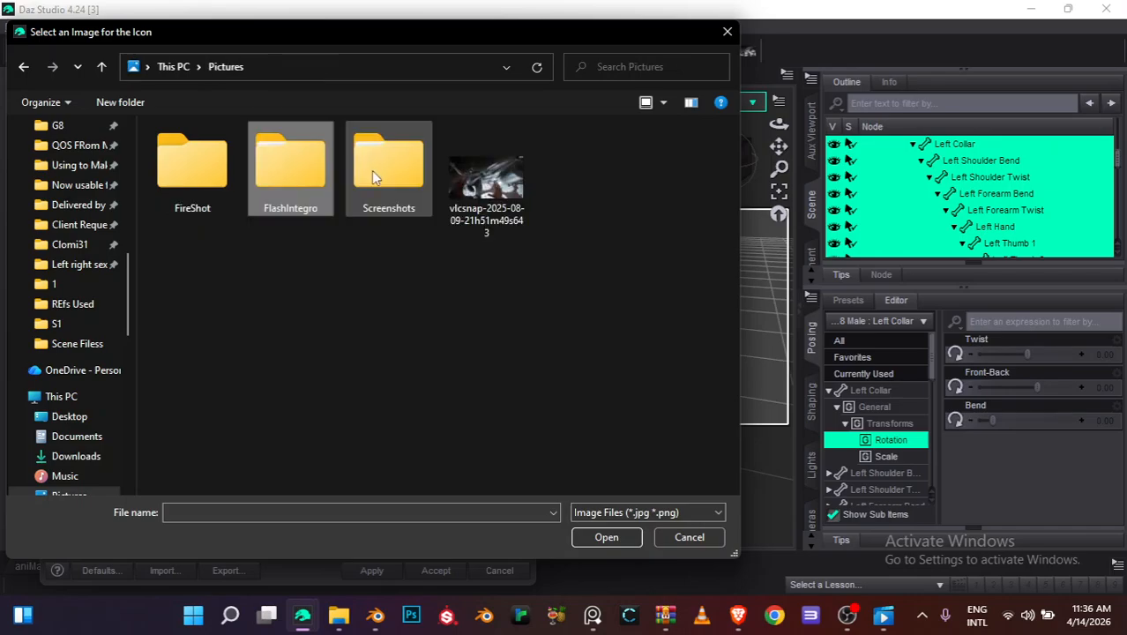
{"action": "double_click", "coordinate": [362, 166]}
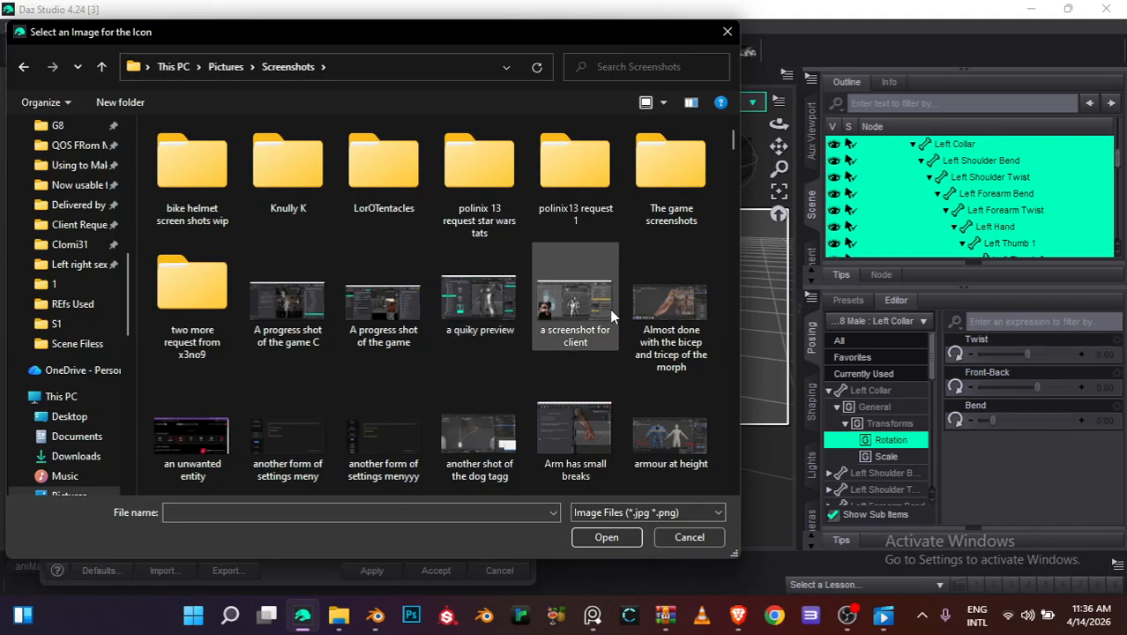
{"action": "double_click", "coordinate": [466, 307]}
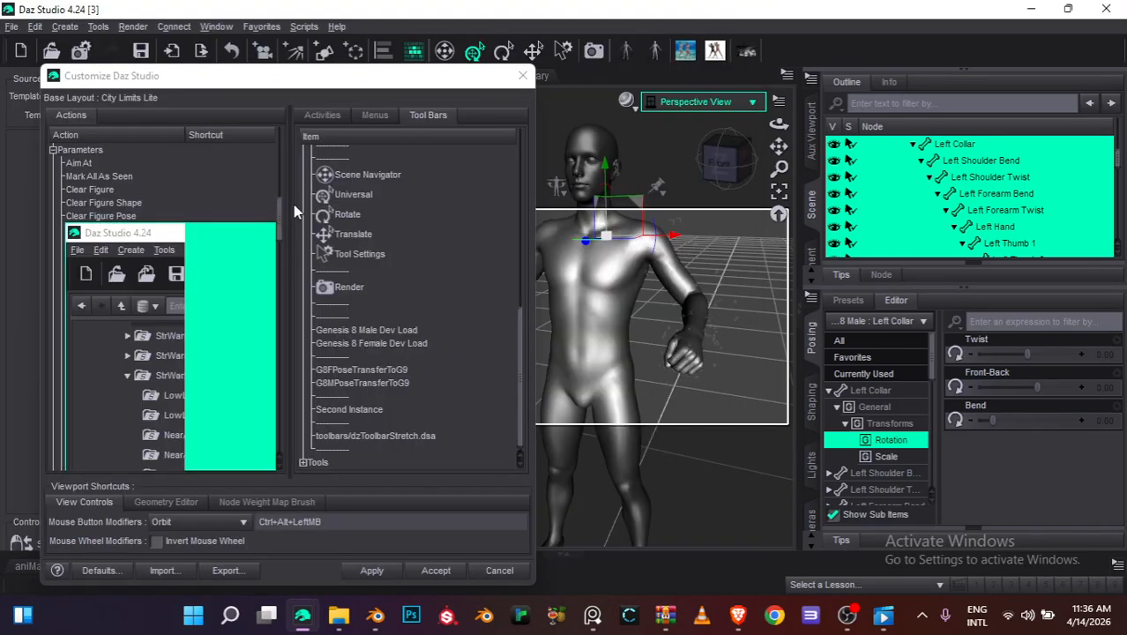
Clear the custom icon from the Clear Selected Item(s) Pose action
{"action": "left_click_drag", "start_coordinate": [291, 225], "coordinate": [281, 286]}
{"action": "right_click", "coordinate": [79, 210]}
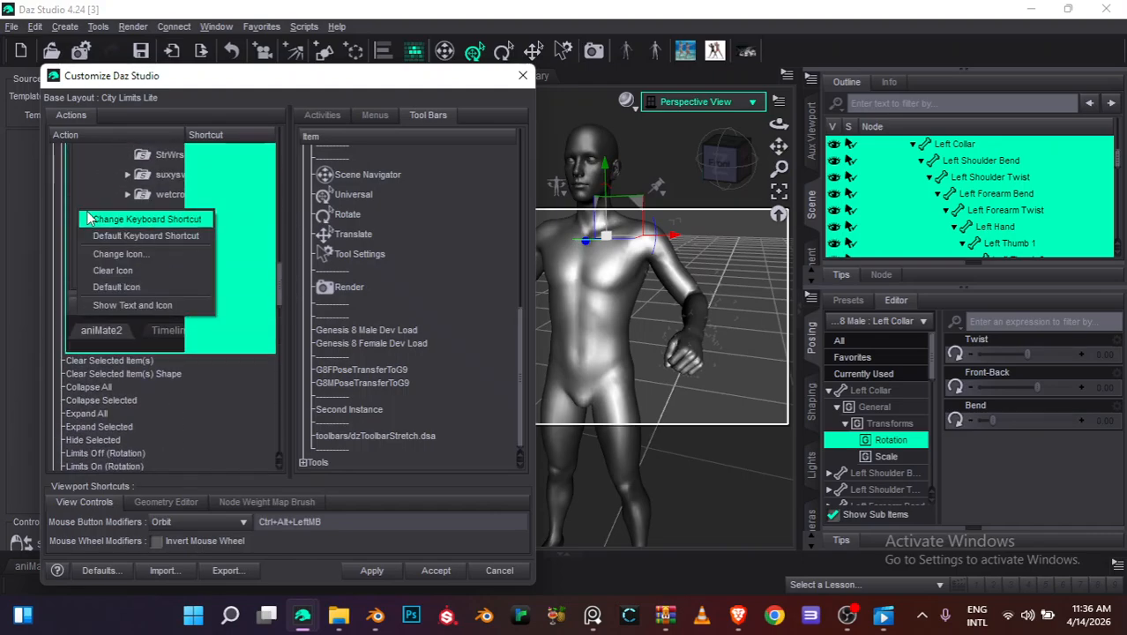
{"action": "left_click", "coordinate": [164, 274]}
{"action": "left_click_drag", "start_coordinate": [279, 345], "coordinate": [270, 262]}
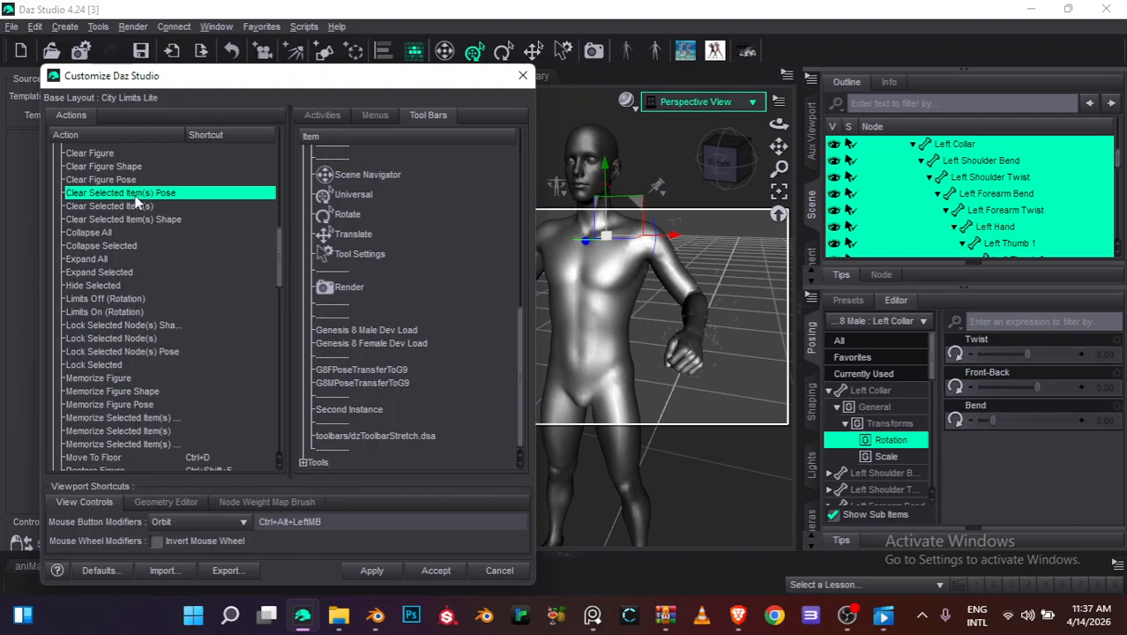
Add two separators below Second Instance in the Main toolbar and place the Clear Figure Pose action after the first one
{"action": "left_click", "coordinate": [187, 206]}
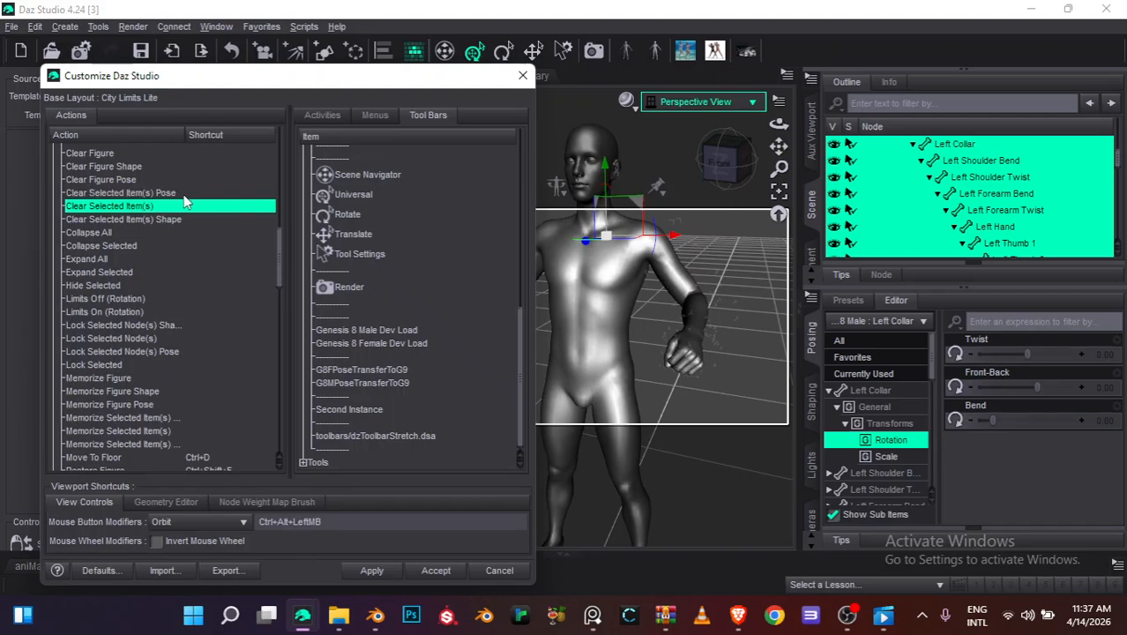
{"action": "left_click", "coordinate": [176, 194]}
{"action": "left_click", "coordinate": [150, 181]}
{"action": "left_click", "coordinate": [172, 195]}
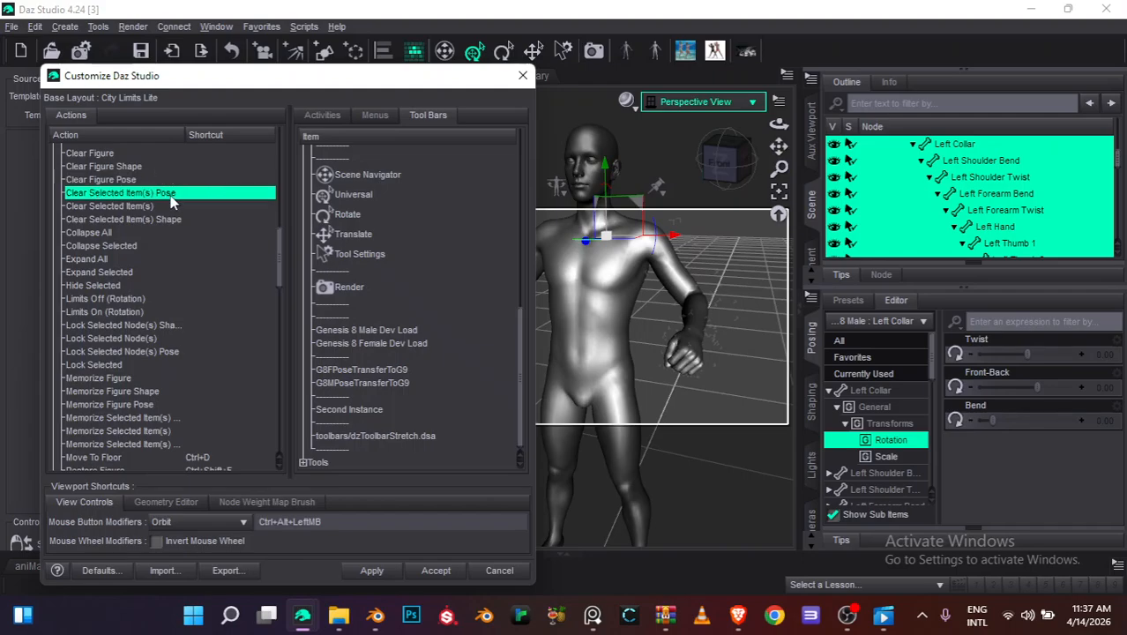
{"action": "key", "text": "Up"}
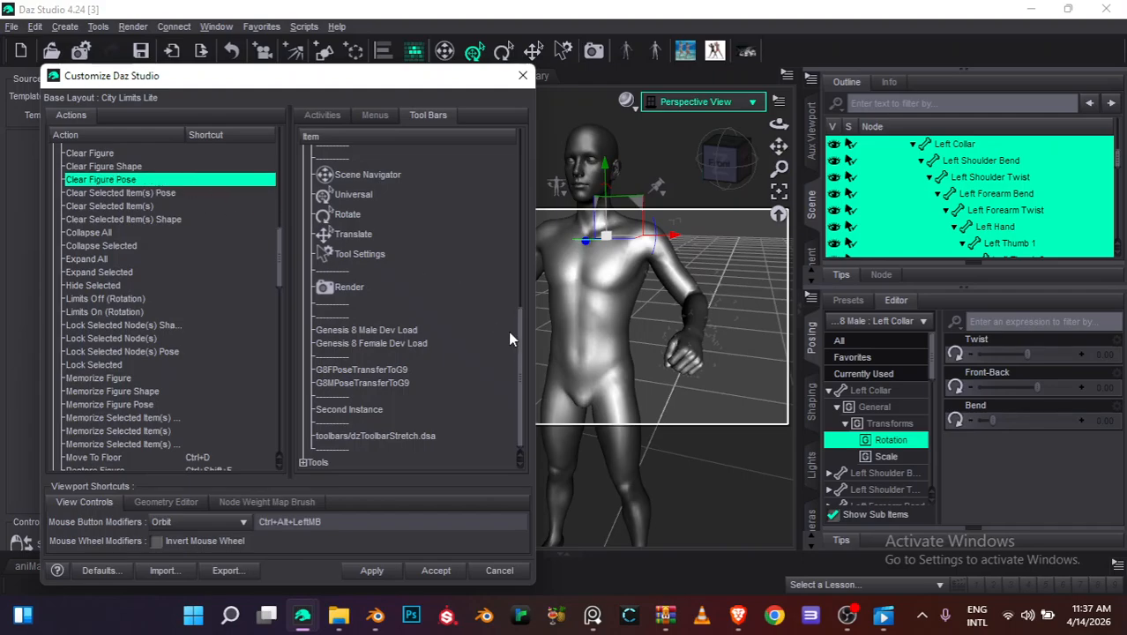
{"action": "left_click", "coordinate": [355, 410]}
{"action": "right_click", "coordinate": [360, 410]}
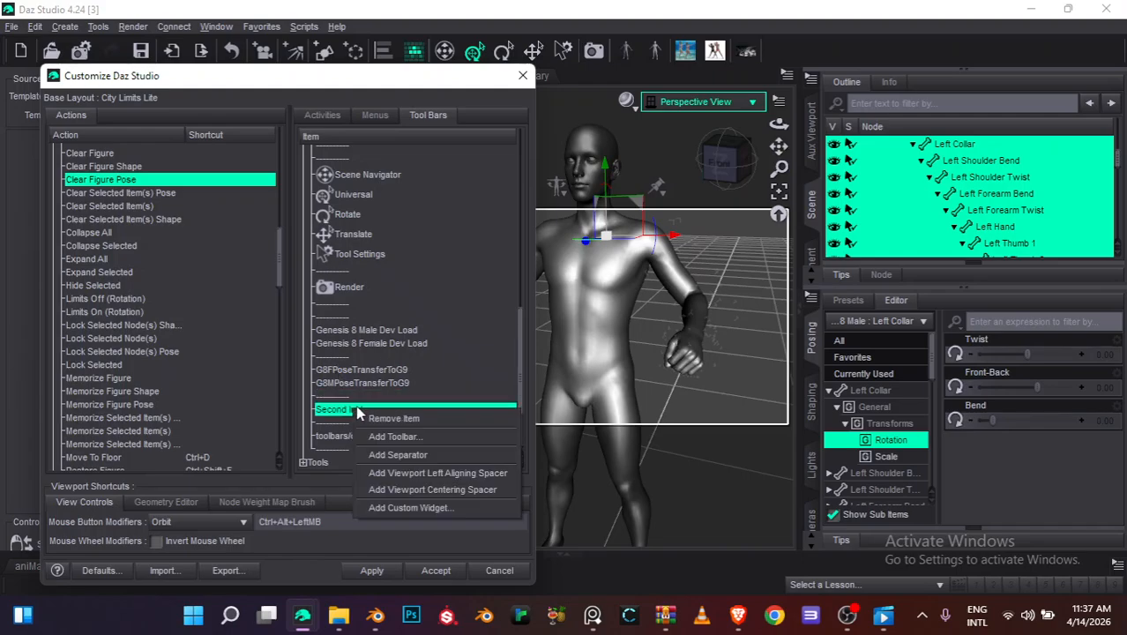
{"action": "left_click", "coordinate": [393, 455]}
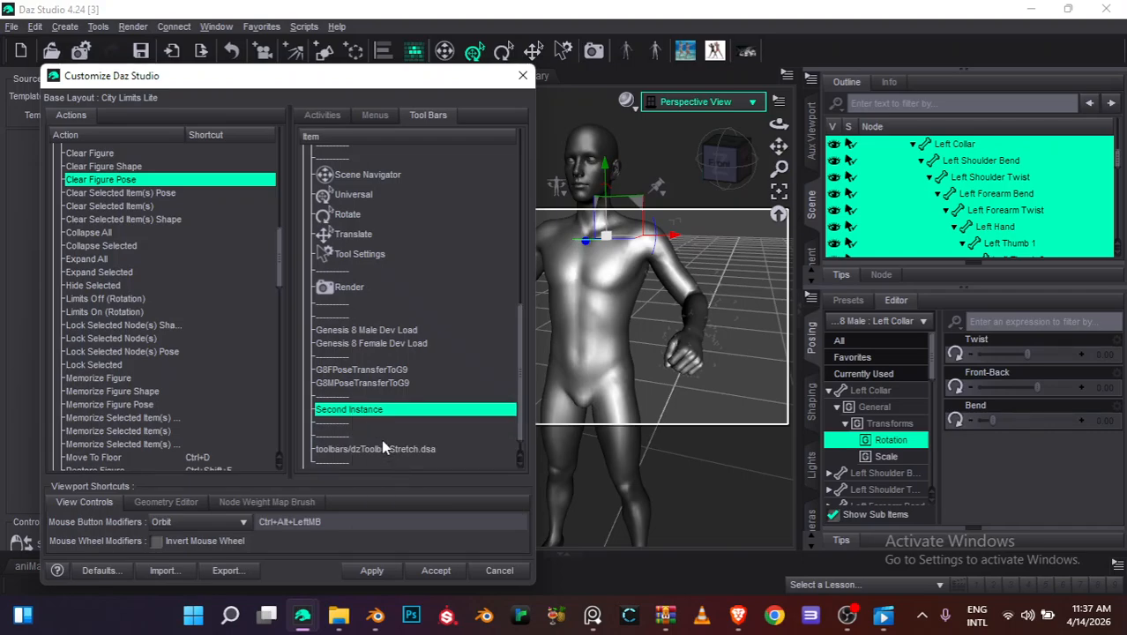
{"action": "right_click", "coordinate": [363, 425]}
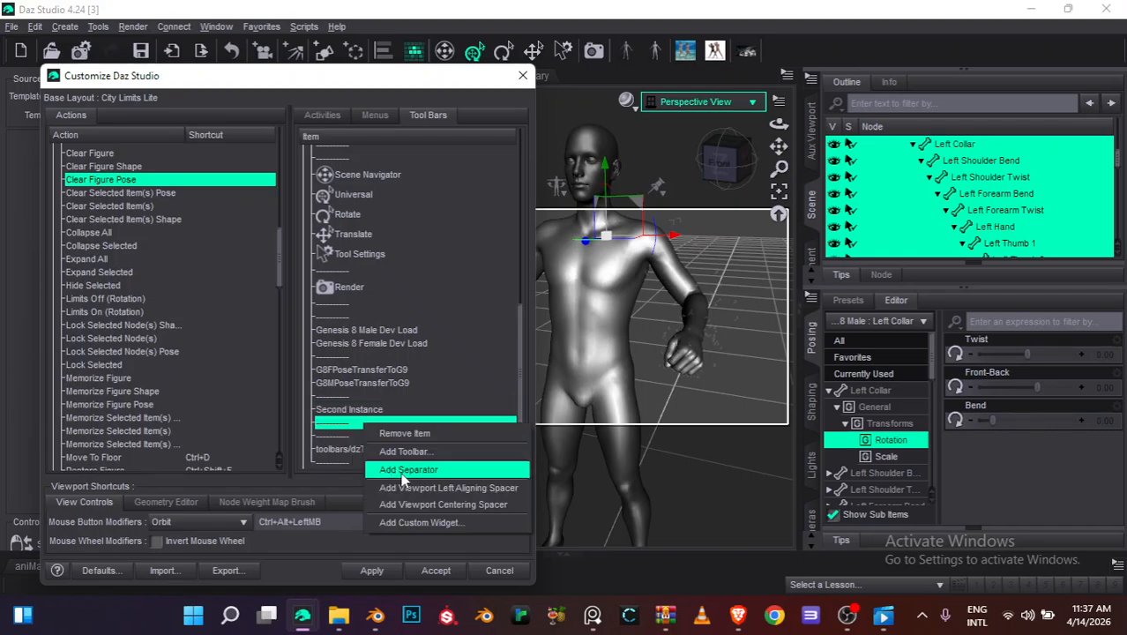
{"action": "left_click", "coordinate": [402, 471]}
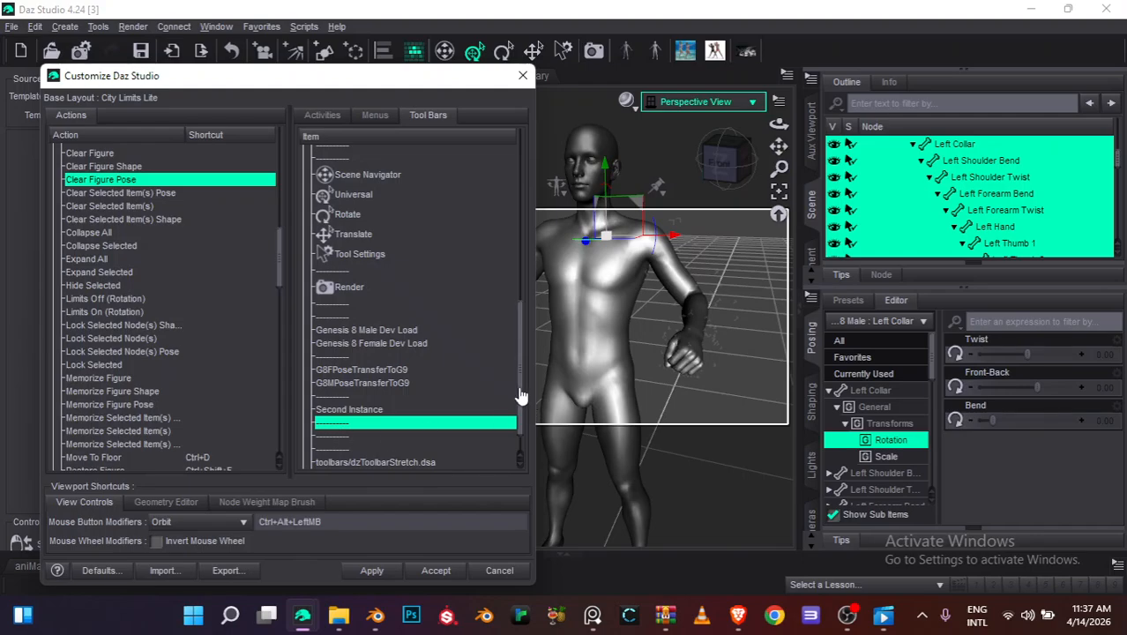
{"action": "scroll", "coordinate": [515, 441], "scroll_direction": "down", "scroll_amount": 1}
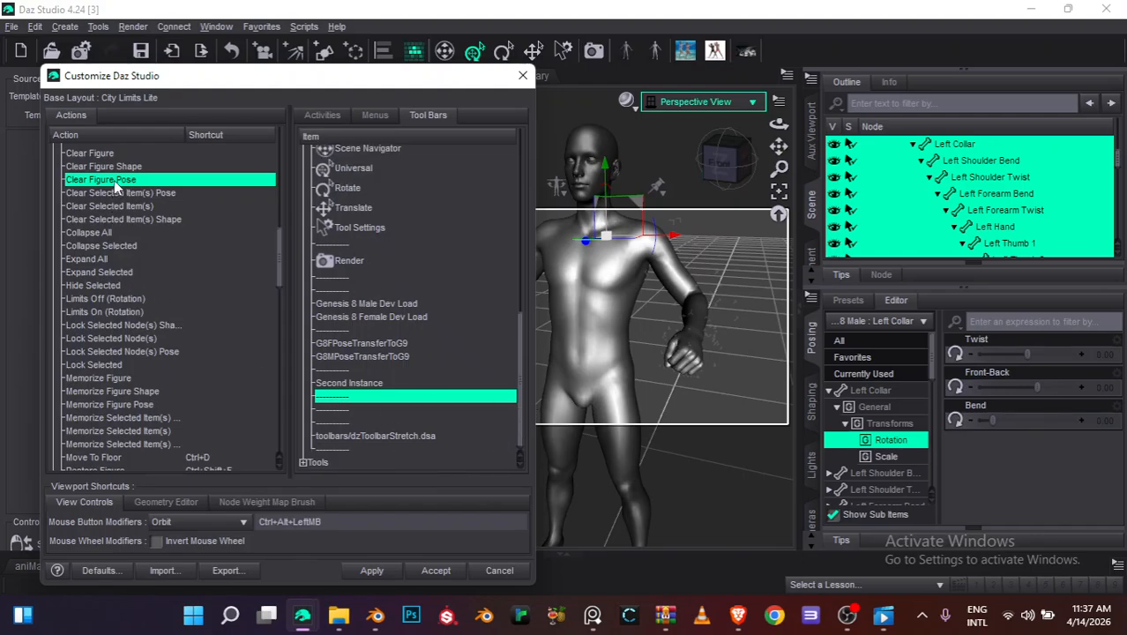
{"action": "left_click_drag", "start_coordinate": [113, 179], "coordinate": [342, 409]}
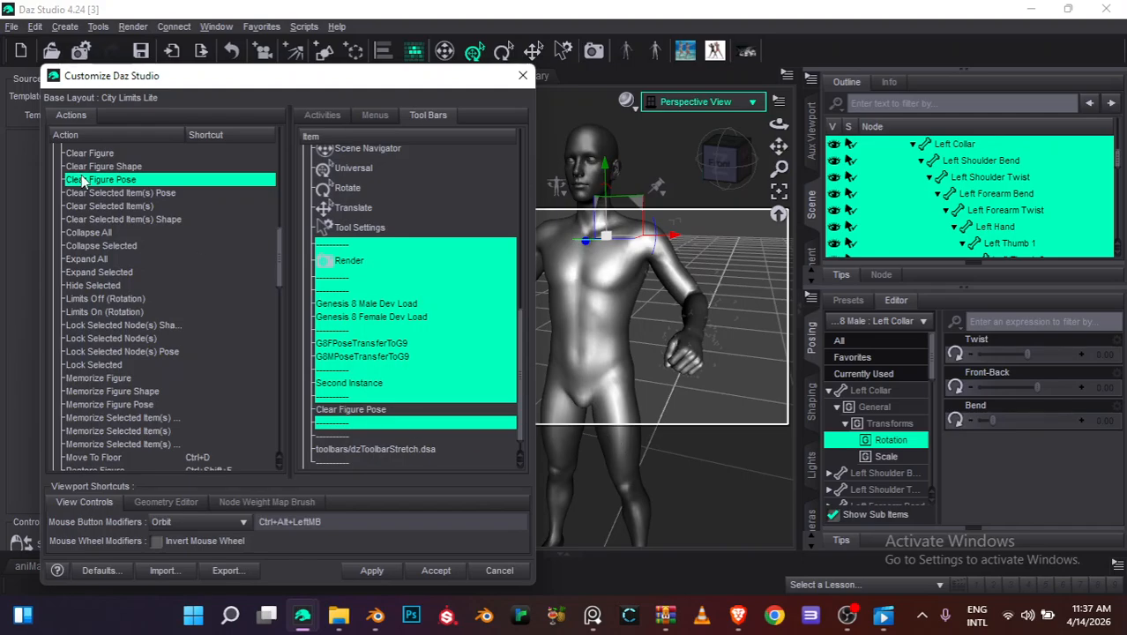
Add the Symmetry action to the Main toolbar below the separator that follows Clear Figure Pose
{"action": "scroll", "coordinate": [272, 238], "scroll_direction": "up", "scroll_amount": 2}
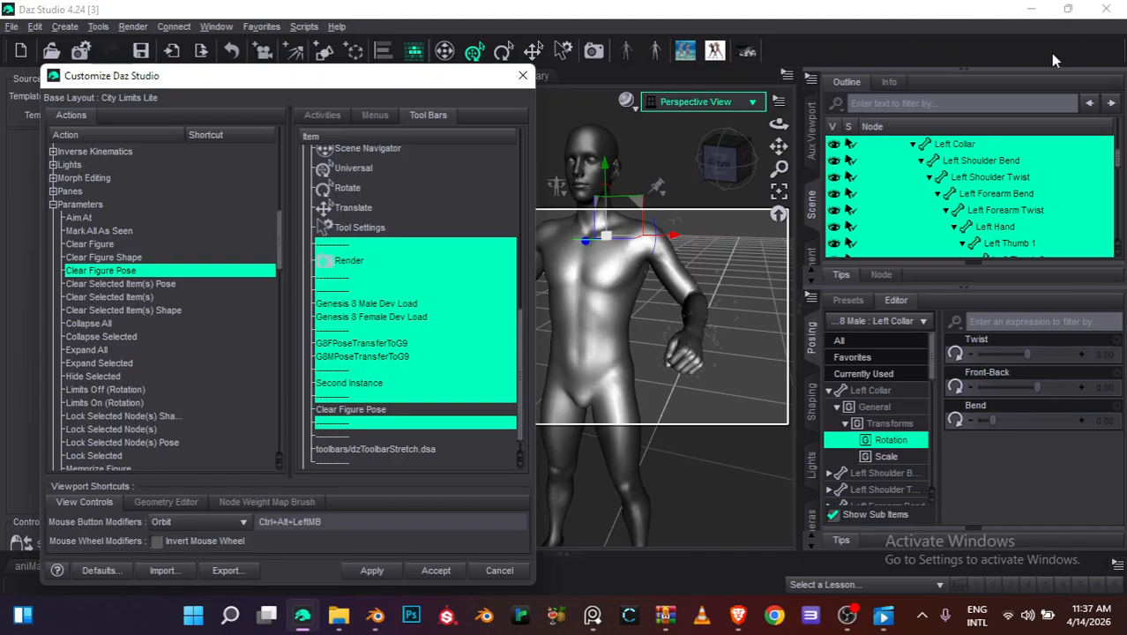
{"action": "left_click_drag", "start_coordinate": [280, 232], "coordinate": [282, 311]}
{"action": "left_click", "coordinate": [76, 254]}
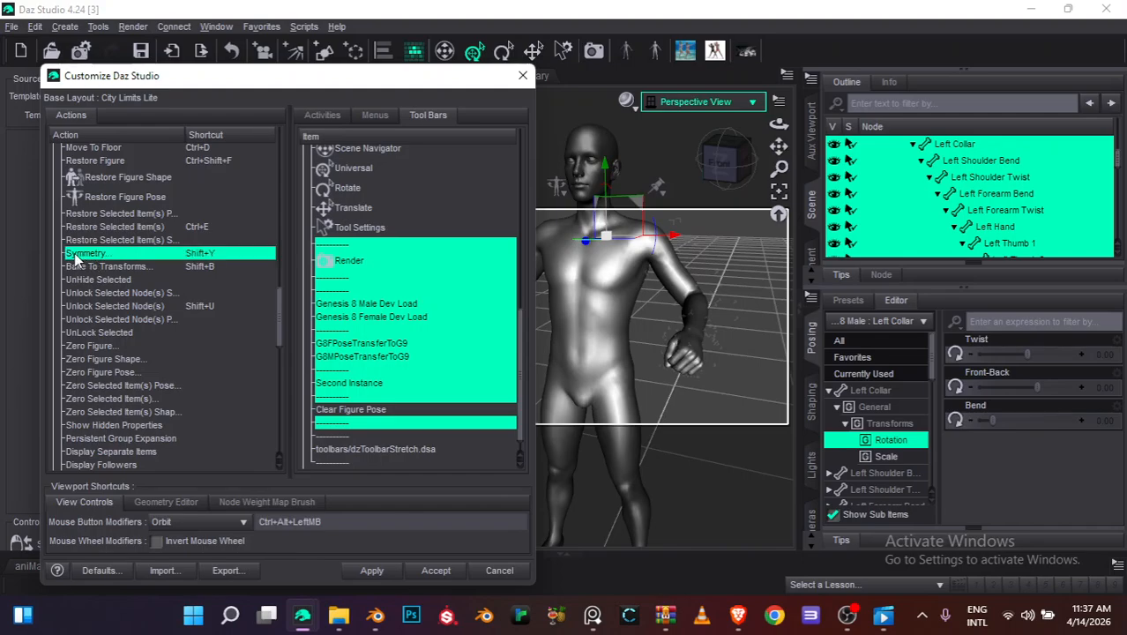
{"action": "left_click_drag", "start_coordinate": [310, 358], "coordinate": [344, 429]}
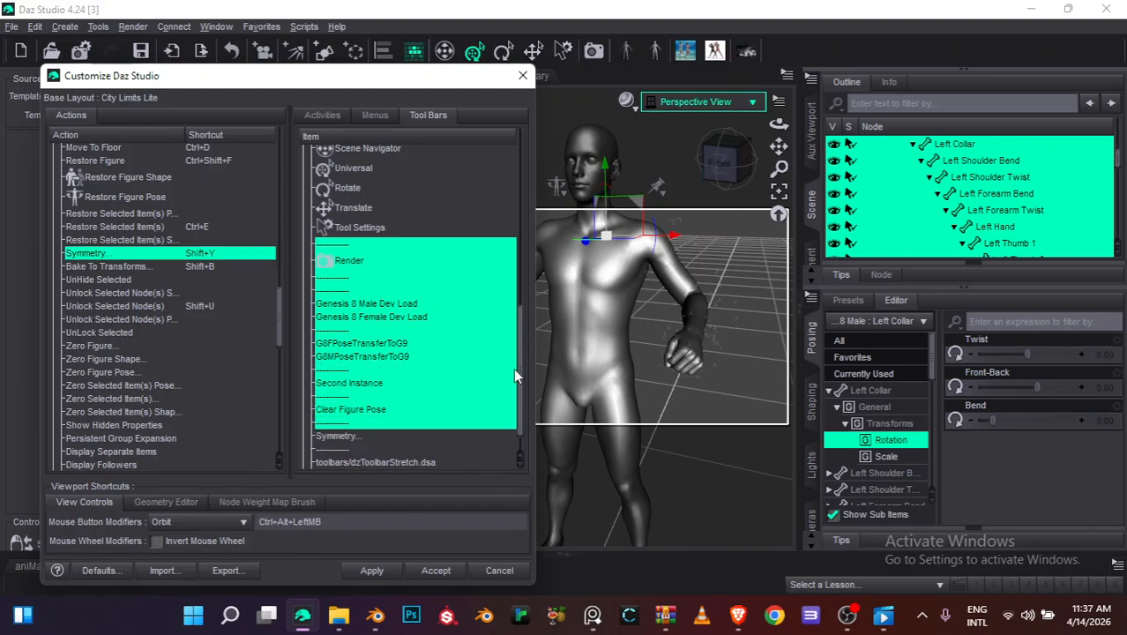
Move the Symmetry item directly beneath Clear Figure Pose in the Main toolbar
{"action": "scroll", "coordinate": [515, 375], "scroll_direction": "down", "scroll_amount": 1}
{"action": "left_click", "coordinate": [335, 408], "text": "shift"}
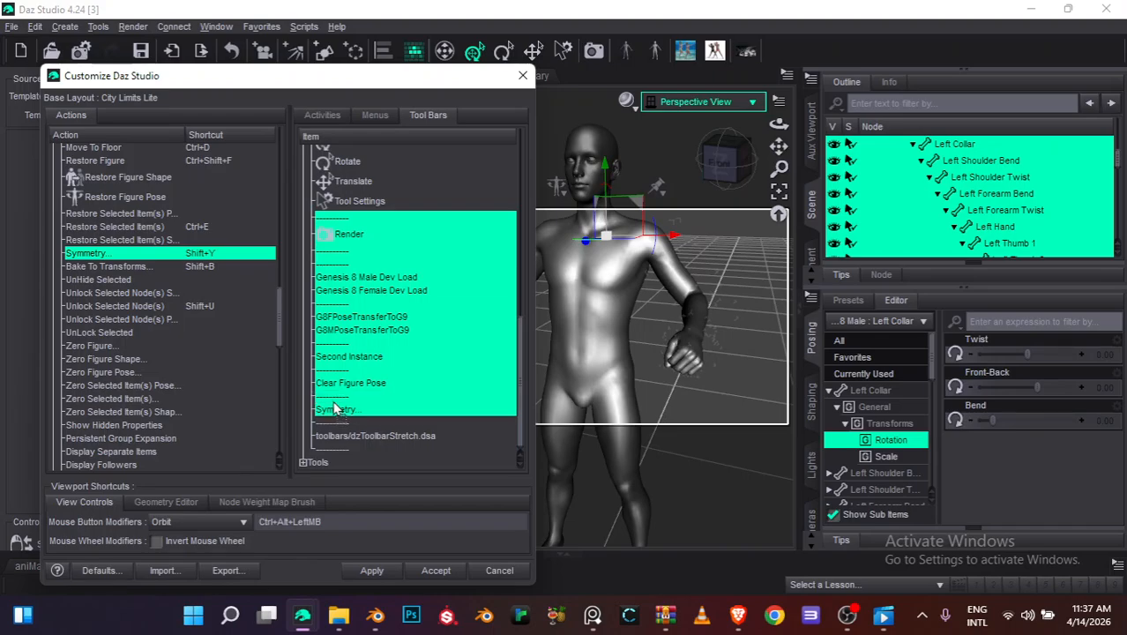
{"action": "left_click_drag", "start_coordinate": [334, 403], "coordinate": [355, 392]}
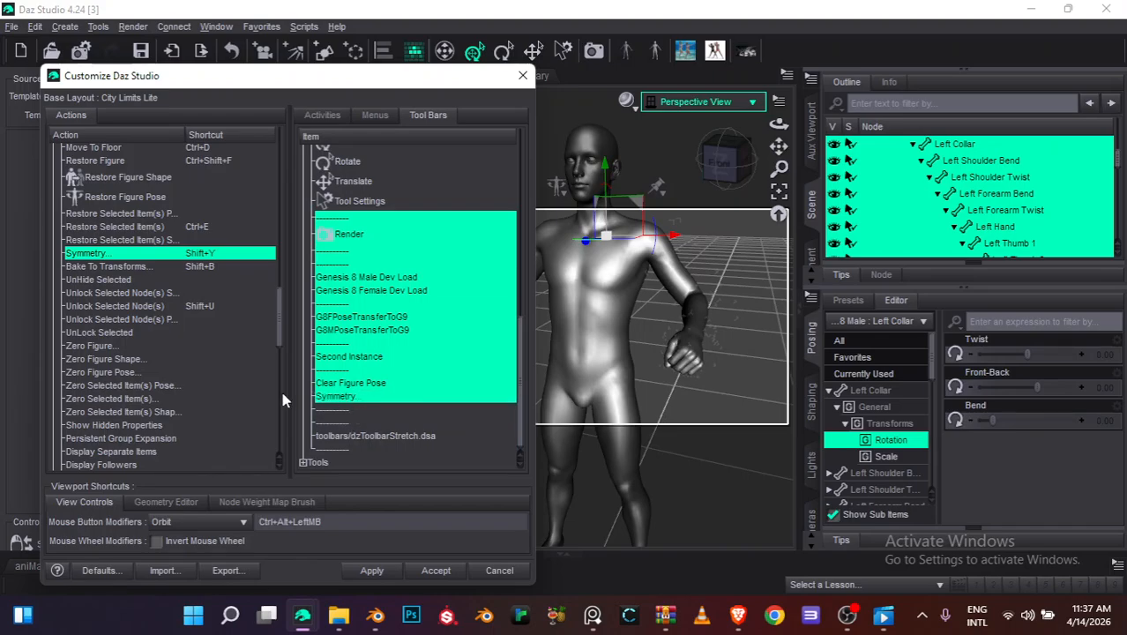
Add the Restore Selected Item(s) Pose action to the Main toolbar directly below Symmetry
{"action": "mouse_move", "coordinate": [279, 323]}
{"action": "left_mouse_down"}
{"action": "mouse_move", "coordinate": [280, 350]}
{"action": "mouse_move", "coordinate": [280, 305]}
{"action": "left_mouse_up"}
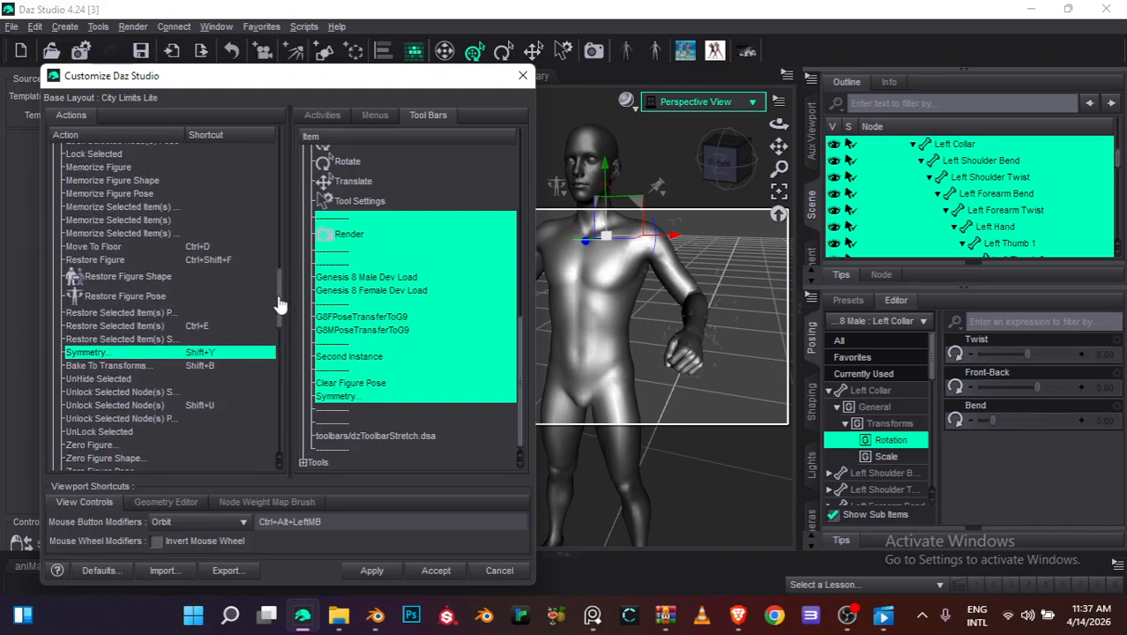
{"action": "left_click", "coordinate": [141, 314]}
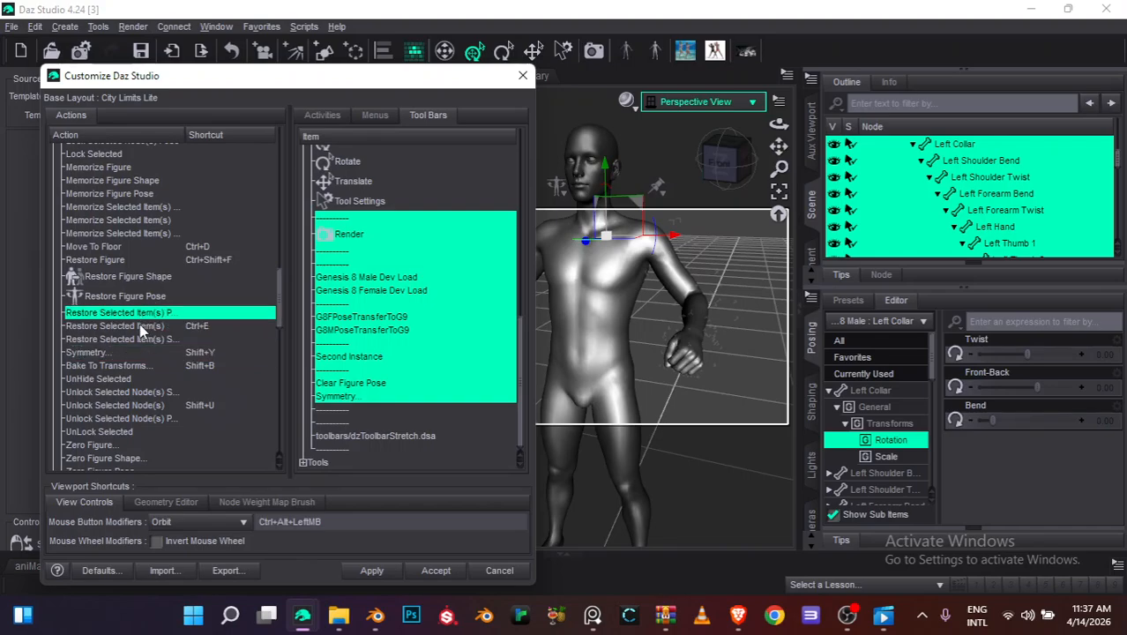
{"action": "left_click", "coordinate": [141, 338]}
{"action": "left_click_drag", "start_coordinate": [136, 314], "coordinate": [344, 412]}
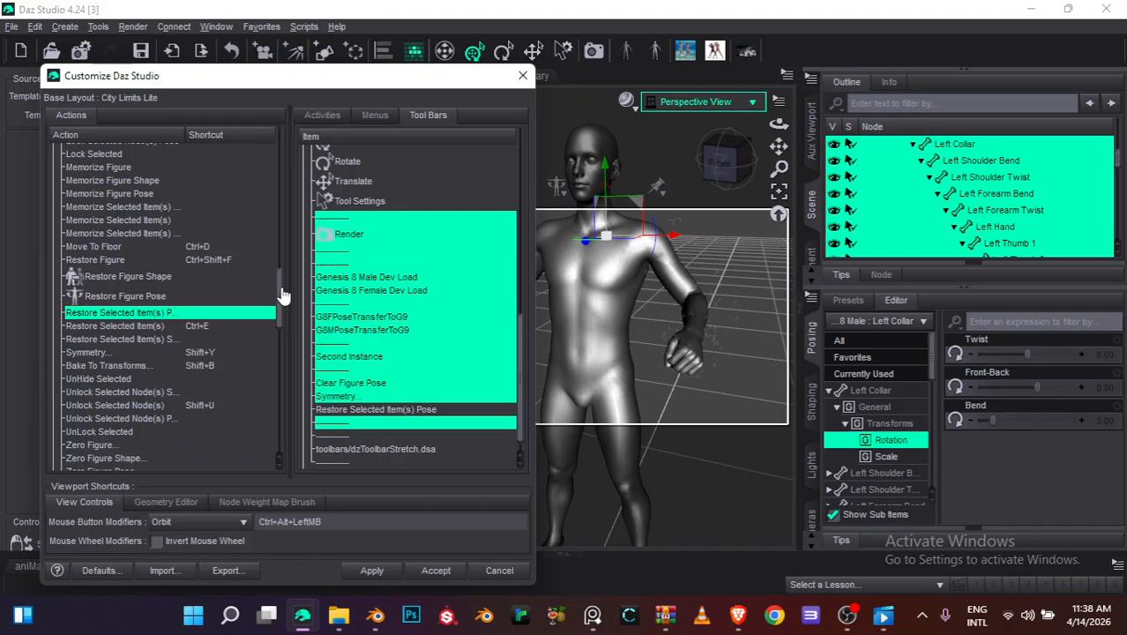
Add the Restore Figure Pose action to the Main toolbar between Clear Figure Pose and Symmetry
{"action": "left_click_drag", "start_coordinate": [282, 296], "coordinate": [282, 270]}
{"action": "left_click", "coordinate": [112, 432]}
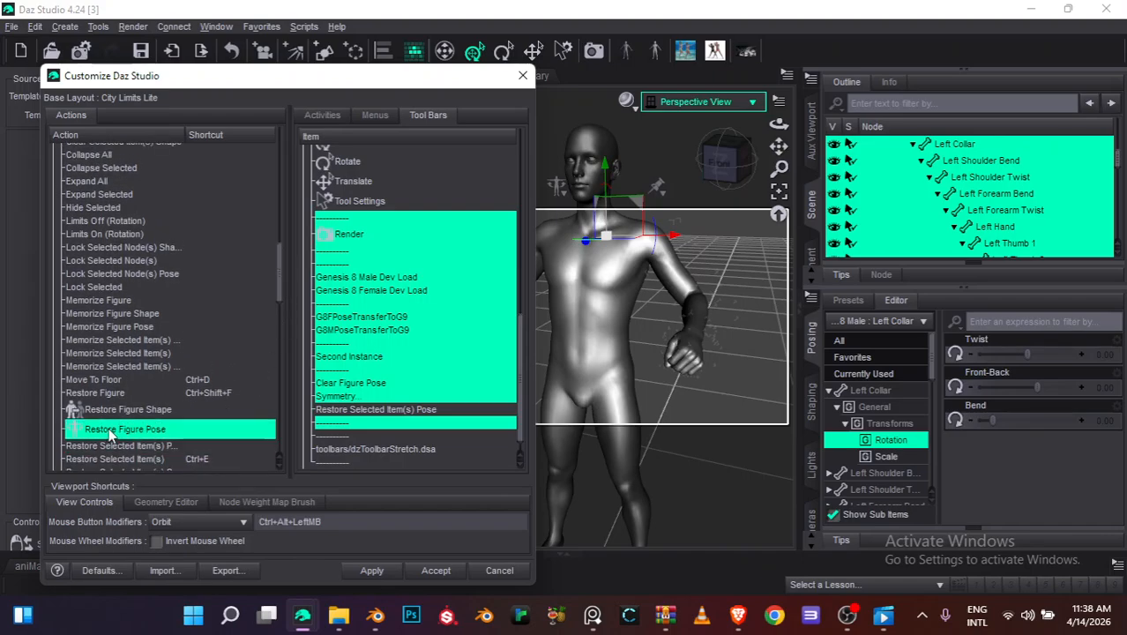
{"action": "left_click_drag", "start_coordinate": [463, 428], "coordinate": [358, 392]}
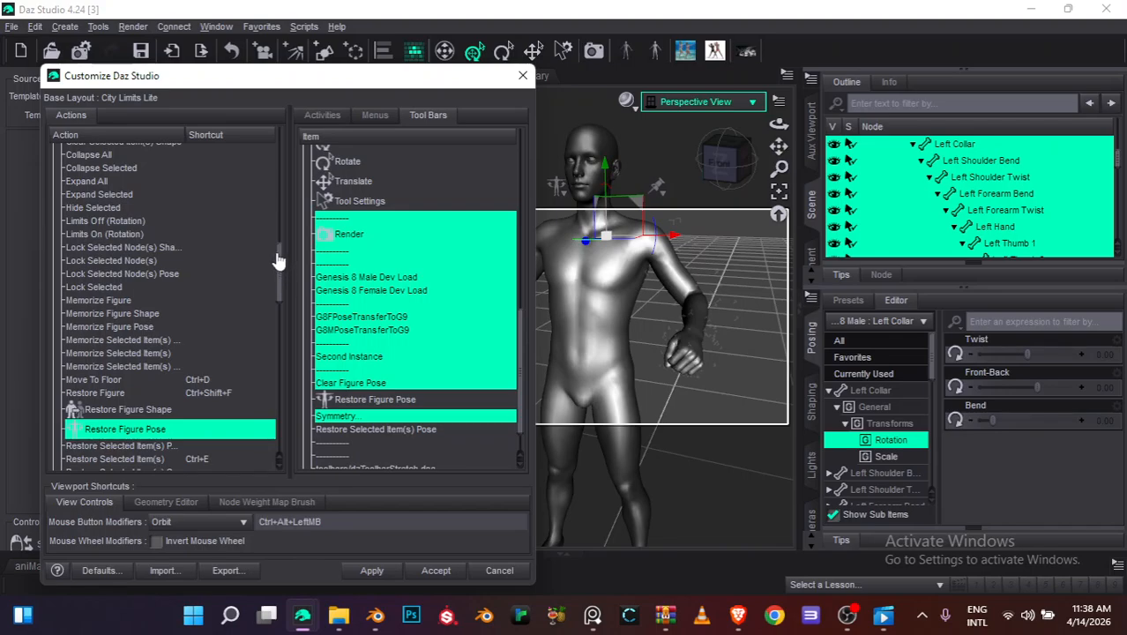
Look through the available actions for further posing tools, expanding the Pose, PowerPose and Puppeteer groups
{"action": "scroll", "coordinate": [280, 260], "scroll_direction": "up", "scroll_amount": 2}
{"action": "scroll", "coordinate": [280, 260], "scroll_direction": "up", "scroll_amount": 1}
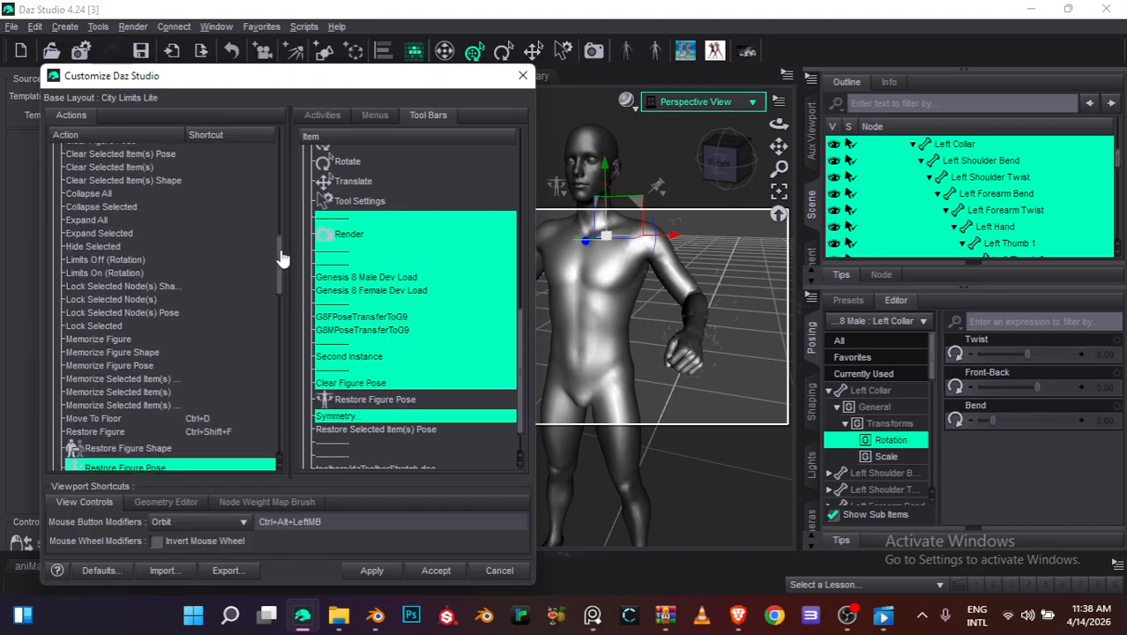
{"action": "scroll", "coordinate": [281, 255], "scroll_direction": "up", "scroll_amount": 3}
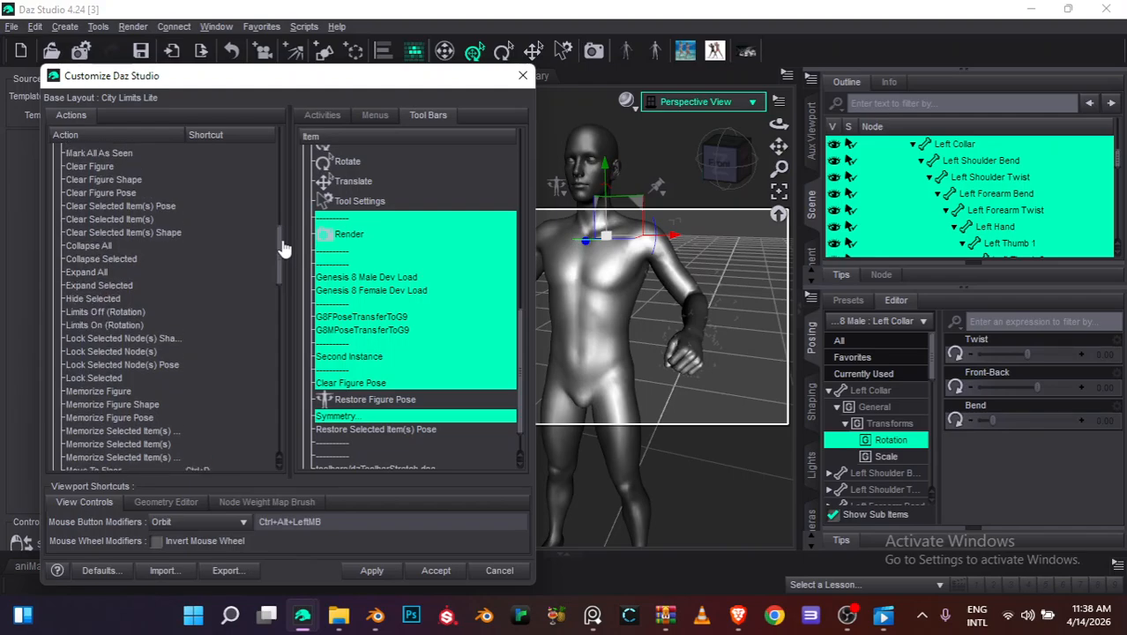
{"action": "left_click_drag", "start_coordinate": [282, 238], "coordinate": [292, 383]}
{"action": "left_click", "coordinate": [52, 178]}
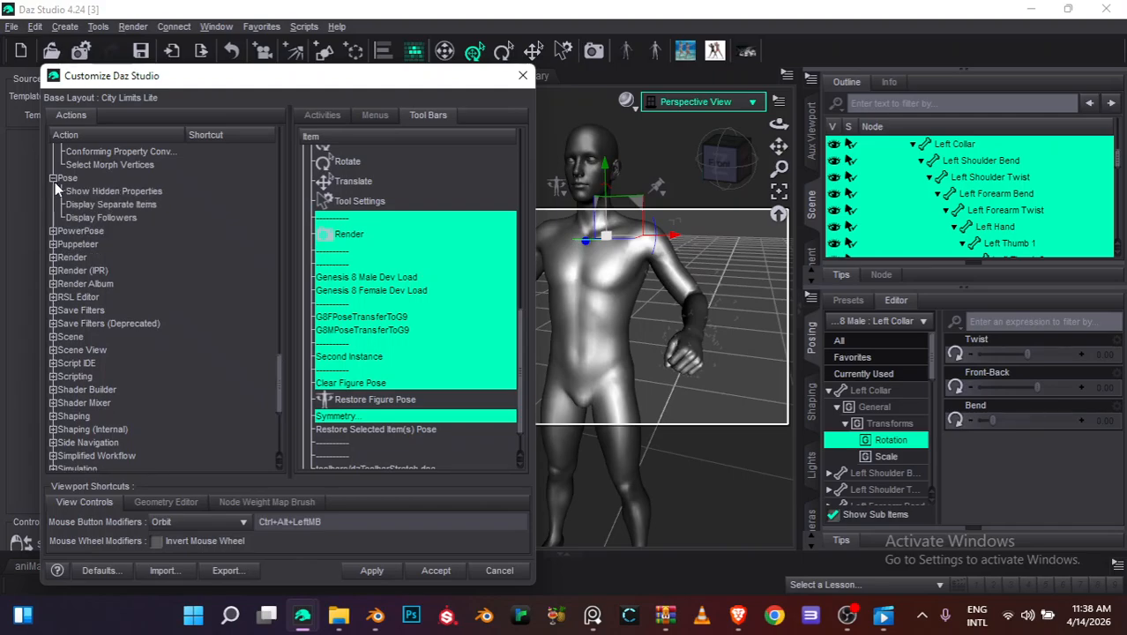
{"action": "left_click", "coordinate": [53, 231]}
{"action": "left_click", "coordinate": [53, 284]}
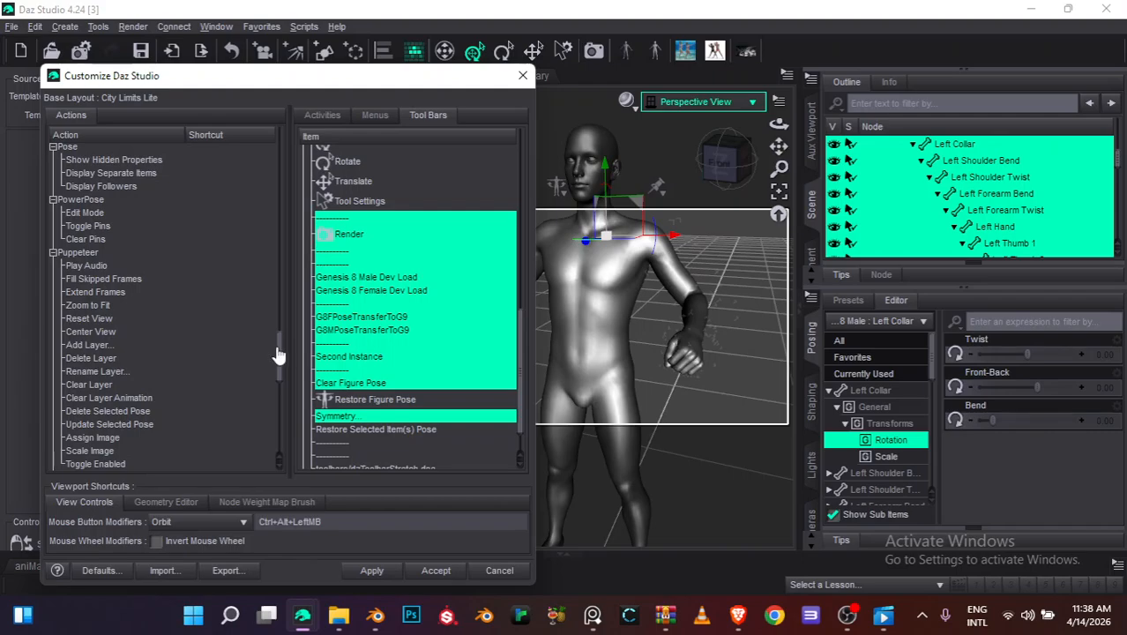
{"action": "left_click_drag", "start_coordinate": [278, 353], "coordinate": [278, 431]}
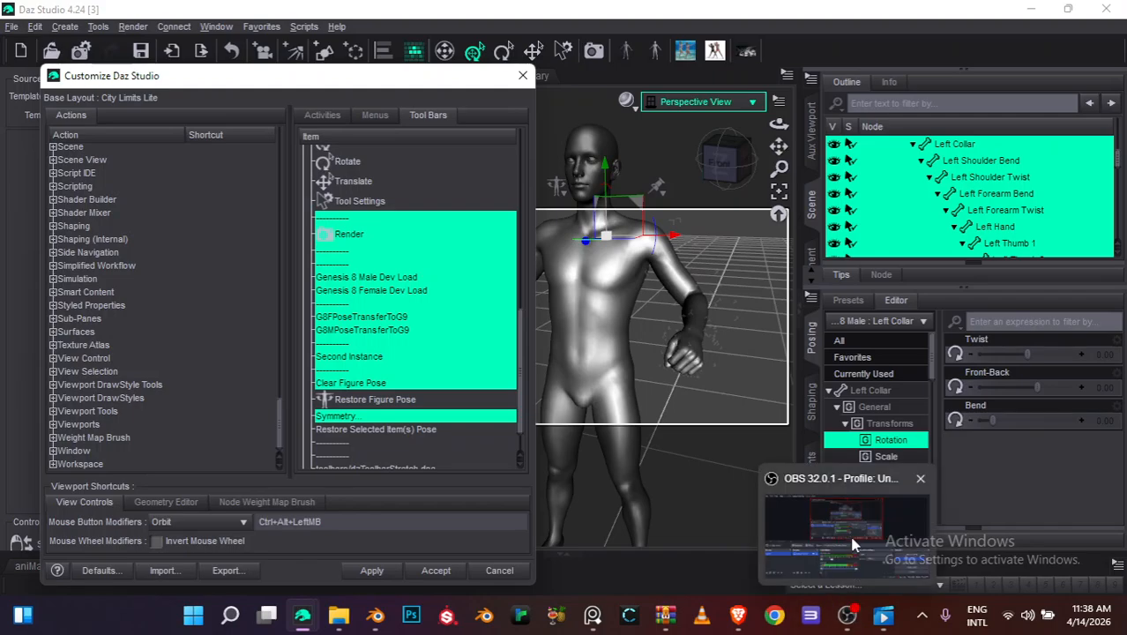
{"action": "left_click", "coordinate": [847, 517]}
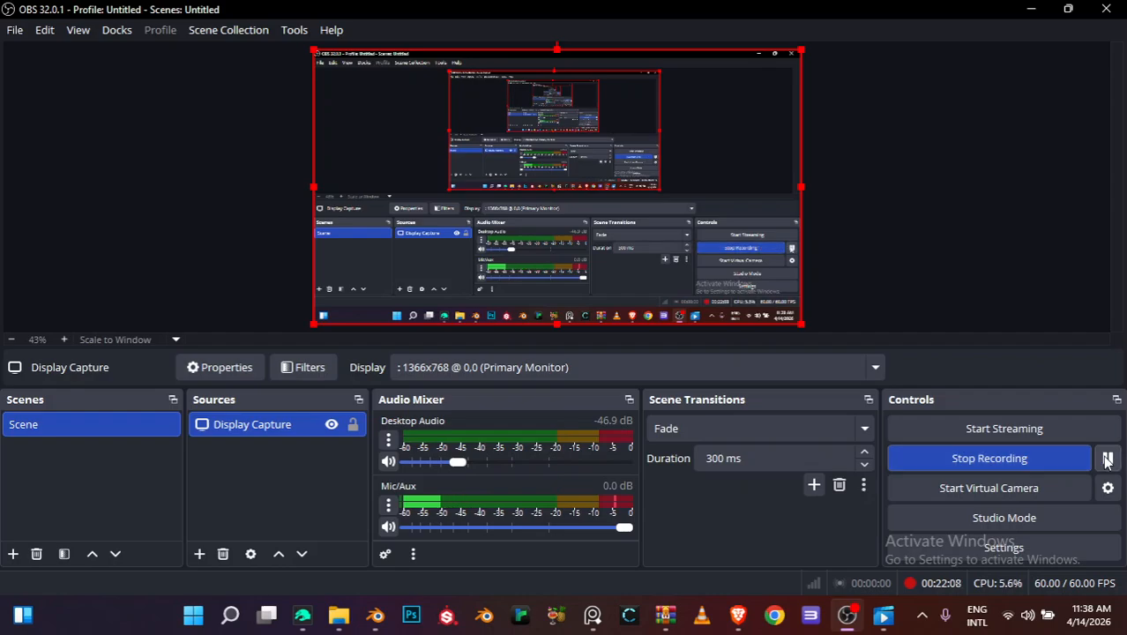
{"action": "left_click", "coordinate": [1107, 458]}
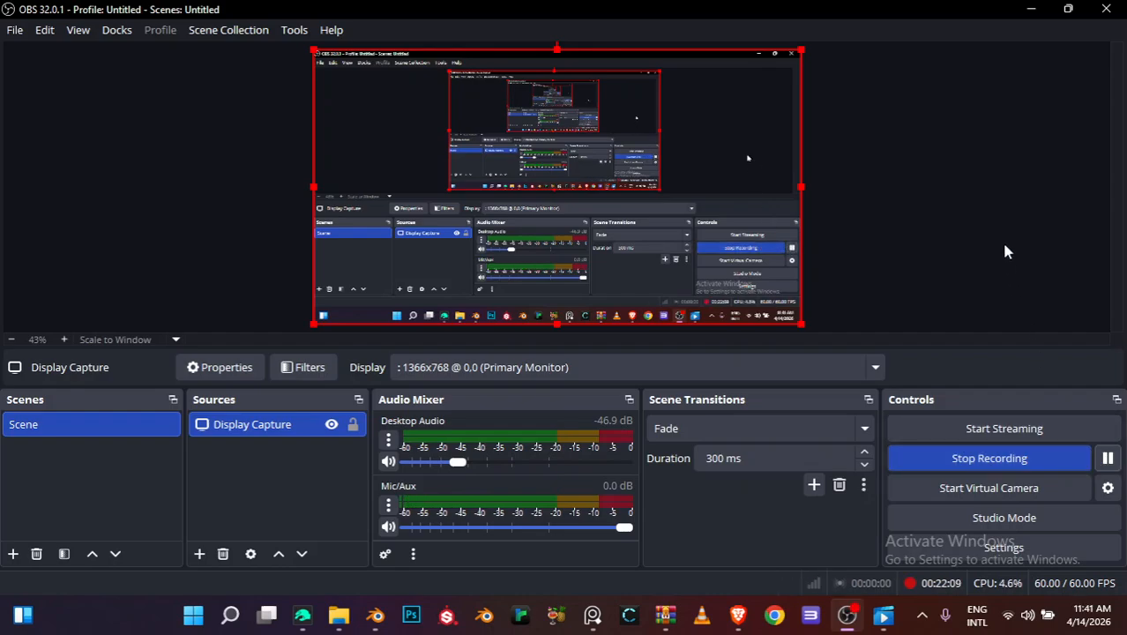
{"action": "left_click", "coordinate": [1031, 9]}
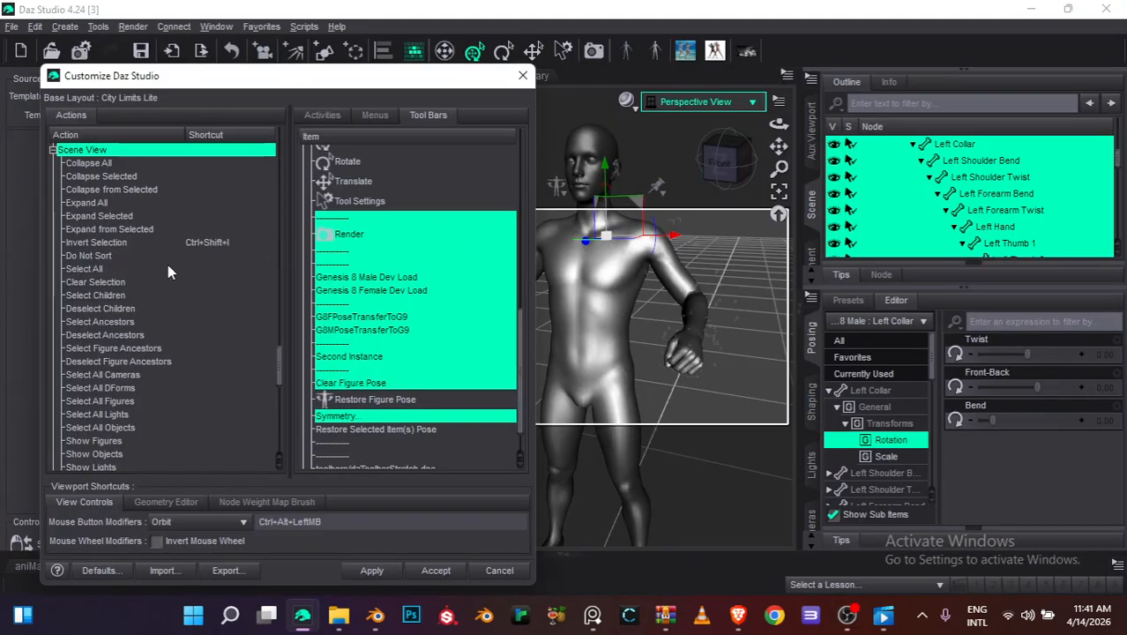
Add the Select Children action from the Scene View group to the Main toolbar, below the separator that follows Restore Selected Item(s) Pose
{"action": "mouse_move", "coordinate": [279, 365]}
{"action": "left_mouse_down"}
{"action": "mouse_move", "coordinate": [279, 151]}
{"action": "mouse_move", "coordinate": [279, 367]}
{"action": "mouse_move", "coordinate": [279, 351]}
{"action": "left_mouse_up"}
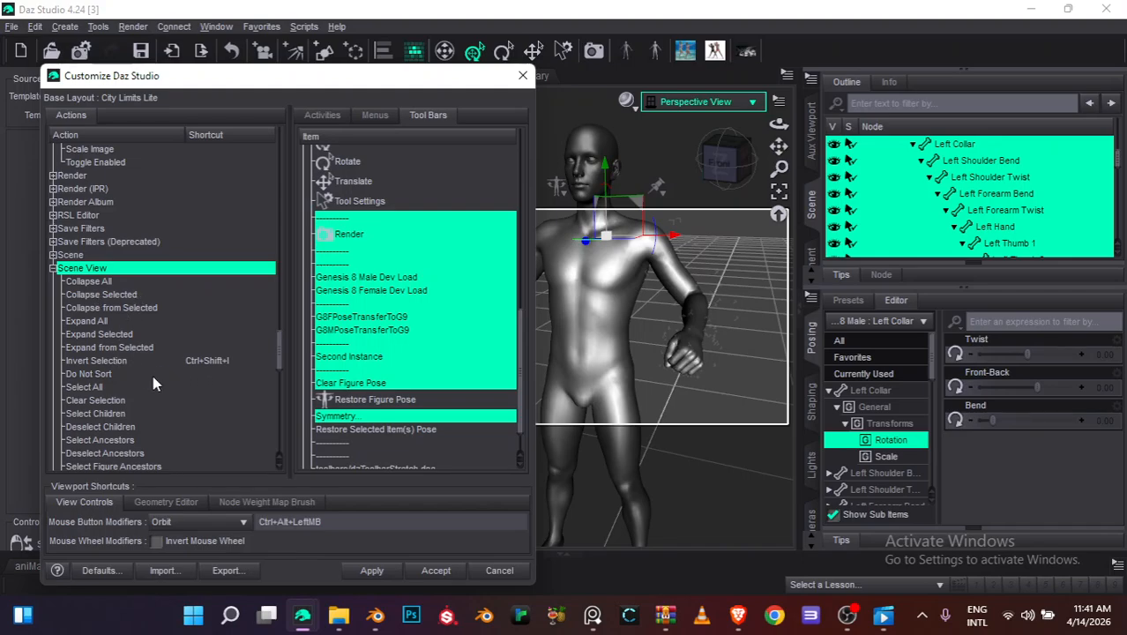
{"action": "left_click", "coordinate": [126, 414]}
{"action": "left_click_drag", "start_coordinate": [283, 360], "coordinate": [284, 374]}
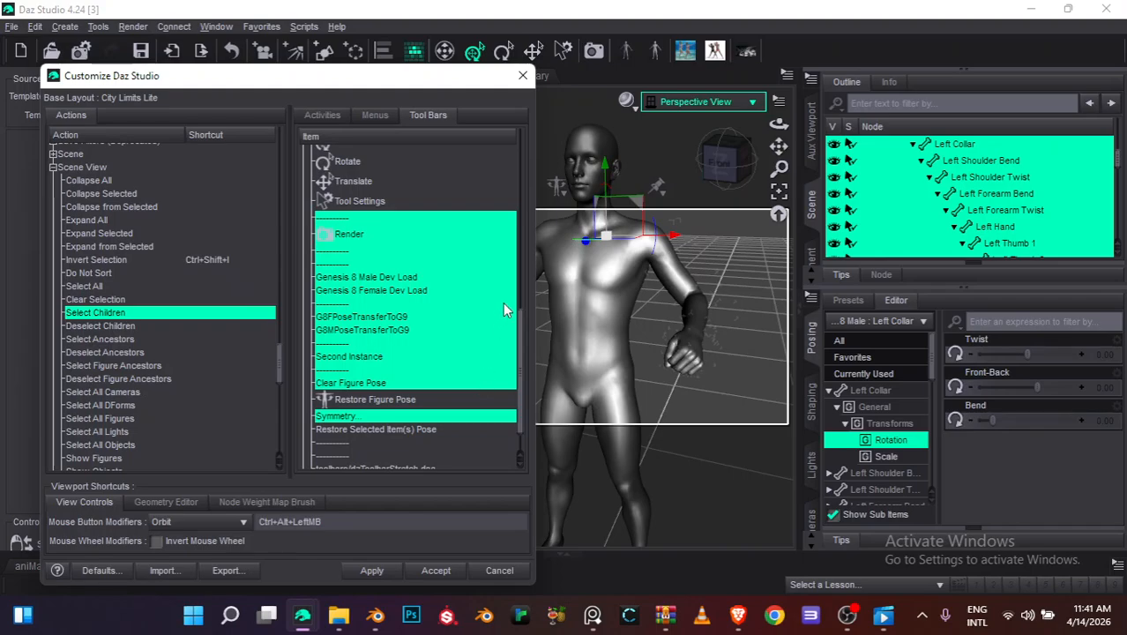
{"action": "left_click_drag", "start_coordinate": [522, 331], "coordinate": [522, 363]}
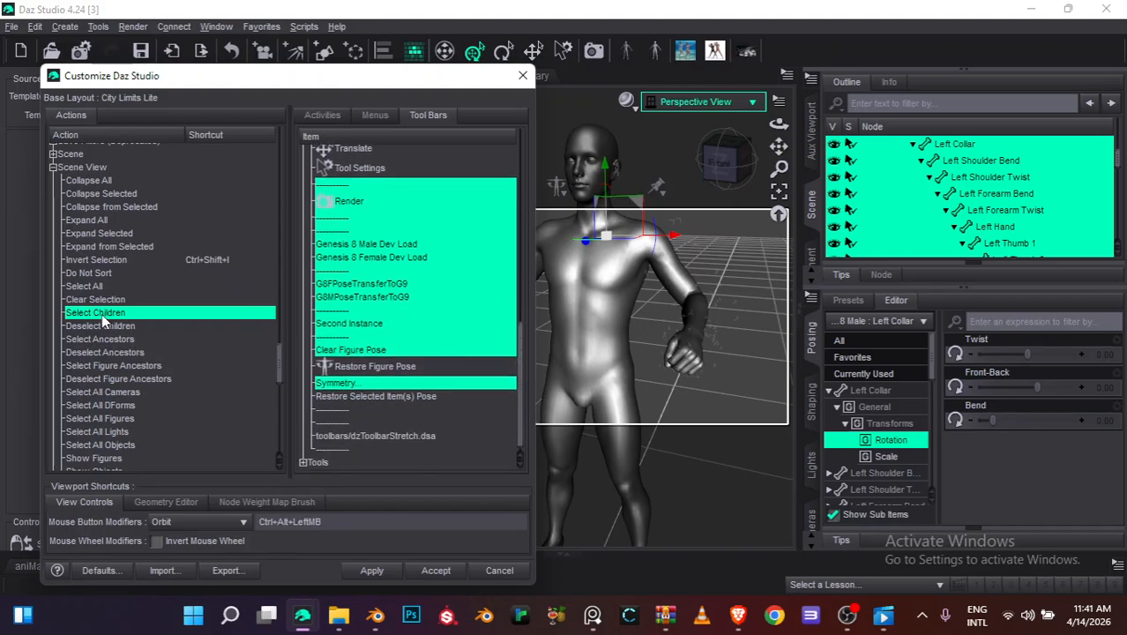
{"action": "left_click_drag", "start_coordinate": [103, 320], "coordinate": [361, 412]}
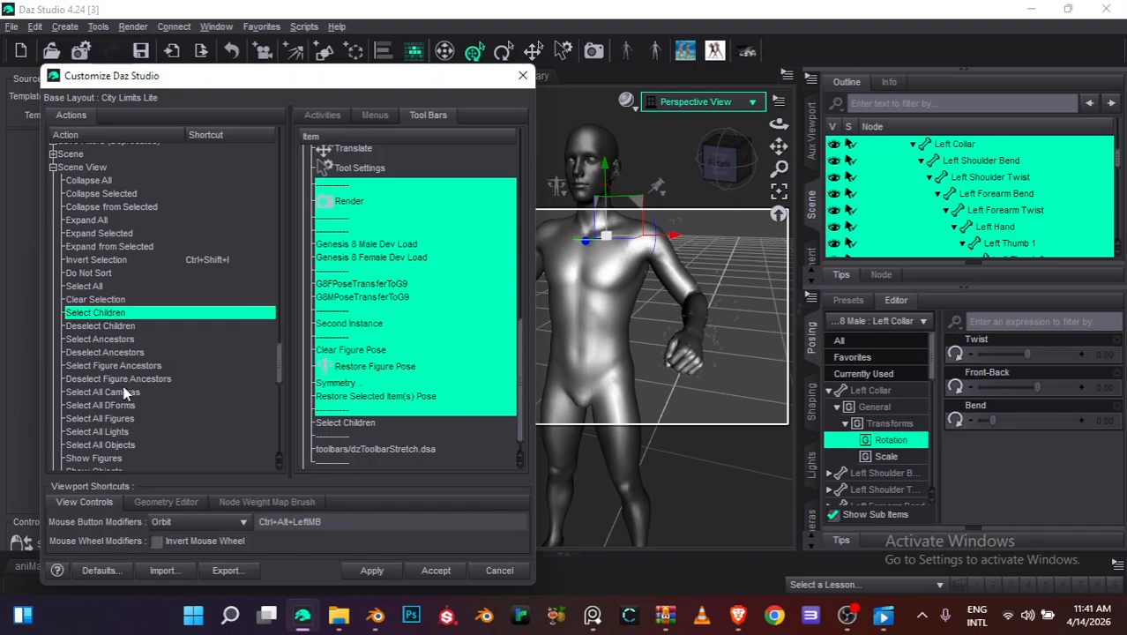
Add the Clear Selection action directly below Select Children in the Main toolbar, and apply and accept the customization
{"action": "left_click_drag", "start_coordinate": [281, 359], "coordinate": [281, 374]}
{"action": "left_click_drag", "start_coordinate": [95, 192], "coordinate": [349, 429]}
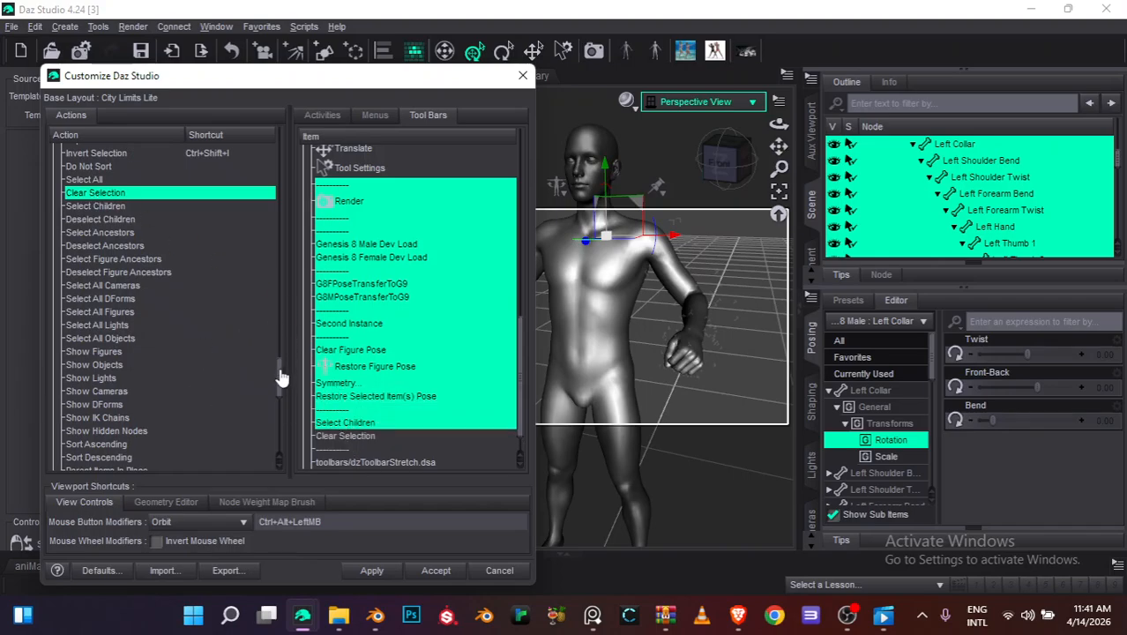
{"action": "left_click_drag", "start_coordinate": [280, 377], "coordinate": [282, 345]}
{"action": "left_click", "coordinate": [53, 231]}
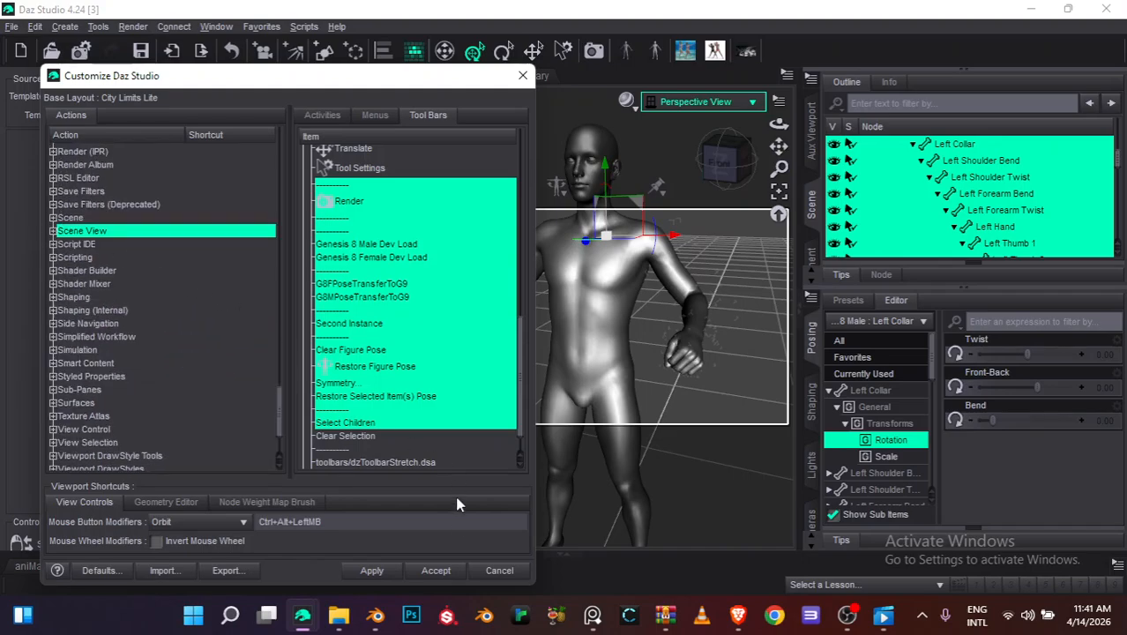
{"action": "left_click", "coordinate": [372, 570]}
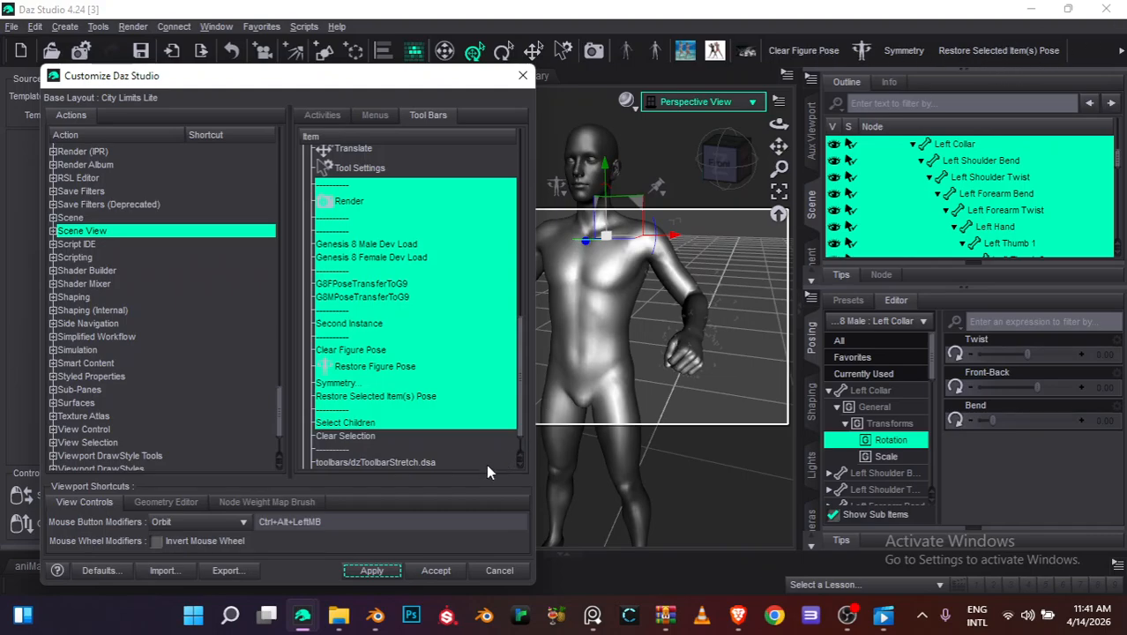
{"action": "left_click", "coordinate": [424, 570]}
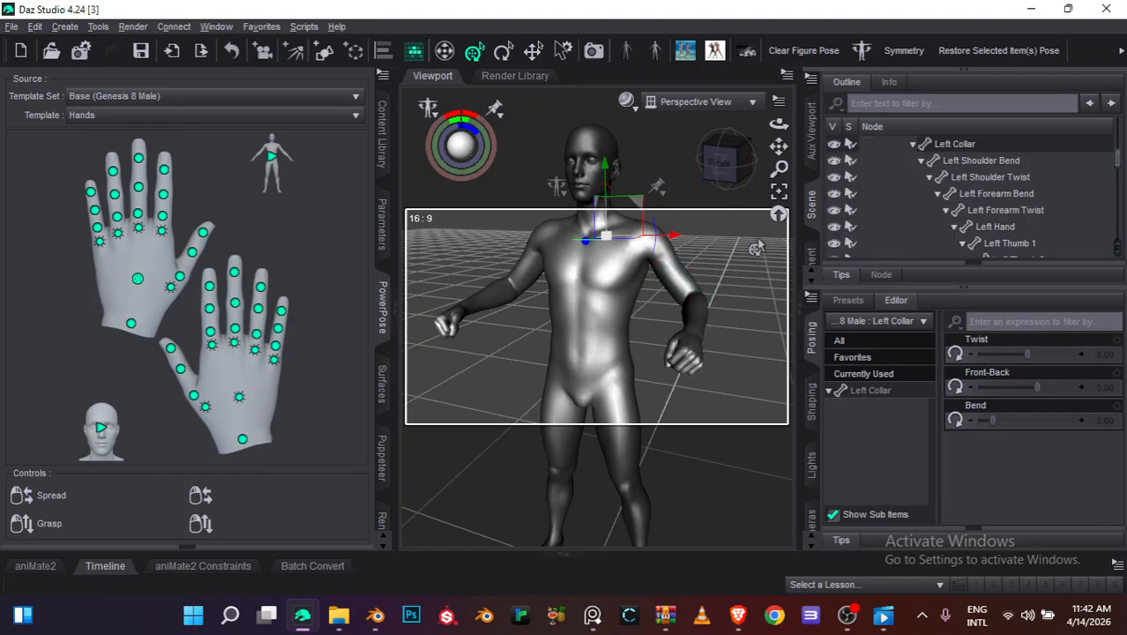
Check the new toolbar actions by viewing the Symmetry options for the left collar and the overflowed toolbar items
{"action": "left_click", "coordinate": [719, 264]}
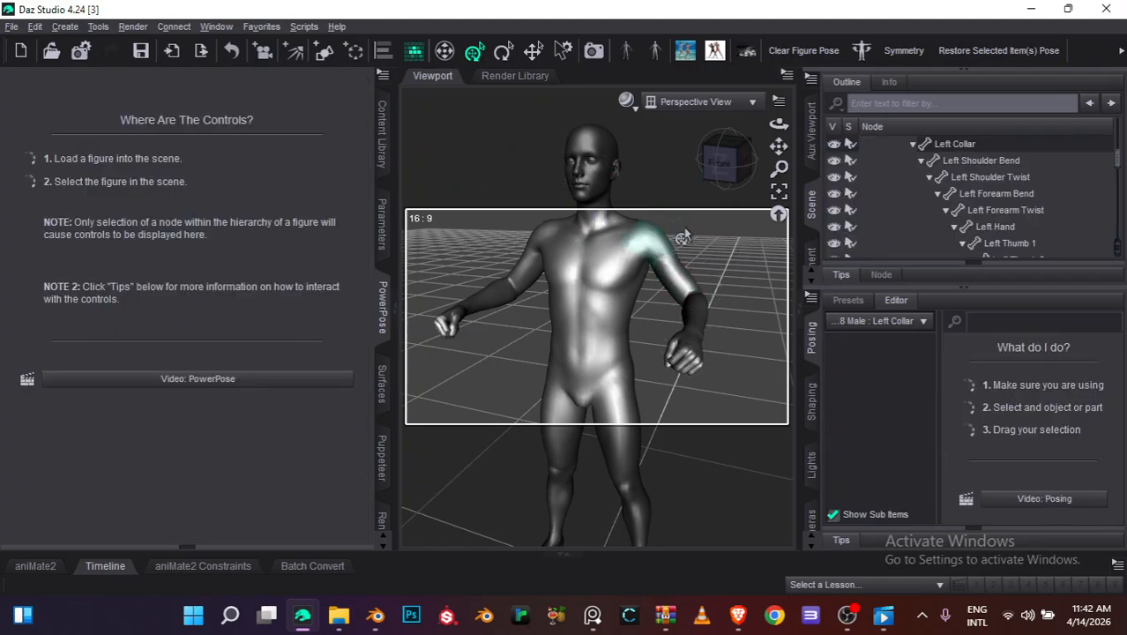
{"action": "left_click", "coordinate": [684, 238]}
{"action": "left_click", "coordinate": [904, 50]}
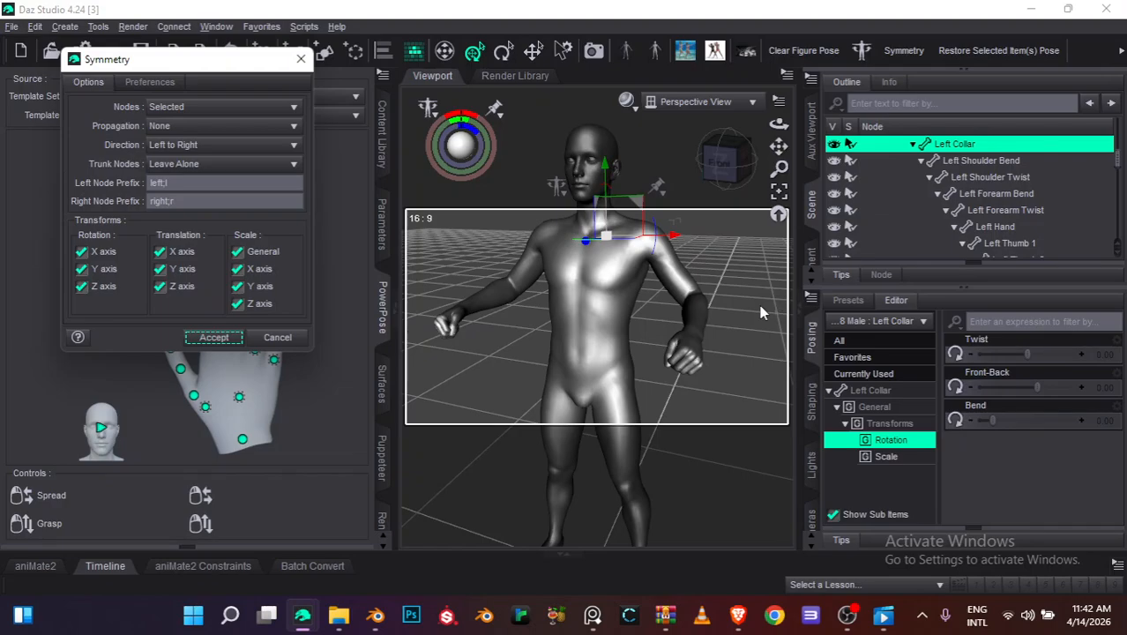
{"action": "left_click", "coordinate": [300, 59]}
{"action": "left_click", "coordinate": [662, 226]}
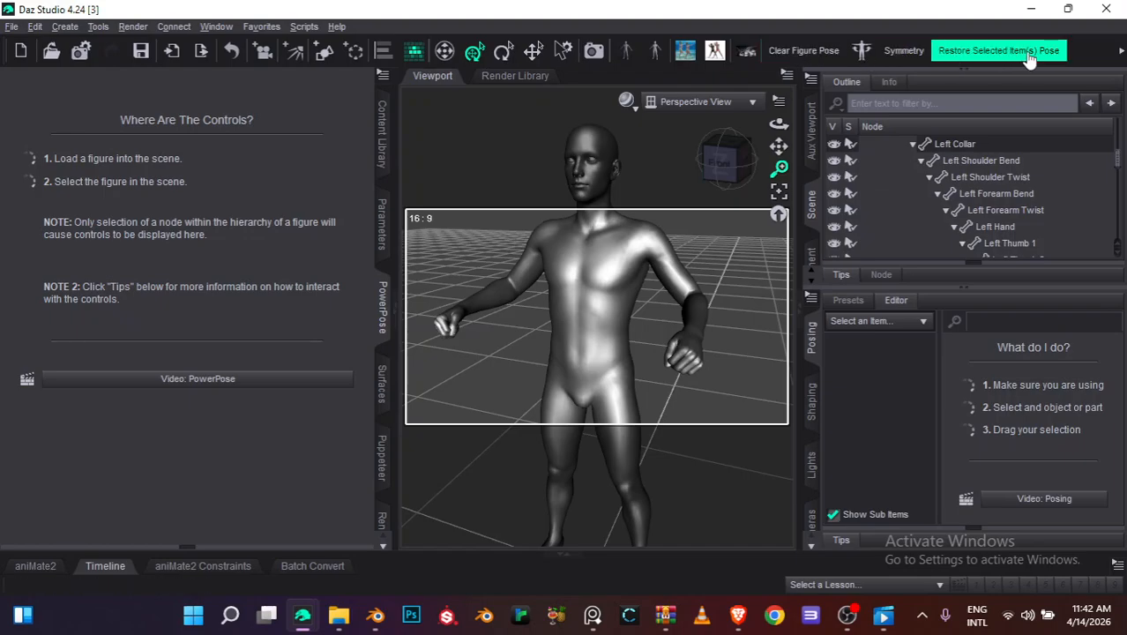
{"action": "left_click", "coordinate": [1121, 50]}
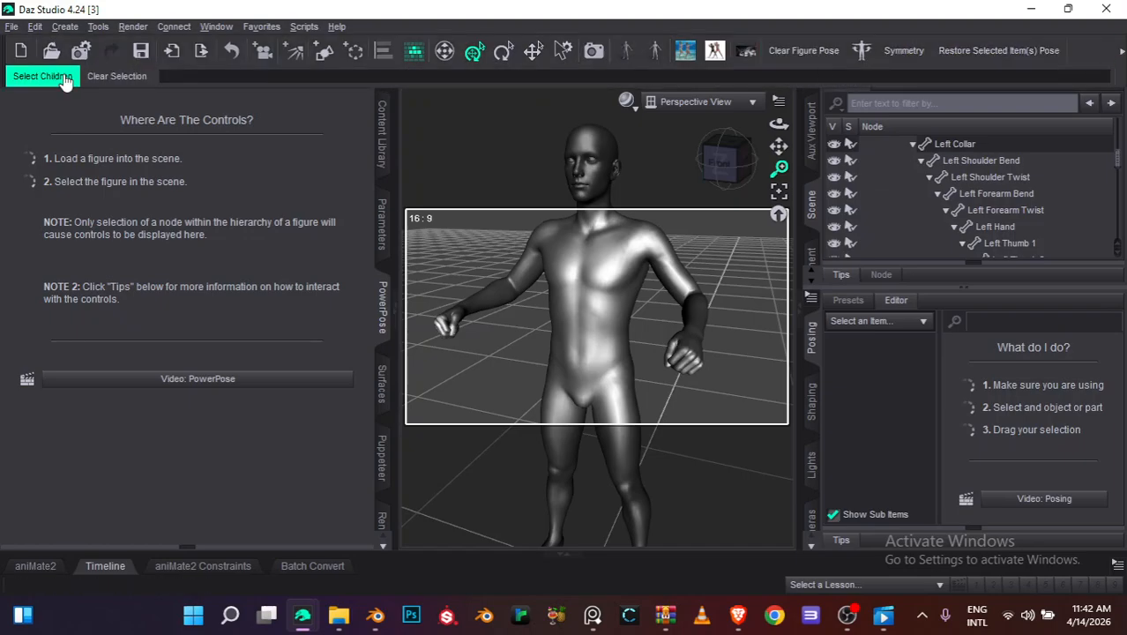
{"action": "left_click", "coordinate": [654, 247]}
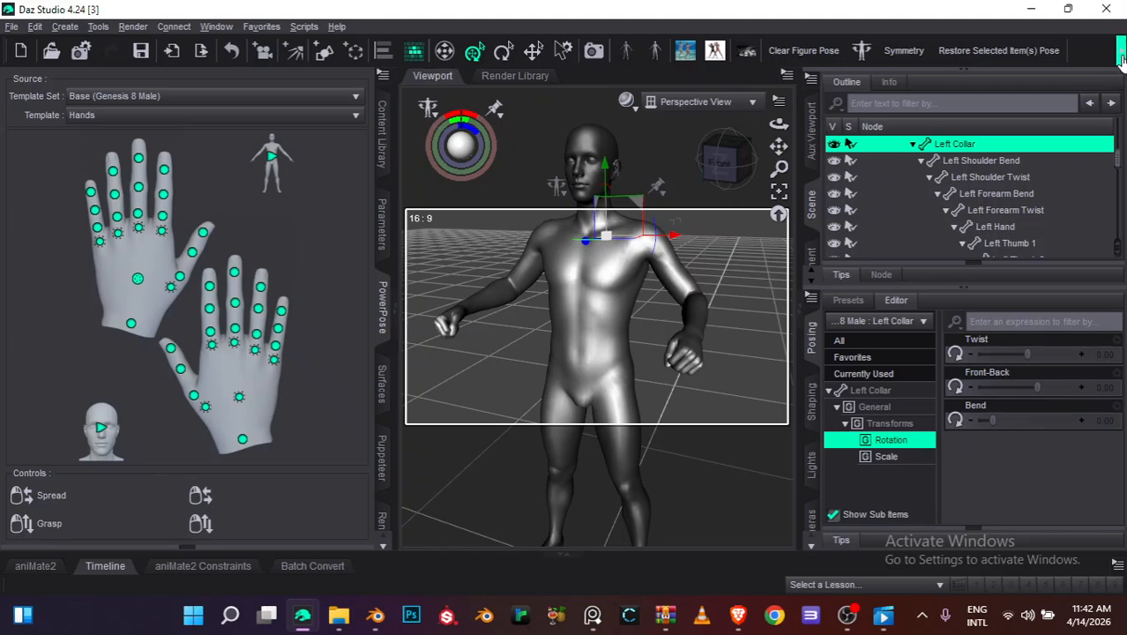
{"action": "left_click", "coordinate": [739, 260]}
Pose the figure's left arm by pulling the left hand inward and down in front of the hip
{"action": "left_click_drag", "start_coordinate": [696, 349], "coordinate": [522, 379]}
{"action": "left_click_drag", "start_coordinate": [779, 124], "coordinate": [697, 104]}
{"action": "left_click_drag", "start_coordinate": [486, 349], "coordinate": [541, 406]}
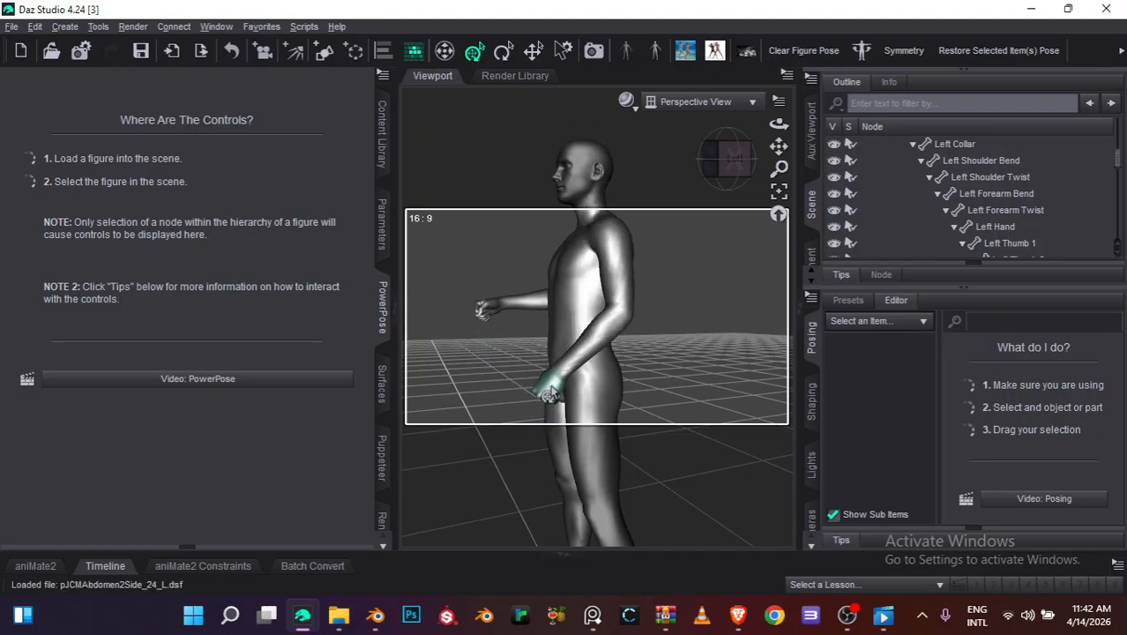
{"action": "left_click", "coordinate": [542, 407]}
{"action": "left_click_drag", "start_coordinate": [778, 124], "coordinate": [854, 132]}
Adjust the grasp of both hands, and vary the curl of the left hand's individual fingers and thumb
{"action": "left_click_drag", "start_coordinate": [236, 394], "coordinate": [245, 366]}
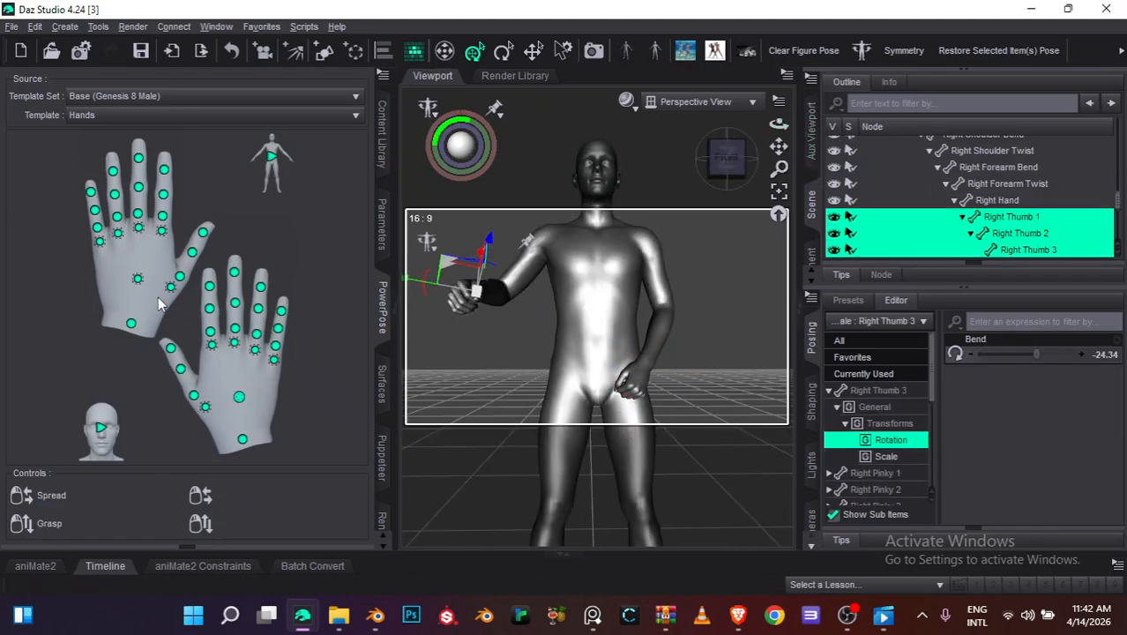
{"action": "left_click_drag", "start_coordinate": [138, 279], "coordinate": [130, 173]}
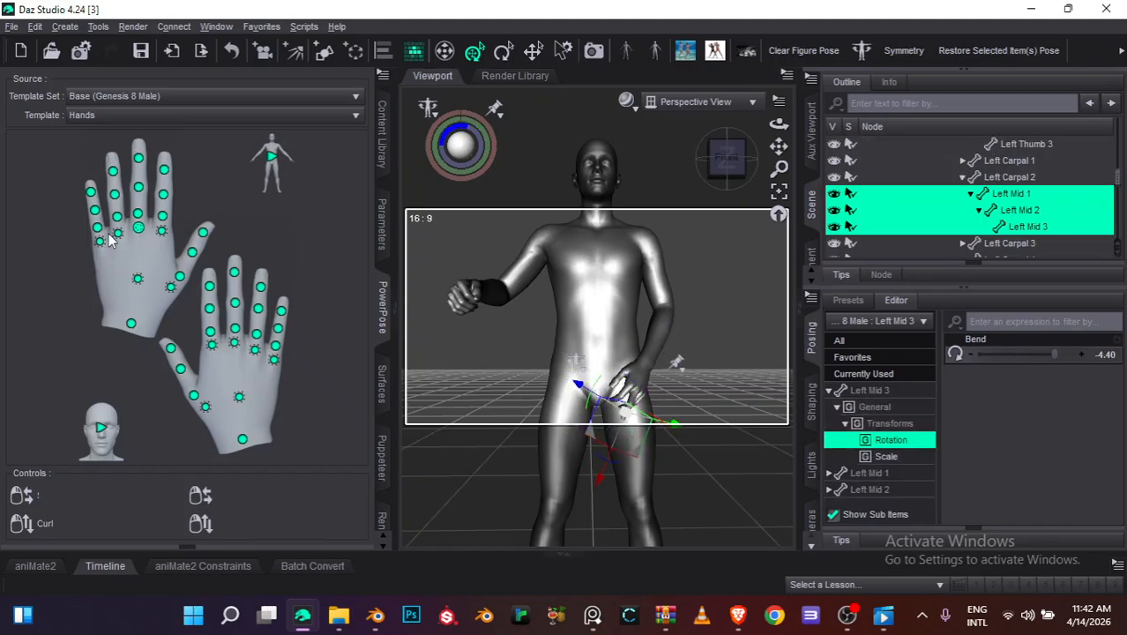
{"action": "left_click_drag", "start_coordinate": [117, 233], "coordinate": [135, 157]}
{"action": "left_click_drag", "start_coordinate": [162, 230], "coordinate": [226, 33]}
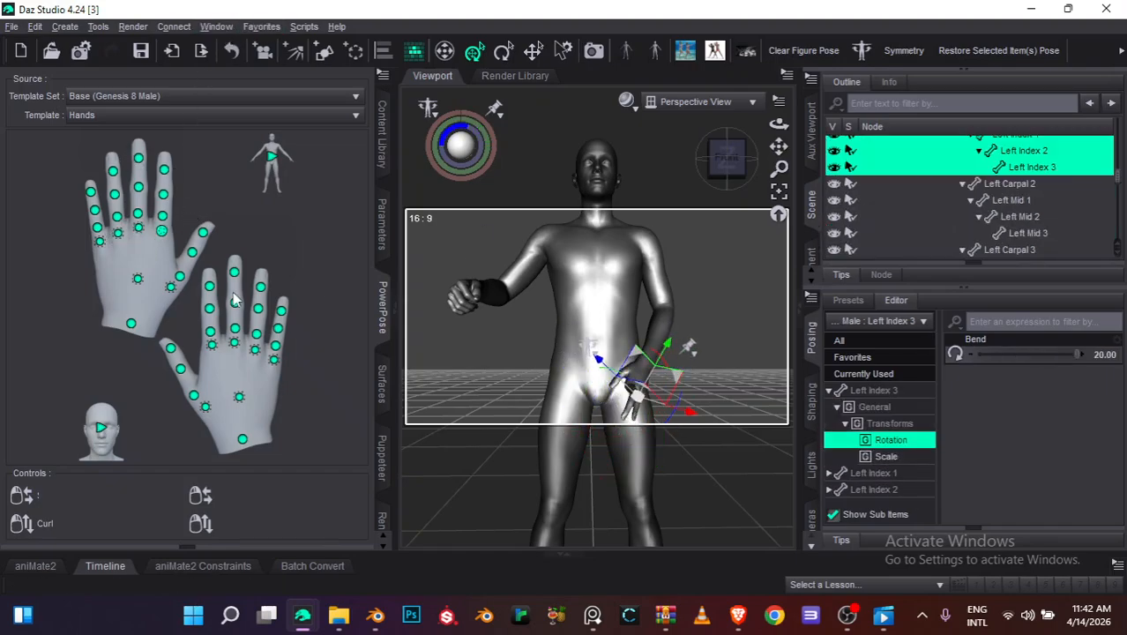
{"action": "left_click_drag", "start_coordinate": [100, 249], "coordinate": [137, 359]}
{"action": "left_click_drag", "start_coordinate": [117, 236], "coordinate": [120, 236]}
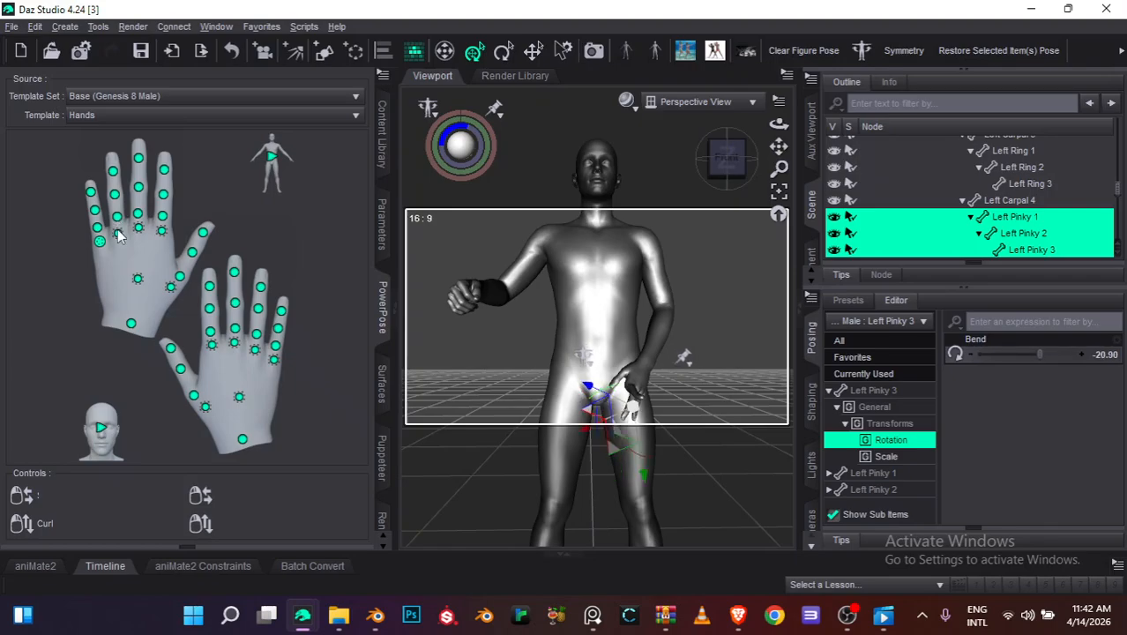
{"action": "left_click", "coordinate": [172, 287]}
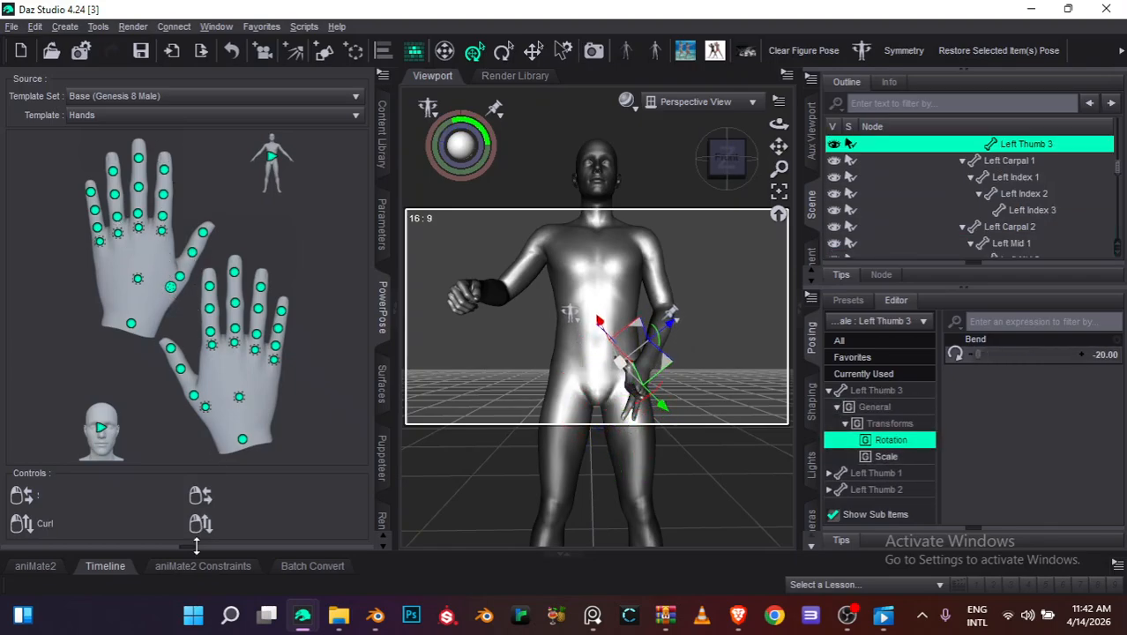
Select the Left Collar together with all of its child nodes
{"action": "left_click_drag", "start_coordinate": [778, 146], "coordinate": [749, 152]}
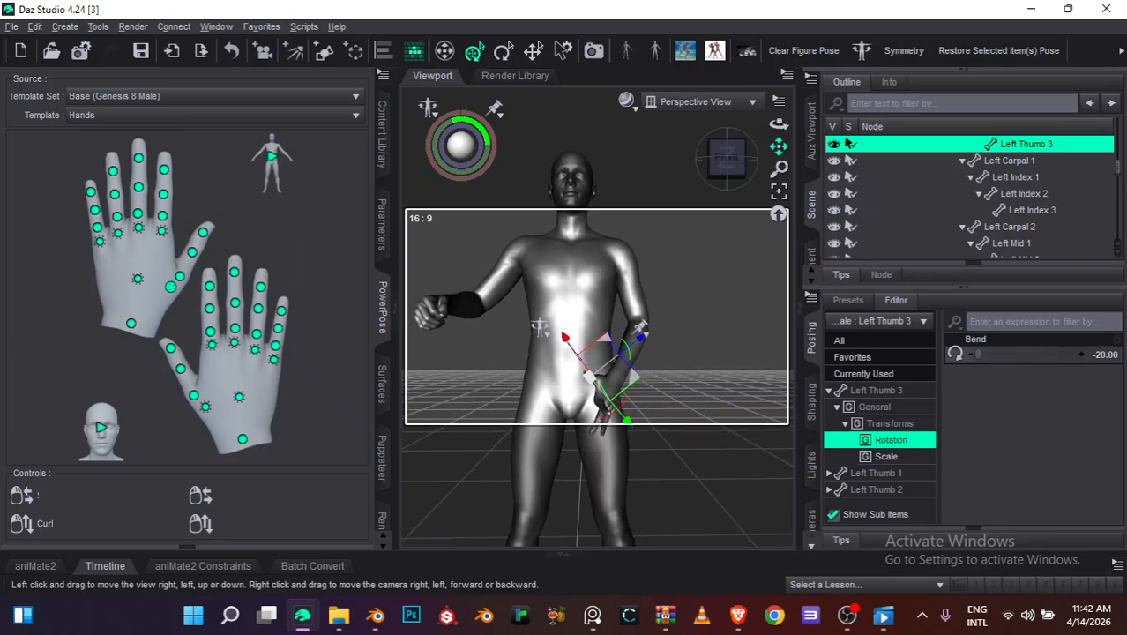
{"action": "left_click", "coordinate": [759, 206]}
{"action": "left_click", "coordinate": [600, 247]}
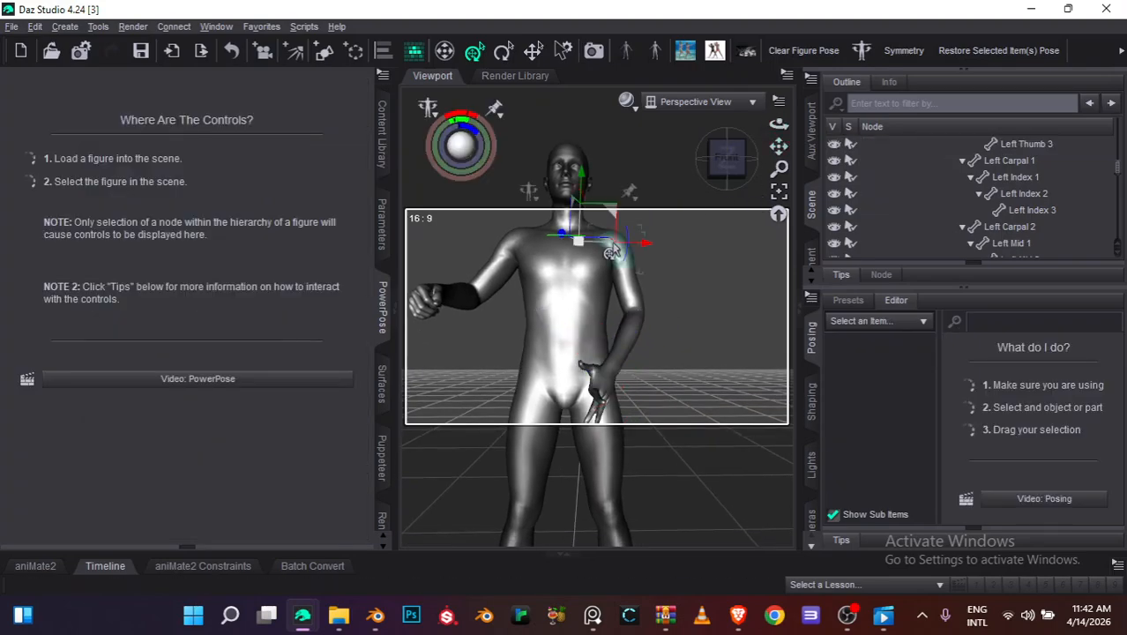
{"action": "right_click", "coordinate": [970, 147]}
{"action": "mouse_move", "coordinate": [991, 156]}
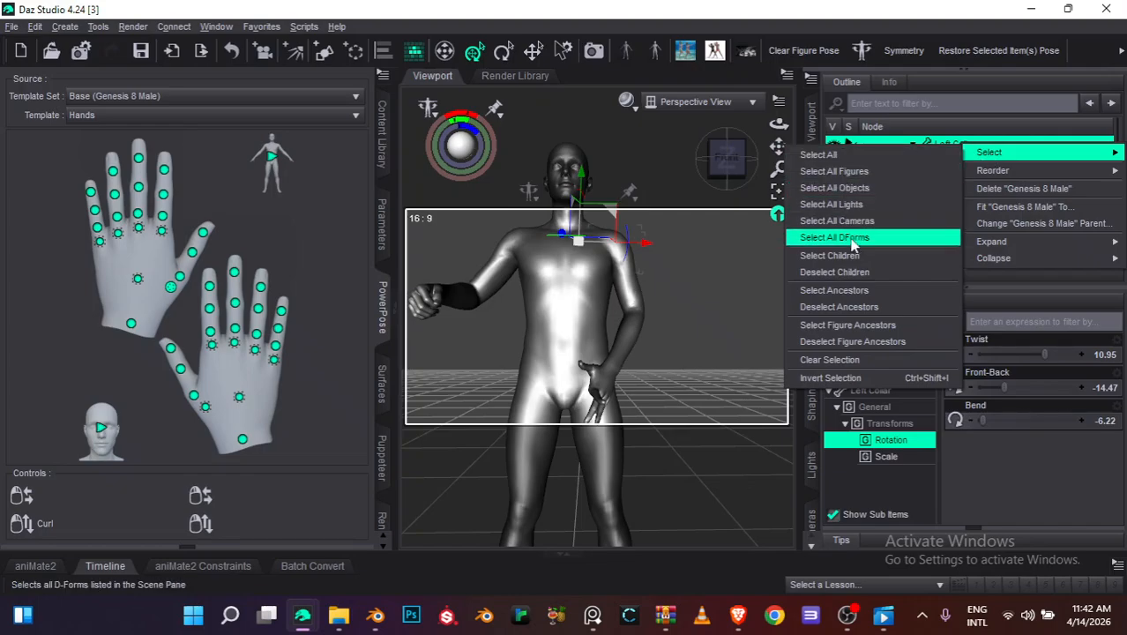
{"action": "left_click", "coordinate": [846, 255]}
Apply Symmetry to the selected nodes in the Left to Right direction with Propagation set to None
{"action": "left_click", "coordinate": [386, 77]}
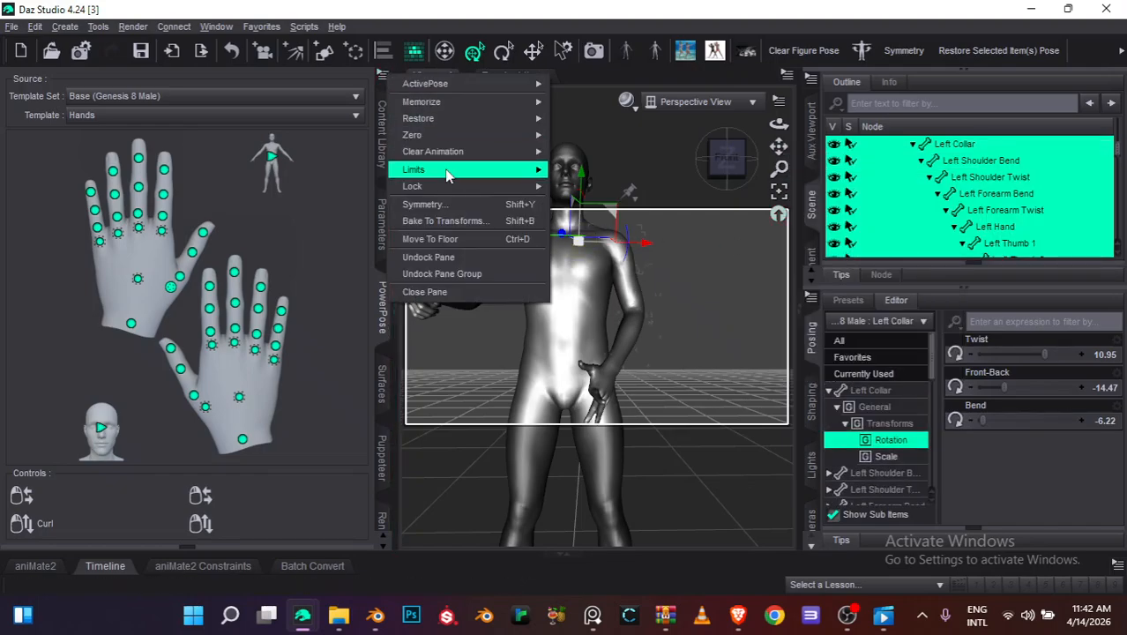
{"action": "left_click", "coordinate": [433, 201]}
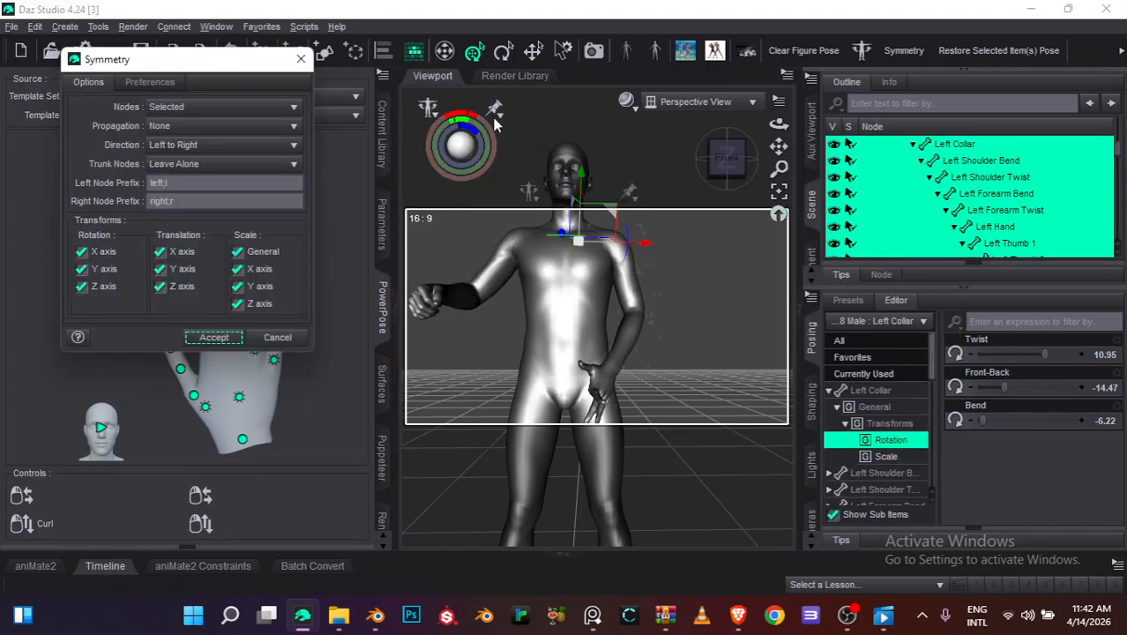
{"action": "left_click", "coordinate": [214, 338]}
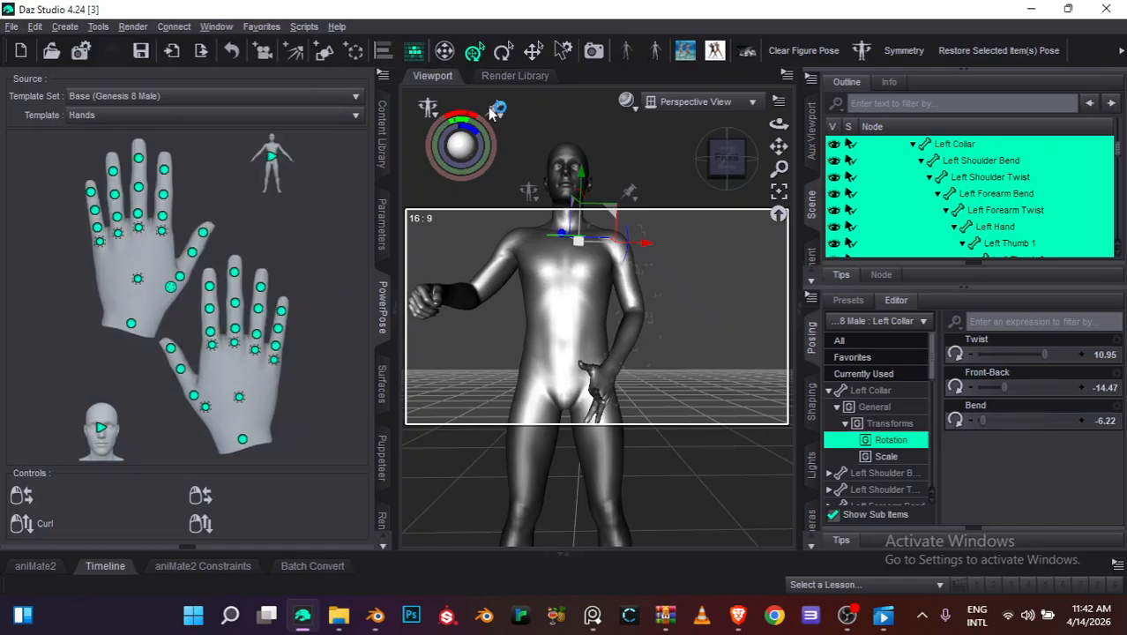
Undo the last symmetry operation and reselect the Left Collar together with all of its child nodes
{"action": "left_click", "coordinate": [230, 61]}
{"action": "left_click", "coordinate": [686, 172]}
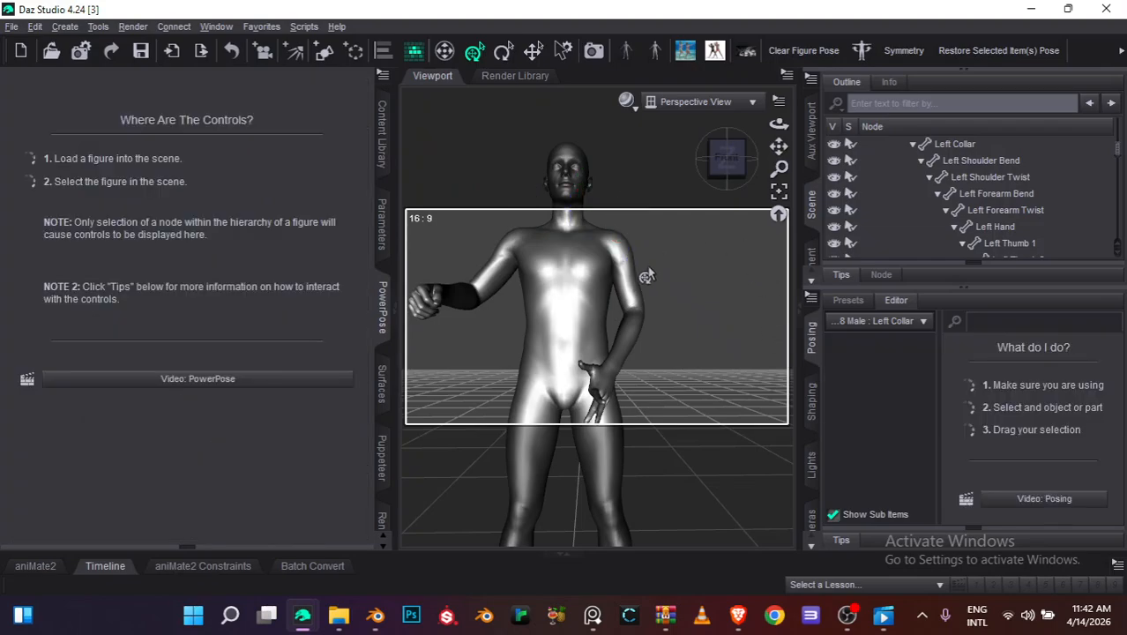
{"action": "left_click", "coordinate": [647, 277]}
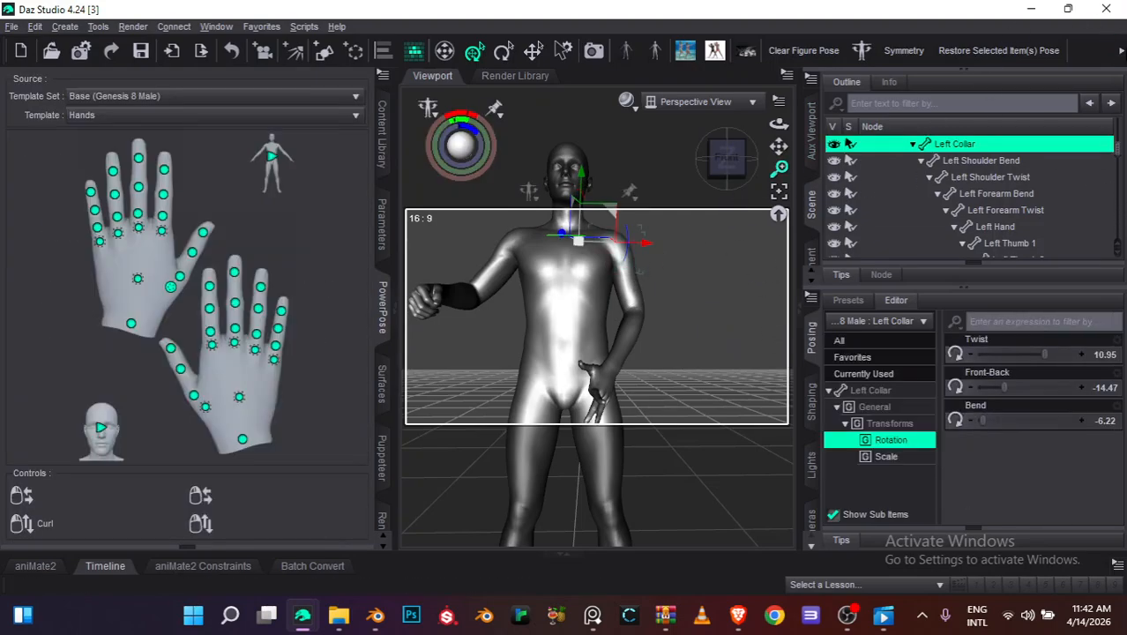
{"action": "left_click", "coordinate": [1120, 53]}
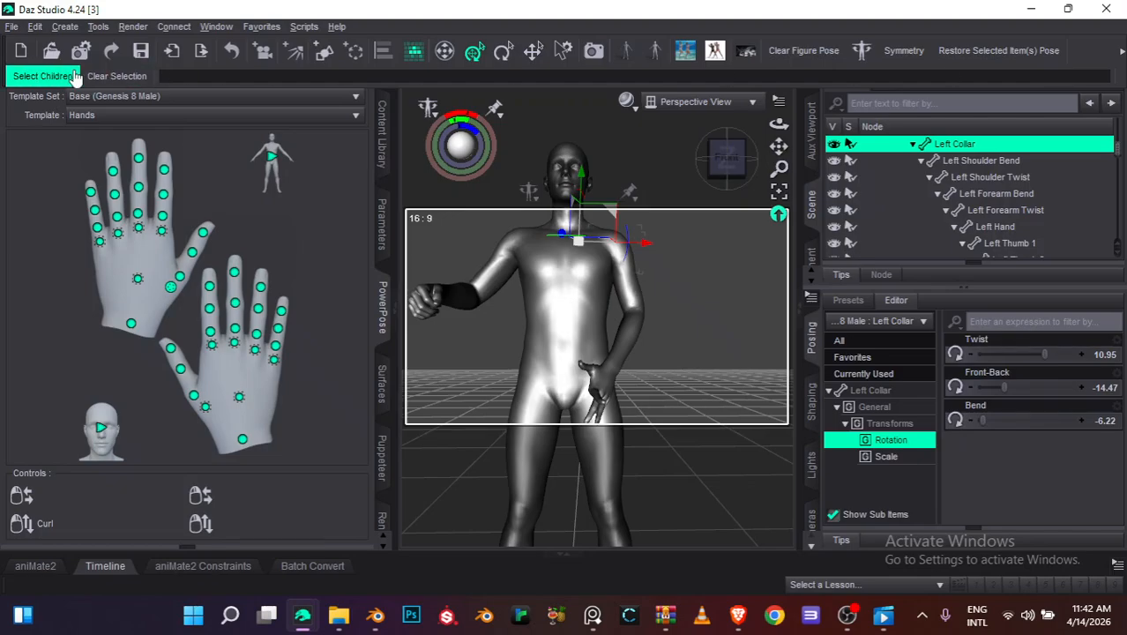
{"action": "left_click", "coordinate": [40, 78]}
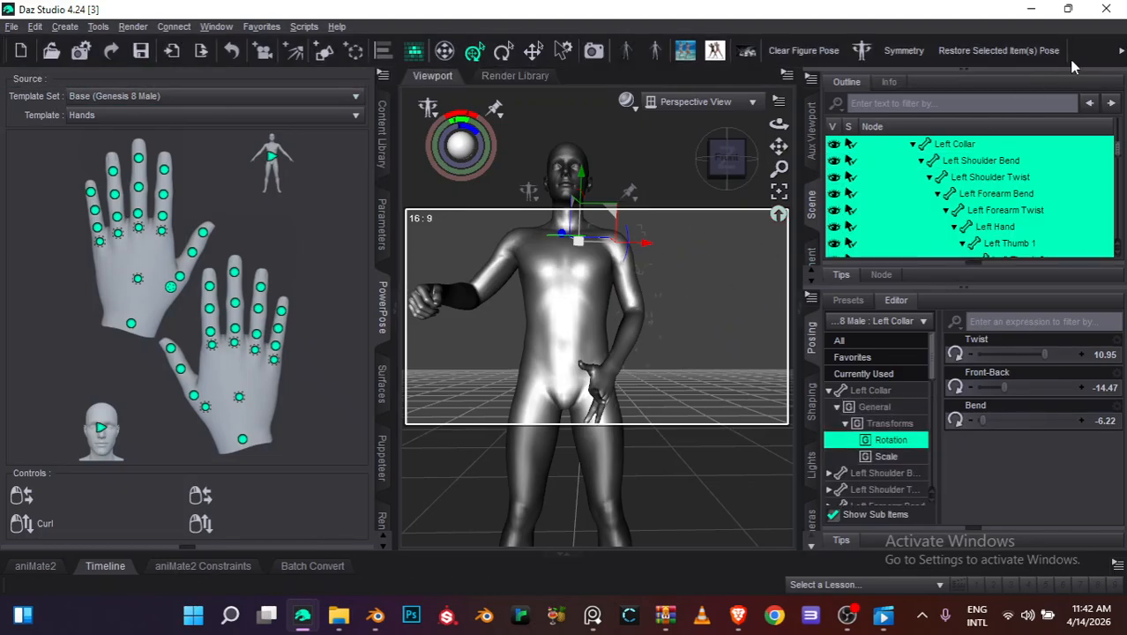
Mirror the selected arm nodes with Symmetry, using Nodes Selected, Propagation None, Direction Left to Right and Trunk Nodes Leave Alone
{"action": "left_click", "coordinate": [882, 50]}
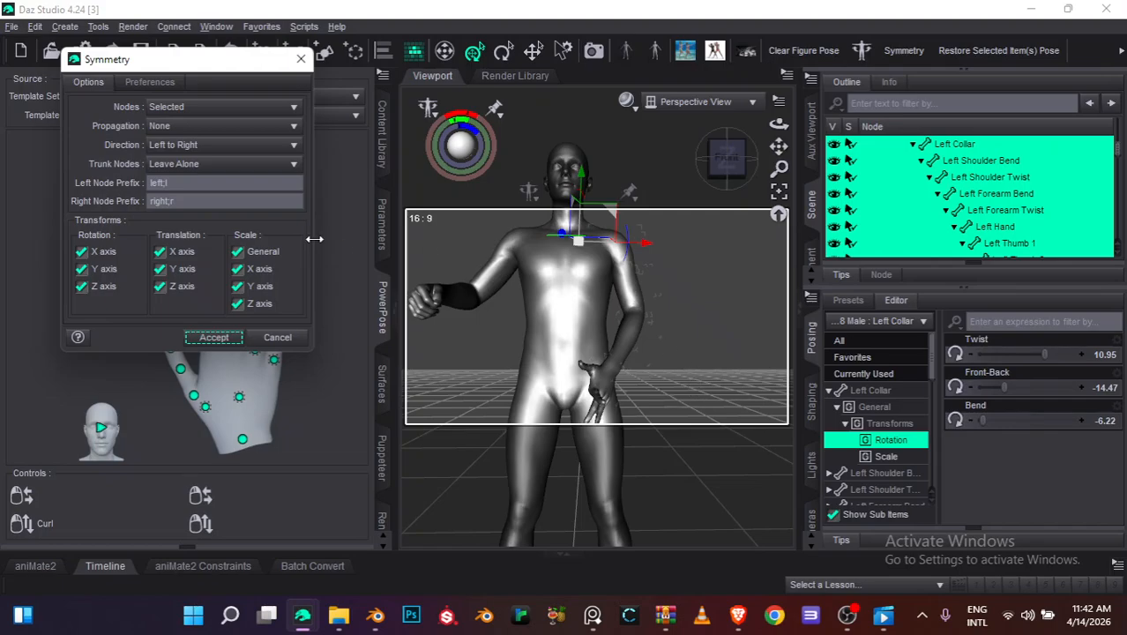
{"action": "left_click", "coordinate": [224, 341]}
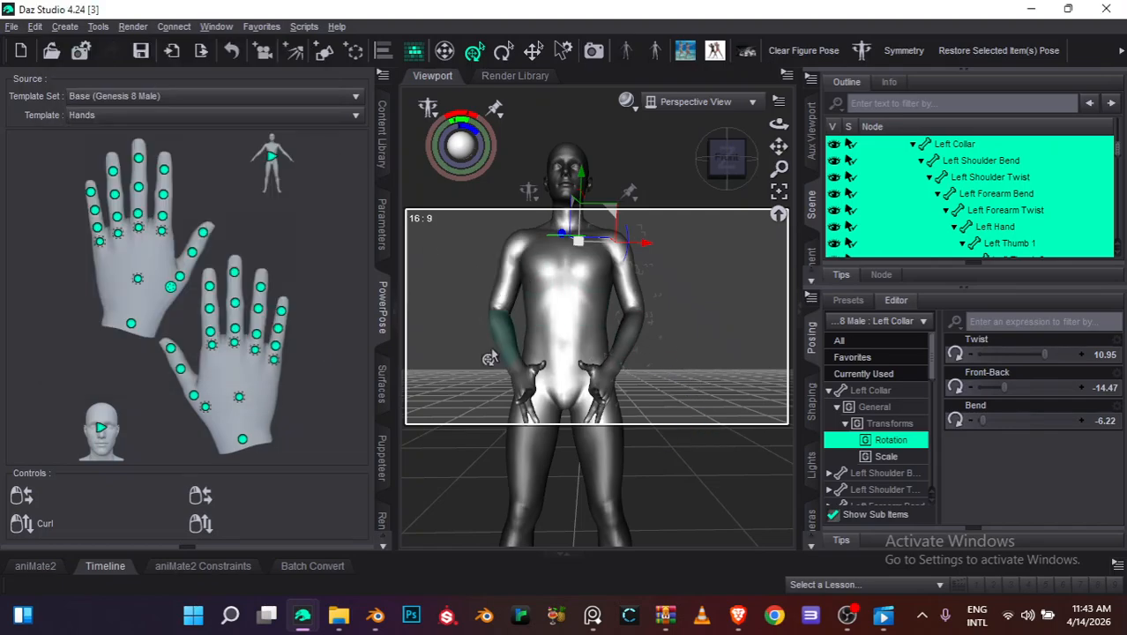
Deselect all of the figure's nodes with the Clear Selection action
{"action": "left_click", "coordinate": [719, 311]}
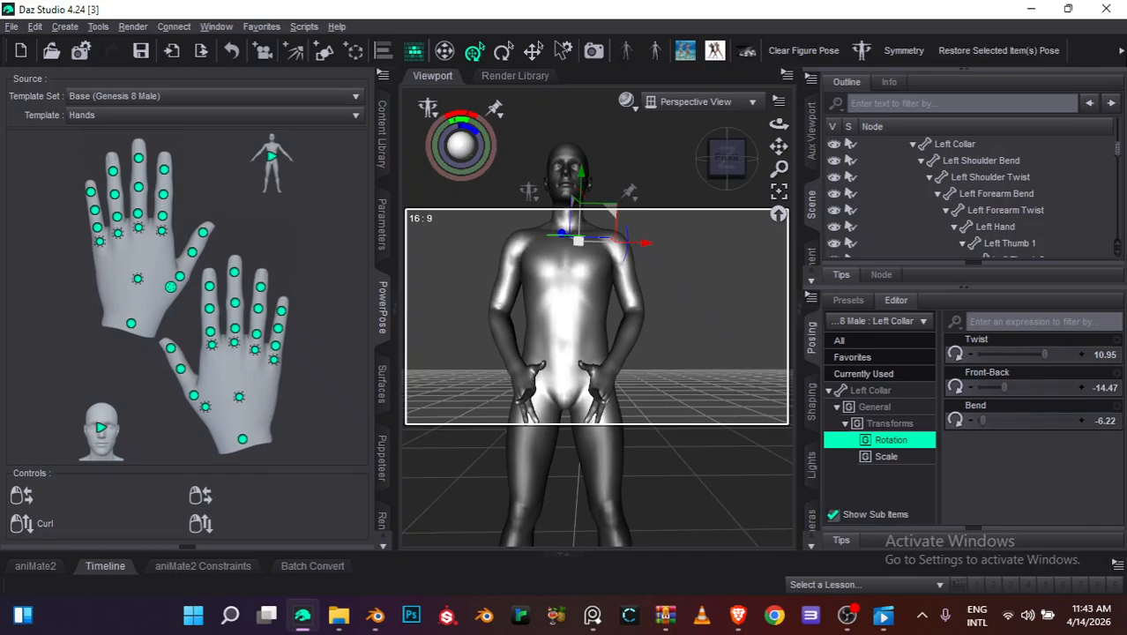
{"action": "left_click", "coordinate": [1120, 52]}
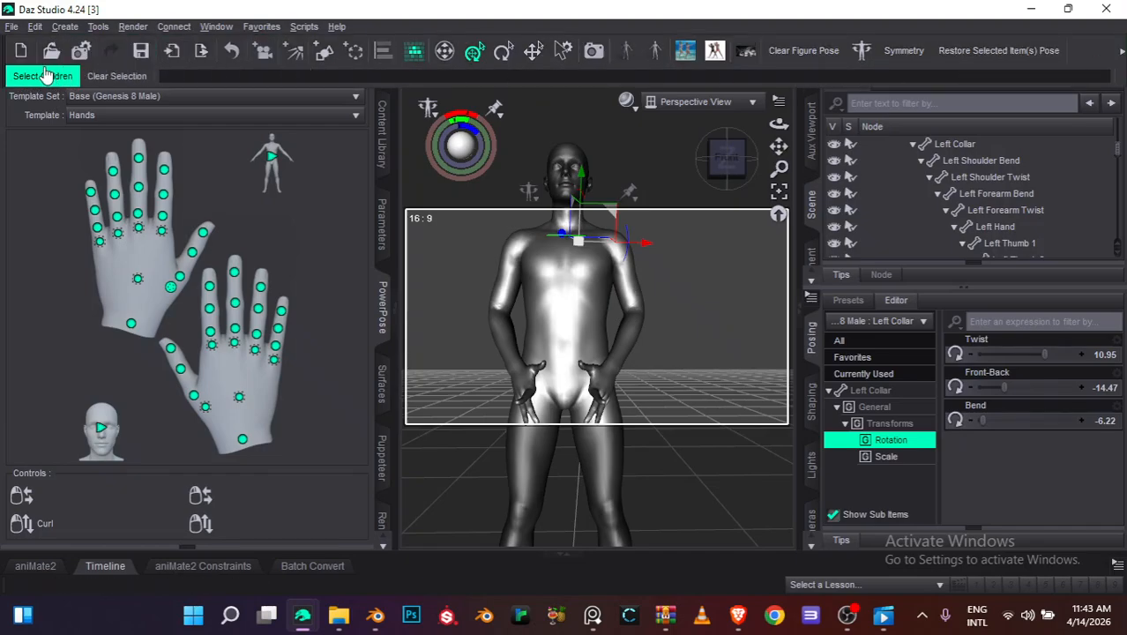
{"action": "left_click", "coordinate": [117, 76]}
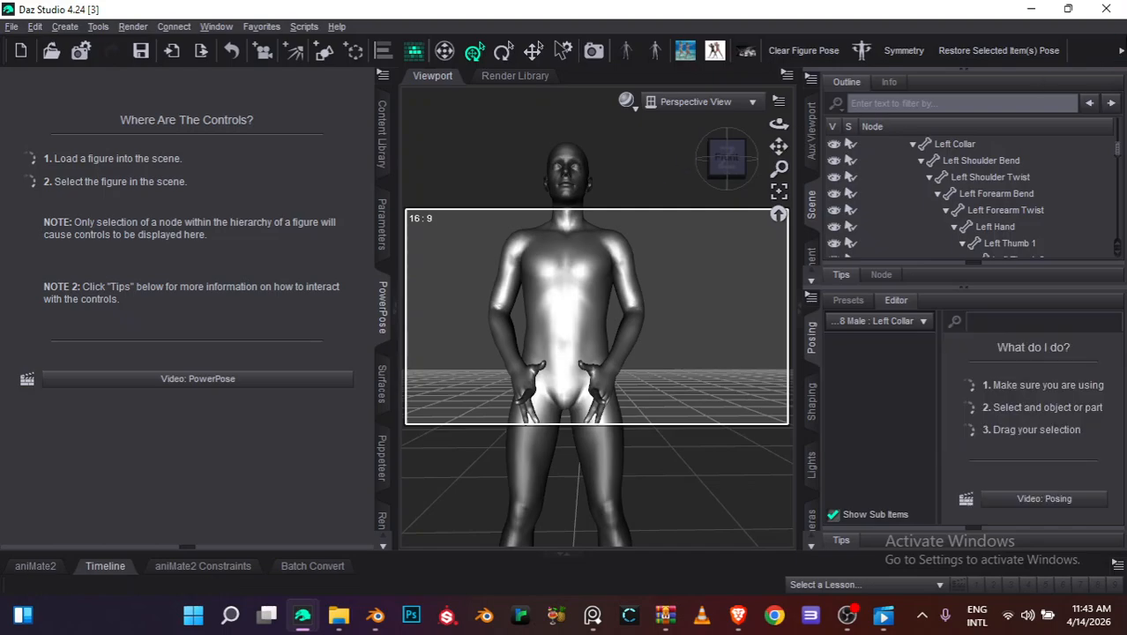
{"action": "left_click", "coordinate": [1122, 50]}
Open the workspace customization and list the items at the end of the Main toolbar
{"action": "left_click", "coordinate": [205, 27]}
{"action": "mouse_move", "coordinate": [291, 77]}
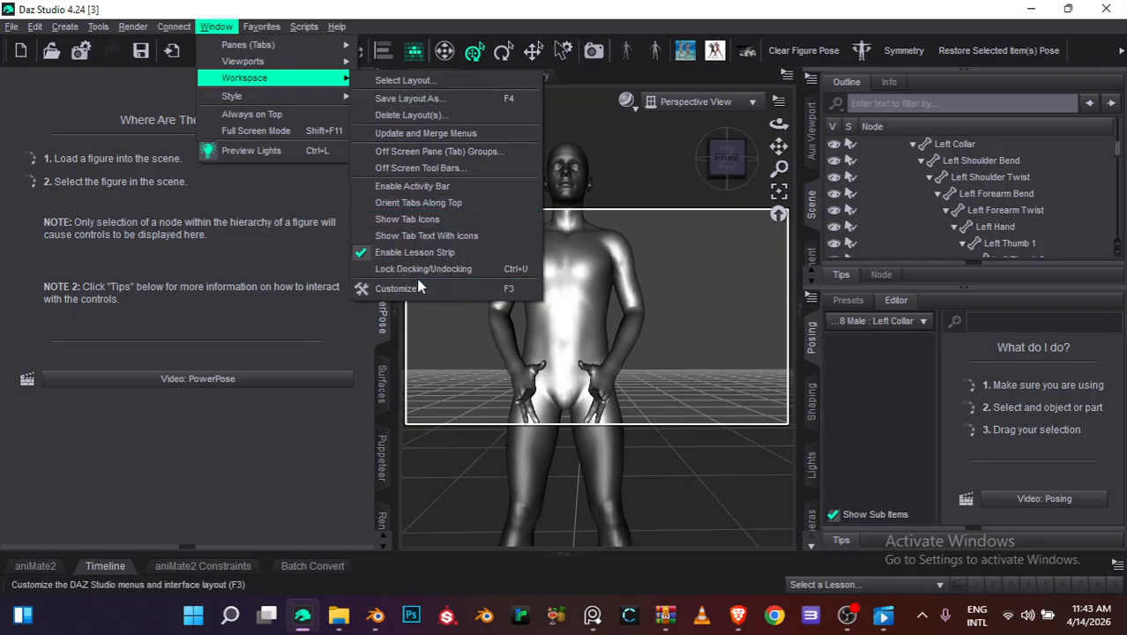
{"action": "left_click", "coordinate": [420, 286]}
{"action": "left_click", "coordinate": [422, 116]}
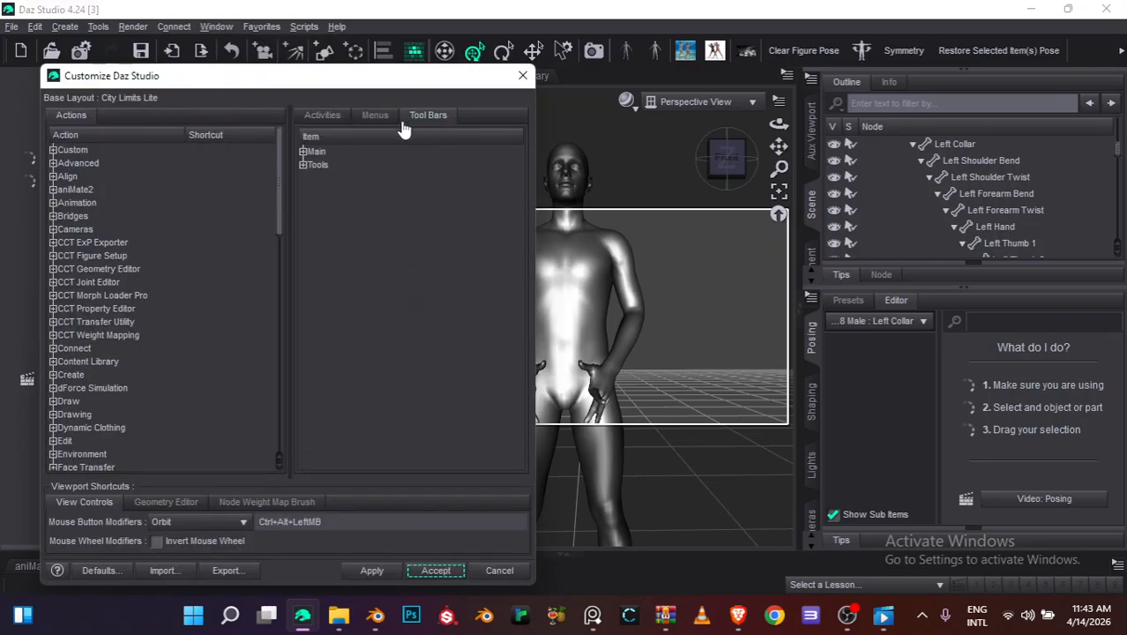
{"action": "left_click", "coordinate": [303, 152]}
{"action": "left_click_drag", "start_coordinate": [524, 176], "coordinate": [523, 397]}
{"action": "right_click", "coordinate": [395, 271]}
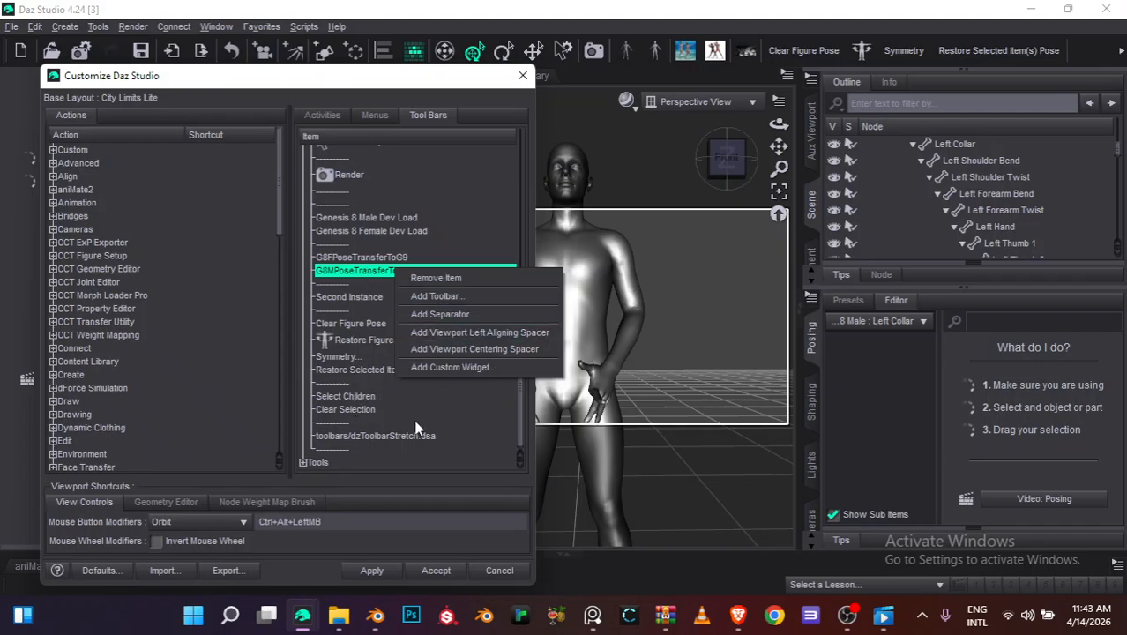
{"action": "left_click", "coordinate": [388, 411]}
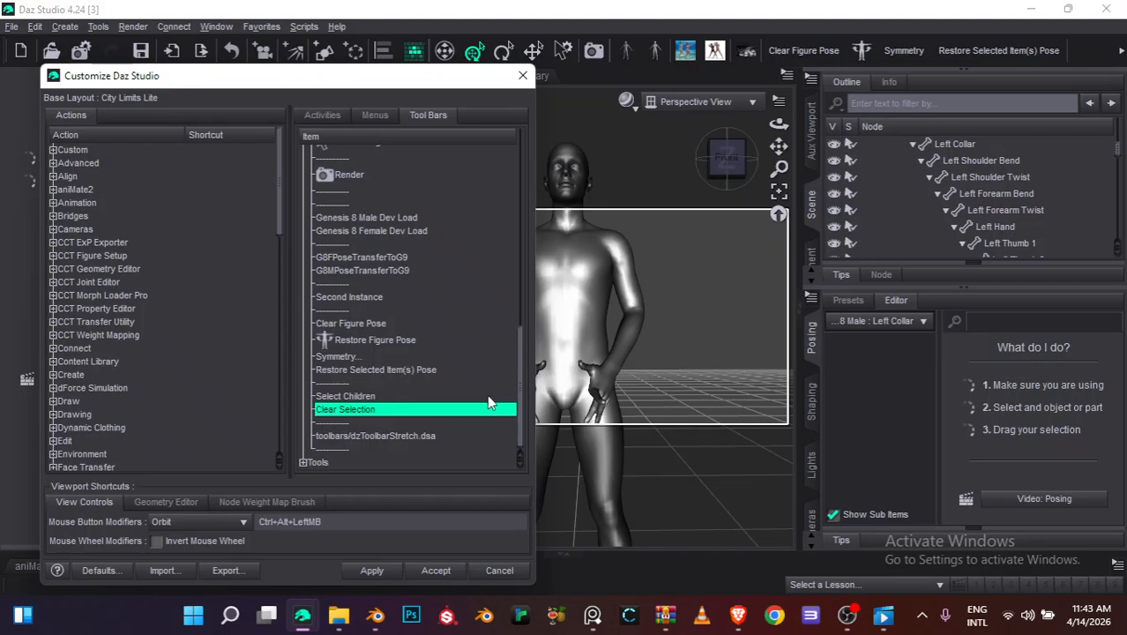
{"action": "right_click", "coordinate": [345, 413]}
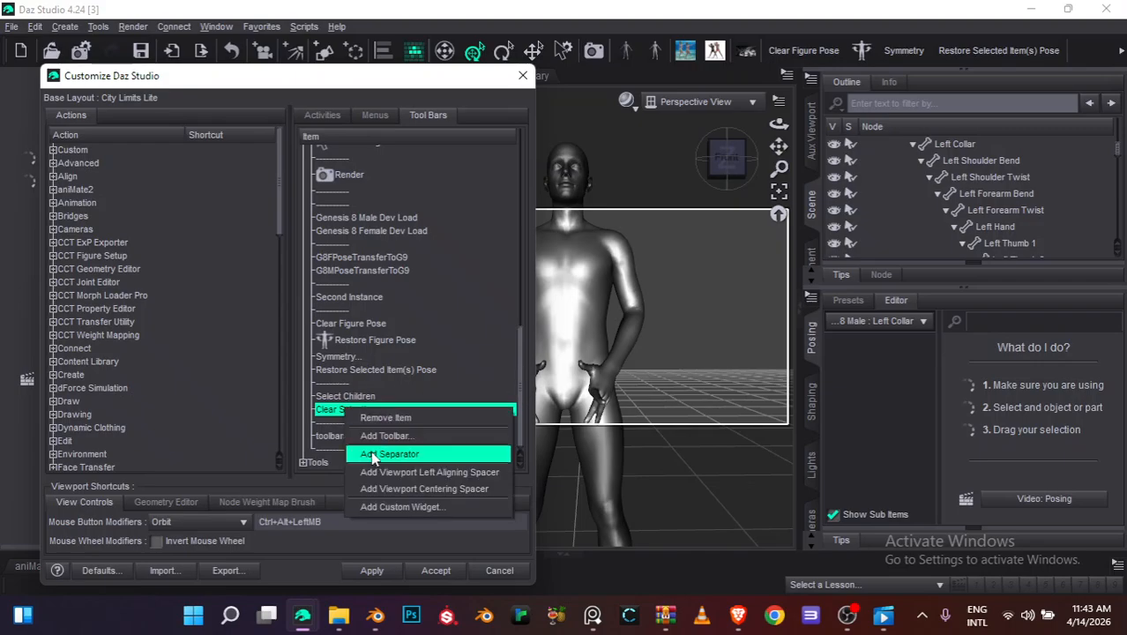
{"action": "left_click", "coordinate": [380, 506]}
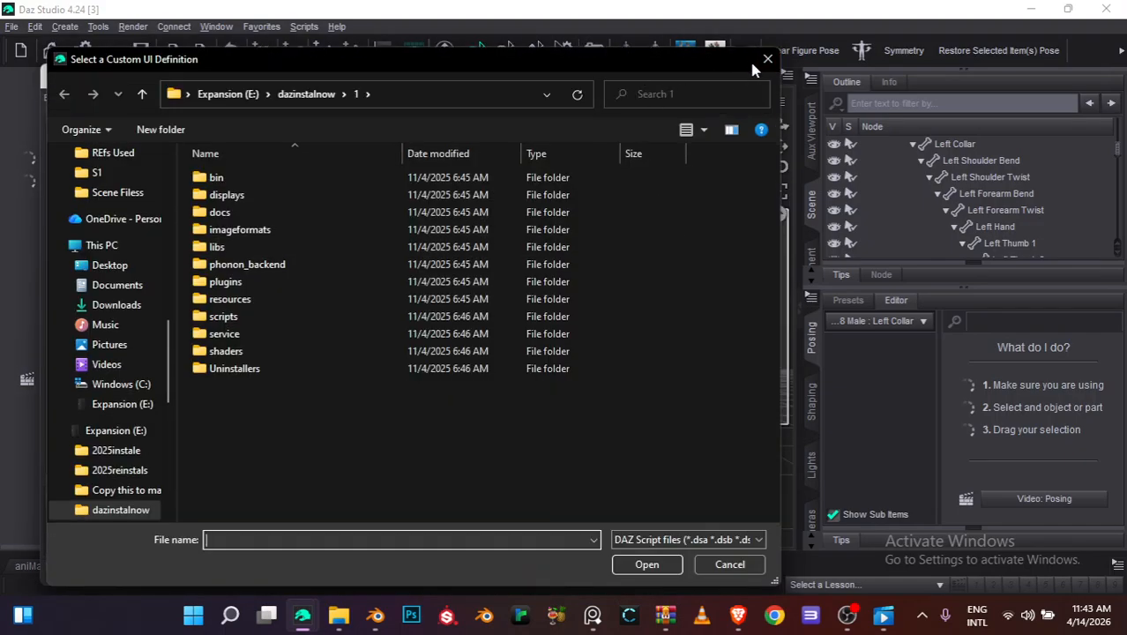
{"action": "left_click", "coordinate": [751, 59]}
Look through the Custom actions and the remaining action categories for the group holding the selection commands
{"action": "left_click", "coordinate": [53, 150]}
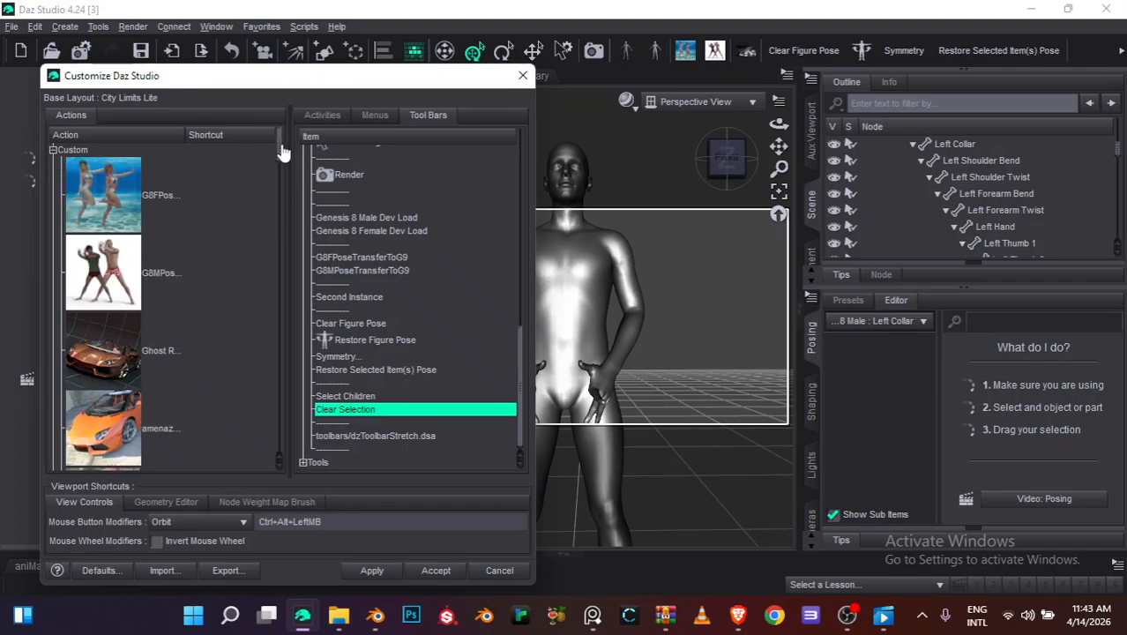
{"action": "mouse_move", "coordinate": [283, 152]}
{"action": "left_mouse_down"}
{"action": "mouse_move", "coordinate": [251, 372]}
{"action": "mouse_move", "coordinate": [252, 327]}
{"action": "mouse_move", "coordinate": [260, 244]}
{"action": "mouse_move", "coordinate": [254, 454]}
{"action": "left_mouse_up"}
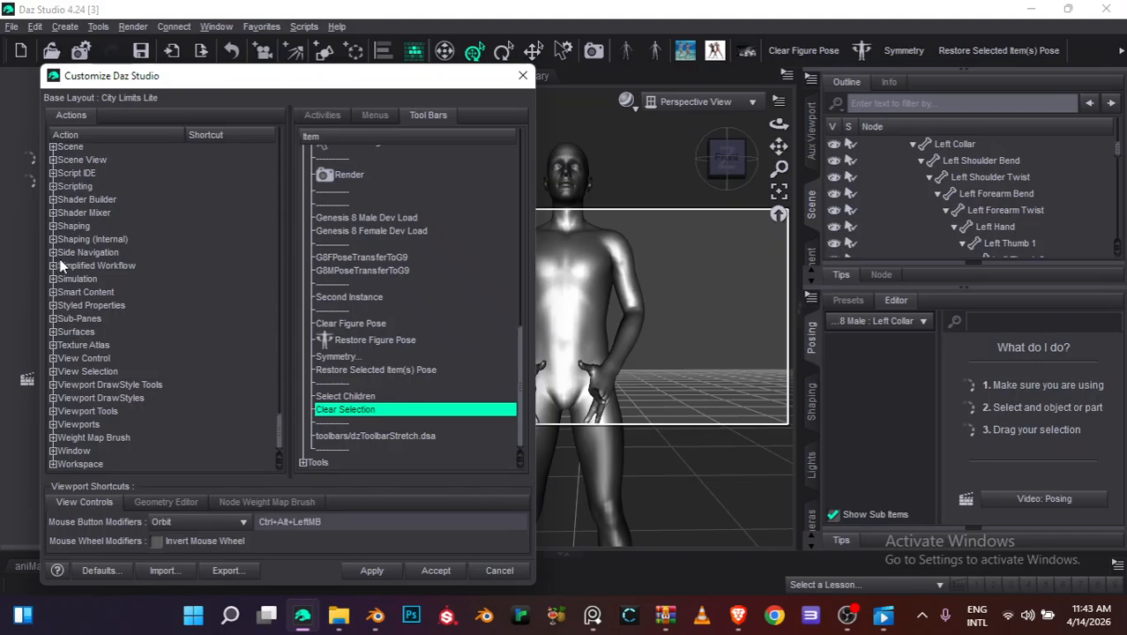
{"action": "left_click", "coordinate": [76, 323]}
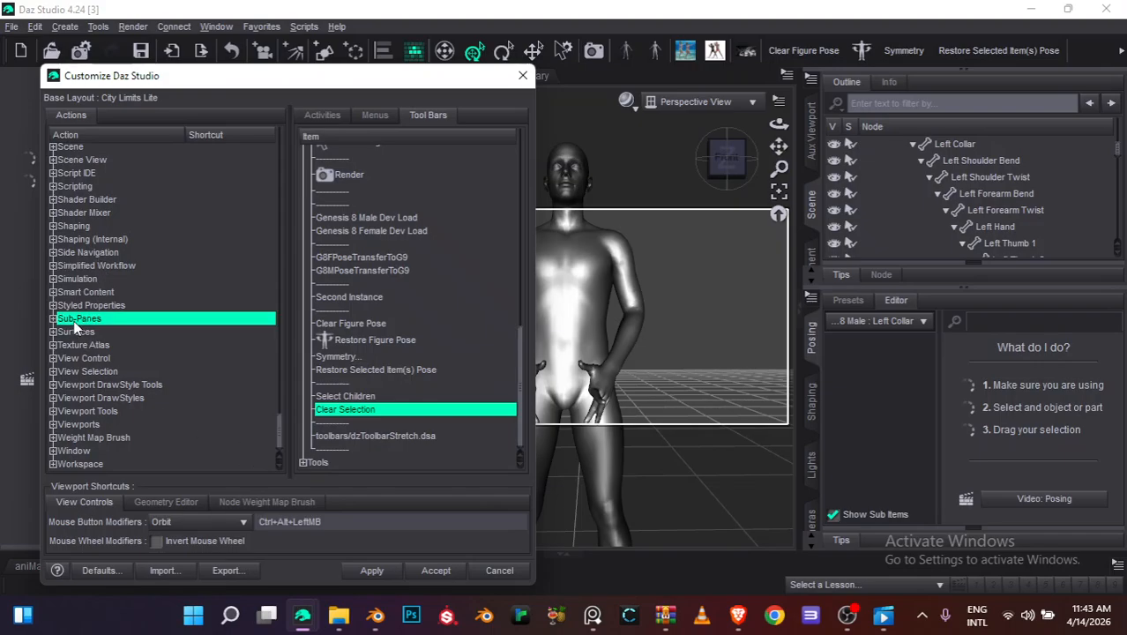
{"action": "key", "text": "Up"}
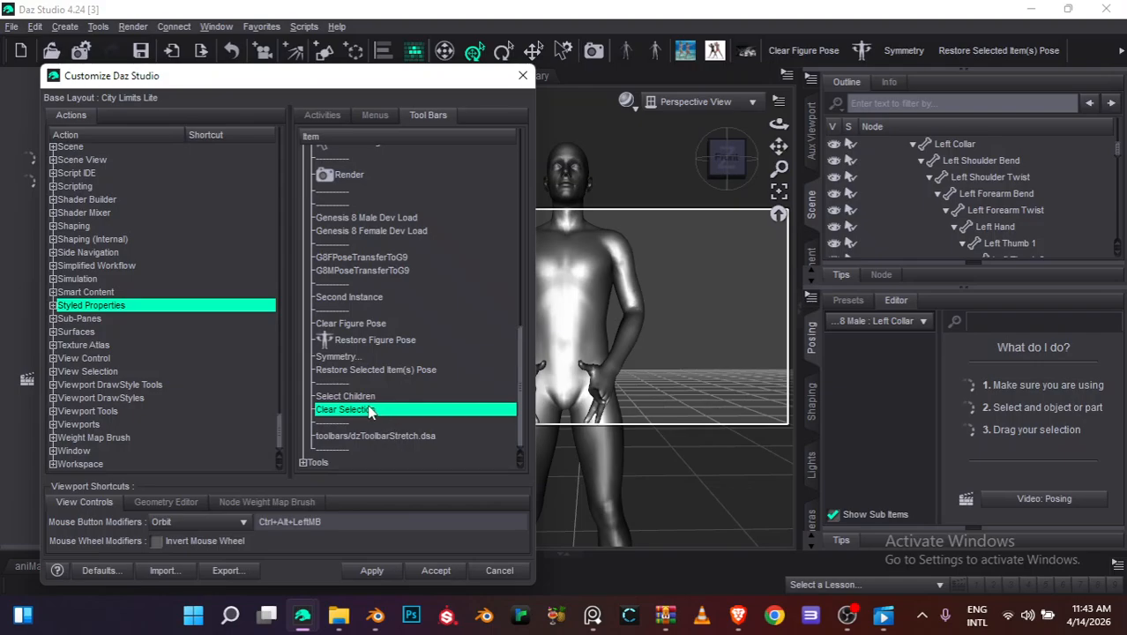
{"action": "mouse_move", "coordinate": [369, 406]}
{"action": "left_mouse_down"}
{"action": "mouse_move", "coordinate": [139, 353]}
{"action": "mouse_move", "coordinate": [355, 419]}
{"action": "mouse_move", "coordinate": [370, 405]}
{"action": "left_mouse_up"}
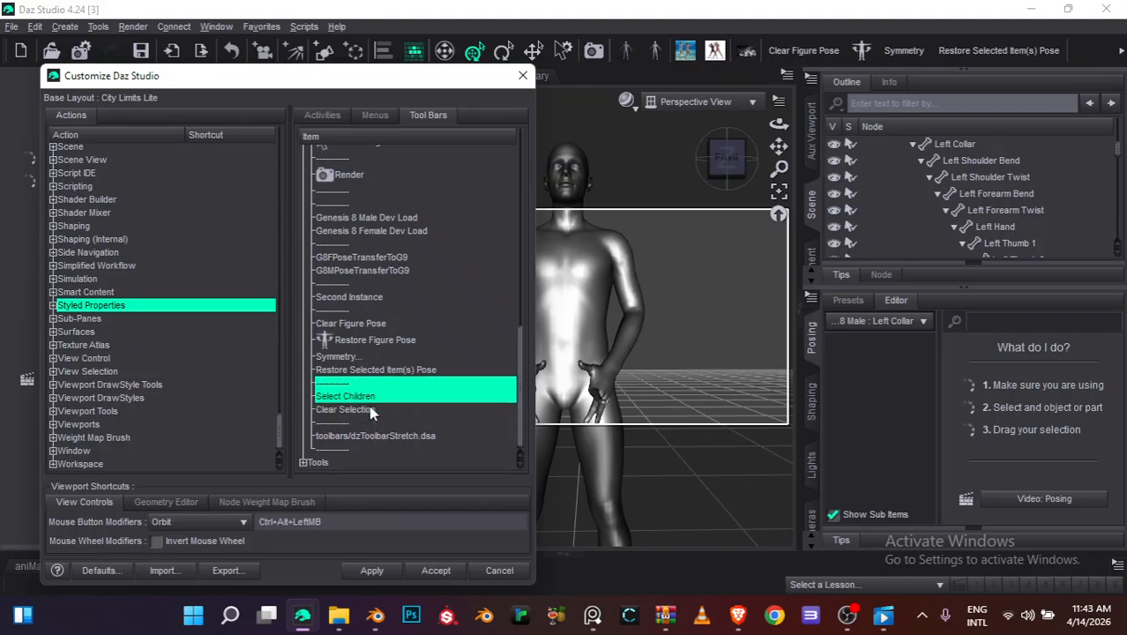
{"action": "scroll", "coordinate": [165, 318], "scroll_direction": "up", "scroll_amount": 3}
{"action": "scroll", "coordinate": [165, 318], "scroll_direction": "down", "scroll_amount": 3}
{"action": "left_click", "coordinate": [84, 358]}
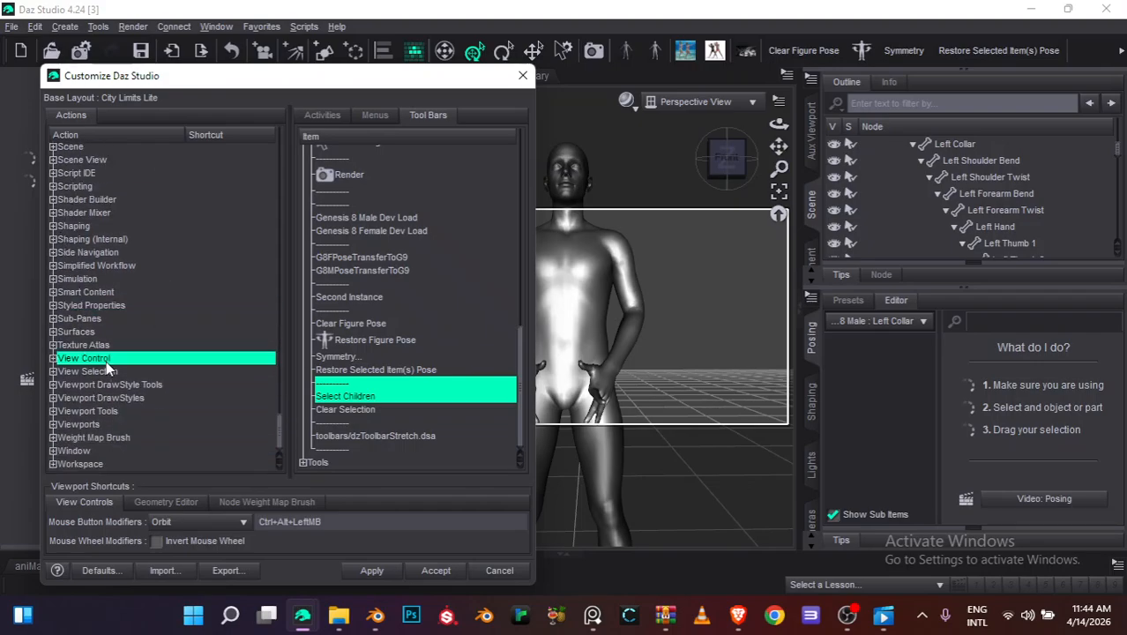
{"action": "key", "text": "Down"}
{"action": "key", "text": "Down"}
{"action": "key", "text": "Down"}
{"action": "key", "text": "Down"}
{"action": "key", "text": "Up"}
{"action": "key", "text": "Up"}
{"action": "key", "text": "Up"}
{"action": "key", "text": "Up"}
{"action": "key", "text": "Up"}
{"action": "key", "text": "Up"}
{"action": "key", "text": "Up"}
{"action": "key", "text": "Up"}
{"action": "key", "text": "Up"}
{"action": "key", "text": "Up"}
{"action": "key", "text": "Up"}
{"action": "key", "text": "Up"}
{"action": "key", "text": "Up"}
{"action": "key", "text": "Up"}
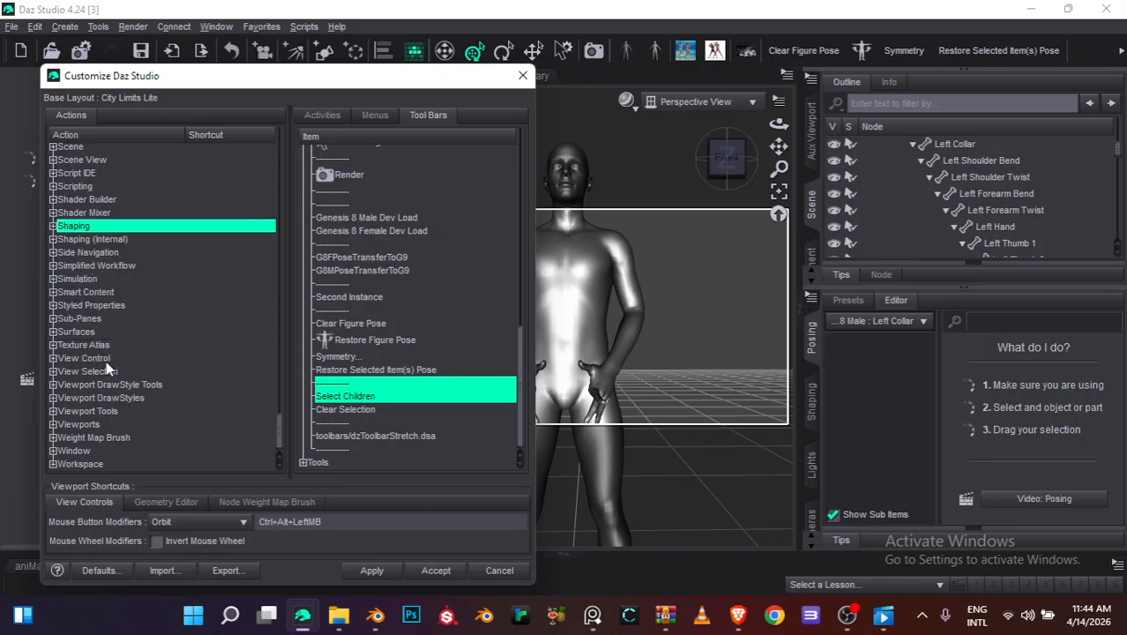
{"action": "key", "text": "Up"}
{"action": "key", "text": "Up"}
{"action": "key", "text": "Up"}
{"action": "key", "text": "Up"}
{"action": "key", "text": "Up"}
Expand the Scene View action group and locate the Select Children and Clear Selection actions
{"action": "key", "text": "Right"}
{"action": "key", "text": "Down"}
{"action": "key", "text": "Down"}
{"action": "key", "text": "Down"}
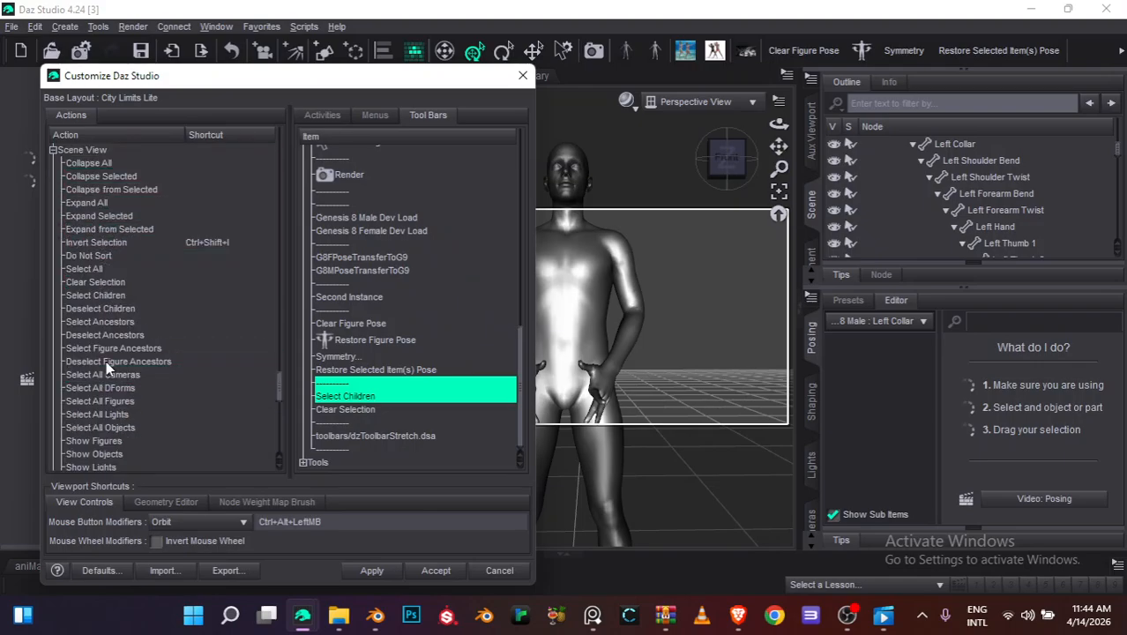
{"action": "key", "text": "Down"}
{"action": "key", "text": "Down"}
{"action": "key", "text": "Down"}
{"action": "key", "text": "Down"}
{"action": "key", "text": "Down"}
{"action": "key", "text": "Down"}
{"action": "key", "text": "Down"}
{"action": "key", "text": "Down"}
{"action": "key", "text": "Down"}
{"action": "key", "text": "Down"}
{"action": "key", "text": "Down"}
{"action": "key", "text": "Down"}
{"action": "key", "text": "Down"}
{"action": "key", "text": "Down"}
{"action": "key", "text": "Down"}
{"action": "key", "text": "Down"}
{"action": "key", "text": "Down"}
{"action": "key", "text": "Down"}
{"action": "key", "text": "Down"}
{"action": "key", "text": "Down"}
{"action": "key", "text": "Up"}
{"action": "key", "text": "Up"}
{"action": "key", "text": "Up"}
{"action": "key", "text": "Up"}
{"action": "key", "text": "Up"}
{"action": "key", "text": "Up"}
{"action": "key", "text": "Up"}
{"action": "key", "text": "Up"}
{"action": "key", "text": "Up"}
{"action": "key", "text": "Up"}
{"action": "key", "text": "Up"}
{"action": "key", "text": "Up"}
{"action": "key", "text": "Up"}
{"action": "key", "text": "Up"}
{"action": "key", "text": "Up"}
{"action": "key", "text": "Up"}
{"action": "key", "text": "Up"}
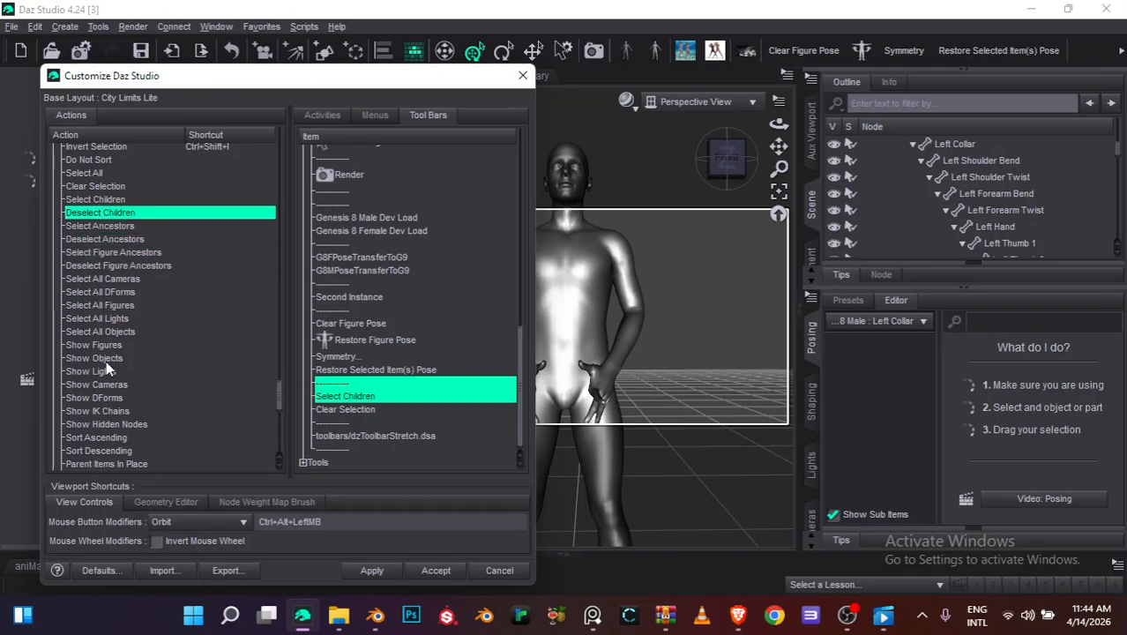
{"action": "key", "text": "Up"}
{"action": "key", "text": "Up"}
{"action": "key", "text": "Down"}
{"action": "key", "text": "Up"}
{"action": "key", "text": "Down"}
{"action": "key", "text": "Up"}
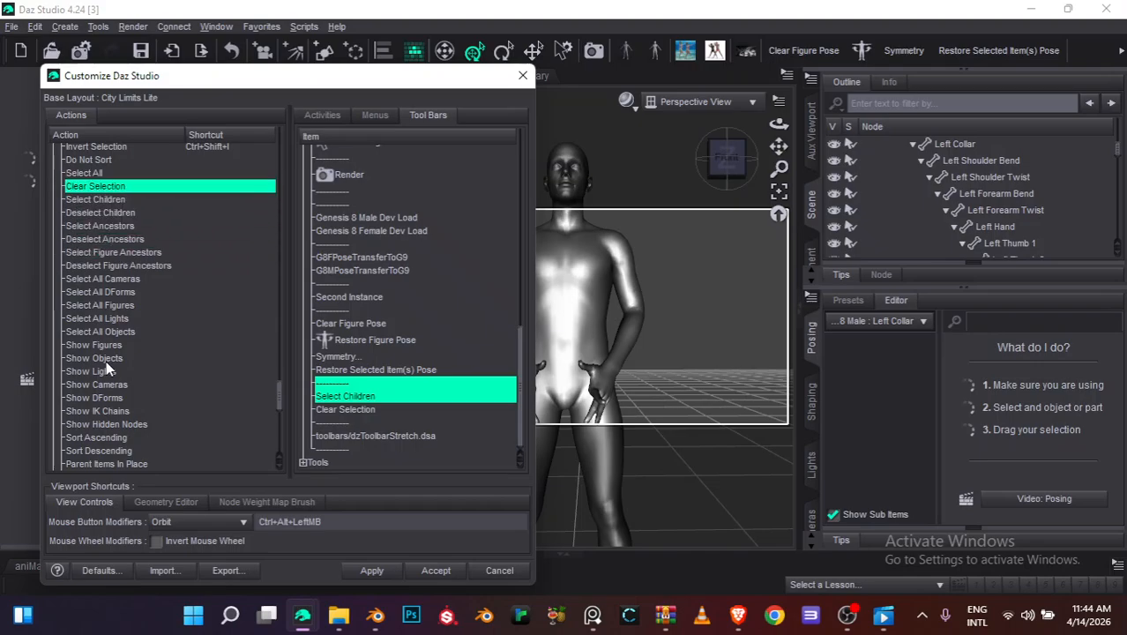
Remove the Select Children and Clear Selection items from the Main toolbar
{"action": "left_click", "coordinate": [365, 411], "text": "shift"}
{"action": "right_click", "coordinate": [365, 412]}
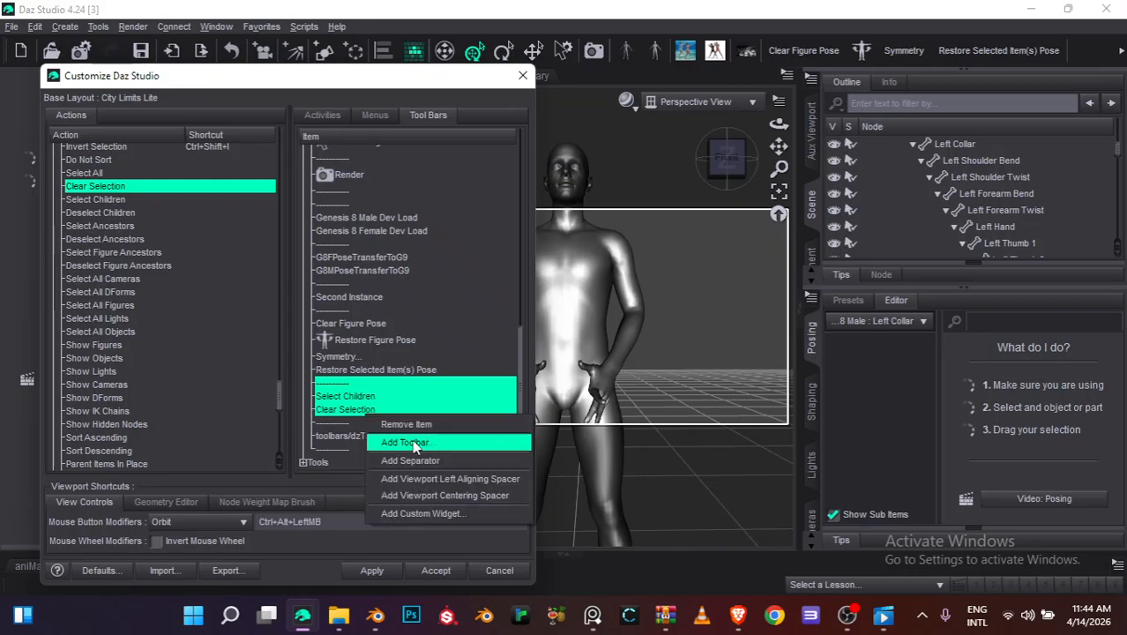
{"action": "left_click", "coordinate": [404, 425]}
{"action": "right_click", "coordinate": [349, 413]}
{"action": "left_click", "coordinate": [388, 421]}
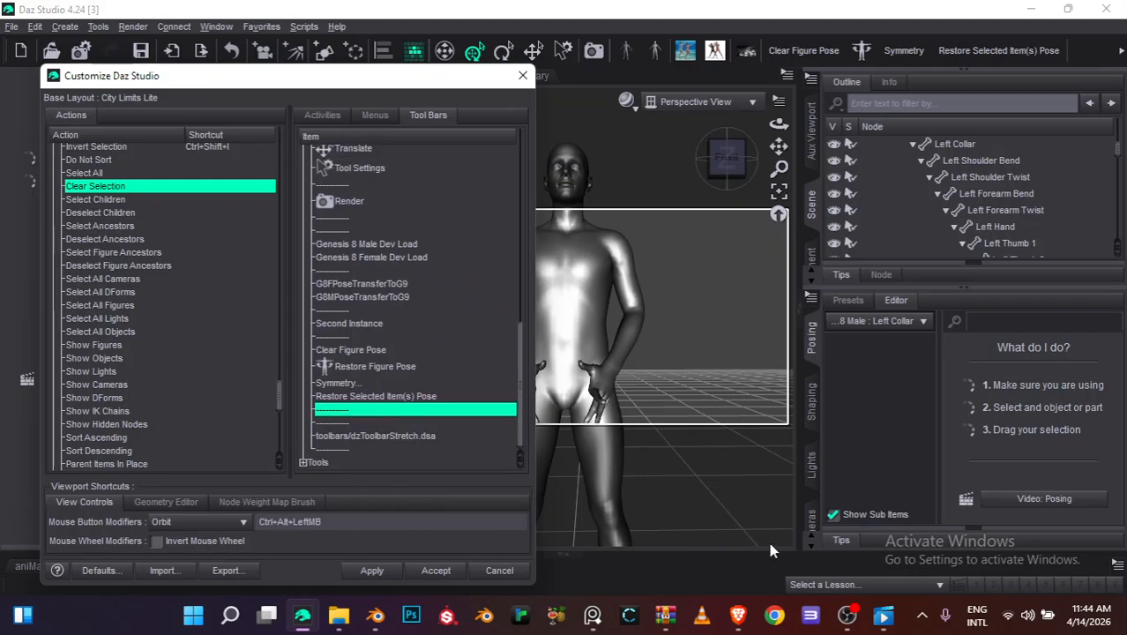
{"action": "left_click", "coordinate": [846, 618]}
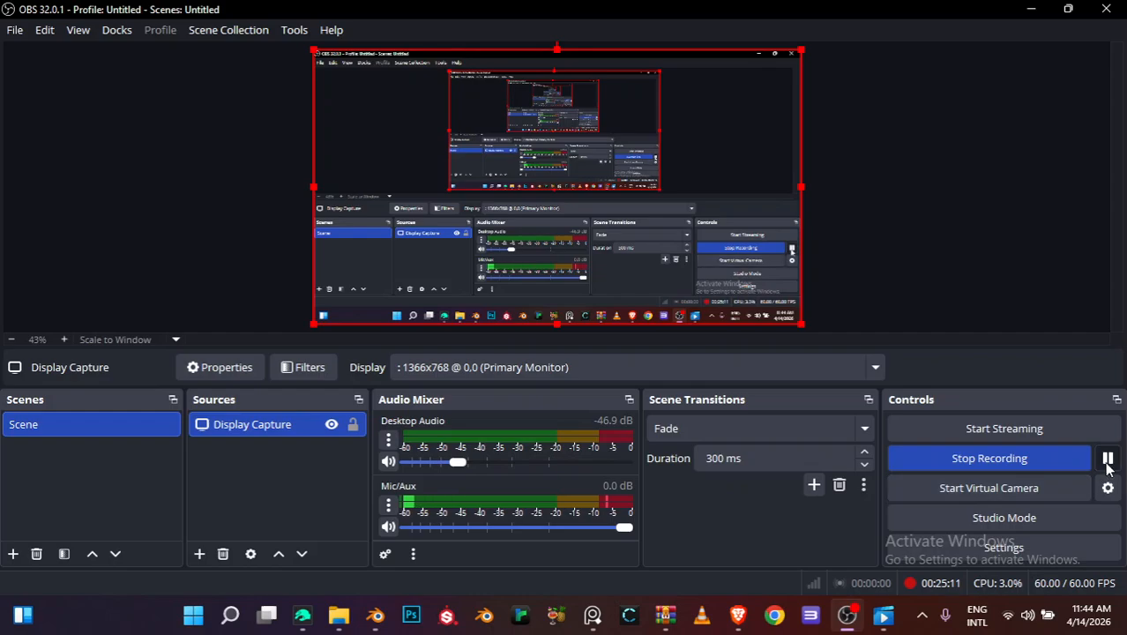
{"action": "left_click", "coordinate": [1038, 11]}
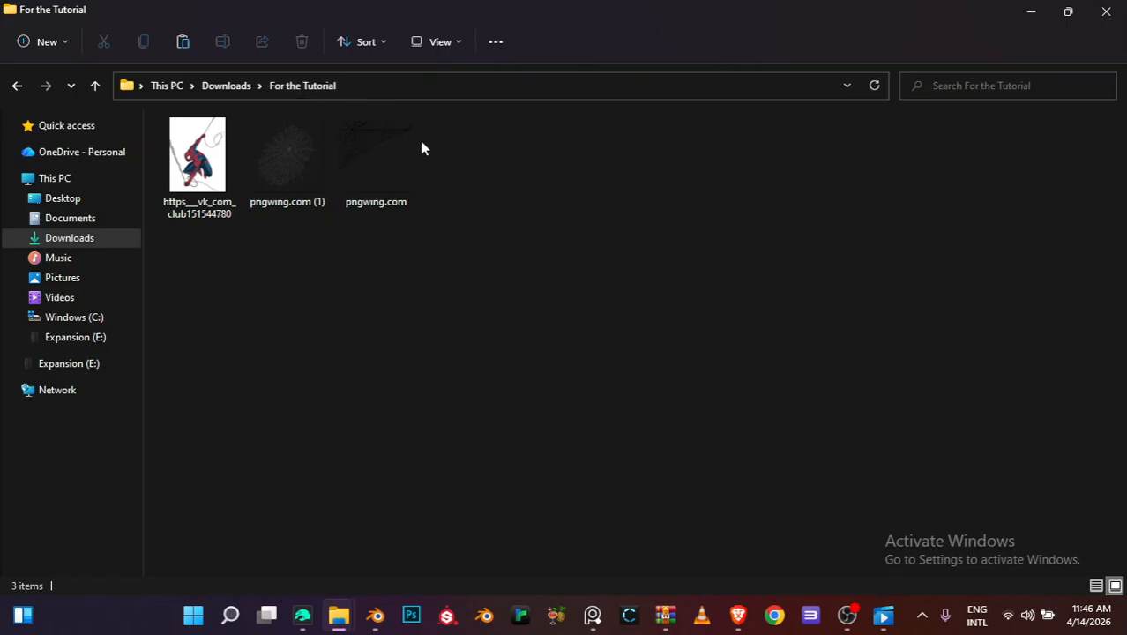
Examine the Spider-Man picture and the two pngwing.com web images in the For the Tutorial folder
{"action": "left_click", "coordinate": [317, 181]}
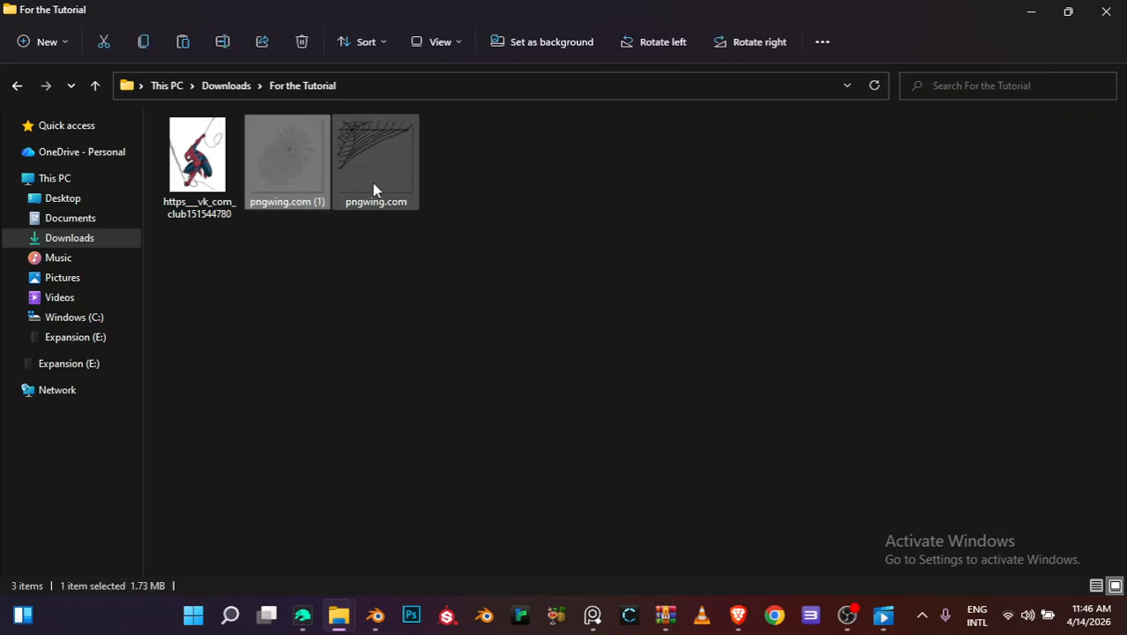
{"action": "left_click", "coordinate": [373, 182]}
{"action": "left_click", "coordinate": [163, 177]}
{"action": "left_click", "coordinate": [304, 192]}
{"action": "left_click", "coordinate": [382, 181]}
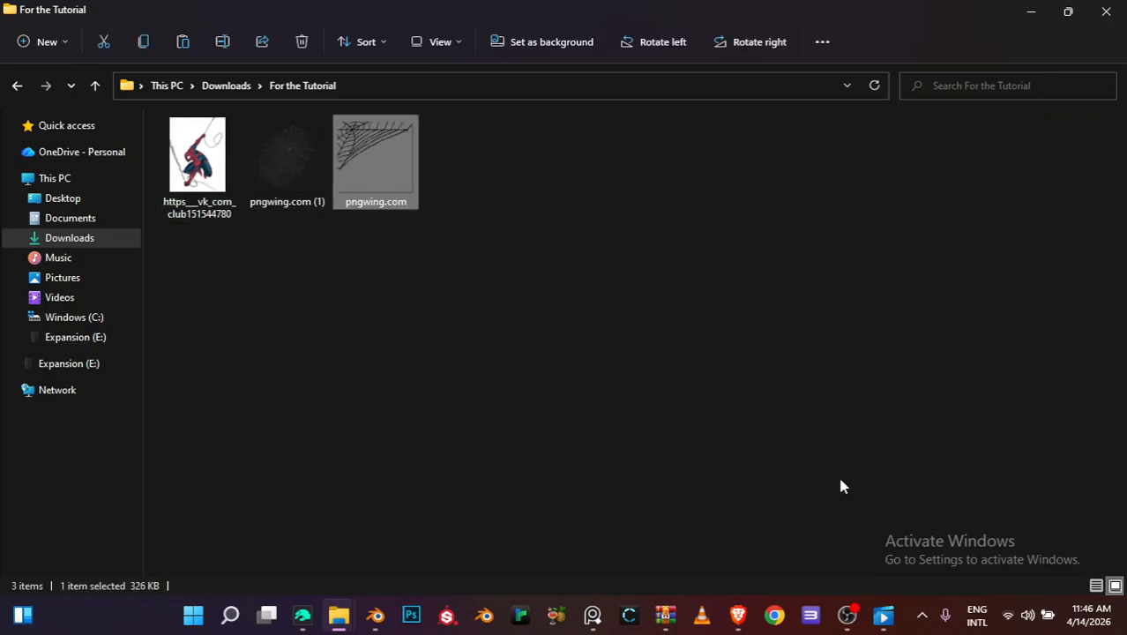
Switch to Google Chrome and open a browser window with a saved profile
{"action": "left_click", "coordinate": [775, 614]}
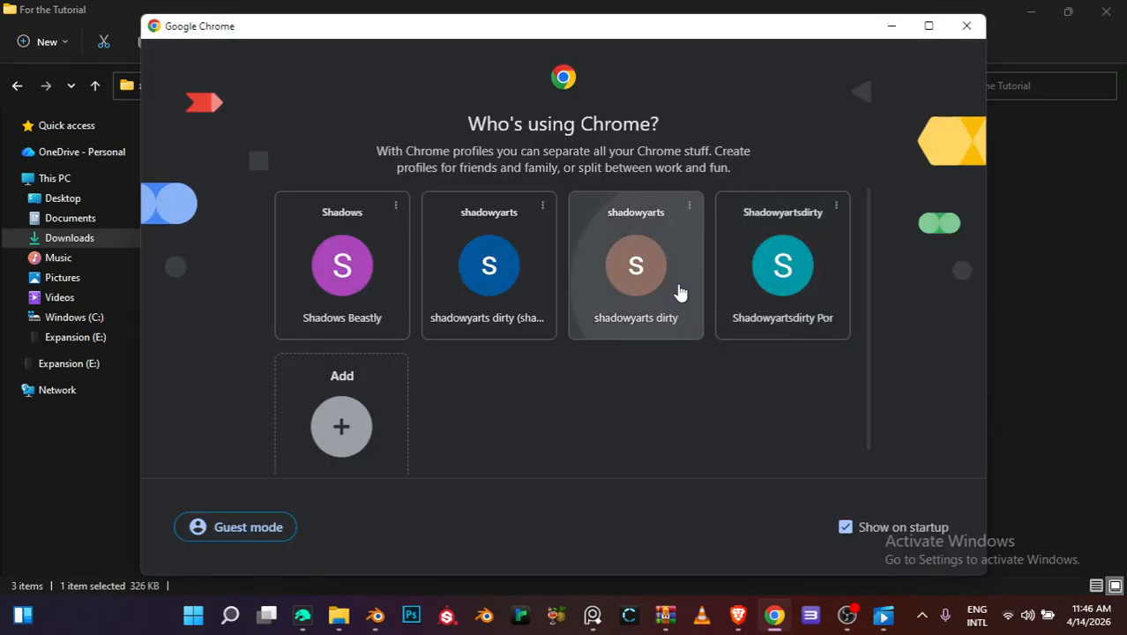
{"action": "left_click", "coordinate": [679, 291]}
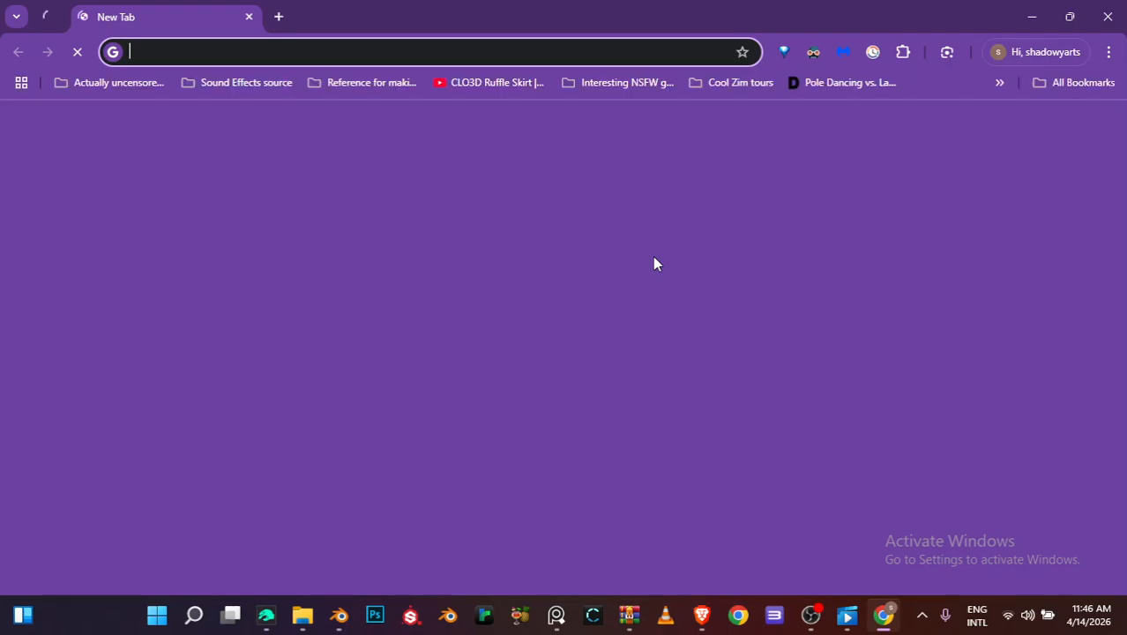
{"action": "type", "text": "faces"}
{"action": "key", "text": "BackSpace"}
{"action": "key", "text": "BackSpace"}
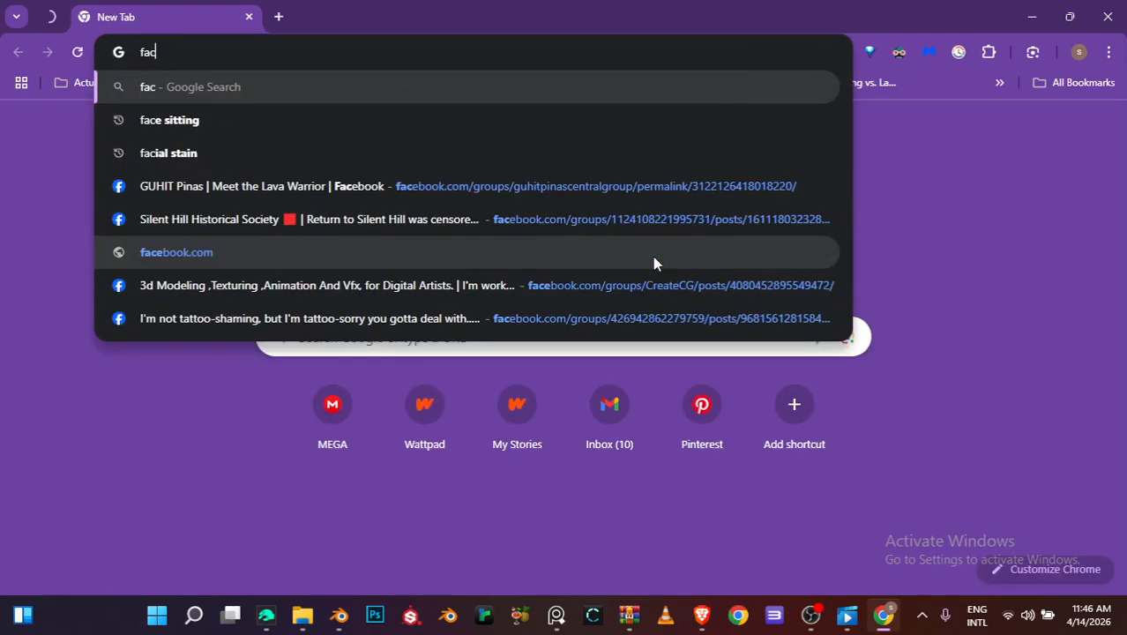
{"action": "key", "text": "Escape"}
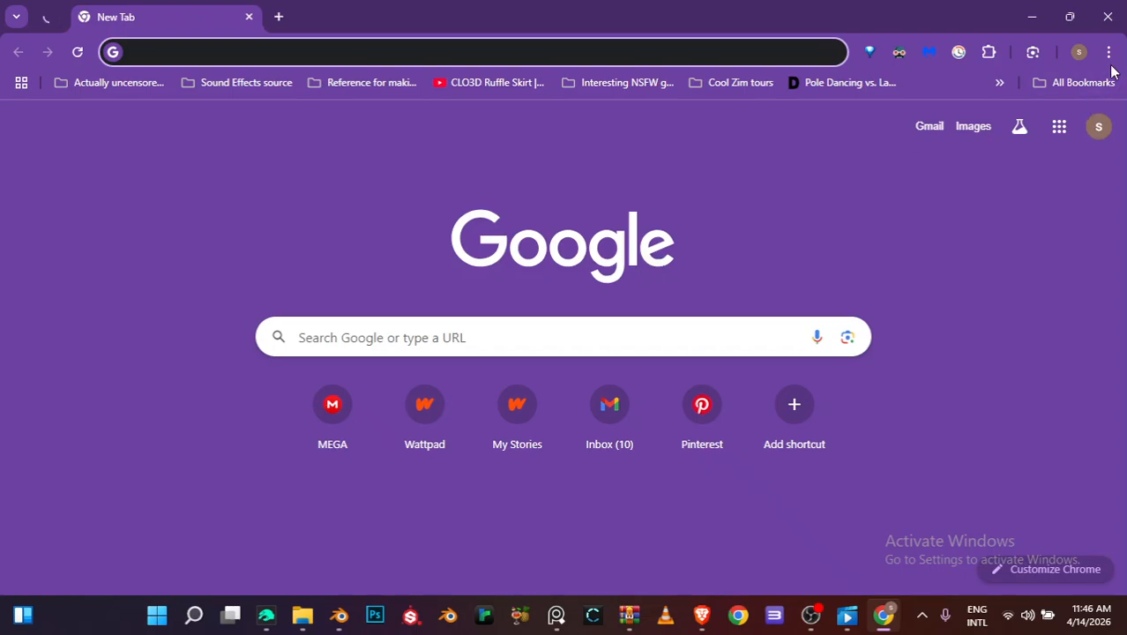
Close the open browser window and restart Google Chrome with the same saved profile
{"action": "left_click", "coordinate": [1108, 16]}
{"action": "right_click", "coordinate": [775, 617]}
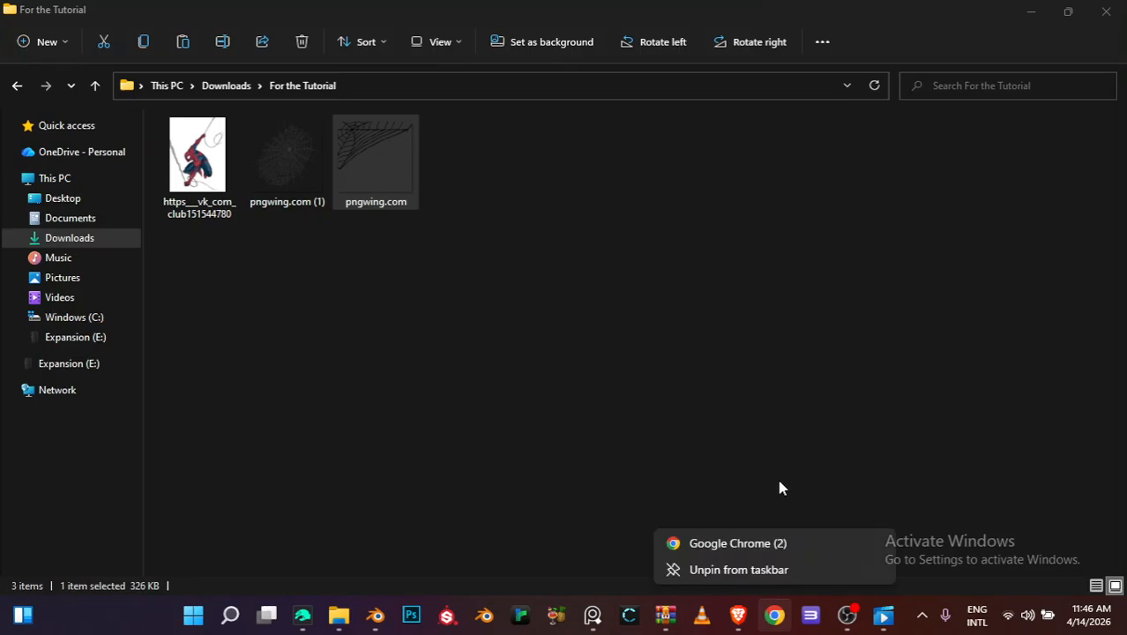
{"action": "left_click", "coordinate": [770, 542]}
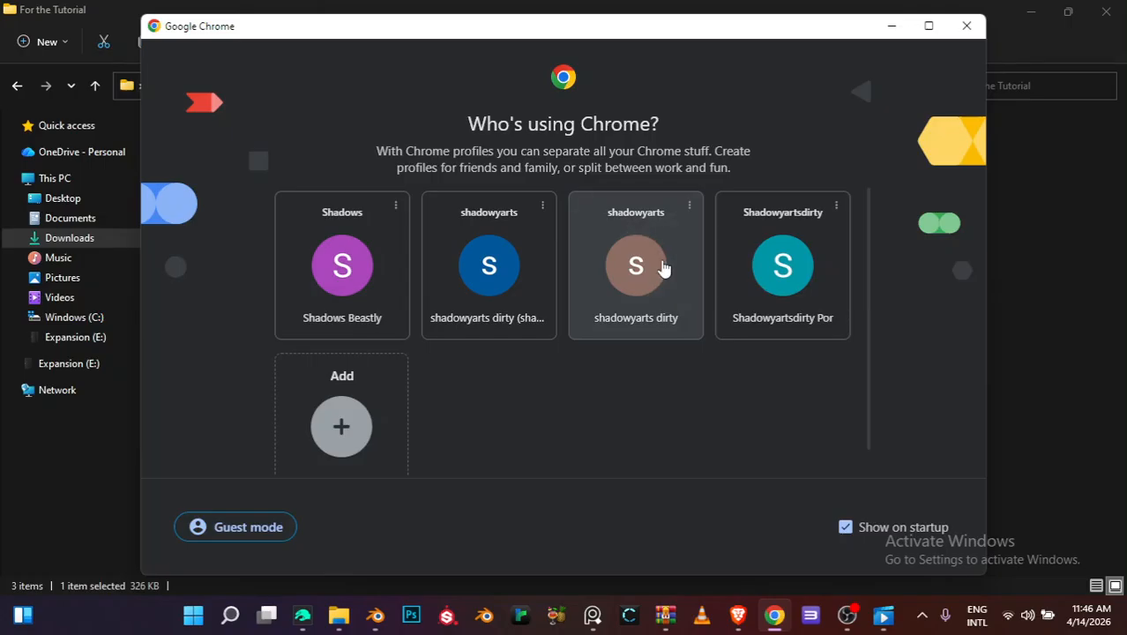
{"action": "left_click", "coordinate": [670, 273]}
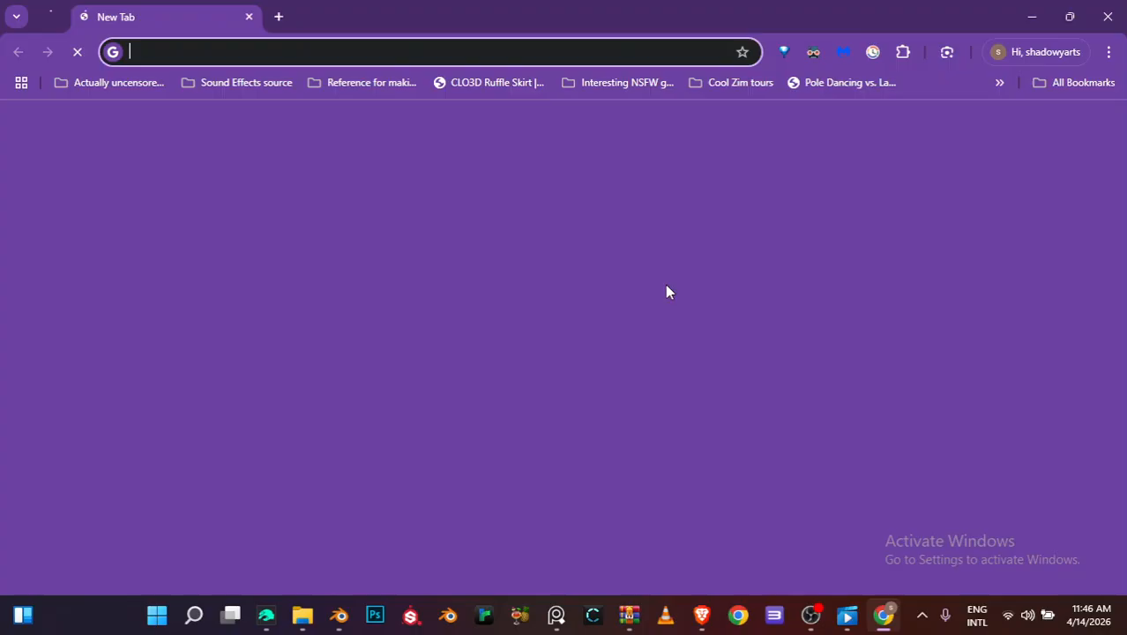
Replace the regular browser window with a maximized new Incognito window
{"action": "right_click", "coordinate": [883, 614]}
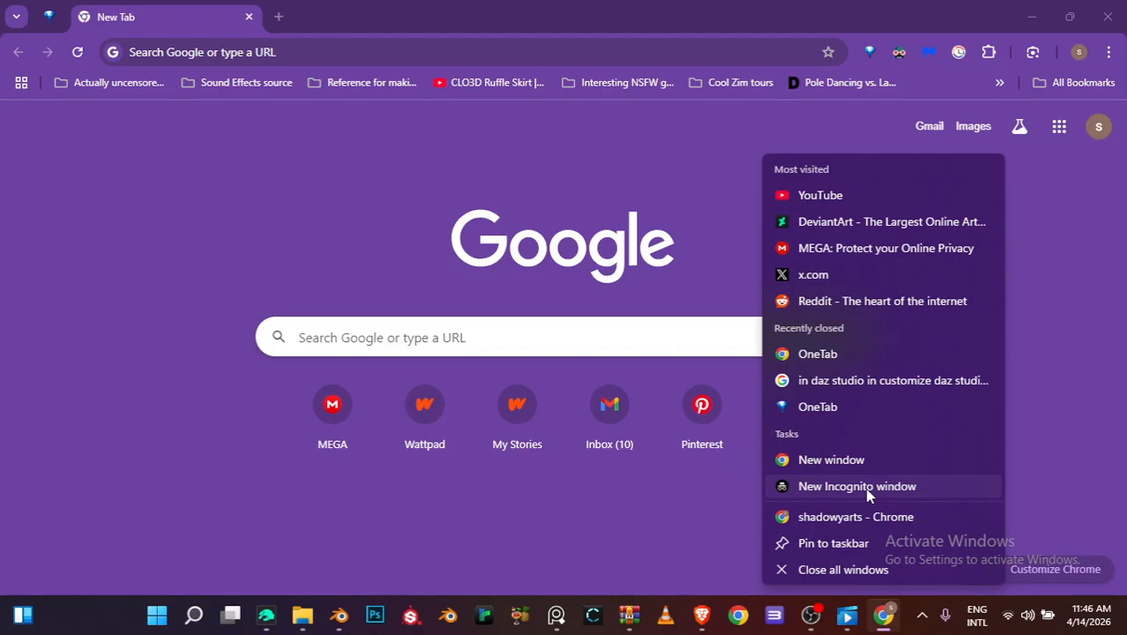
{"action": "left_click", "coordinate": [857, 486]}
{"action": "left_click_drag", "start_coordinate": [712, 2], "coordinate": [736, 56]}
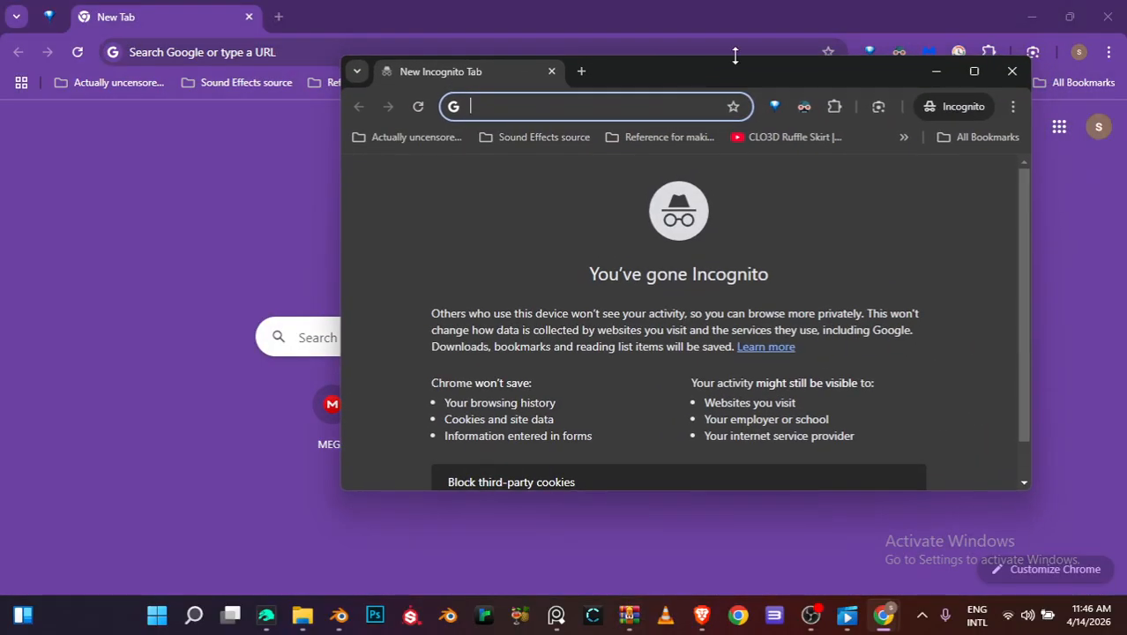
{"action": "left_click", "coordinate": [1110, 11]}
{"action": "left_click", "coordinate": [977, 71]}
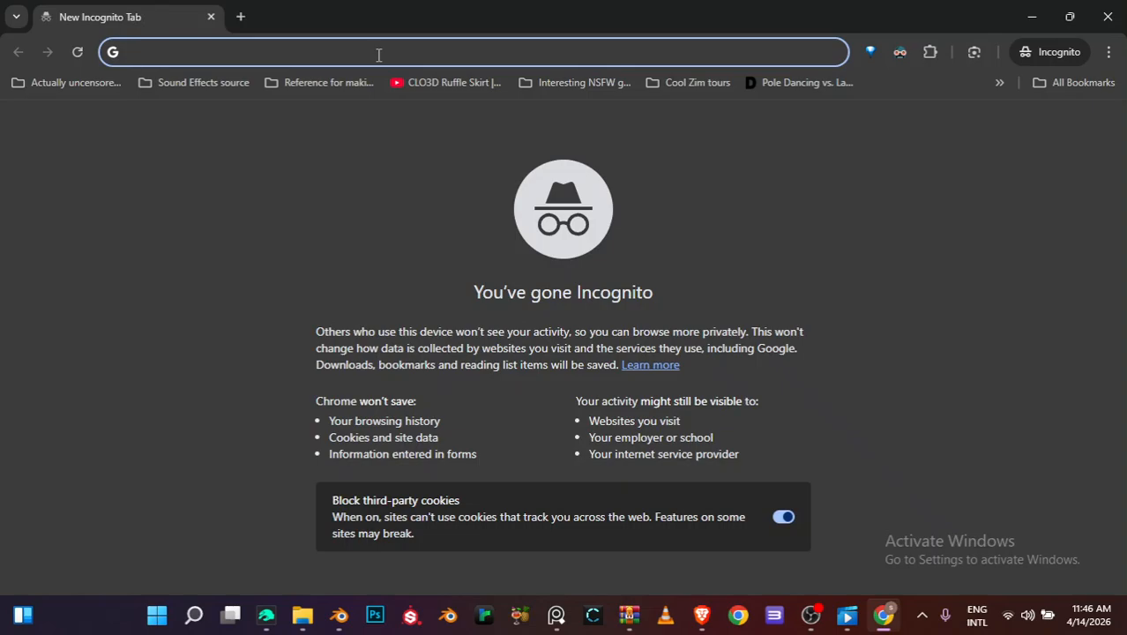
{"action": "type", "text": "f"}
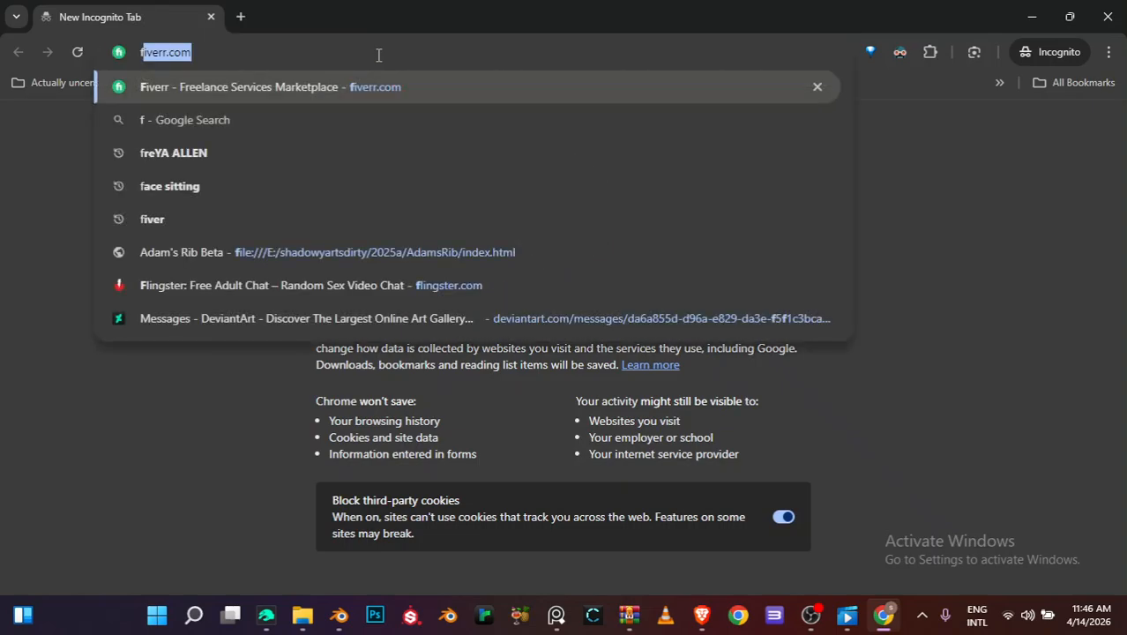
{"action": "key", "text": "BackSpace"}
{"action": "key", "text": "BackSpace"}
{"action": "type", "text": "pixedls"}
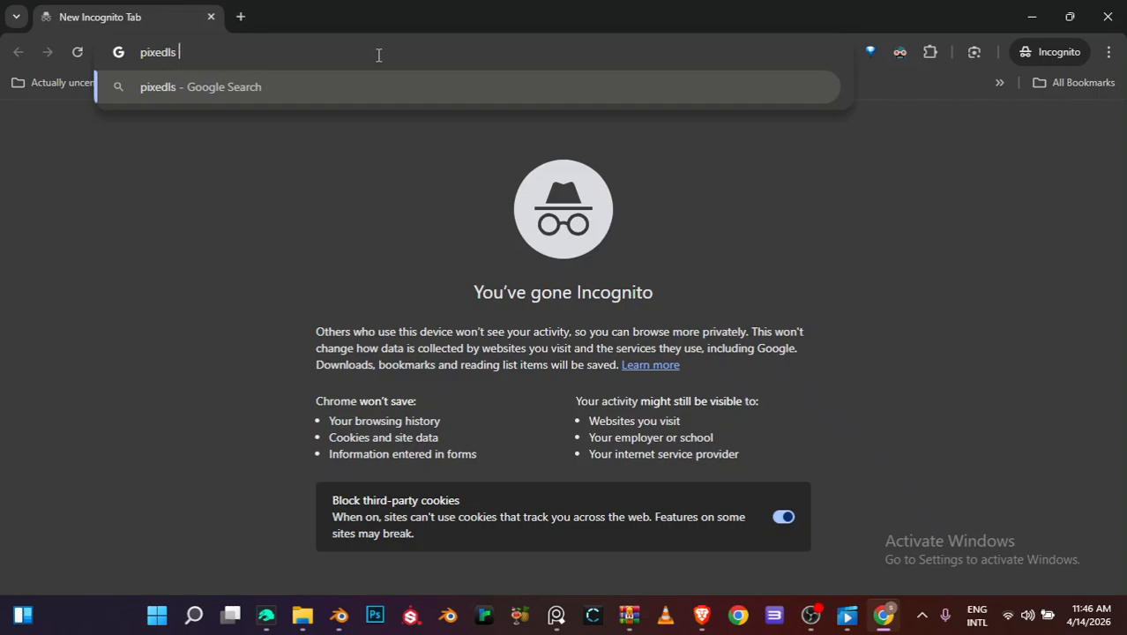
{"action": "key", "text": "BackSpace"}
{"action": "key", "text": "BackSpace"}
{"action": "key", "text": "BackSpace"}
{"action": "key", "text": "BackSpace"}
{"action": "key", "text": "BackSpace"}
{"action": "type", "text": "c"}
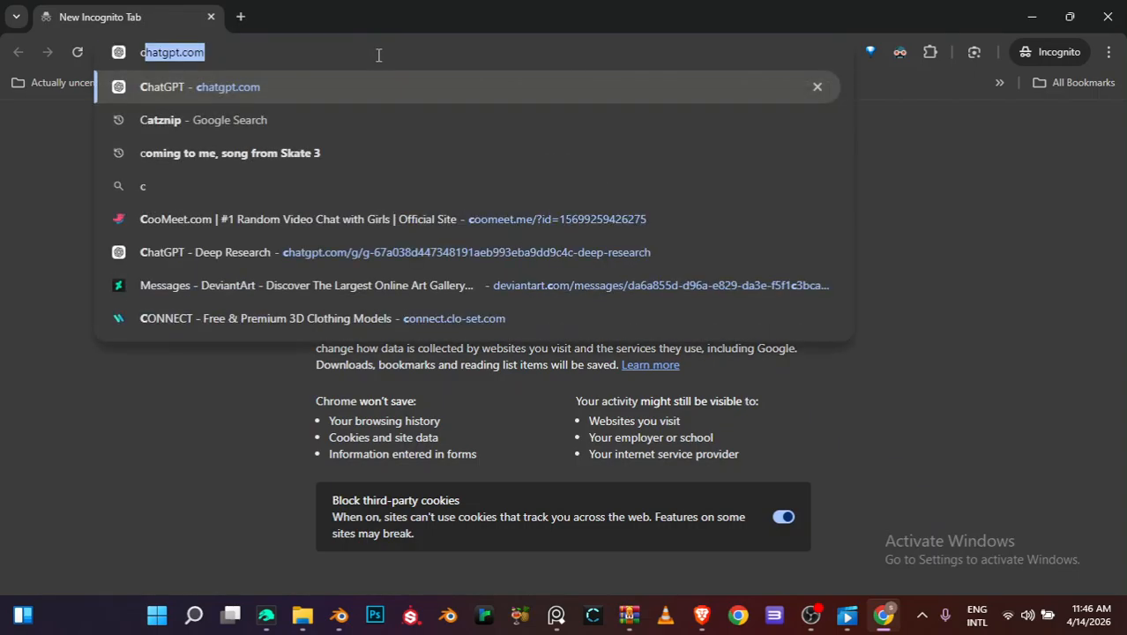
{"action": "type", "text": "oo"}
{"action": "key", "text": "BackSpace"}
{"action": "key", "text": "BackSpace"}
{"action": "key", "text": "BackSpace"}
Search Google for "cute hamster faces"
{"action": "type", "text": "cure"}
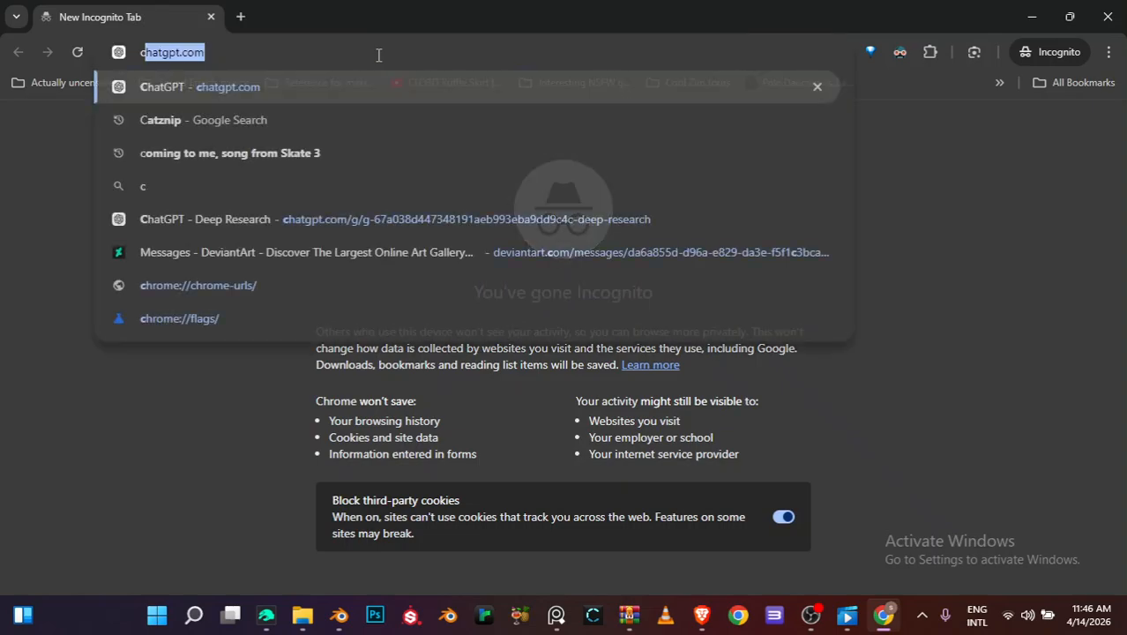
{"action": "key", "text": "BackSpace"}
{"action": "key", "text": "BackSpace"}
{"action": "type", "text": "te"}
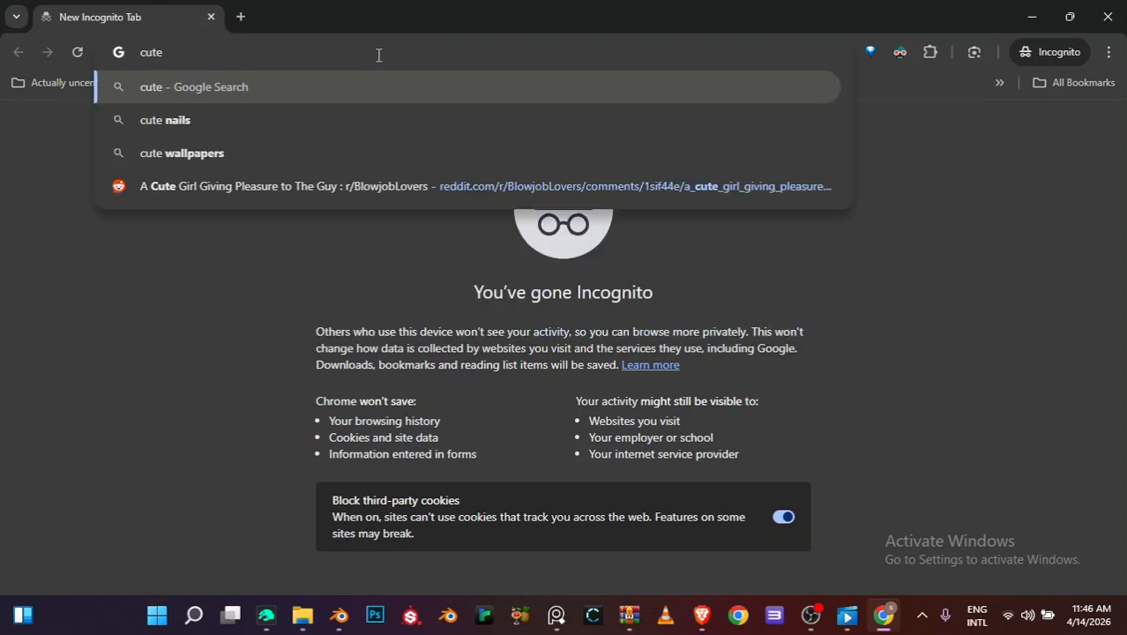
{"action": "type", "text": " hams"}
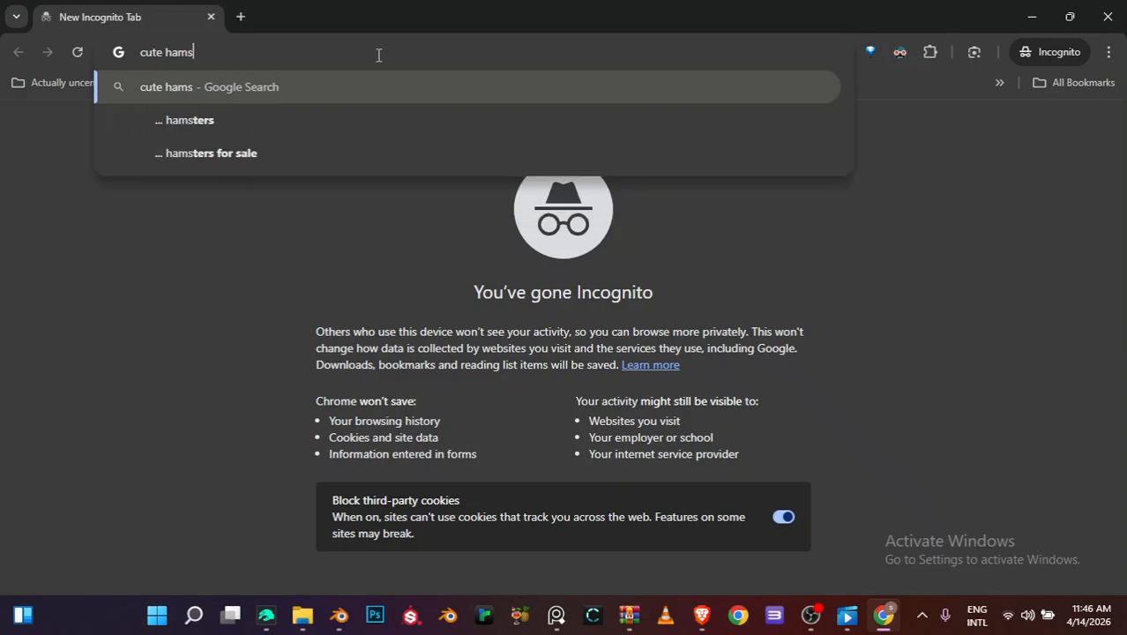
{"action": "type", "text": "ter face"}
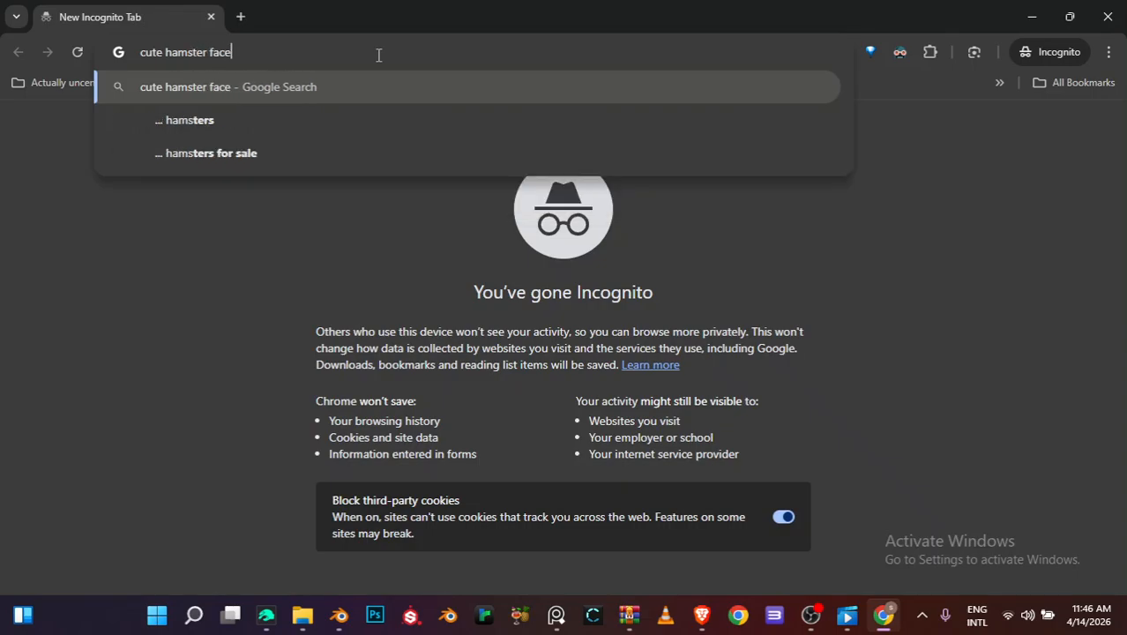
{"action": "type", "text": "s"}
{"action": "key", "text": "Return"}
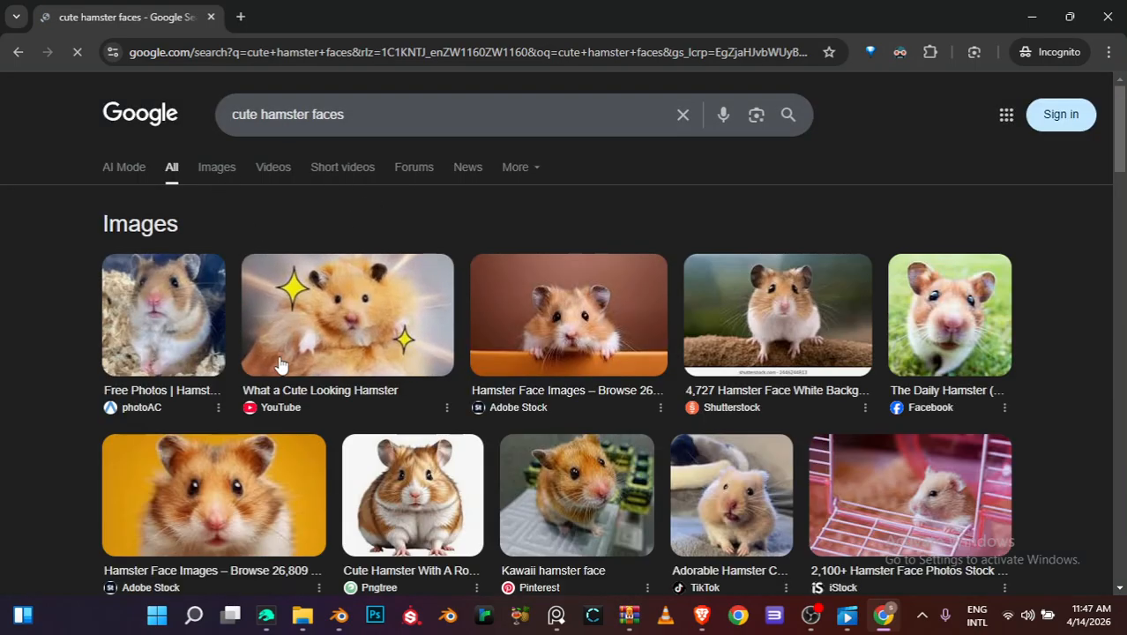
Refine the search to "cute hamster faces no copyright" and switch to the image results
{"action": "left_click", "coordinate": [400, 120]}
{"action": "type", "text": "n"}
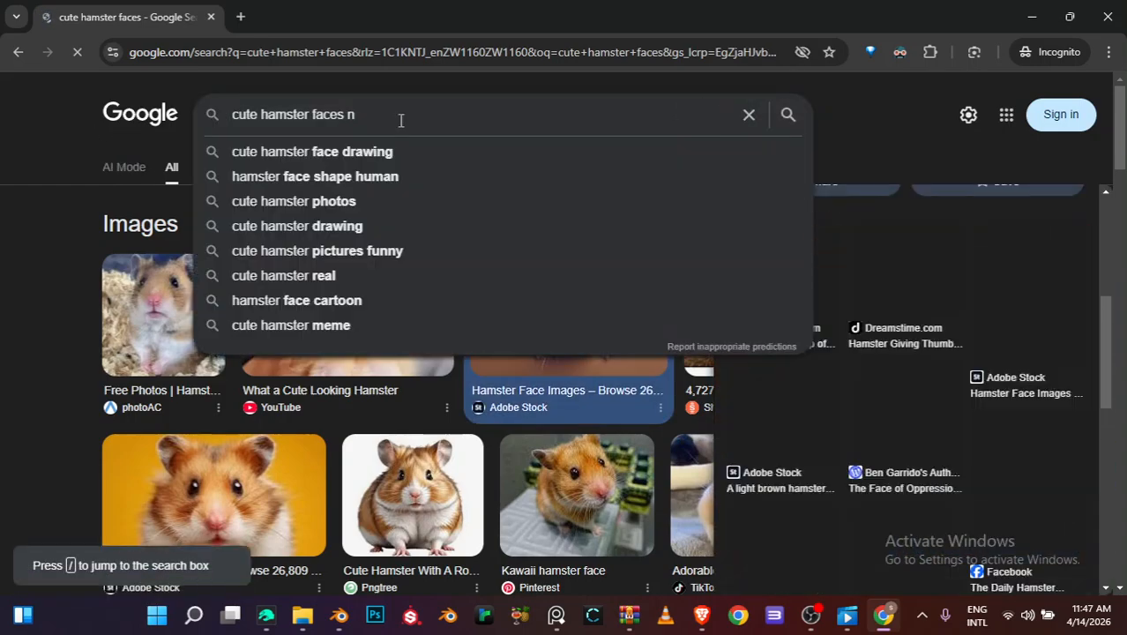
{"action": "type", "text": "o c"}
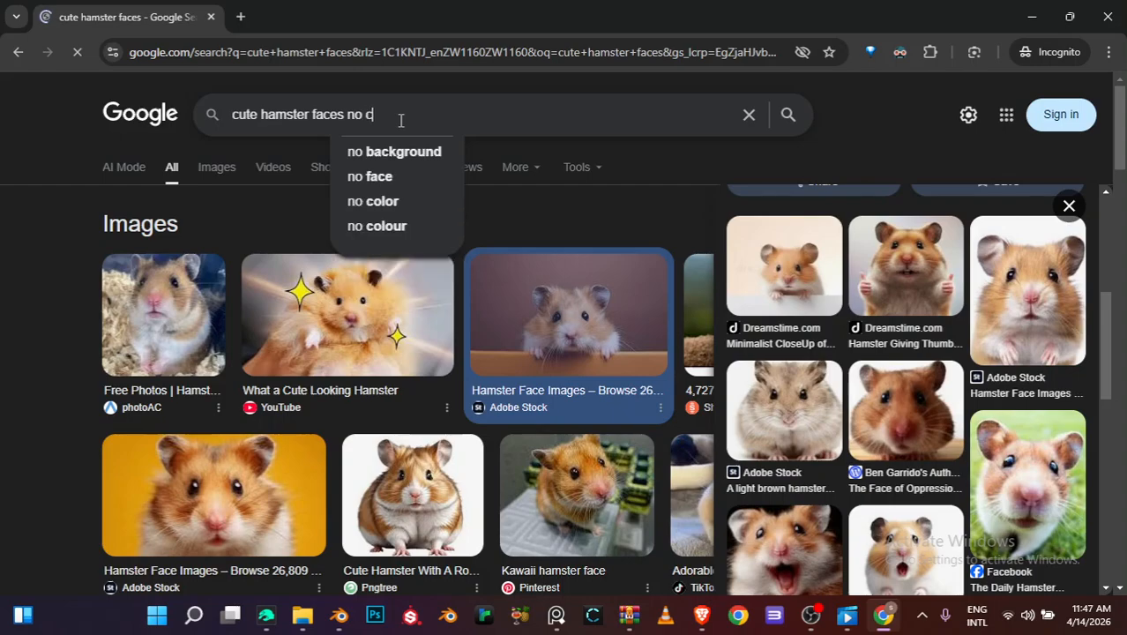
{"action": "type", "text": "opyu"}
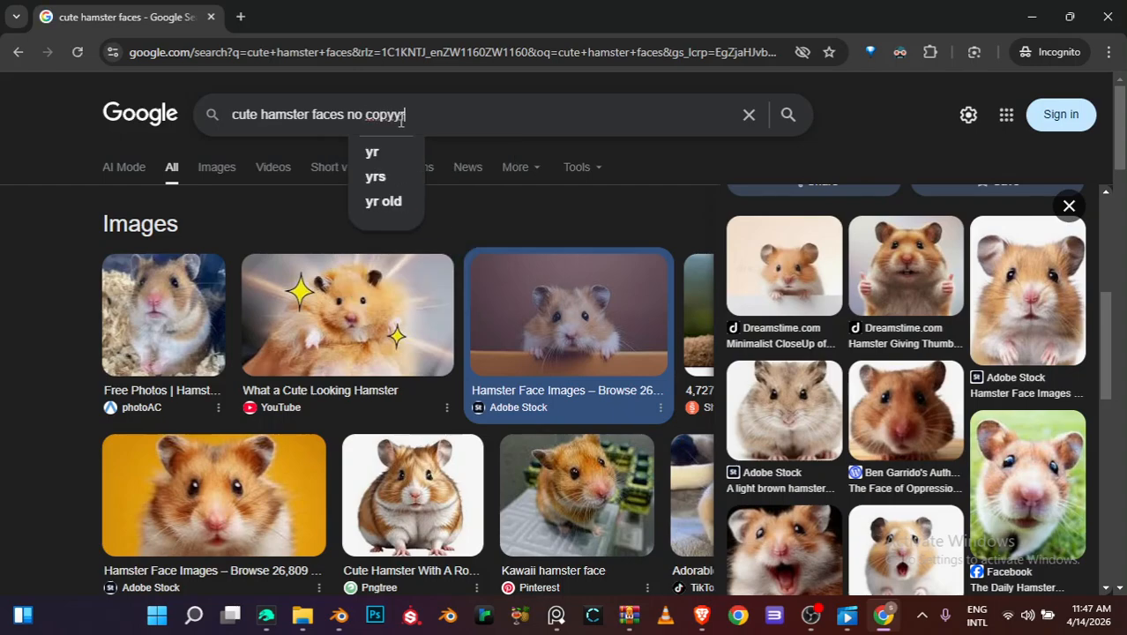
{"action": "key", "text": "BackSpace"}
{"action": "type", "text": "right"}
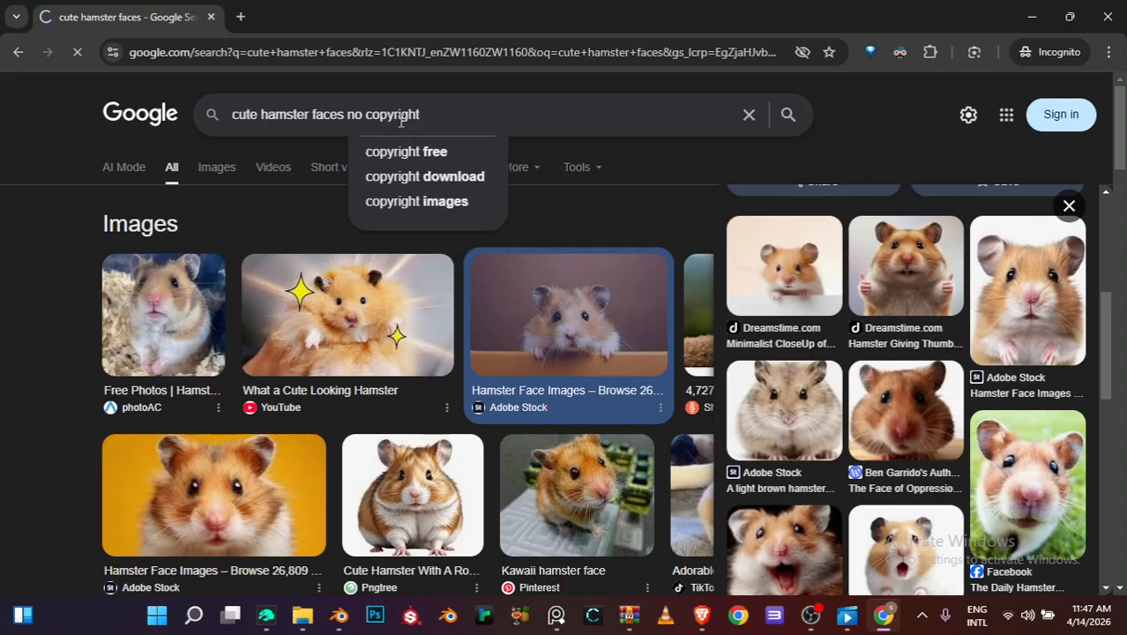
{"action": "key", "text": "Return"}
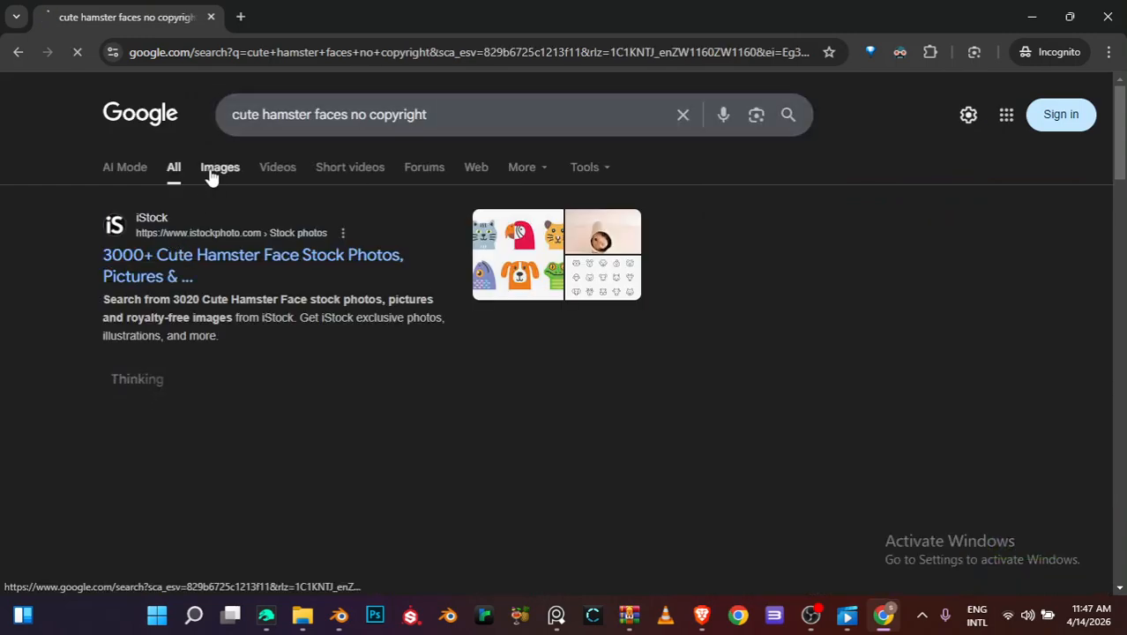
{"action": "left_click", "coordinate": [212, 173]}
Browse the hamster image results for a suitable face and preview the DeviantArt close-up of a sitting hamster
{"action": "scroll", "coordinate": [384, 360], "scroll_direction": "down", "scroll_amount": 3}
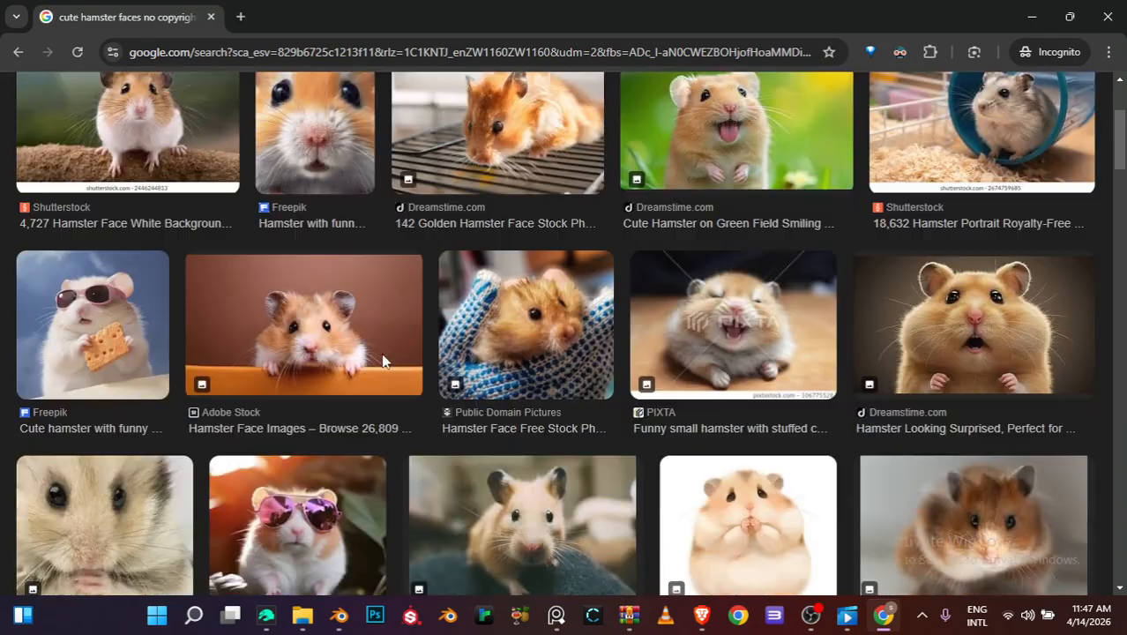
{"action": "scroll", "coordinate": [384, 360], "scroll_direction": "down", "scroll_amount": 5}
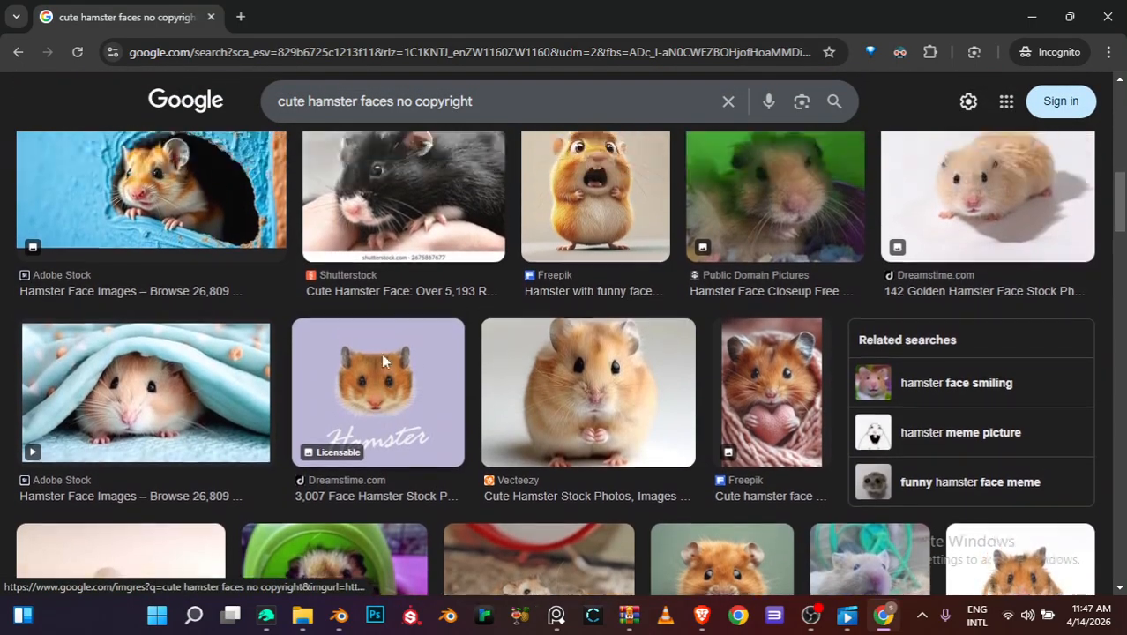
{"action": "scroll", "coordinate": [381, 353], "scroll_direction": "up", "scroll_amount": 2}
{"action": "scroll", "coordinate": [383, 359], "scroll_direction": "down", "scroll_amount": 6}
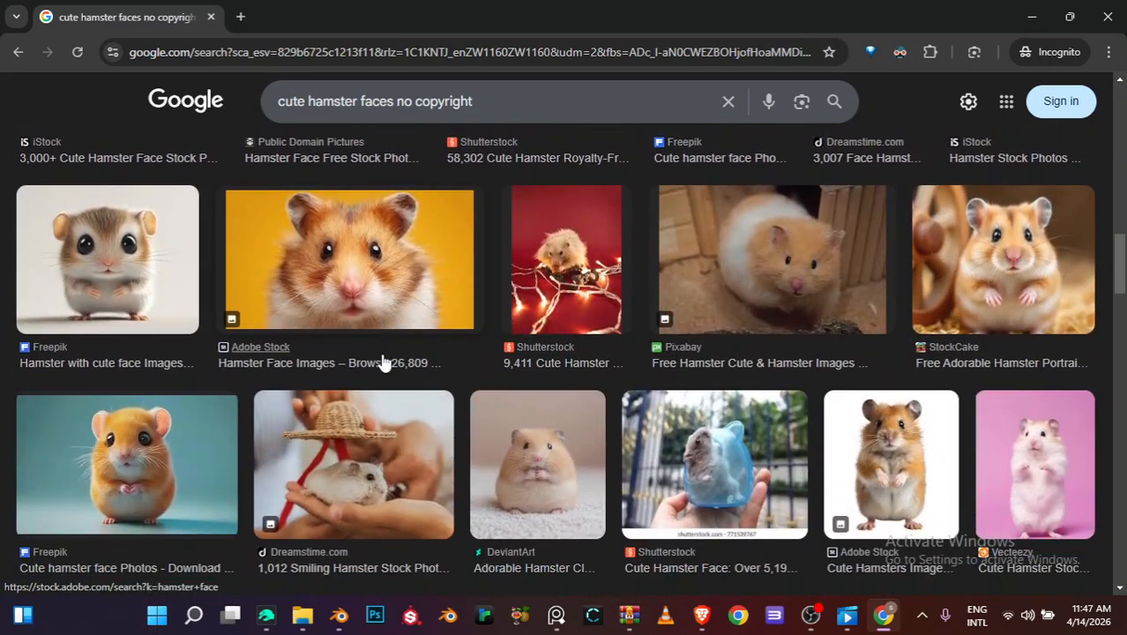
{"action": "scroll", "coordinate": [383, 361], "scroll_direction": "down", "scroll_amount": 3}
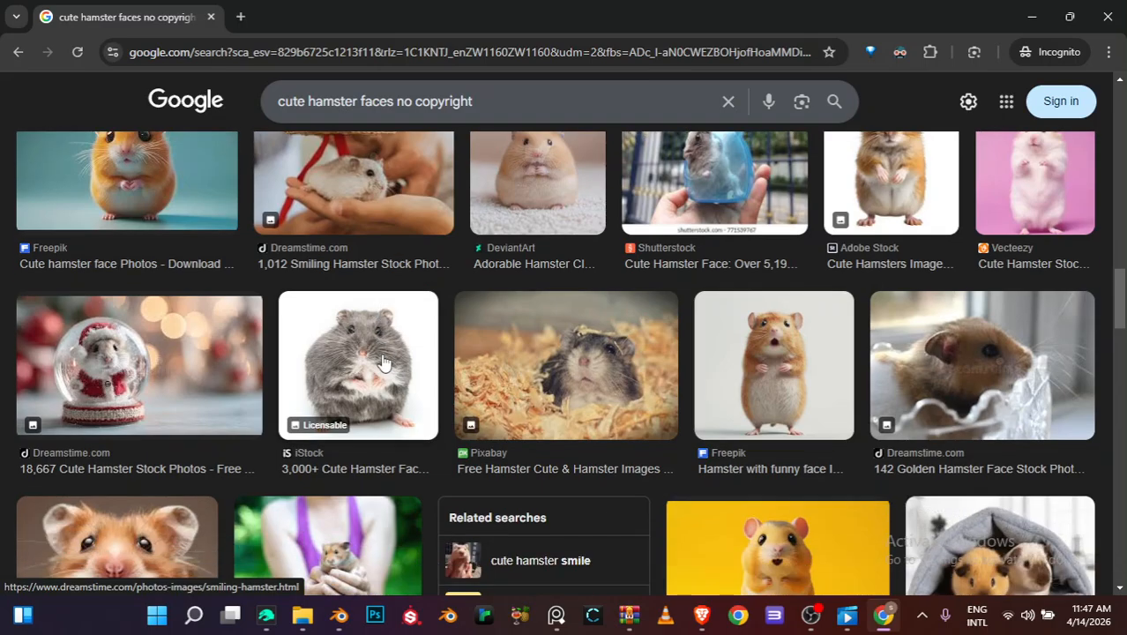
{"action": "scroll", "coordinate": [512, 225], "scroll_direction": "up", "scroll_amount": 1}
{"action": "left_click", "coordinate": [519, 233]}
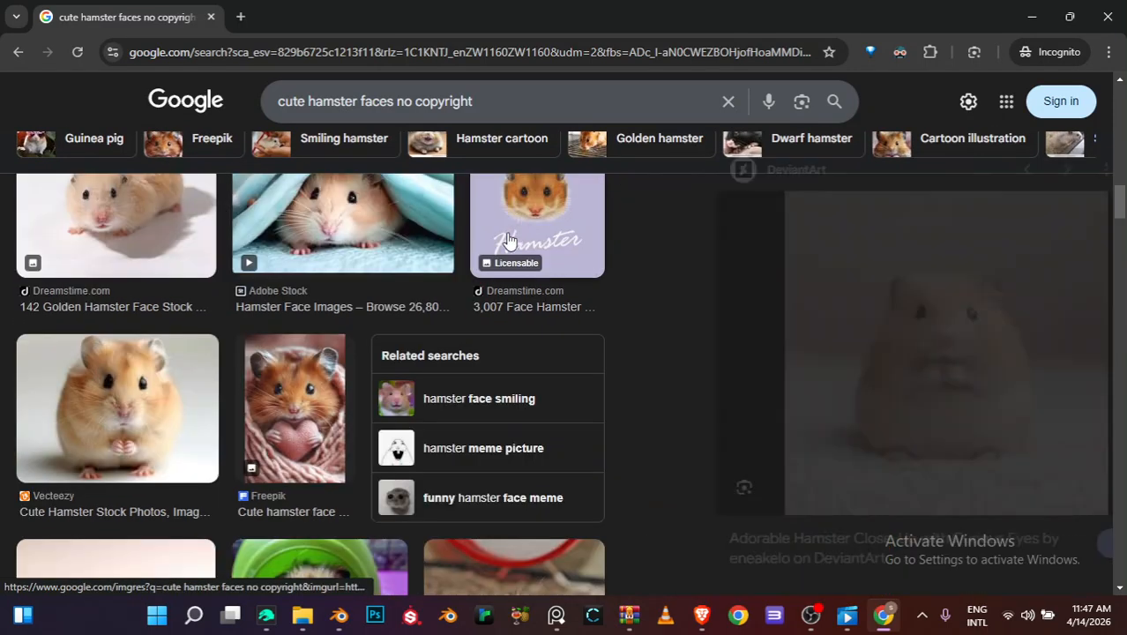
{"action": "scroll", "coordinate": [221, 323], "scroll_direction": "down", "scroll_amount": 5}
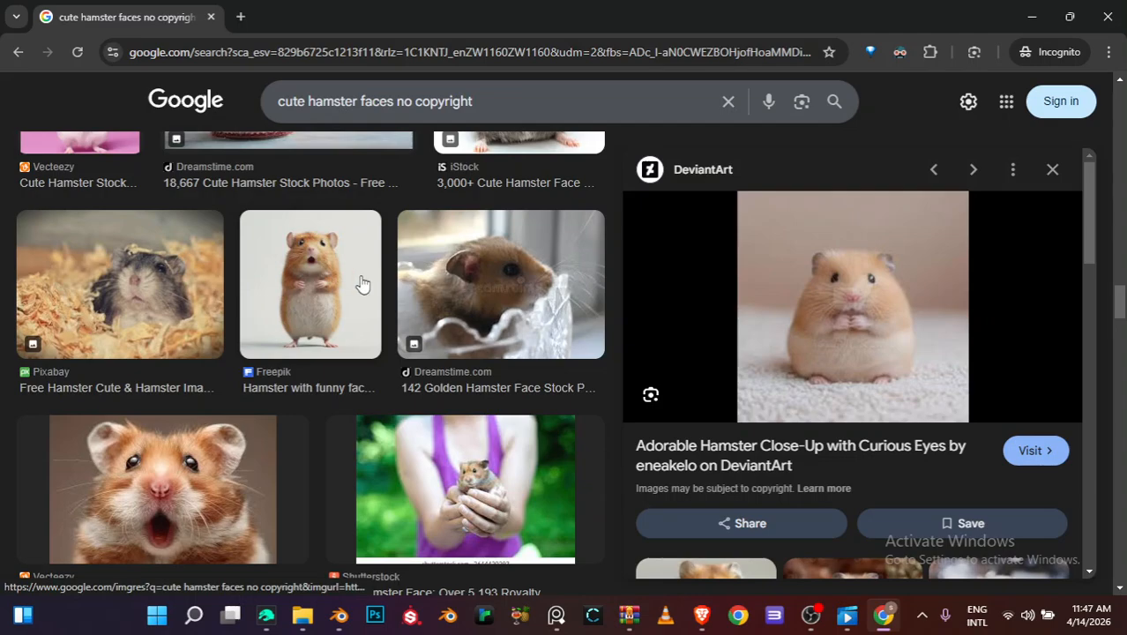
{"action": "scroll", "coordinate": [102, 311], "scroll_direction": "down", "scroll_amount": 2}
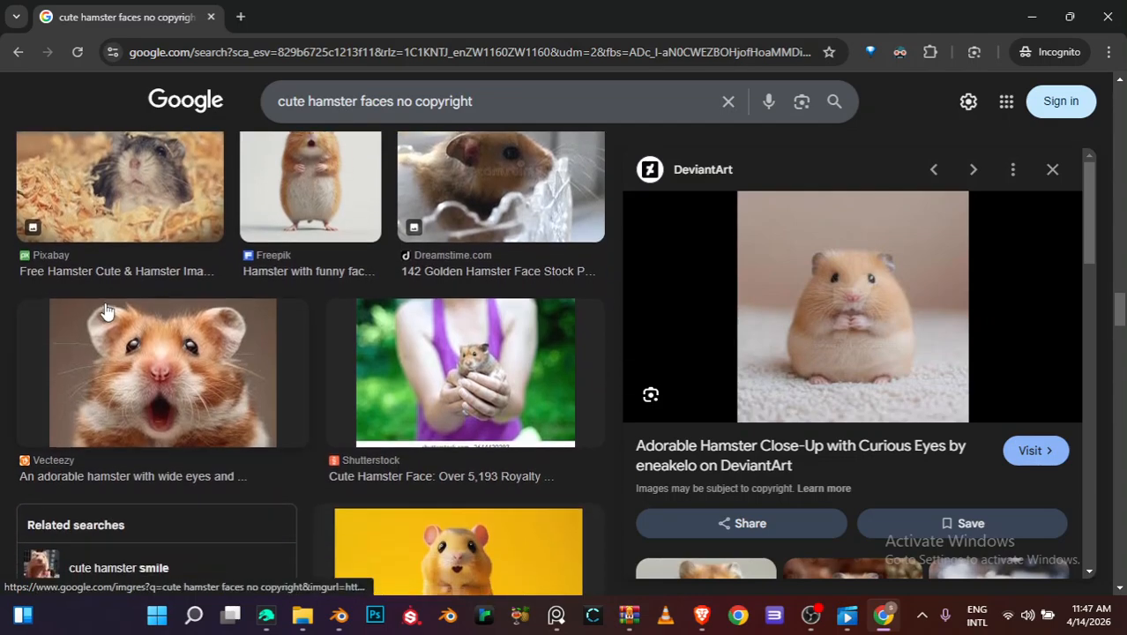
Preview the Vecteezy hamster with wide eyes and an open mouth and start saving it into the For the Tutorial folder
{"action": "left_click", "coordinate": [150, 360]}
{"action": "scroll", "coordinate": [151, 356], "scroll_direction": "down", "scroll_amount": 6}
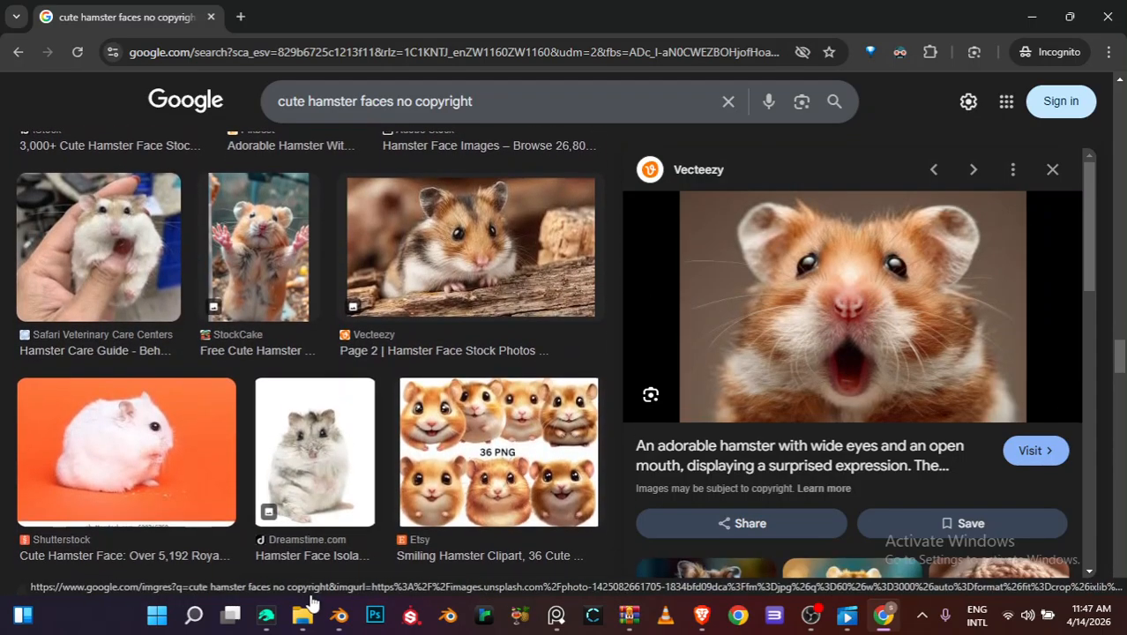
{"action": "right_click", "coordinate": [862, 293]}
{"action": "left_click", "coordinate": [795, 197]}
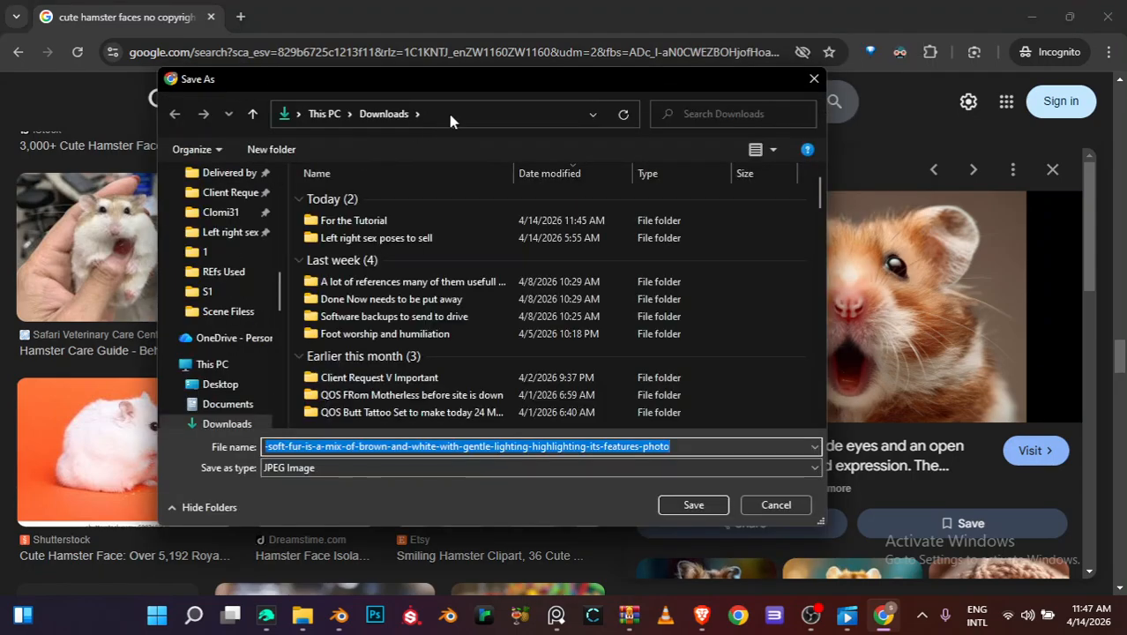
{"action": "left_click", "coordinate": [451, 114]}
{"action": "type", "text": "\"C:\\Users\\Work User 1\\Downloads\\pngwing.com (1).png\""}
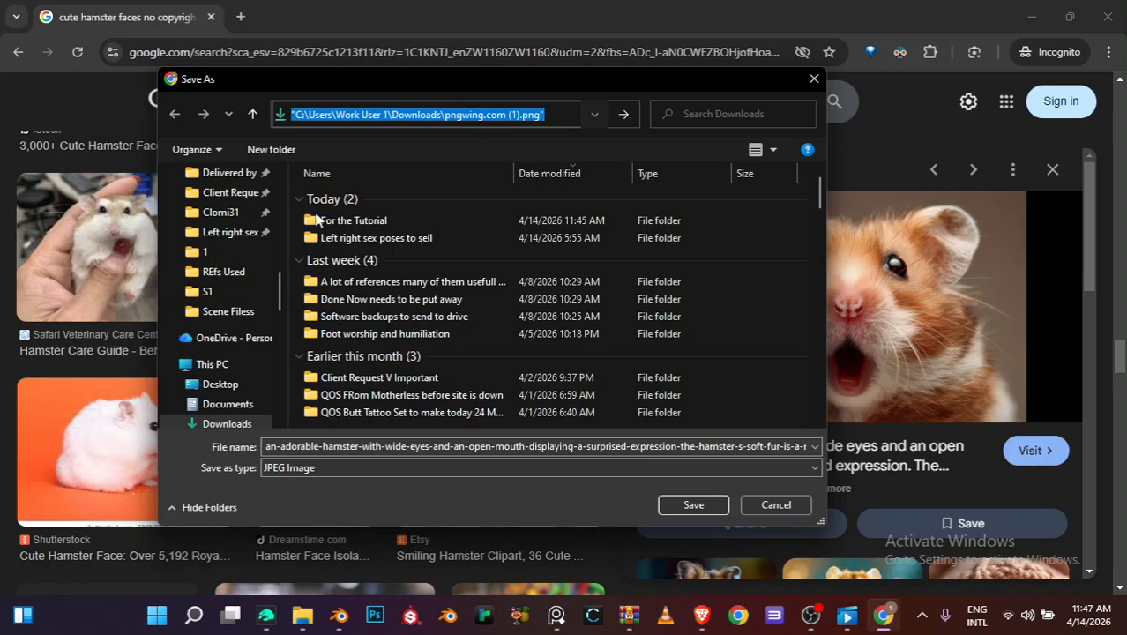
{"action": "double_click", "coordinate": [335, 221]}
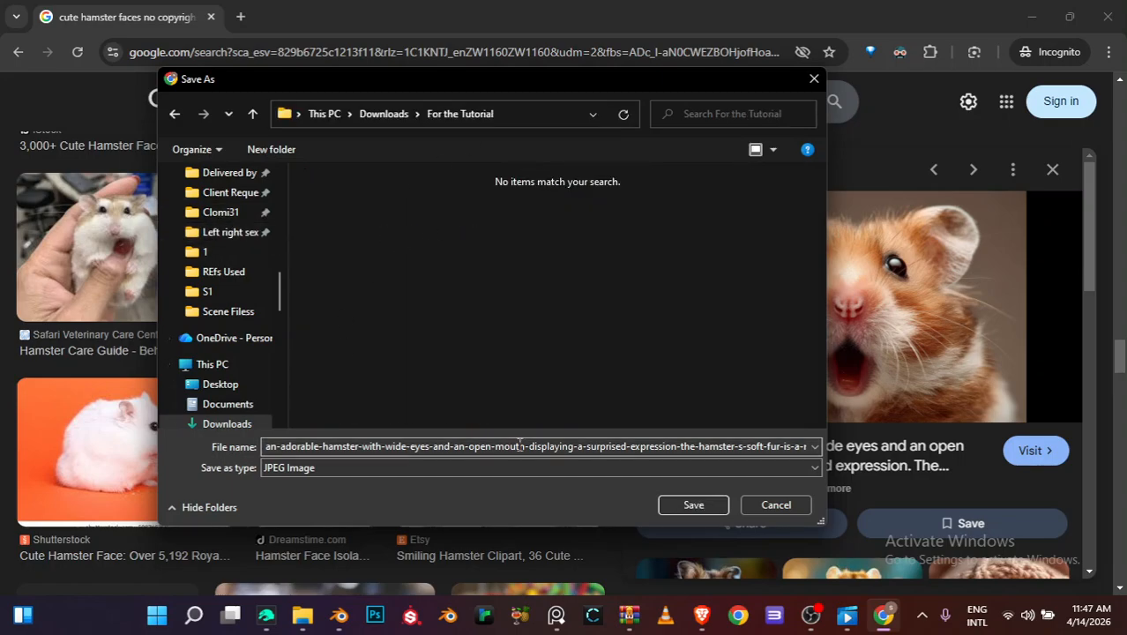
Name the hamster picture "Cute image ed" and save it as a JPEG image
{"action": "left_click", "coordinate": [688, 308]}
{"action": "left_click", "coordinate": [444, 447]}
{"action": "type", "text": "A"}
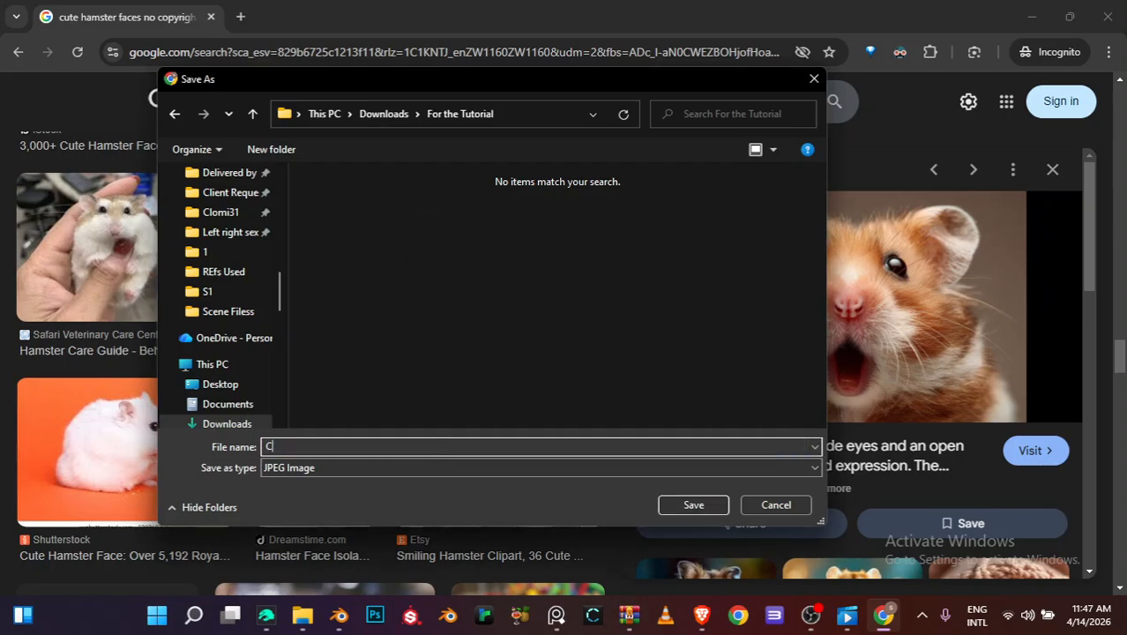
{"action": "type", "text": "ute image ed"}
{"action": "key", "text": "Return"}
Preview the Dreamstime hamster and save it as "ANother Cute hamster image", a JPEG image, in the For the Tutorial folder
{"action": "left_click", "coordinate": [300, 499]}
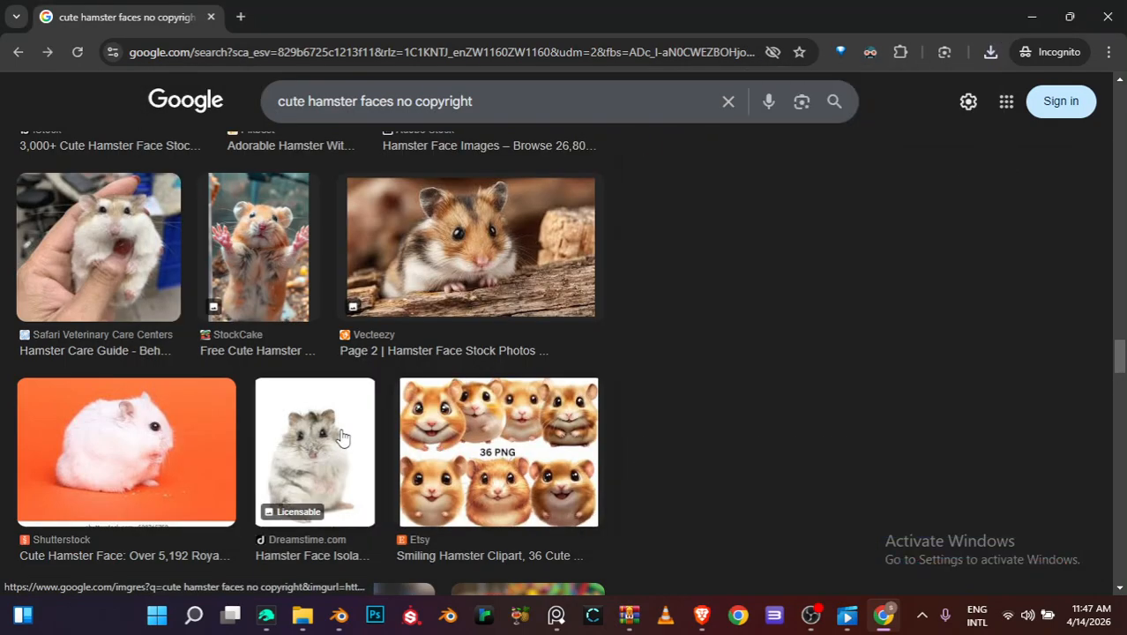
{"action": "right_click", "coordinate": [841, 300]}
{"action": "left_click", "coordinate": [884, 231]}
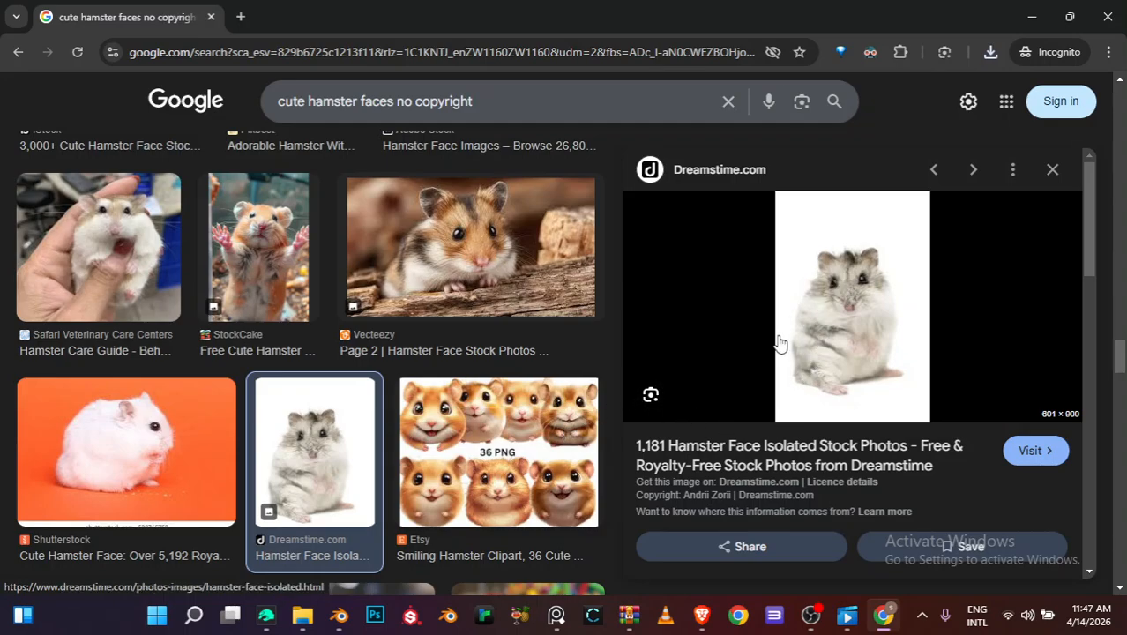
{"action": "left_click", "coordinate": [848, 316]}
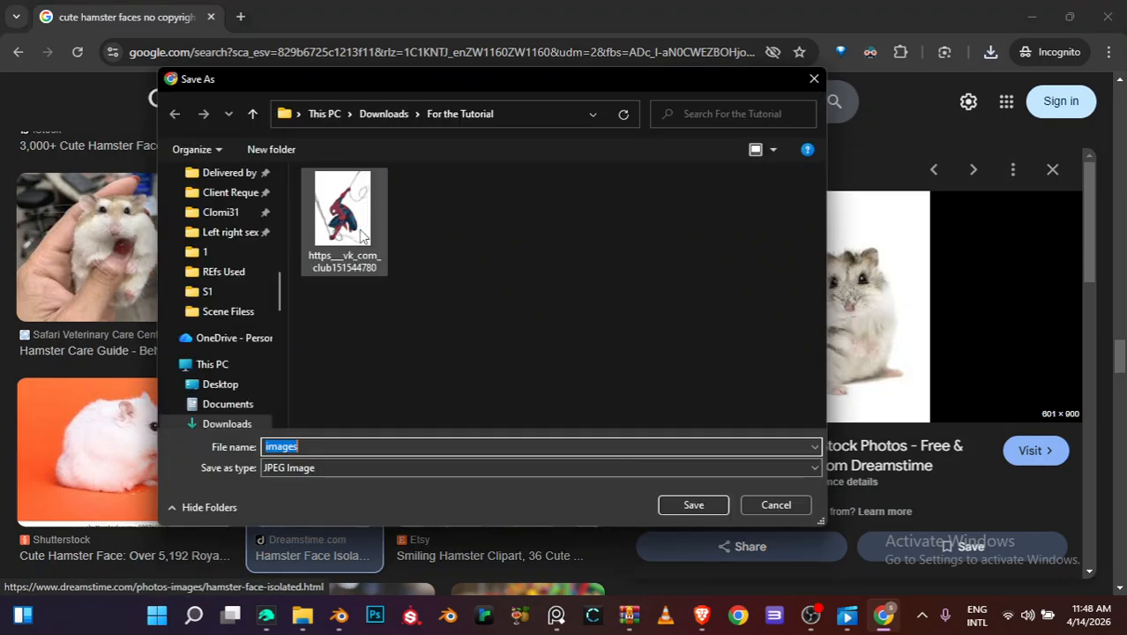
{"action": "left_click", "coordinate": [361, 235]}
{"action": "left_click", "coordinate": [407, 447]}
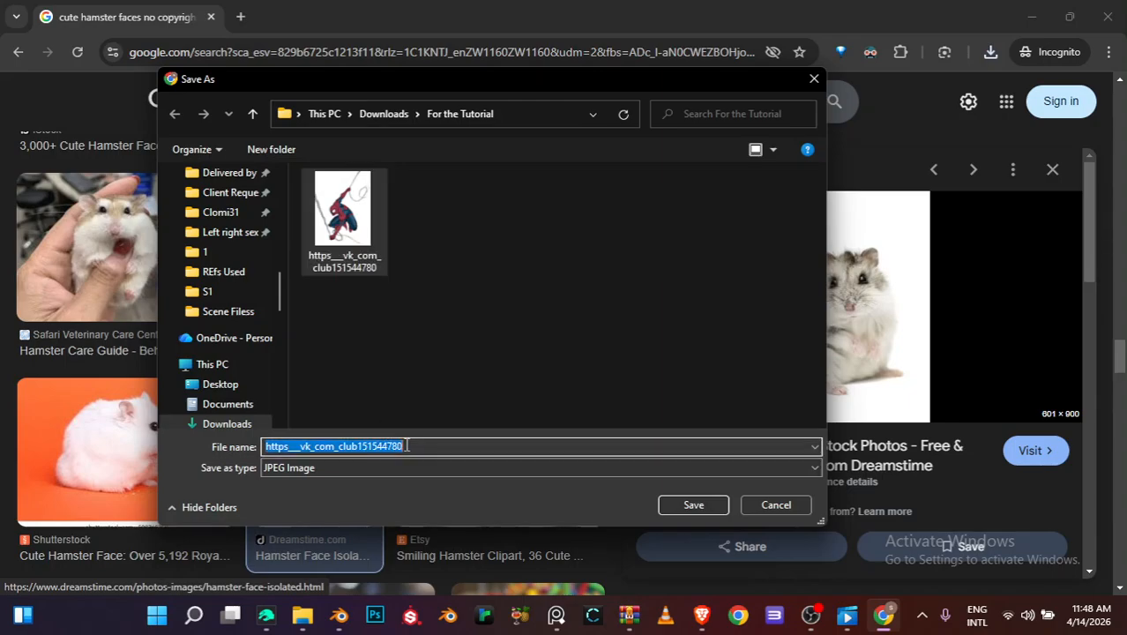
{"action": "type", "text": "ANother"}
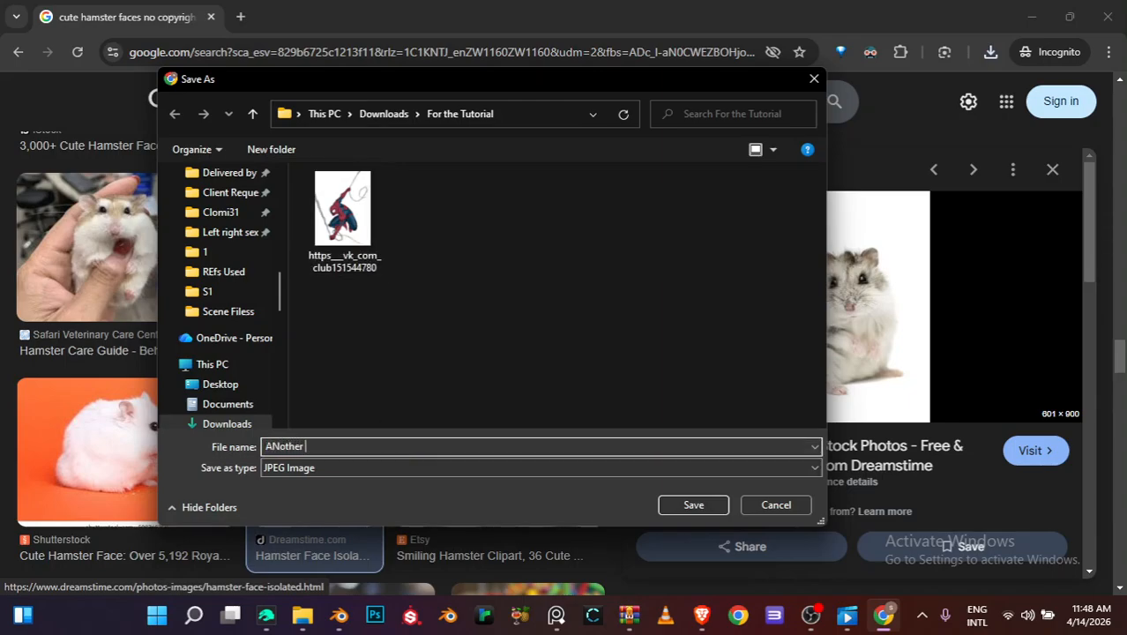
{"action": "type", "text": " Cute hamster image"}
{"action": "key", "text": "Return"}
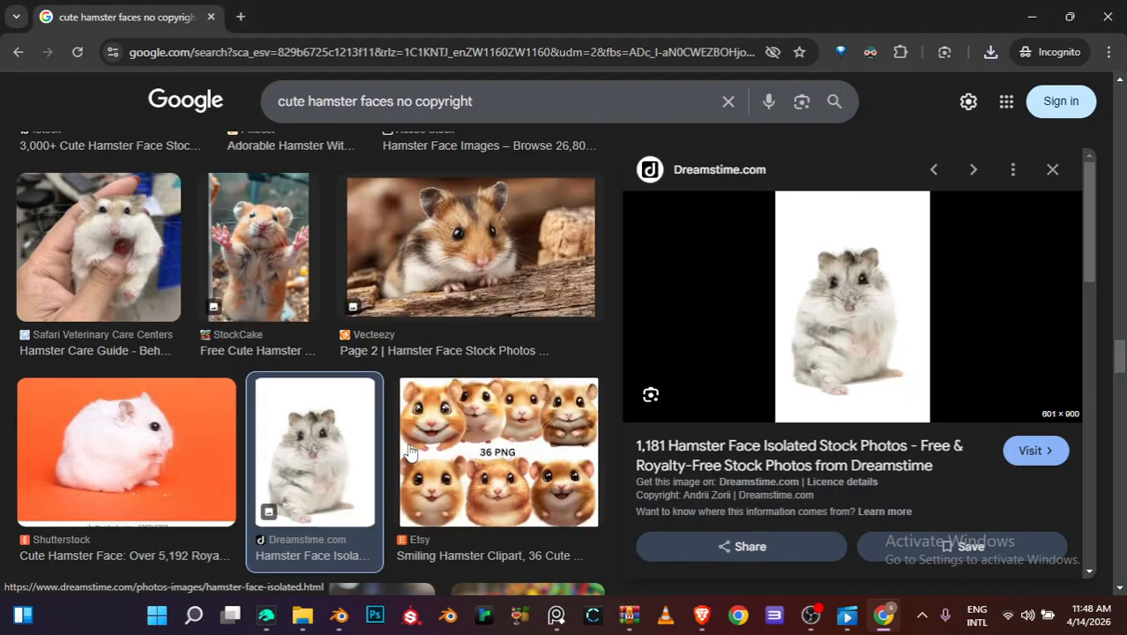
Look through the open Daz Studio windows and switch to the empty scene in Daz Studio 4.24 [5]
{"action": "mouse_move", "coordinate": [231, 618]}
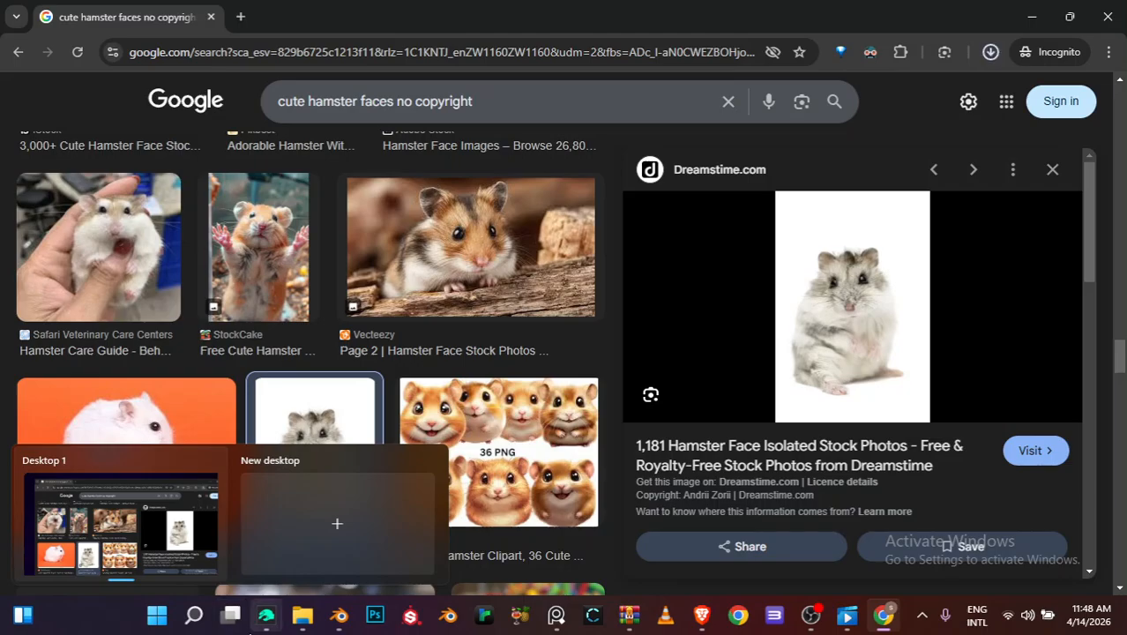
{"action": "mouse_move", "coordinate": [267, 616]}
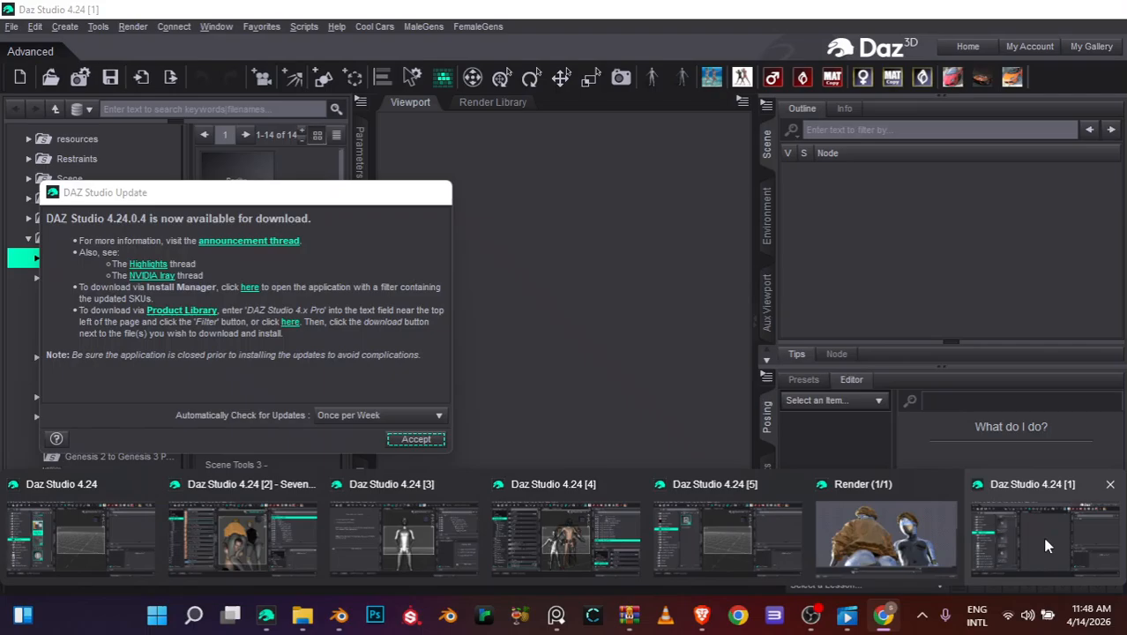
{"action": "mouse_move", "coordinate": [394, 525]}
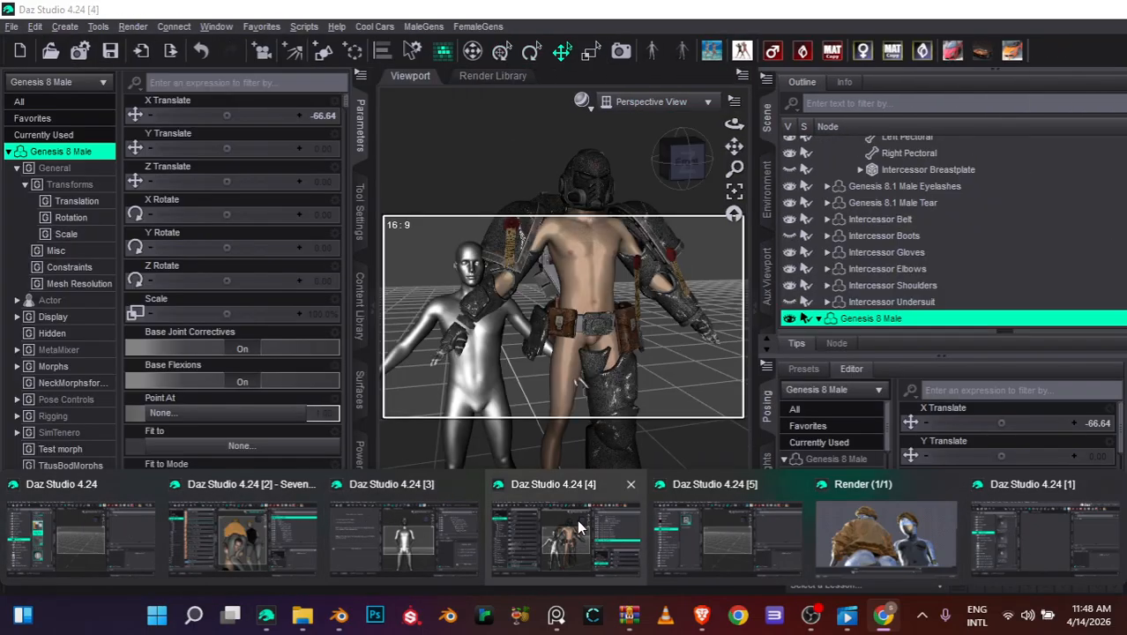
{"action": "mouse_move", "coordinate": [678, 526]}
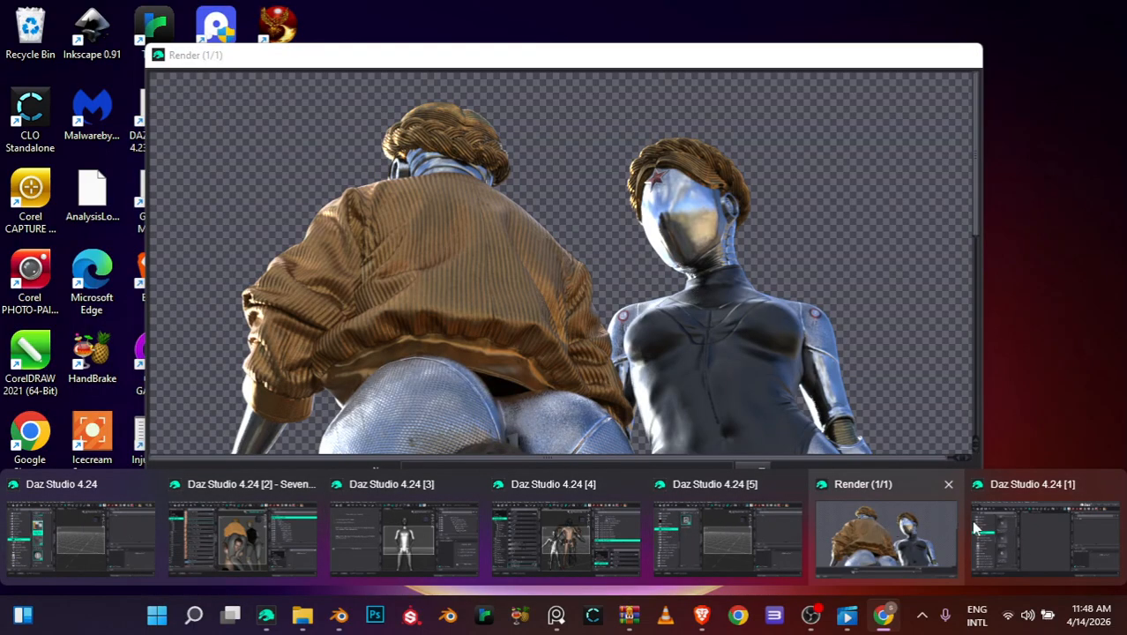
{"action": "mouse_move", "coordinate": [997, 528]}
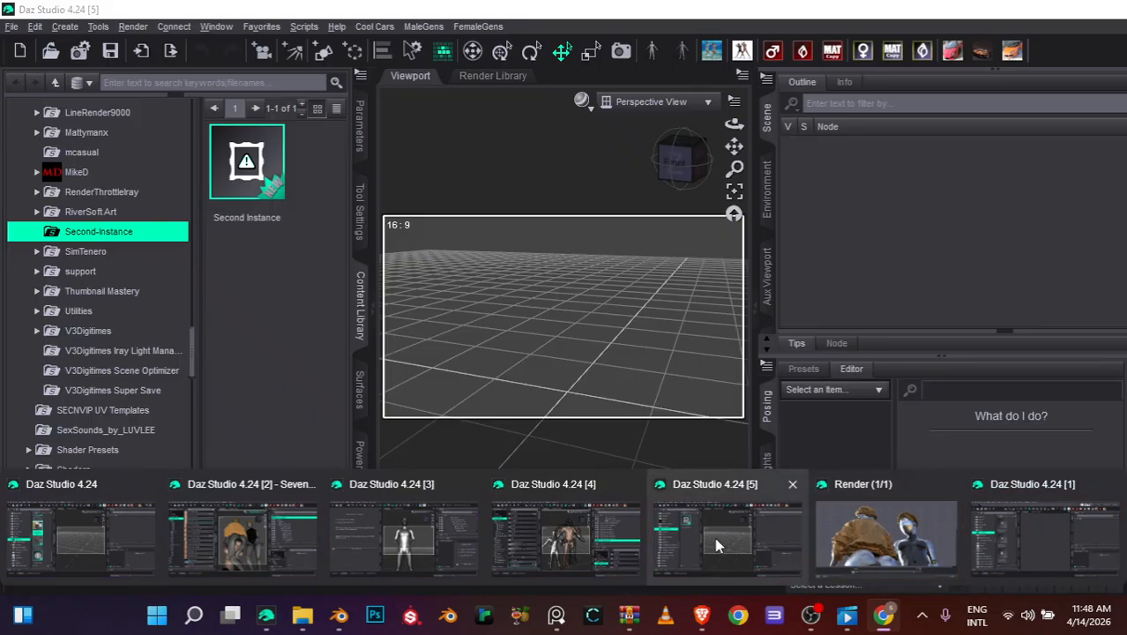
{"action": "left_click", "coordinate": [715, 537]}
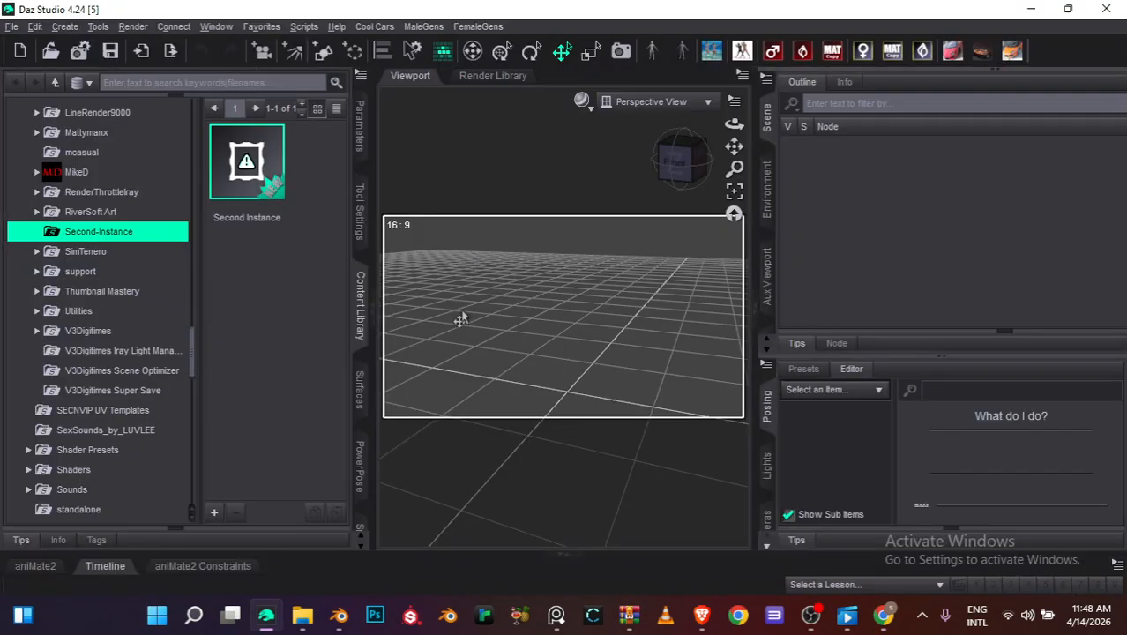
{"action": "left_click", "coordinate": [811, 615]}
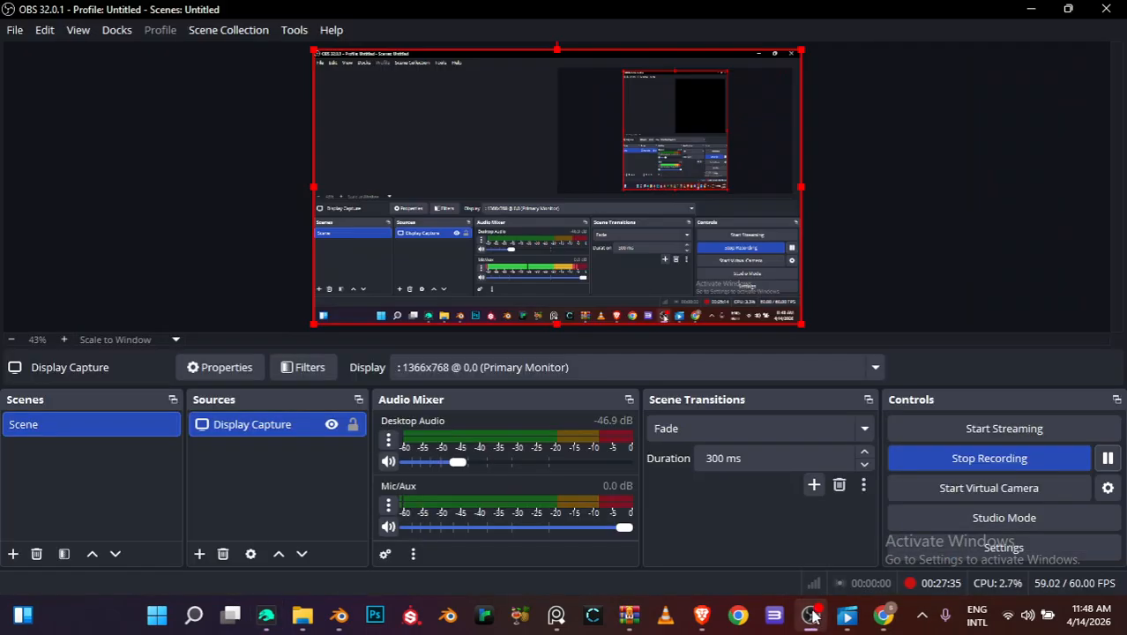
{"action": "left_click", "coordinate": [1031, 9]}
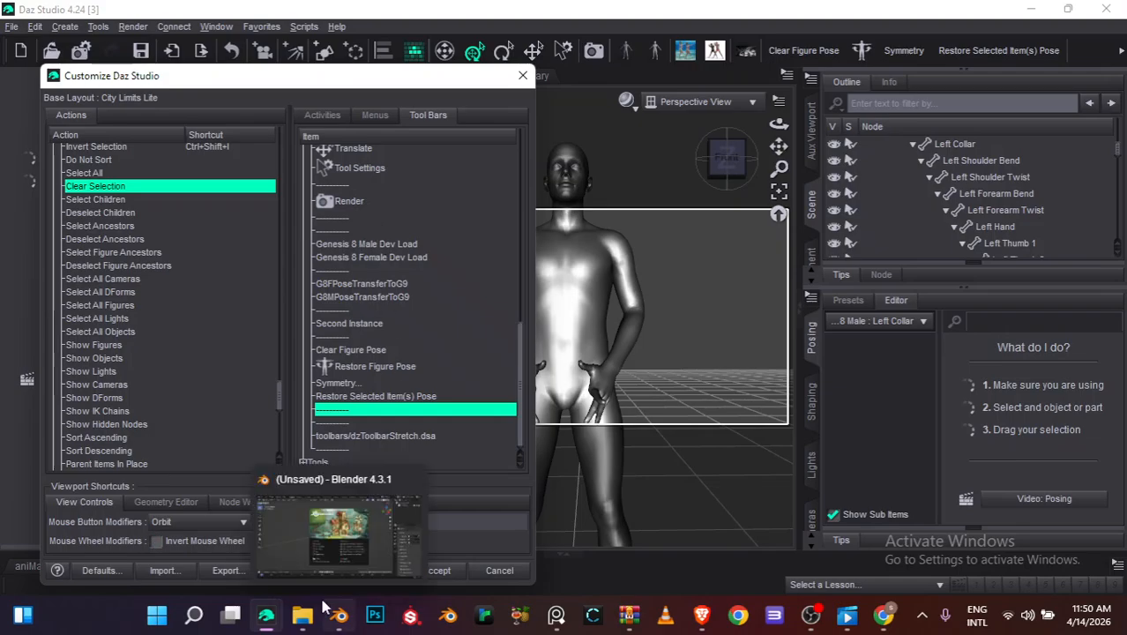
Switch to File Explorer and copy the path of the For the Tutorial folder containing the saved hamster pictures
{"action": "mouse_move", "coordinate": [318, 608]}
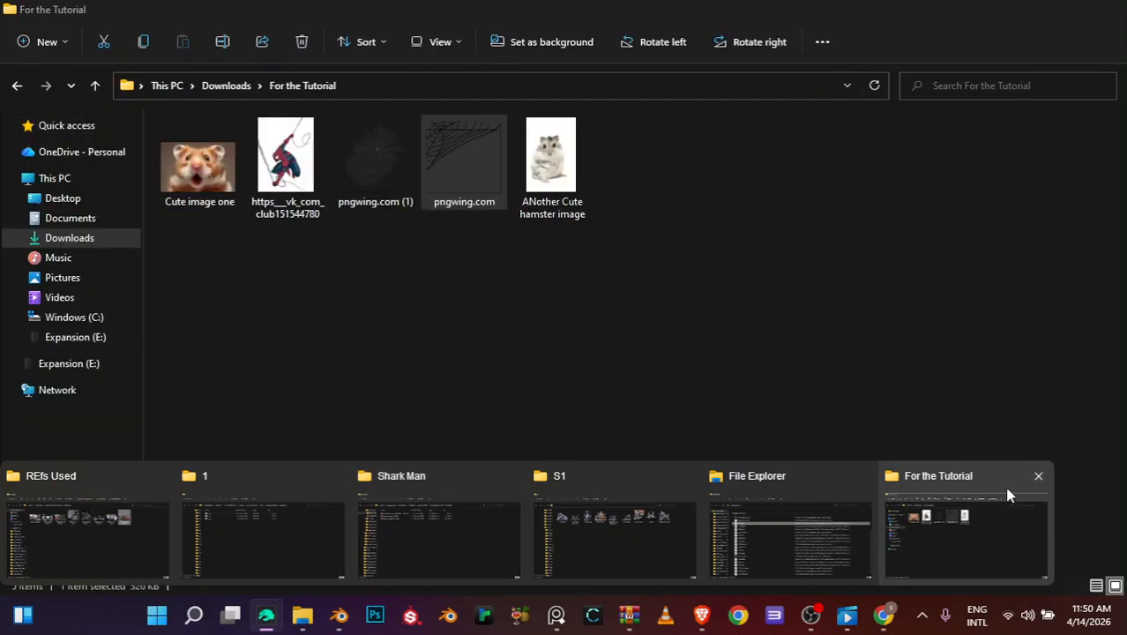
{"action": "left_click", "coordinate": [1001, 513]}
{"action": "left_click", "coordinate": [534, 87]}
{"action": "key", "text": "ctrl+c"}
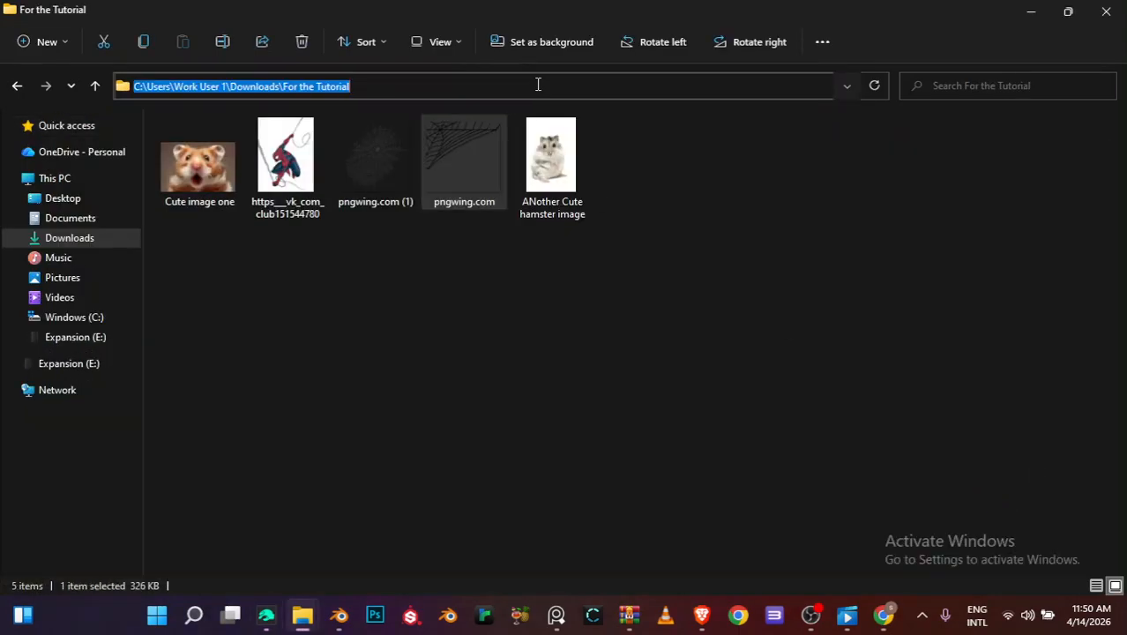
{"action": "key", "text": "BackSpace"}
{"action": "left_click", "coordinate": [543, 181]}
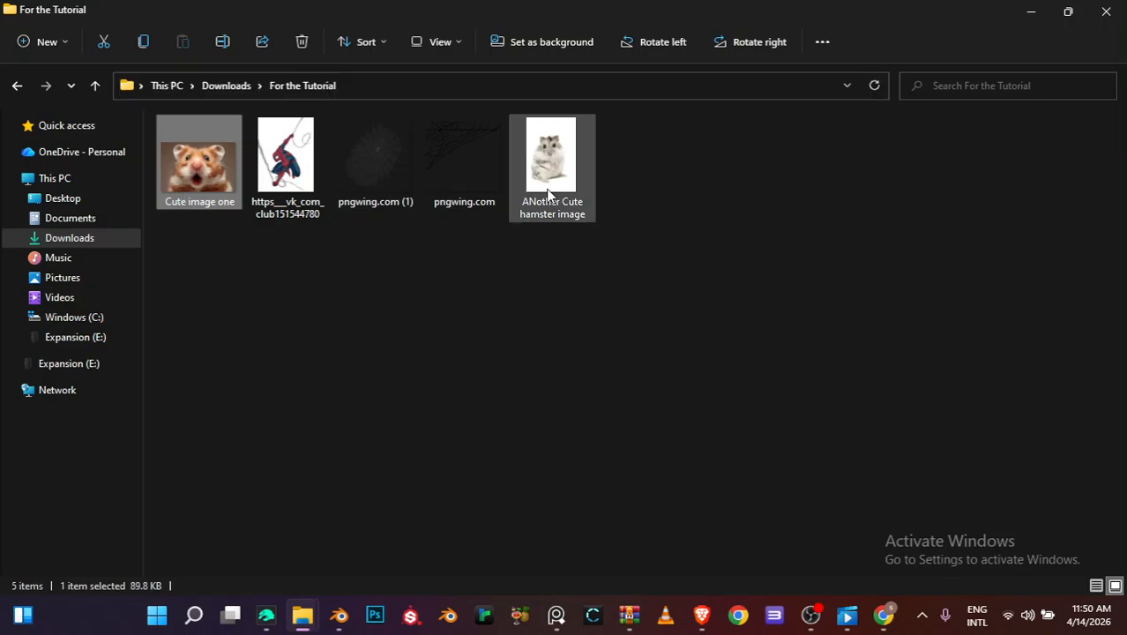
{"action": "left_click", "coordinate": [959, 218]}
{"action": "left_click", "coordinate": [1029, 8]}
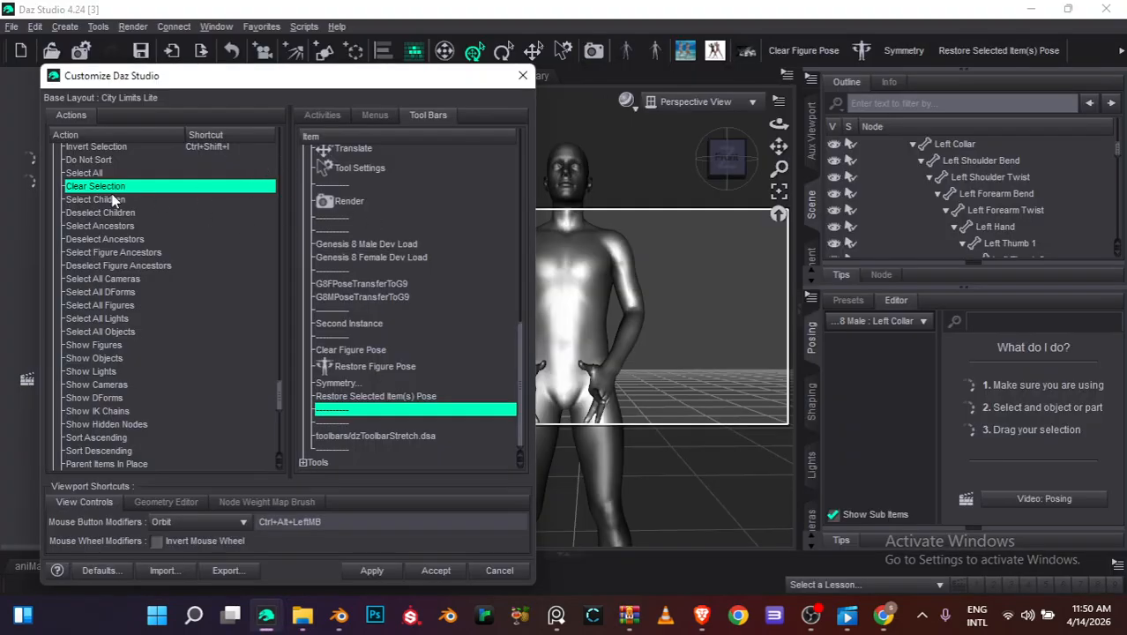
Remove the Restore Figure Pose and Clear Figure Pose items from the toolbar in Daz Studio's customization dialog
{"action": "scroll", "coordinate": [393, 403], "scroll_direction": "up", "scroll_amount": 10}
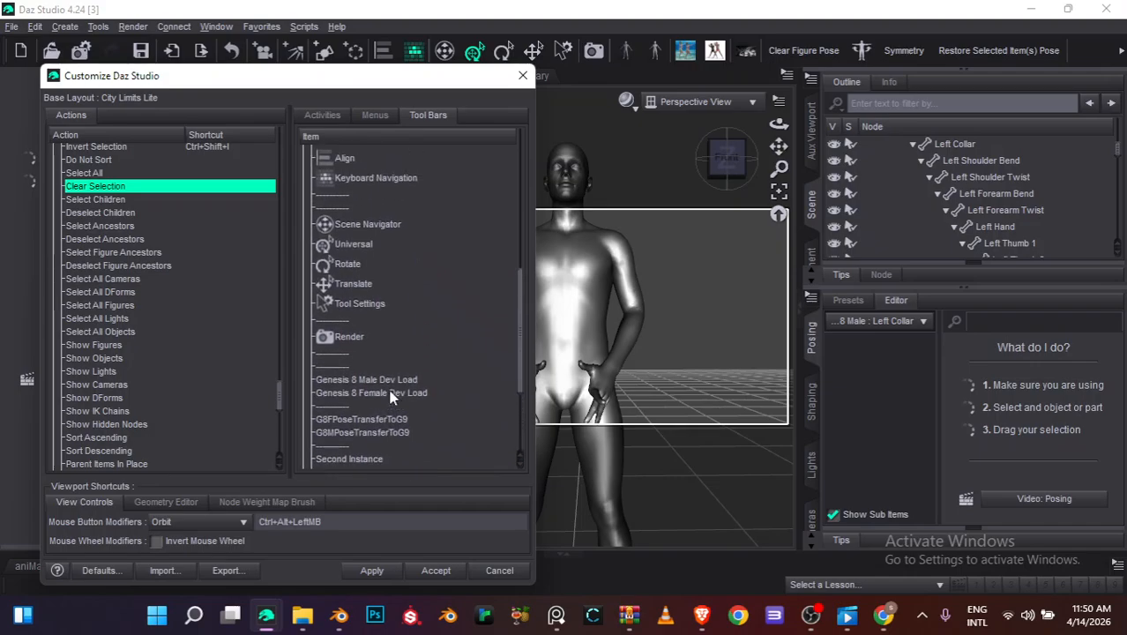
{"action": "scroll", "coordinate": [221, 203], "scroll_direction": "up", "scroll_amount": 4}
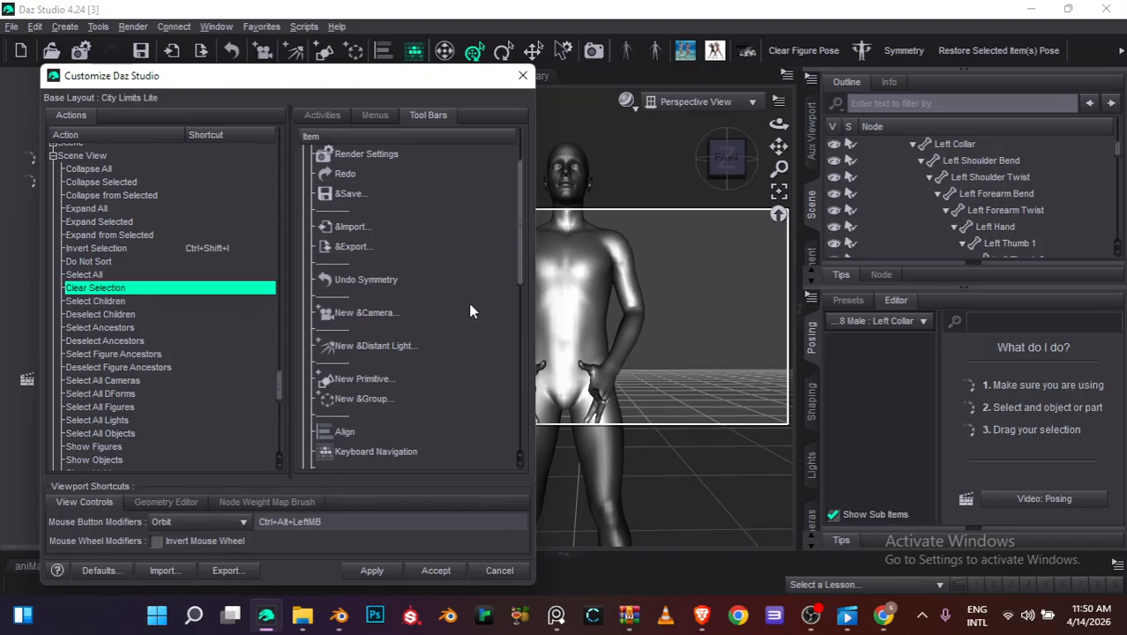
{"action": "scroll", "coordinate": [468, 302], "scroll_direction": "down", "scroll_amount": 6}
{"action": "scroll", "coordinate": [358, 370], "scroll_direction": "down", "scroll_amount": 3}
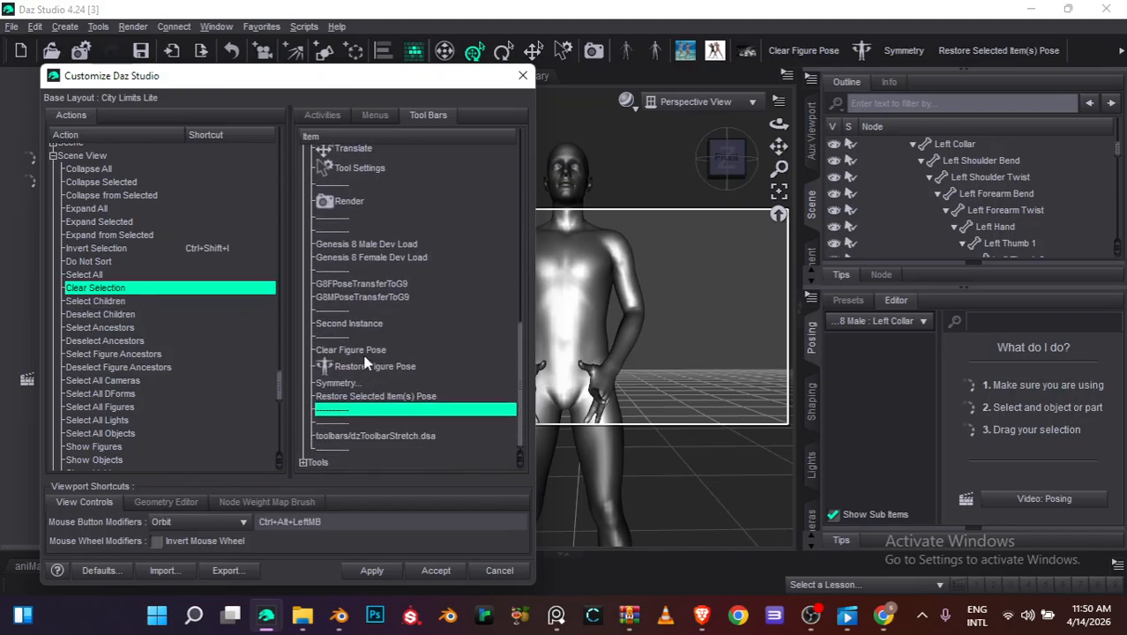
{"action": "left_click", "coordinate": [366, 365]}
{"action": "right_click", "coordinate": [366, 364]}
{"action": "left_click", "coordinate": [392, 377]}
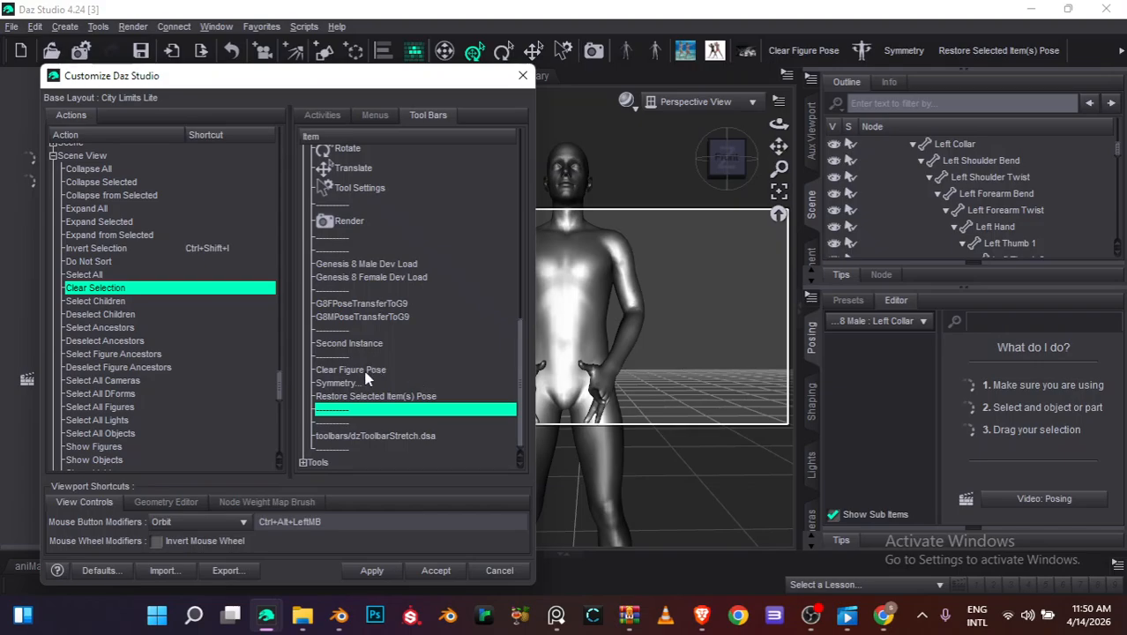
{"action": "right_click", "coordinate": [365, 371]}
{"action": "left_click", "coordinate": [389, 379]}
Remove the Restore Selected Item(s) Pose and Symmetry items from the toolbar
{"action": "left_click", "coordinate": [348, 398]}
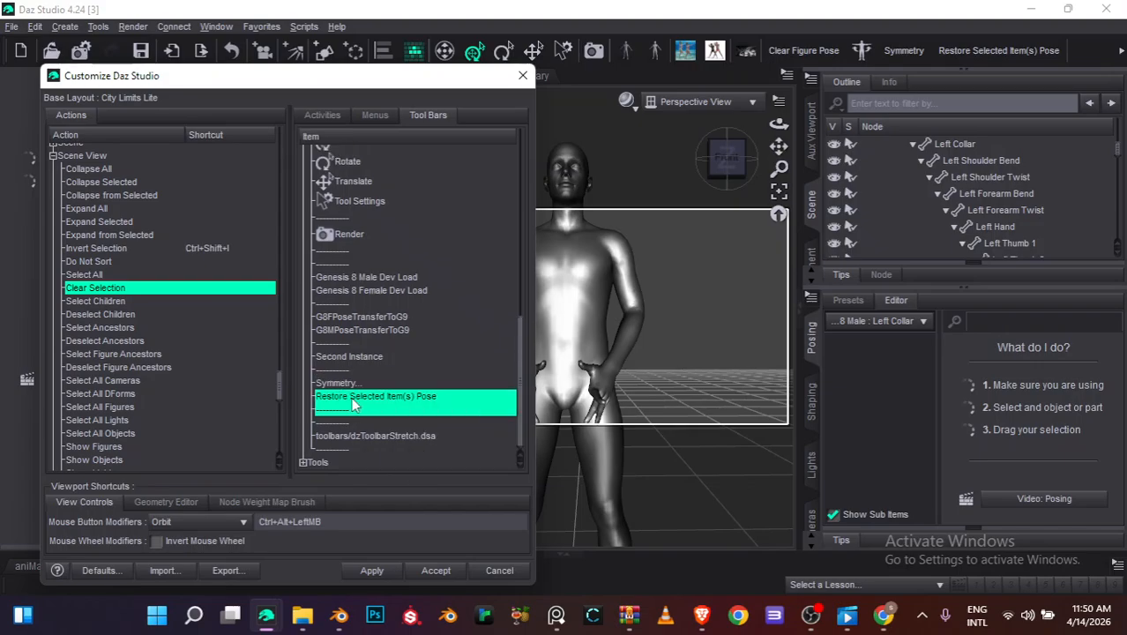
{"action": "right_click", "coordinate": [349, 397]}
{"action": "left_click", "coordinate": [384, 408]}
{"action": "left_click", "coordinate": [359, 399]}
{"action": "right_click", "coordinate": [359, 399]}
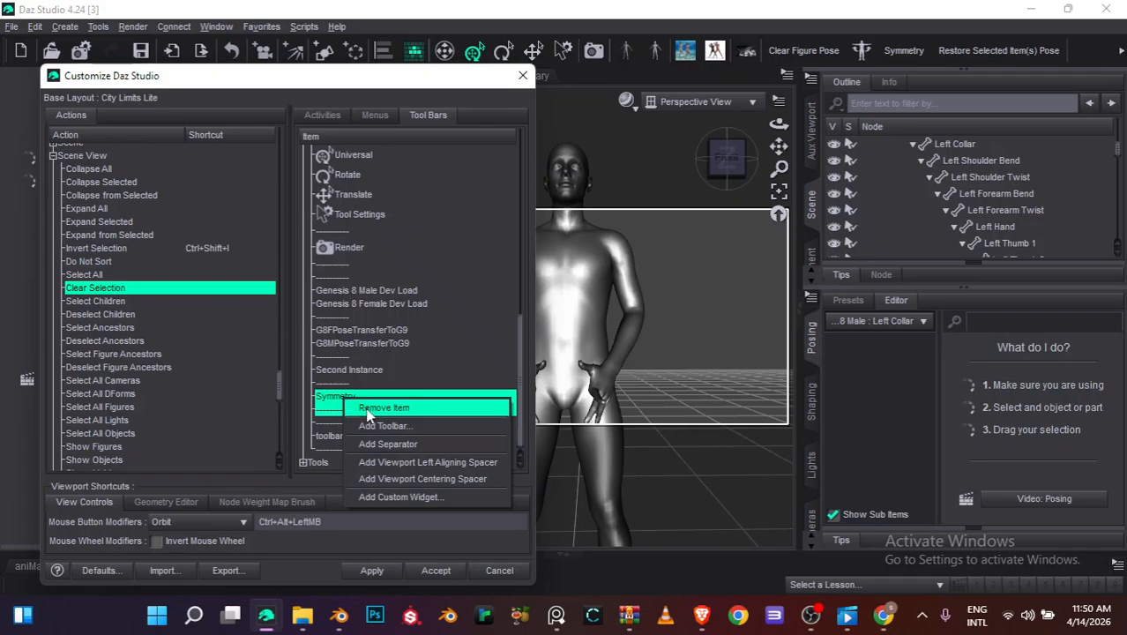
{"action": "left_click", "coordinate": [365, 408]}
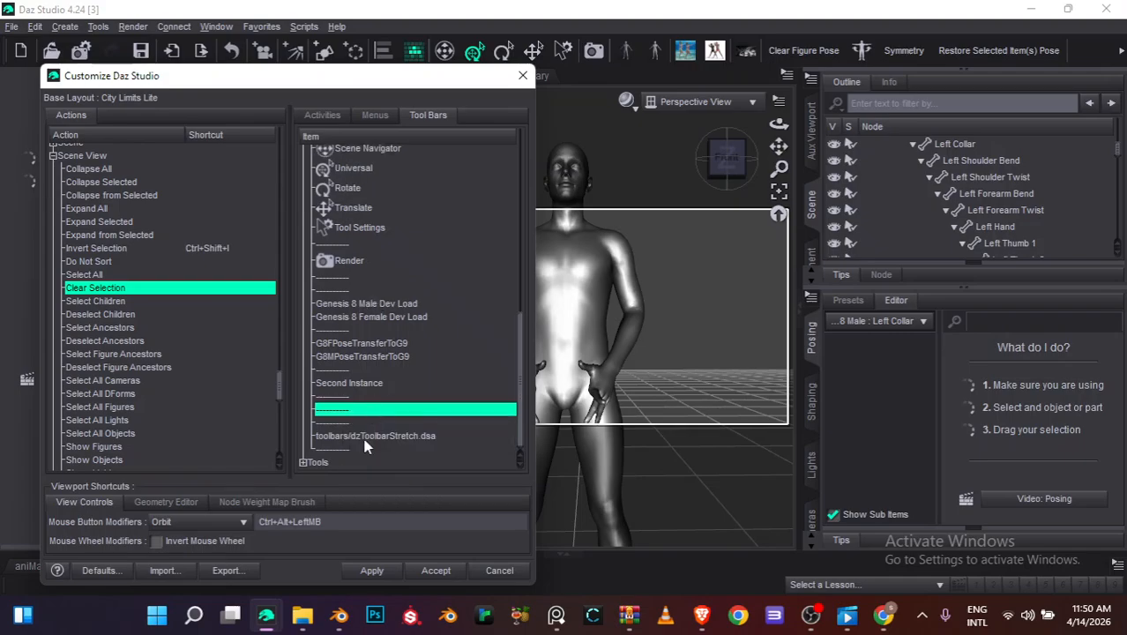
Start changing the icon of the Select Children action and browse to the For the Tutorial folder using the copied path
{"action": "left_click", "coordinate": [113, 303]}
{"action": "right_click", "coordinate": [113, 303]}
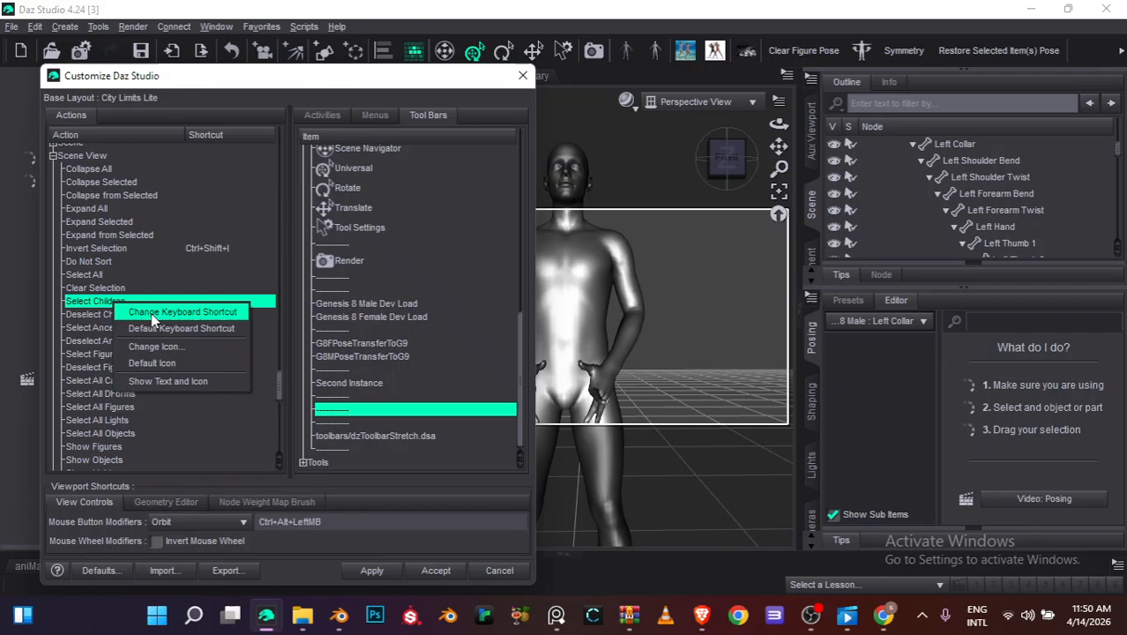
{"action": "left_click", "coordinate": [221, 338]}
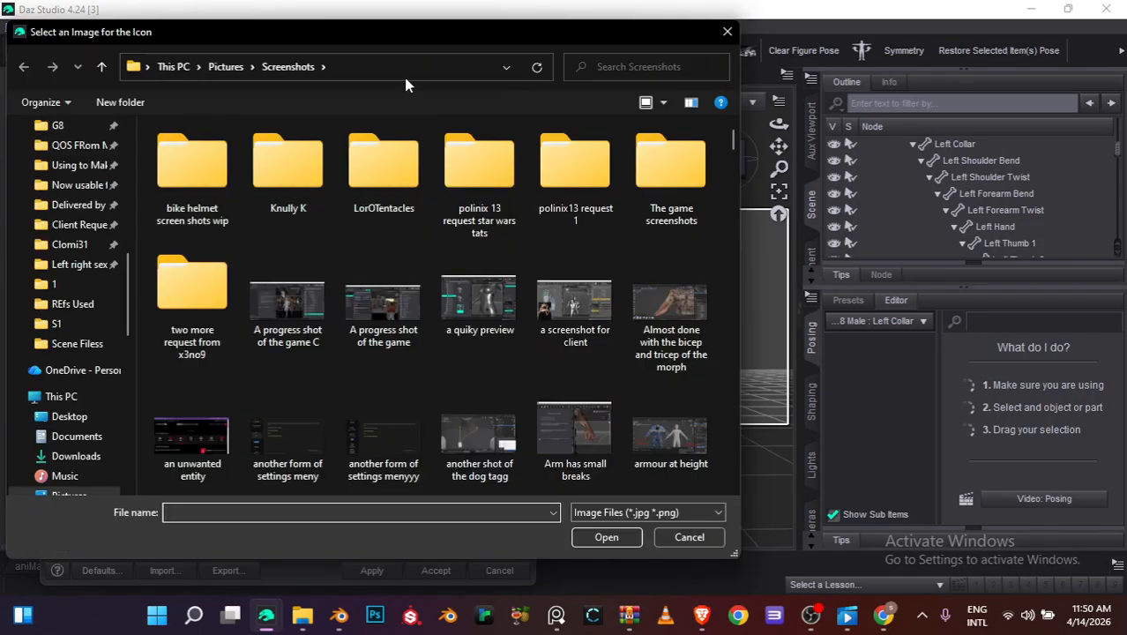
{"action": "left_click", "coordinate": [405, 77]}
{"action": "key", "text": "ctrl+v"}
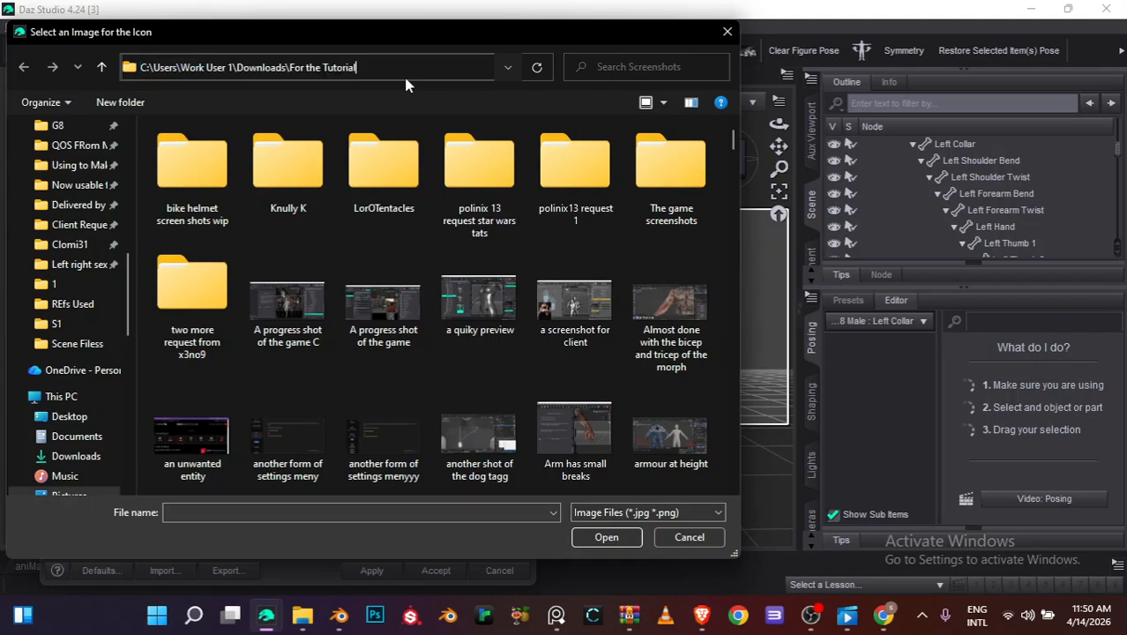
{"action": "key", "text": "Return"}
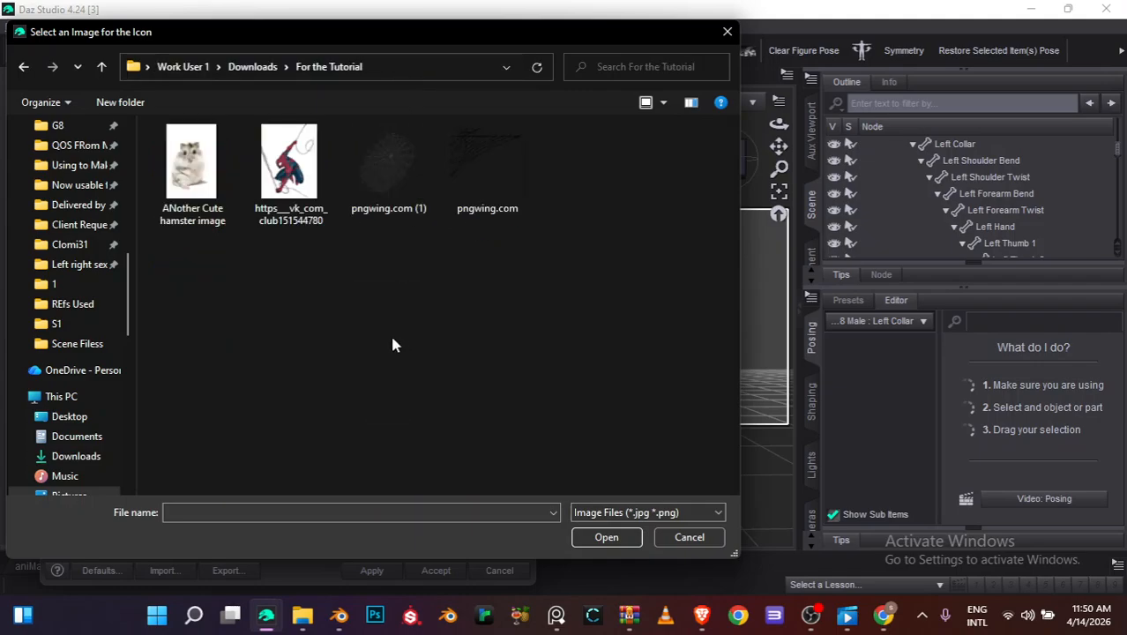
Select "ANother Cute hamster image" as the icon picture and collapse the Quick access group
{"action": "left_click", "coordinate": [174, 182]}
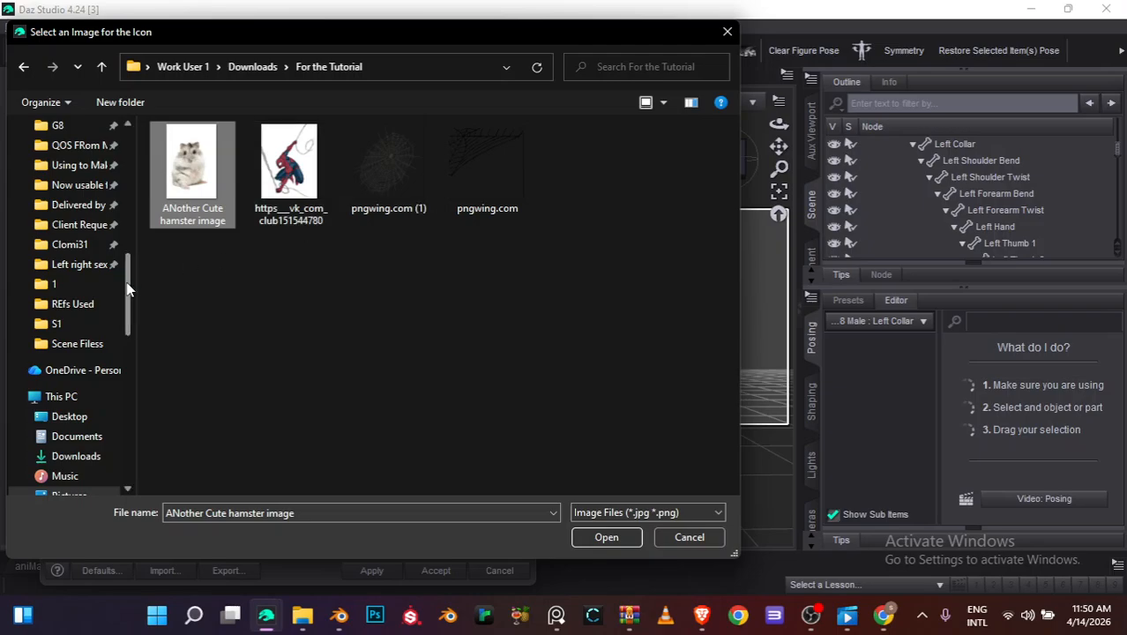
{"action": "scroll", "coordinate": [127, 288], "scroll_direction": "up", "scroll_amount": 10}
{"action": "left_click", "coordinate": [16, 132]}
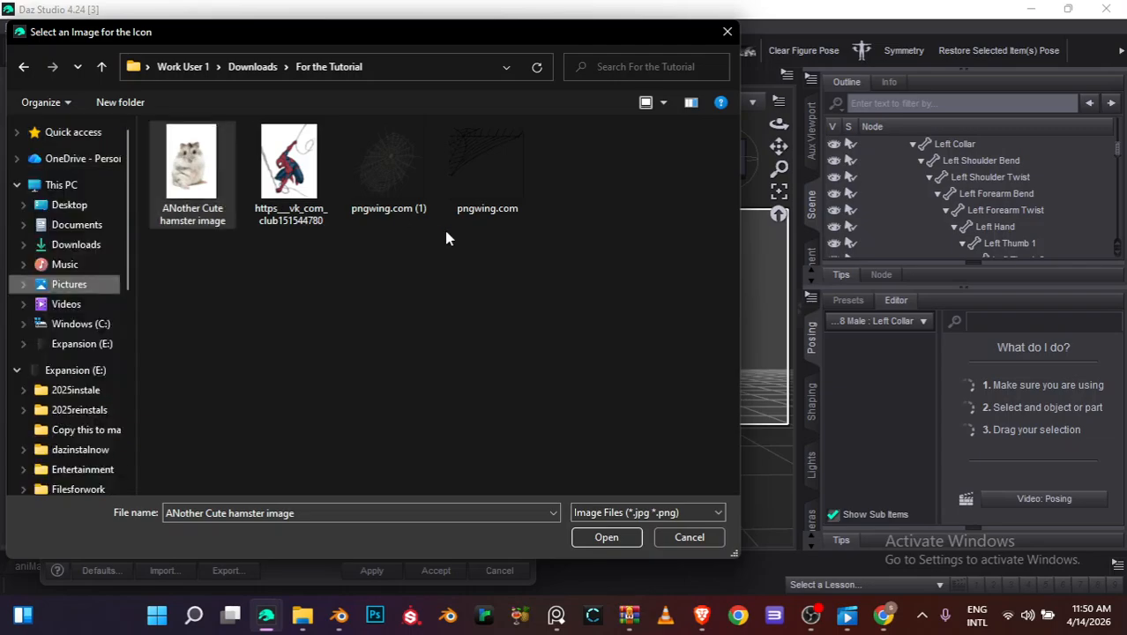
Switch to the For the Tutorial folder in File Explorer, shrink its window and open "Cute image one"
{"action": "mouse_move", "coordinate": [303, 615]}
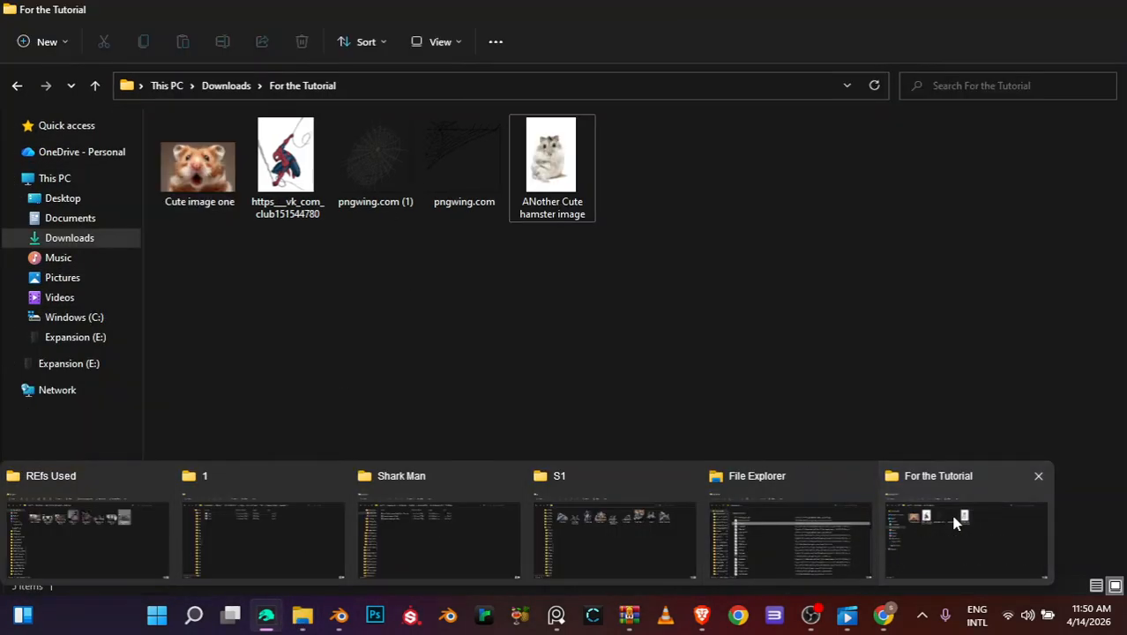
{"action": "left_click", "coordinate": [950, 510]}
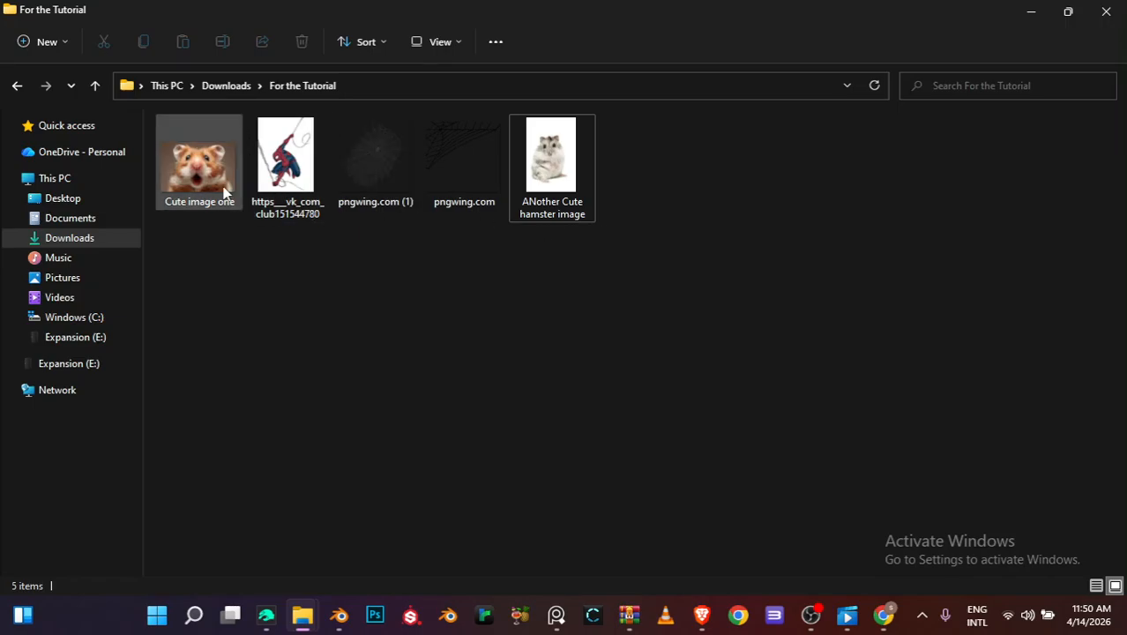
{"action": "double_click", "coordinate": [572, 8]}
{"action": "left_click_drag", "start_coordinate": [594, 15], "coordinate": [690, 240]}
{"action": "left_click", "coordinate": [458, 395]}
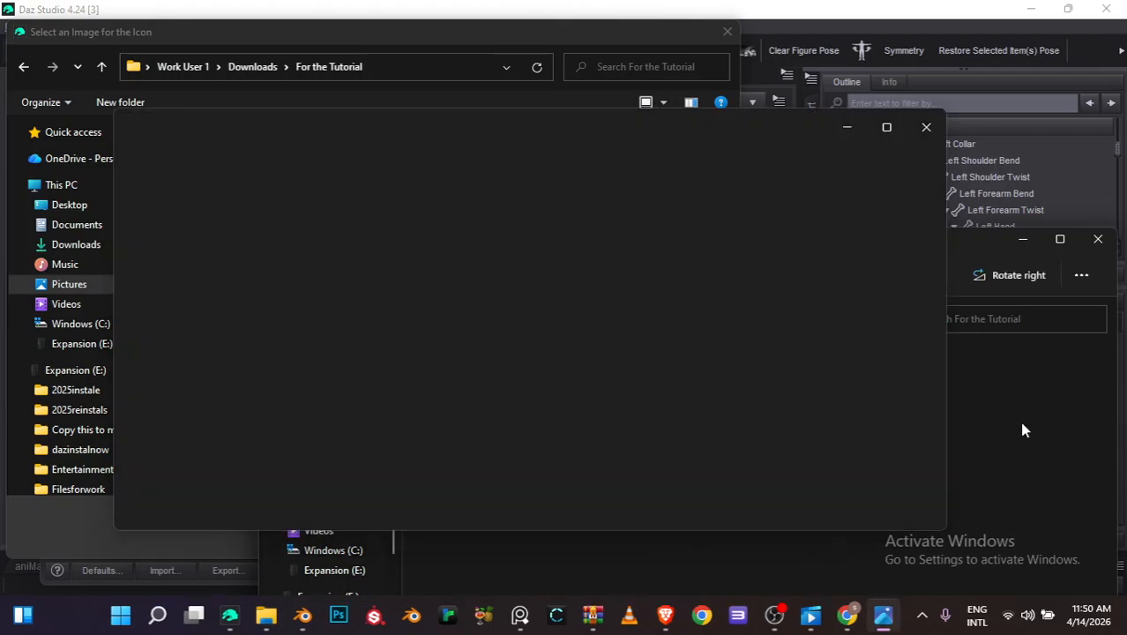
{"action": "left_click", "coordinate": [1019, 417]}
Copy the full path of the For the Tutorial folder
{"action": "left_click", "coordinate": [682, 313]}
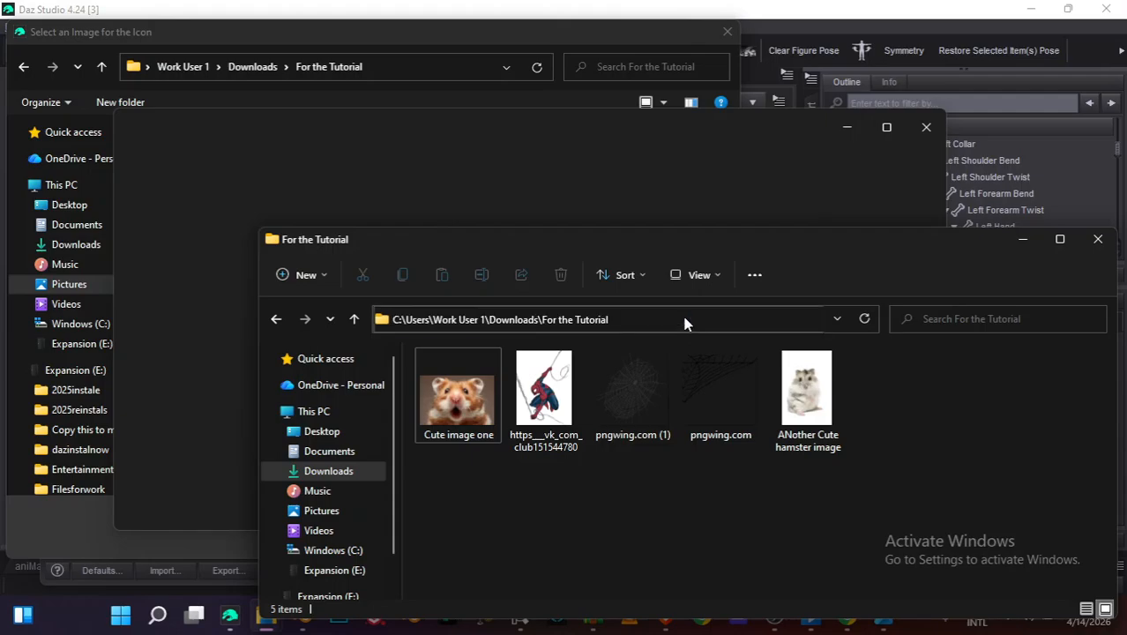
{"action": "right_click", "coordinate": [685, 313]}
{"action": "left_click", "coordinate": [744, 353]}
{"action": "left_click", "coordinate": [1029, 392]}
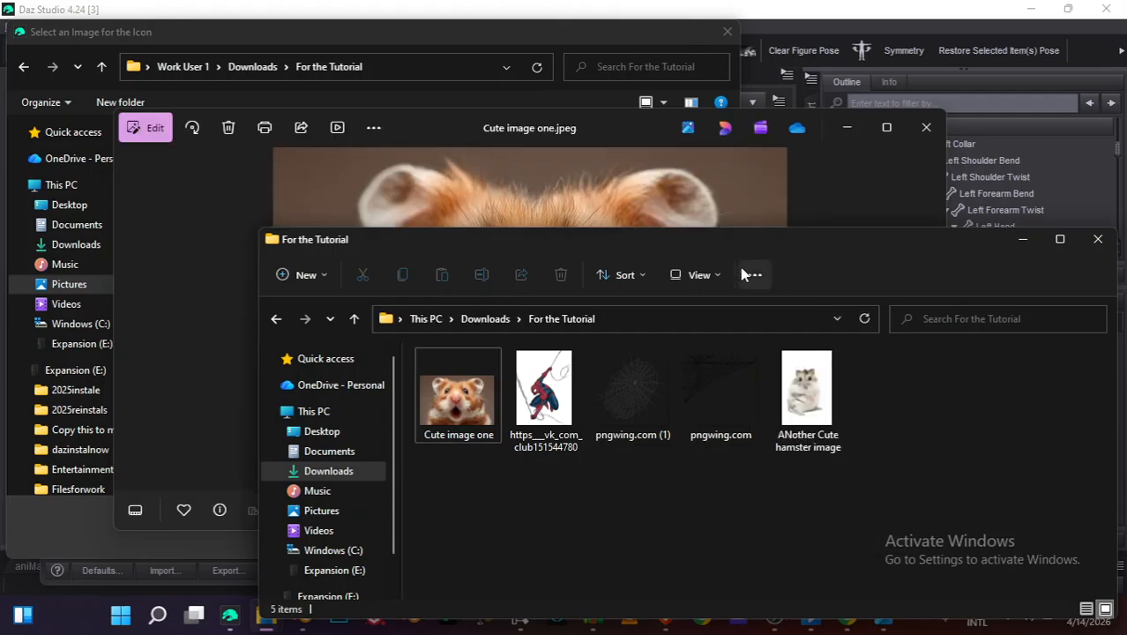
{"action": "left_click", "coordinate": [603, 133]}
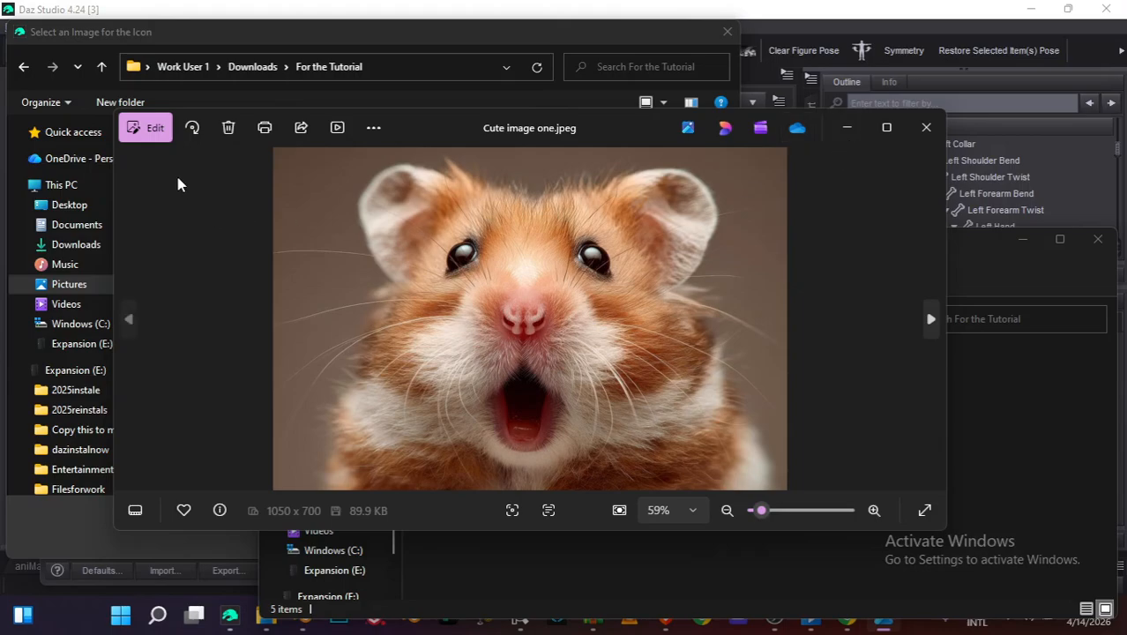
{"action": "left_click", "coordinate": [159, 129]}
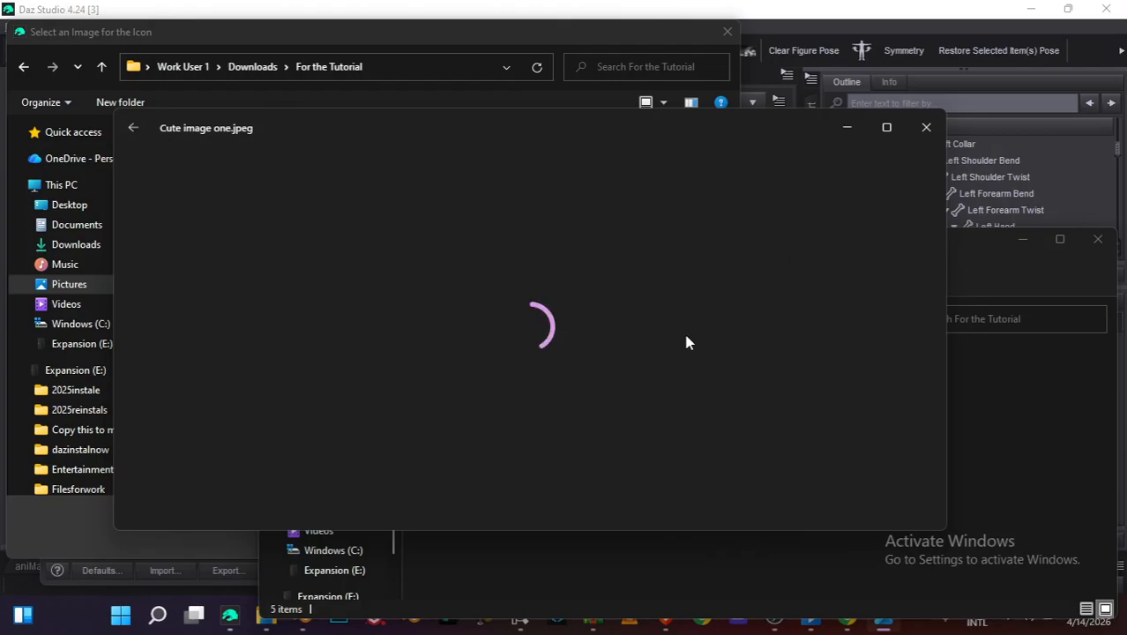
{"action": "left_click", "coordinate": [926, 127]}
Open "Cute image one" from the folder in Paint and restore the Paint window to a smaller size
{"action": "left_click", "coordinate": [458, 394]}
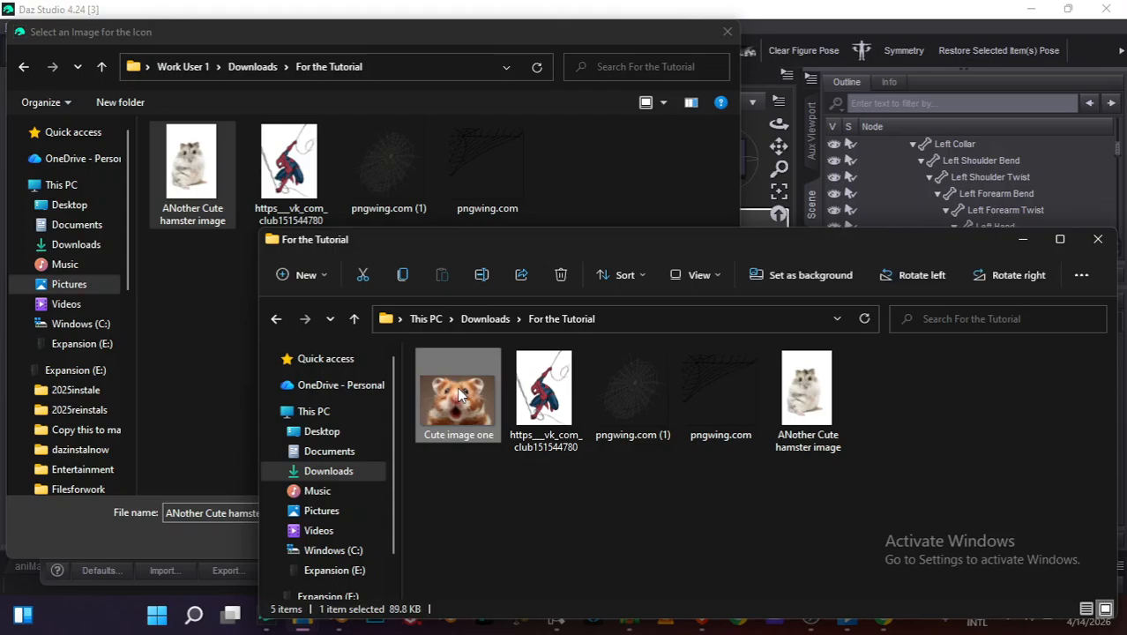
{"action": "right_click", "coordinate": [458, 395]}
{"action": "mouse_move", "coordinate": [552, 182]}
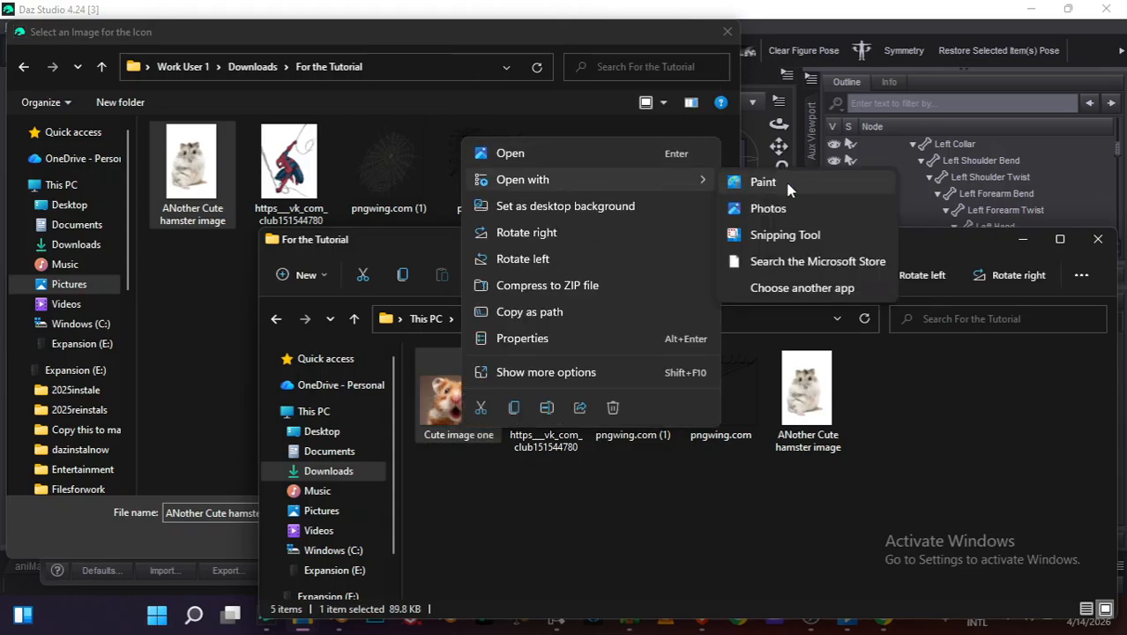
{"action": "left_click", "coordinate": [788, 183]}
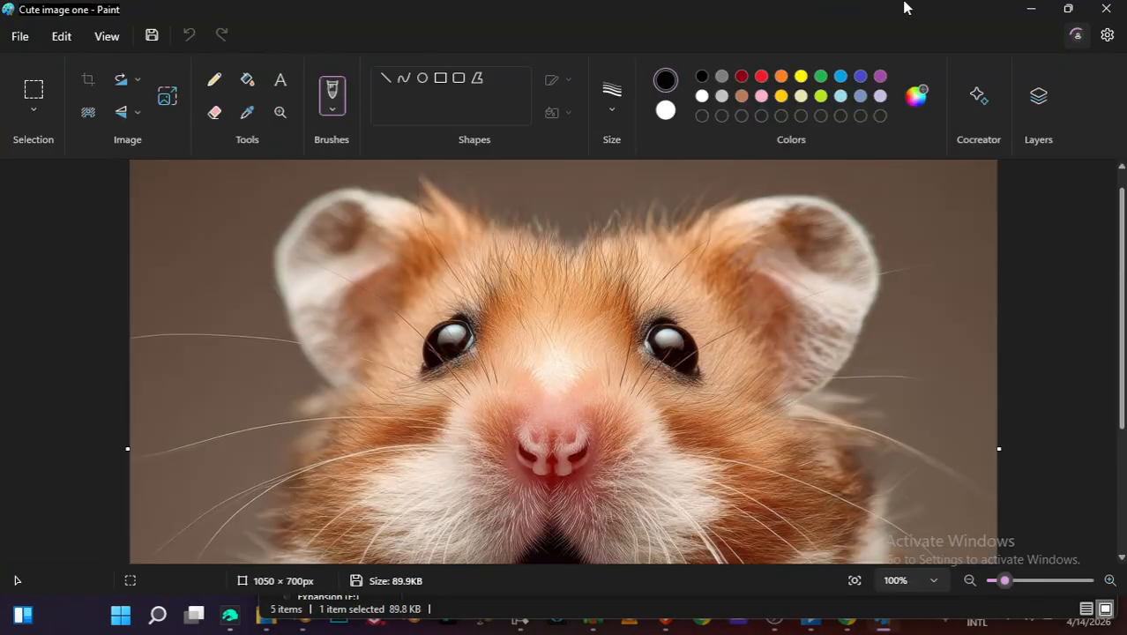
{"action": "left_click", "coordinate": [1066, 9]}
Save the picture as a PNG named "Cute image onee" in the For the Tutorial folder using the copied path, and close Paint
{"action": "left_click", "coordinate": [41, 220]}
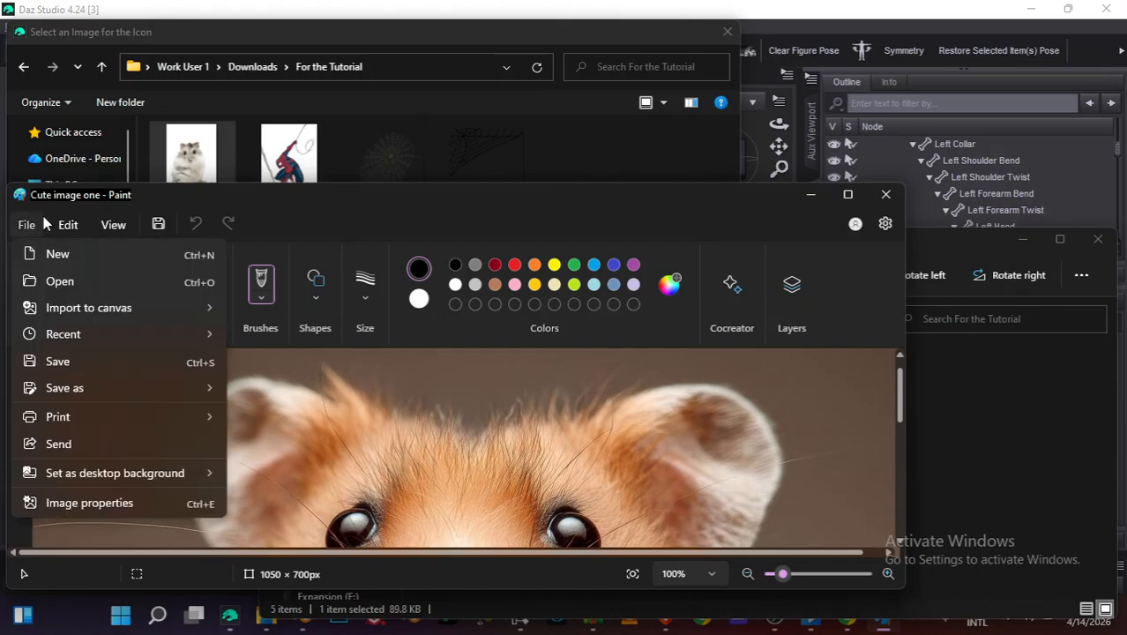
{"action": "mouse_move", "coordinate": [86, 389]}
{"action": "left_click", "coordinate": [274, 390]}
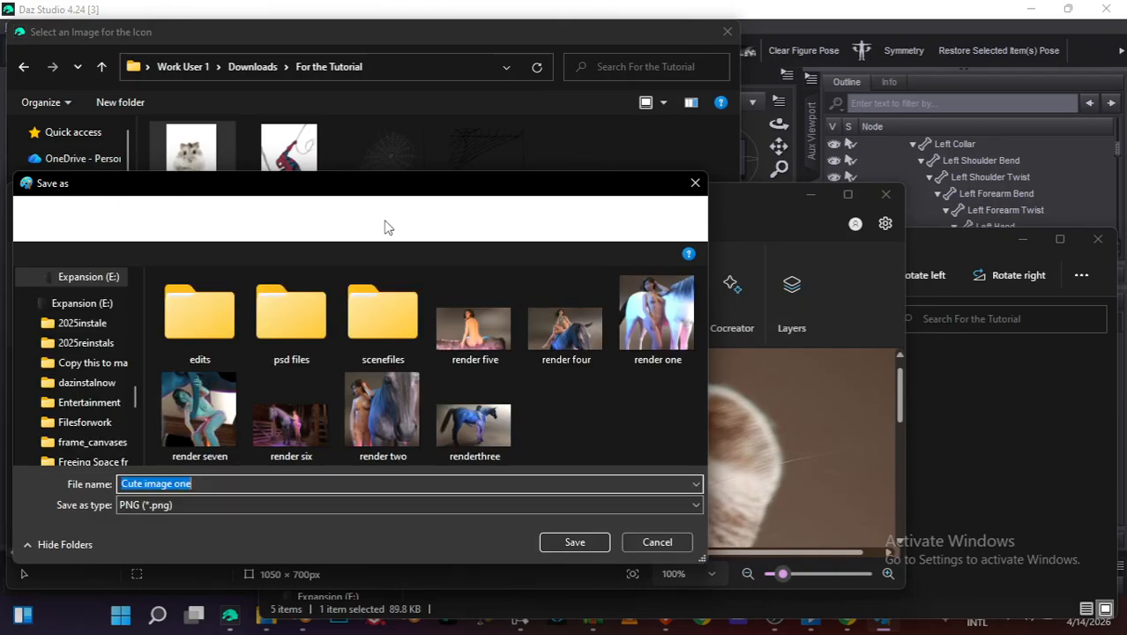
{"action": "left_click", "coordinate": [378, 222]}
{"action": "key", "text": "ctrl+v"}
{"action": "key", "text": "Return"}
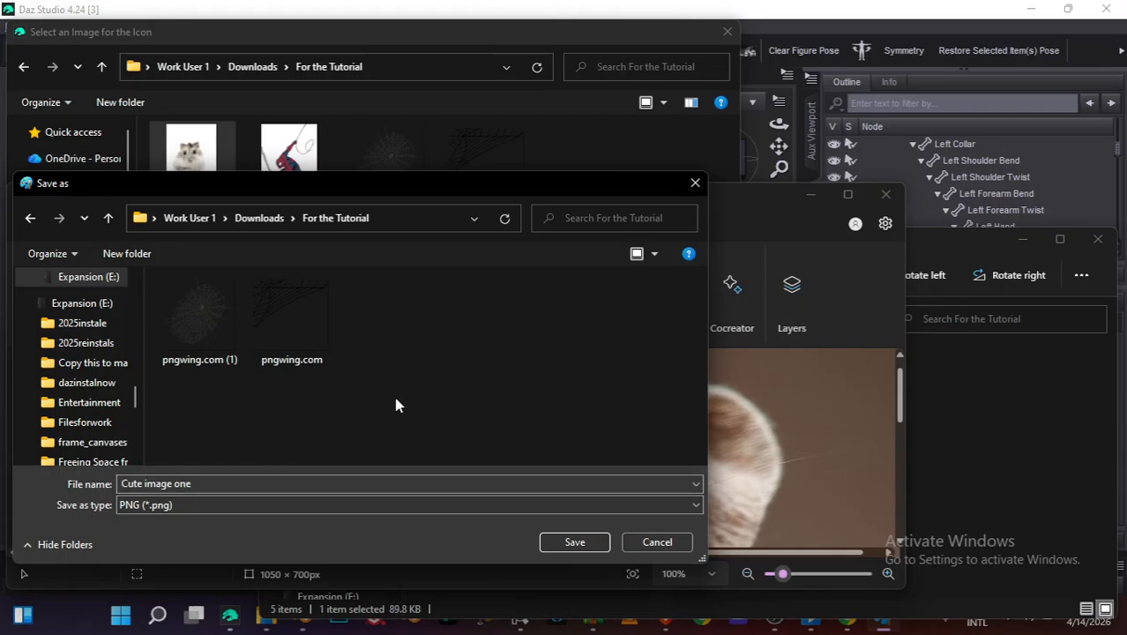
{"action": "left_click", "coordinate": [266, 485]}
{"action": "key", "text": "BackSpace"}
{"action": "left_click", "coordinate": [562, 541]}
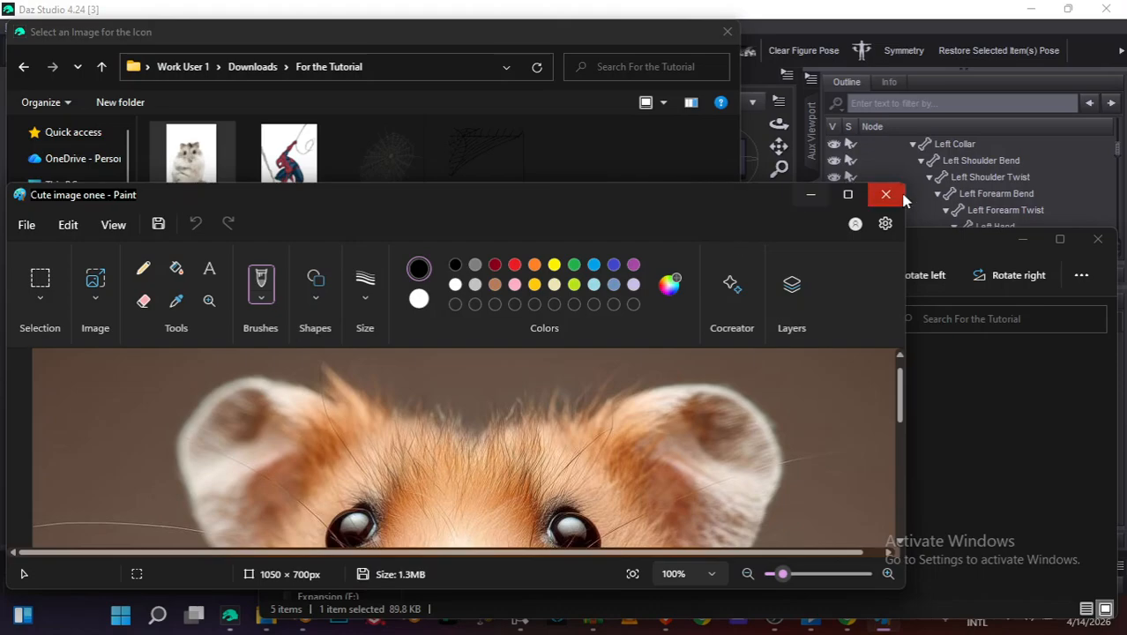
{"action": "left_click", "coordinate": [887, 195]}
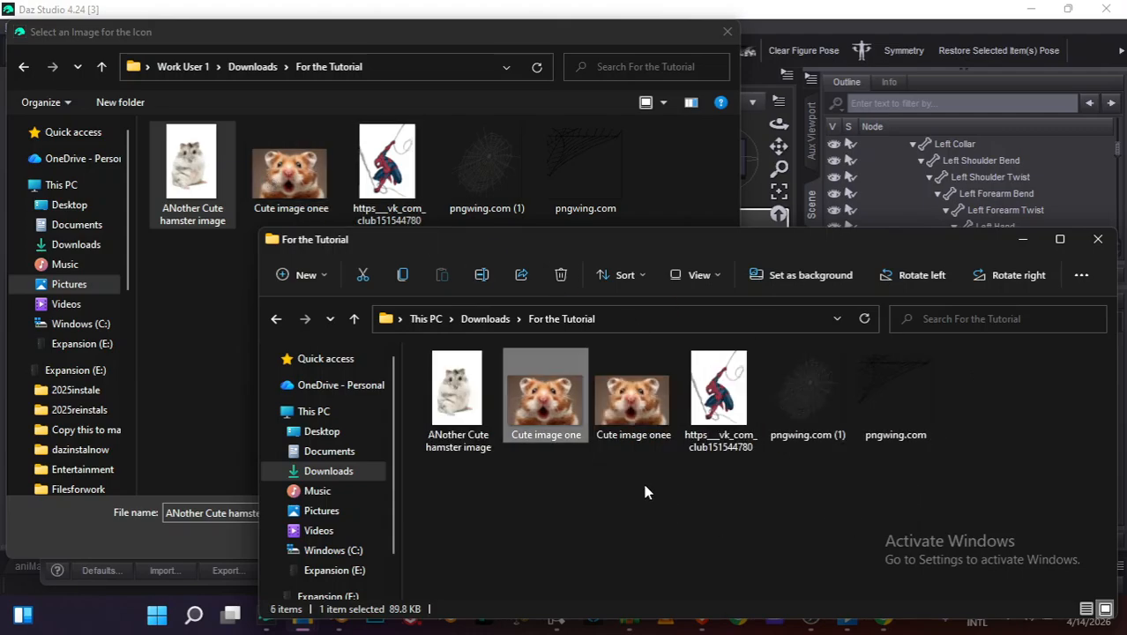
Delete the original "Cute image one" from the For the Tutorial folder and minimize File Explorer
{"action": "right_click", "coordinate": [569, 425]}
{"action": "left_click", "coordinate": [501, 417]}
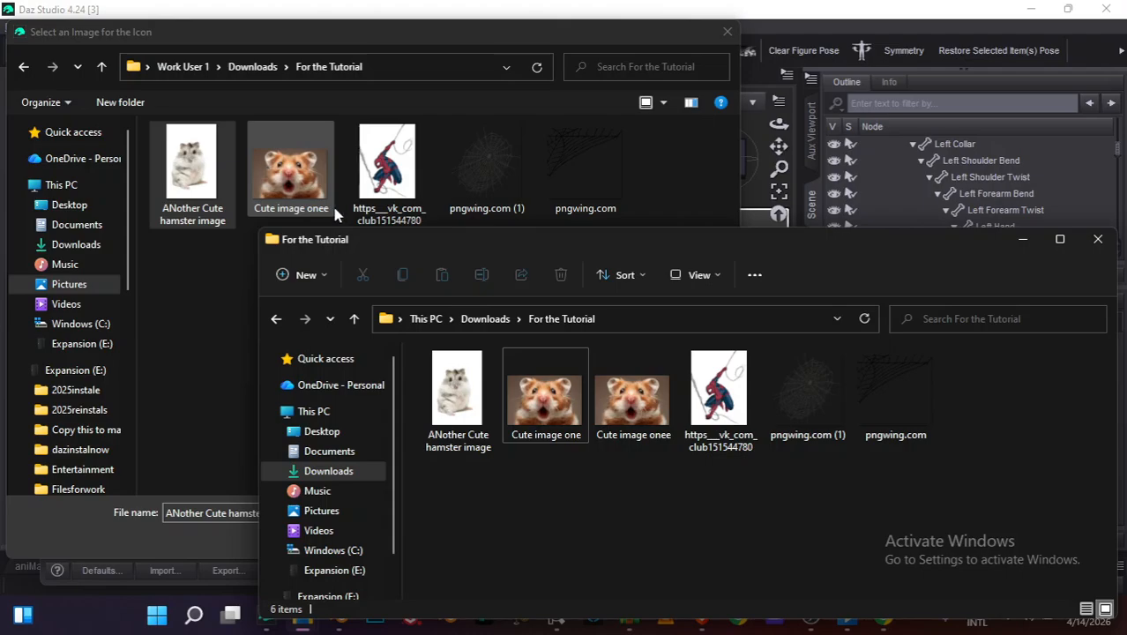
{"action": "left_click", "coordinate": [603, 396]}
{"action": "left_click", "coordinate": [564, 404]}
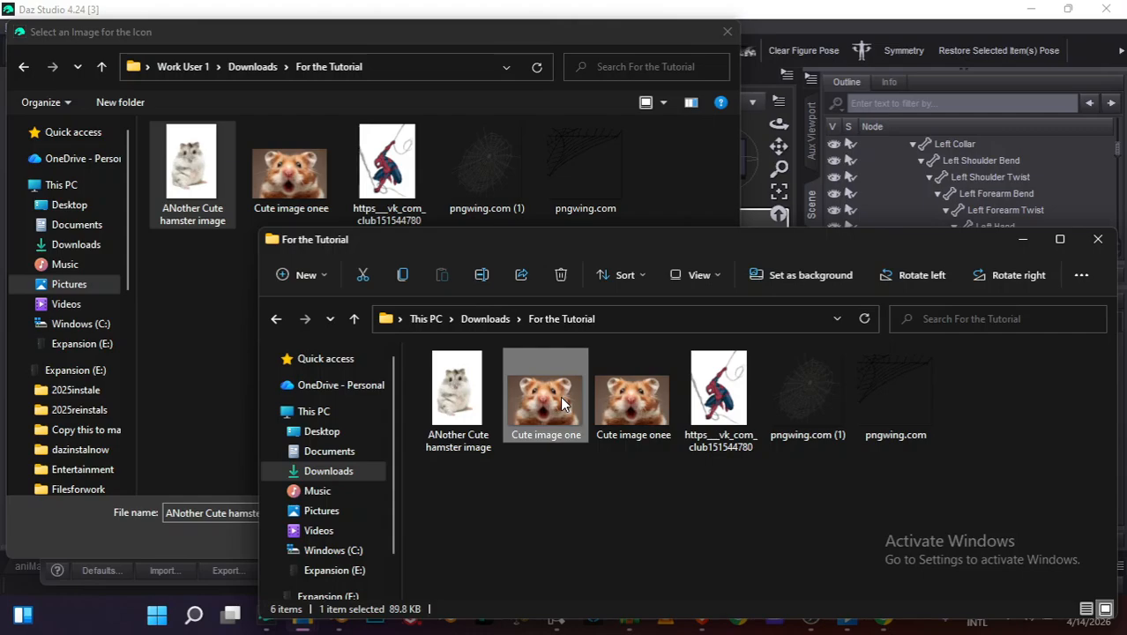
{"action": "right_click", "coordinate": [565, 404]}
{"action": "key", "text": "Escape"}
{"action": "key", "text": "Delete"}
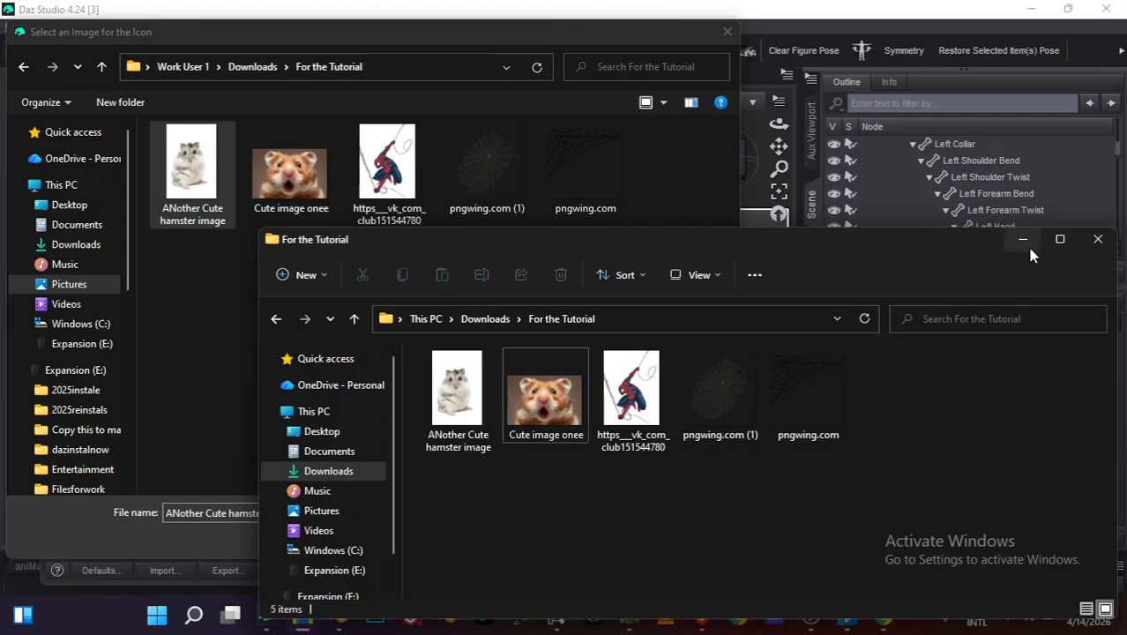
{"action": "left_click", "coordinate": [1024, 240]}
Use "Cute image onee" as the Select Children icon, and add that action to the toolbar below Second Instance, applying the changes
{"action": "left_click", "coordinate": [314, 204]}
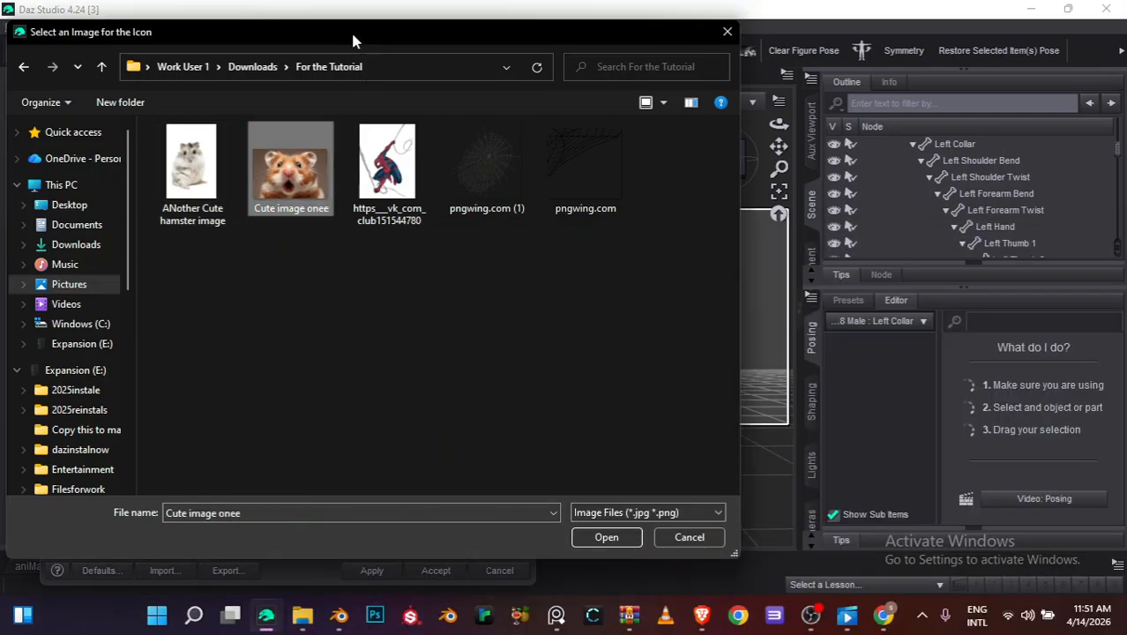
{"action": "left_click_drag", "start_coordinate": [354, 37], "coordinate": [529, 63]}
{"action": "double_click", "coordinate": [481, 215]}
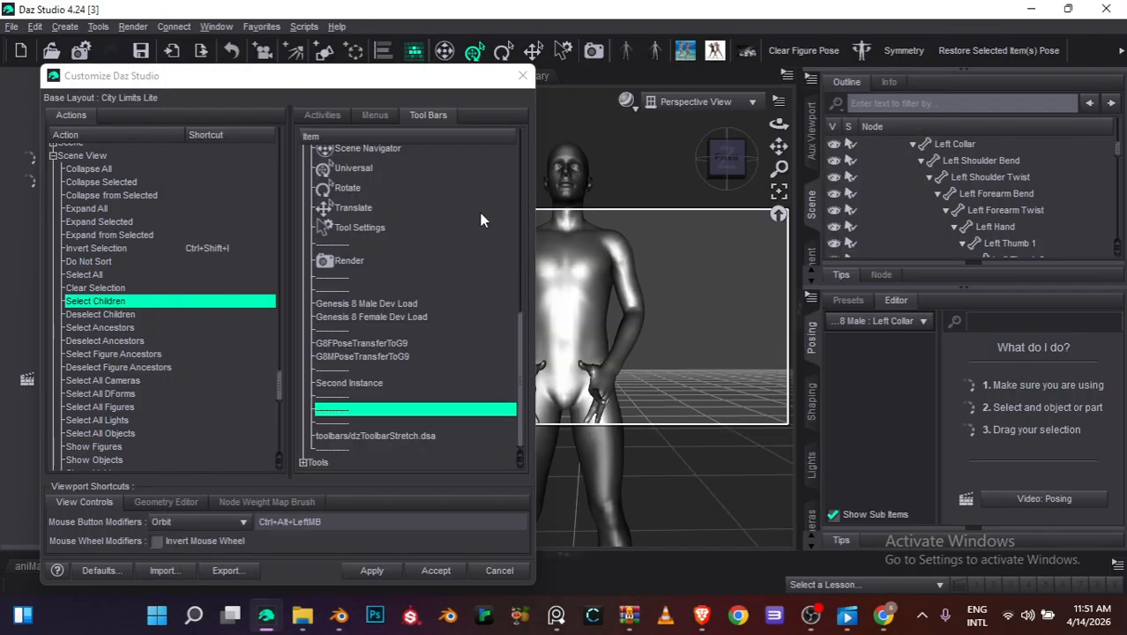
{"action": "left_click_drag", "start_coordinate": [174, 365], "coordinate": [337, 408]}
{"action": "left_click", "coordinate": [370, 572]}
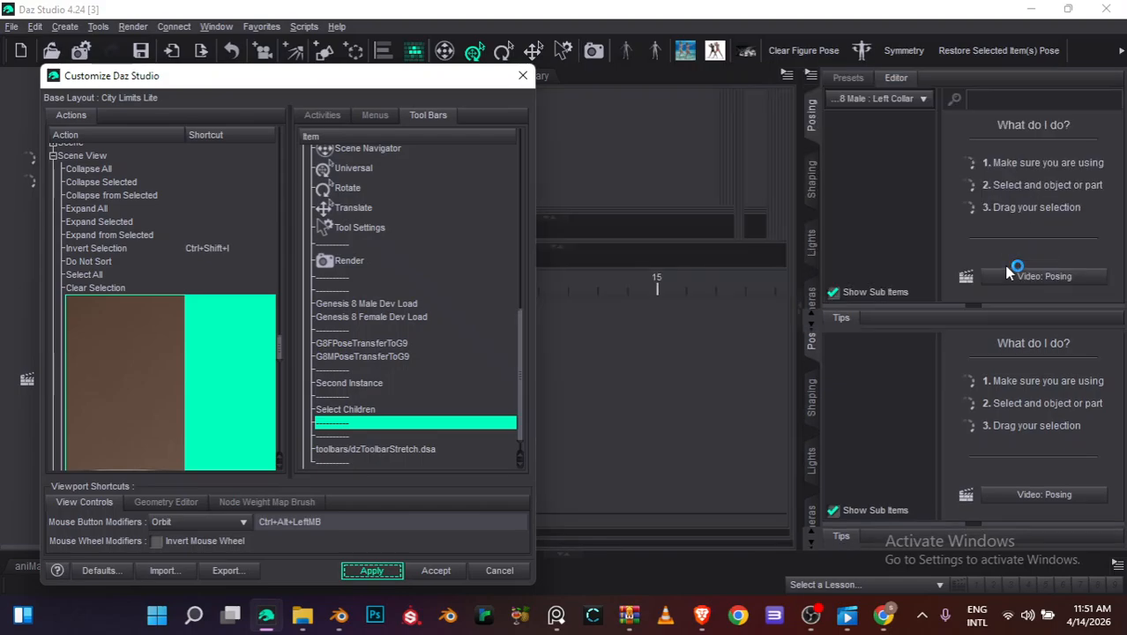
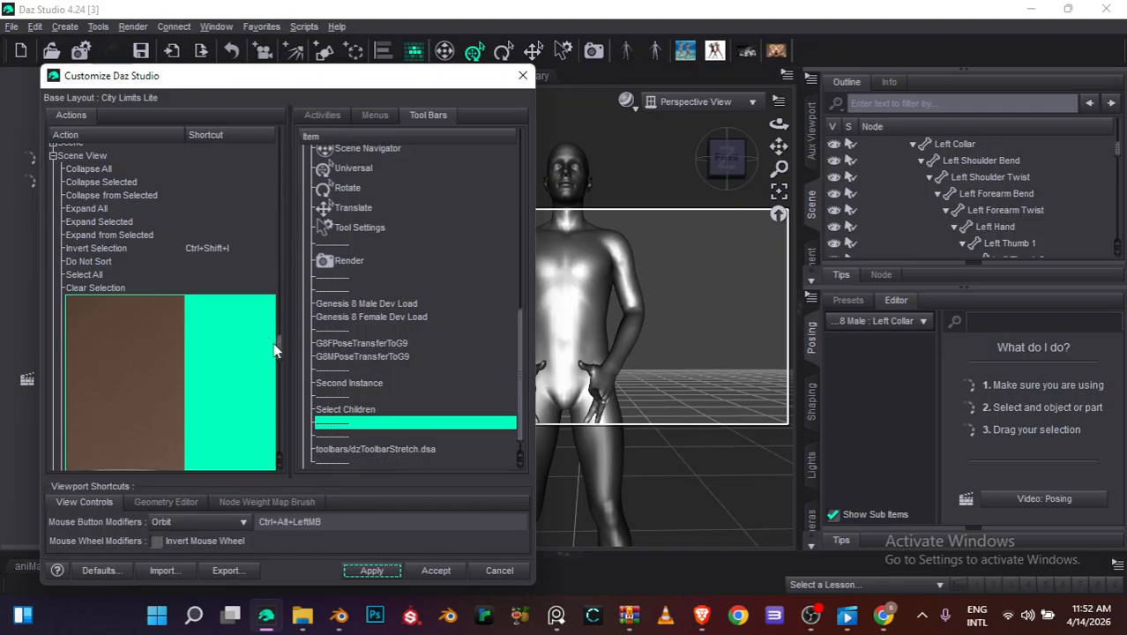
Add the Clear Selection action from Scene View to the toolbar below Select Children
{"action": "left_click_drag", "start_coordinate": [276, 360], "coordinate": [280, 385]}
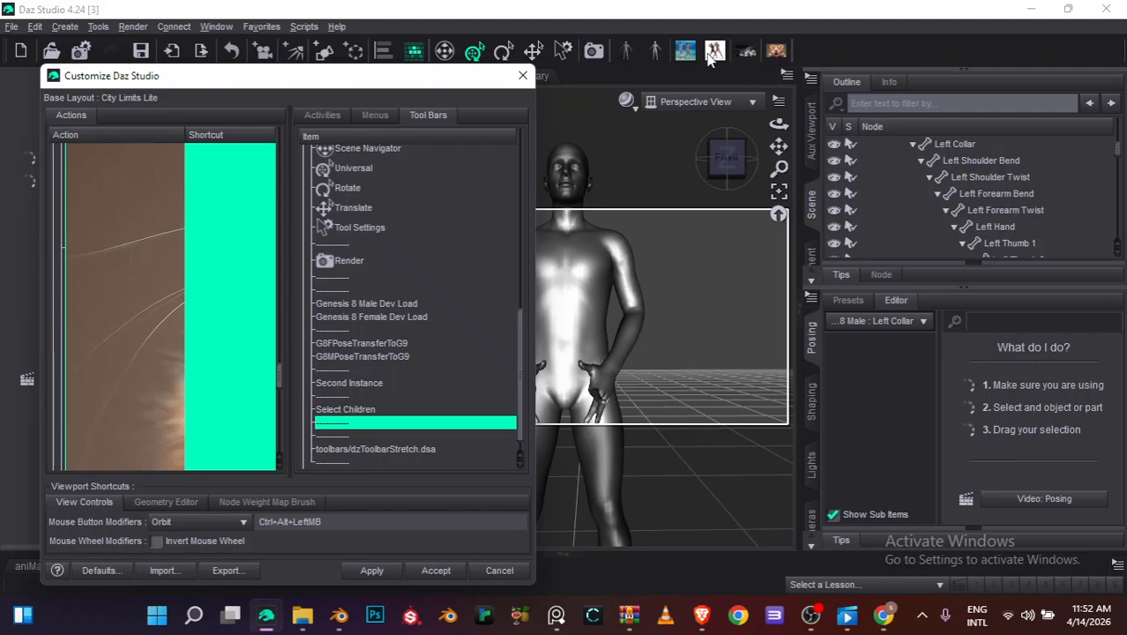
{"action": "left_click_drag", "start_coordinate": [281, 386], "coordinate": [287, 346]}
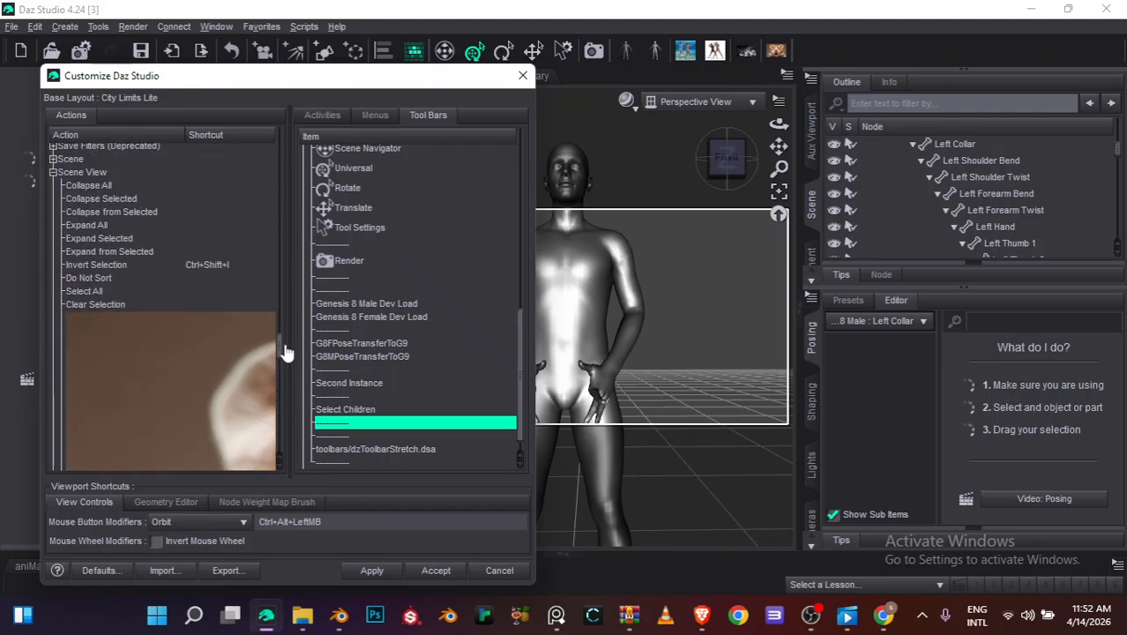
{"action": "left_click", "coordinate": [91, 356]}
{"action": "right_click", "coordinate": [126, 353]}
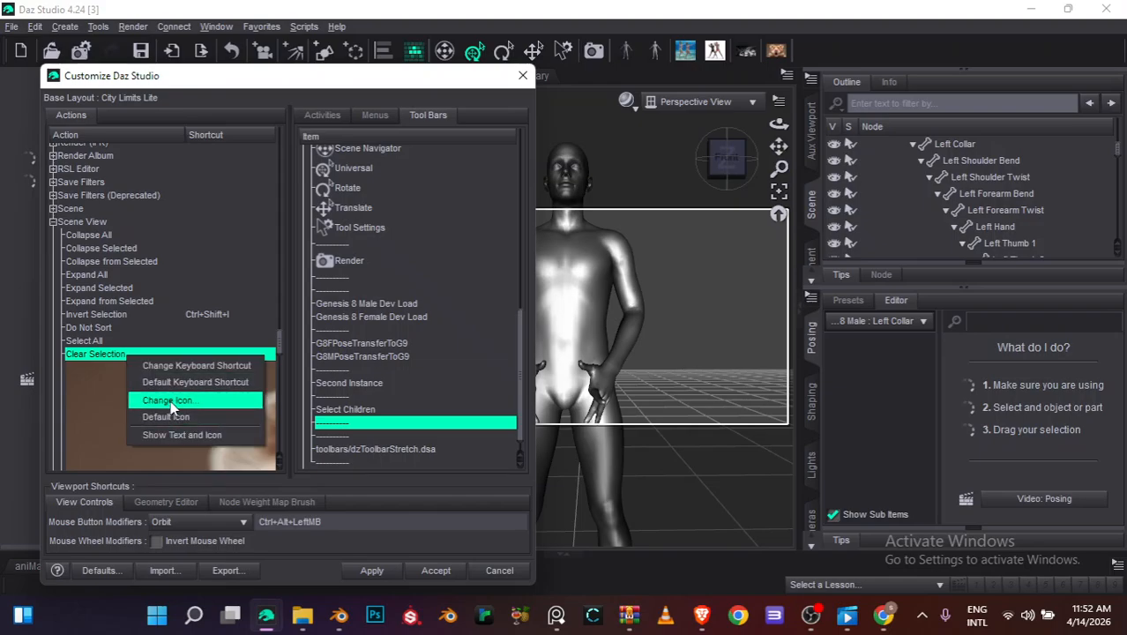
{"action": "left_click_drag", "start_coordinate": [92, 353], "coordinate": [362, 432]}
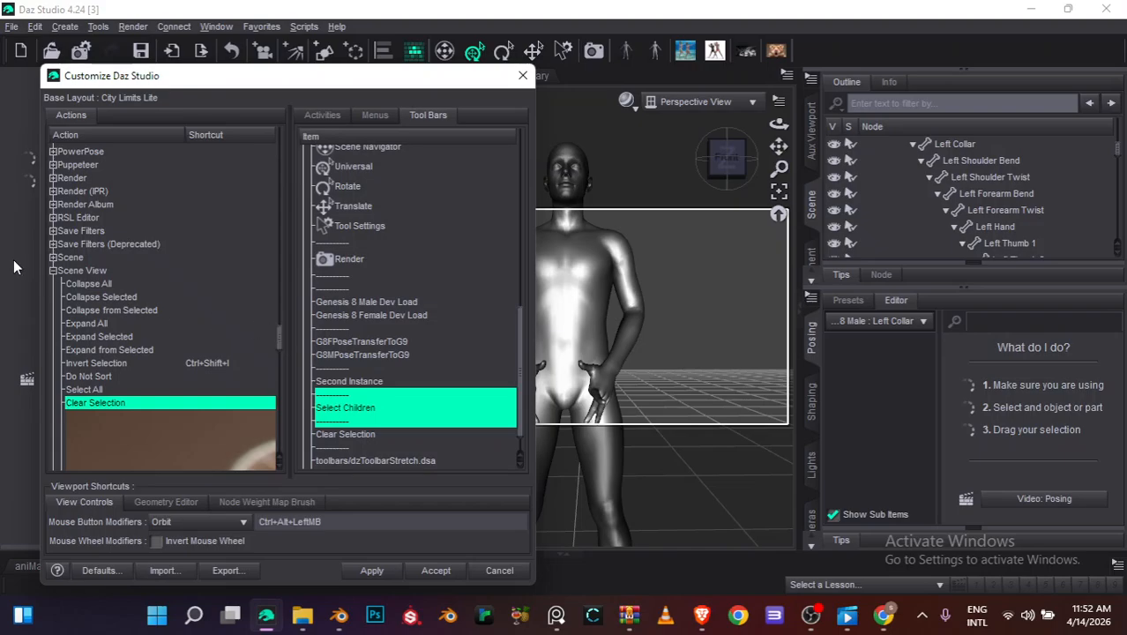
Set "ANother Cute hamster image" as the icon of the Symmetry action in the Parameters group
{"action": "scroll", "coordinate": [126, 278], "scroll_direction": "up", "scroll_amount": 2}
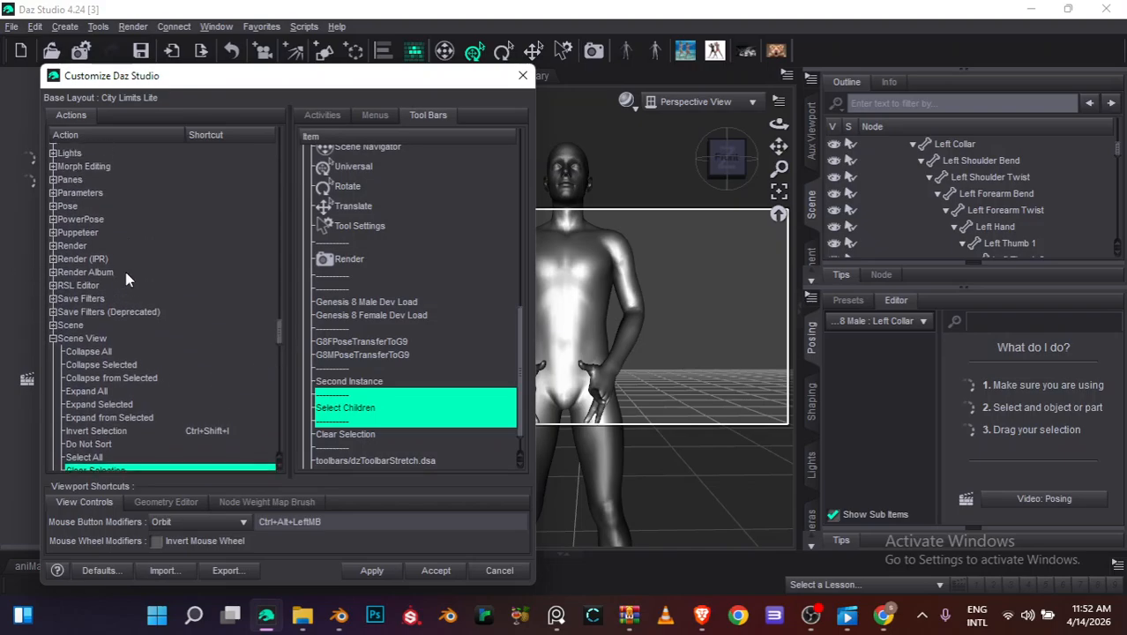
{"action": "scroll", "coordinate": [51, 202], "scroll_direction": "down", "scroll_amount": 8}
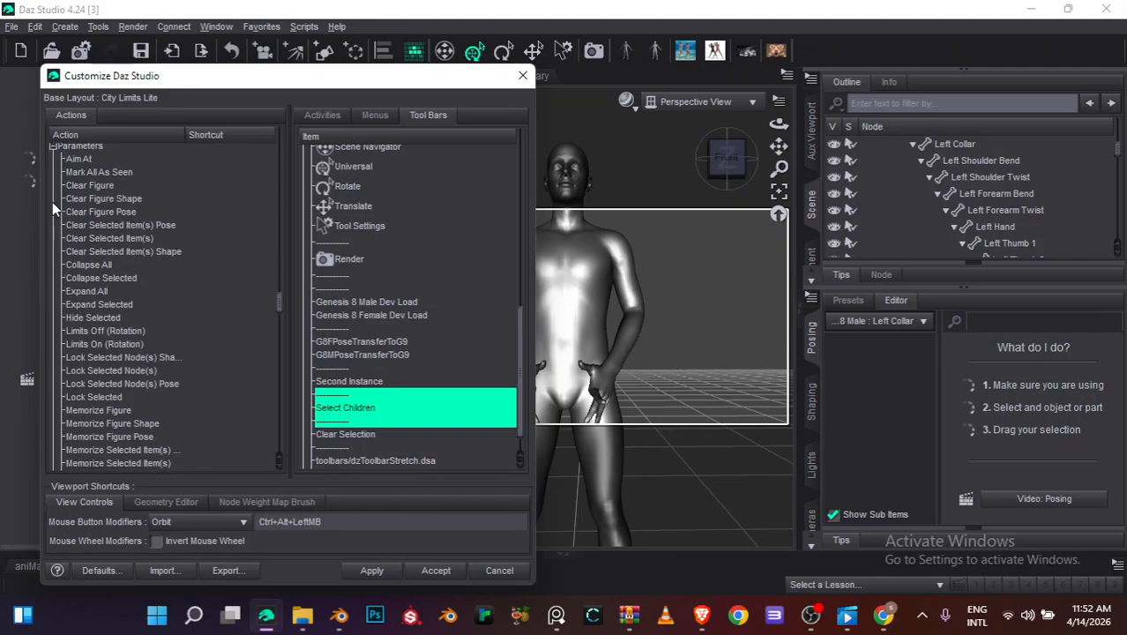
{"action": "scroll", "coordinate": [52, 202], "scroll_direction": "down", "scroll_amount": 7}
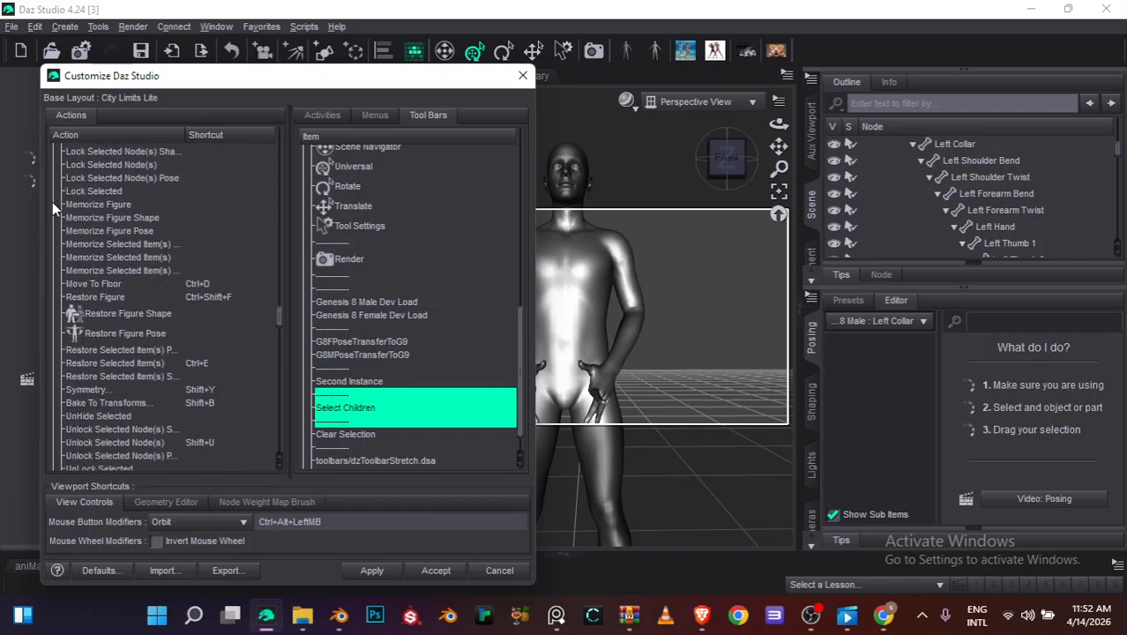
{"action": "right_click", "coordinate": [79, 226]}
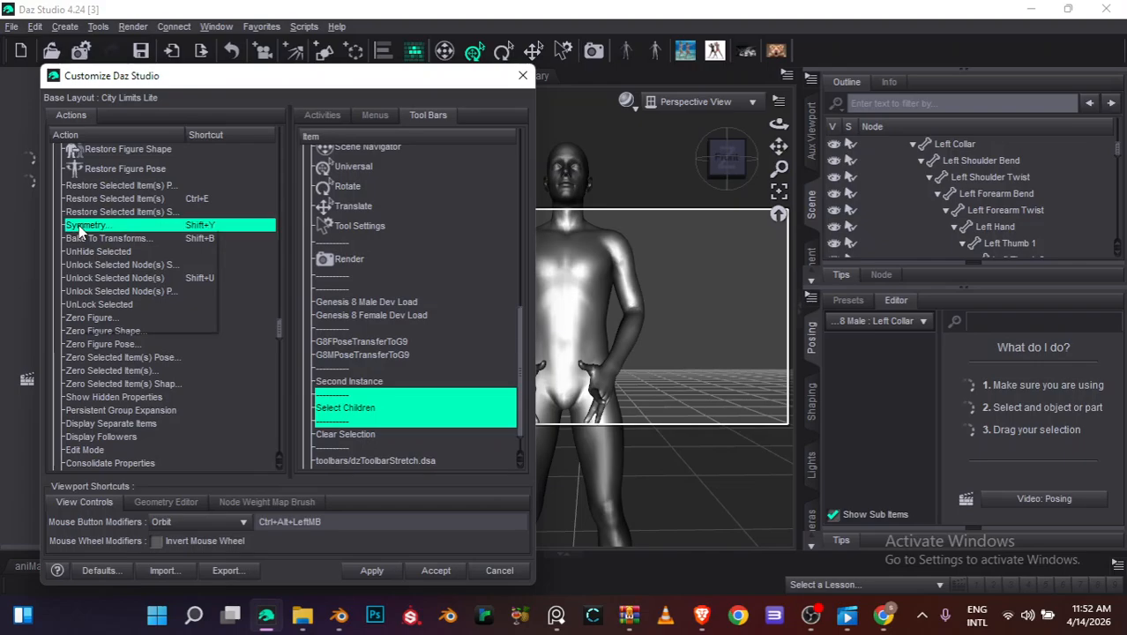
{"action": "left_click", "coordinate": [150, 288]}
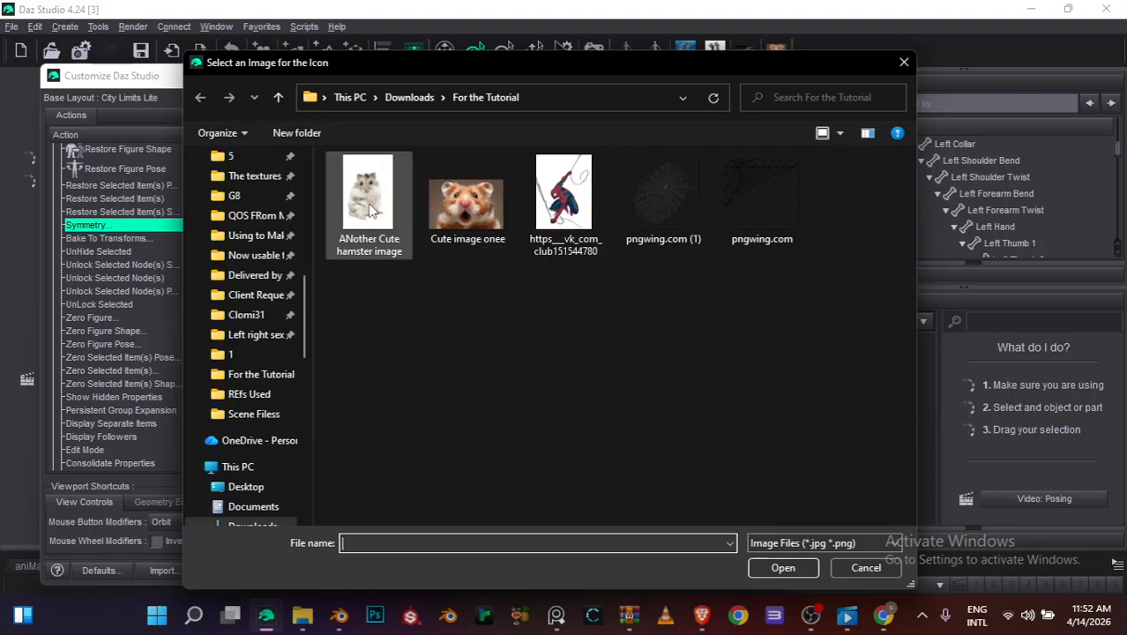
{"action": "double_click", "coordinate": [370, 205]}
Add the Symmetry action to the toolbar directly below Select Children
{"action": "scroll", "coordinate": [162, 328], "scroll_direction": "down", "scroll_amount": 3}
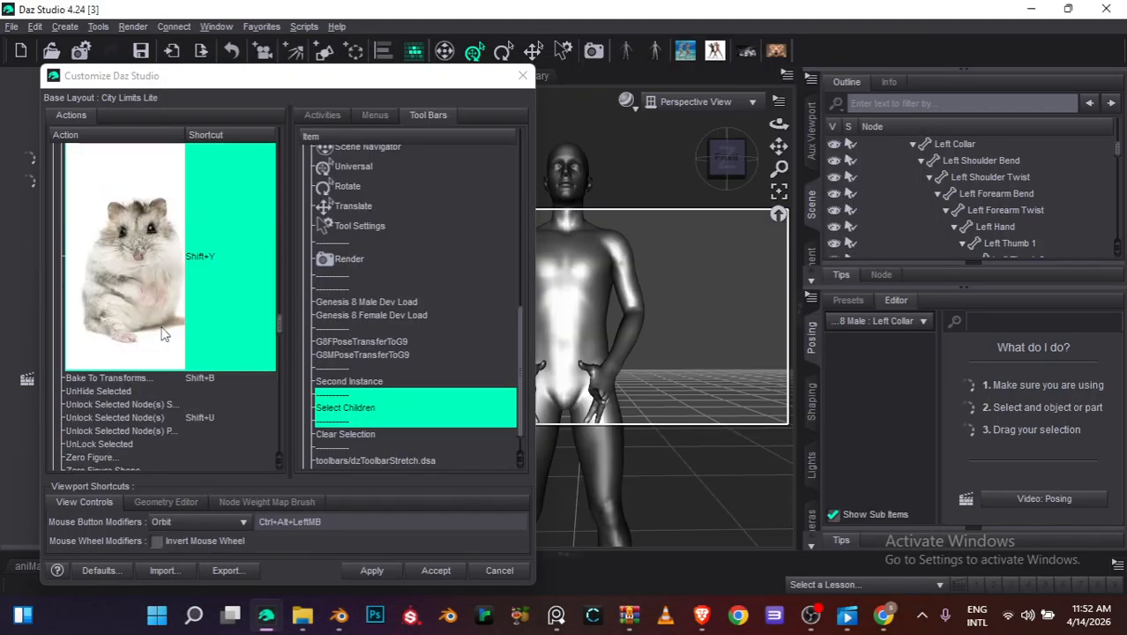
{"action": "scroll", "coordinate": [184, 334], "scroll_direction": "up", "scroll_amount": 2}
{"action": "left_click_drag", "start_coordinate": [155, 322], "coordinate": [328, 423]}
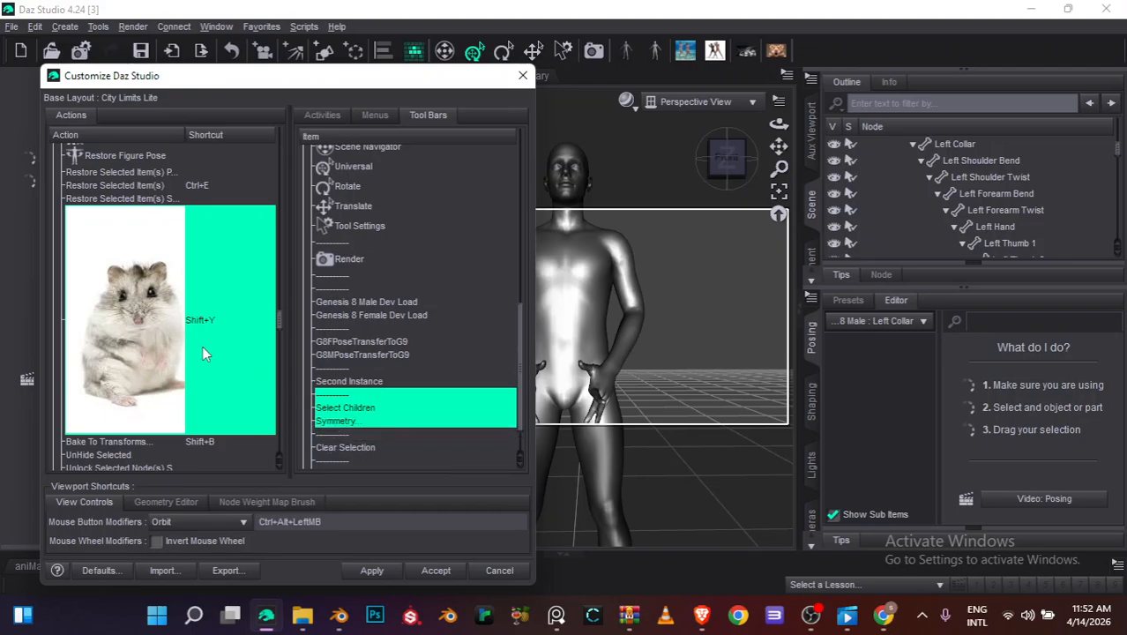
Set the Spider-Man image from For the Tutorial as the icon of the Restore Selected Item(s) Pose action
{"action": "scroll", "coordinate": [162, 266], "scroll_direction": "up", "scroll_amount": 4}
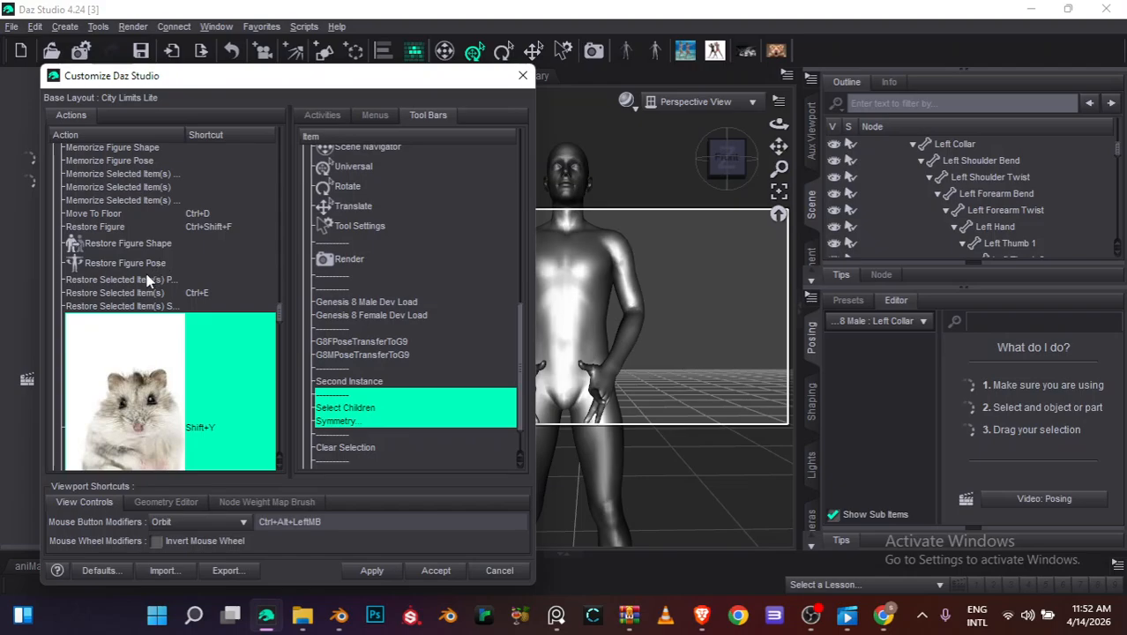
{"action": "left_click", "coordinate": [115, 280]}
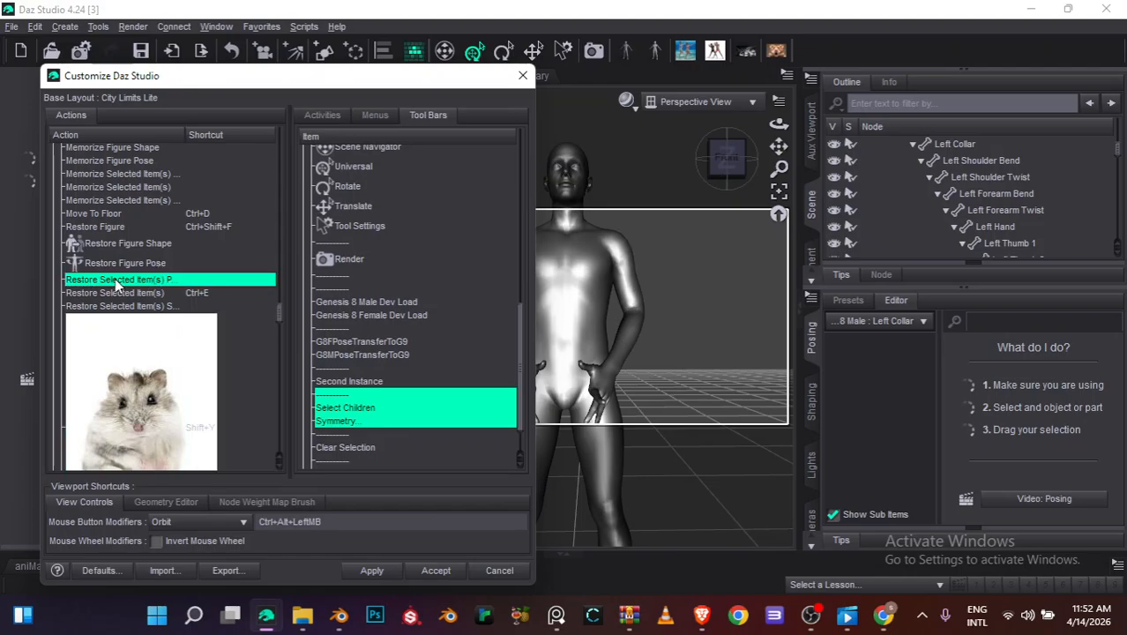
{"action": "right_click", "coordinate": [116, 282]}
{"action": "left_click", "coordinate": [145, 325]}
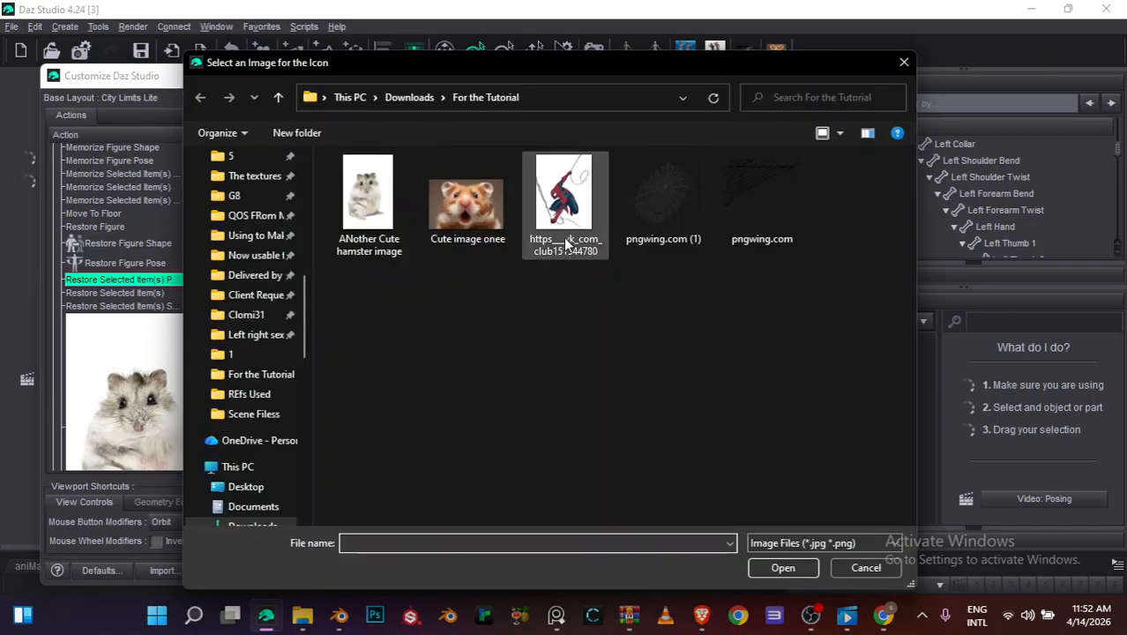
{"action": "double_click", "coordinate": [565, 245]}
Add the Restore Selected Item(s) Pose action to the toolbar directly below Symmetry, then apply and accept the customization
{"action": "left_click_drag", "start_coordinate": [105, 328], "coordinate": [339, 437]}
{"action": "scroll", "coordinate": [169, 349], "scroll_direction": "down", "scroll_amount": 3}
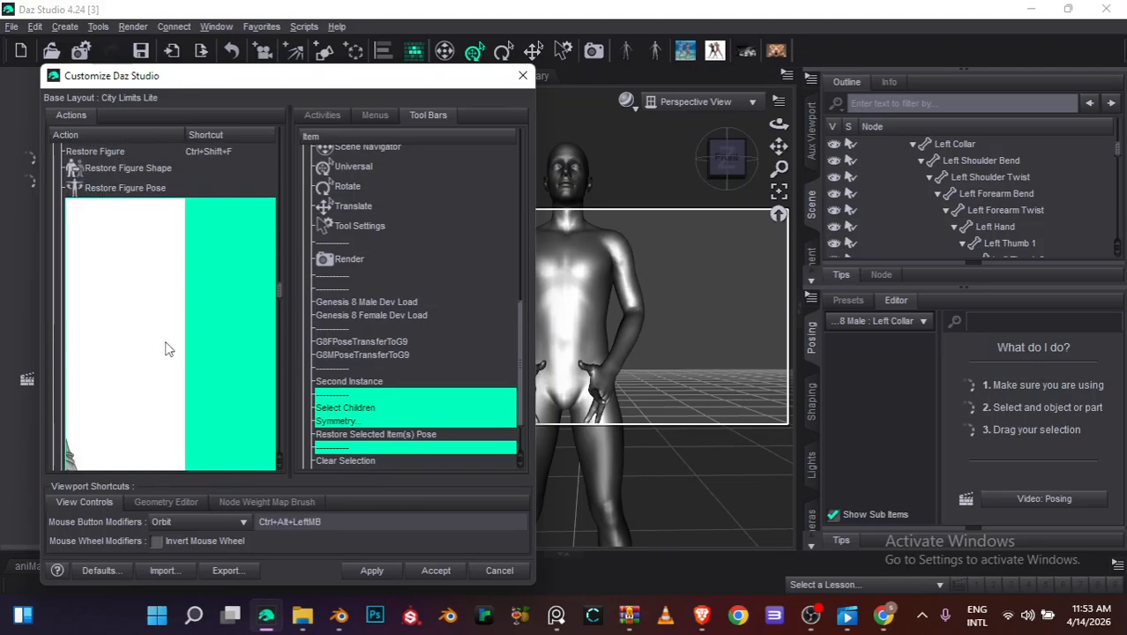
{"action": "scroll", "coordinate": [169, 349], "scroll_direction": "up", "scroll_amount": 5}
{"action": "scroll", "coordinate": [165, 349], "scroll_direction": "down", "scroll_amount": 10}
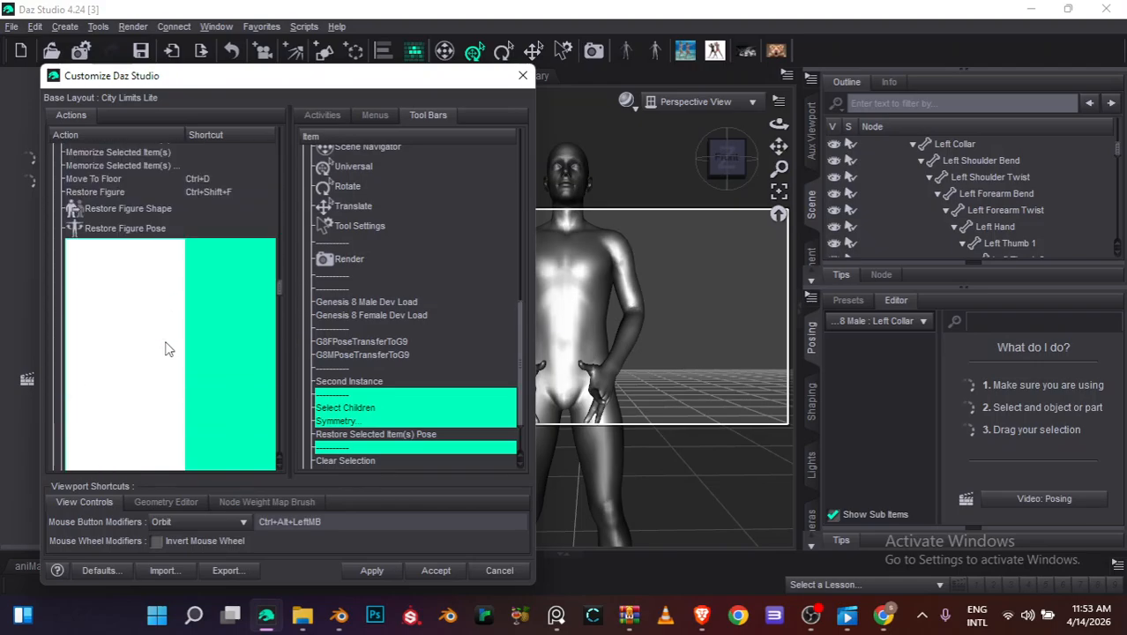
{"action": "scroll", "coordinate": [165, 349], "scroll_direction": "up", "scroll_amount": 4}
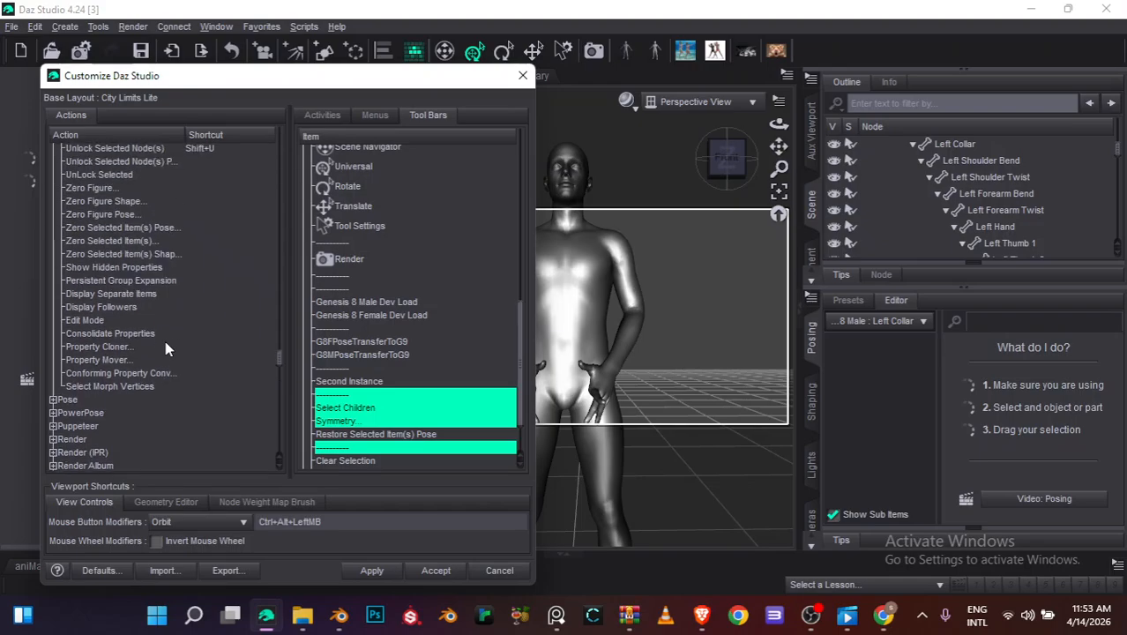
{"action": "left_click", "coordinate": [371, 571]}
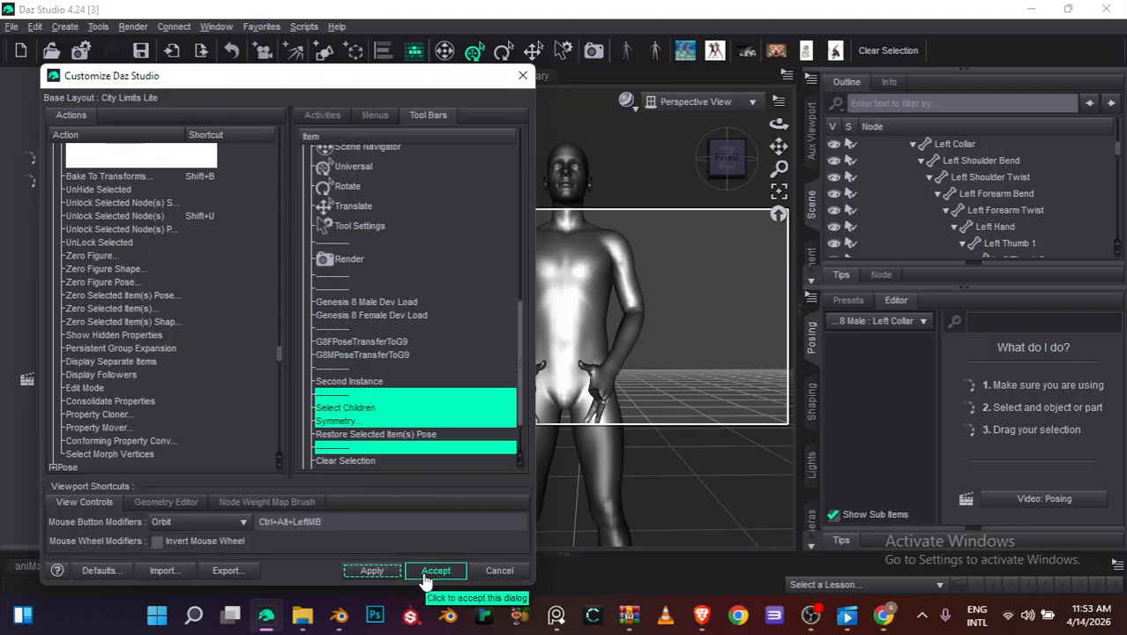
{"action": "left_click", "coordinate": [425, 574]}
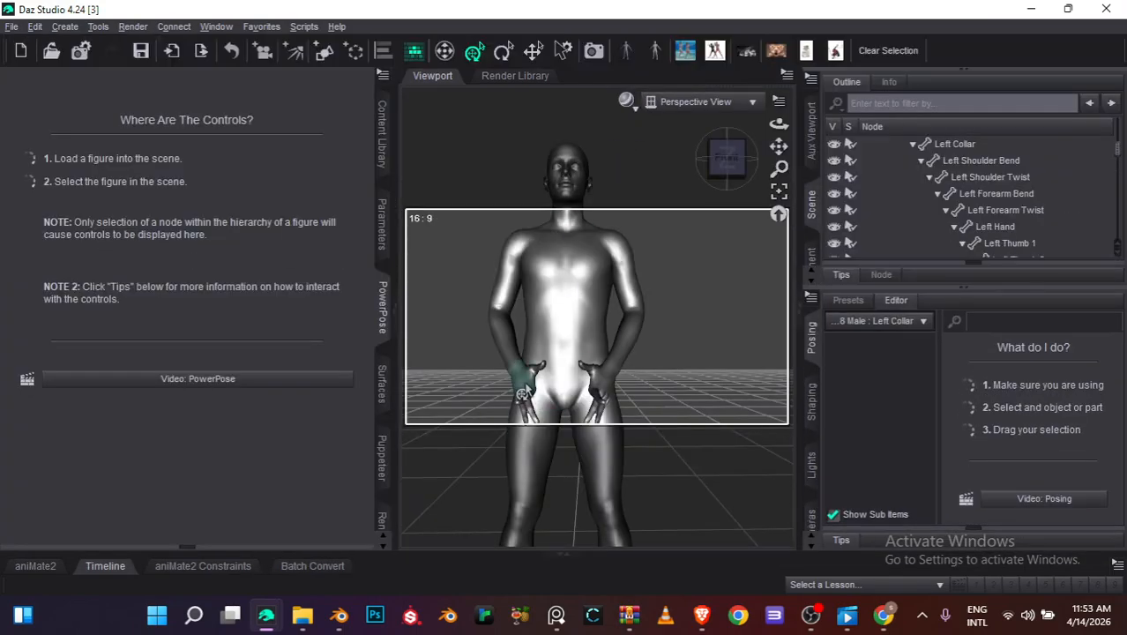
Turn the figure's right hand and raise it above the head, bending the right arm along with it
{"action": "left_click", "coordinate": [521, 394]}
{"action": "left_click", "coordinate": [486, 366]}
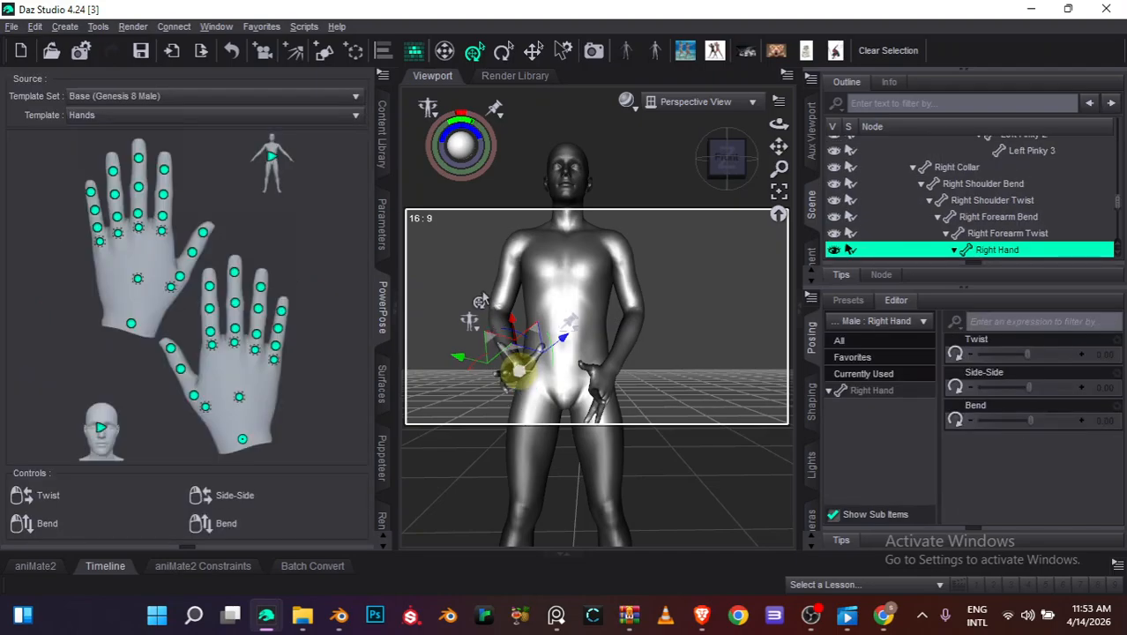
{"action": "left_click_drag", "start_coordinate": [439, 265], "coordinate": [427, 237]}
{"action": "left_click", "coordinate": [499, 386]}
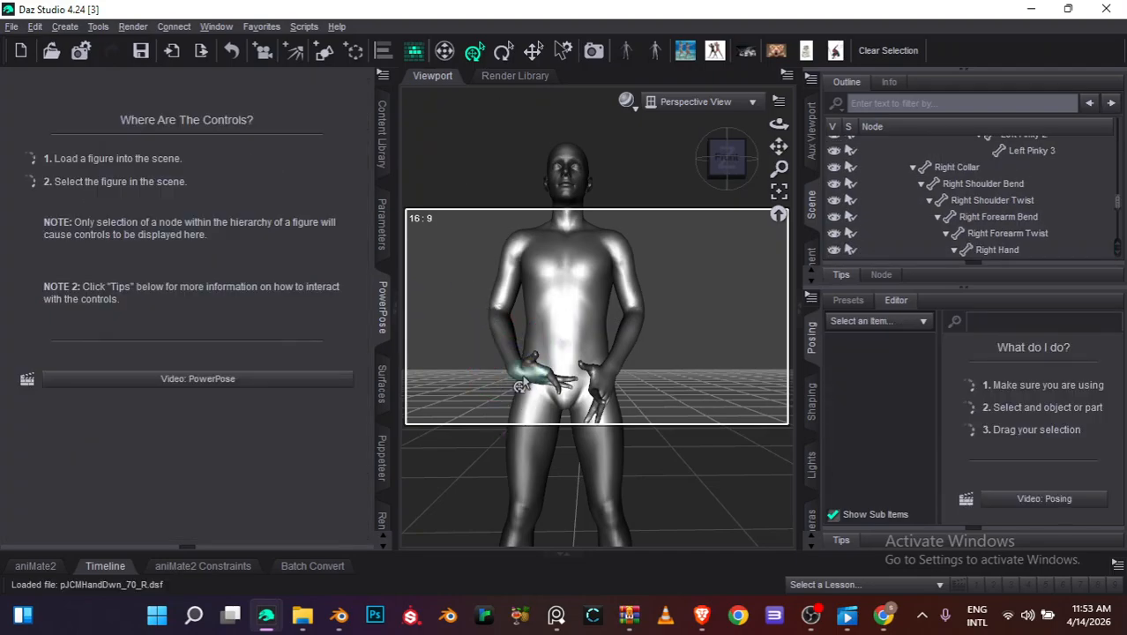
{"action": "left_click_drag", "start_coordinate": [495, 402], "coordinate": [496, 133]}
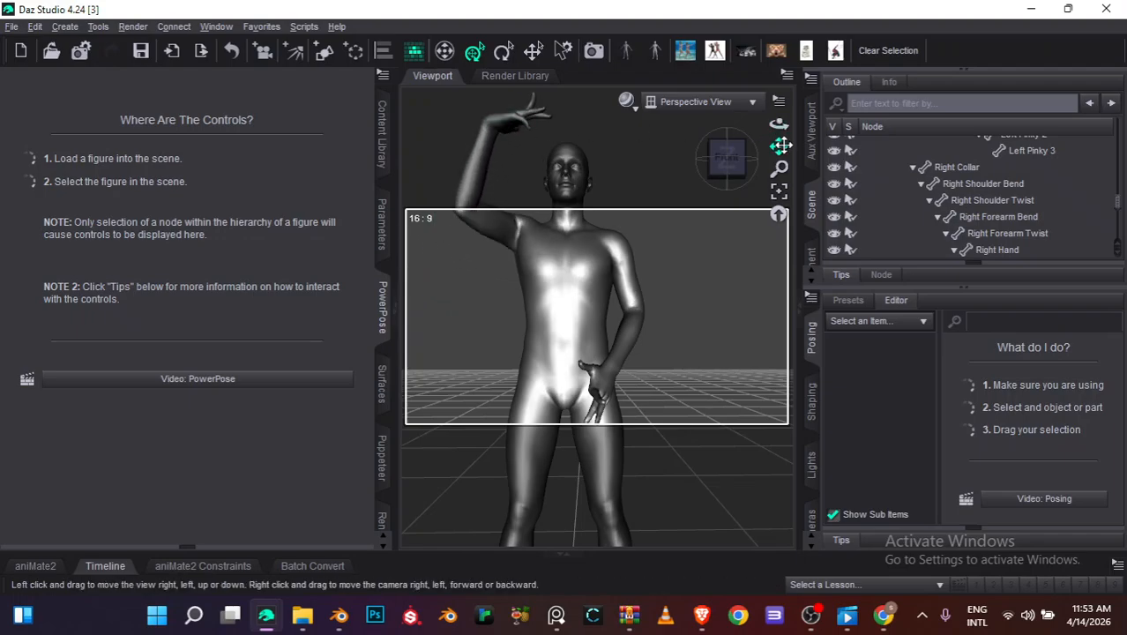
Swing the right leg out sideways by setting the Right Thigh Bend's Side-Side rotation to about -64.65
{"action": "left_click_drag", "start_coordinate": [778, 142], "coordinate": [764, 201]}
{"action": "left_click_drag", "start_coordinate": [783, 143], "coordinate": [781, 113]}
{"action": "left_click", "coordinate": [519, 303]}
{"action": "left_click", "coordinate": [532, 449]}
{"action": "left_click_drag", "start_coordinate": [1020, 401], "coordinate": [950, 387]}
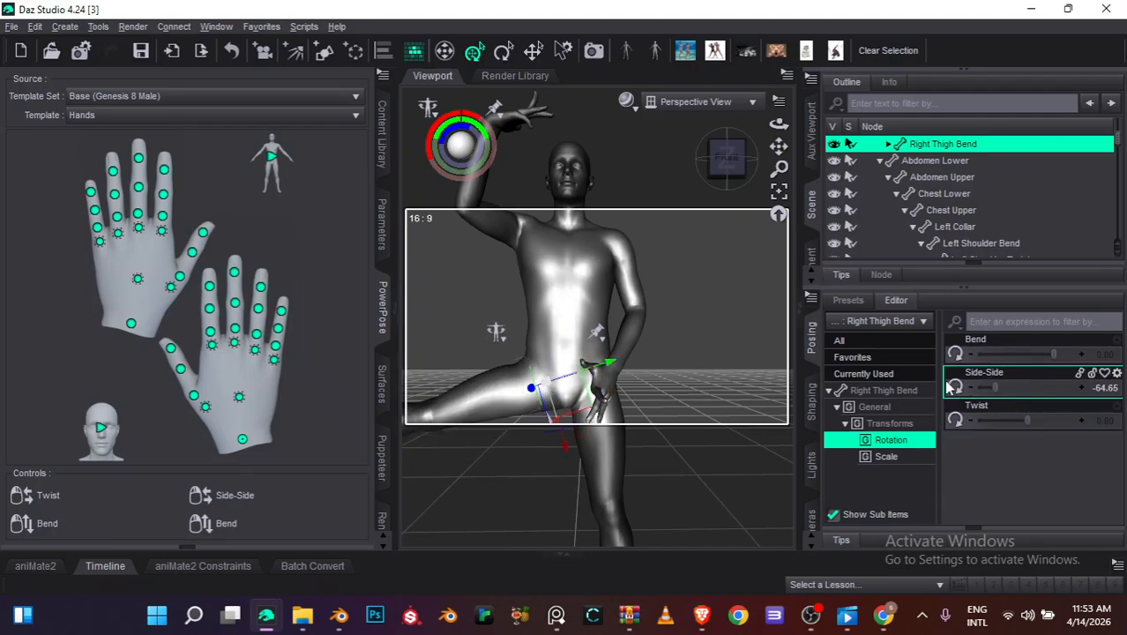
Set the Right Shin's Bend to 155 and the Right Thigh Bend's Twist to 75
{"action": "left_click_drag", "start_coordinate": [780, 148], "coordinate": [818, 137]}
{"action": "left_click", "coordinate": [470, 415]}
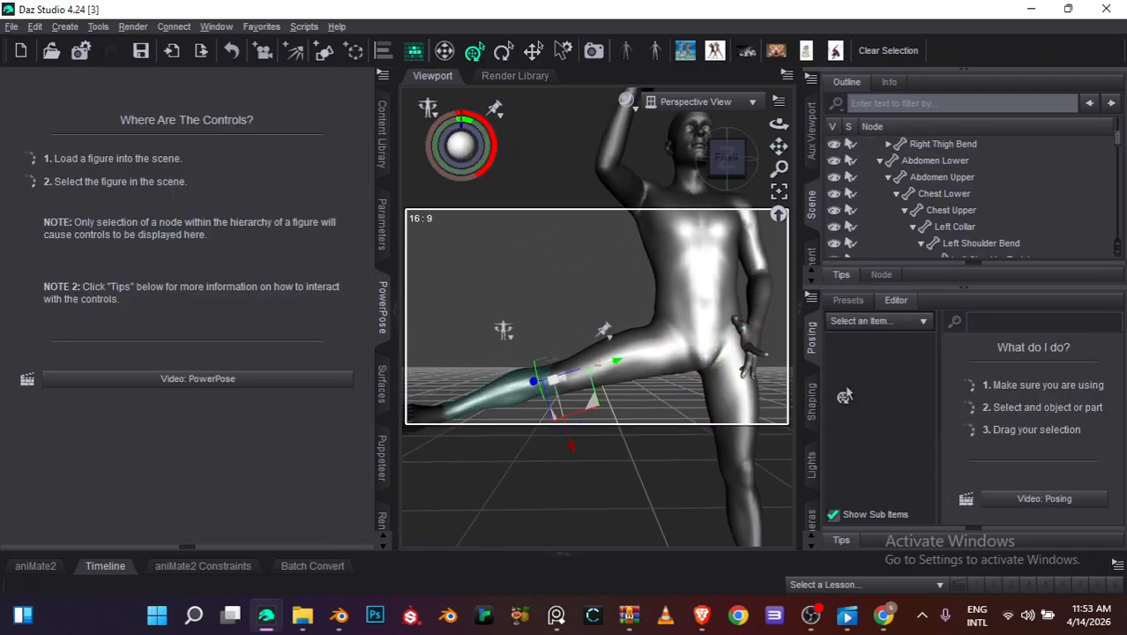
{"action": "left_click_drag", "start_coordinate": [1005, 354], "coordinate": [1078, 354]}
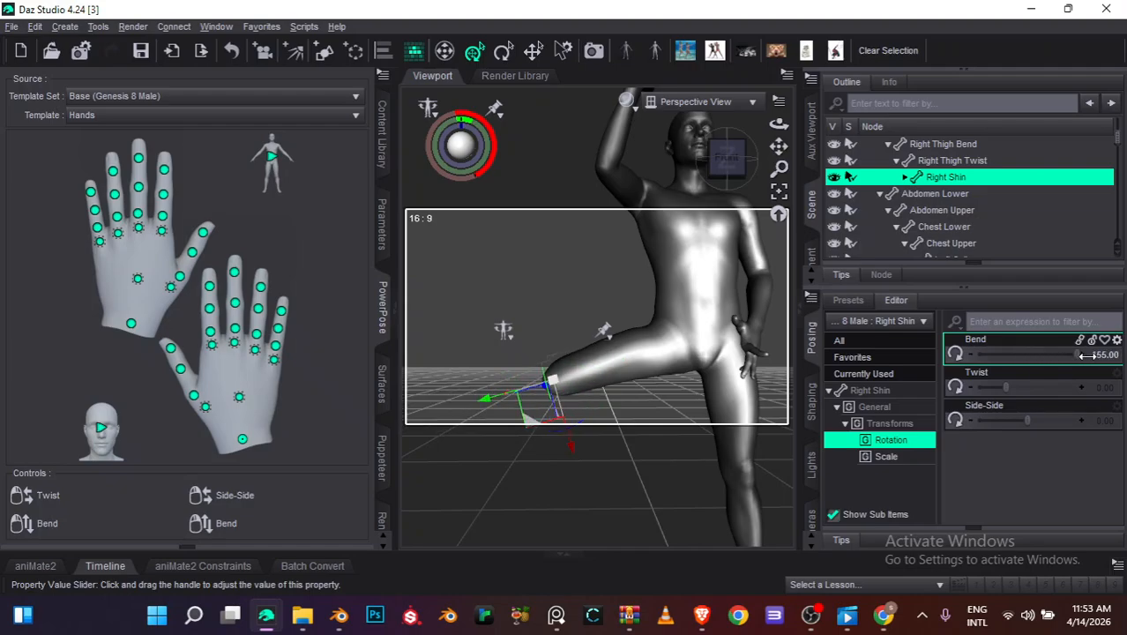
{"action": "left_click", "coordinate": [750, 356]}
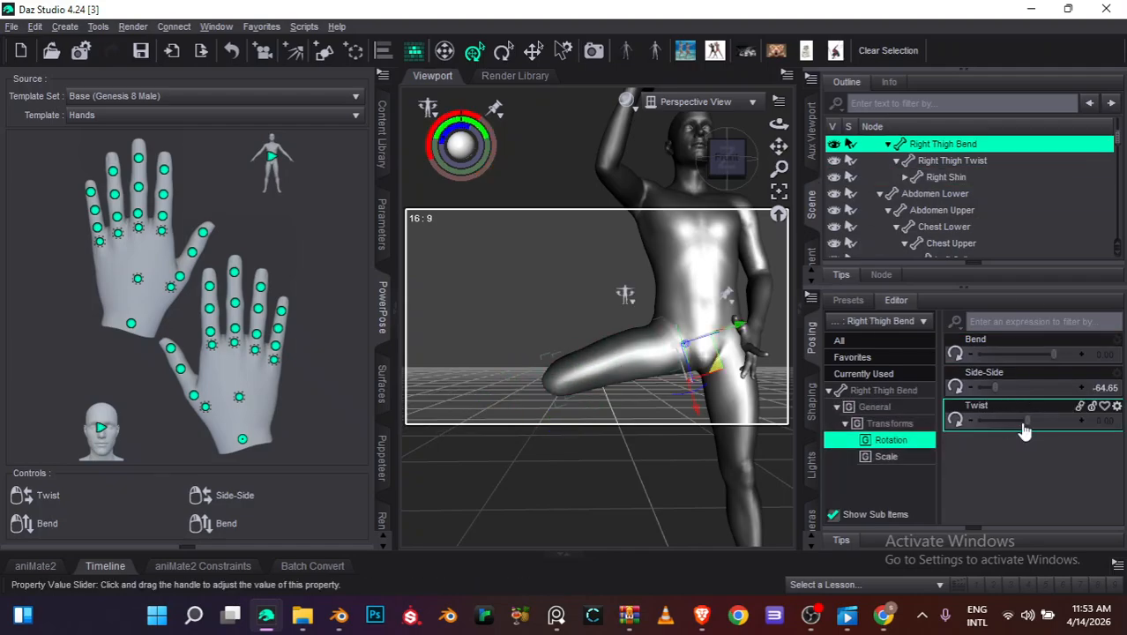
{"action": "left_click_drag", "start_coordinate": [1023, 422], "coordinate": [1121, 456]}
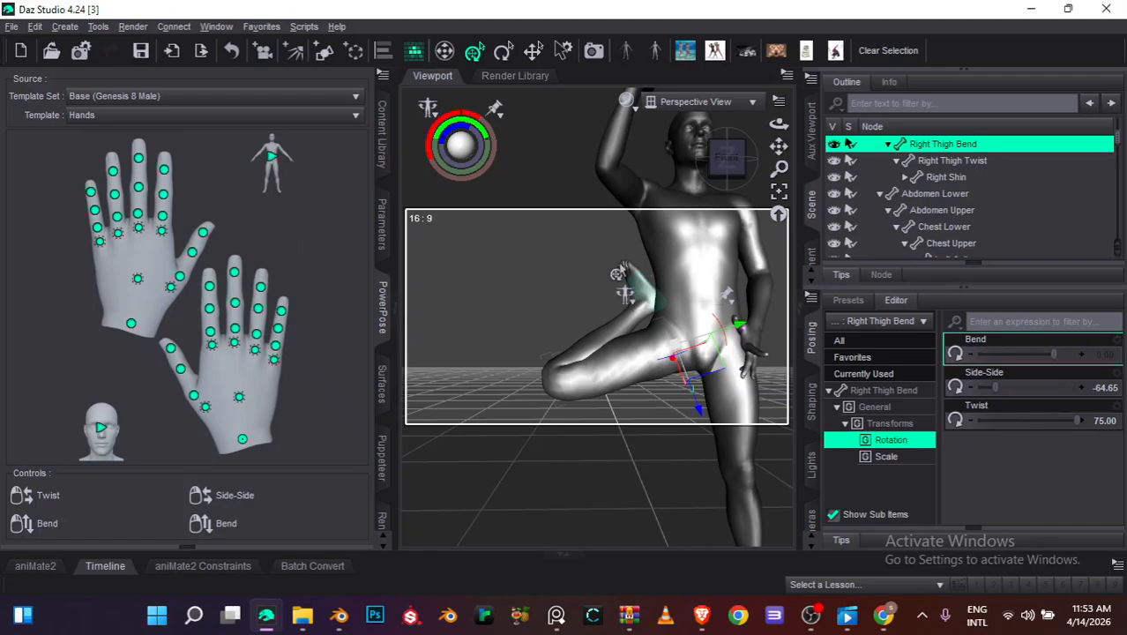
Reposition the twisted right leg and set the Right Foot's Bend to about 52.17
{"action": "left_click_drag", "start_coordinate": [620, 268], "coordinate": [588, 246]}
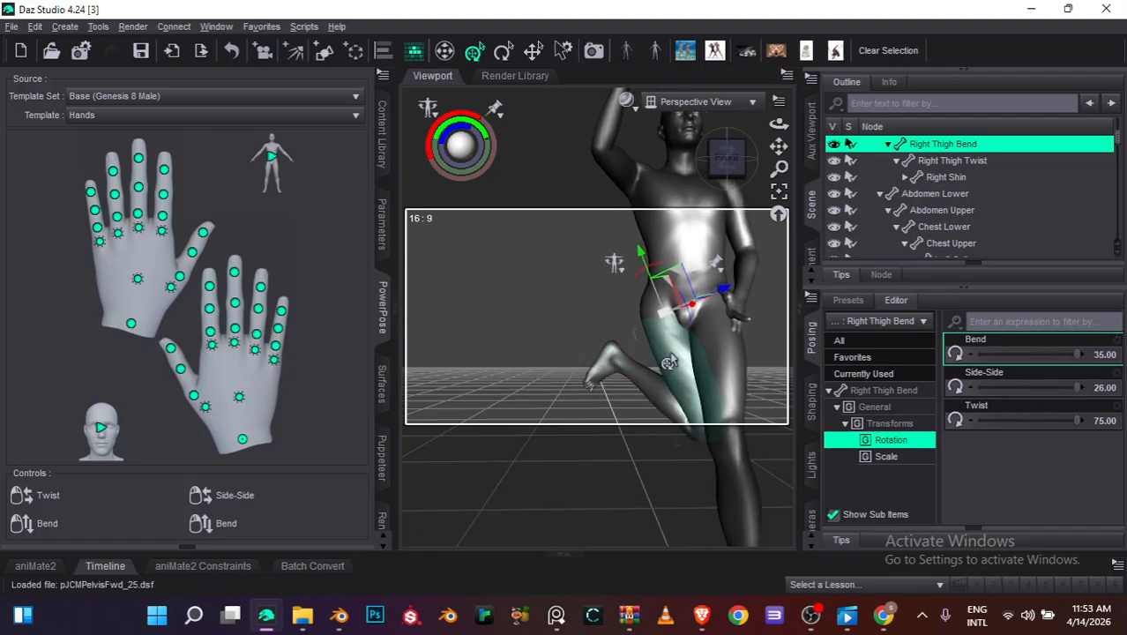
{"action": "left_click_drag", "start_coordinate": [1018, 388], "coordinate": [1065, 368]}
{"action": "left_click", "coordinate": [611, 250]}
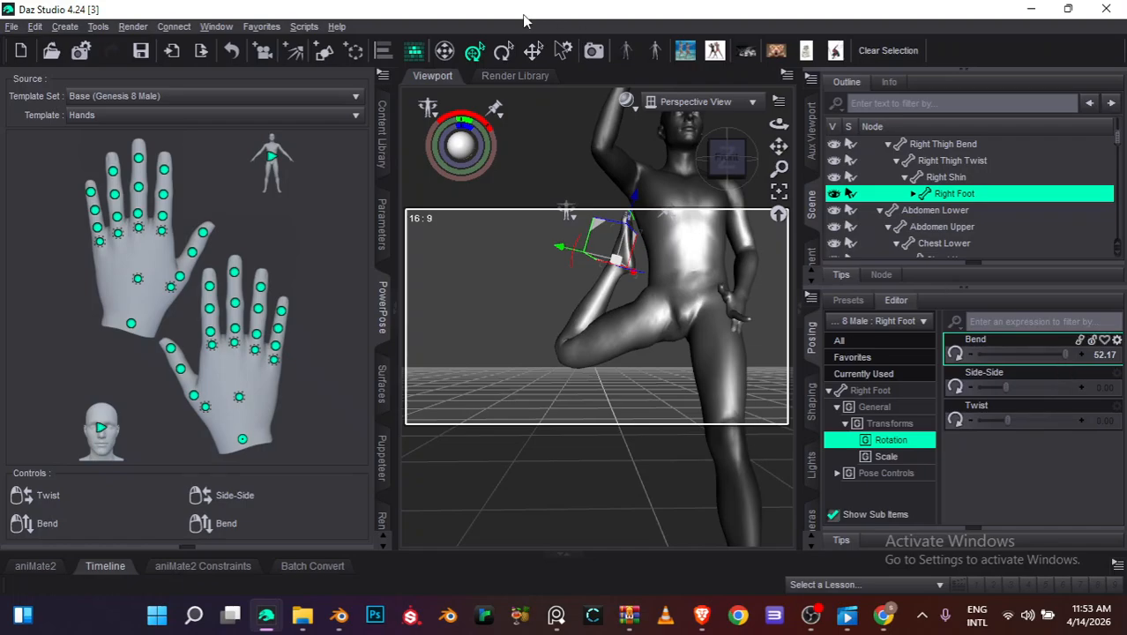
Switch to the Rotate tool and set the Left Thigh Bend's Bend to 35
{"action": "left_click", "coordinate": [504, 51]}
{"action": "left_click", "coordinate": [539, 150]}
{"action": "left_click_drag", "start_coordinate": [779, 146], "coordinate": [702, 210]}
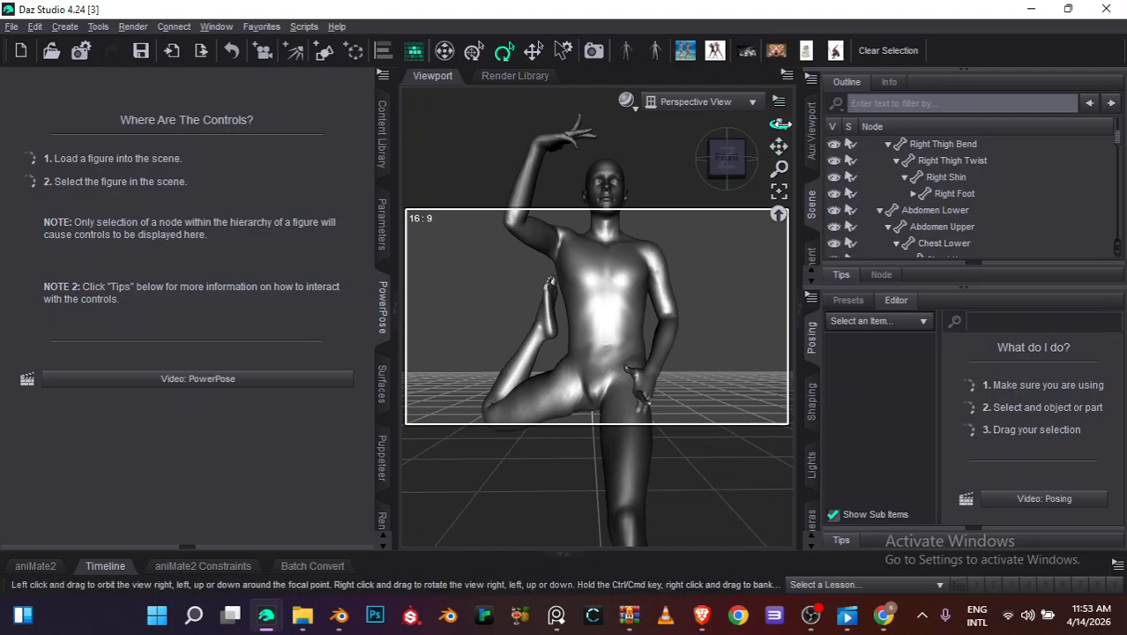
{"action": "left_click_drag", "start_coordinate": [779, 124], "coordinate": [957, 144]}
{"action": "left_click", "coordinate": [961, 145]}
{"action": "left_click", "coordinate": [637, 453]}
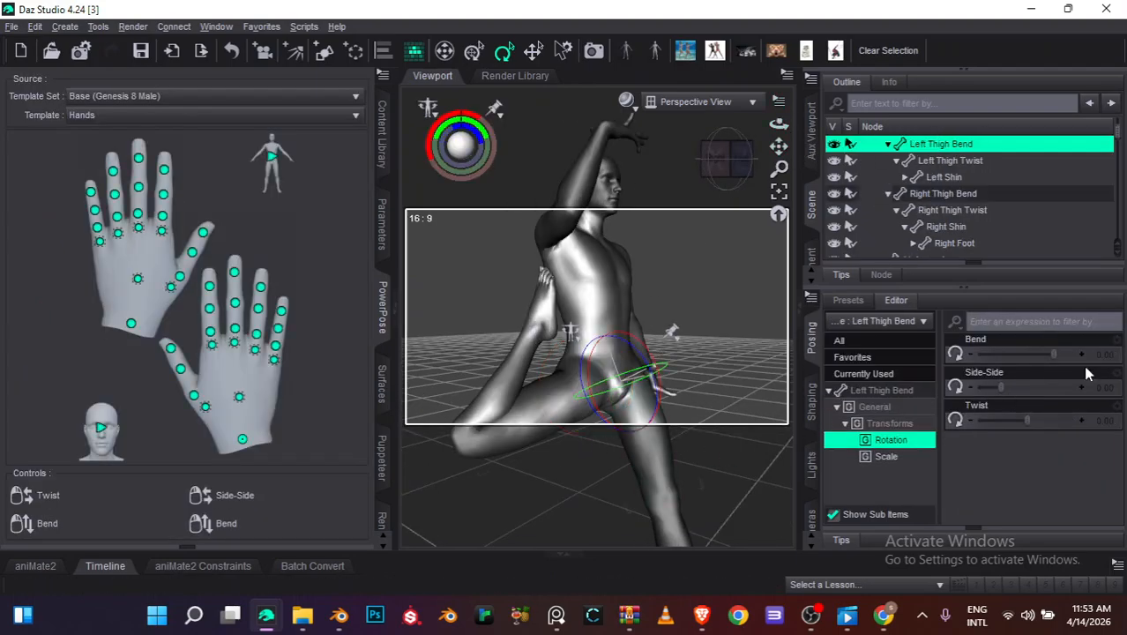
{"action": "left_click_drag", "start_coordinate": [1094, 355], "coordinate": [1120, 359]}
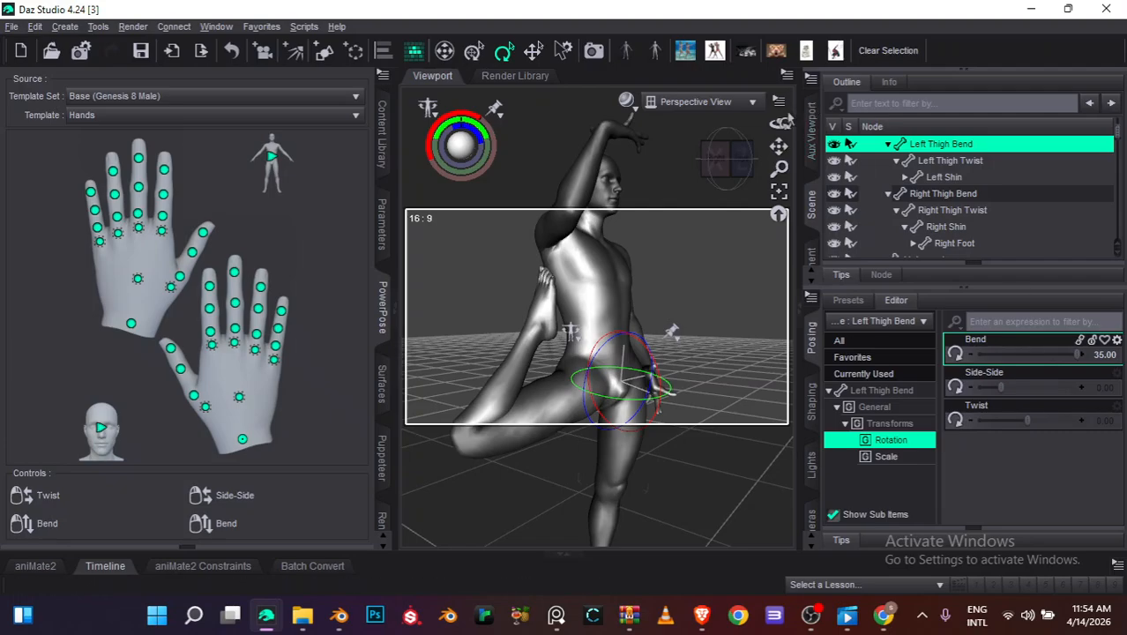
Switch to OBS to check the recording status, then return to Daz Studio
{"action": "left_click", "coordinate": [810, 615]}
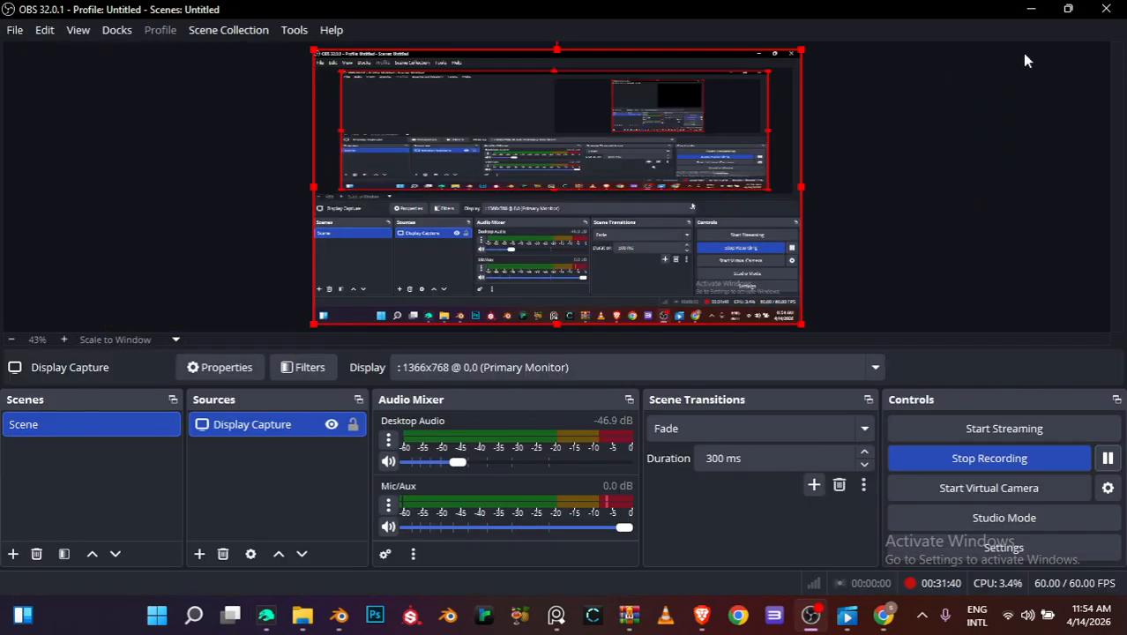
{"action": "left_click", "coordinate": [1030, 9]}
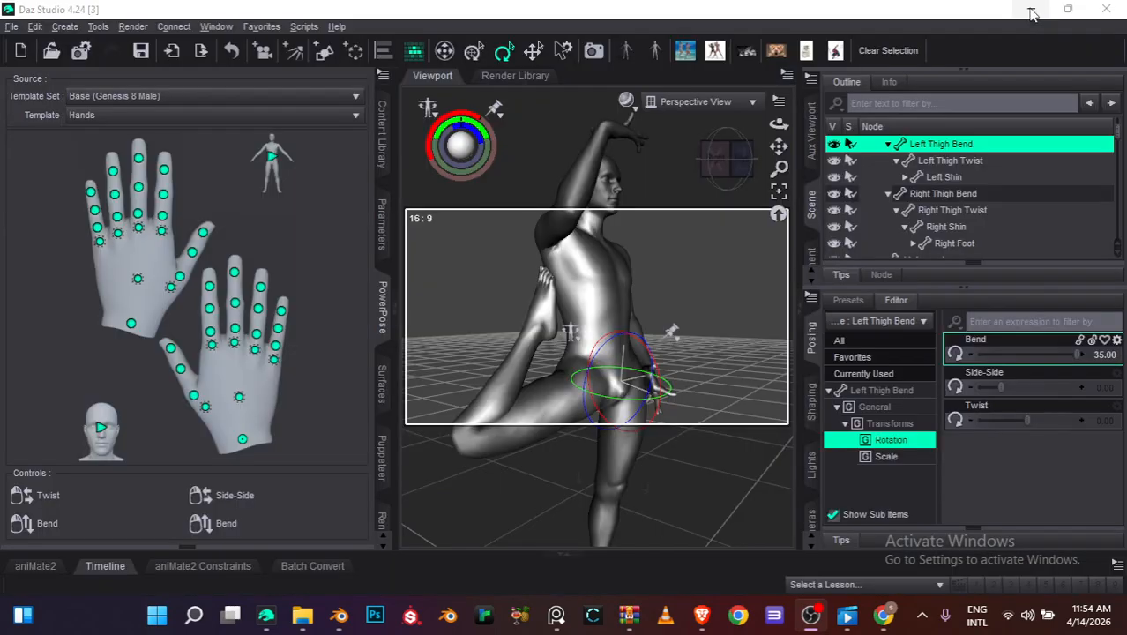
Select the figure's Right Collar and collapse the Posing pane to enlarge the Scene hierarchy
{"action": "left_click_drag", "start_coordinate": [777, 143], "coordinate": [773, 125]}
{"action": "left_click", "coordinate": [560, 276]}
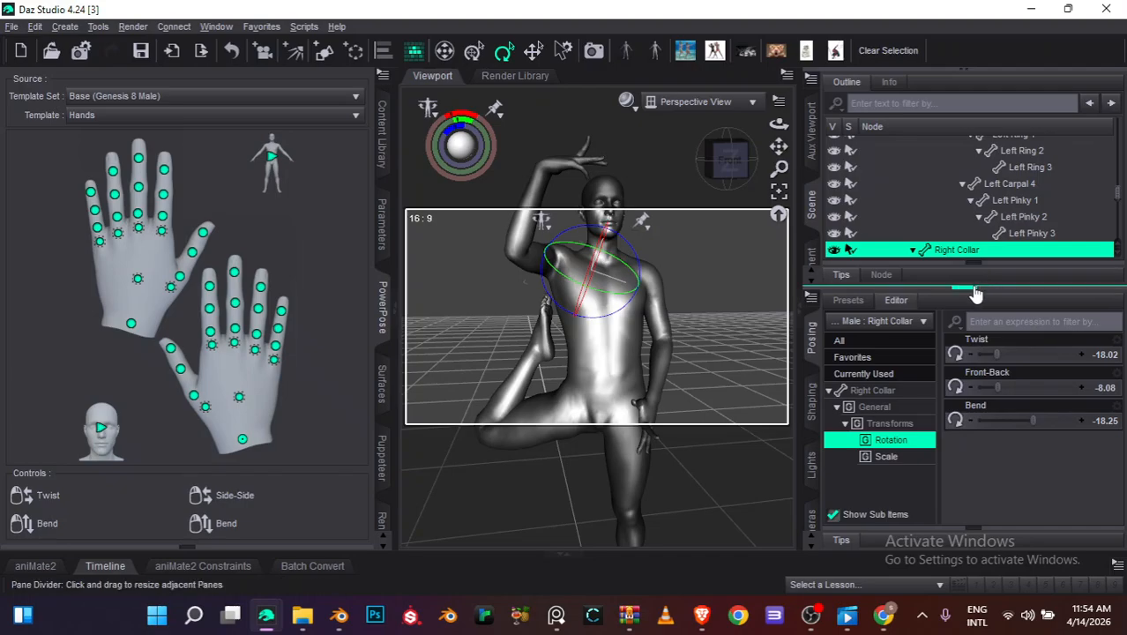
{"action": "left_click", "coordinate": [984, 287]}
{"action": "scroll", "coordinate": [934, 350], "scroll_direction": "down", "scroll_amount": 1}
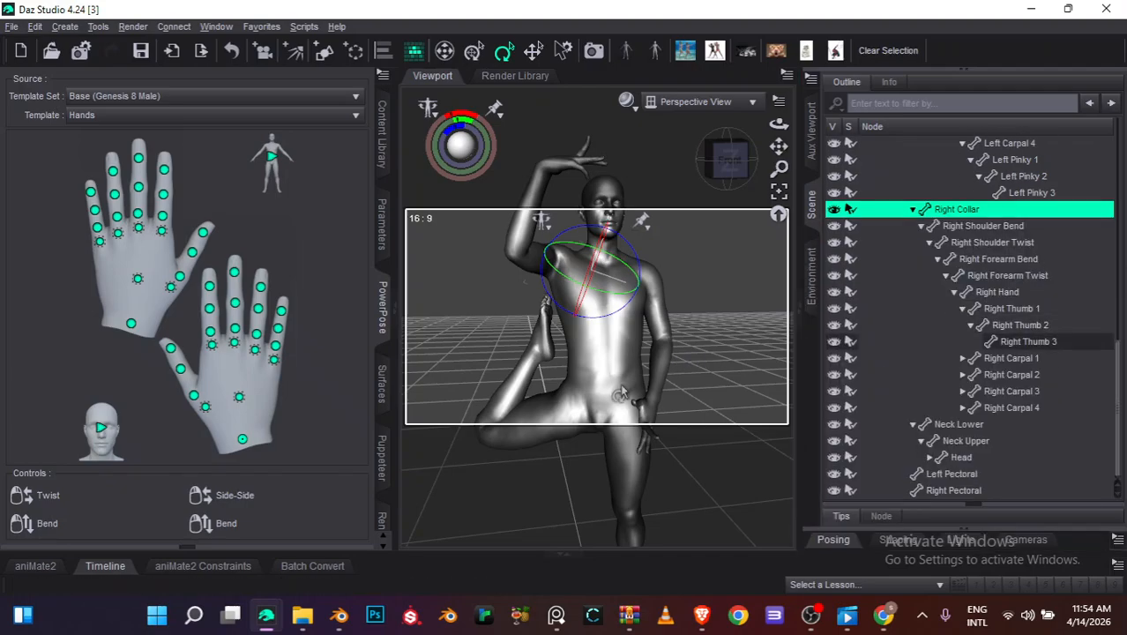
Pick the right thigh, collar and shoulder on the figure to examine where these bones sit in the Scene hierarchy
{"action": "left_click", "coordinate": [598, 411]}
{"action": "left_click", "coordinate": [540, 410]}
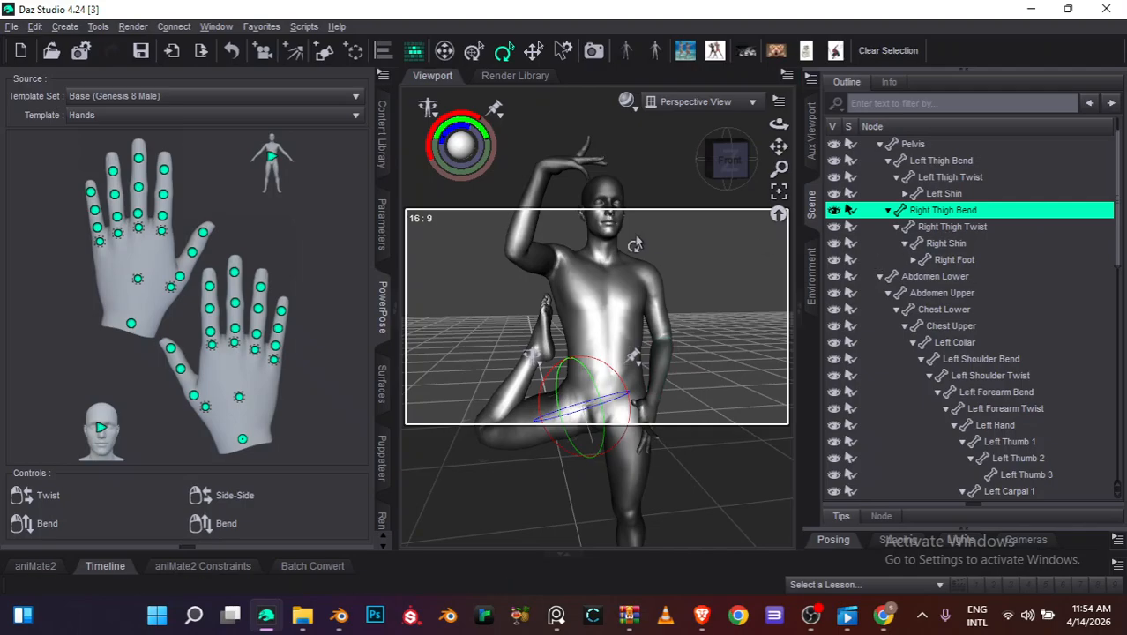
{"action": "left_click", "coordinate": [569, 268]}
{"action": "scroll", "coordinate": [1042, 379], "scroll_direction": "up", "scroll_amount": 2}
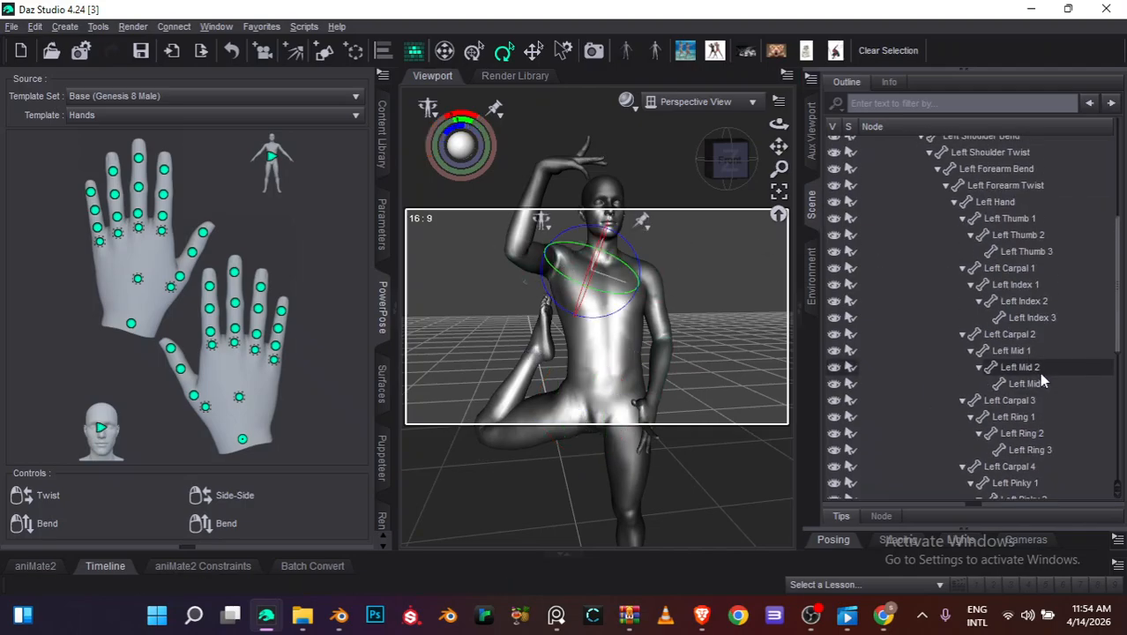
{"action": "scroll", "coordinate": [1039, 377], "scroll_direction": "down", "scroll_amount": 1}
{"action": "left_click", "coordinate": [512, 266]}
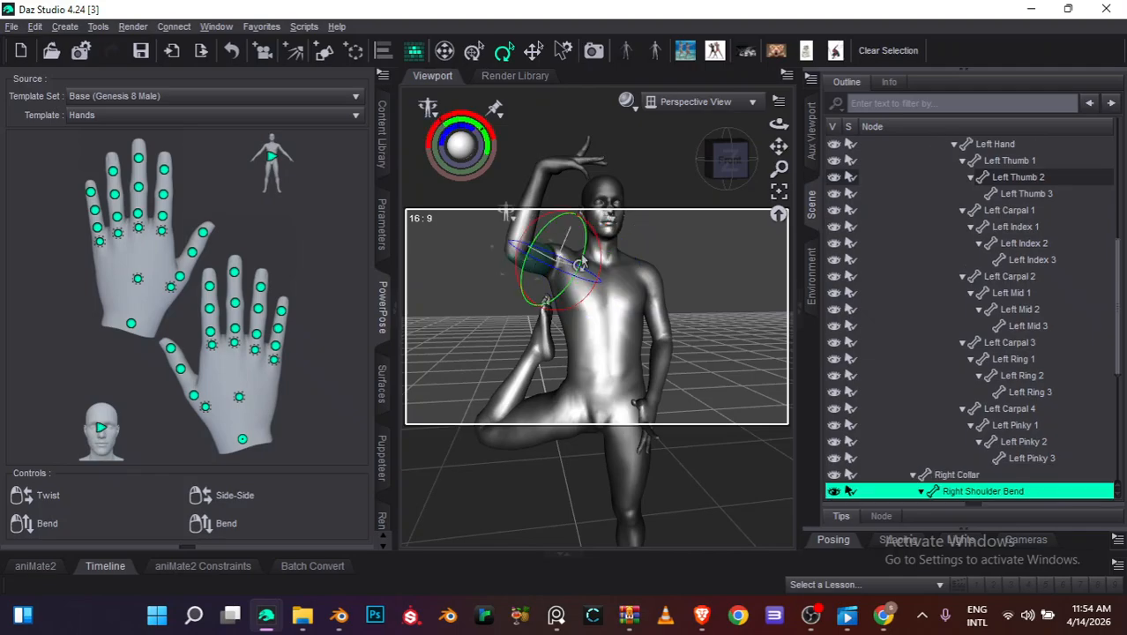
{"action": "left_click", "coordinate": [565, 434]}
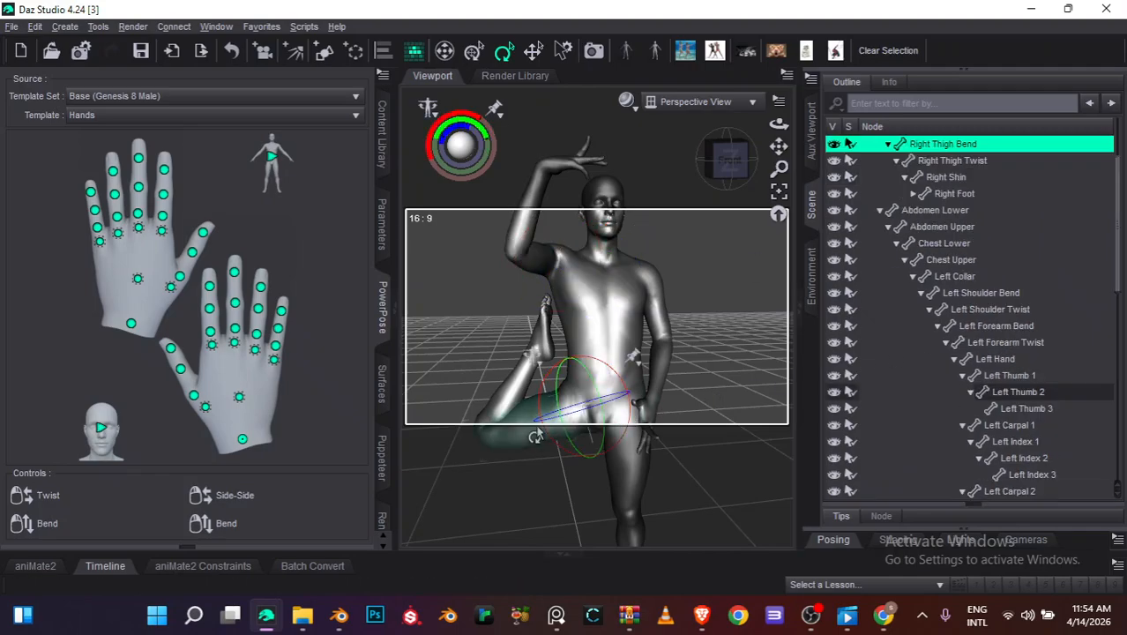
{"action": "scroll", "coordinate": [992, 237], "scroll_direction": "up", "scroll_amount": 2}
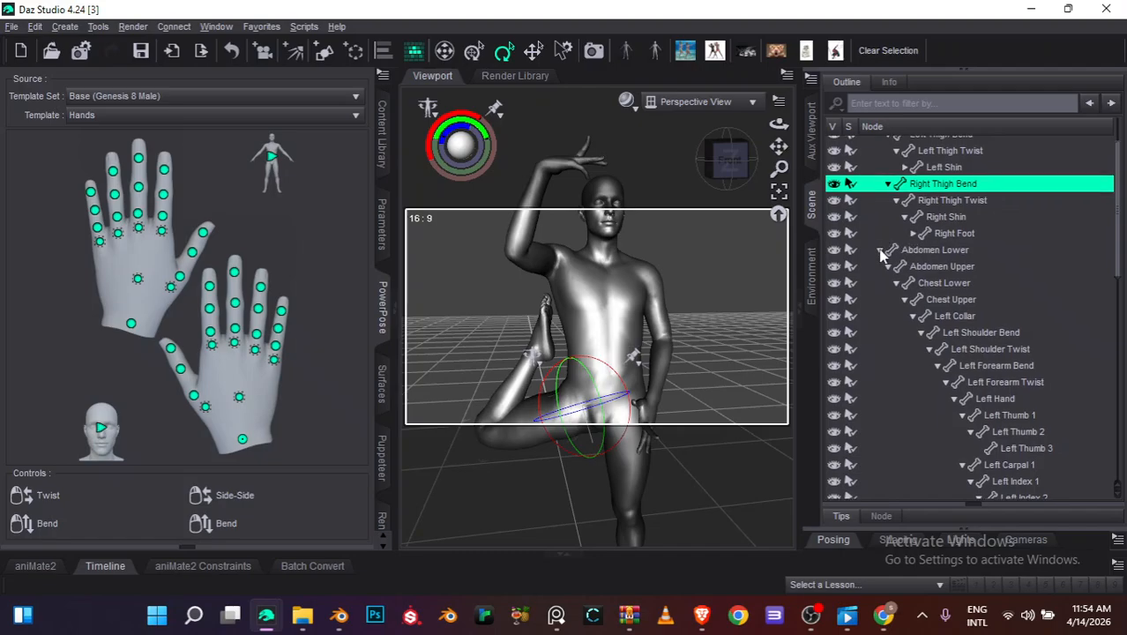
{"action": "left_click", "coordinate": [880, 251]}
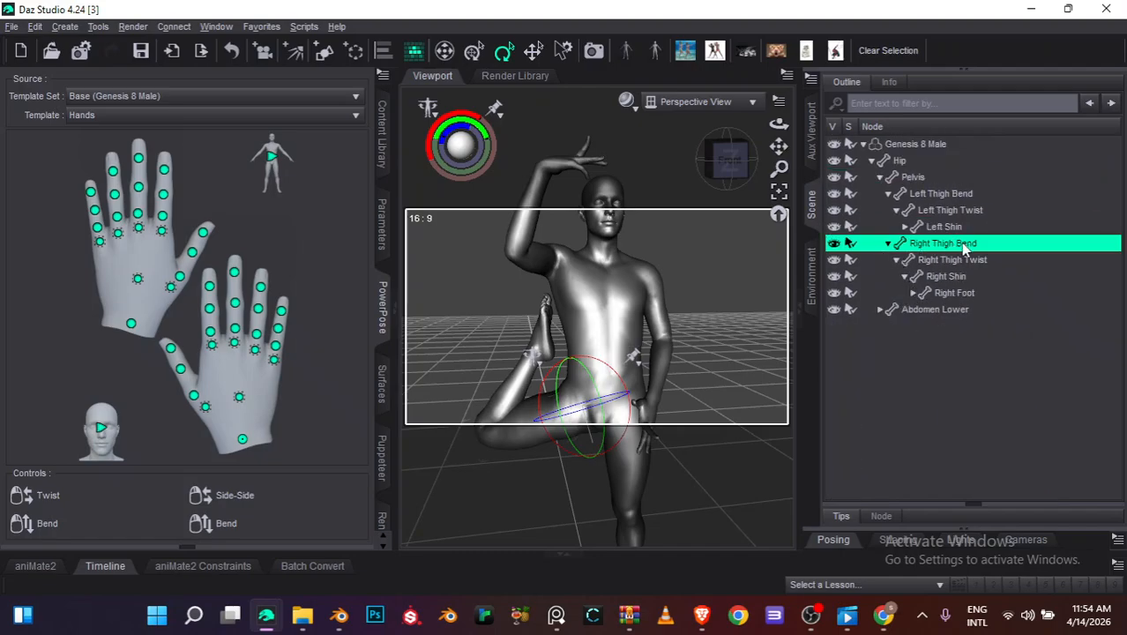
{"action": "left_click", "coordinate": [555, 267]}
{"action": "left_click", "coordinate": [570, 420]}
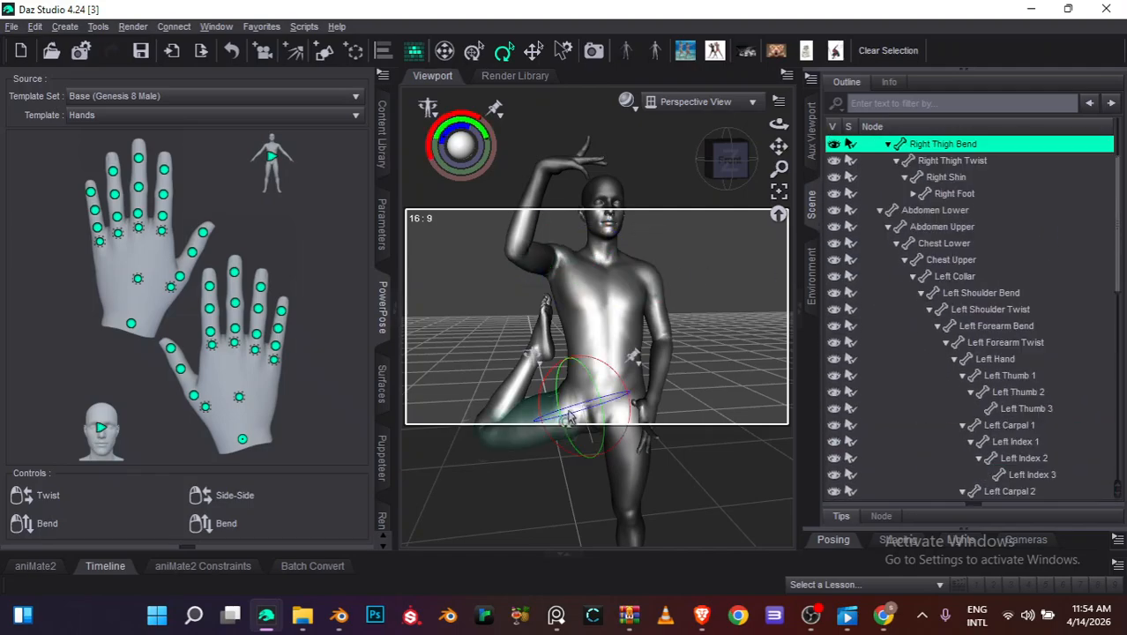
Select the Right Collar bone in the Scene hierarchy and review the bones listed above it
{"action": "scroll", "coordinate": [1003, 232], "scroll_direction": "down", "scroll_amount": 8}
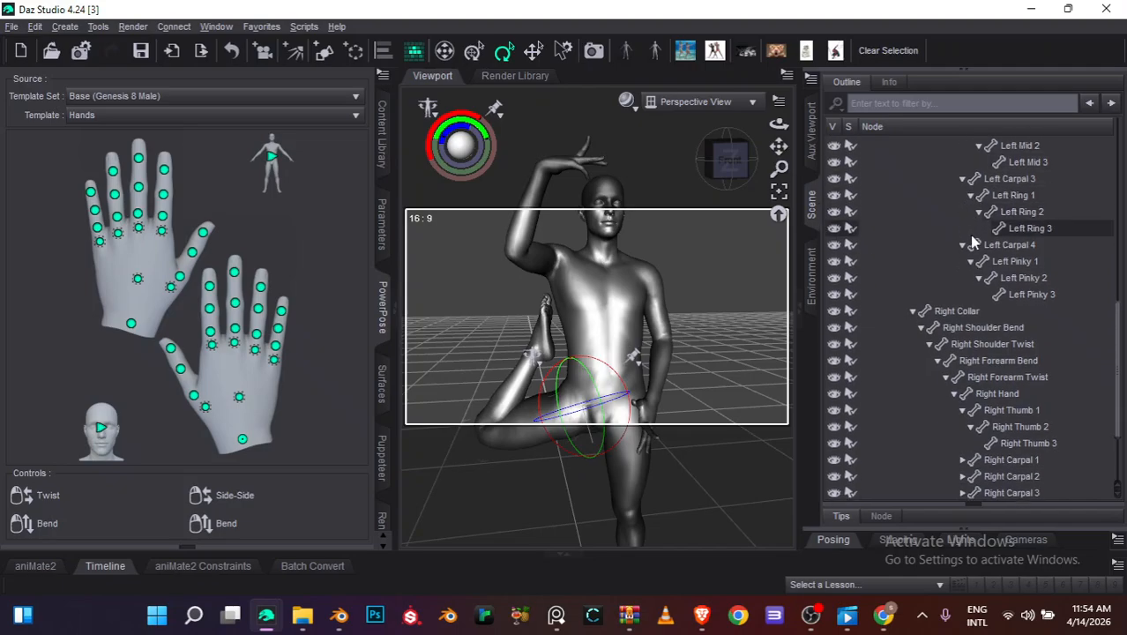
{"action": "left_click", "coordinate": [961, 311]}
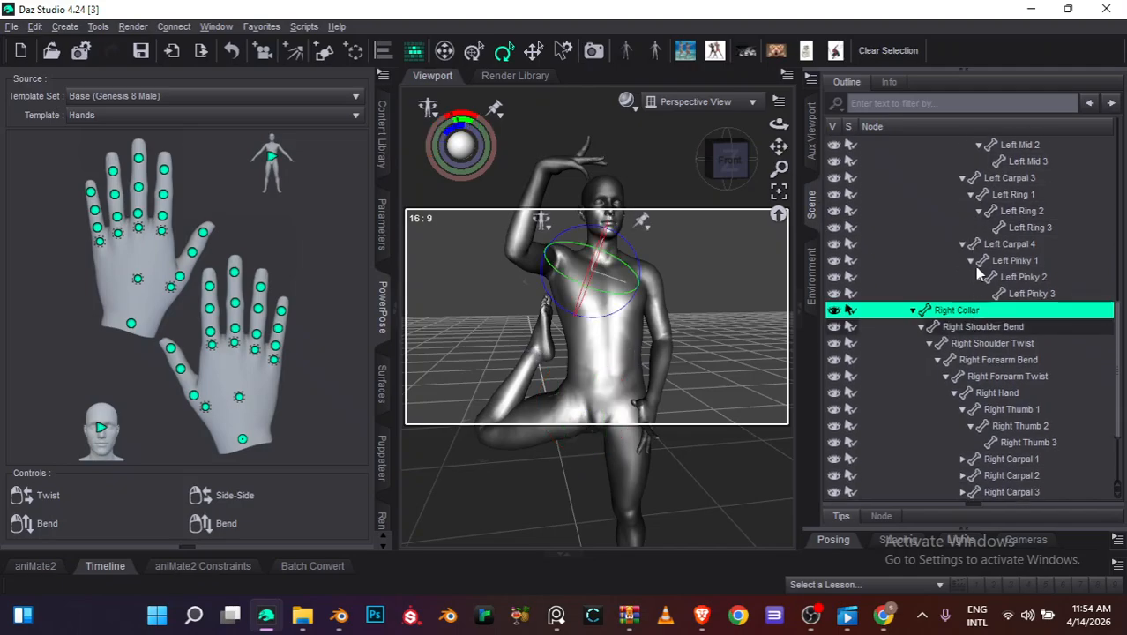
{"action": "scroll", "coordinate": [978, 276], "scroll_direction": "up", "scroll_amount": 9}
{"action": "scroll", "coordinate": [969, 252], "scroll_direction": "down", "scroll_amount": 2}
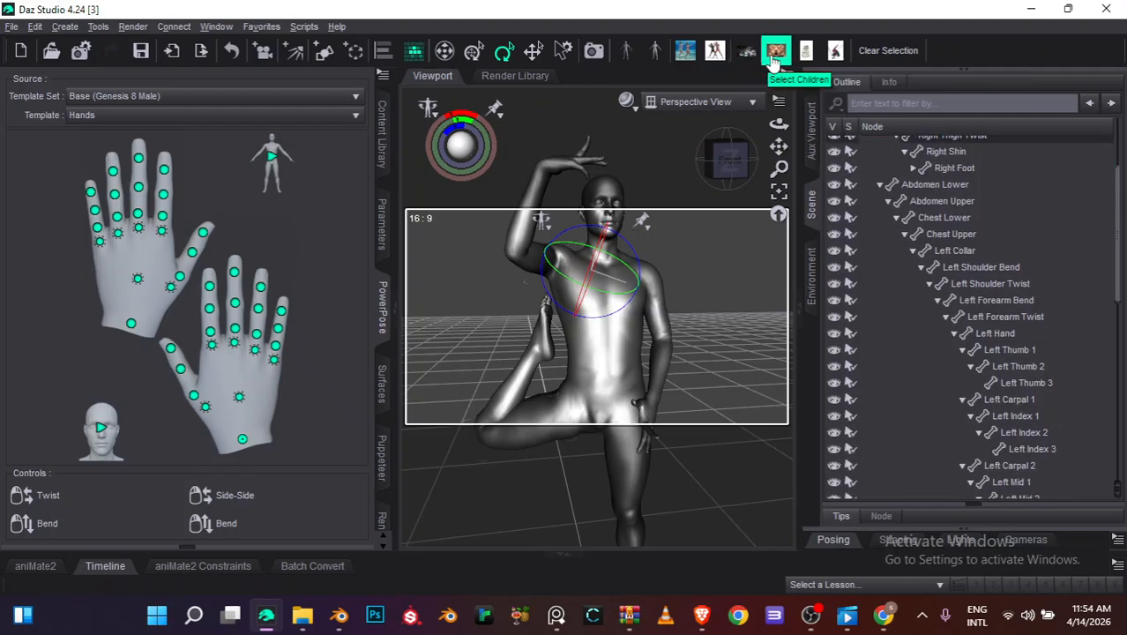
Select all child bones of the Right Collar and review the selected chain in the Scene hierarchy
{"action": "left_click", "coordinate": [776, 53]}
{"action": "scroll", "coordinate": [1023, 365], "scroll_direction": "down", "scroll_amount": 3}
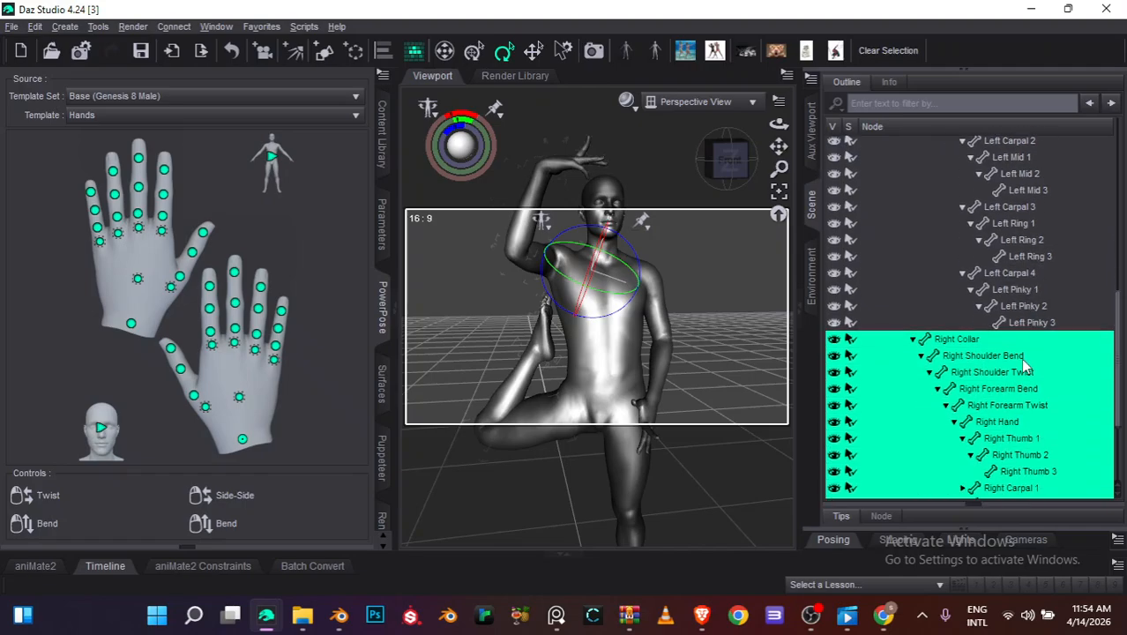
{"action": "scroll", "coordinate": [1019, 364], "scroll_direction": "up", "scroll_amount": 3}
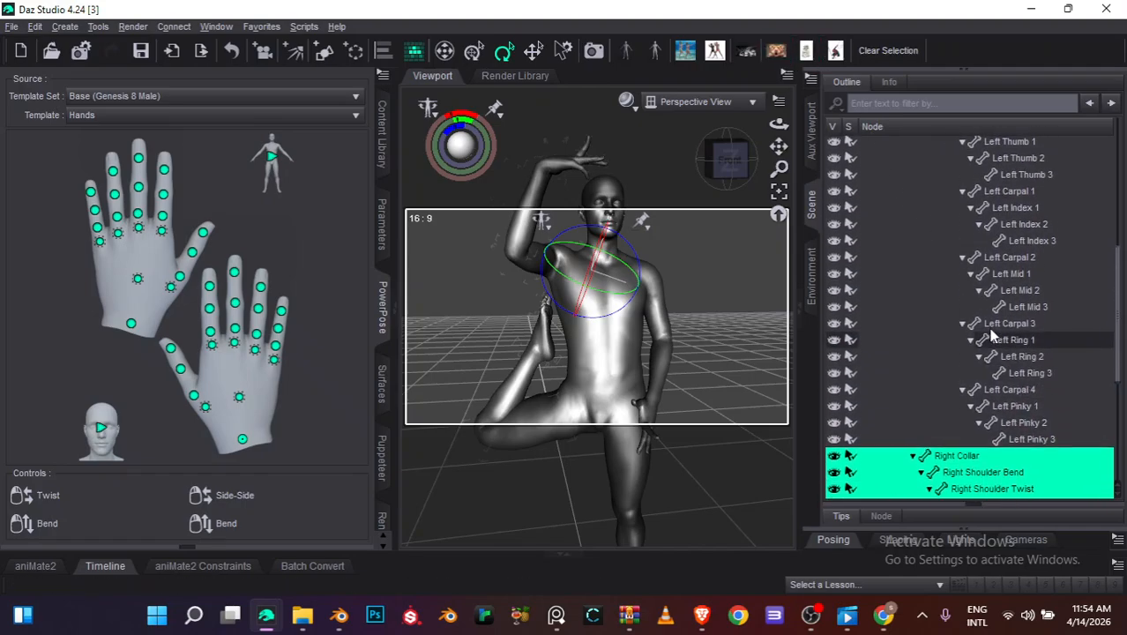
{"action": "scroll", "coordinate": [994, 336], "scroll_direction": "up", "scroll_amount": 6}
{"action": "scroll", "coordinate": [990, 256], "scroll_direction": "down", "scroll_amount": 11}
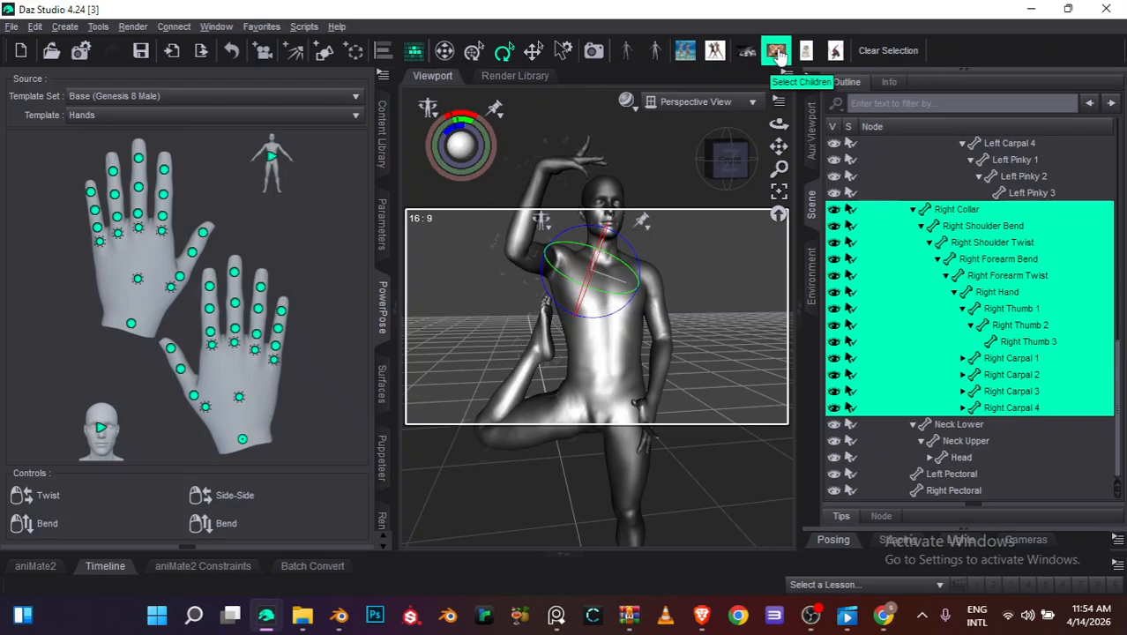
Mirror the pose of the selected right arm bones with Symmetry, setting Direction to Right to Left, and inspect the figure from several angles
{"action": "left_click_drag", "start_coordinate": [755, 133], "coordinate": [948, 139]}
{"action": "mouse_move", "coordinate": [781, 127]}
{"action": "left_mouse_down"}
{"action": "mouse_move", "coordinate": [873, 169]}
{"action": "mouse_move", "coordinate": [891, 164]}
{"action": "mouse_move", "coordinate": [697, 99]}
{"action": "mouse_move", "coordinate": [724, 141]}
{"action": "mouse_move", "coordinate": [772, 113]}
{"action": "mouse_move", "coordinate": [779, 125]}
{"action": "left_mouse_up"}
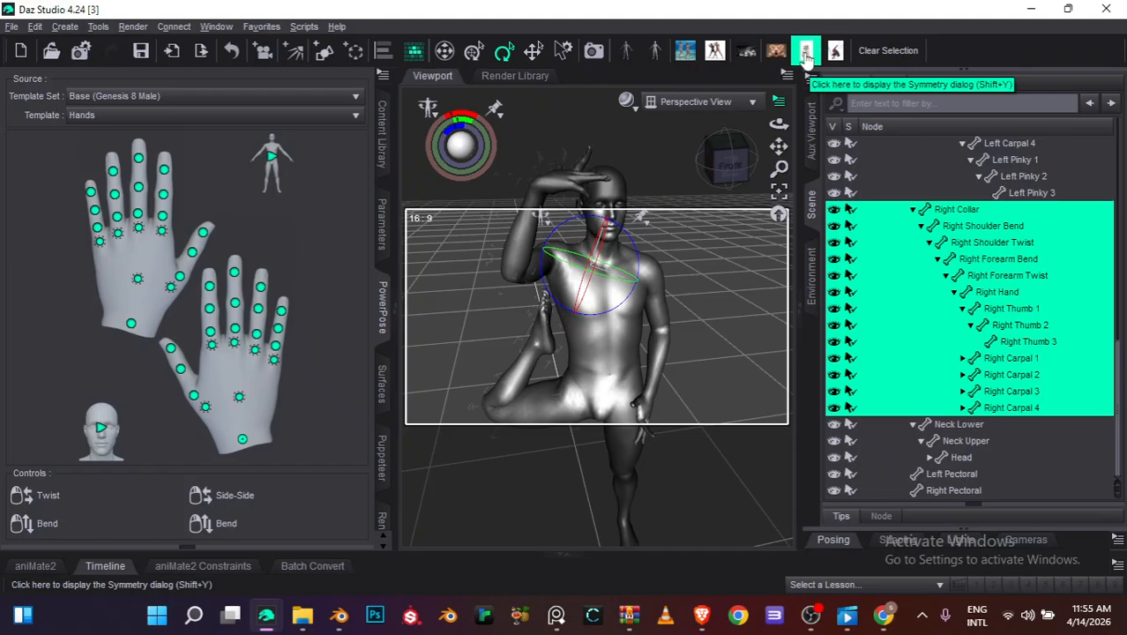
{"action": "left_click", "coordinate": [805, 53]}
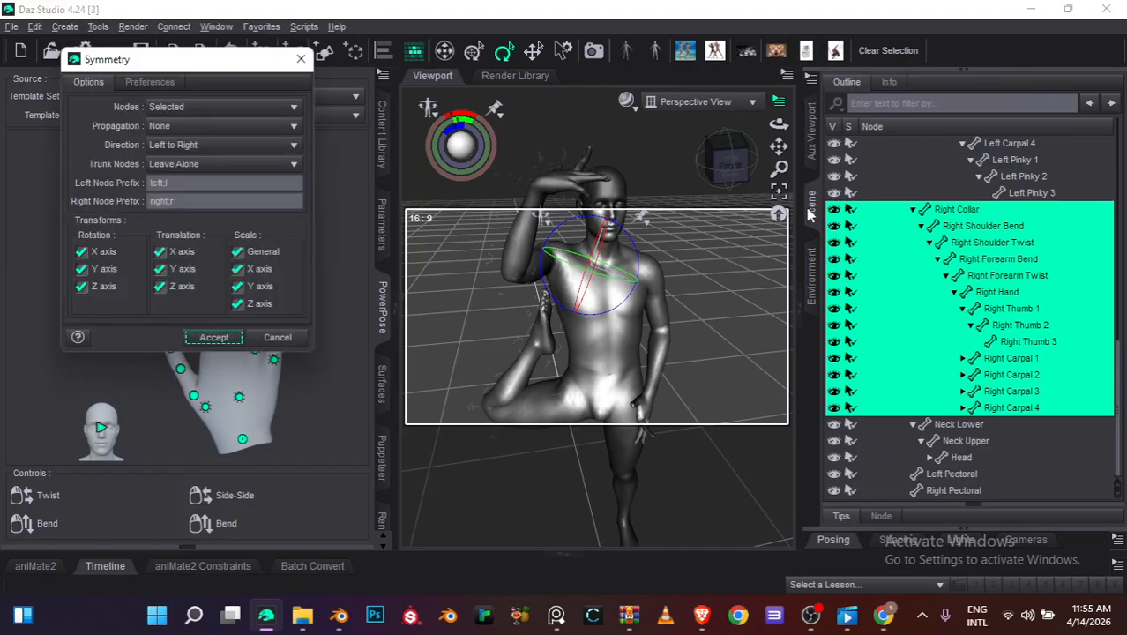
{"action": "left_click", "coordinate": [209, 145]}
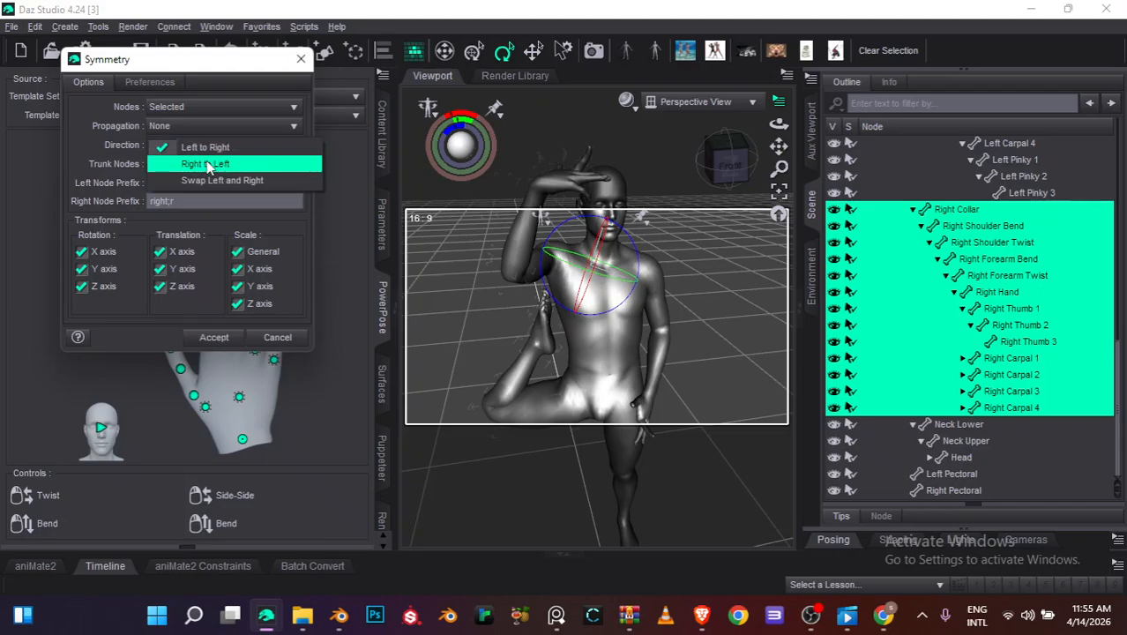
{"action": "left_click", "coordinate": [209, 162]}
{"action": "left_click", "coordinate": [213, 338]}
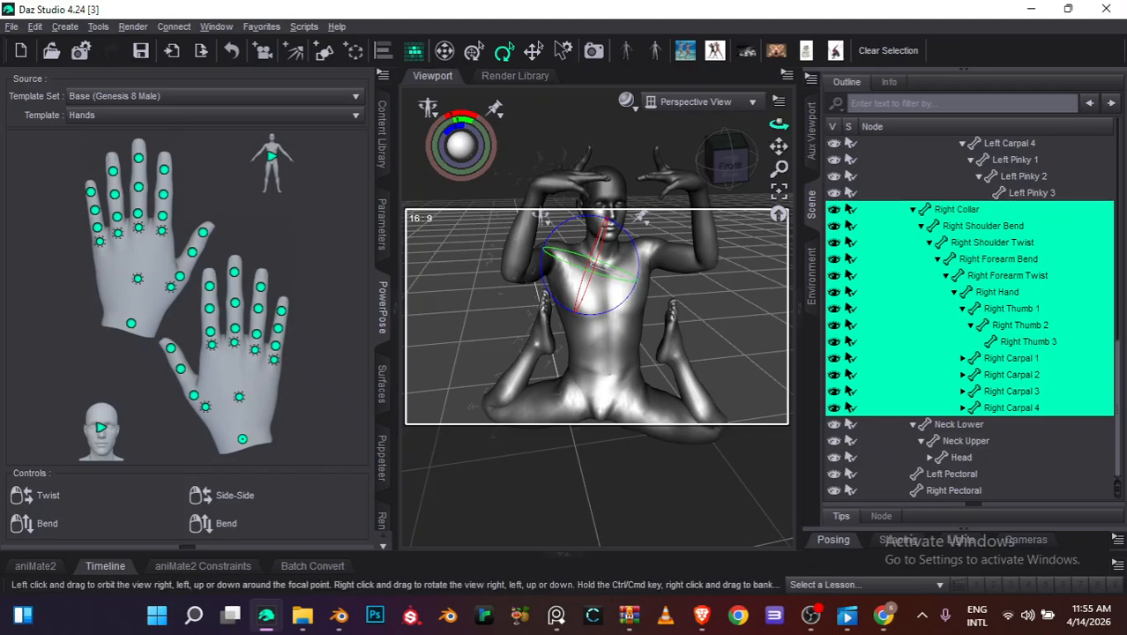
{"action": "left_click_drag", "start_coordinate": [779, 126], "coordinate": [688, 122]}
{"action": "left_click_drag", "start_coordinate": [854, 51], "coordinate": [880, 41]}
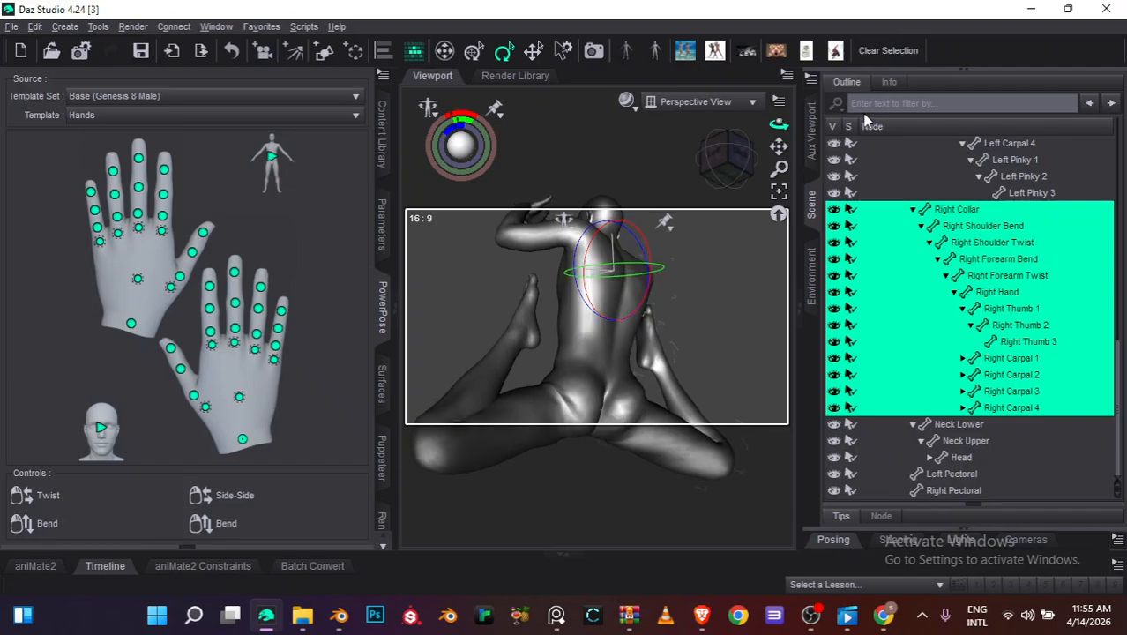
{"action": "left_click_drag", "start_coordinate": [779, 124], "coordinate": [672, 146]}
Select the abdomen, show the Body template in PowerPose, and bend the upper abdomen and chest together strongly
{"action": "left_click", "coordinate": [633, 378]}
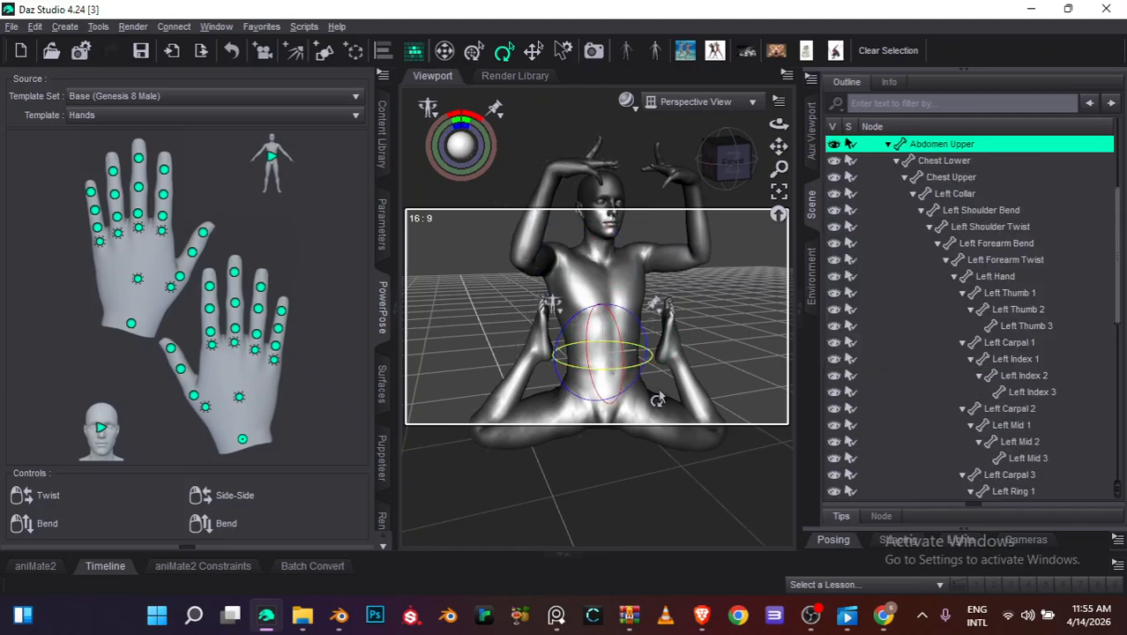
{"action": "left_click", "coordinate": [271, 160]}
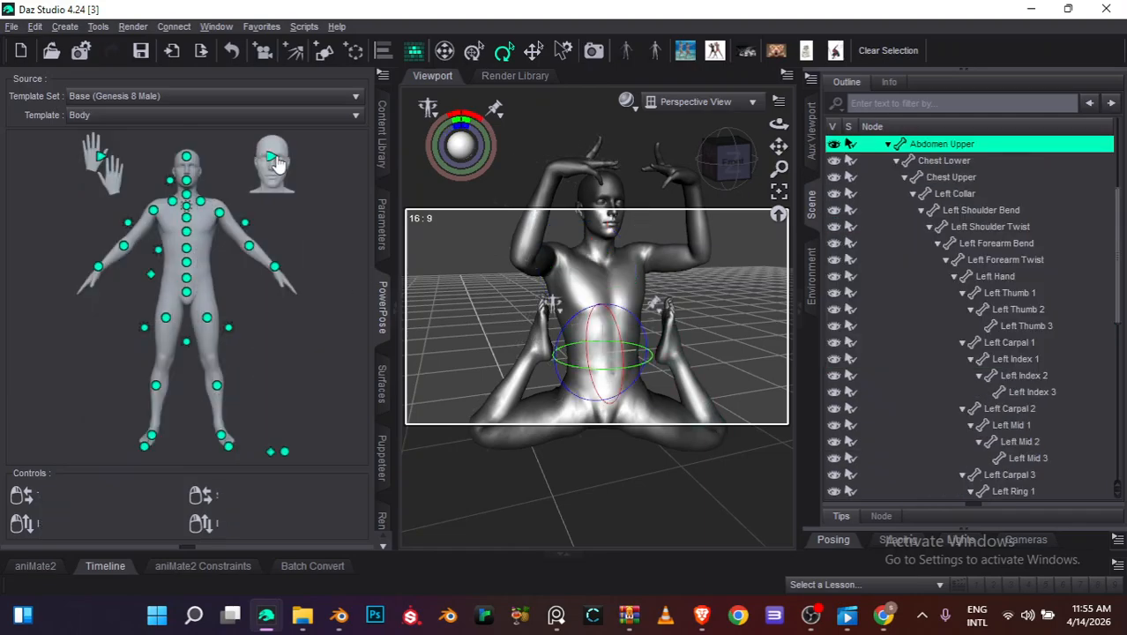
{"action": "left_click_drag", "start_coordinate": [158, 253], "coordinate": [614, 70]}
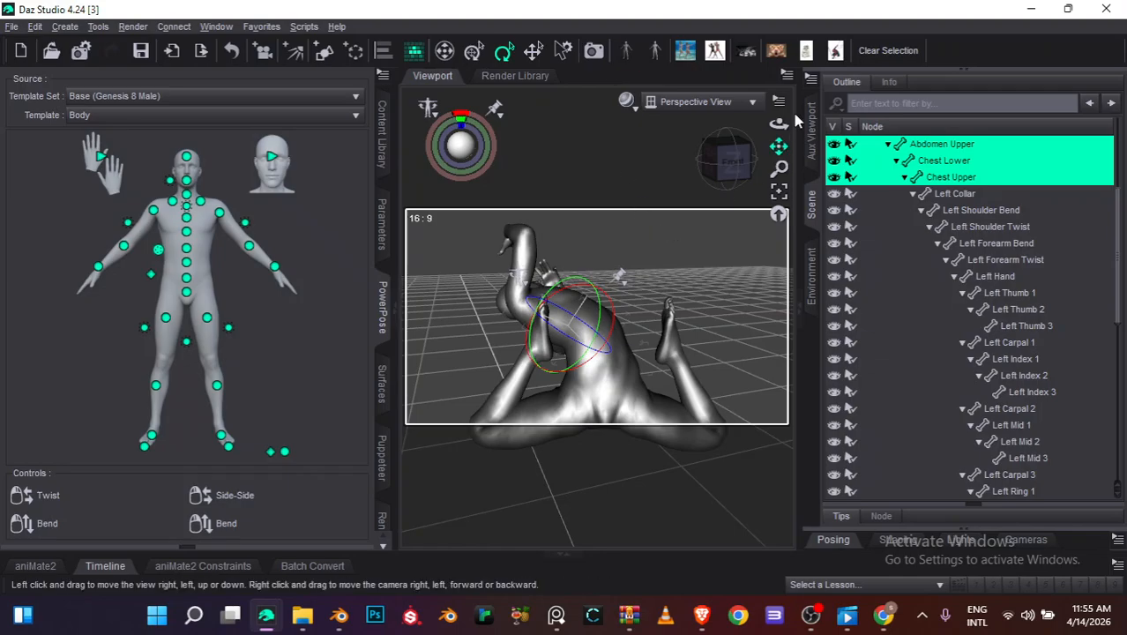
Pull the figure's left leg outward so it extends away from the body
{"action": "left_click_drag", "start_coordinate": [779, 125], "coordinate": [691, 160]}
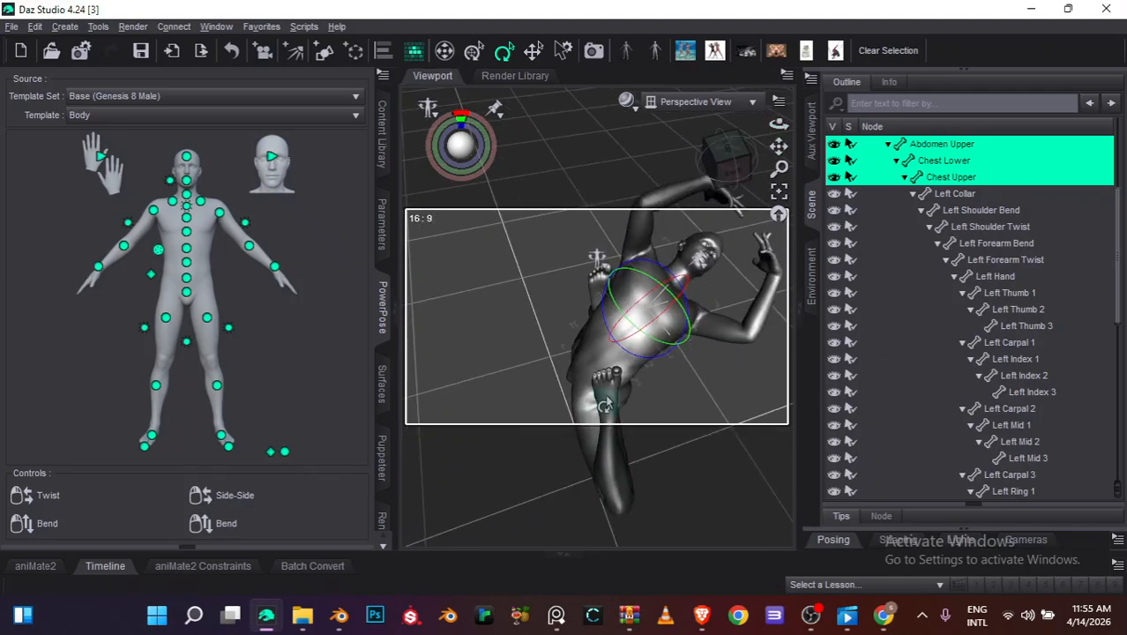
{"action": "left_click_drag", "start_coordinate": [528, 461], "coordinate": [519, 248], "text": "alt"}
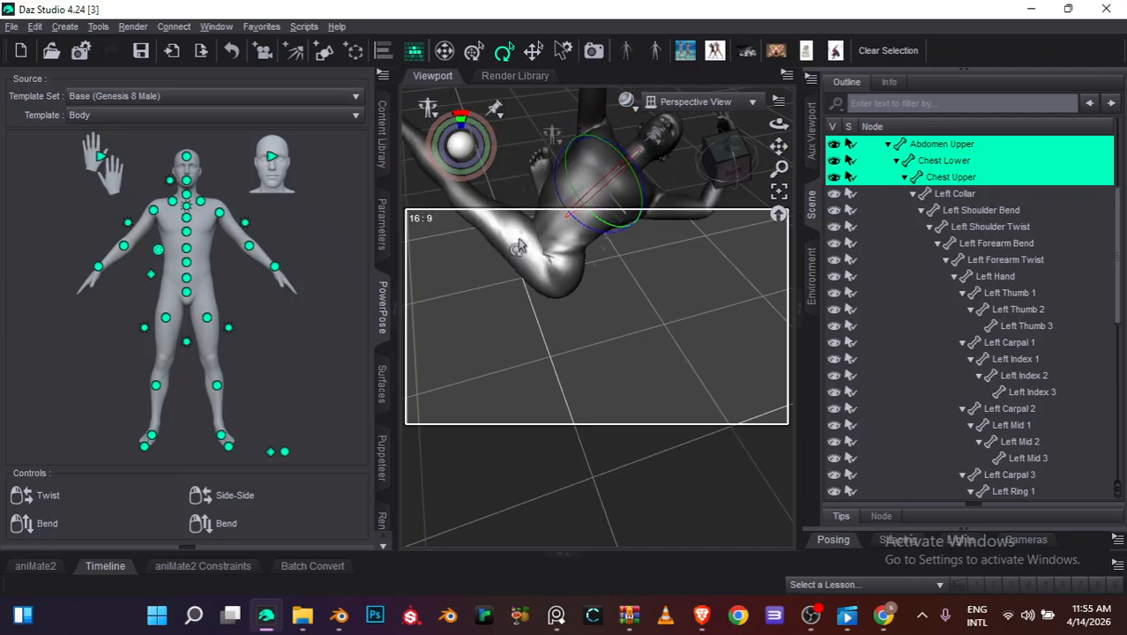
{"action": "left_click_drag", "start_coordinate": [779, 146], "coordinate": [829, 221]}
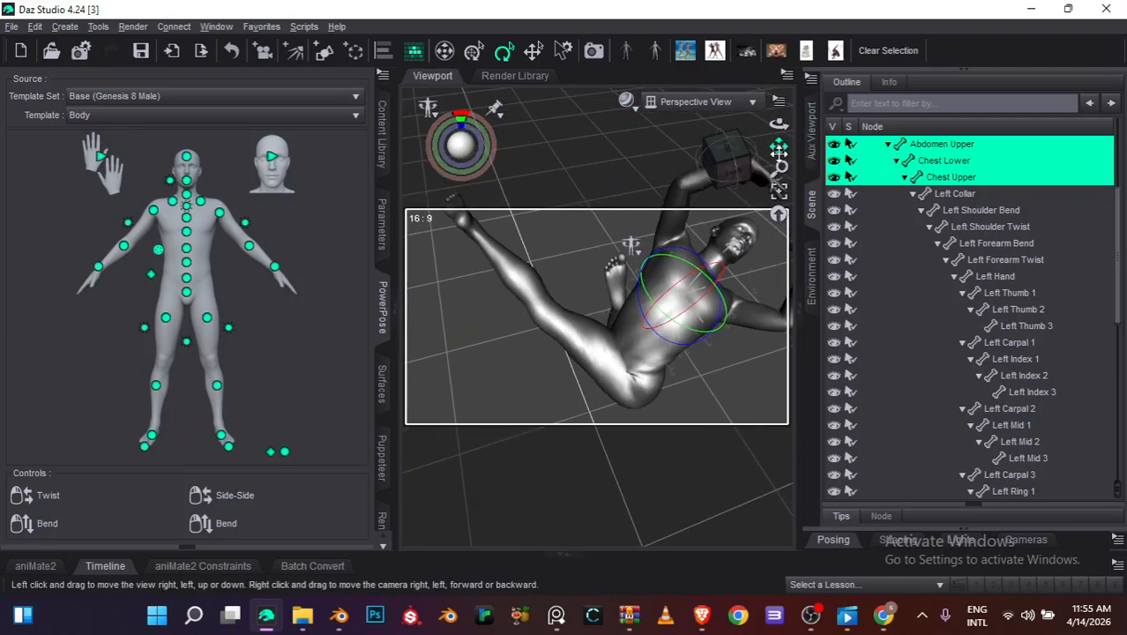
Select the Left Thigh Bend with its children and mirror the leg pose with Symmetry from Left to Right
{"action": "left_click", "coordinate": [580, 350]}
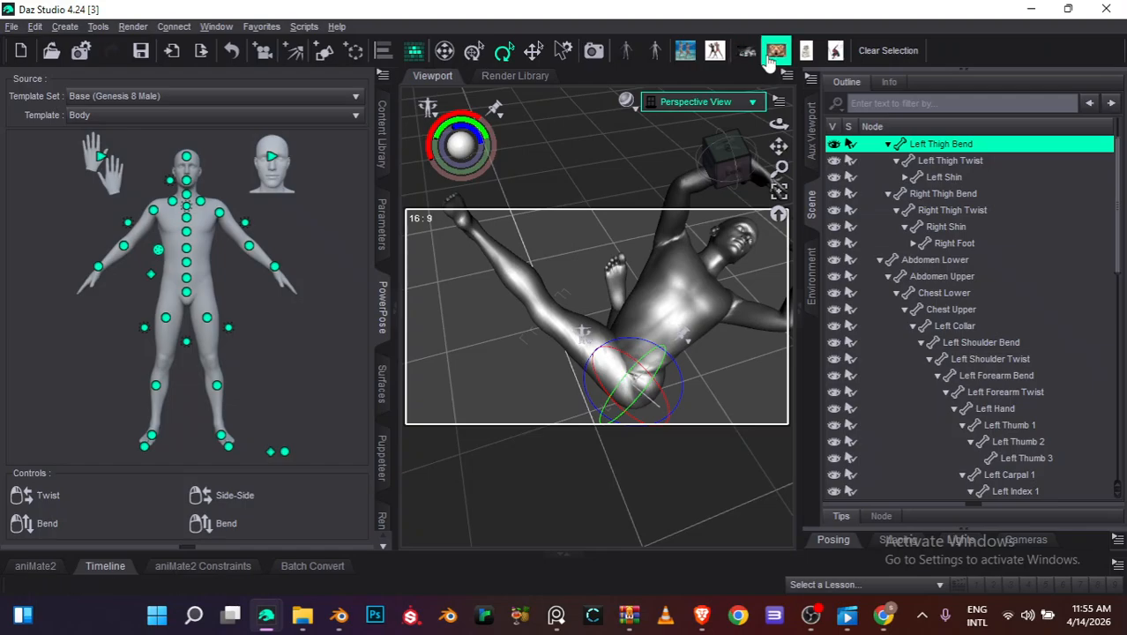
{"action": "left_click", "coordinate": [767, 56]}
{"action": "left_click", "coordinate": [805, 51]}
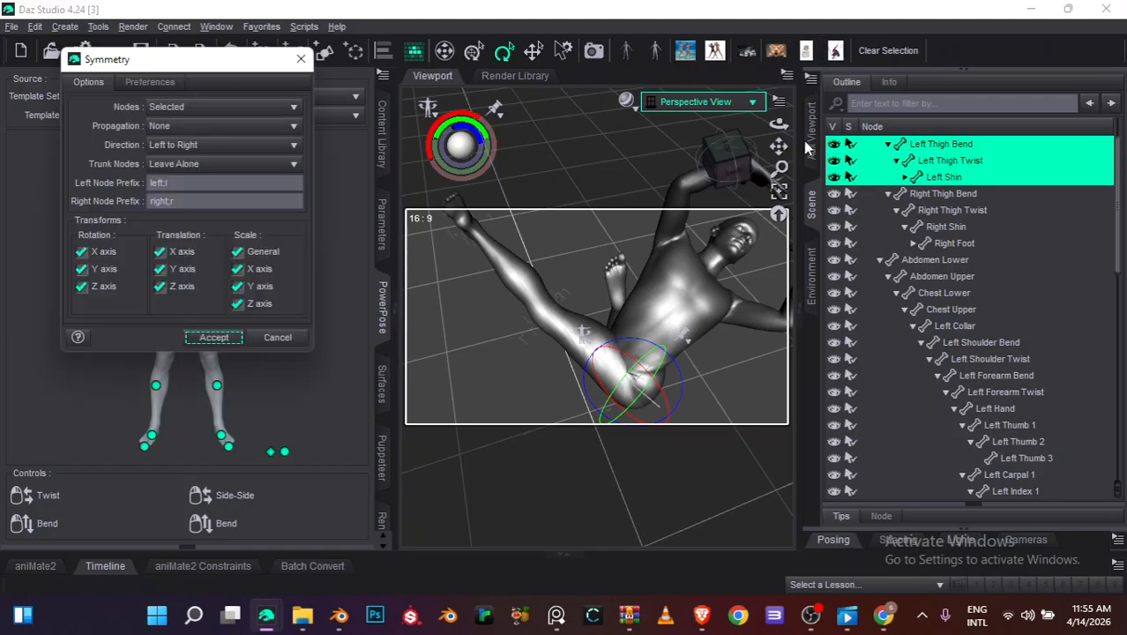
{"action": "left_click", "coordinate": [213, 338]}
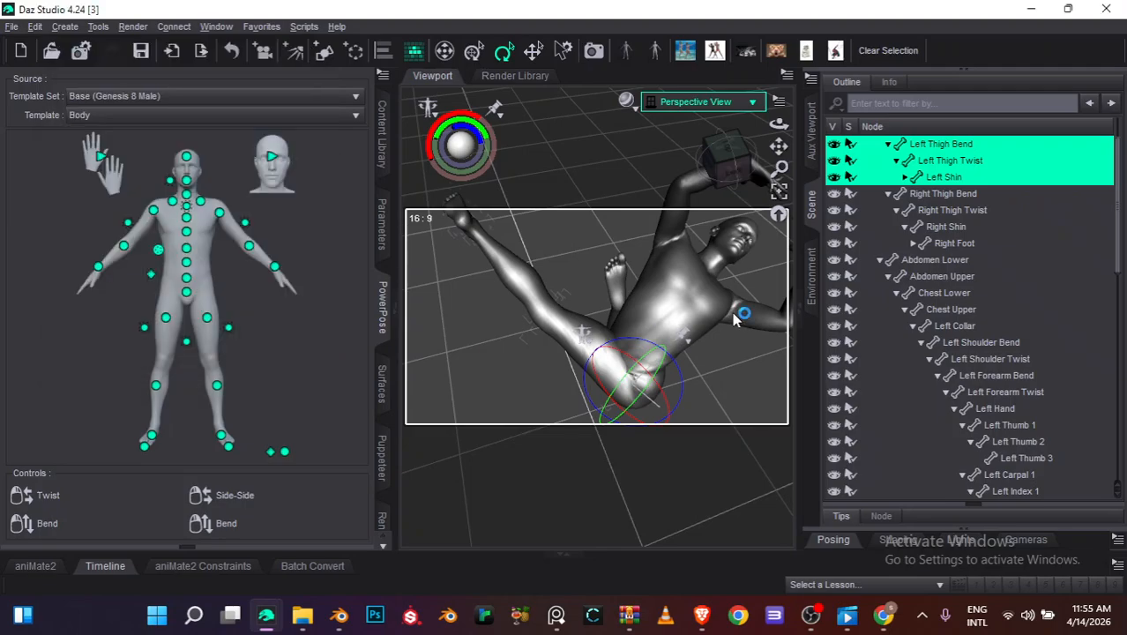
{"action": "left_click_drag", "start_coordinate": [778, 124], "coordinate": [647, 506]}
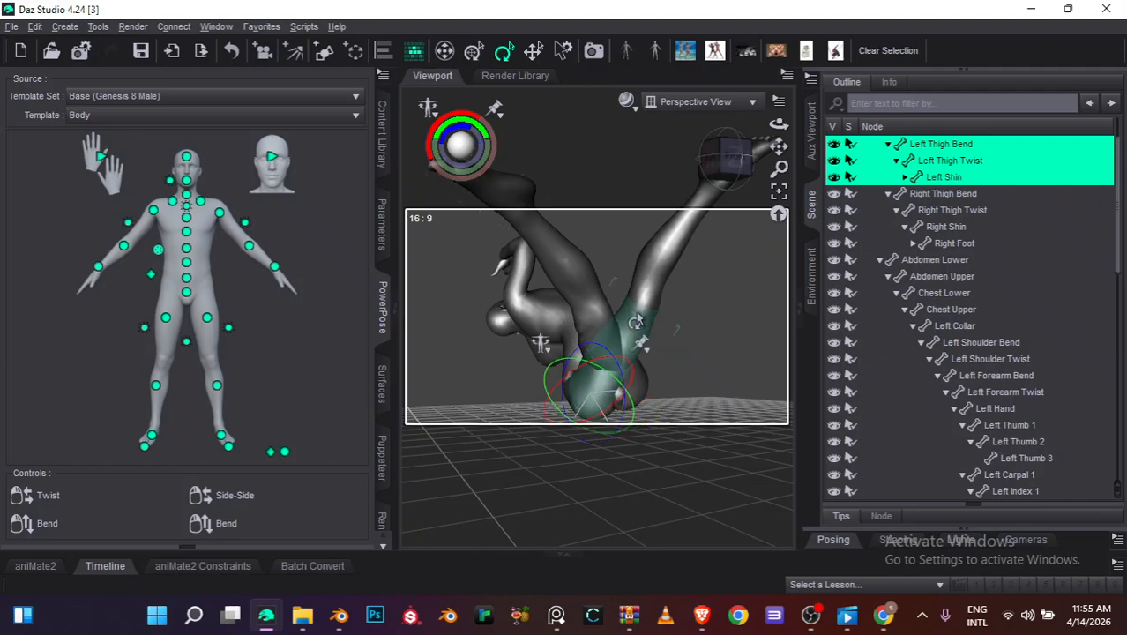
Swing the right thigh and the left thigh to different angles so the legs are posed asymmetrically
{"action": "left_click", "coordinate": [850, 193]}
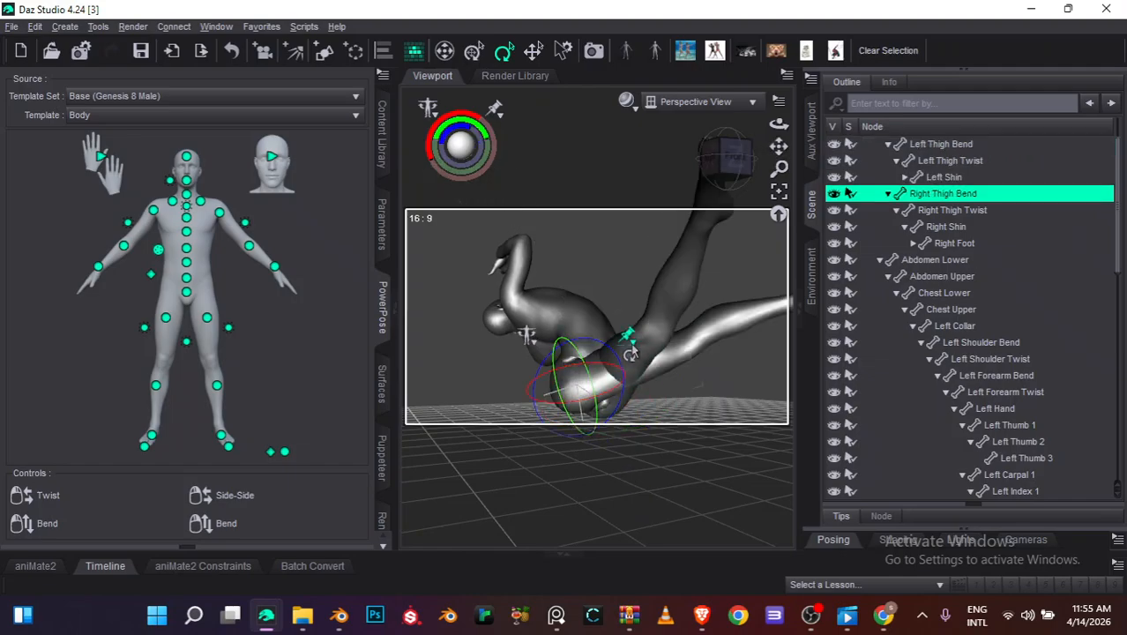
{"action": "left_click", "coordinate": [849, 144]}
{"action": "left_click_drag", "start_coordinate": [603, 377], "coordinate": [678, 407]}
{"action": "left_click_drag", "start_coordinate": [778, 146], "coordinate": [774, 150]}
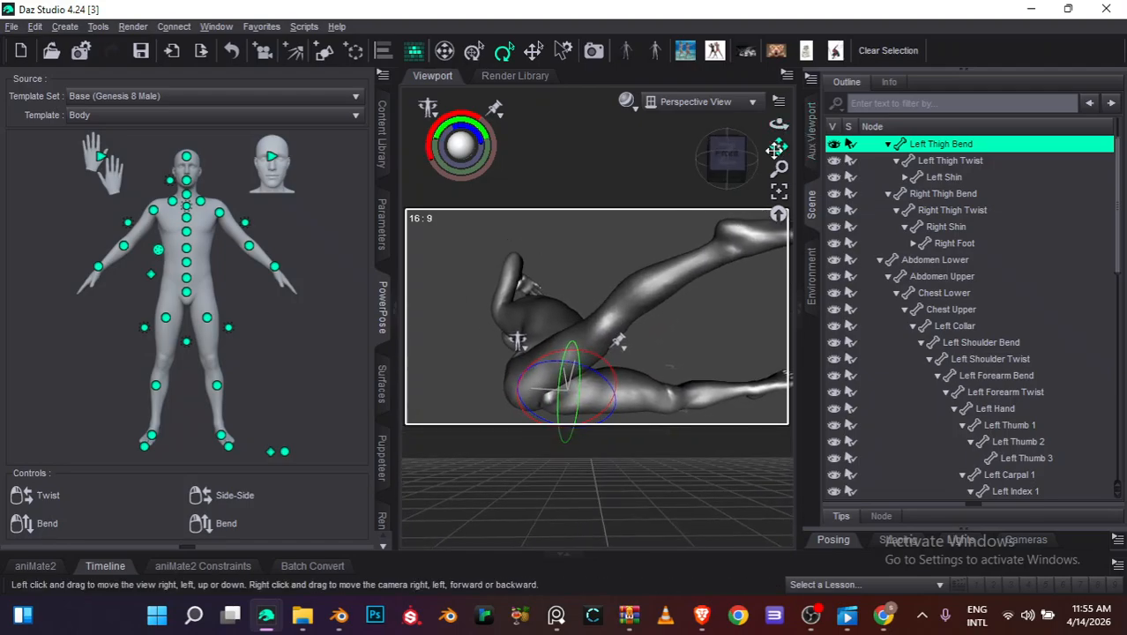
Add the left thigh's children to the selection and mirror the new leg pose with Symmetry, keeping Direction at Left to Right
{"action": "left_click", "coordinate": [781, 58]}
{"action": "left_click", "coordinate": [815, 55]}
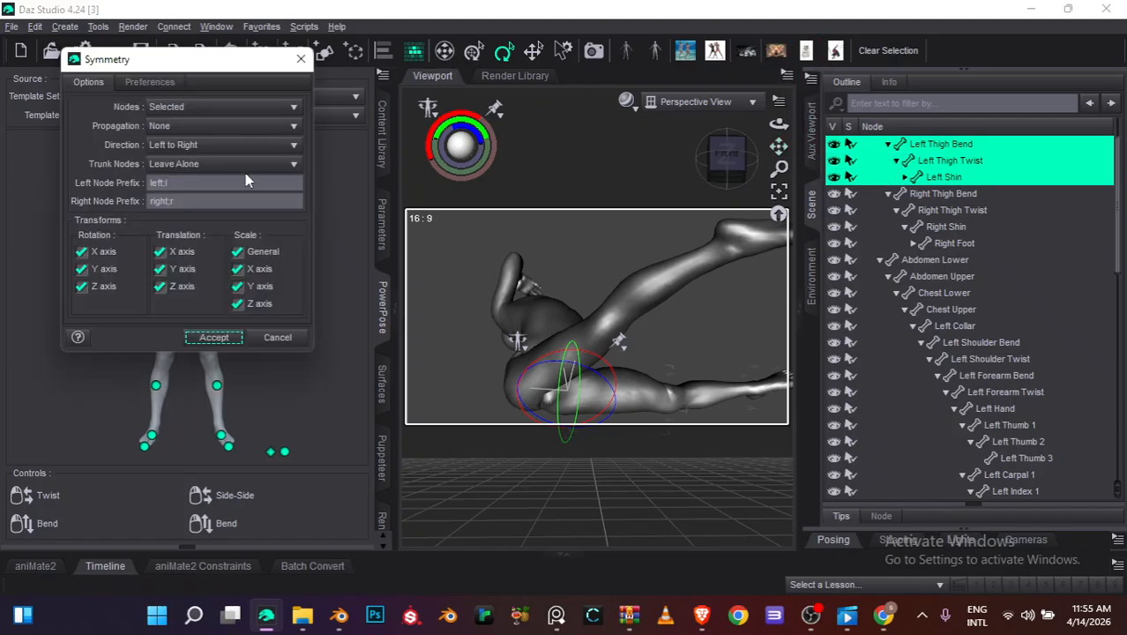
{"action": "left_click", "coordinate": [216, 337]}
{"action": "key", "text": "ctrl+z"}
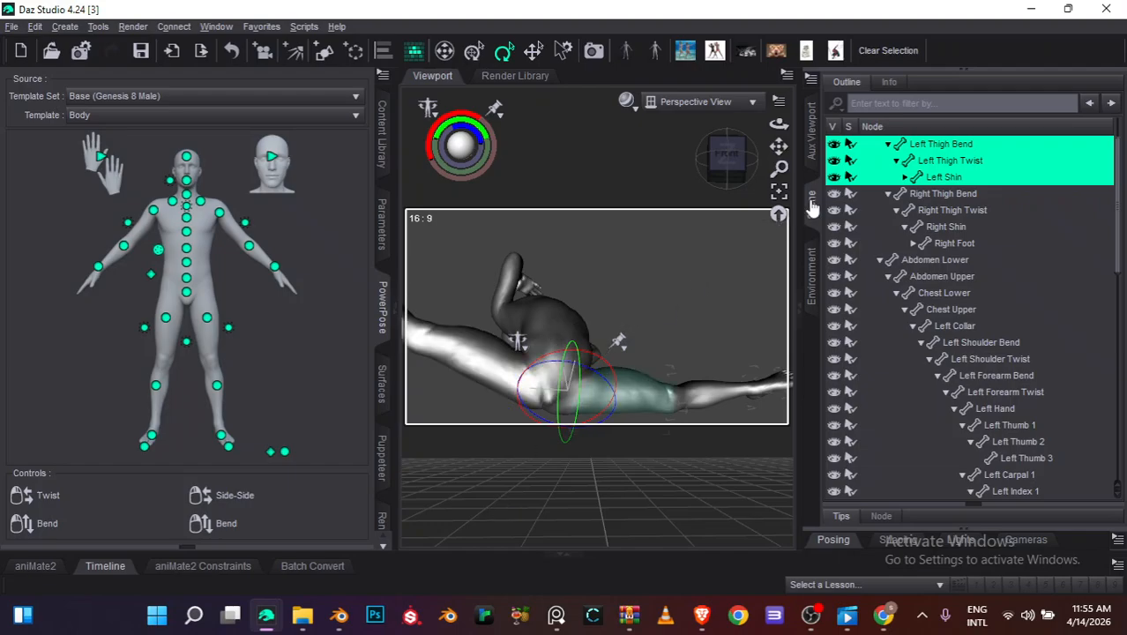
Reselect the left thigh together with its child bones and restore the selected items' pose
{"action": "left_click", "coordinate": [882, 54]}
{"action": "left_click", "coordinate": [620, 375]}
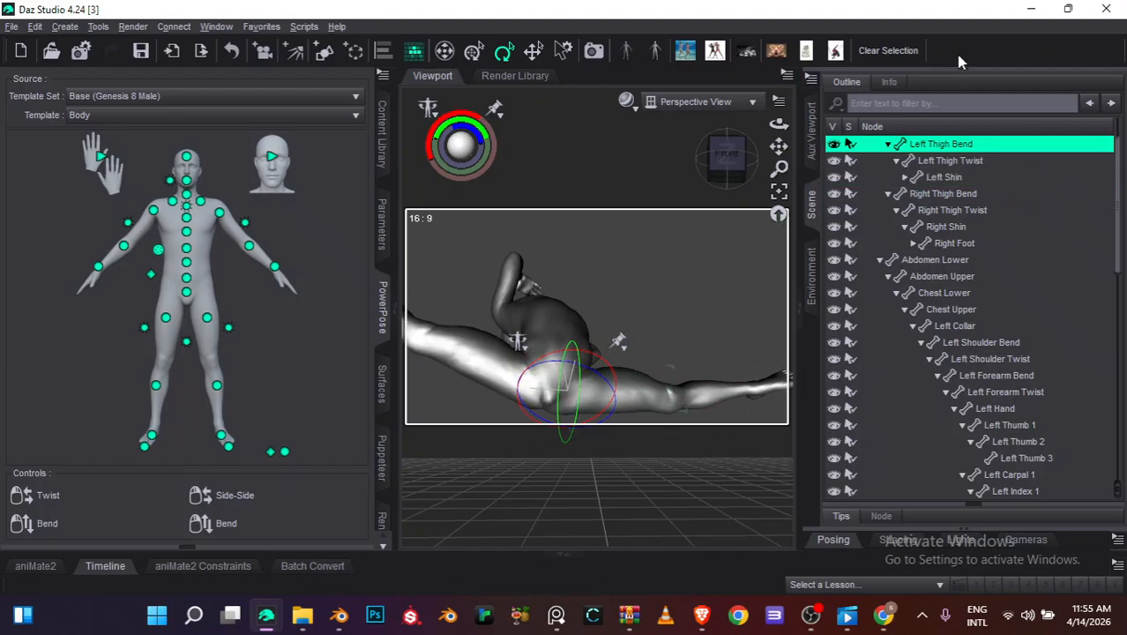
{"action": "left_click", "coordinate": [805, 50]}
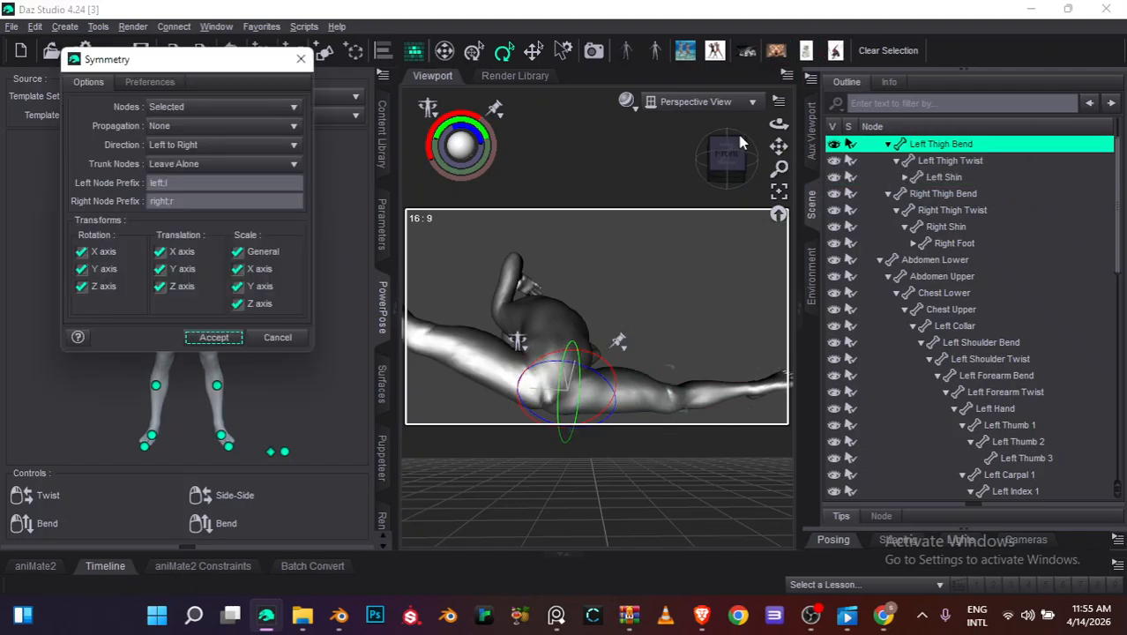
{"action": "left_click", "coordinate": [303, 59]}
{"action": "left_click", "coordinate": [836, 50]}
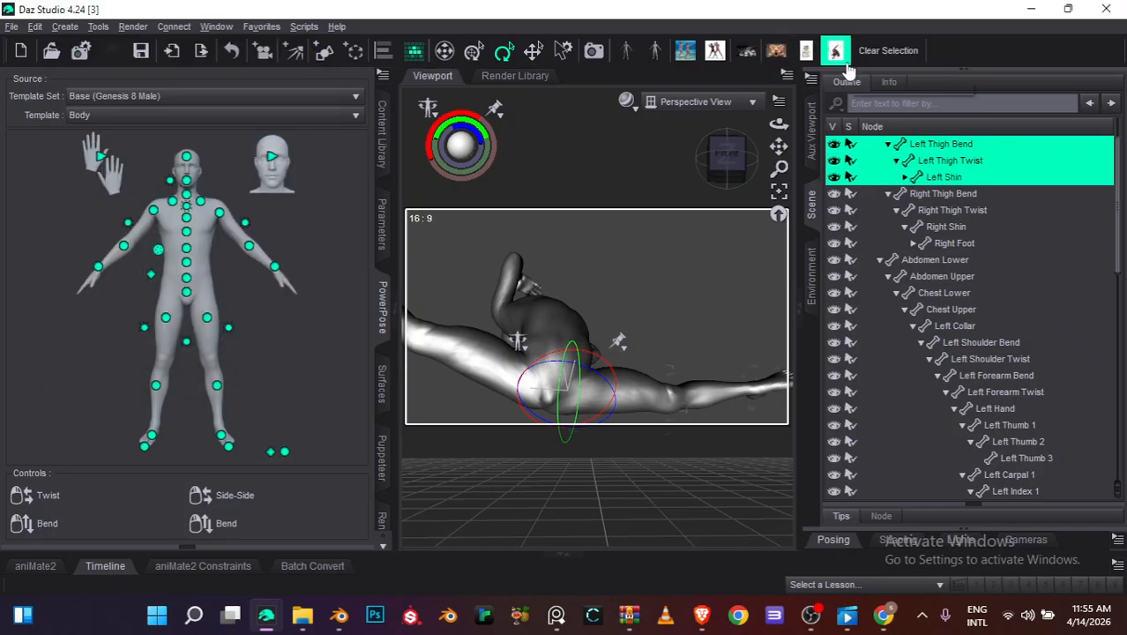
{"action": "left_click", "coordinate": [835, 50]}
Clear the selection, pick the Abdomen Upper bone on the figure, and examine its pose restore options in the viewport
{"action": "left_click", "coordinate": [578, 345]}
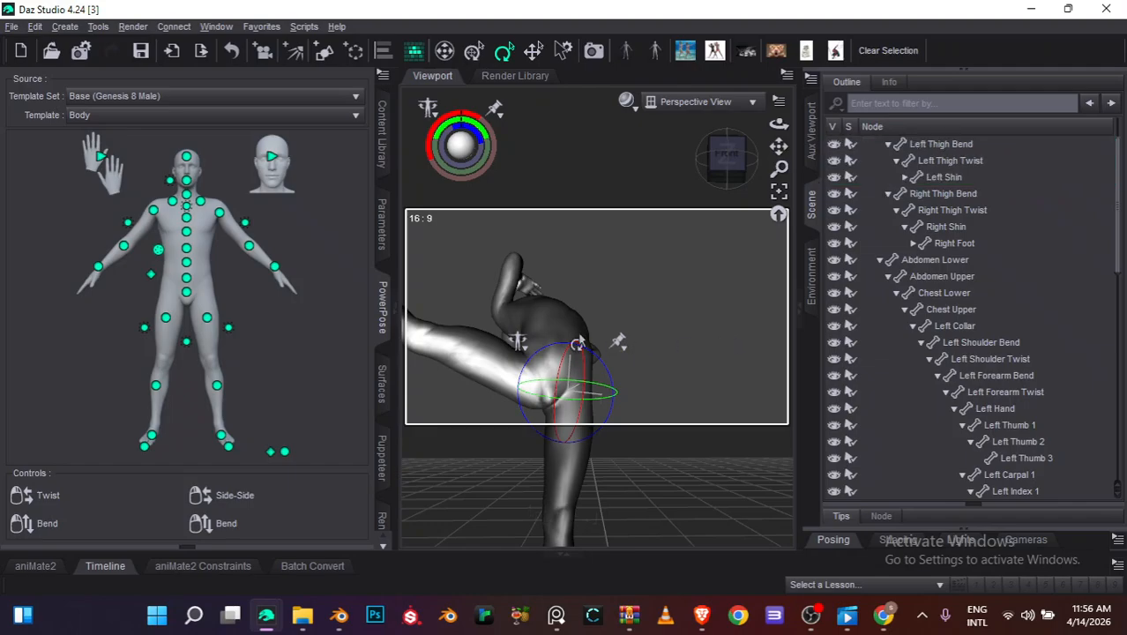
{"action": "left_click", "coordinate": [540, 332]}
{"action": "left_click", "coordinate": [502, 307]}
{"action": "left_click", "coordinate": [599, 307]}
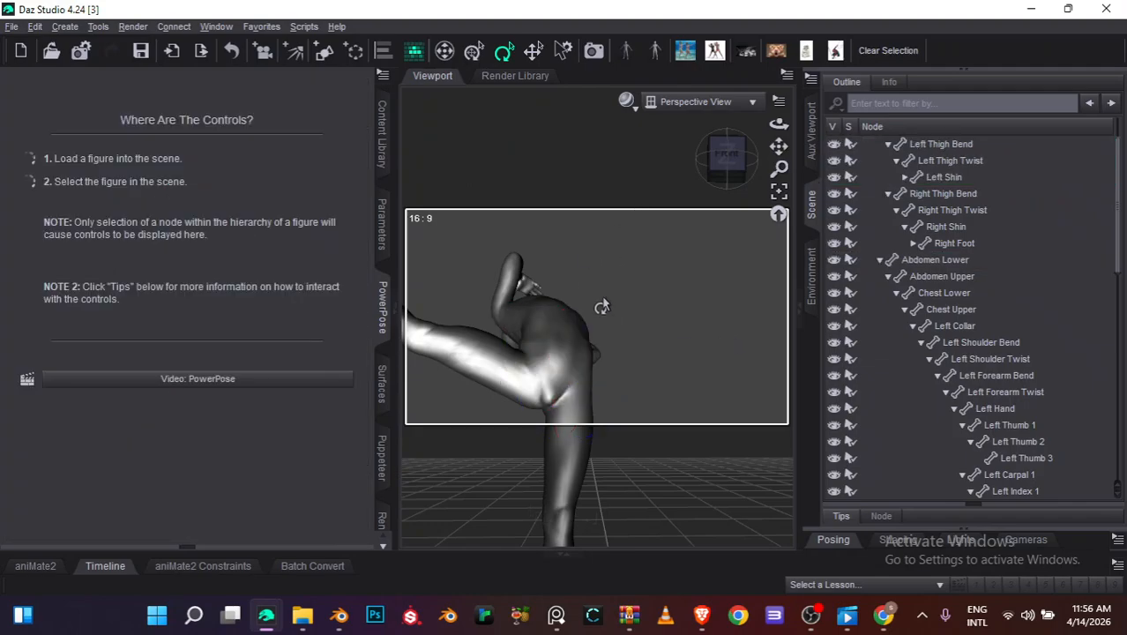
{"action": "left_click", "coordinate": [551, 324]}
{"action": "left_click", "coordinate": [502, 302]}
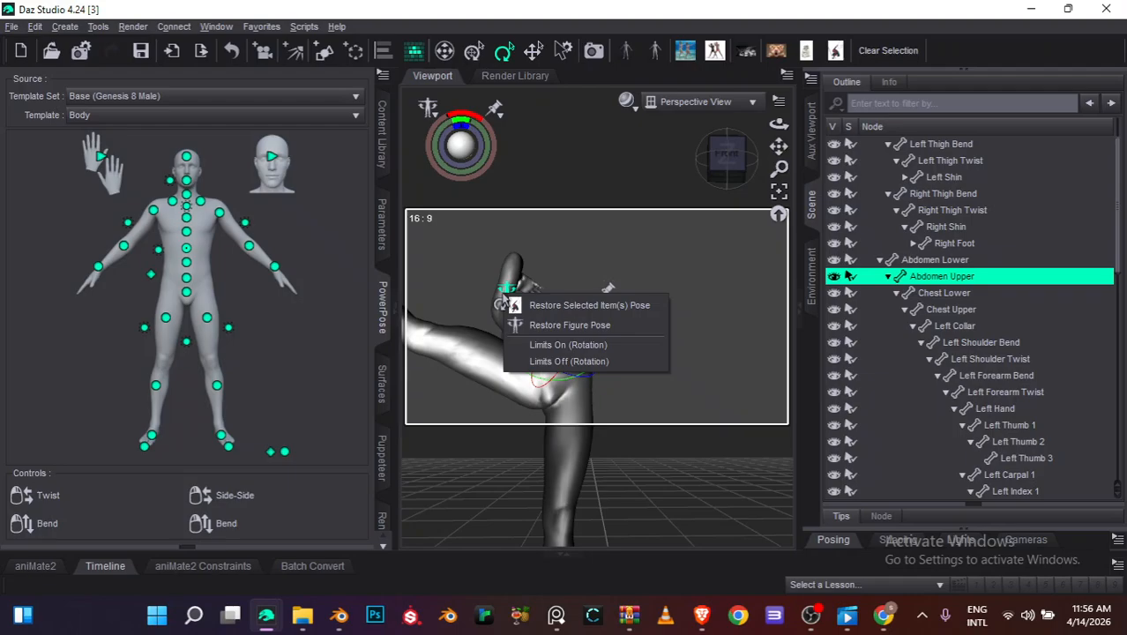
{"action": "left_click", "coordinate": [517, 248]}
Restore the poses of the Right Thigh Bend and Abdomen Upper bones one at a time with Restore Selected Item(s) Pose
{"action": "left_click", "coordinate": [491, 370]}
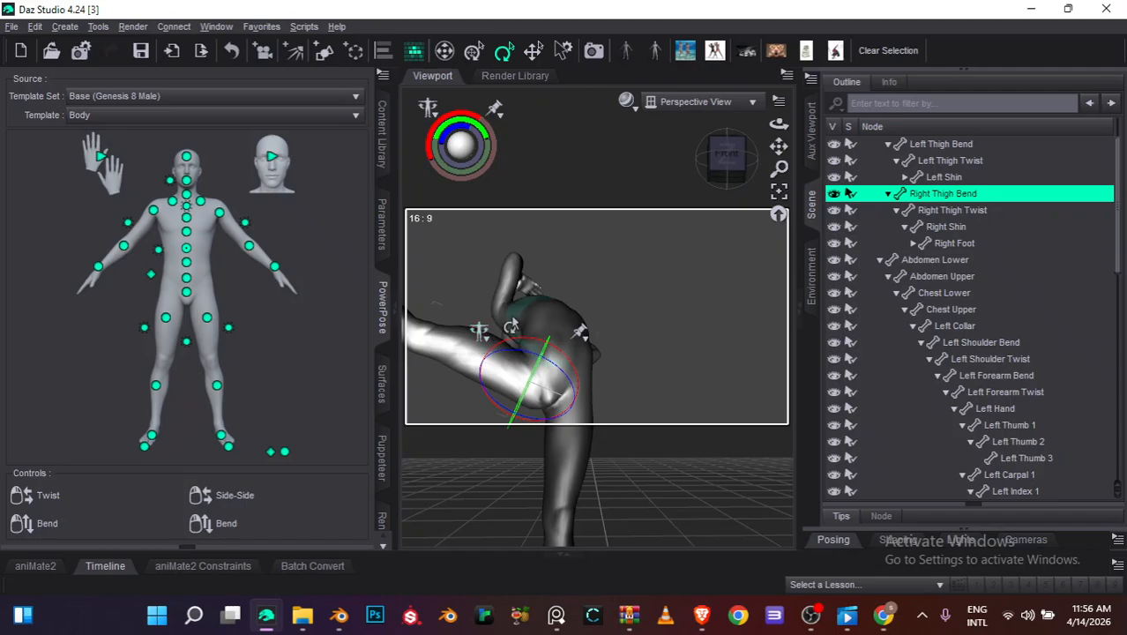
{"action": "left_click", "coordinate": [479, 334]}
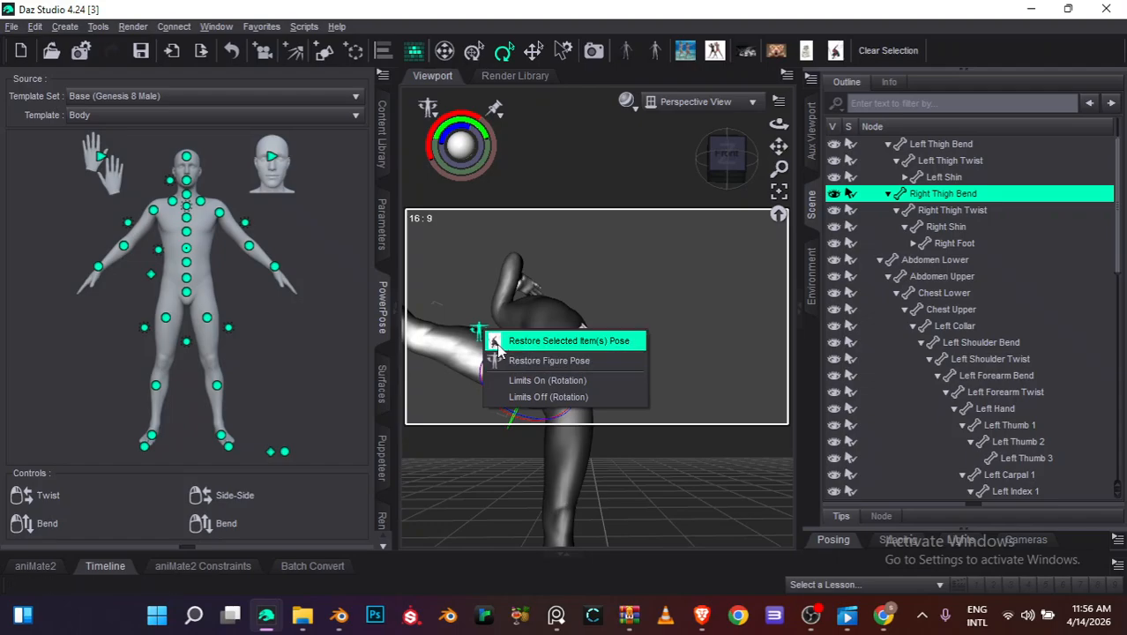
{"action": "left_click", "coordinate": [527, 348]}
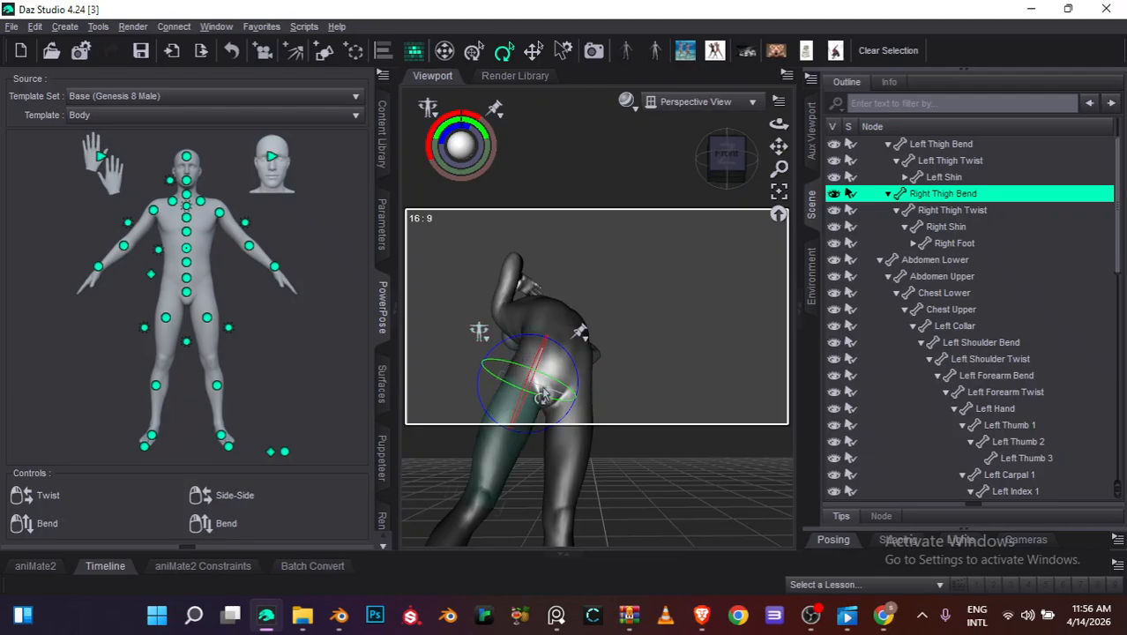
{"action": "left_click", "coordinate": [503, 307]}
{"action": "right_click", "coordinate": [503, 306]}
{"action": "left_click", "coordinate": [522, 308]}
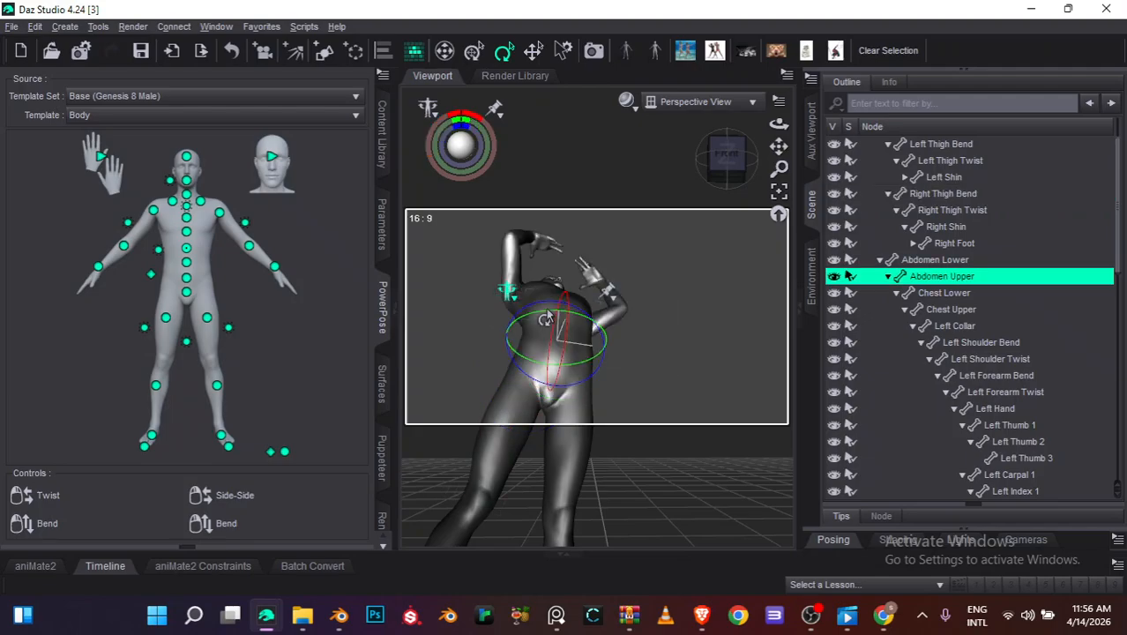
Select the Abdomen Lower bone on the figure and restore its pose with Restore Selected Item(s) Pose
{"action": "left_click", "coordinate": [524, 351]}
{"action": "left_click", "coordinate": [525, 347]}
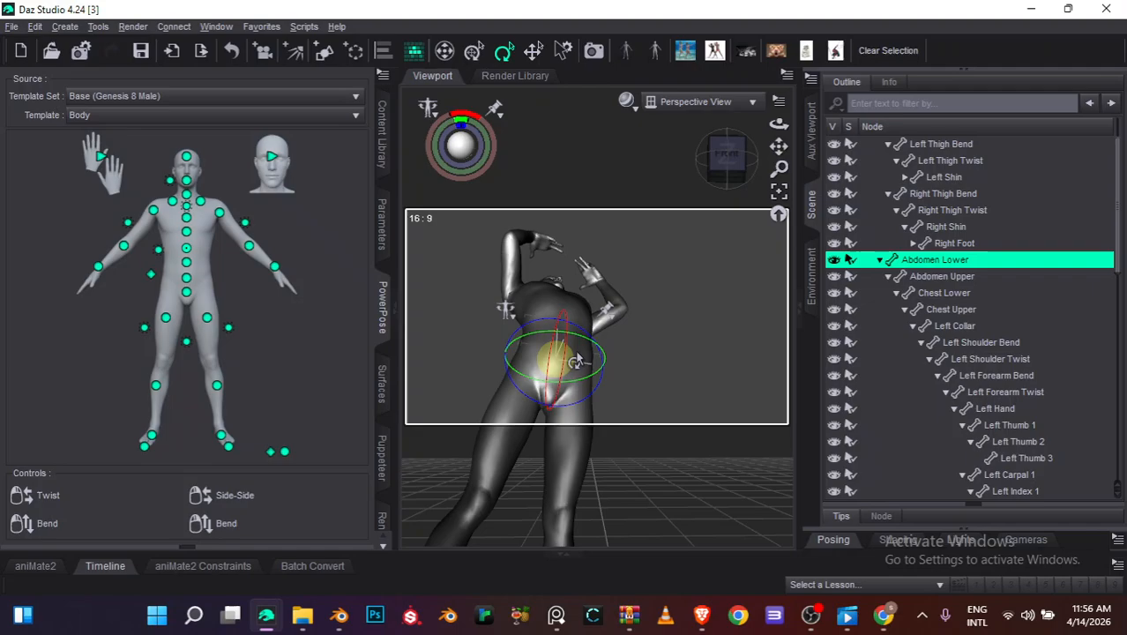
{"action": "right_click", "coordinate": [503, 315]}
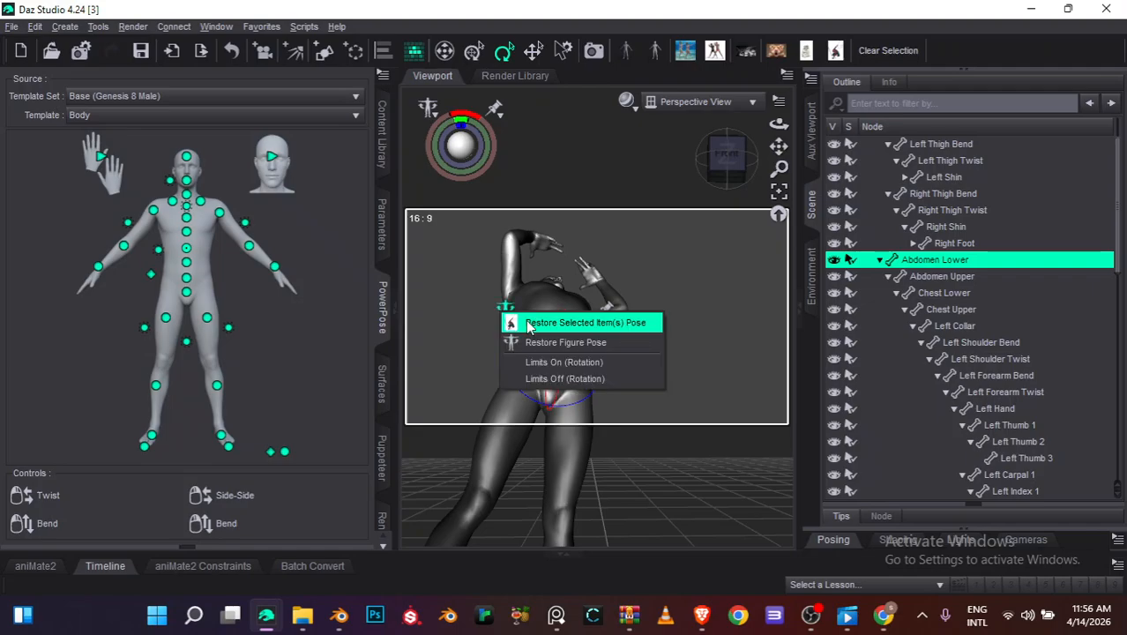
{"action": "left_click", "coordinate": [430, 108]}
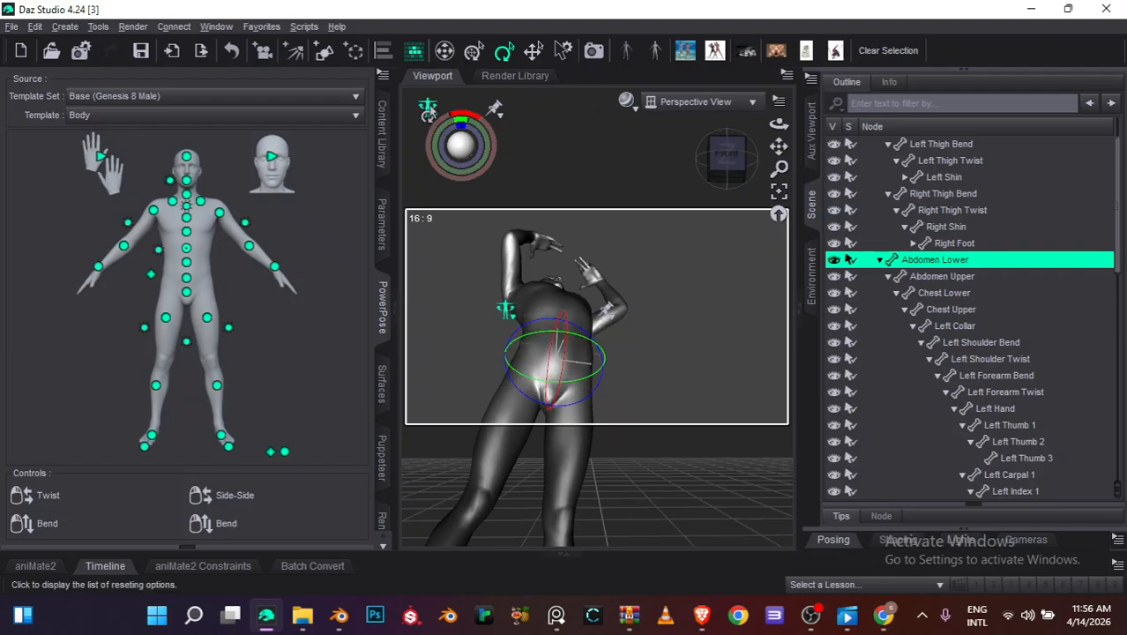
{"action": "left_click", "coordinate": [431, 109]}
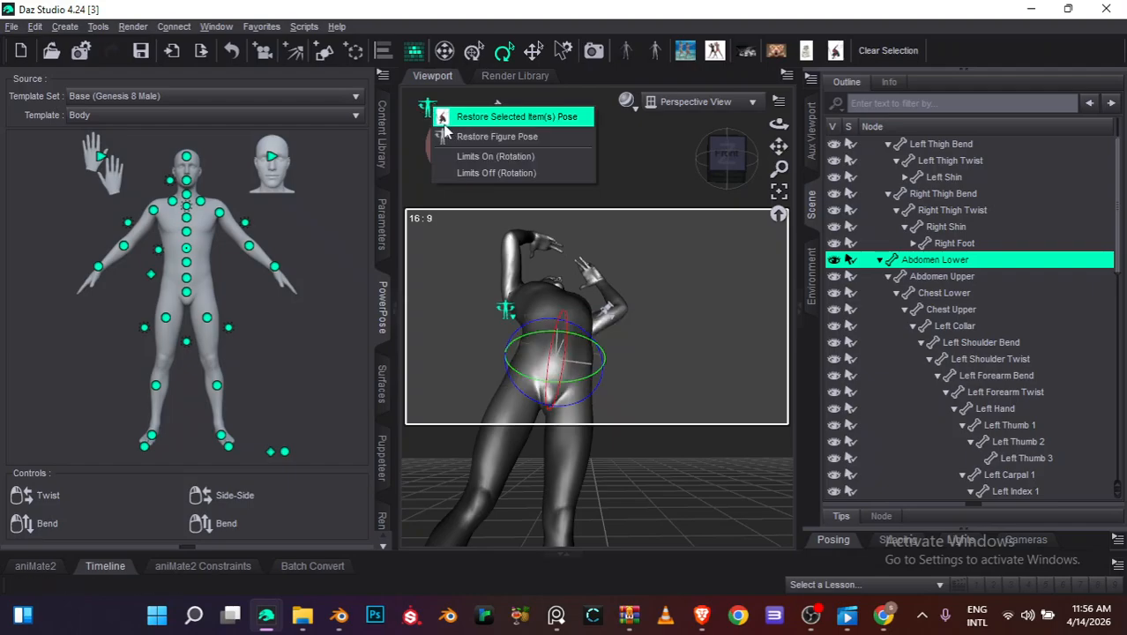
{"action": "left_click", "coordinate": [429, 112]}
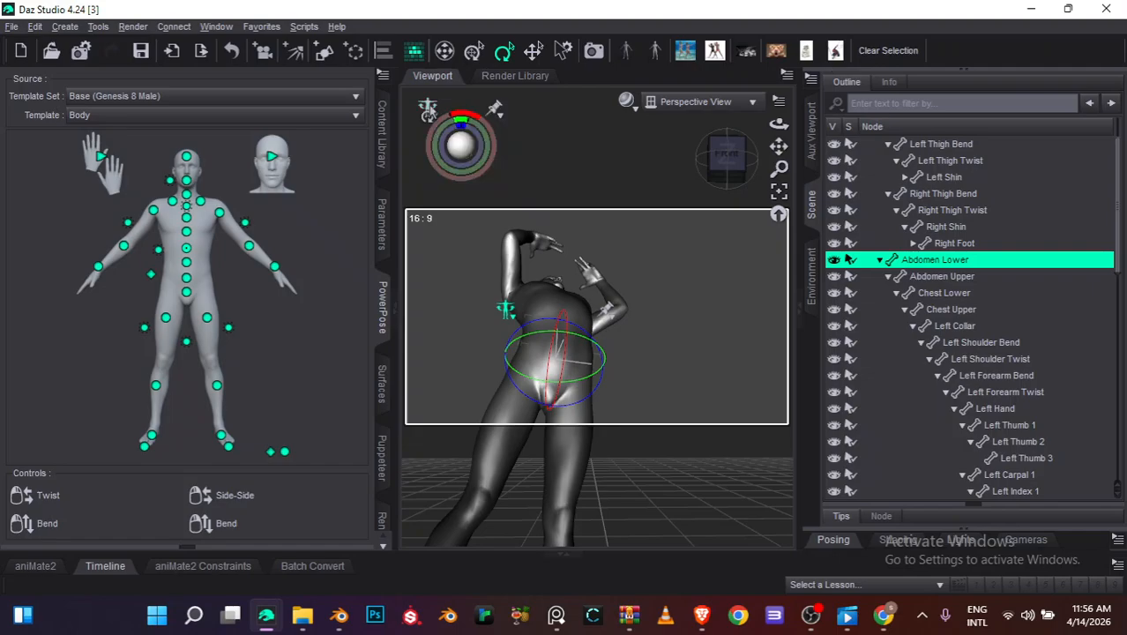
{"action": "left_click", "coordinate": [424, 109]}
{"action": "left_click", "coordinate": [446, 121]}
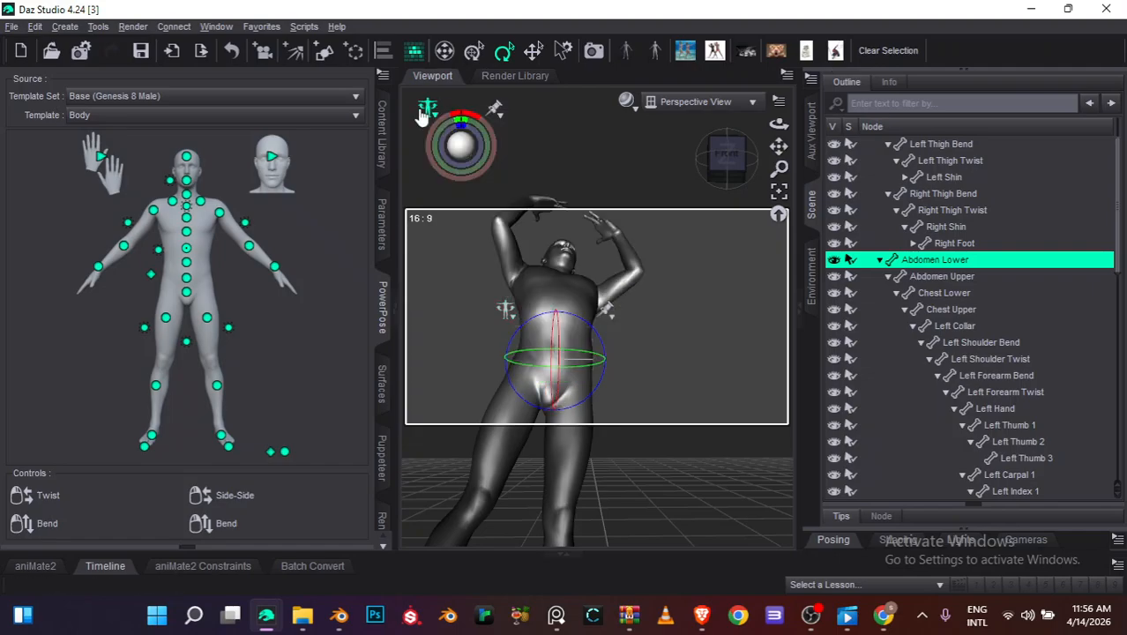
Select the Abdomen Upper bone and run the Second Instance script to launch another Daz Studio instance
{"action": "left_click", "coordinate": [518, 298]}
{"action": "left_click", "coordinate": [509, 289]}
{"action": "left_click", "coordinate": [539, 299]}
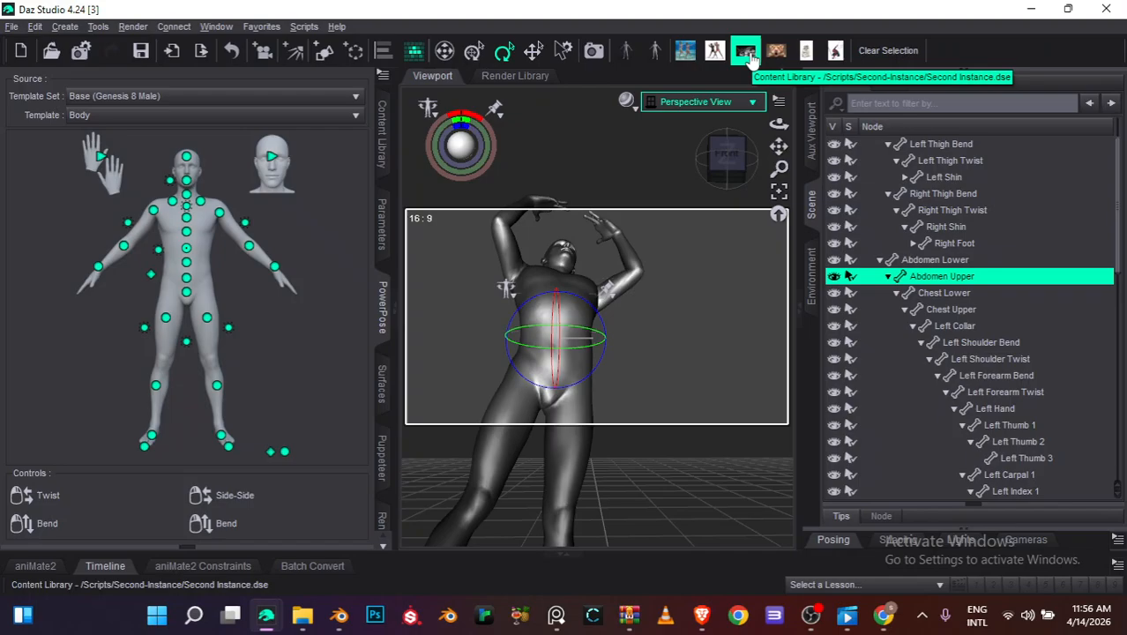
{"action": "left_click", "coordinate": [747, 54]}
{"action": "left_click", "coordinate": [360, 248]}
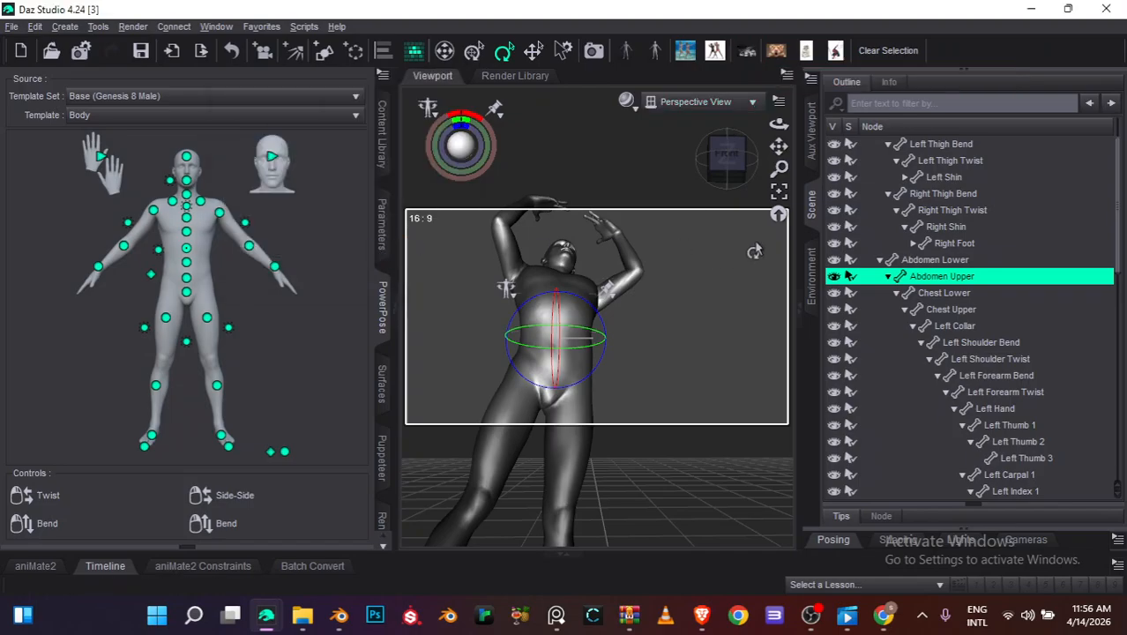
{"action": "mouse_move", "coordinate": [266, 615]}
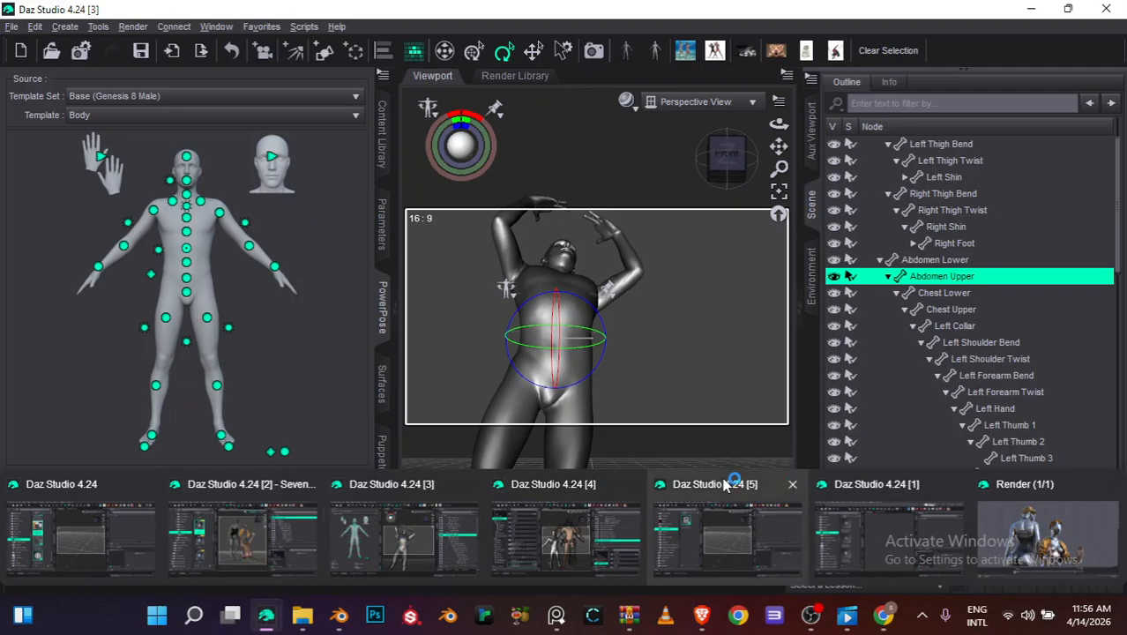
Reframe the viewport on the figure's upper body and clear the bone selection
{"action": "left_click_drag", "start_coordinate": [779, 147], "coordinate": [778, 205]}
{"action": "left_click_drag", "start_coordinate": [798, 130], "coordinate": [986, 86]}
{"action": "left_click_drag", "start_coordinate": [800, 124], "coordinate": [955, 79]}
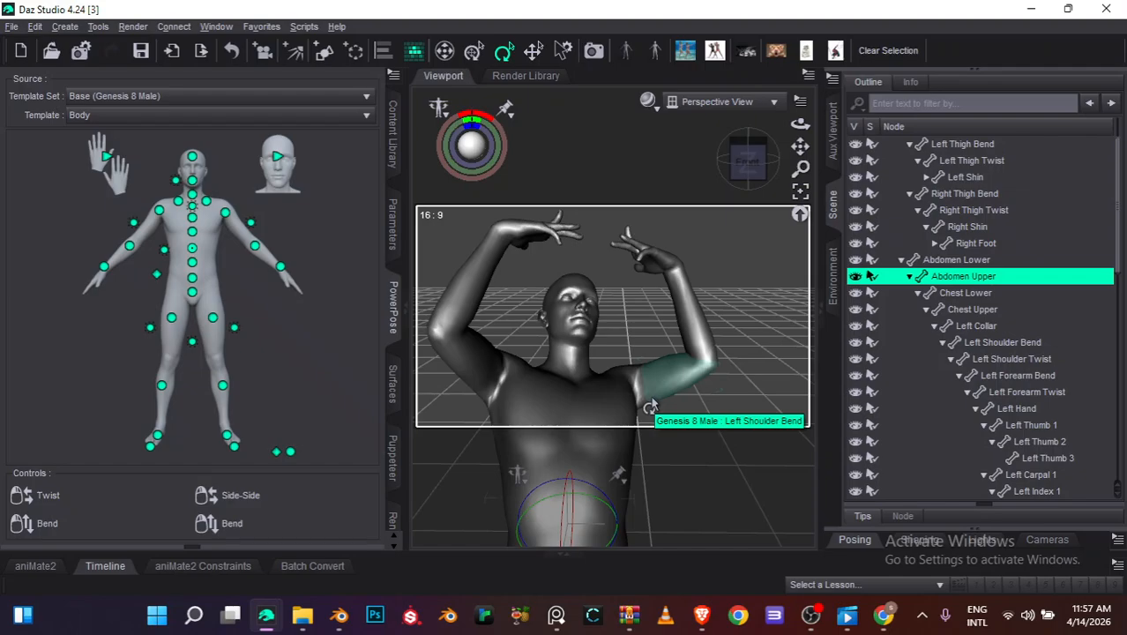
{"action": "left_click_drag", "start_coordinate": [800, 147], "coordinate": [905, 100]}
{"action": "left_click", "coordinate": [787, 153]}
{"action": "left_click_drag", "start_coordinate": [800, 147], "coordinate": [808, 157]}
Open the workspace customization settings and expand the Main Menu Bar to show its menus
{"action": "left_click", "coordinate": [216, 26]}
{"action": "mouse_move", "coordinate": [264, 79]}
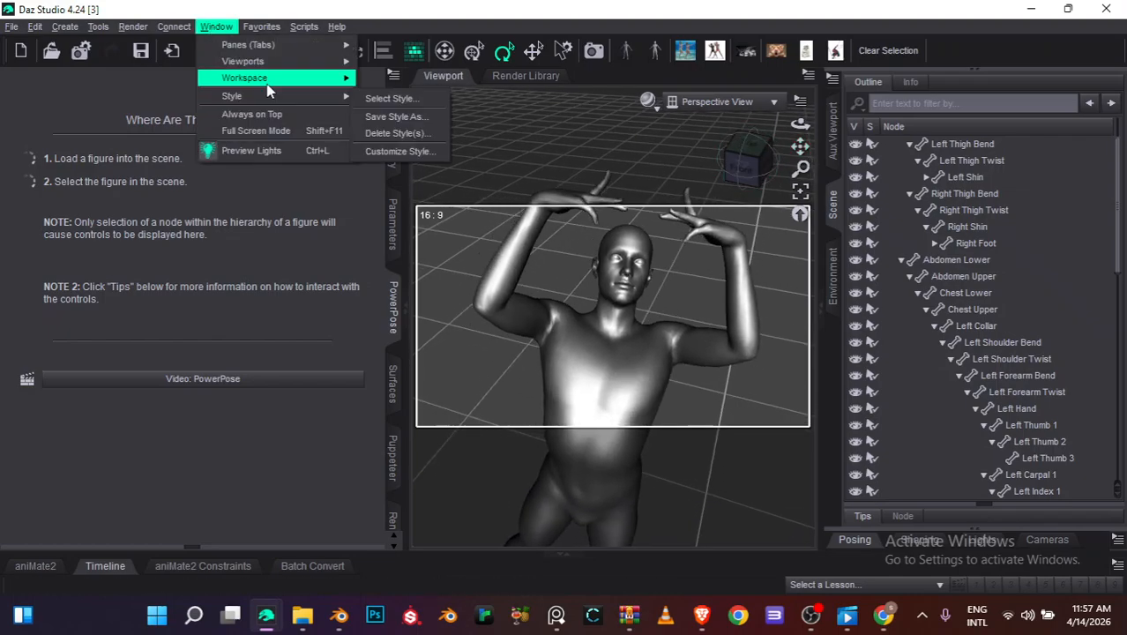
{"action": "left_click", "coordinate": [436, 287]}
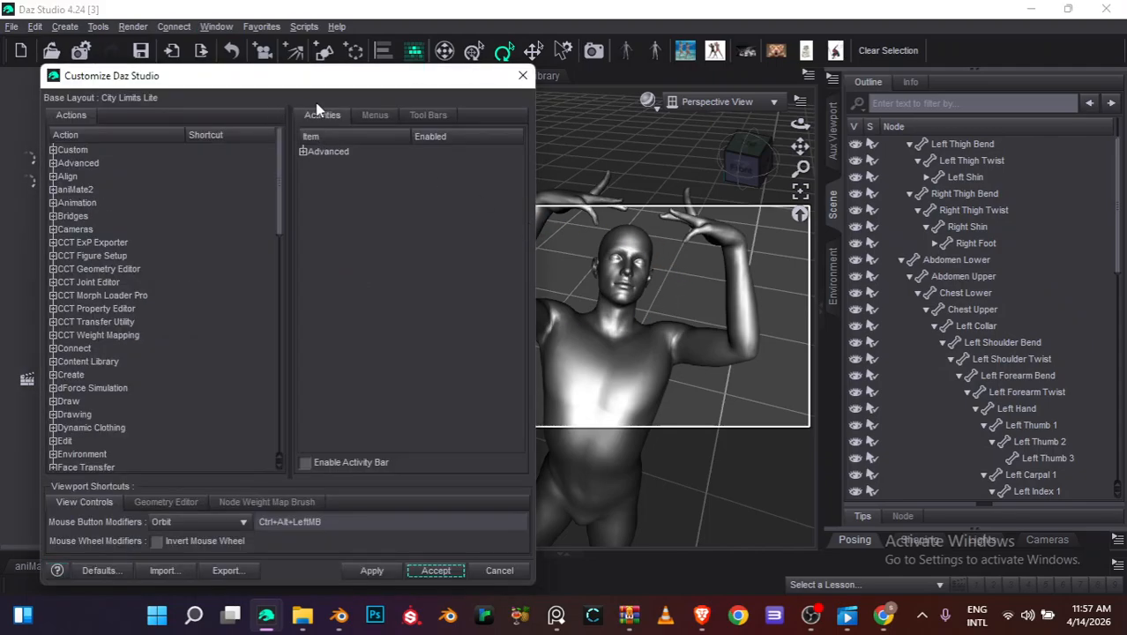
{"action": "left_click", "coordinate": [375, 115]}
{"action": "left_click", "coordinate": [428, 114]}
{"action": "left_click", "coordinate": [375, 115]}
{"action": "left_click", "coordinate": [302, 151]}
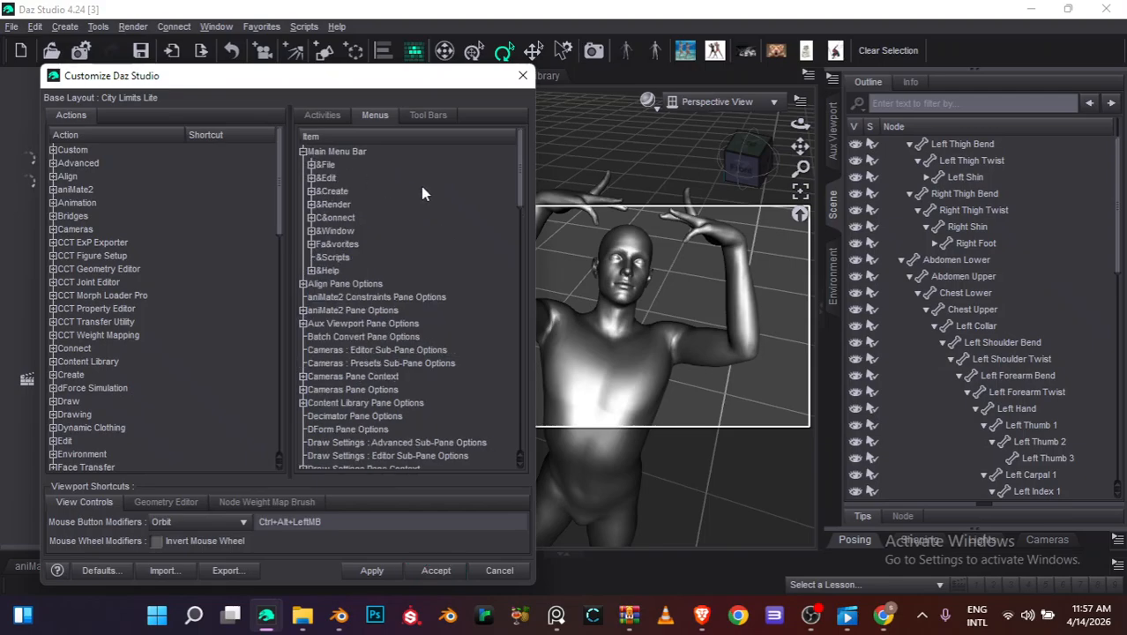
{"action": "left_click", "coordinate": [312, 271]}
{"action": "left_click", "coordinate": [310, 152]}
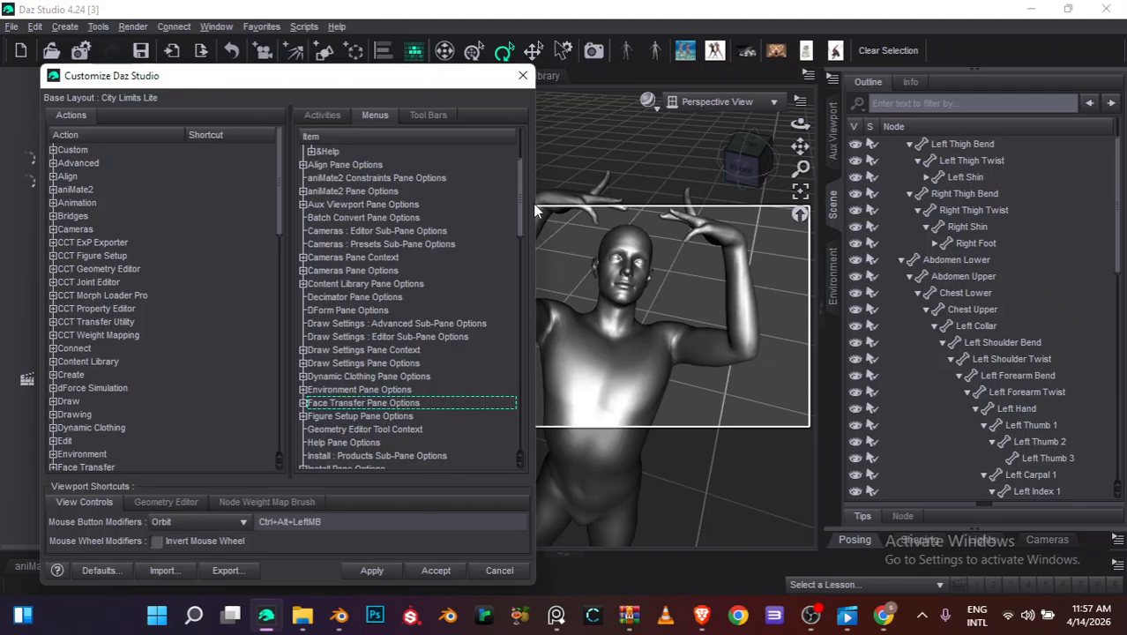
{"action": "scroll", "coordinate": [530, 177], "scroll_direction": "up", "scroll_amount": 3}
Add a submenu named FrequentlyUsedCharacters to the Main Menu Bar
{"action": "right_click", "coordinate": [382, 153]}
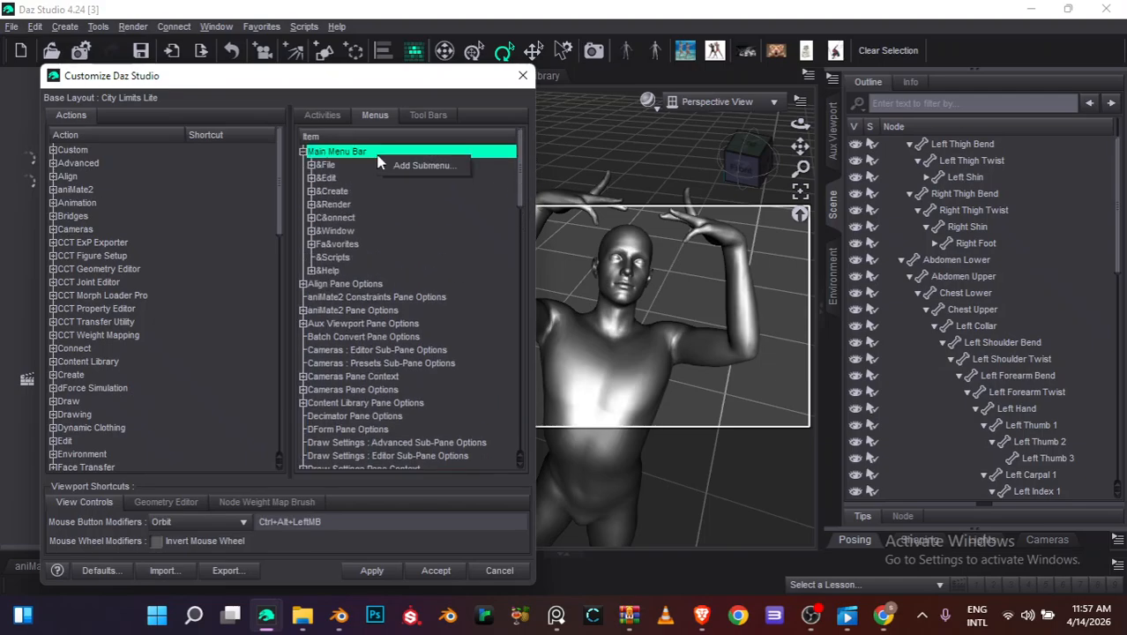
{"action": "left_click", "coordinate": [447, 169]}
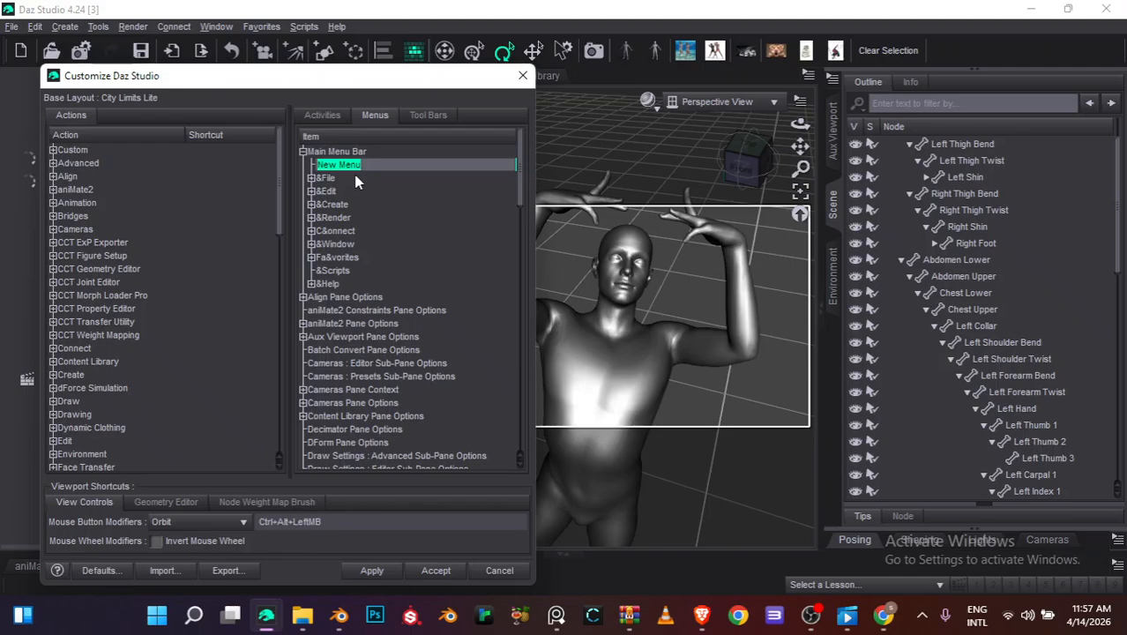
{"action": "type", "text": "FrequentlyUsedCharacte"}
{"action": "type", "text": "rs"}
{"action": "key", "text": "Return"}
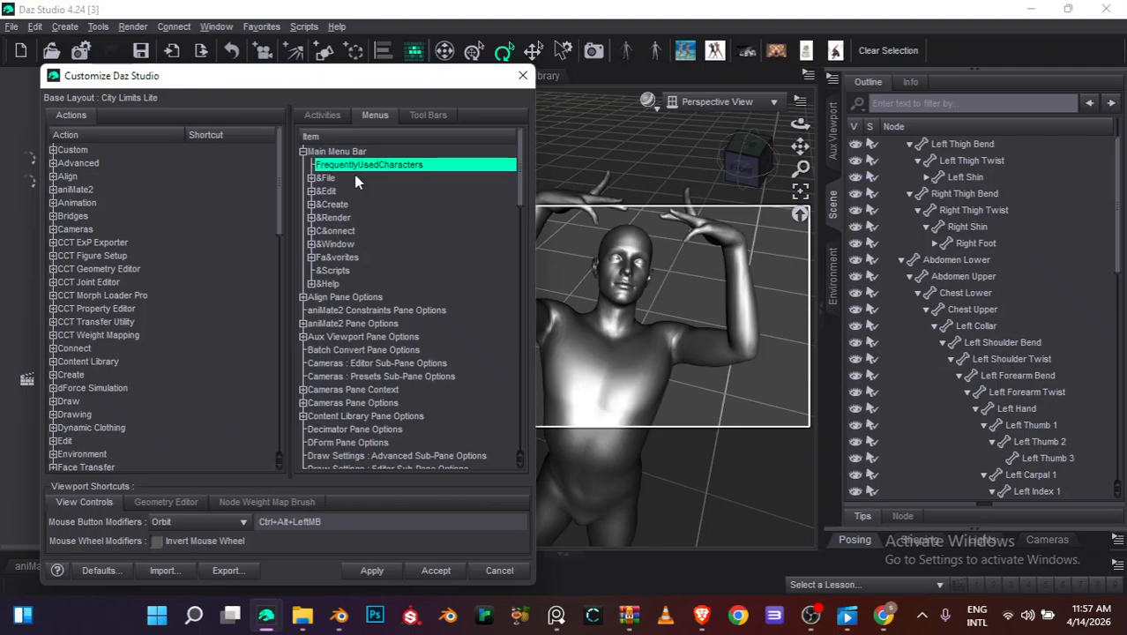
Add a second Main Menu Bar submenu named CarsIlike
{"action": "left_click", "coordinate": [353, 152]}
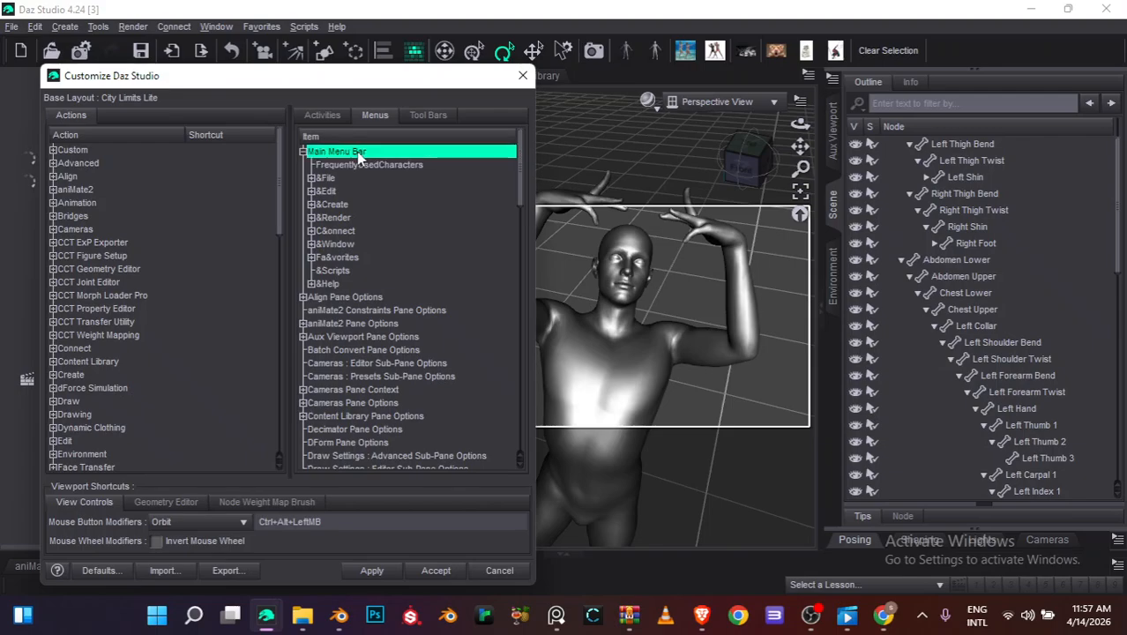
{"action": "left_click", "coordinate": [370, 169]}
{"action": "type", "text": "Ca"}
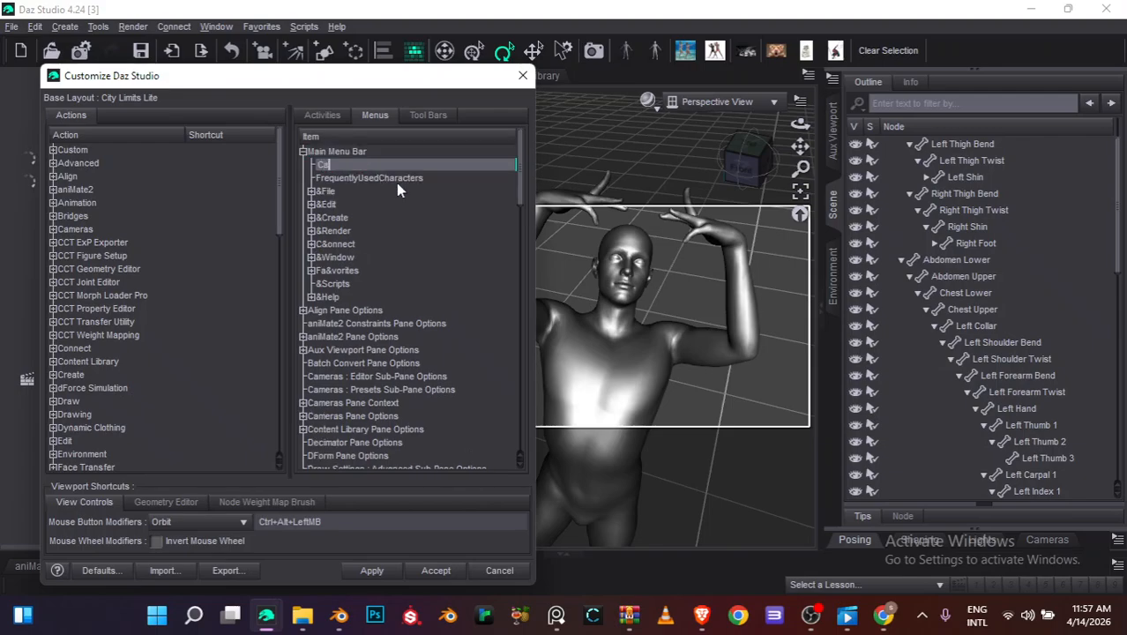
{"action": "type", "text": "rslike"}
{"action": "key", "text": "Return"}
Add the custom actions Ghost Roadster Spyder, amenazador v2 r full load and Amenazador v2 C Full Load to the CarsIlike submenu
{"action": "left_click", "coordinate": [54, 150]}
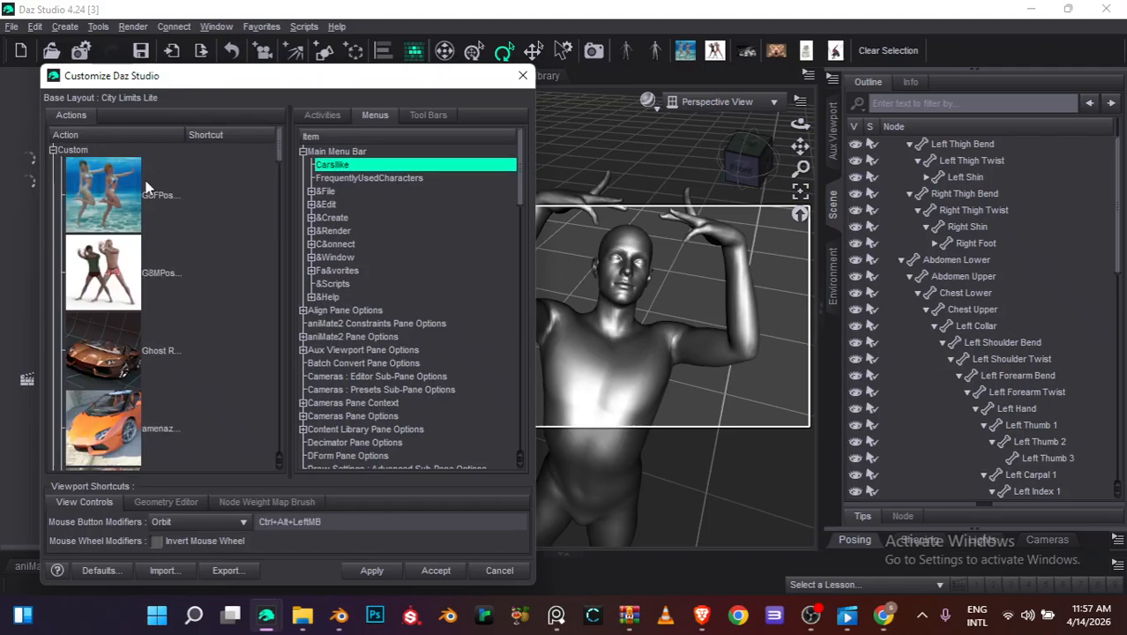
{"action": "left_click_drag", "start_coordinate": [280, 149], "coordinate": [281, 155]}
{"action": "left_click_drag", "start_coordinate": [193, 265], "coordinate": [350, 174]}
{"action": "left_click_drag", "start_coordinate": [122, 319], "coordinate": [393, 166]}
{"action": "left_click", "coordinate": [109, 404]}
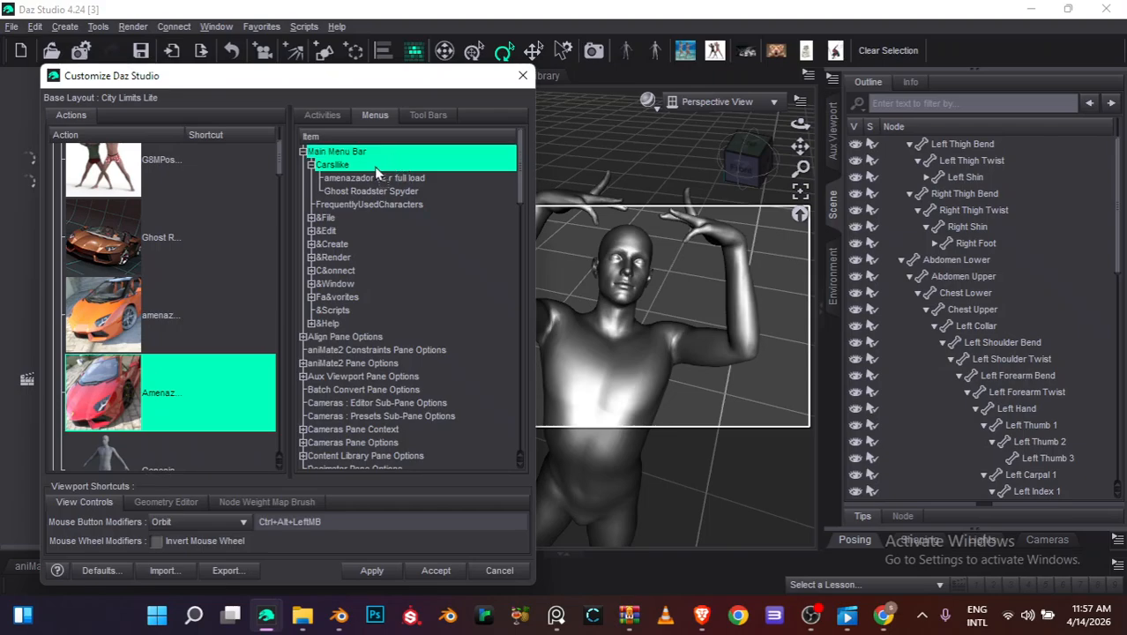
{"action": "left_click", "coordinate": [311, 165]}
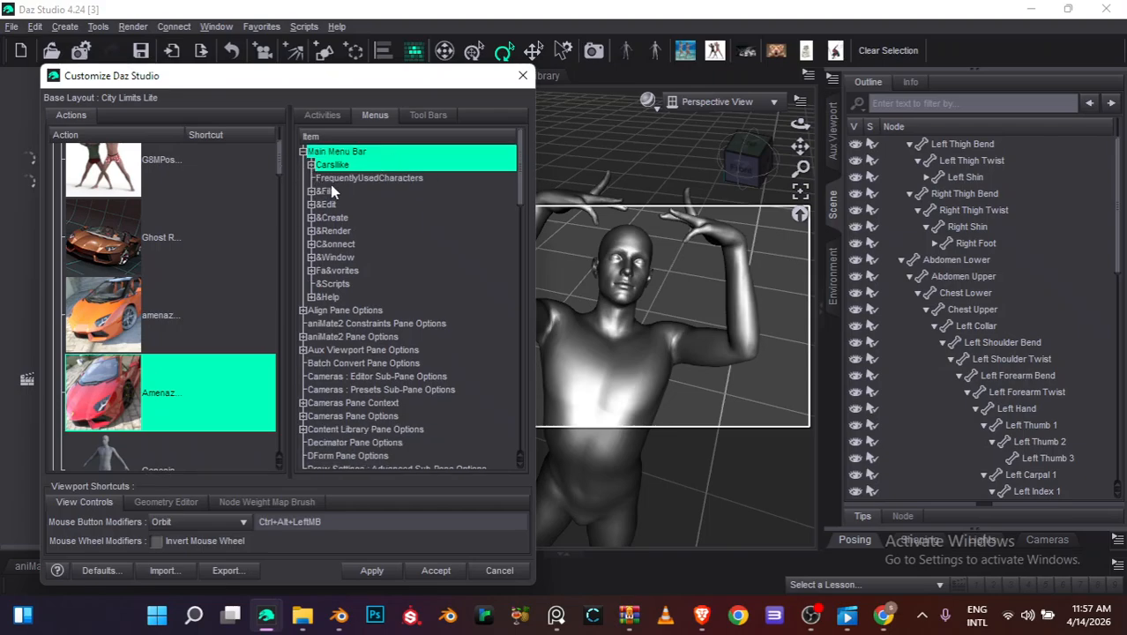
Add Pixie 9, Genesis 8 Basic Female and Genesis 8 Basic Male to the FrequentlyUsedCharacters submenu and apply the menu changes
{"action": "left_click", "coordinate": [335, 177]}
{"action": "left_click_drag", "start_coordinate": [279, 172], "coordinate": [286, 342]}
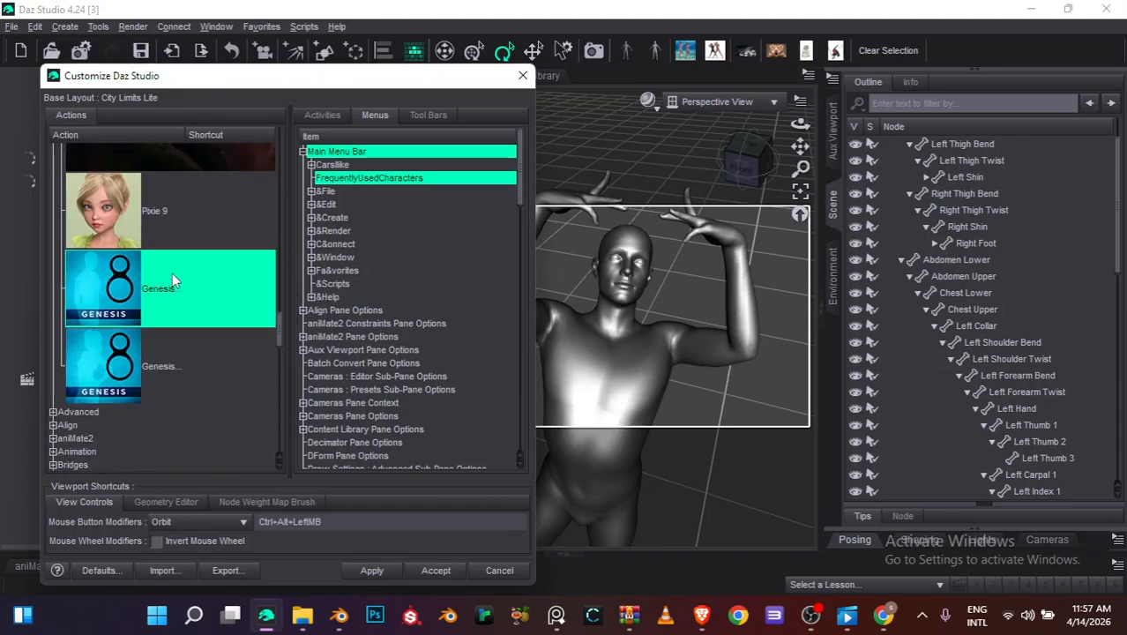
{"action": "left_click_drag", "start_coordinate": [120, 209], "coordinate": [366, 179]}
{"action": "left_click_drag", "start_coordinate": [164, 303], "coordinate": [366, 179]}
{"action": "left_click", "coordinate": [137, 362]}
{"action": "left_click_drag", "start_coordinate": [137, 362], "coordinate": [420, 175]}
{"action": "left_click", "coordinate": [371, 570]}
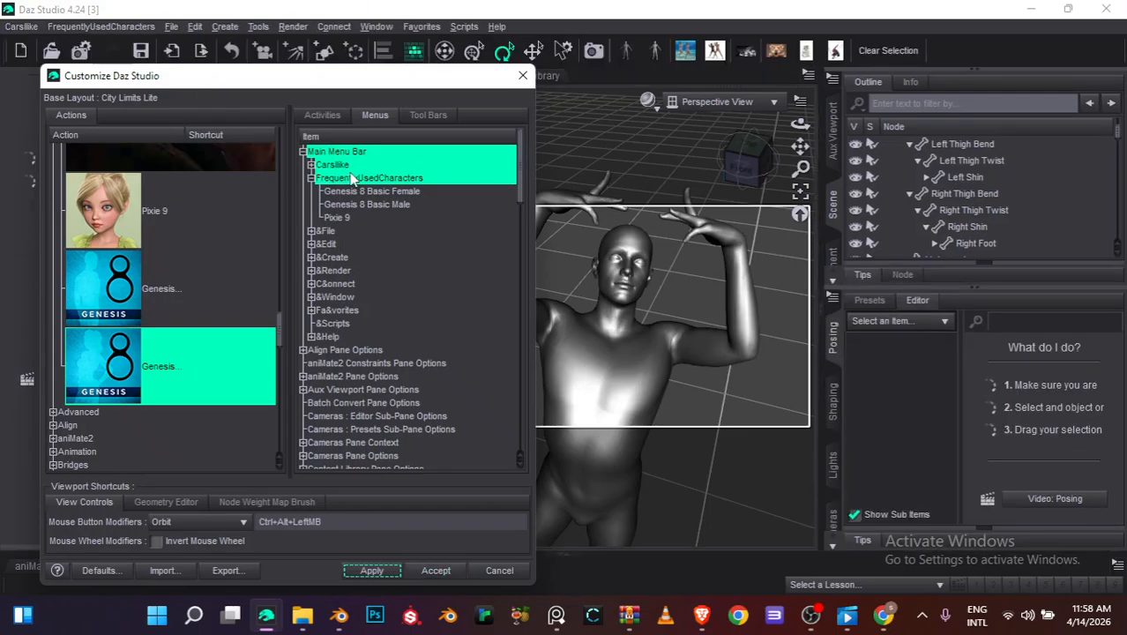
{"action": "left_click", "coordinate": [311, 178]}
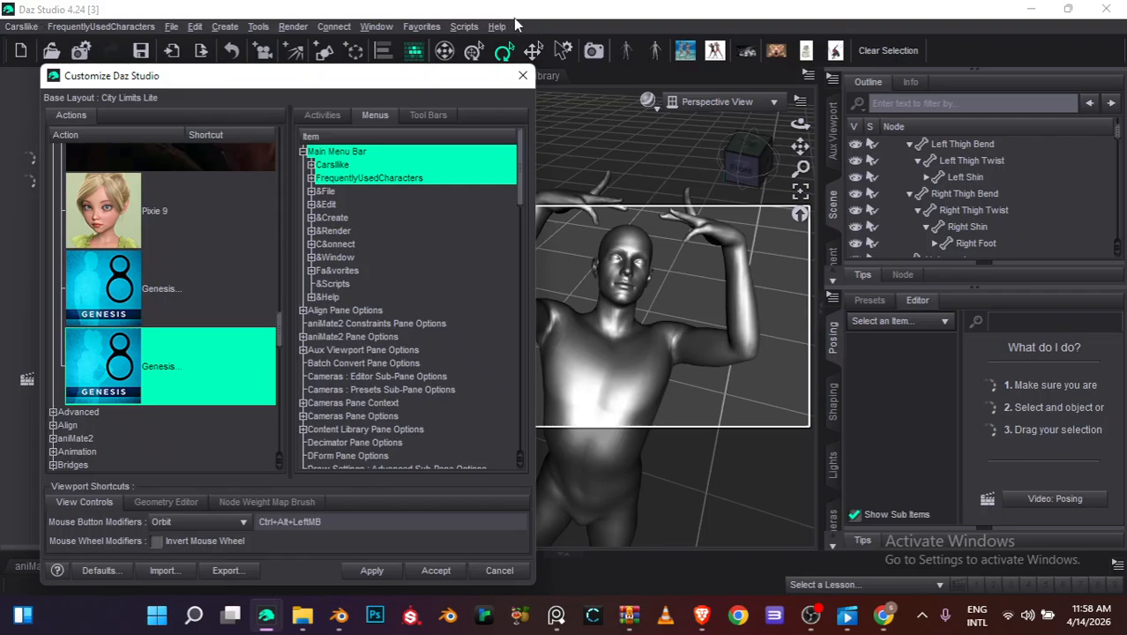
Move the FrequentlyUsedCharacters and CarsIlike submenus, in that order, between Scripts and Help in the Main Menu Bar
{"action": "scroll", "coordinate": [335, 180], "scroll_direction": "down", "scroll_amount": 1}
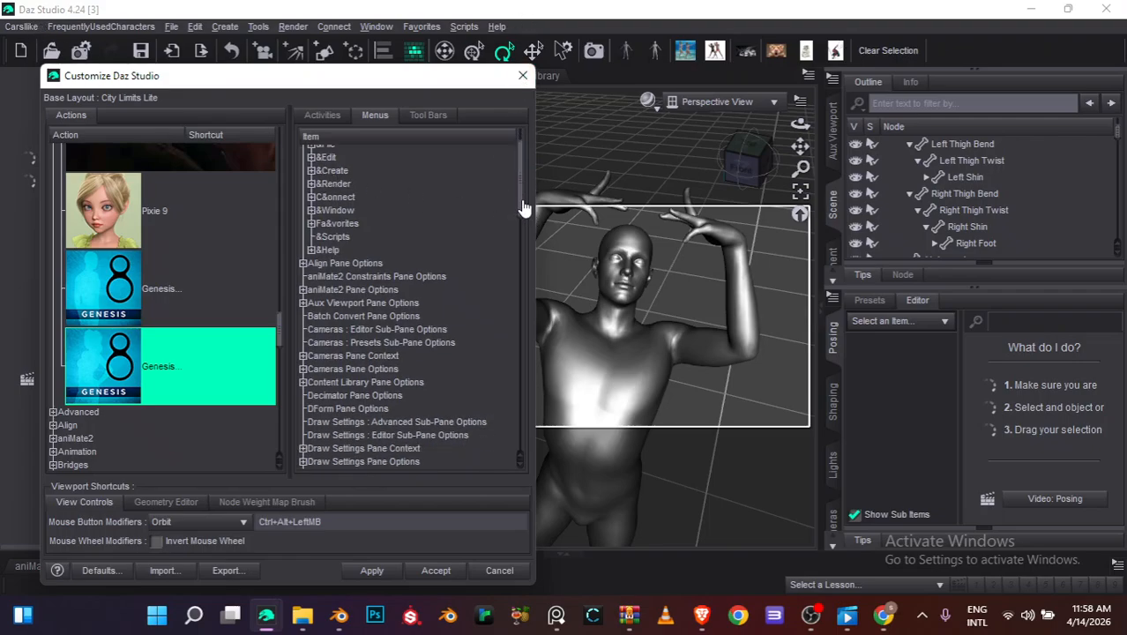
{"action": "scroll", "coordinate": [524, 205], "scroll_direction": "up", "scroll_amount": 1}
{"action": "left_click_drag", "start_coordinate": [351, 177], "coordinate": [362, 297]}
{"action": "left_click", "coordinate": [310, 297]}
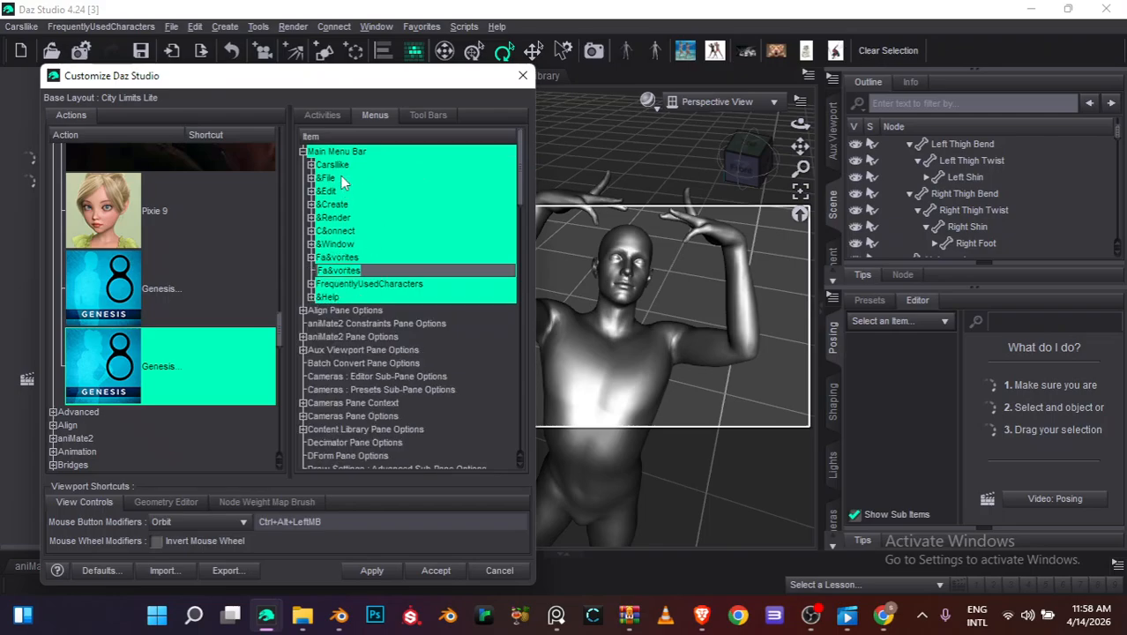
{"action": "left_click_drag", "start_coordinate": [369, 166], "coordinate": [346, 270]}
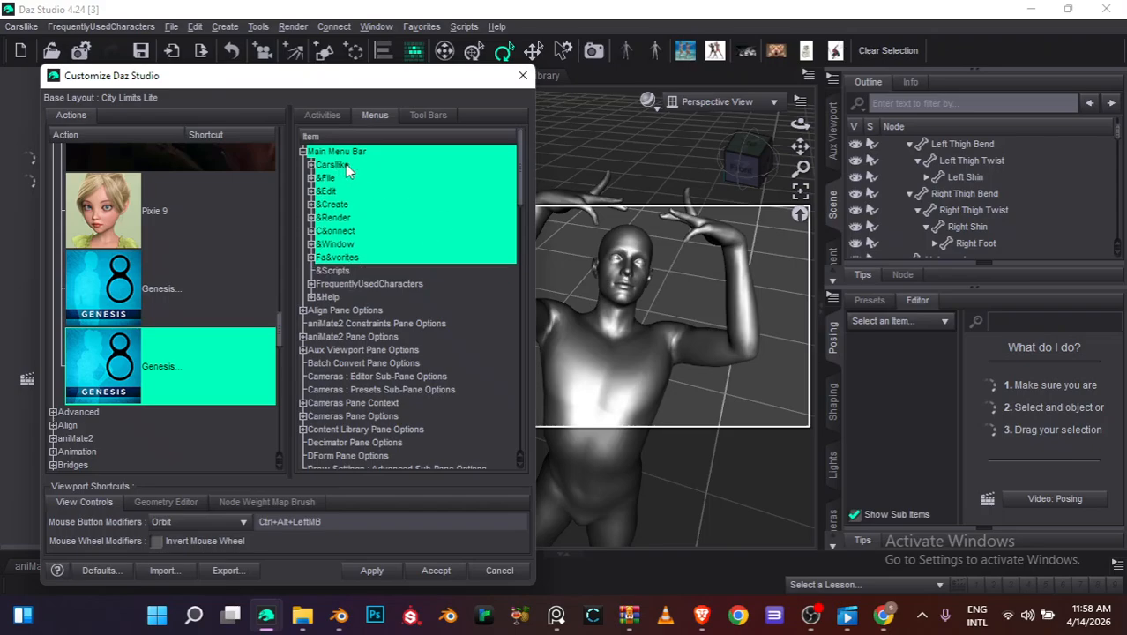
{"action": "left_click_drag", "start_coordinate": [345, 164], "coordinate": [329, 295]}
{"action": "double_click", "coordinate": [408, 297]}
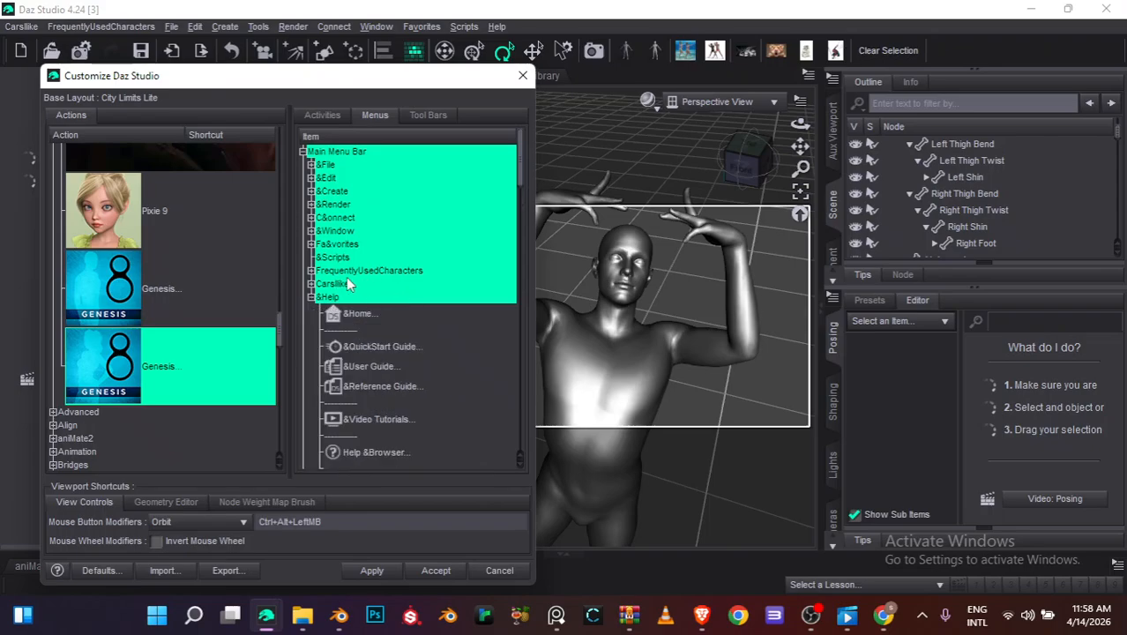
{"action": "left_click", "coordinate": [310, 297]}
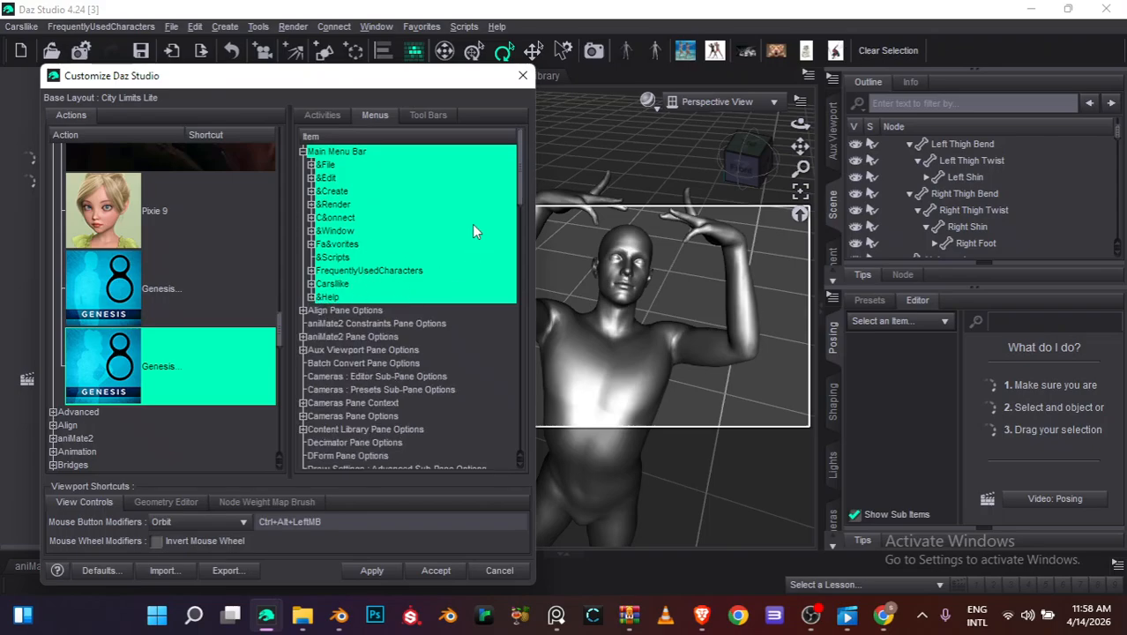
Expand the CarsIlike submenu and add a nested submenu named Lambo Type inside it
{"action": "left_click", "coordinate": [390, 286]}
{"action": "left_click", "coordinate": [390, 275]}
{"action": "left_click", "coordinate": [331, 287]}
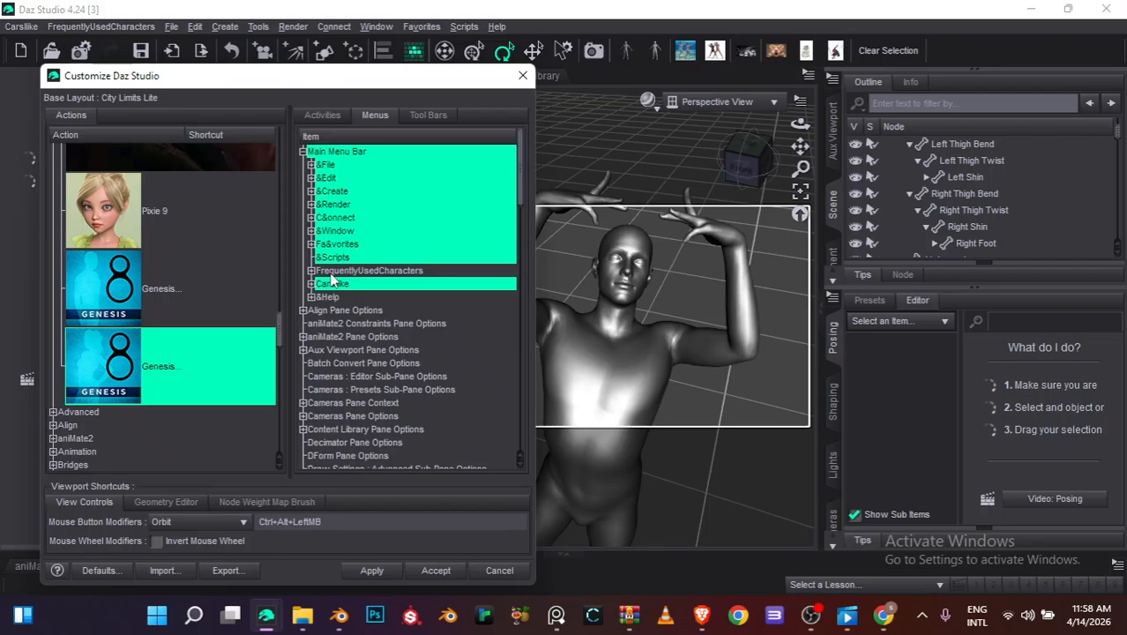
{"action": "left_click", "coordinate": [331, 274]}
{"action": "left_click", "coordinate": [317, 284]}
{"action": "left_click", "coordinate": [310, 284]}
{"action": "right_click", "coordinate": [390, 288]}
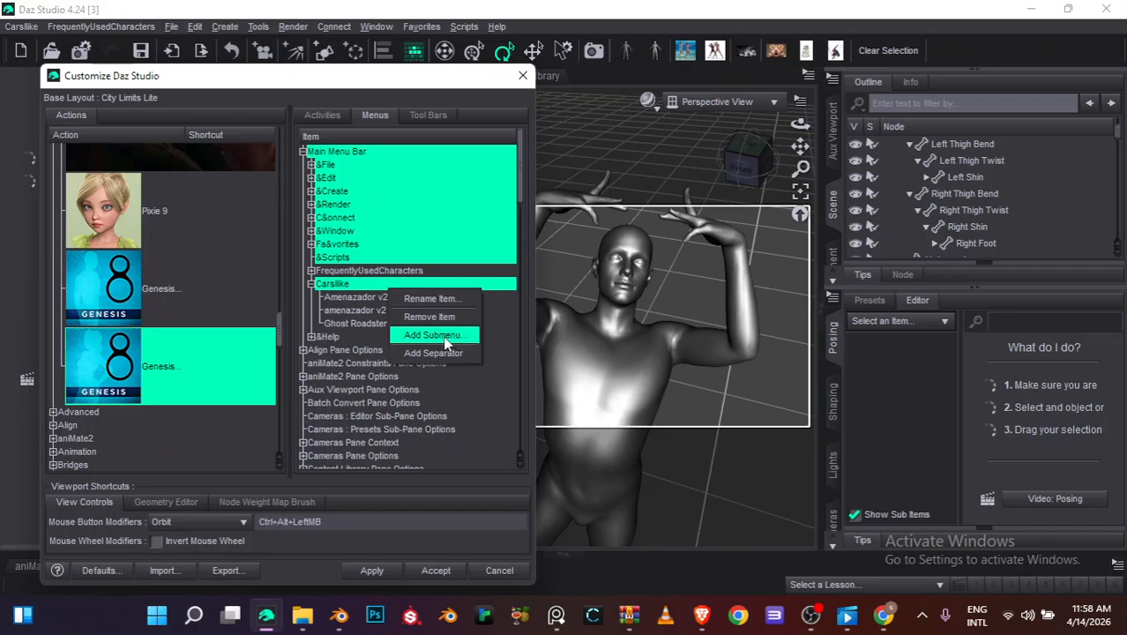
{"action": "left_click", "coordinate": [432, 336]}
{"action": "type", "text": "Lamb"}
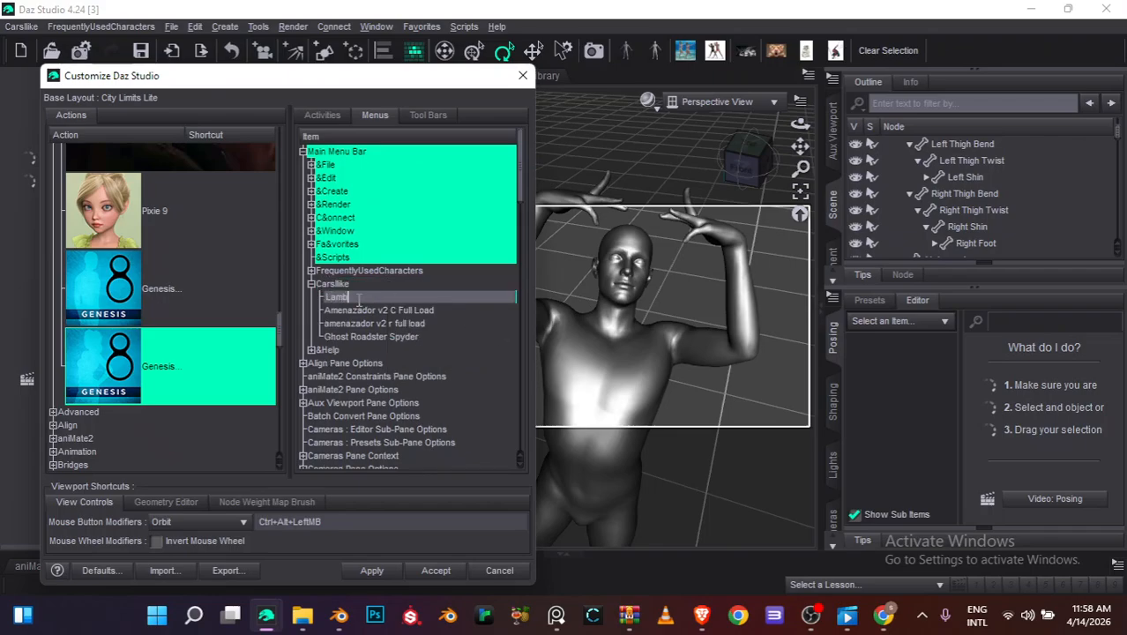
{"action": "type", "text": "o Type"}
{"action": "key", "text": "Return"}
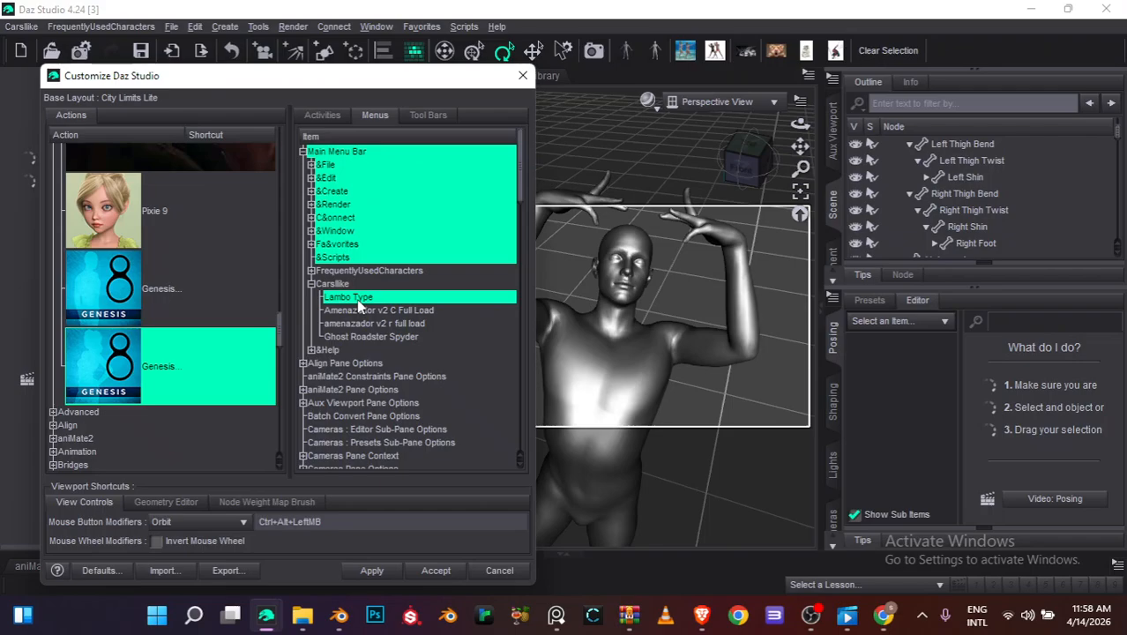
Add the custom action Ghost Roadster Spyder to the Lambo Type submenu, then apply and accept the customization
{"action": "left_click_drag", "start_coordinate": [280, 332], "coordinate": [281, 257]}
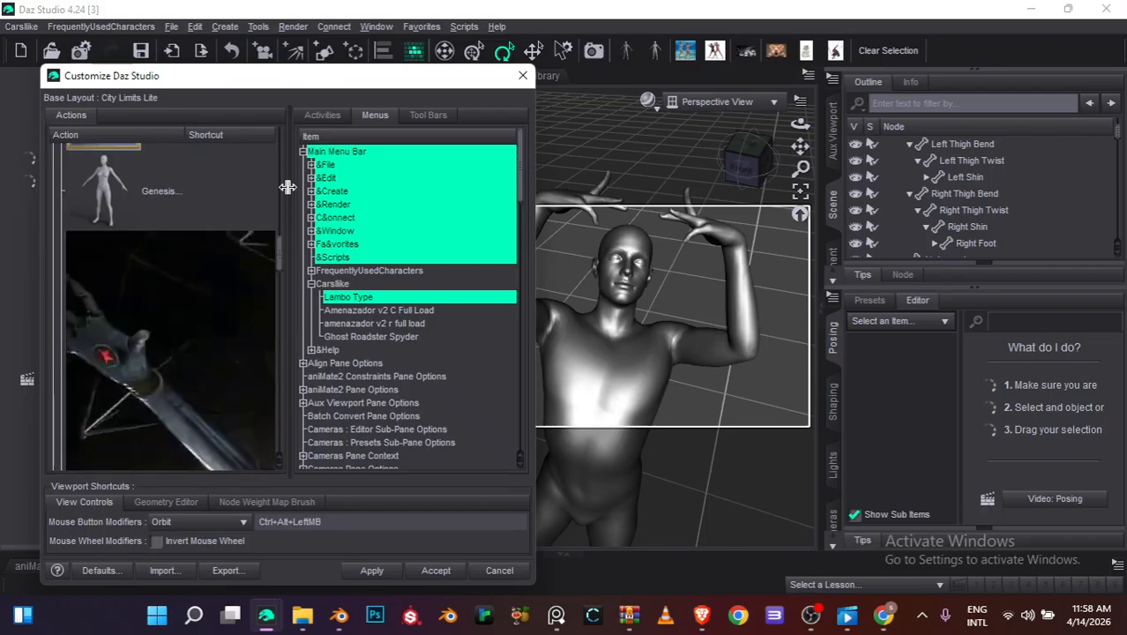
{"action": "scroll", "coordinate": [270, 263], "scroll_direction": "up", "scroll_amount": 10}
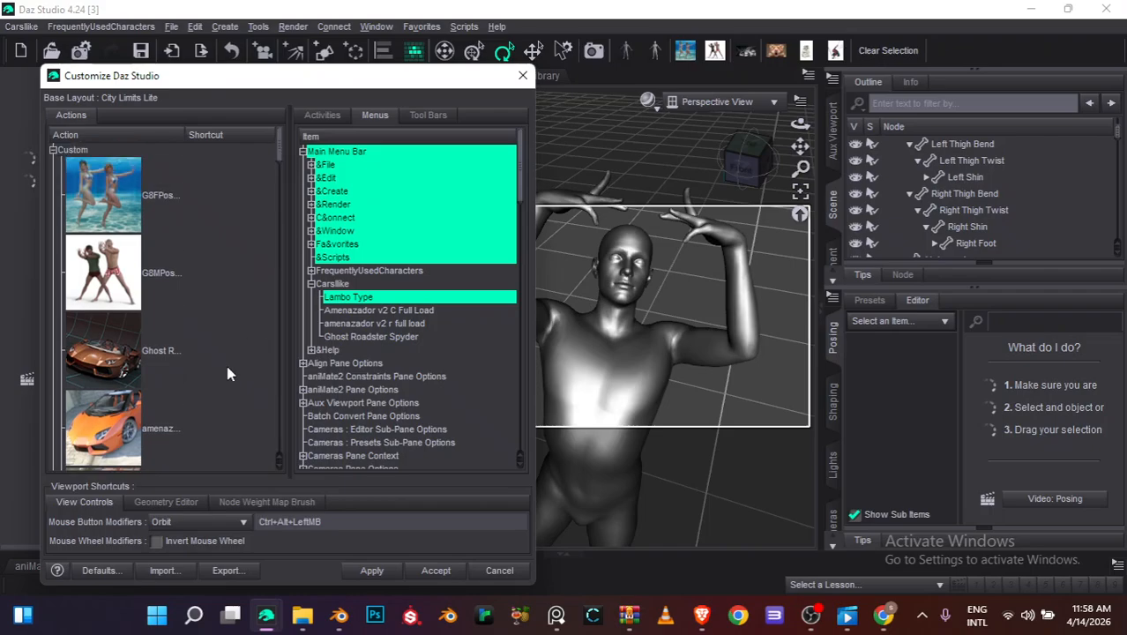
{"action": "scroll", "coordinate": [273, 167], "scroll_direction": "down", "scroll_amount": 1}
{"action": "left_click_drag", "start_coordinate": [123, 262], "coordinate": [378, 300]}
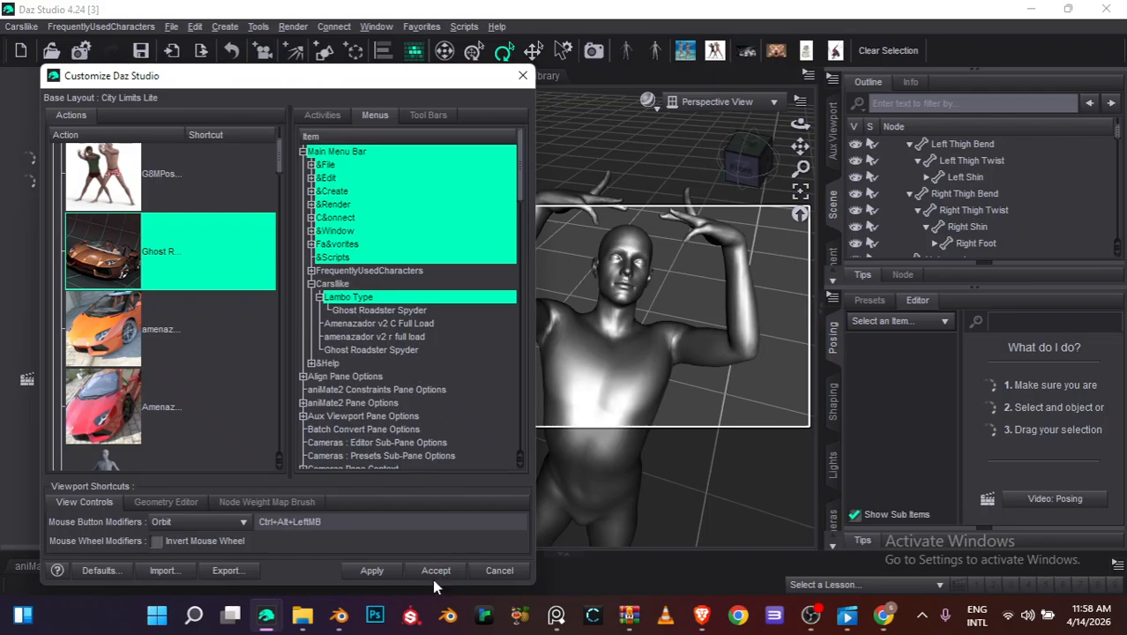
{"action": "left_click", "coordinate": [369, 570]}
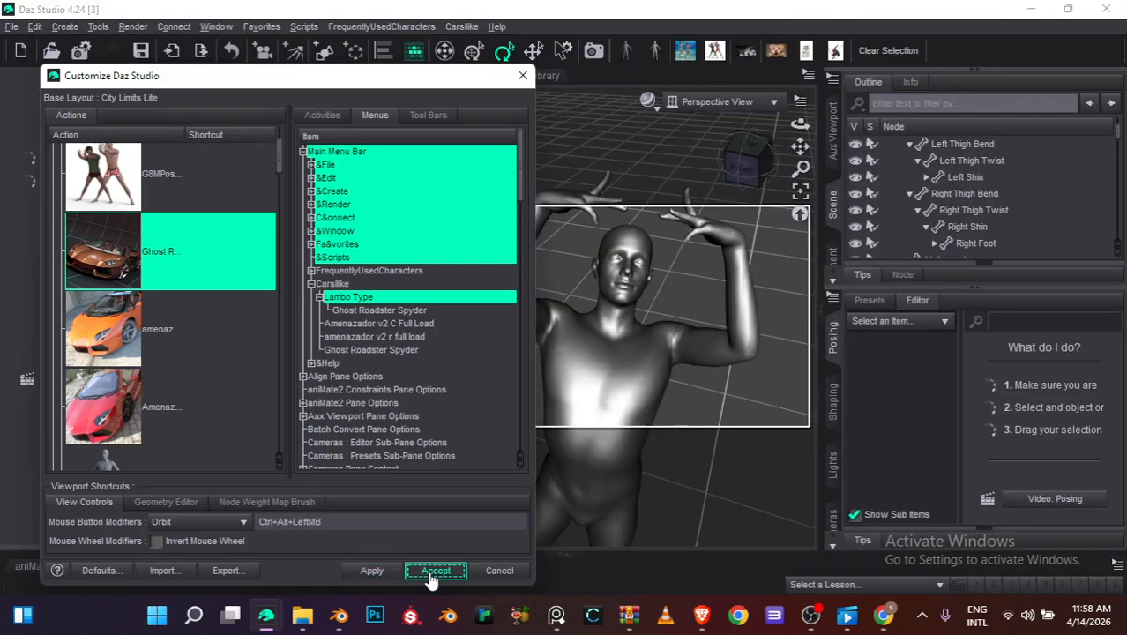
{"action": "left_click", "coordinate": [433, 572]}
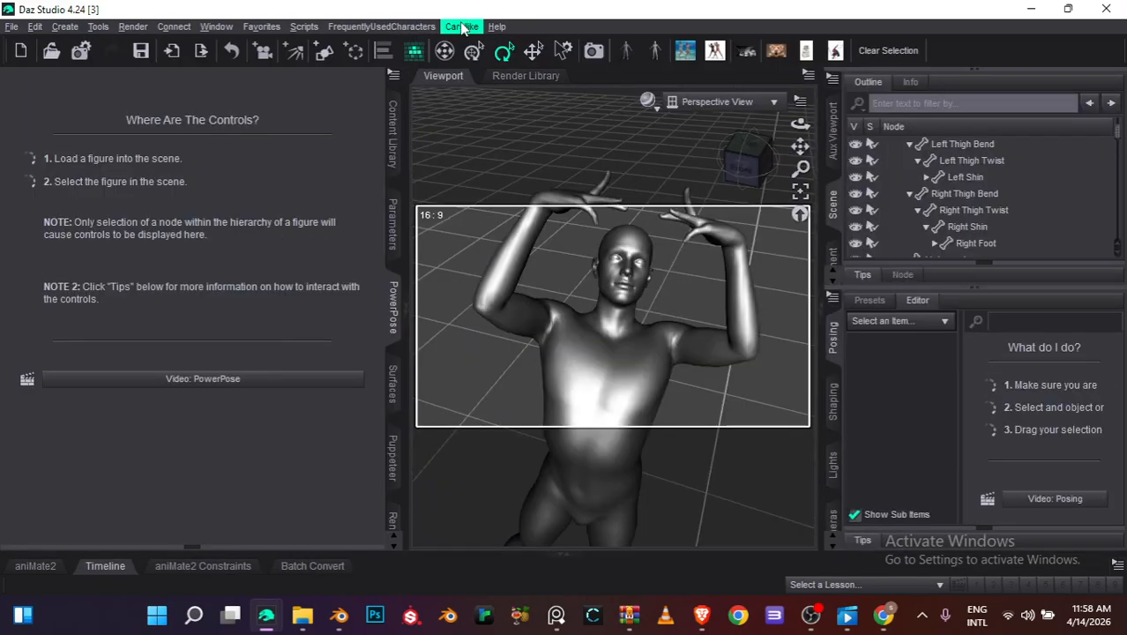
Load Ghost Roadster Spyder from the new Lambo Type submenu, accepting the default file instance, and frame the car in the viewport
{"action": "left_click", "coordinate": [462, 26]}
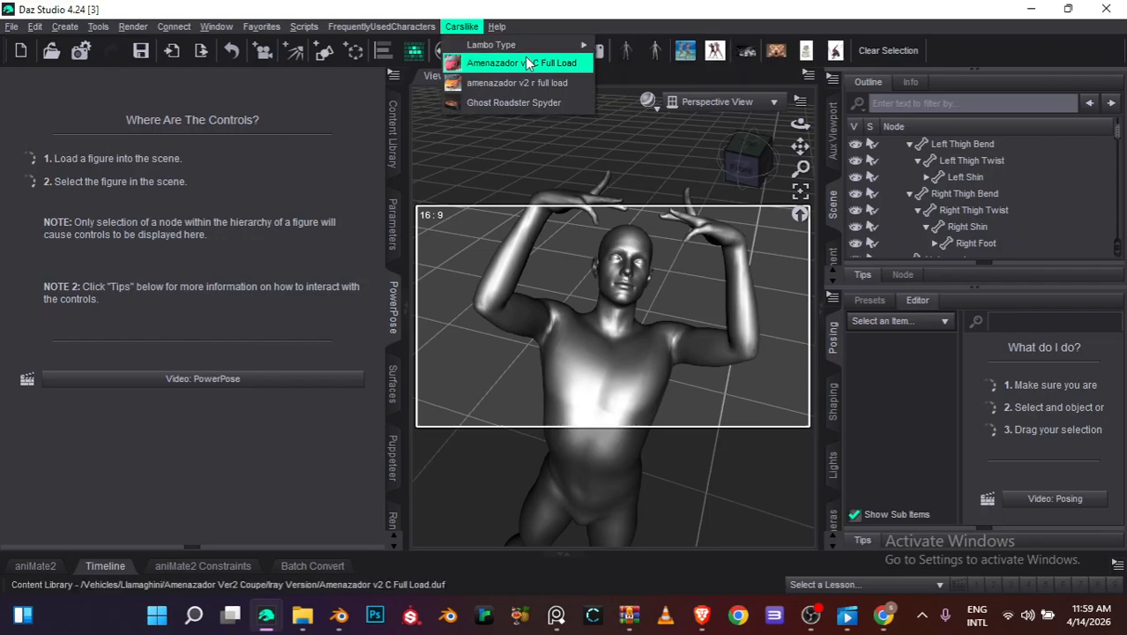
{"action": "mouse_move", "coordinate": [569, 44]}
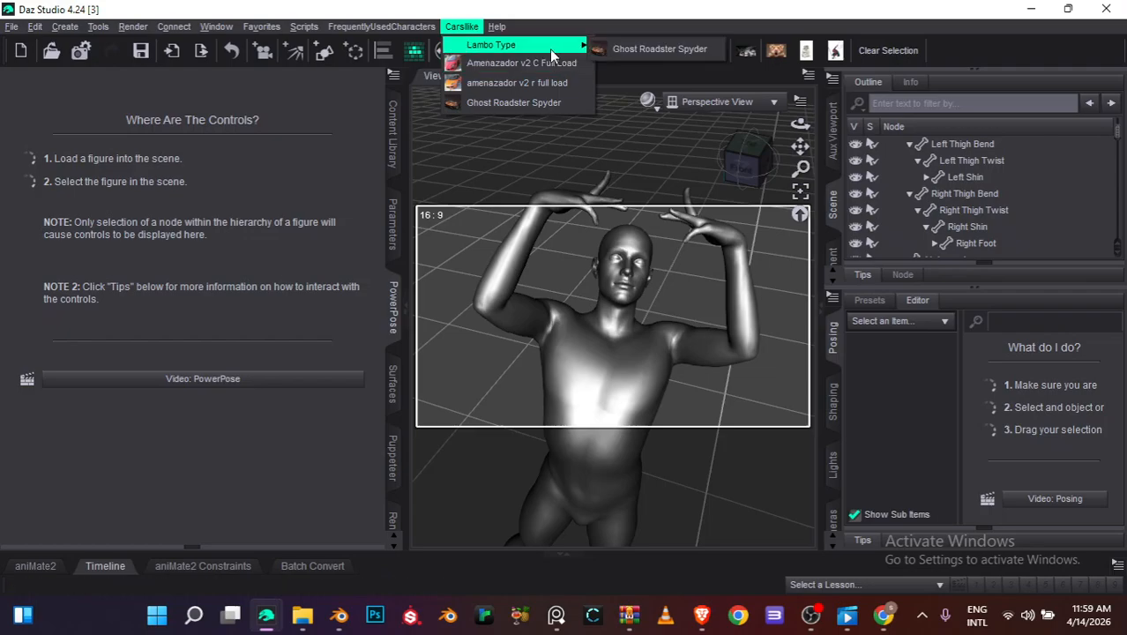
{"action": "left_click", "coordinate": [622, 52]}
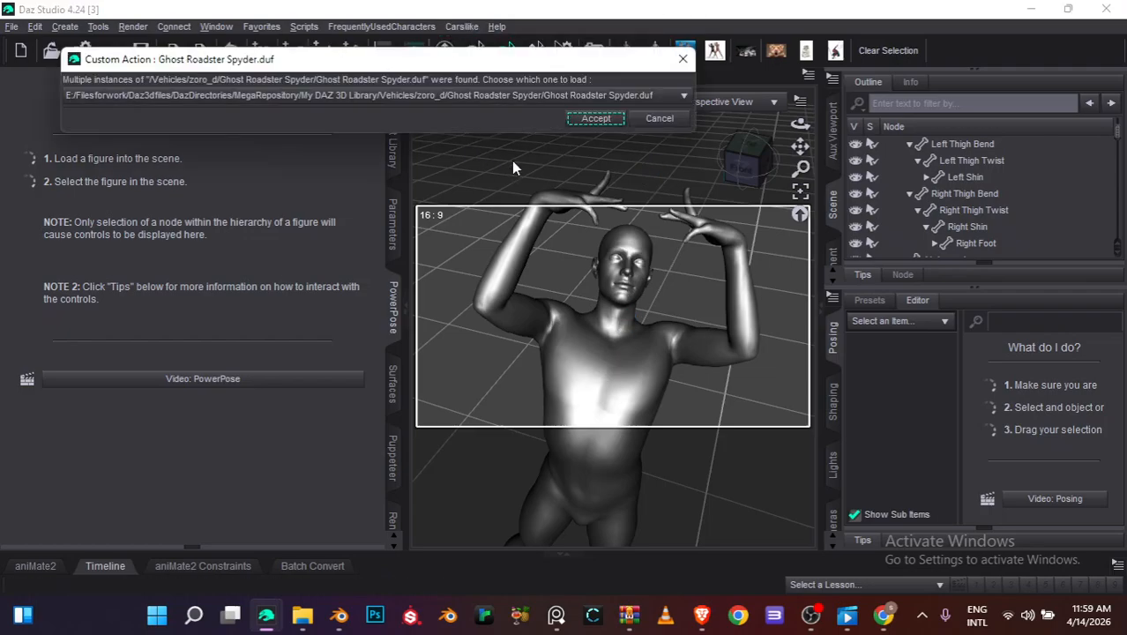
{"action": "left_click", "coordinate": [594, 121]}
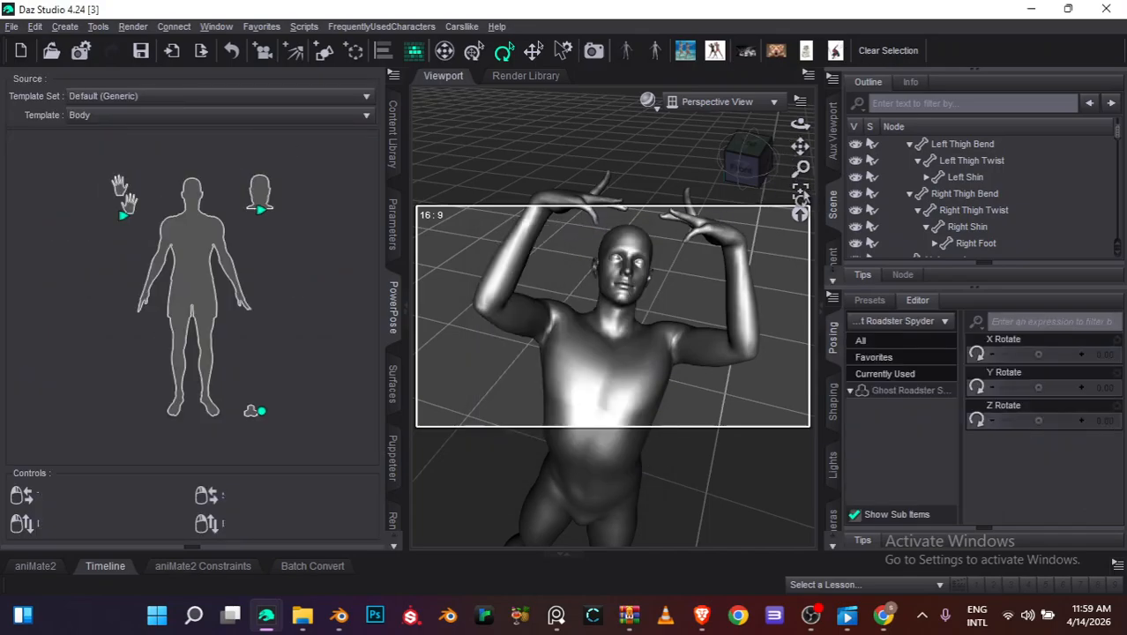
{"action": "left_click", "coordinate": [802, 195]}
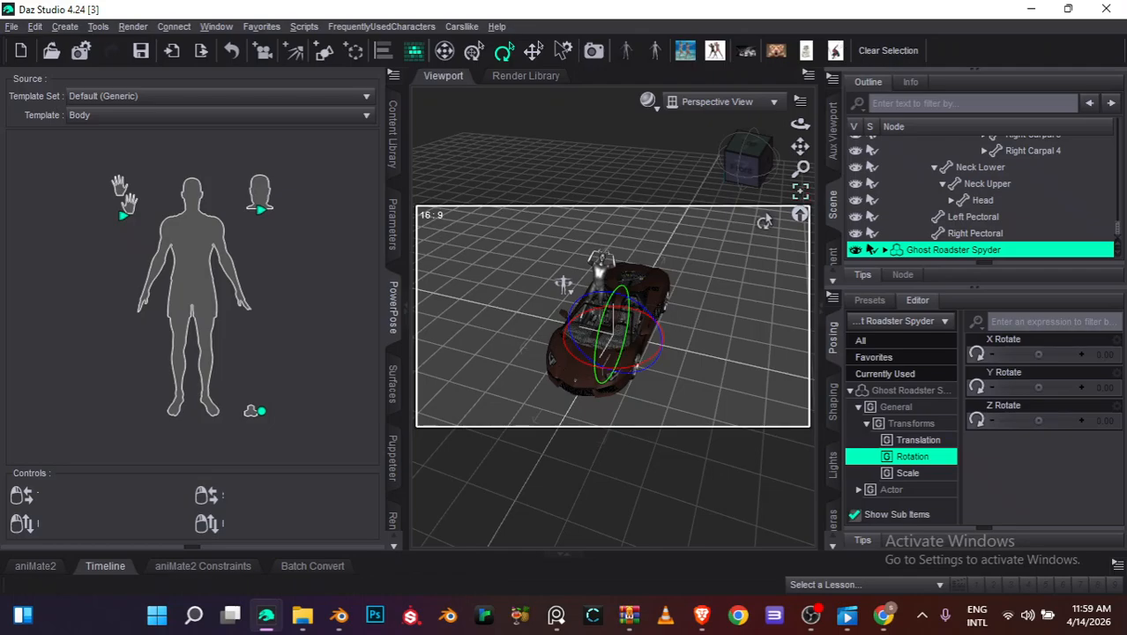
{"action": "left_click_drag", "start_coordinate": [563, 284], "coordinate": [563, 309]}
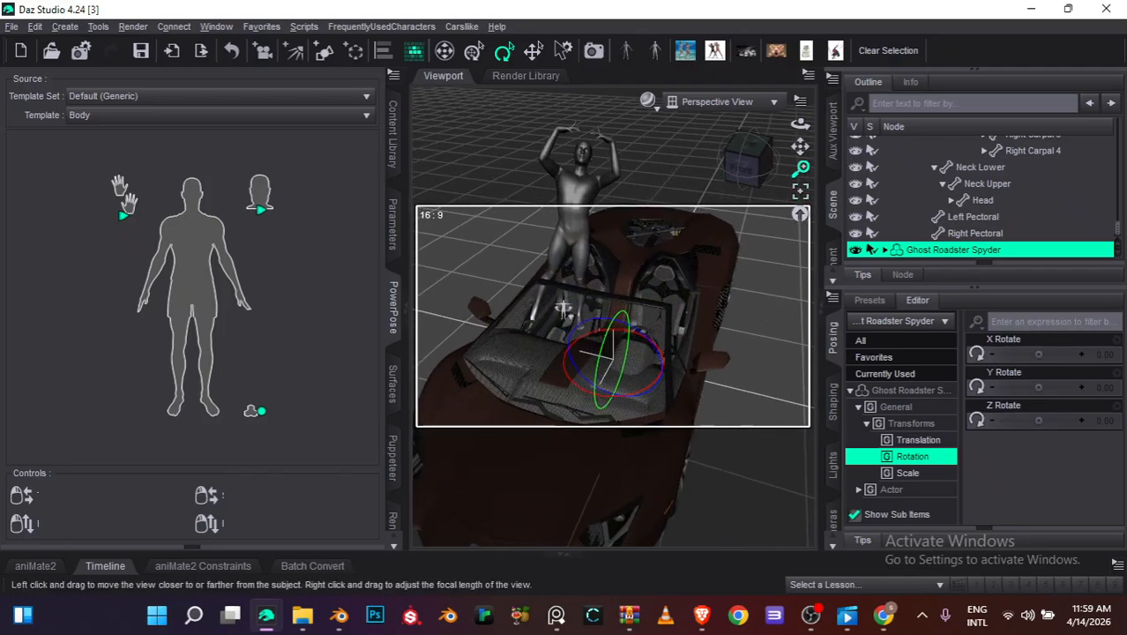
{"action": "left_click_drag", "start_coordinate": [800, 146], "coordinate": [801, 194]}
Check the car and figure in the Aux Viewport, return to the Scene pane and deselect the car
{"action": "left_click", "coordinate": [833, 131]}
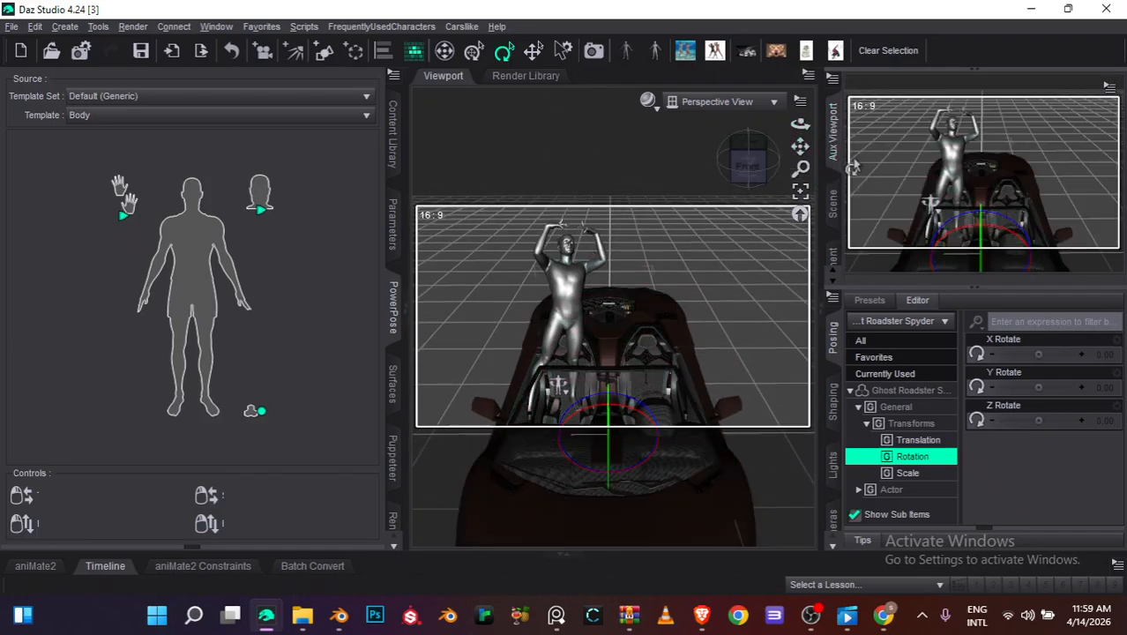
{"action": "left_click", "coordinate": [833, 198]}
{"action": "left_click", "coordinate": [653, 144]}
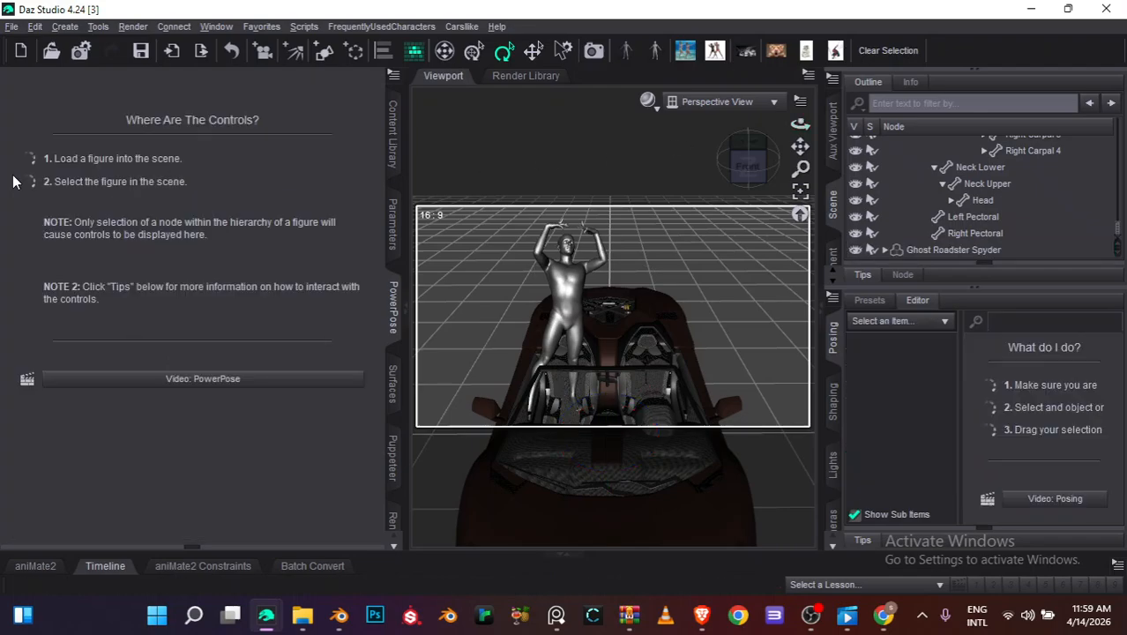
{"action": "left_click_drag", "start_coordinate": [801, 124], "coordinate": [785, 163]}
Undock the Aux Viewport pane, dock it back into the Scene pane's group and return to the Scene pane
{"action": "left_click_drag", "start_coordinate": [832, 131], "coordinate": [891, 65]}
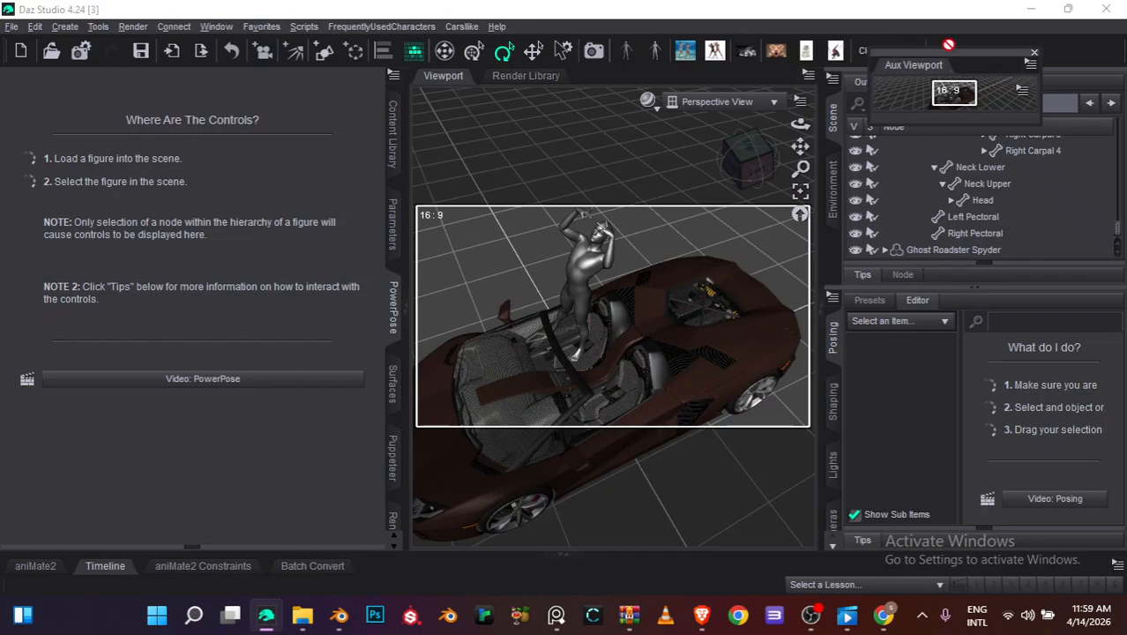
{"action": "left_click", "coordinate": [831, 115]}
{"action": "left_click_drag", "start_coordinate": [926, 69], "coordinate": [1114, 137]}
{"action": "left_click", "coordinate": [1113, 137]}
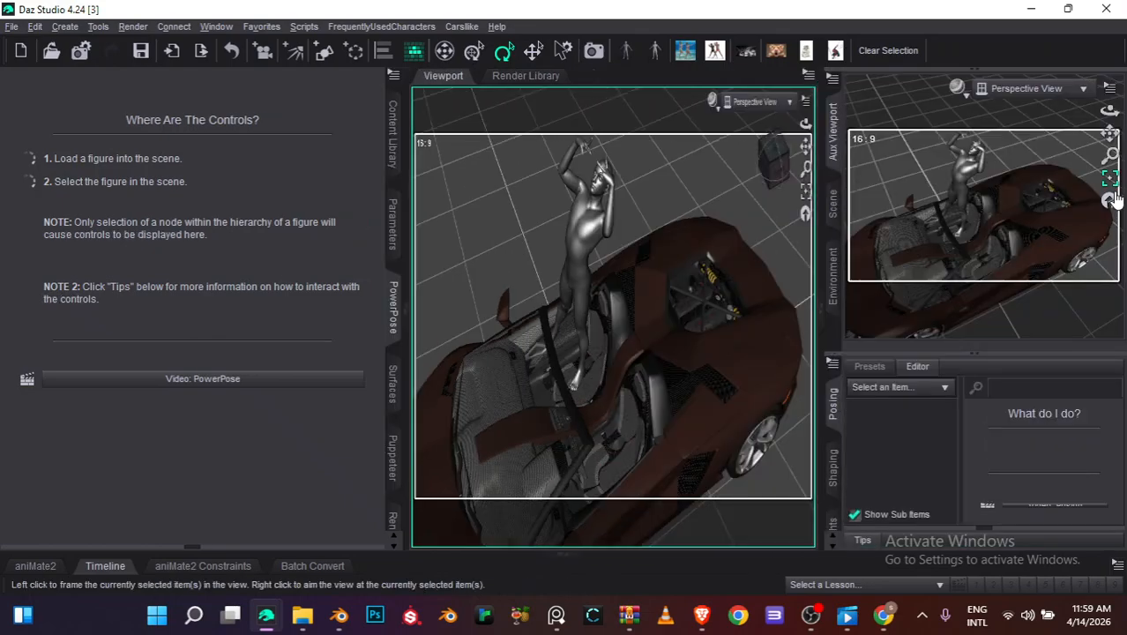
{"action": "left_click", "coordinate": [833, 203]}
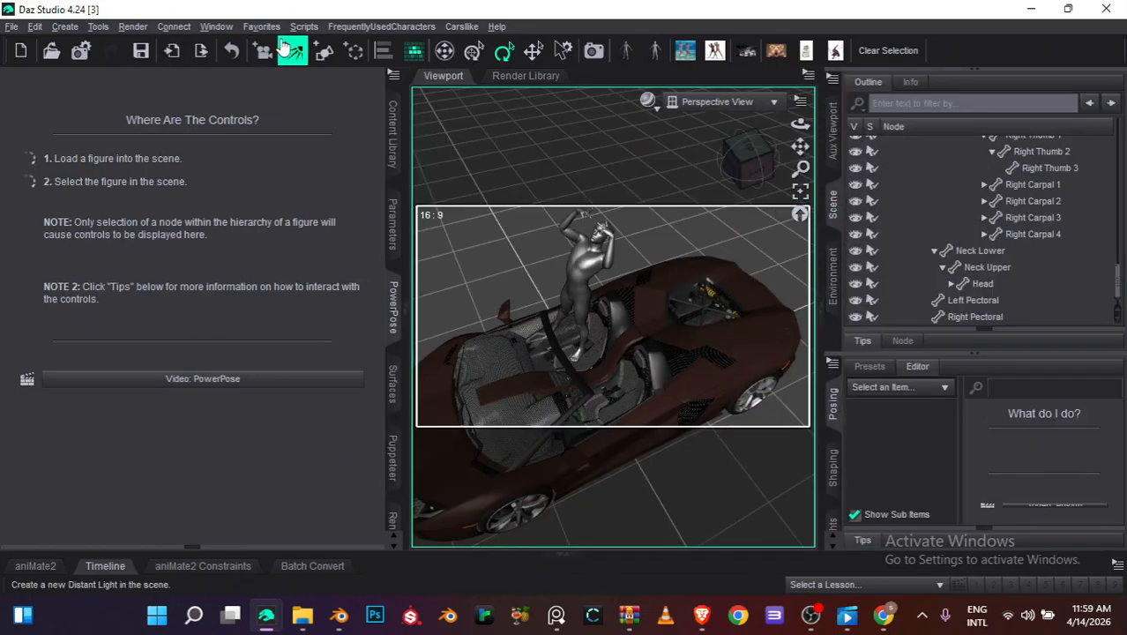
Save the workspace layout as "For Tutorial Second Example on Youtube Free" with description "Just A Free layout example" and Custom actions, menus and toolbars
{"action": "left_click", "coordinate": [381, 27]}
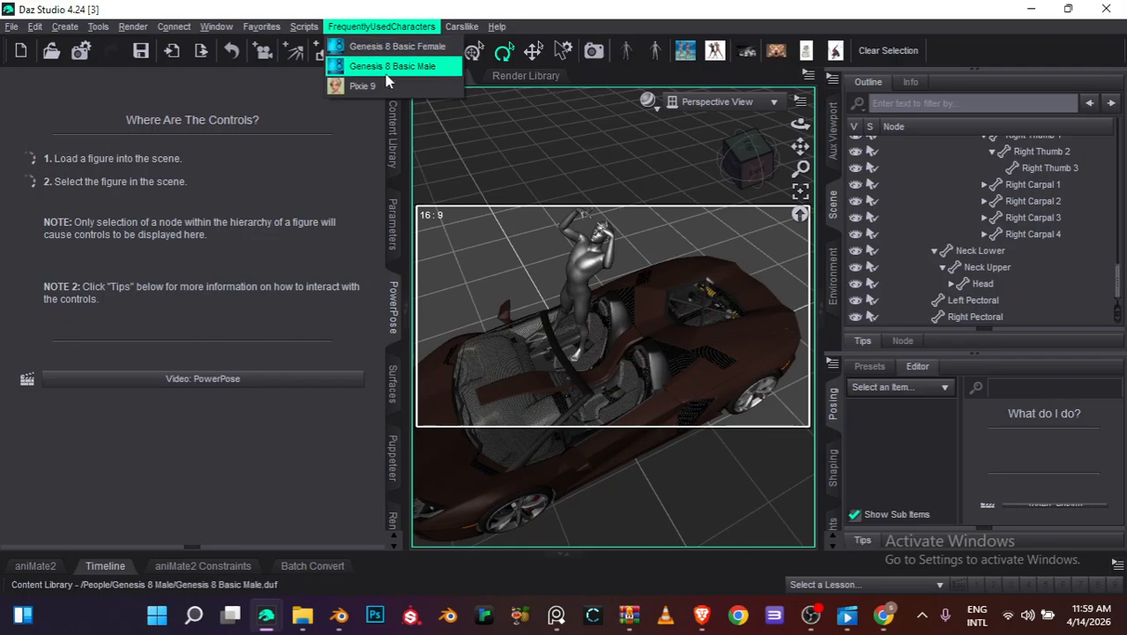
{"action": "mouse_move", "coordinate": [461, 27]}
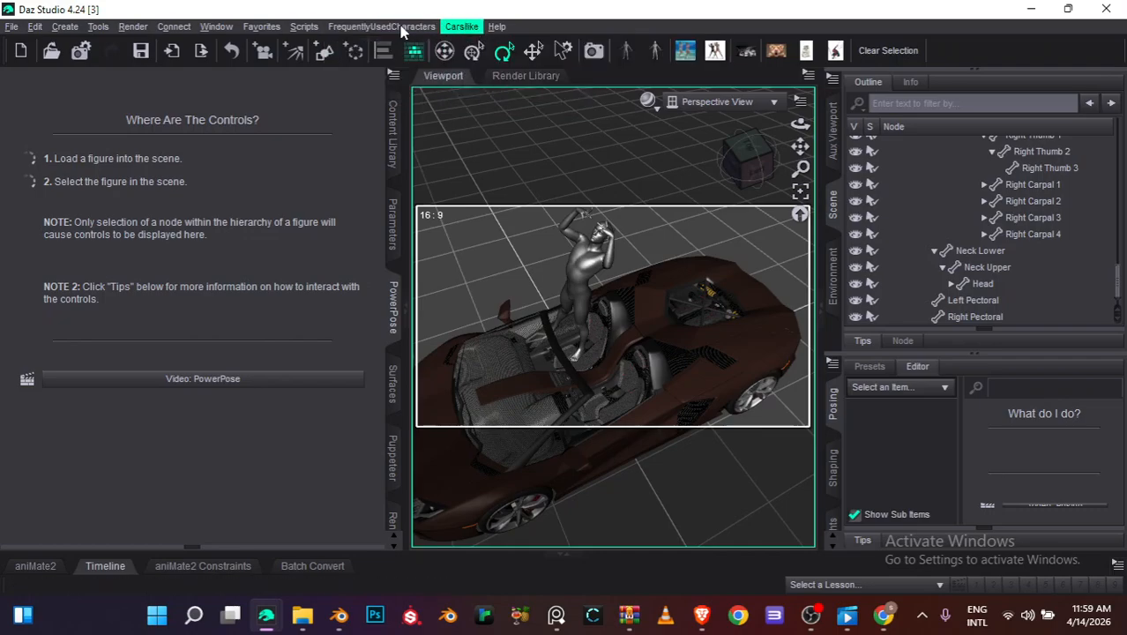
{"action": "mouse_move", "coordinate": [241, 30]}
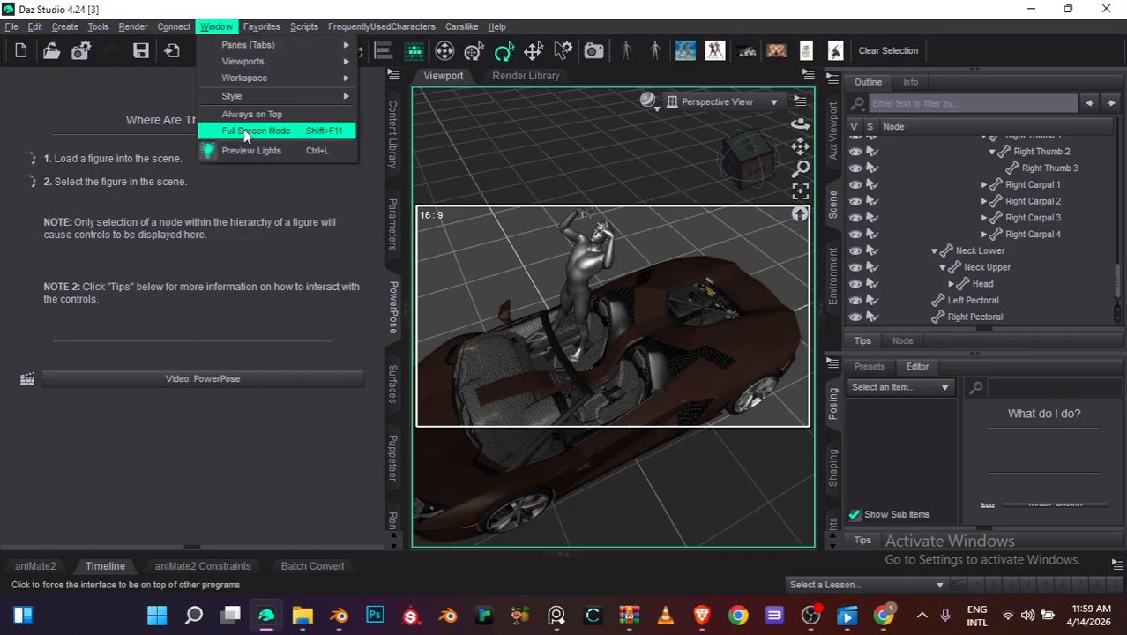
{"action": "mouse_move", "coordinate": [300, 78]}
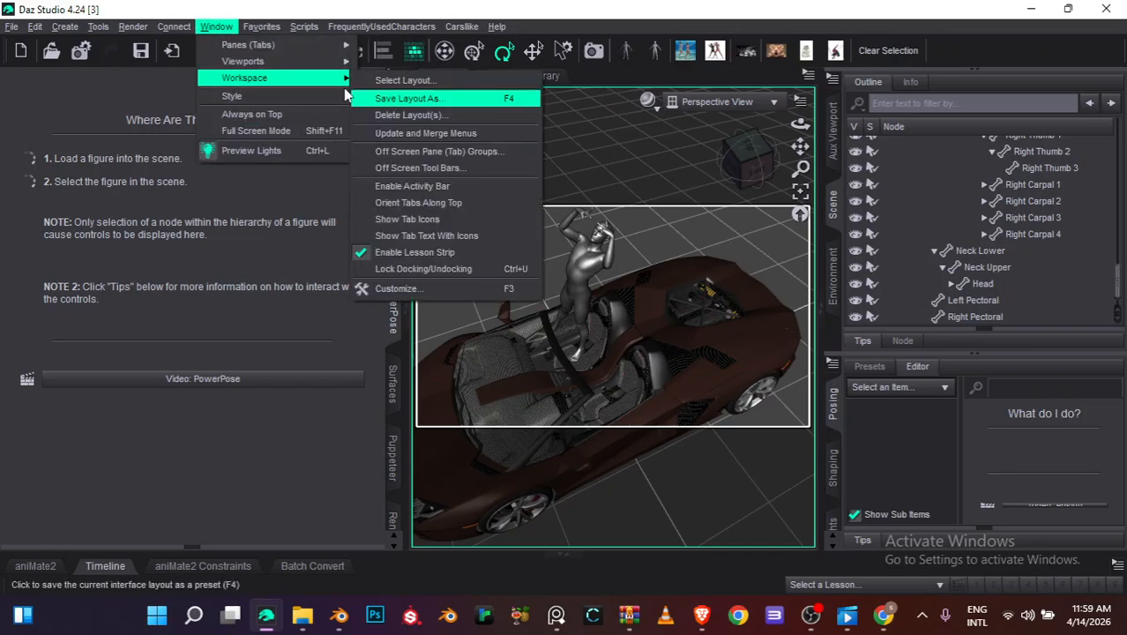
{"action": "left_click", "coordinate": [408, 101]}
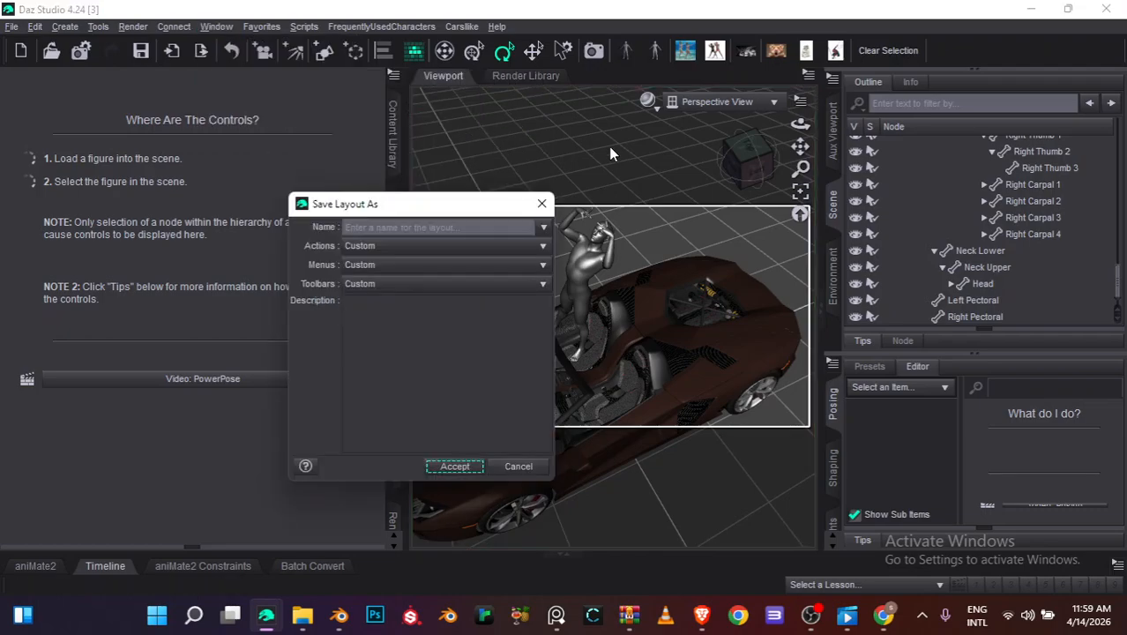
{"action": "left_click", "coordinate": [429, 229]}
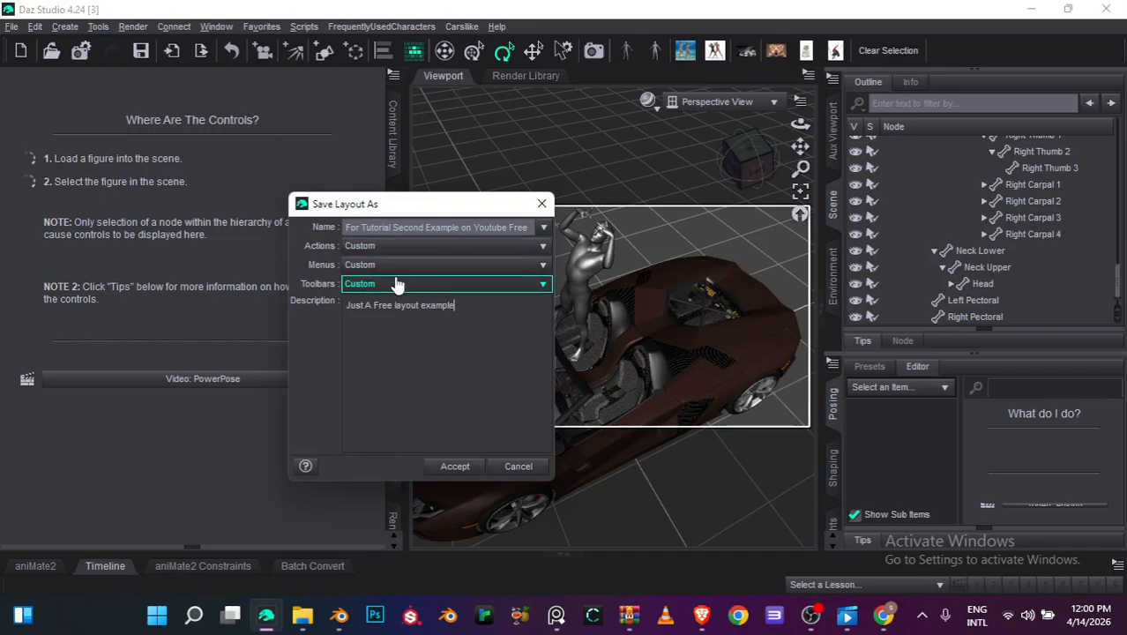
{"action": "left_click", "coordinate": [419, 284]}
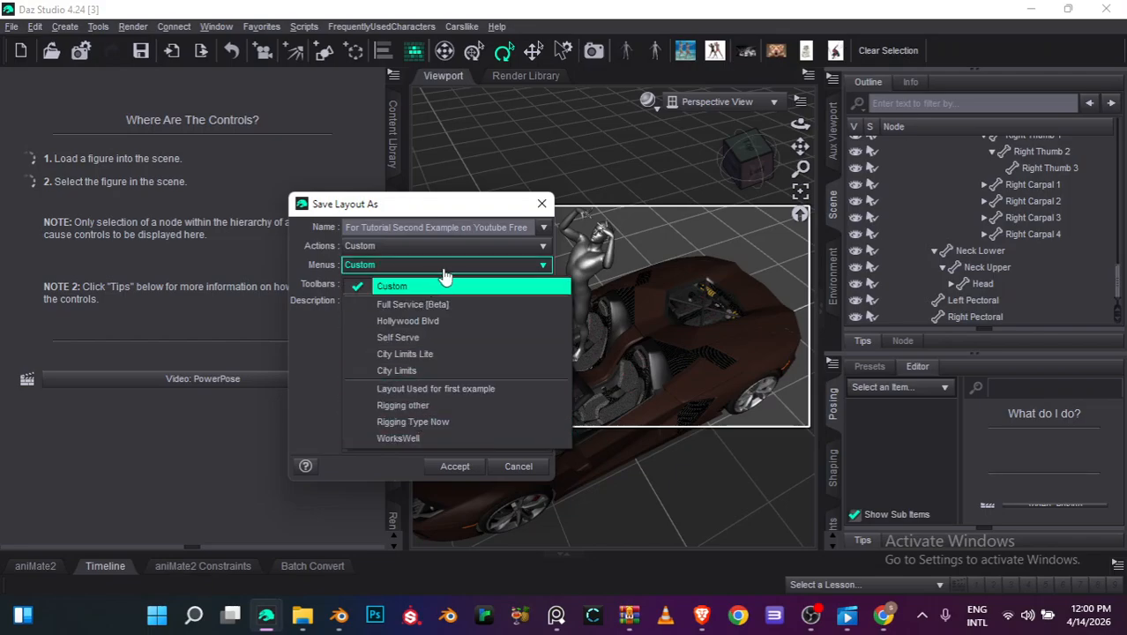
{"action": "left_click", "coordinate": [445, 265]}
{"action": "left_click", "coordinate": [463, 246]}
{"action": "left_click", "coordinate": [327, 248]}
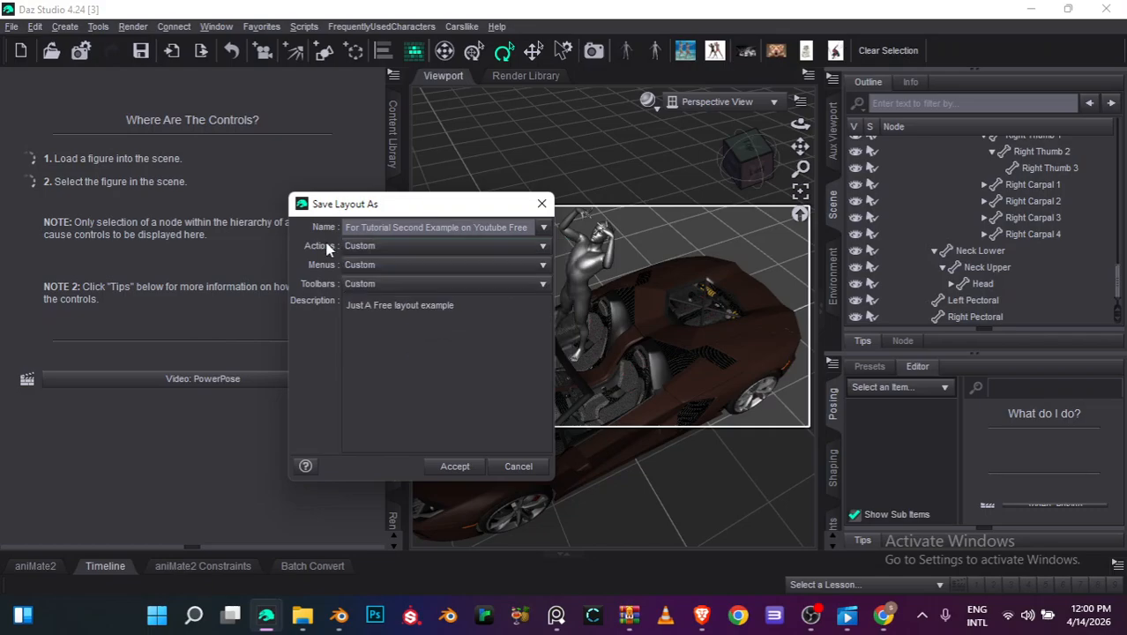
{"action": "left_click", "coordinate": [455, 466]}
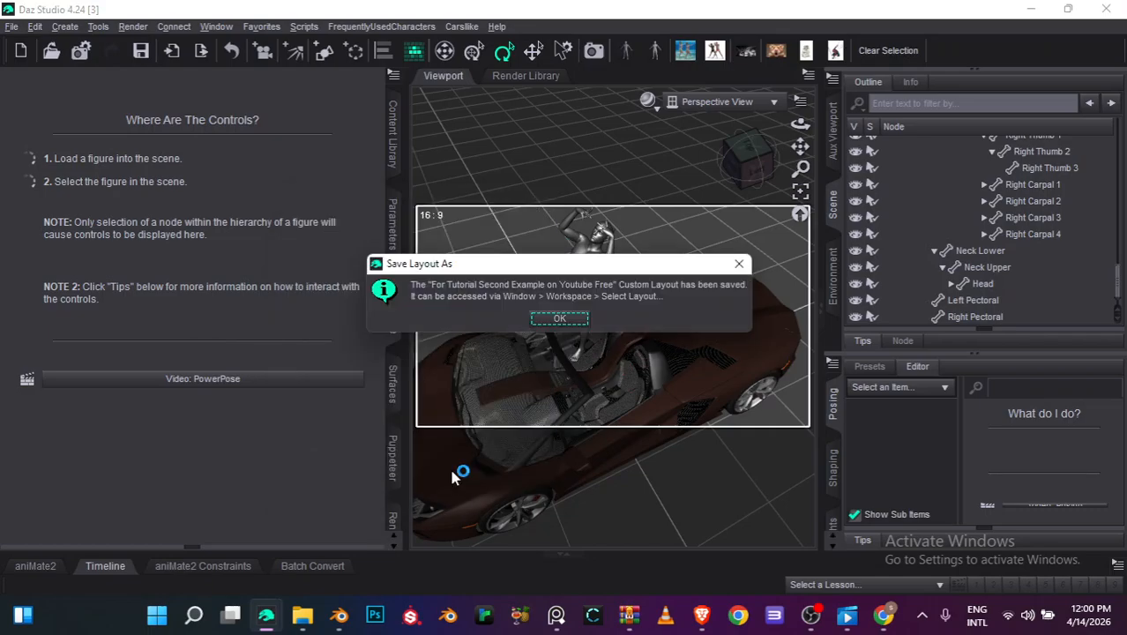
{"action": "left_click", "coordinate": [561, 319]}
Update and merge the workspace menus
{"action": "left_click", "coordinate": [216, 26]}
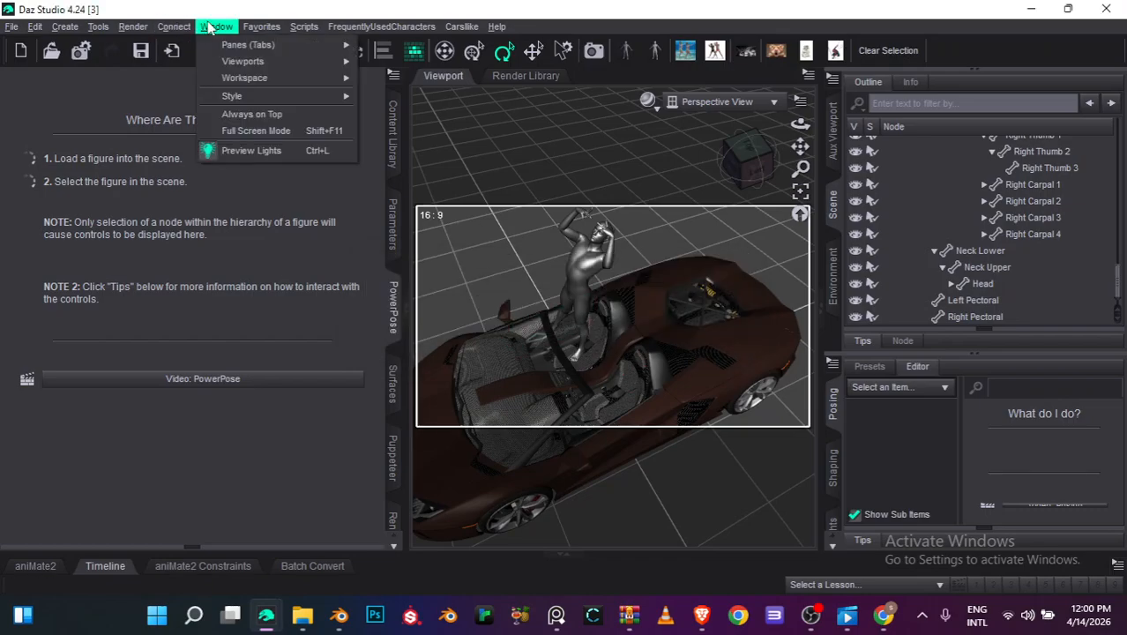
{"action": "mouse_move", "coordinate": [355, 83]}
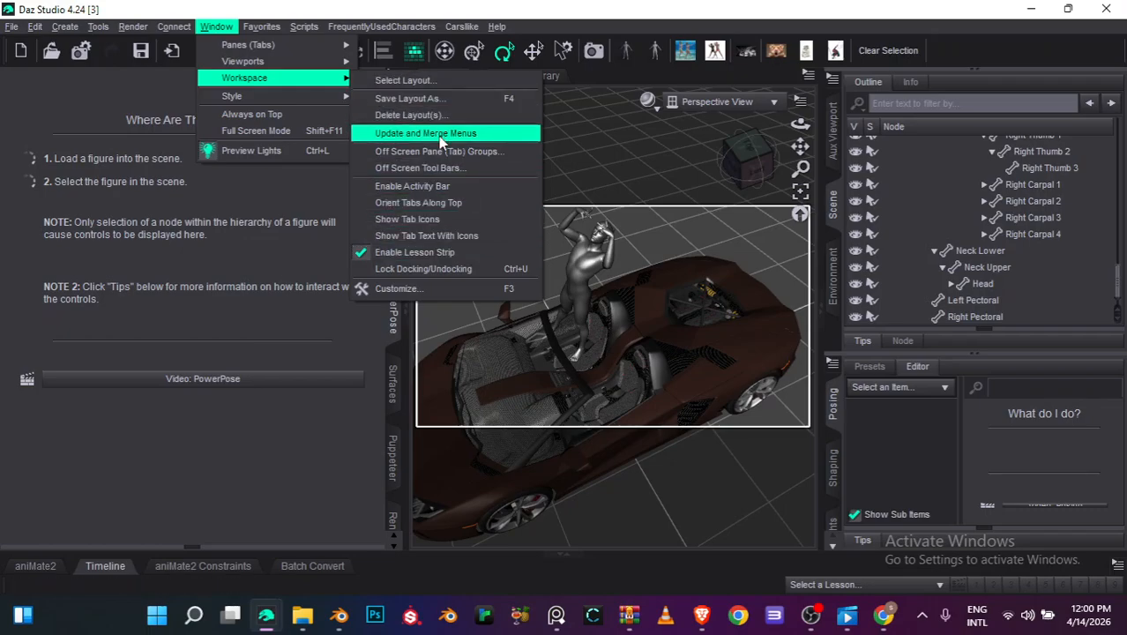
{"action": "left_click", "coordinate": [424, 134]}
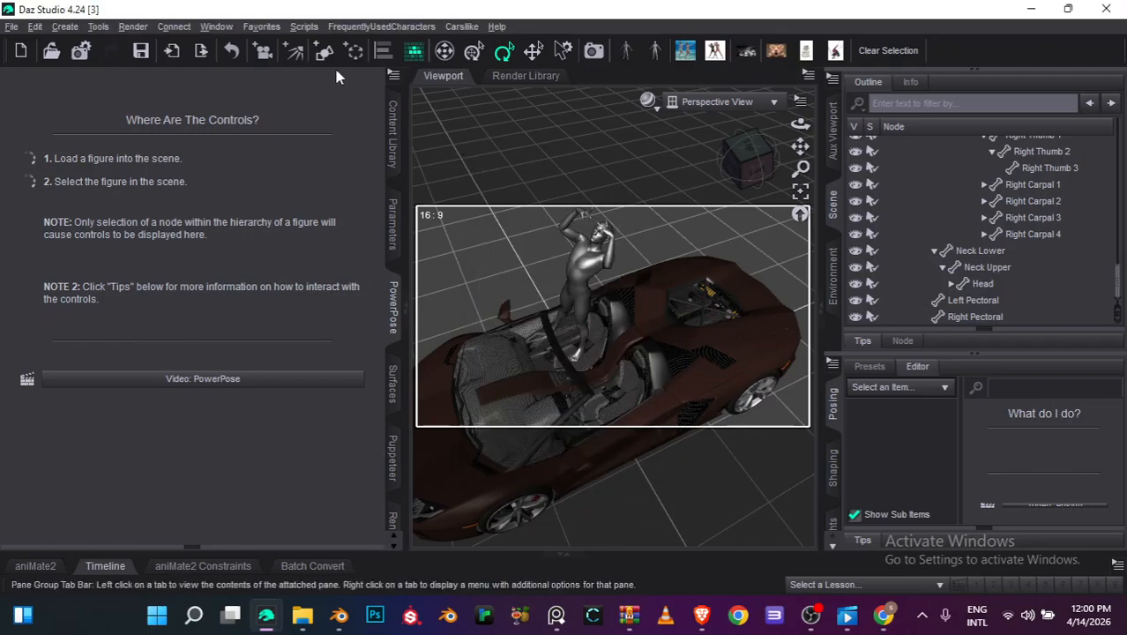
Turn on Show Tab Icons for the workspace pane tabs
{"action": "left_click", "coordinate": [235, 27]}
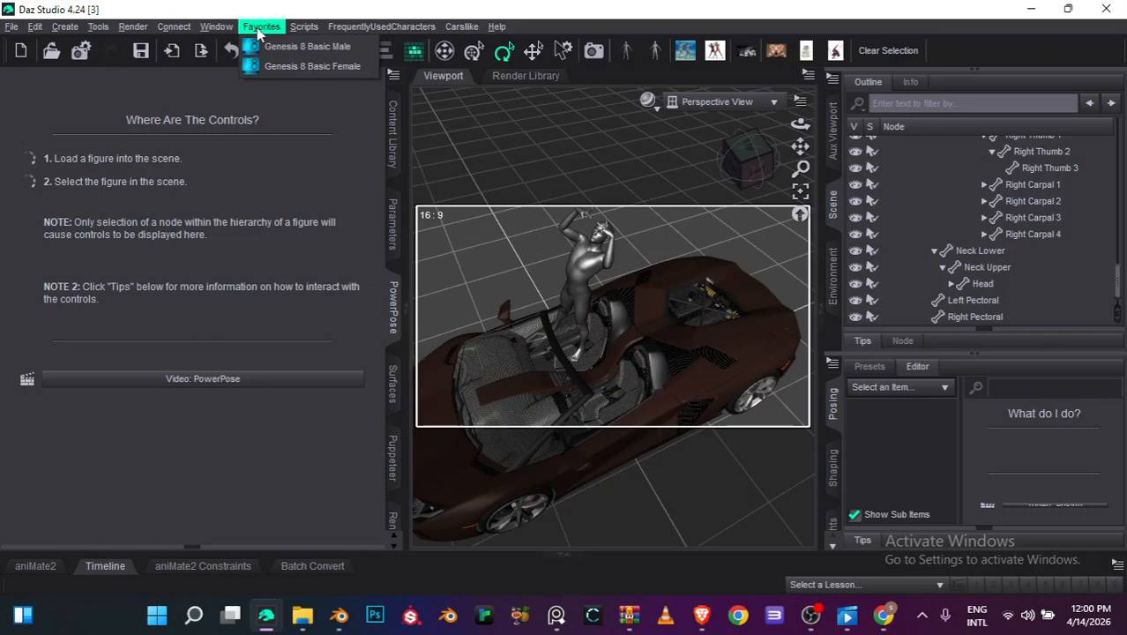
{"action": "mouse_move", "coordinate": [231, 31]}
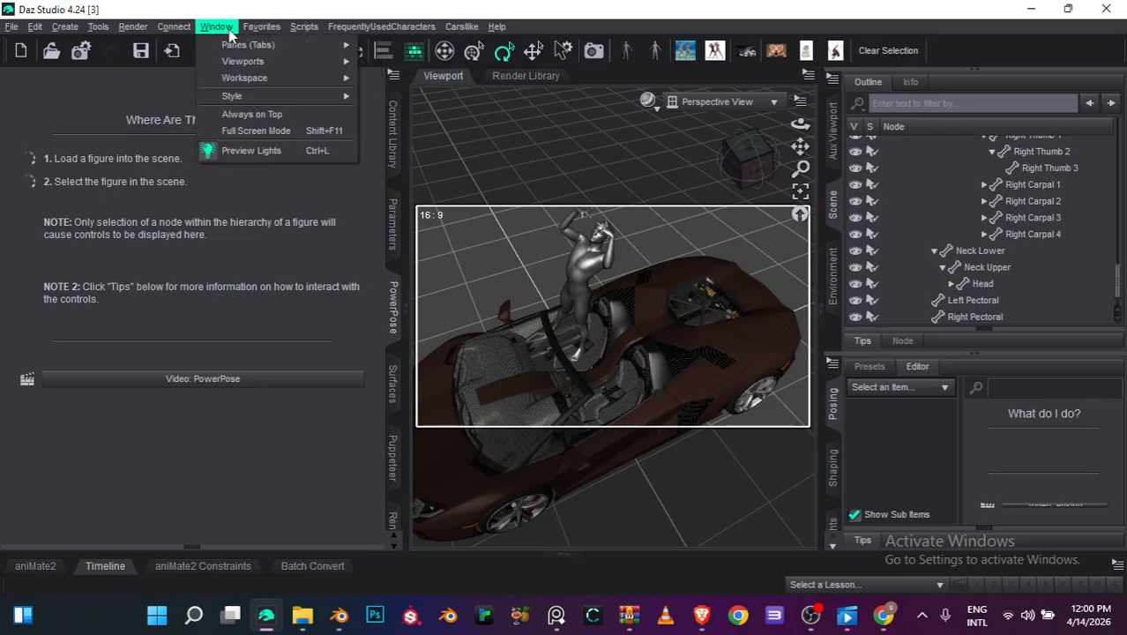
{"action": "mouse_move", "coordinate": [291, 78]}
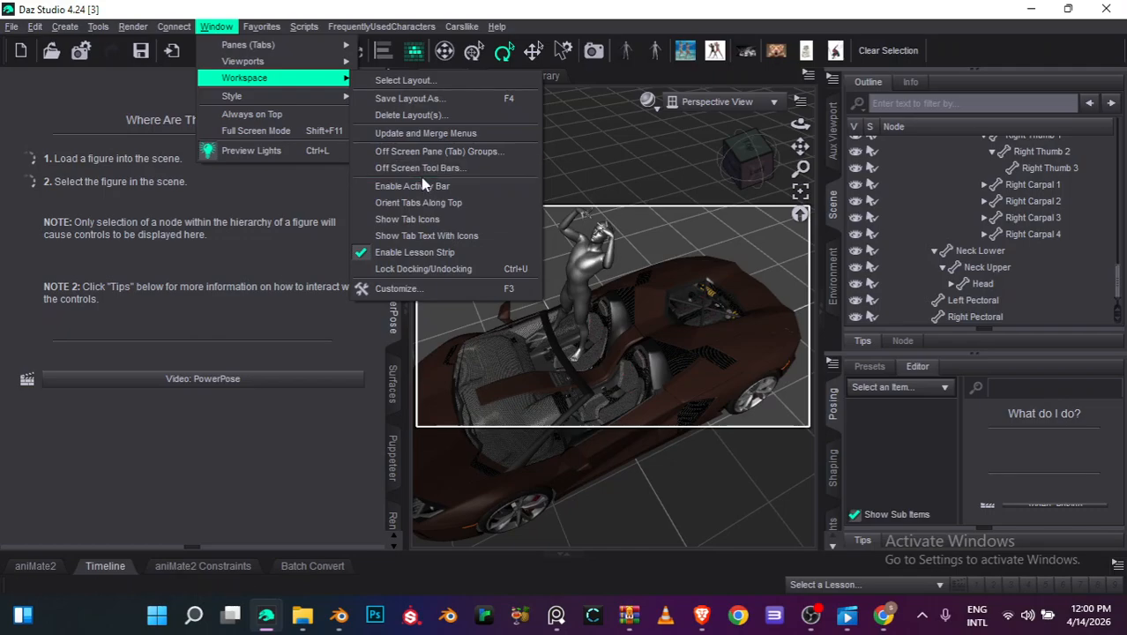
{"action": "left_click", "coordinate": [445, 220]}
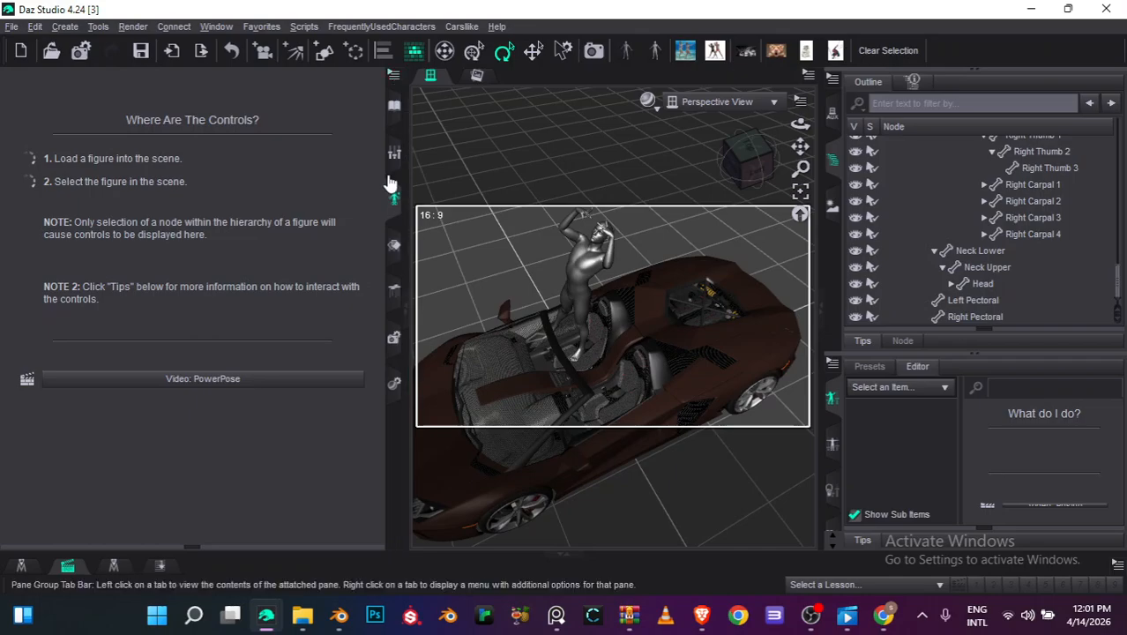
Turn on Show Tab Text With Icons so the pane tabs carry both names and icons
{"action": "left_click", "coordinate": [216, 26]}
{"action": "mouse_move", "coordinate": [233, 77]}
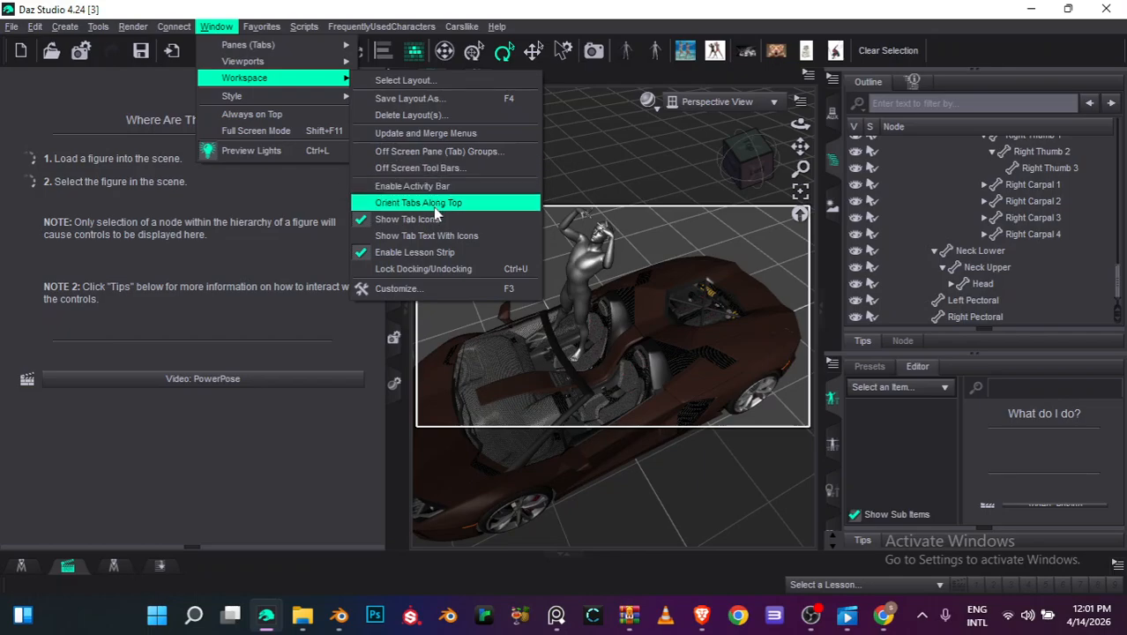
{"action": "left_click", "coordinate": [422, 235]}
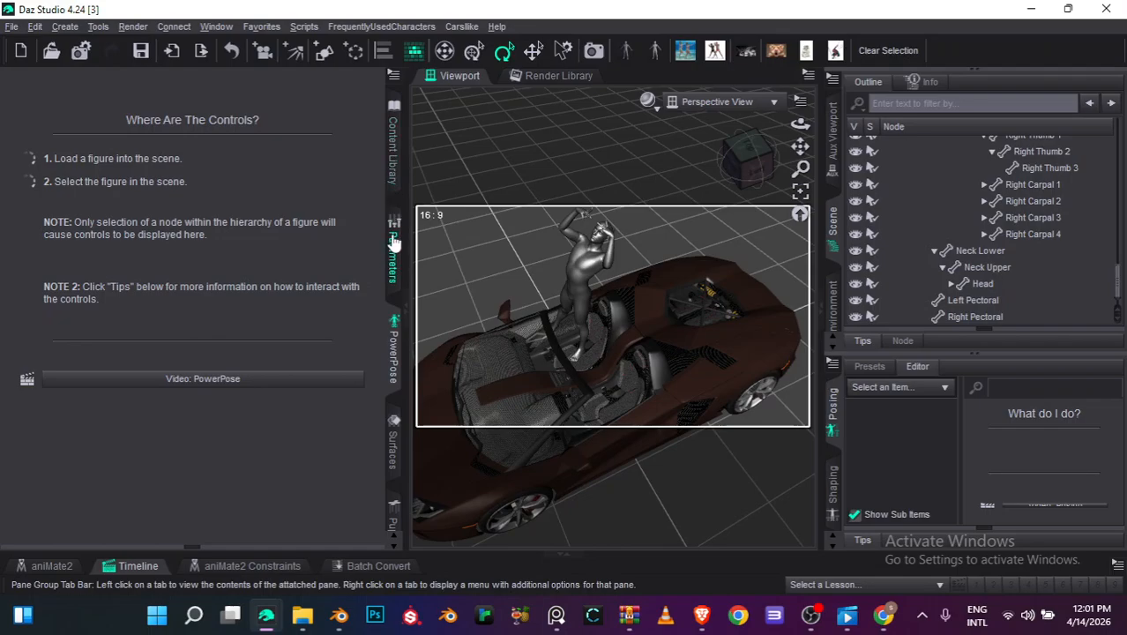
Turn off Show Tab Icons for the workspace pane tabs
{"action": "left_click", "coordinate": [216, 26]}
{"action": "mouse_move", "coordinate": [264, 78]}
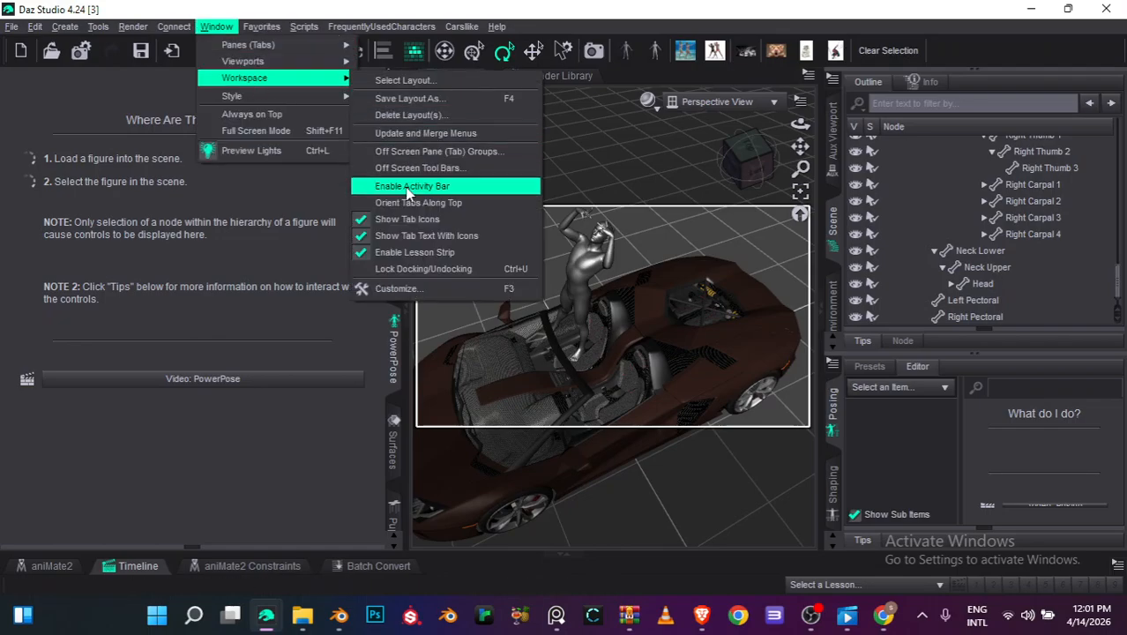
{"action": "left_click", "coordinate": [407, 220]}
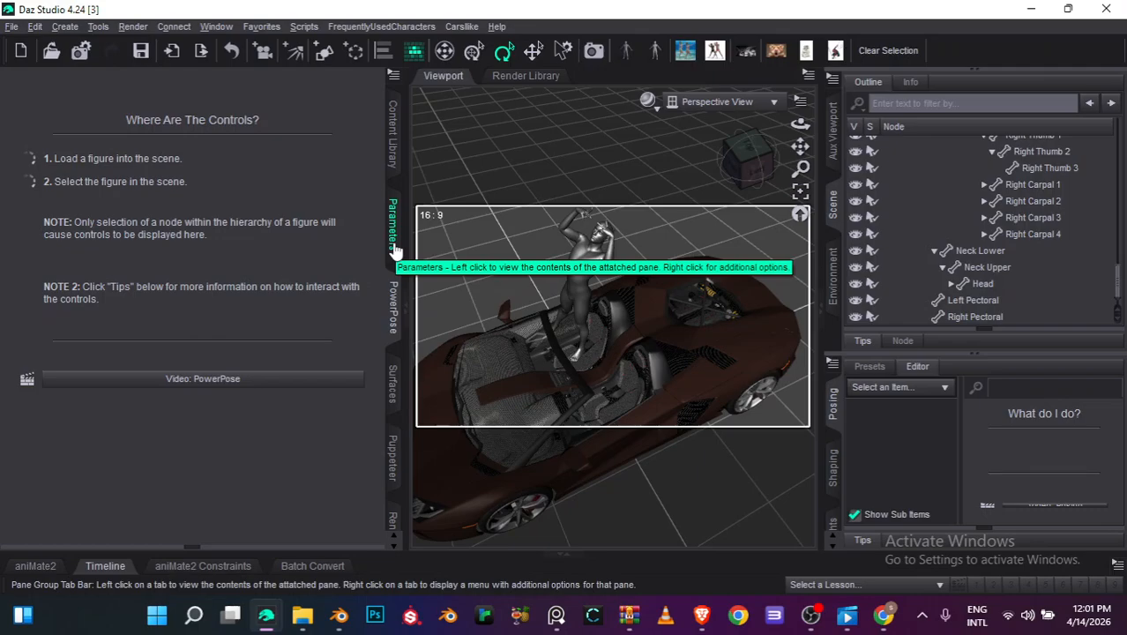
Turn off Enable Lesson Strip in the workspace options
{"action": "left_click", "coordinate": [216, 26]}
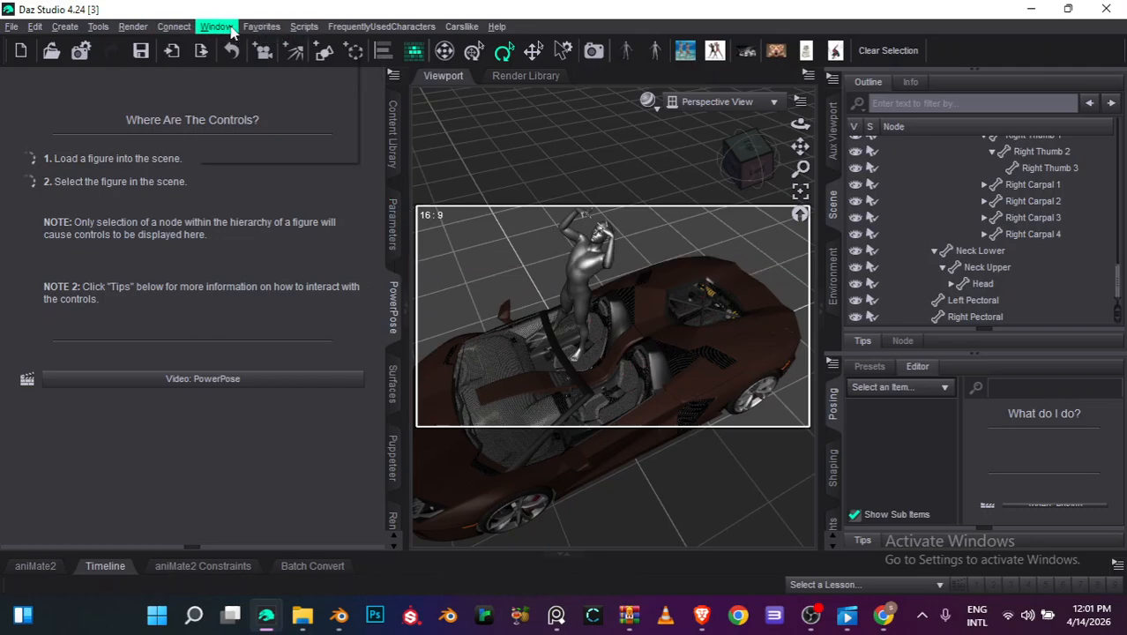
{"action": "mouse_move", "coordinate": [264, 77]}
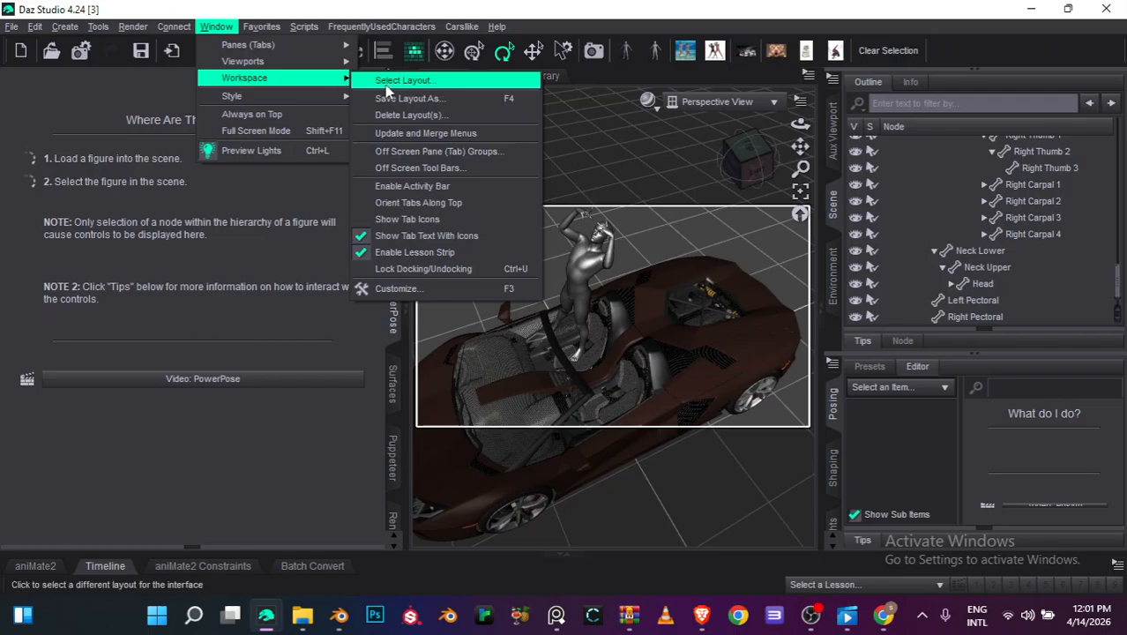
{"action": "left_click", "coordinate": [431, 259]}
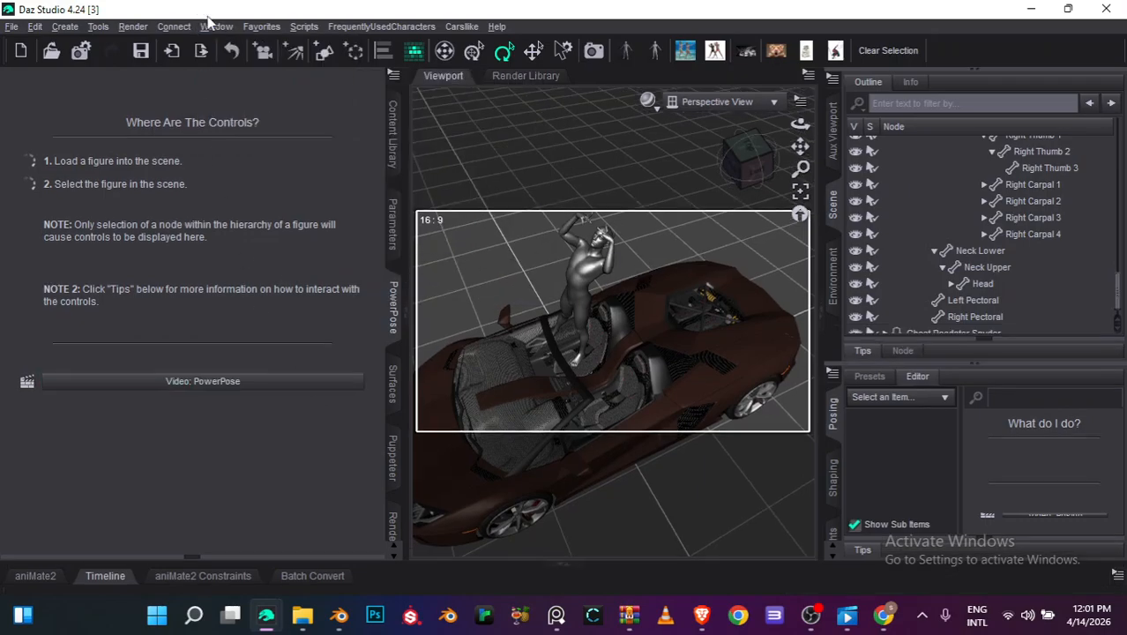
Undo the last scene change and reinstate it
{"action": "left_click", "coordinate": [231, 50]}
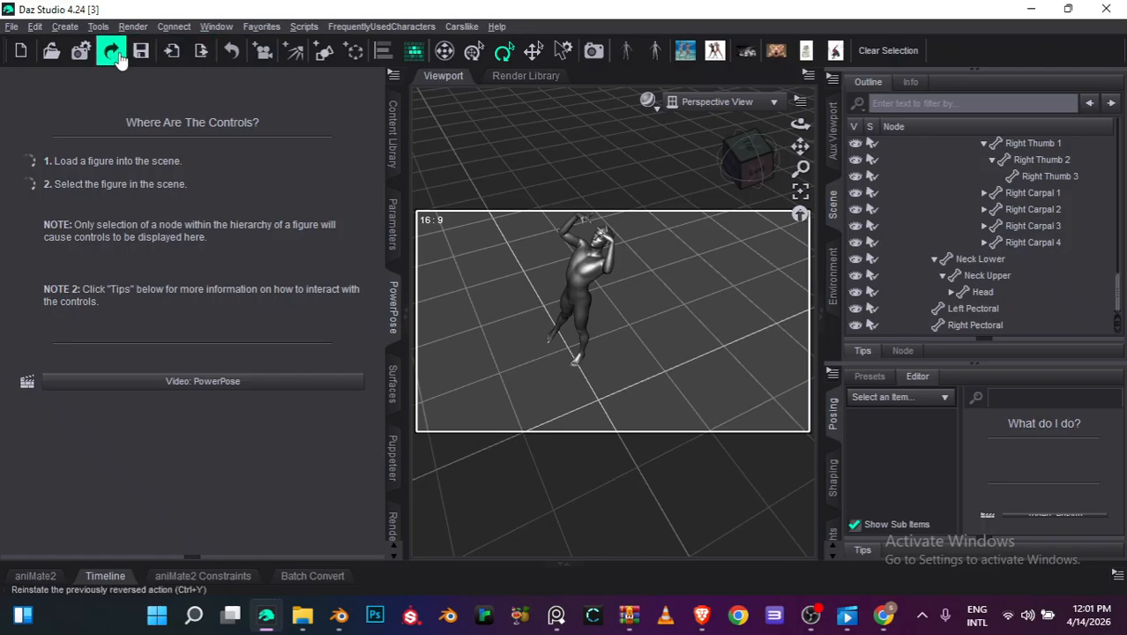
{"action": "left_click", "coordinate": [111, 51]}
Try Orient Tabs Along Top for the workspace pane tabs and turn it off again
{"action": "left_click", "coordinate": [205, 28]}
{"action": "mouse_move", "coordinate": [291, 77]}
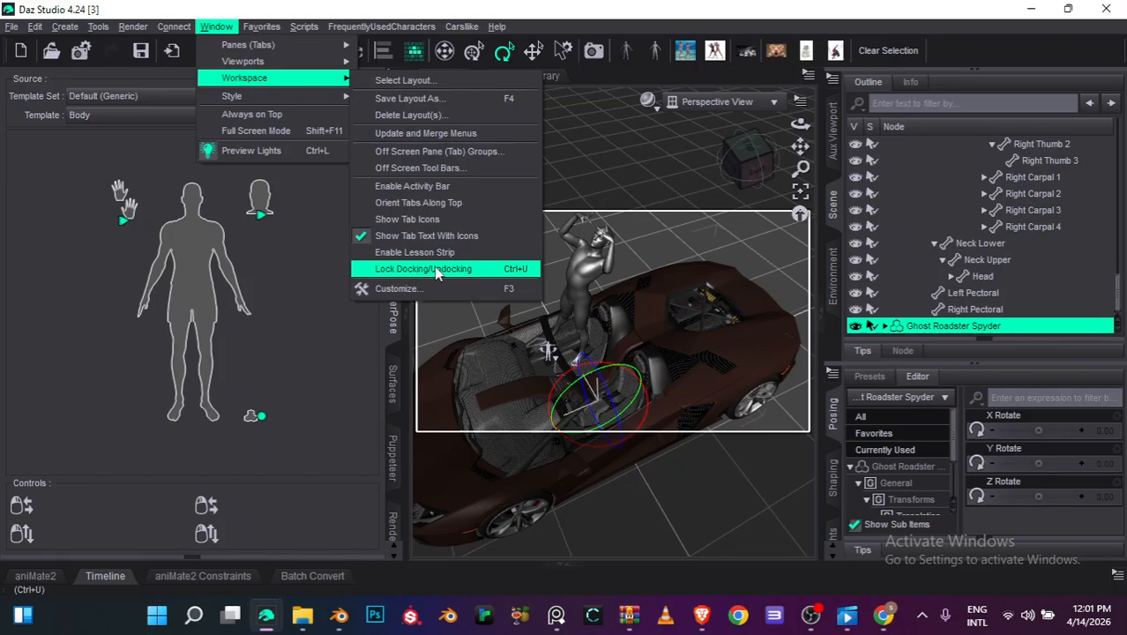
{"action": "left_click", "coordinate": [468, 212]}
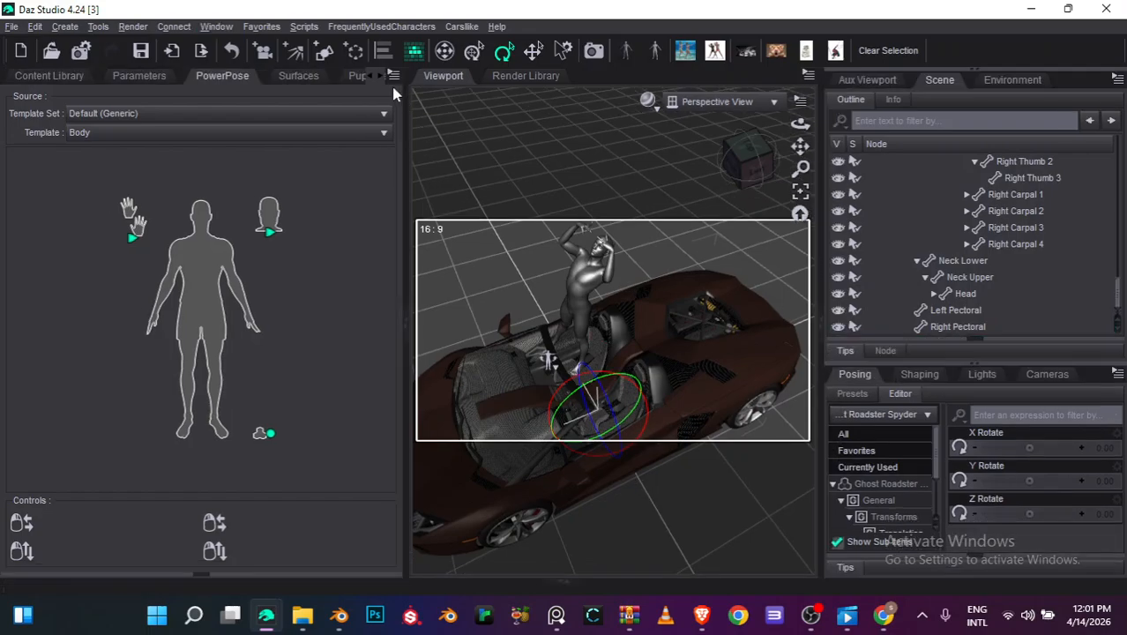
{"action": "left_click", "coordinate": [217, 25]}
{"action": "mouse_move", "coordinate": [244, 78]}
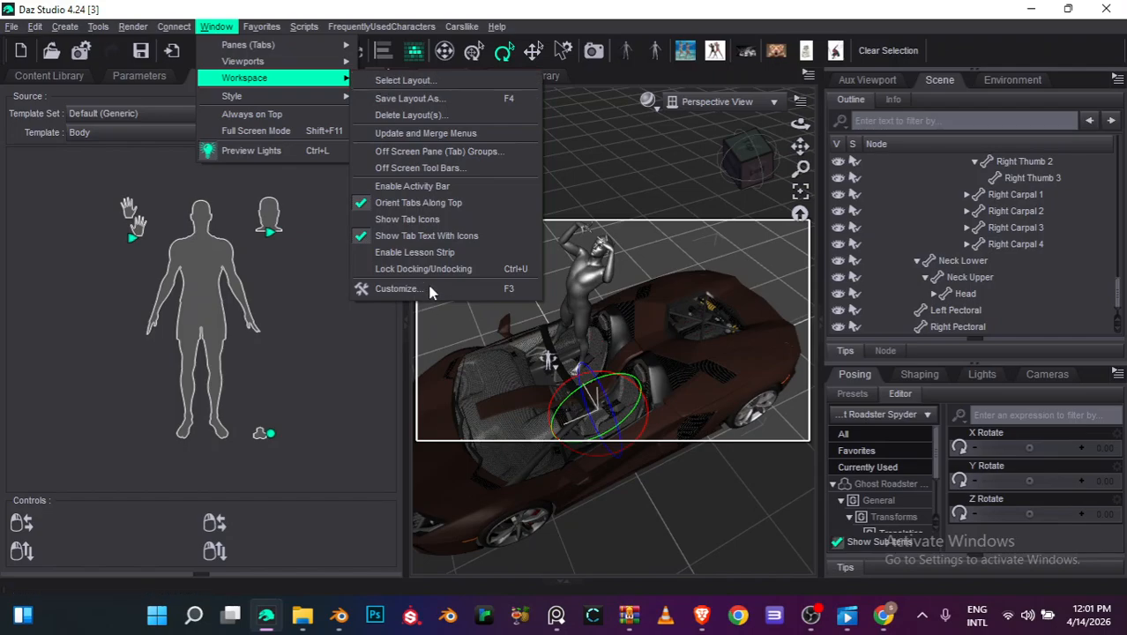
{"action": "left_click", "coordinate": [431, 205]}
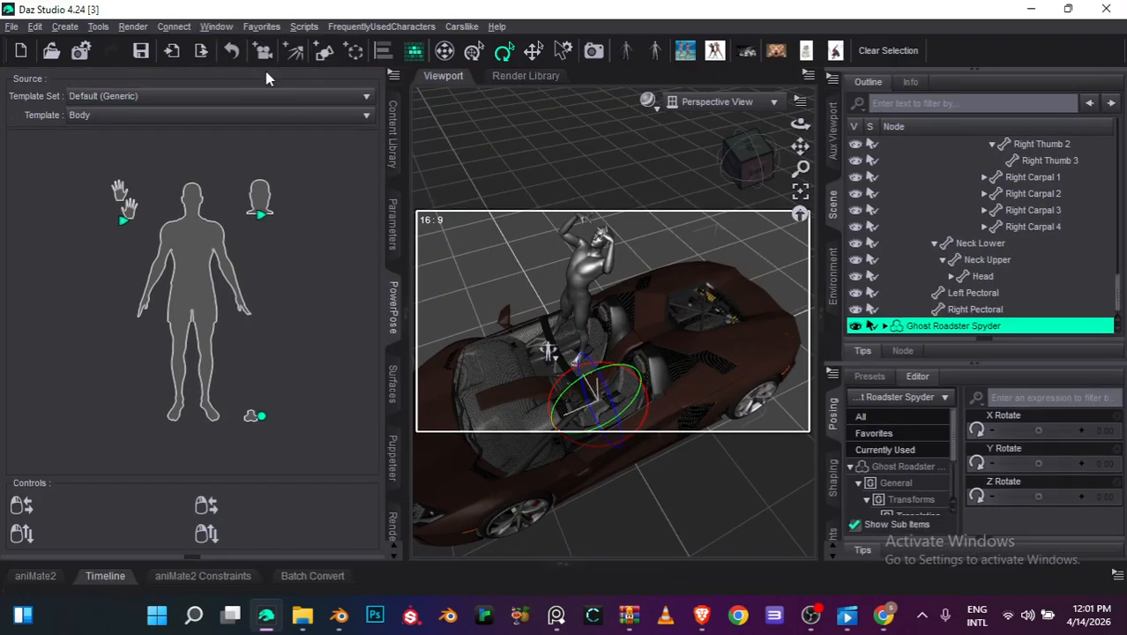
{"action": "left_click", "coordinate": [216, 25]}
{"action": "mouse_move", "coordinate": [264, 95]}
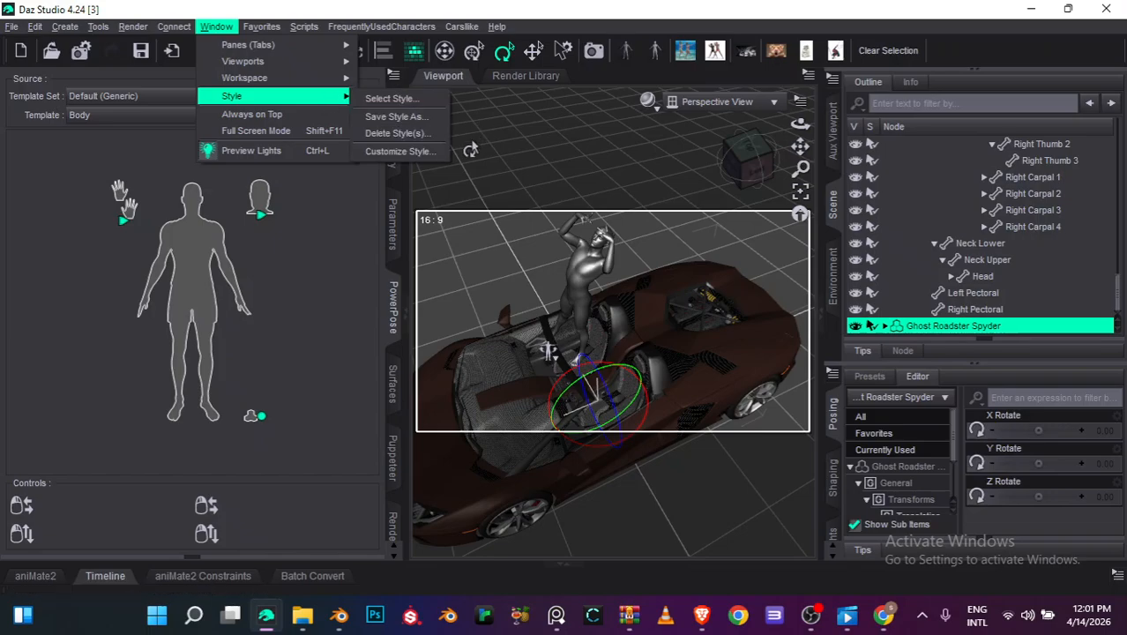
{"action": "left_click", "coordinate": [744, 14]}
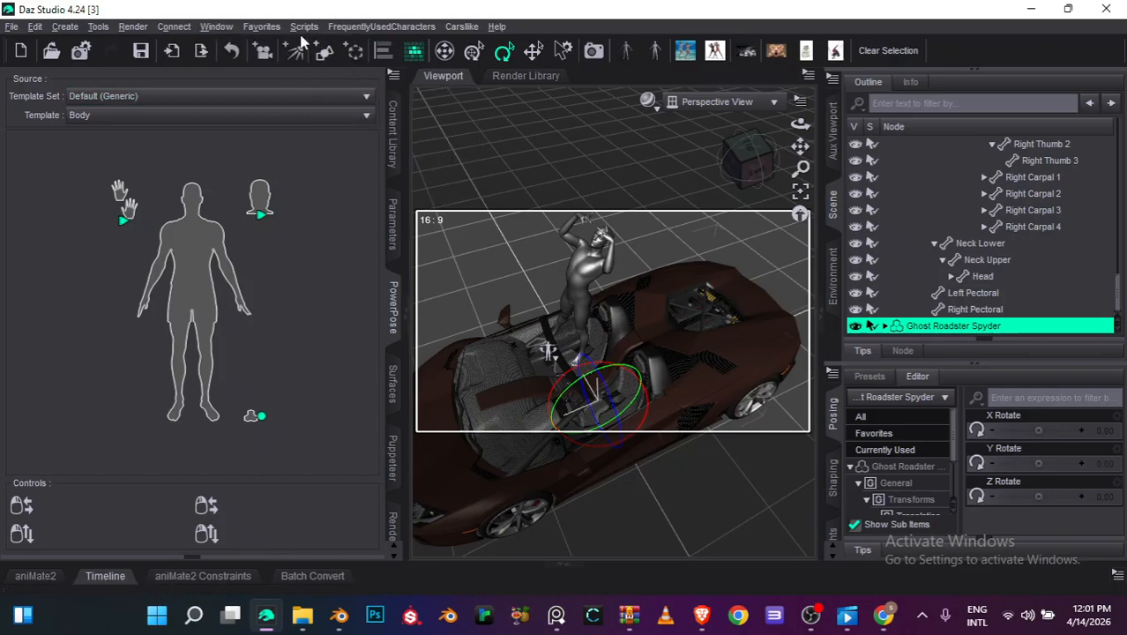
{"action": "left_click", "coordinate": [218, 30]}
{"action": "mouse_move", "coordinate": [238, 85]}
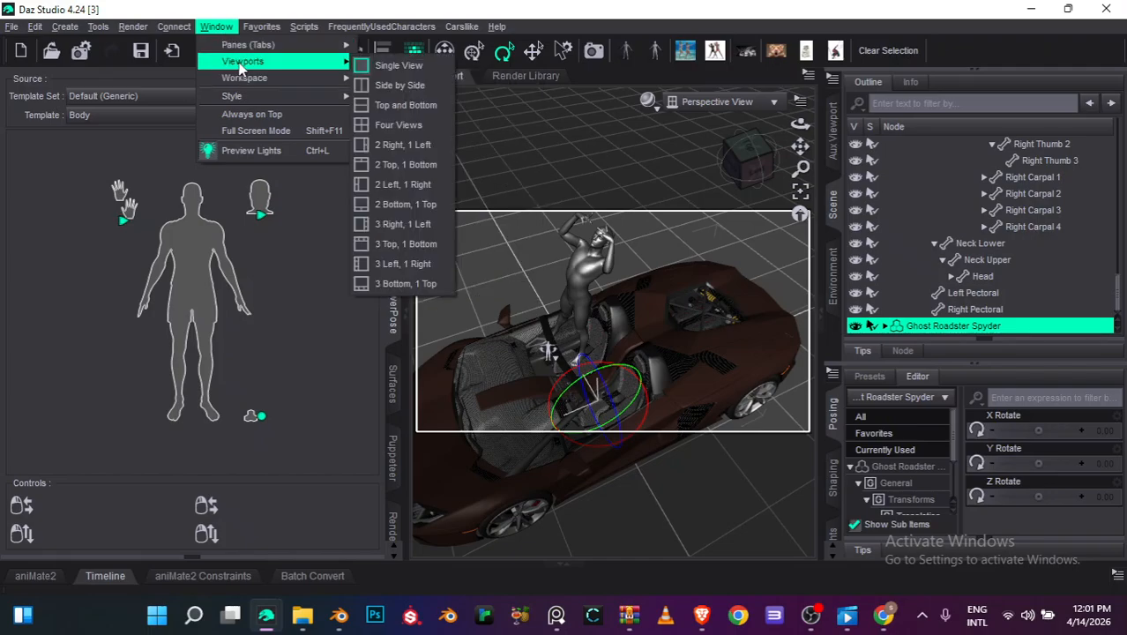
{"action": "mouse_move", "coordinate": [246, 49]}
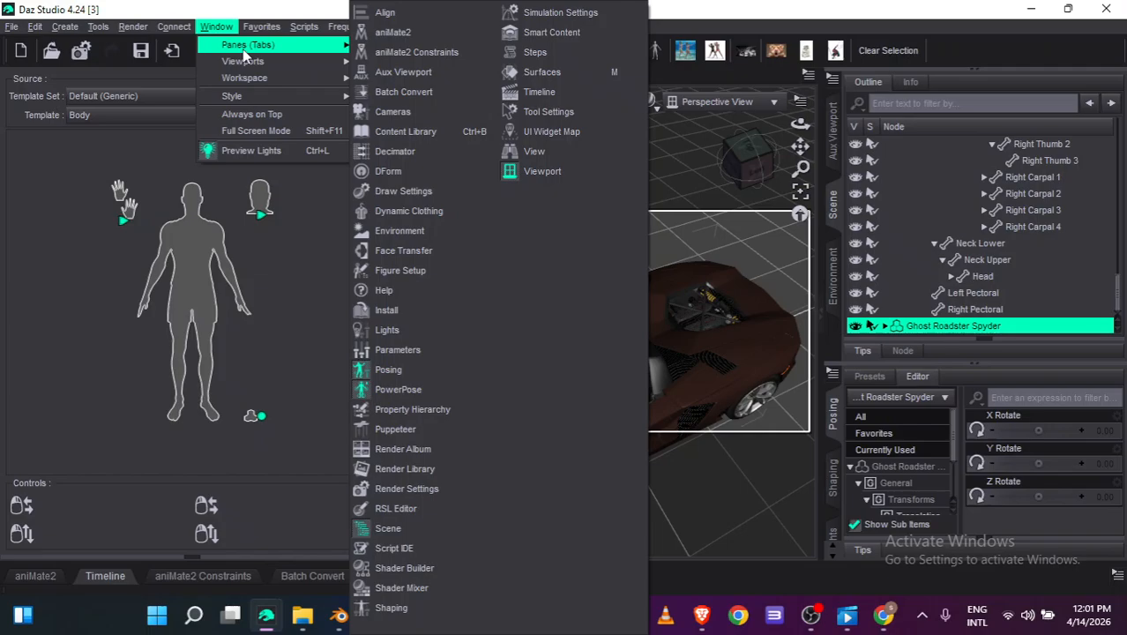
{"action": "left_click", "coordinate": [784, 7]}
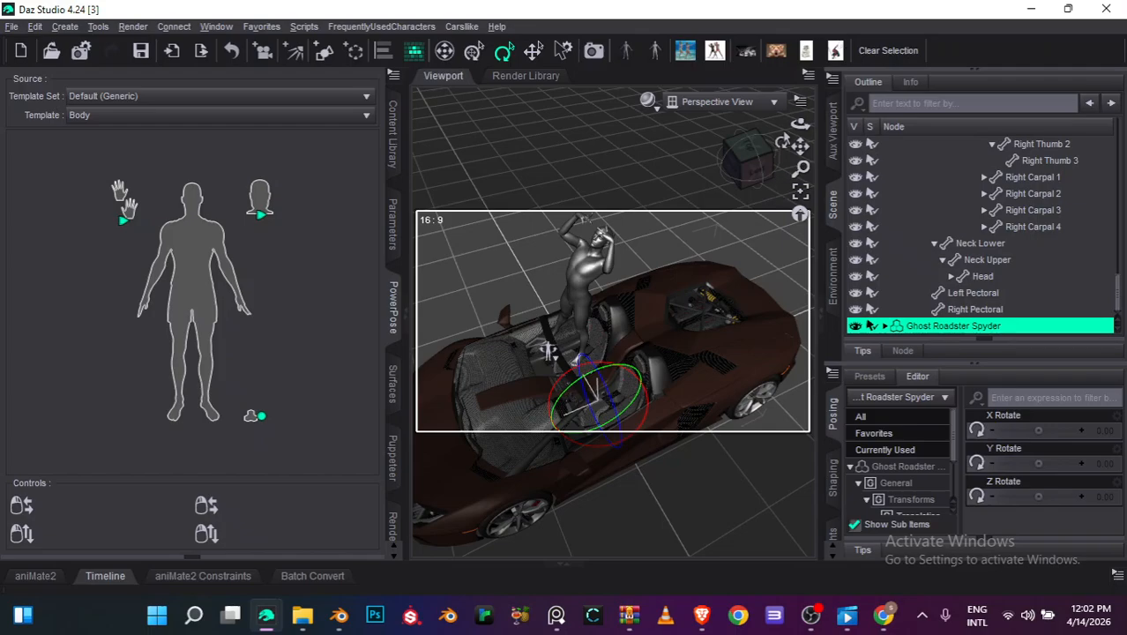
Examine the posed figure and the Ghost Roadster Spyder car from the rear, the side and the front
{"action": "left_click_drag", "start_coordinate": [800, 147], "coordinate": [803, 154]}
{"action": "left_click_drag", "start_coordinate": [800, 123], "coordinate": [705, 104]}
{"action": "left_click", "coordinate": [395, 24]}
{"action": "left_click", "coordinate": [800, 132]}
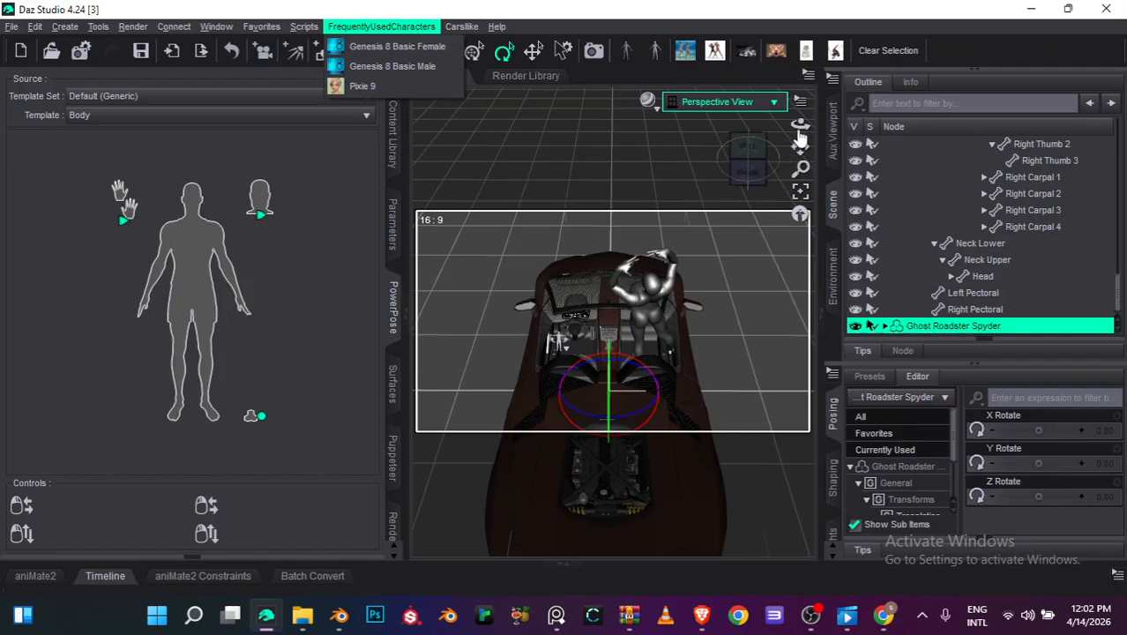
{"action": "left_click", "coordinate": [605, 193]}
{"action": "left_click_drag", "start_coordinate": [800, 124], "coordinate": [797, 102]}
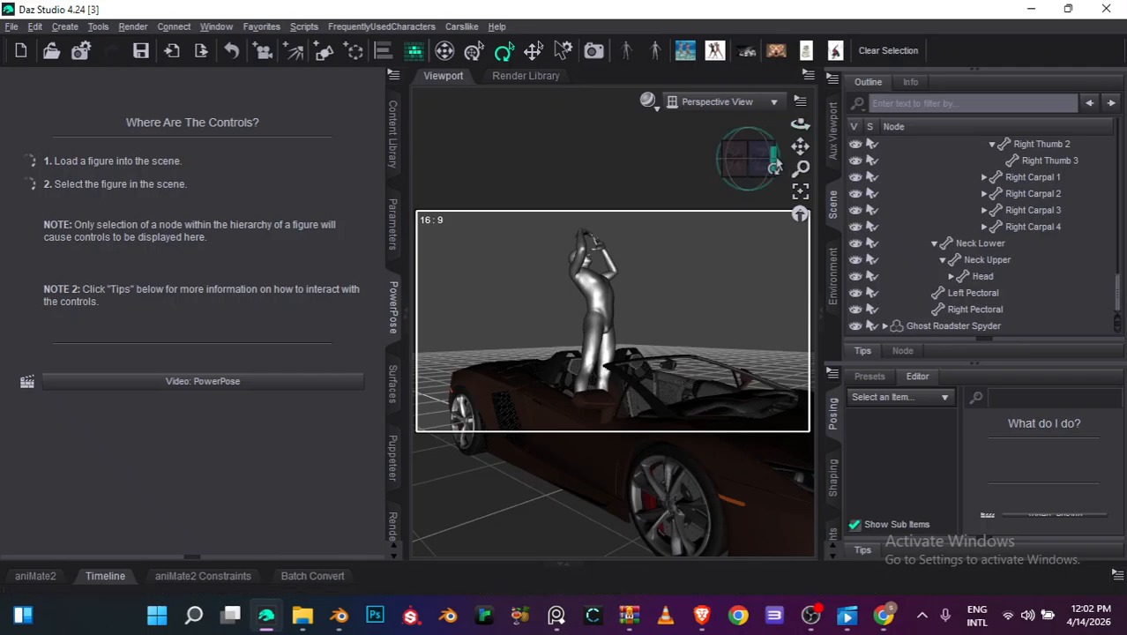
{"action": "left_click_drag", "start_coordinate": [800, 147], "coordinate": [765, 99]}
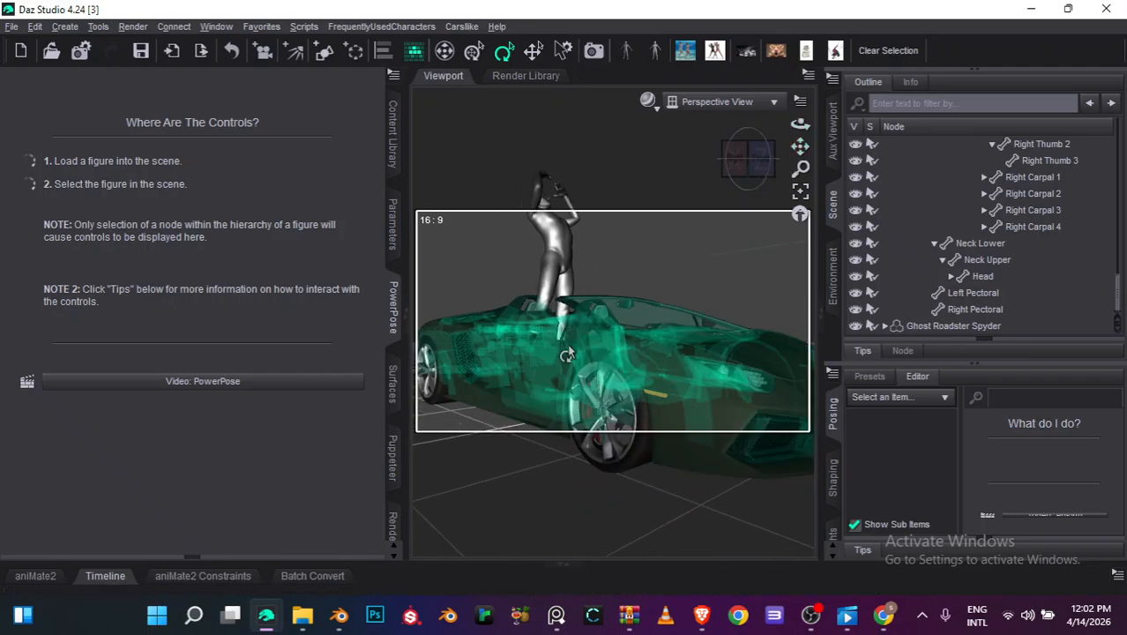
{"action": "left_click", "coordinate": [675, 379]}
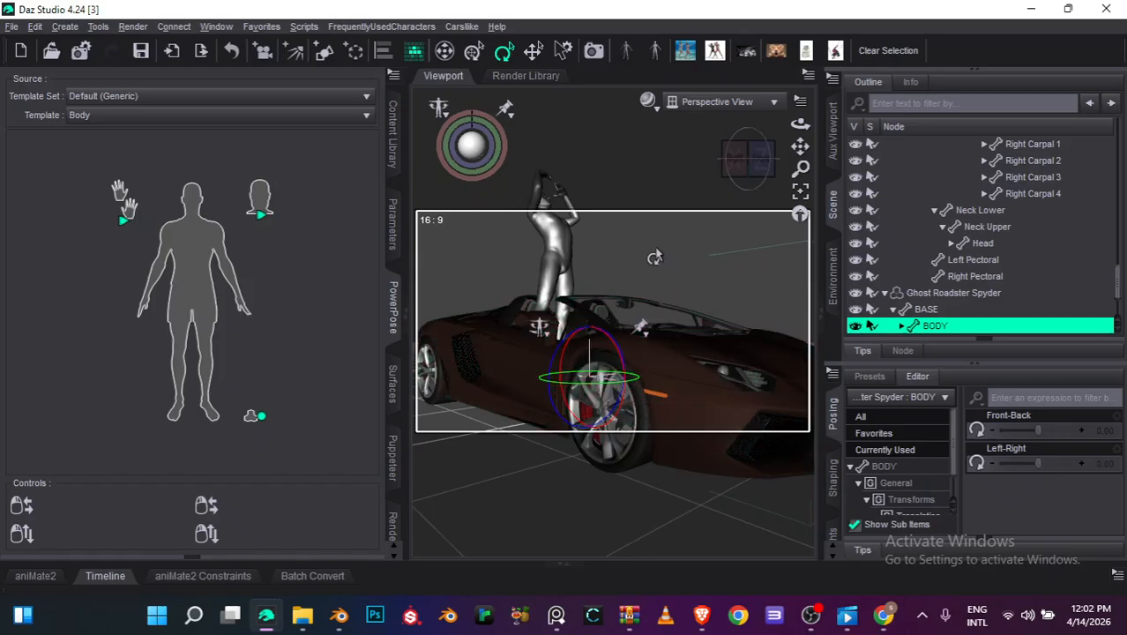
{"action": "left_click_drag", "start_coordinate": [800, 124], "coordinate": [743, 153]}
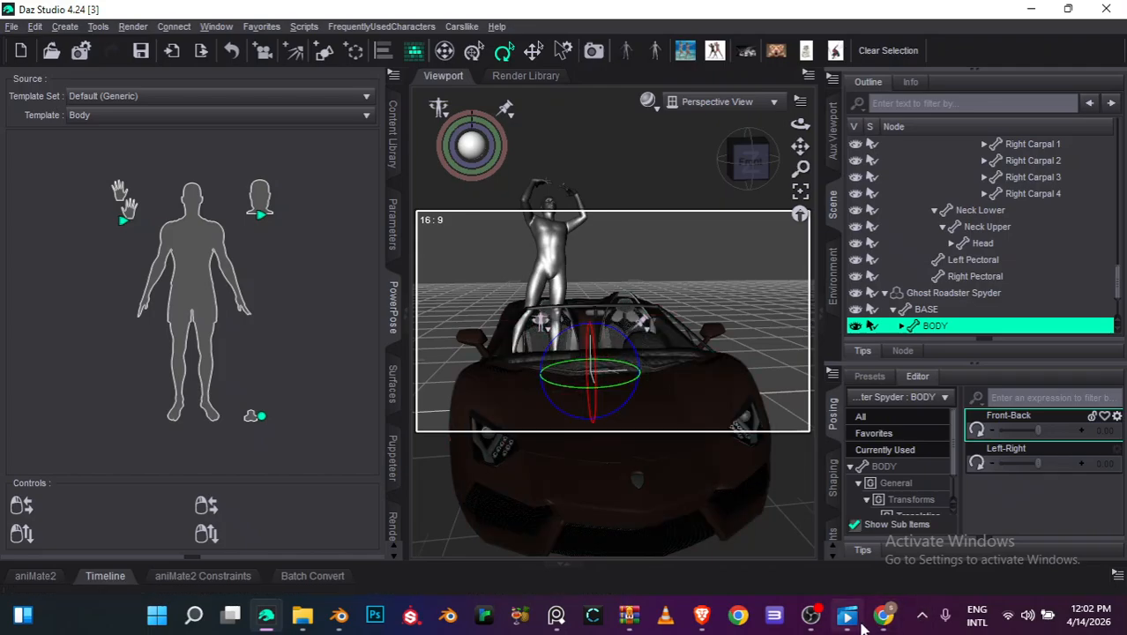
{"action": "mouse_move", "coordinate": [812, 617]}
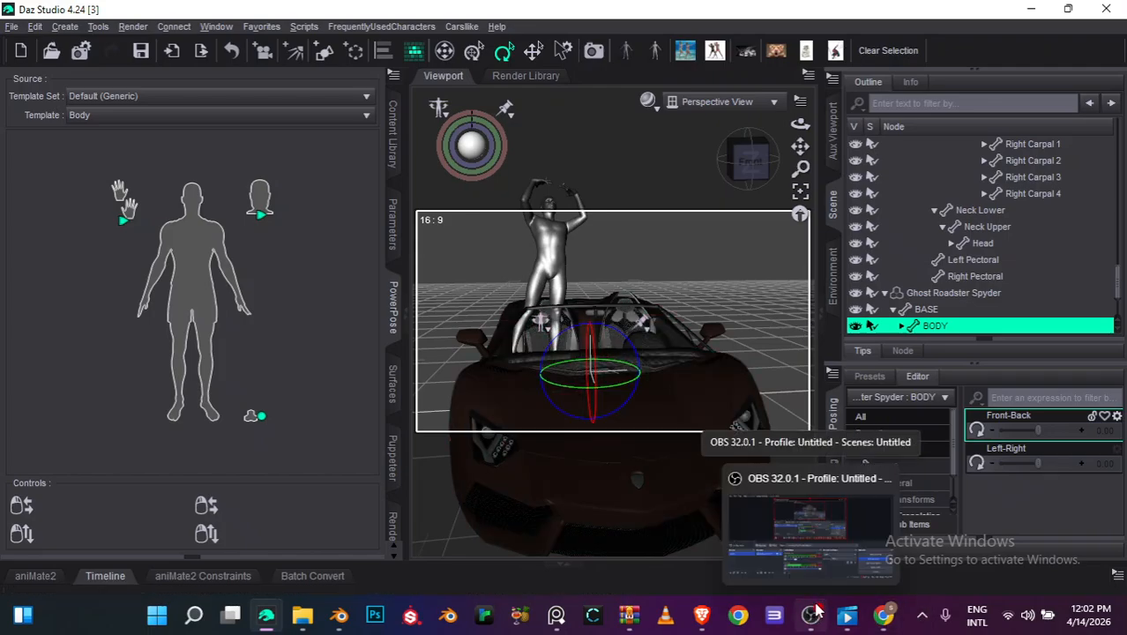